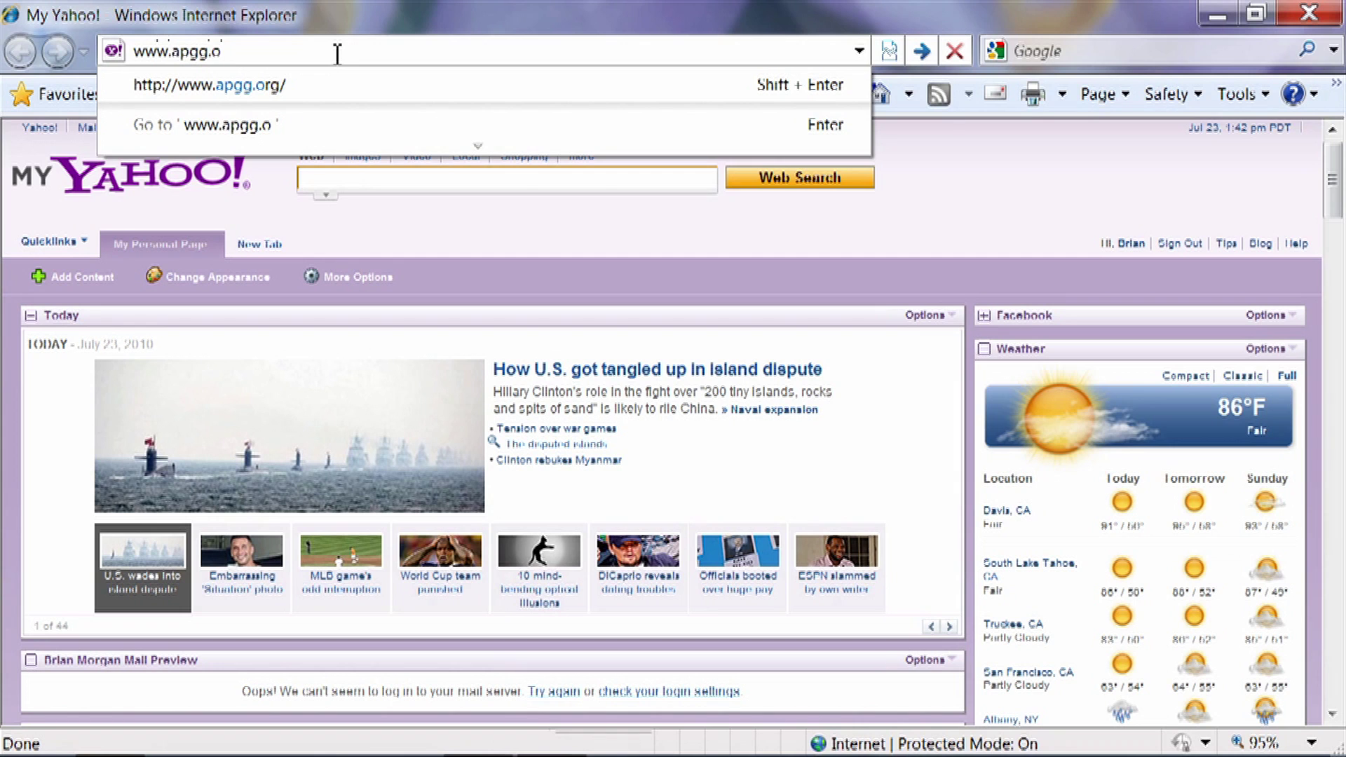
{"action": "key", "text": "Return"}
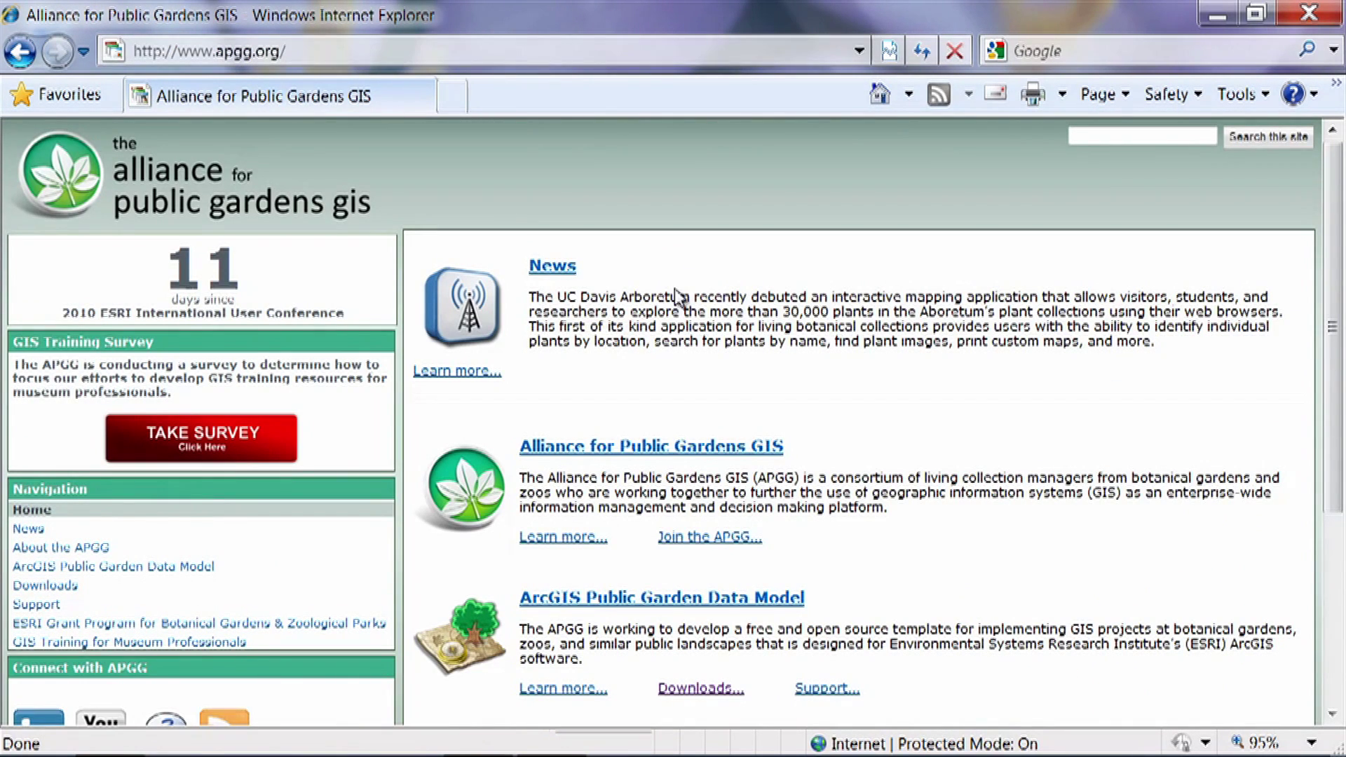
{"action": "left_click", "coordinate": [705, 693]}
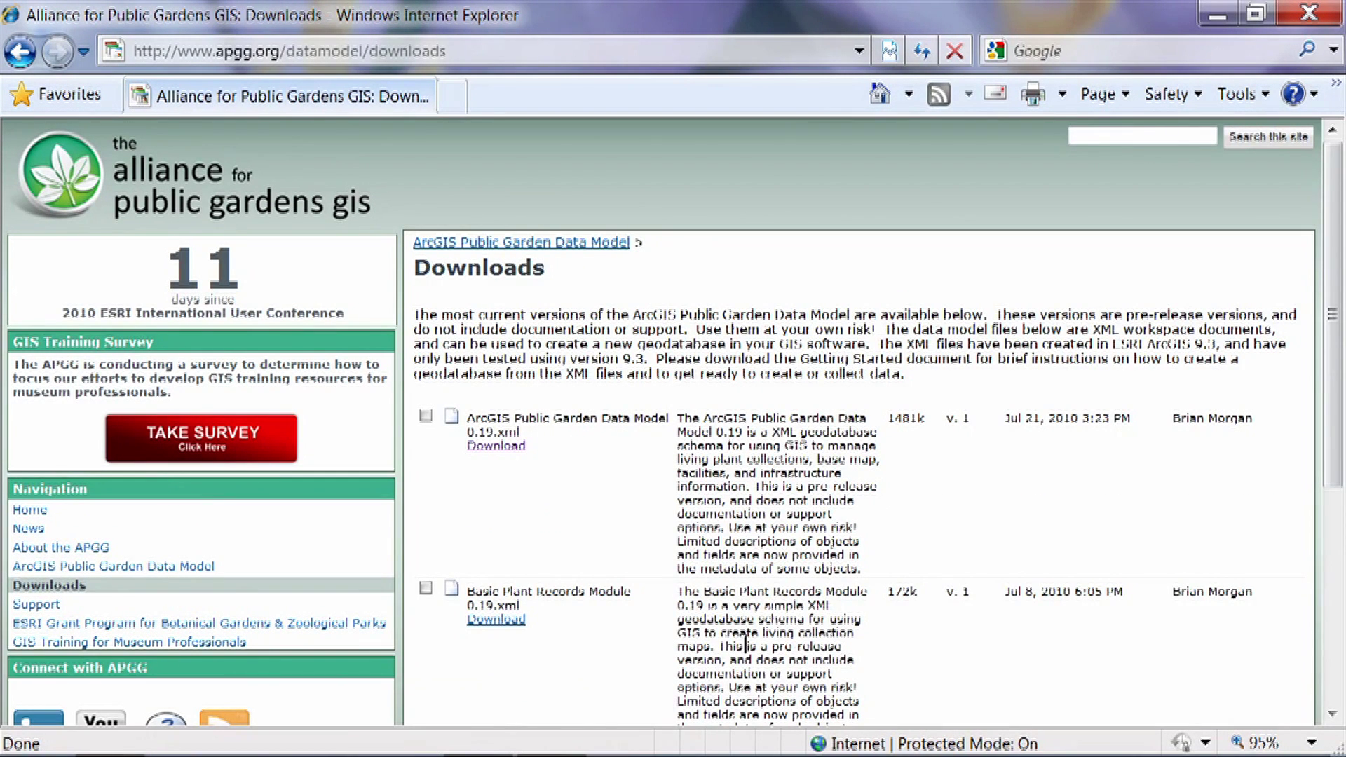
{"action": "left_click_drag", "start_coordinate": [1337, 249], "coordinate": [1335, 501]}
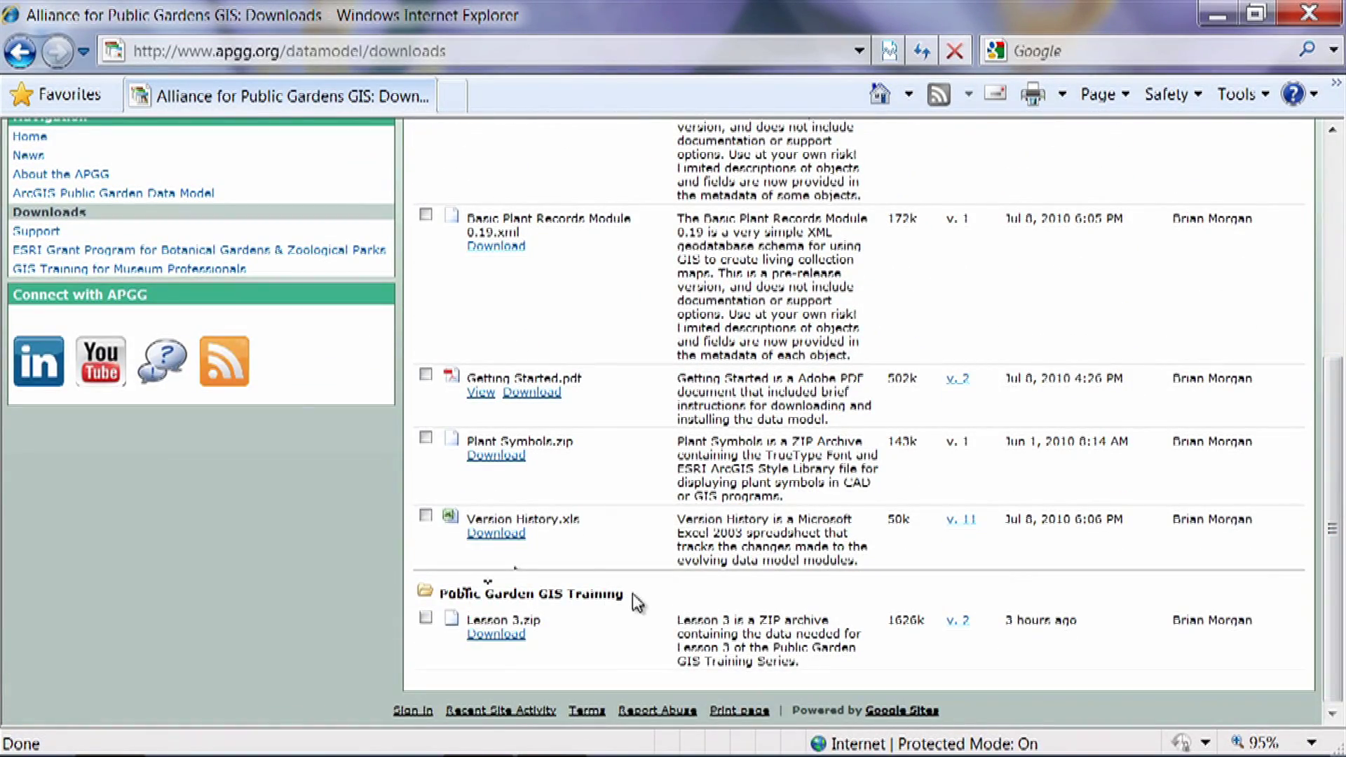
Download Lesson 3.zip and save it into the C:\GIS\UC Davis Arboretum folder
{"action": "left_click", "coordinate": [505, 635]}
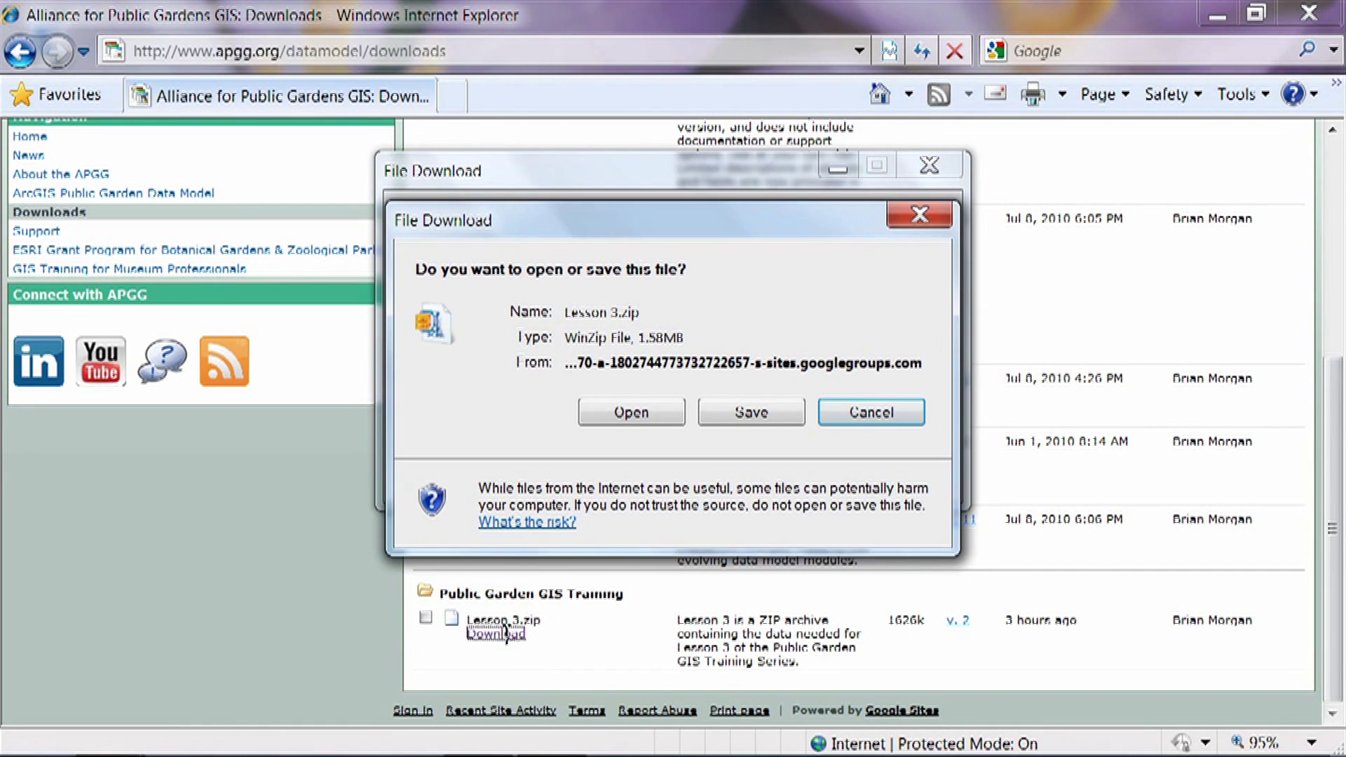
{"action": "left_click", "coordinate": [764, 417]}
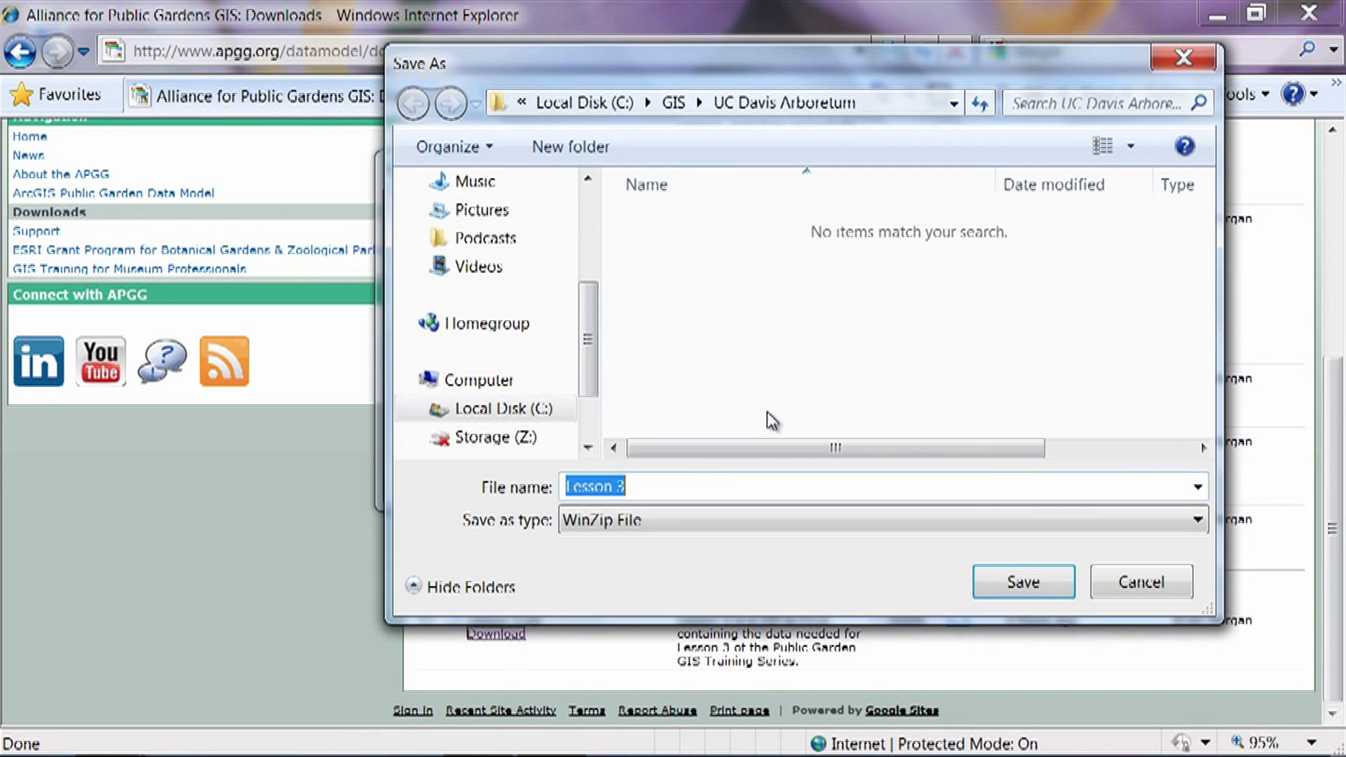
{"action": "left_click_drag", "start_coordinate": [590, 382], "coordinate": [595, 339]}
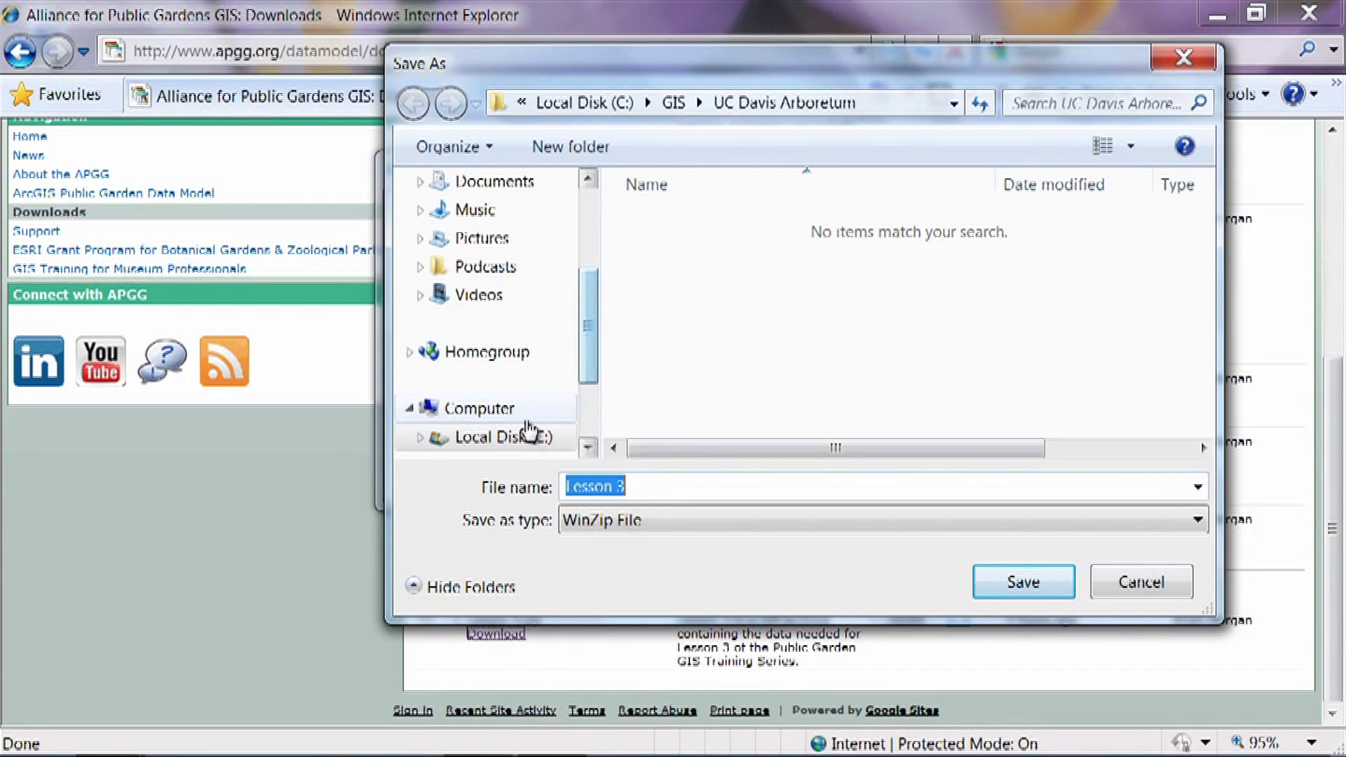
{"action": "left_click", "coordinate": [515, 438]}
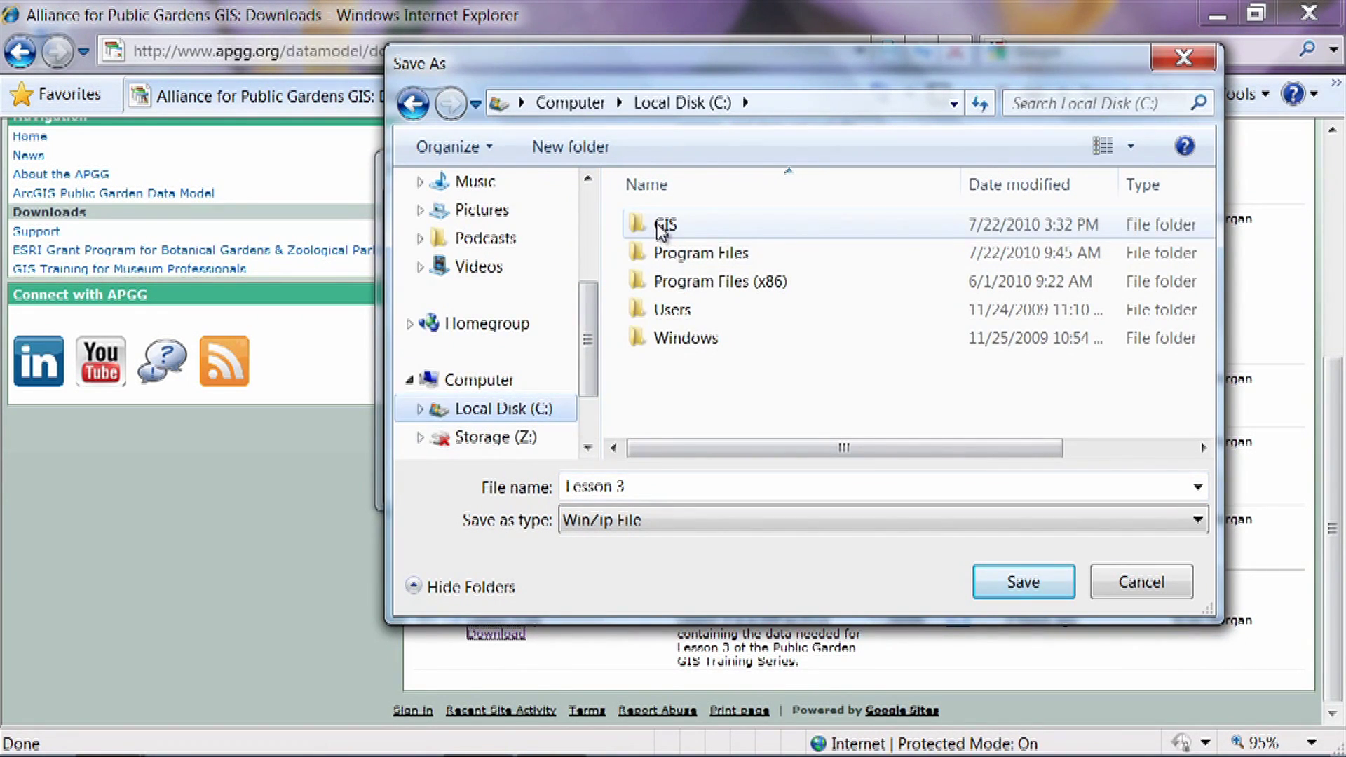
{"action": "double_click", "coordinate": [663, 226]}
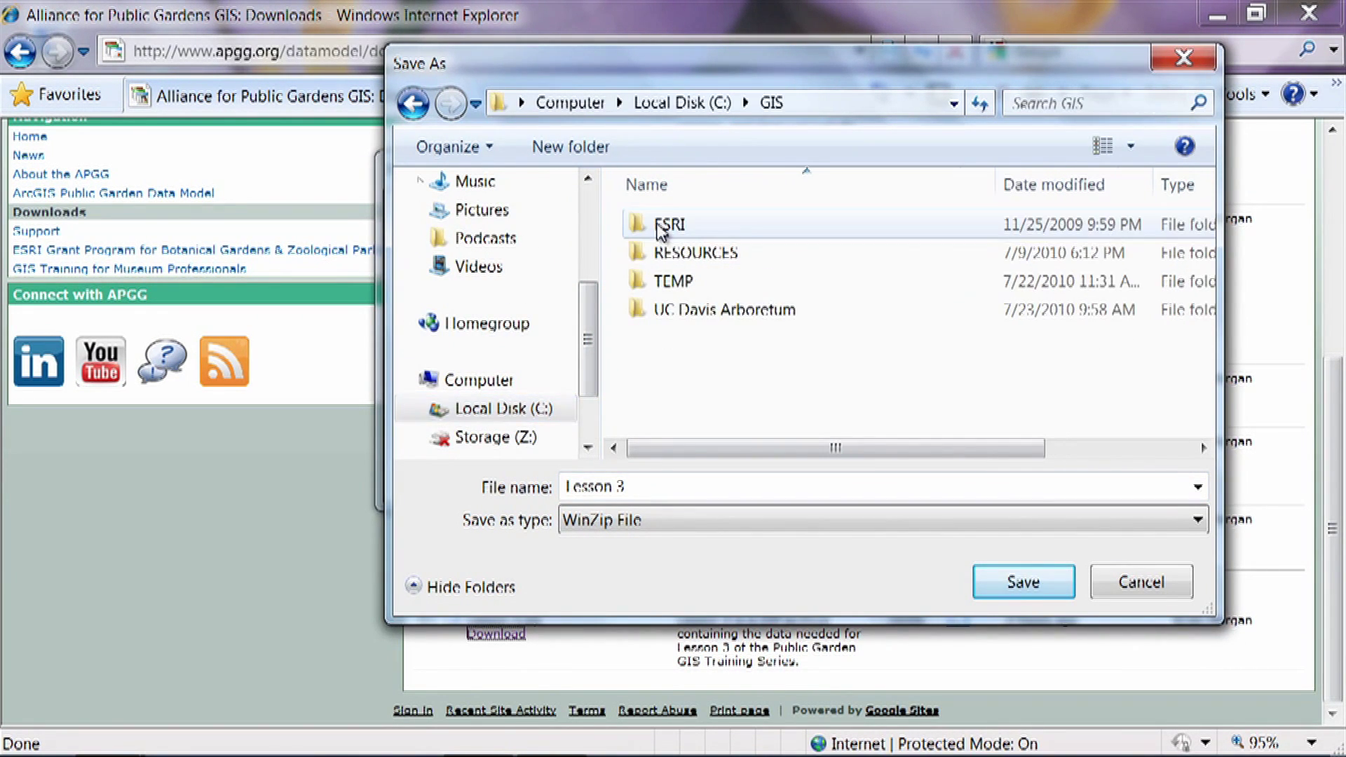
{"action": "double_click", "coordinate": [743, 315]}
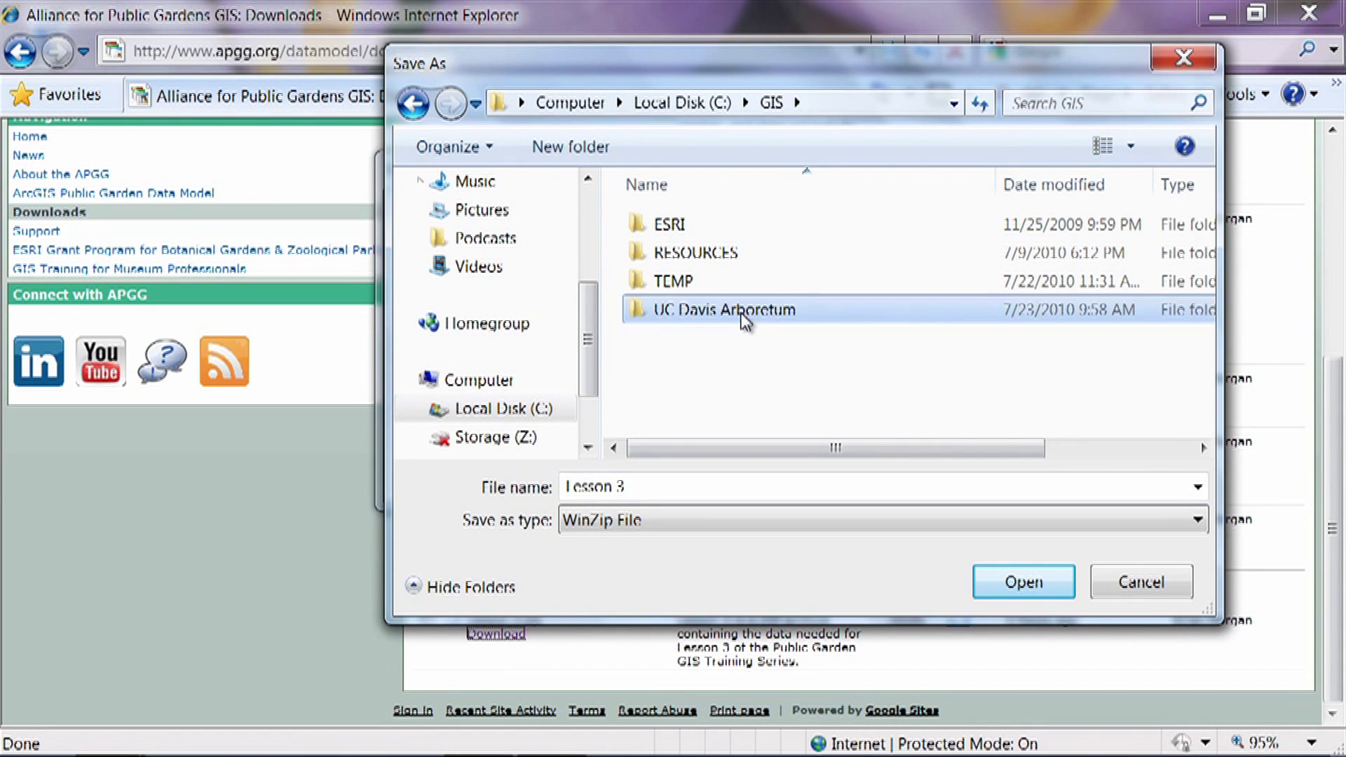
{"action": "left_click", "coordinate": [999, 583]}
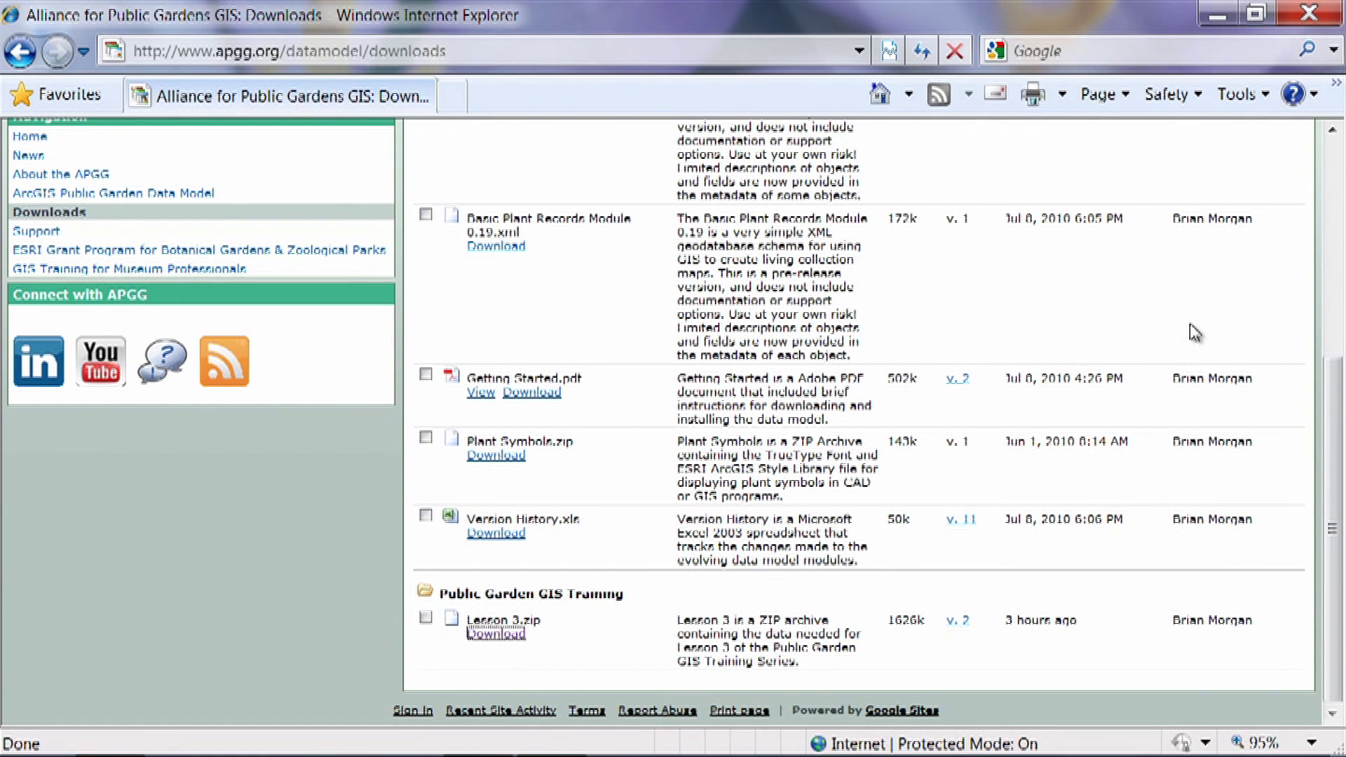
Close the browser and open C:\GIS\UC Davis Arboretum in Windows Explorer to reach the Lesson 3 zip
{"action": "left_click", "coordinate": [1306, 22]}
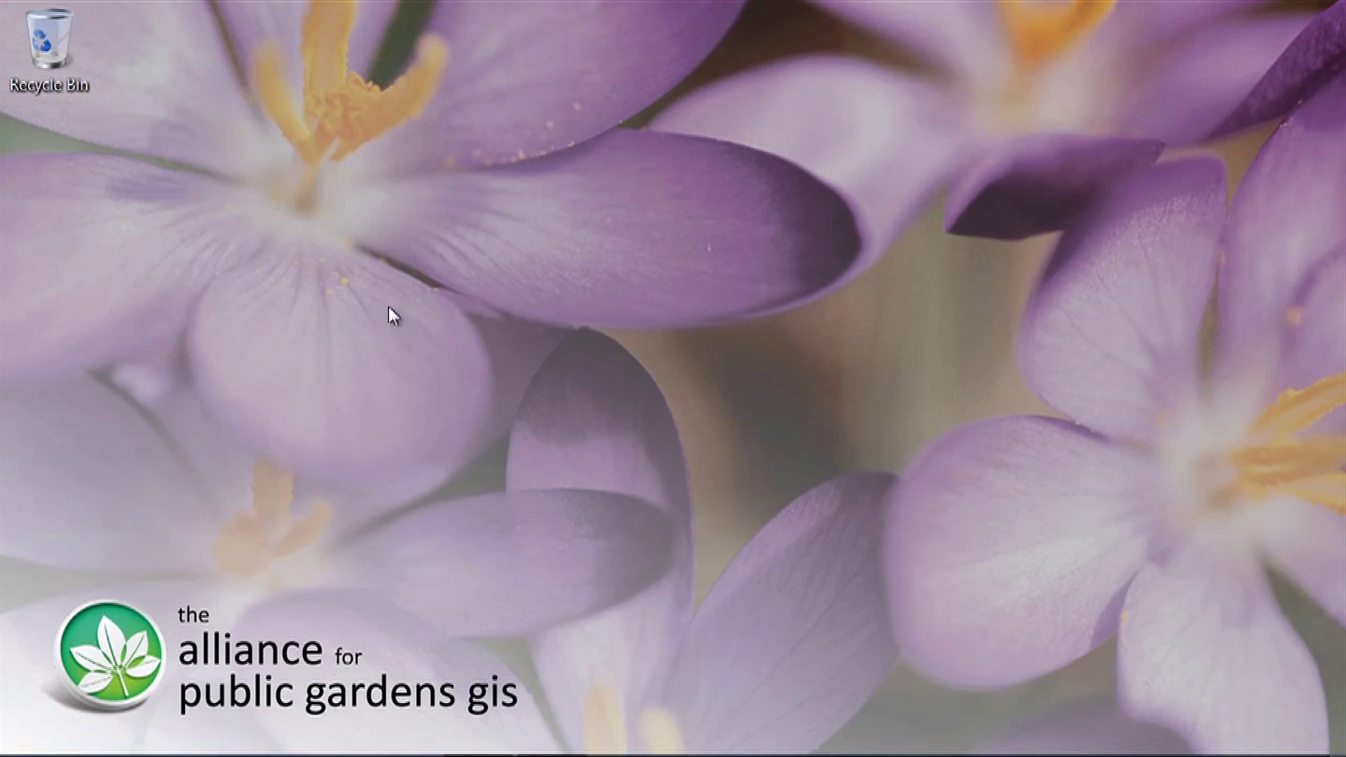
{"action": "mouse_move", "coordinate": [596, 755]}
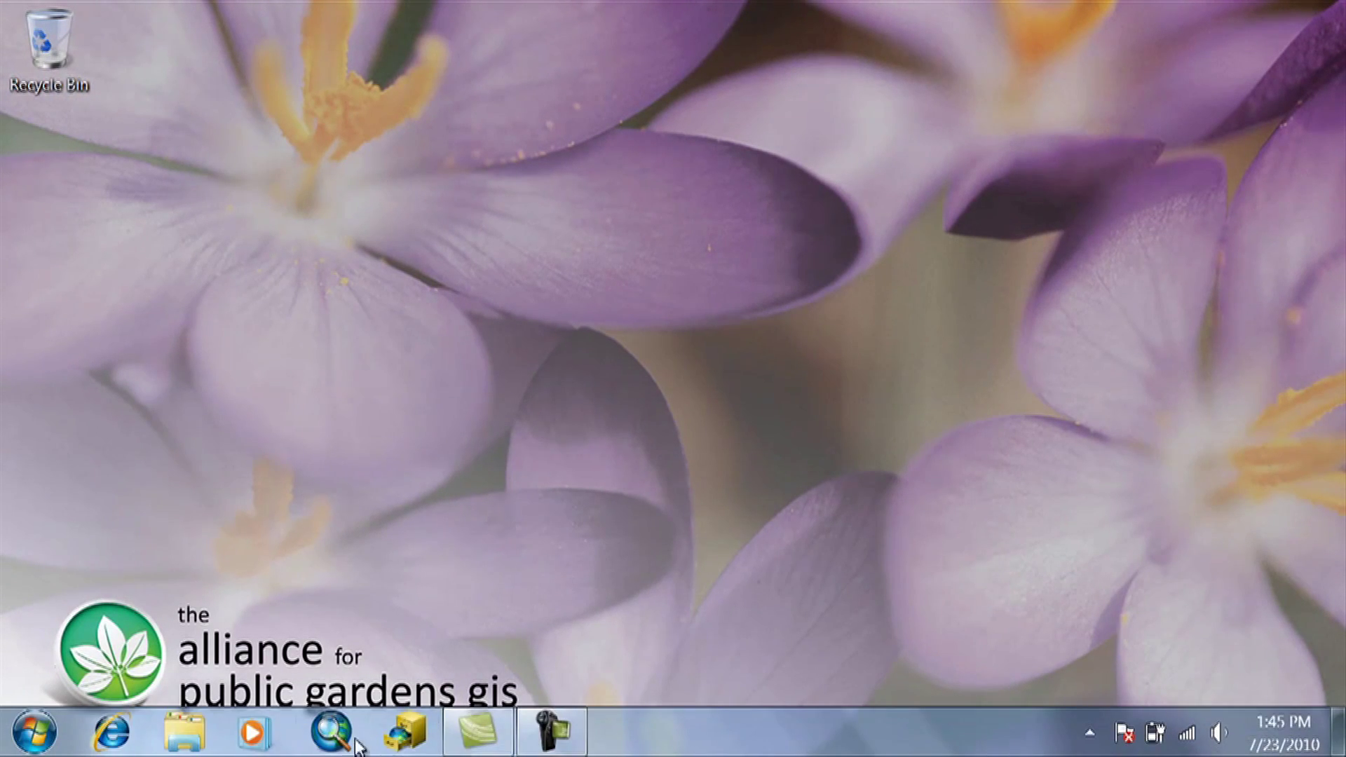
{"action": "left_click", "coordinate": [200, 738]}
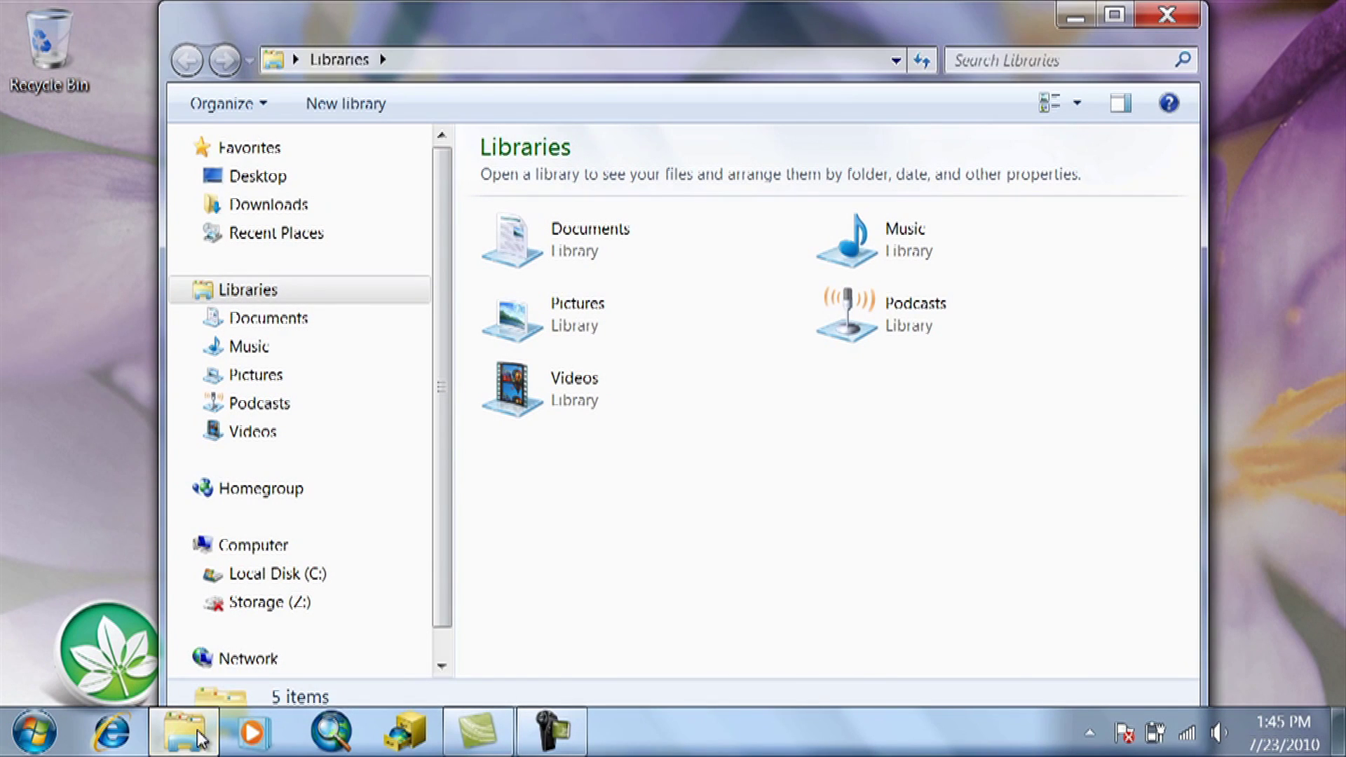
{"action": "left_click", "coordinate": [280, 579]}
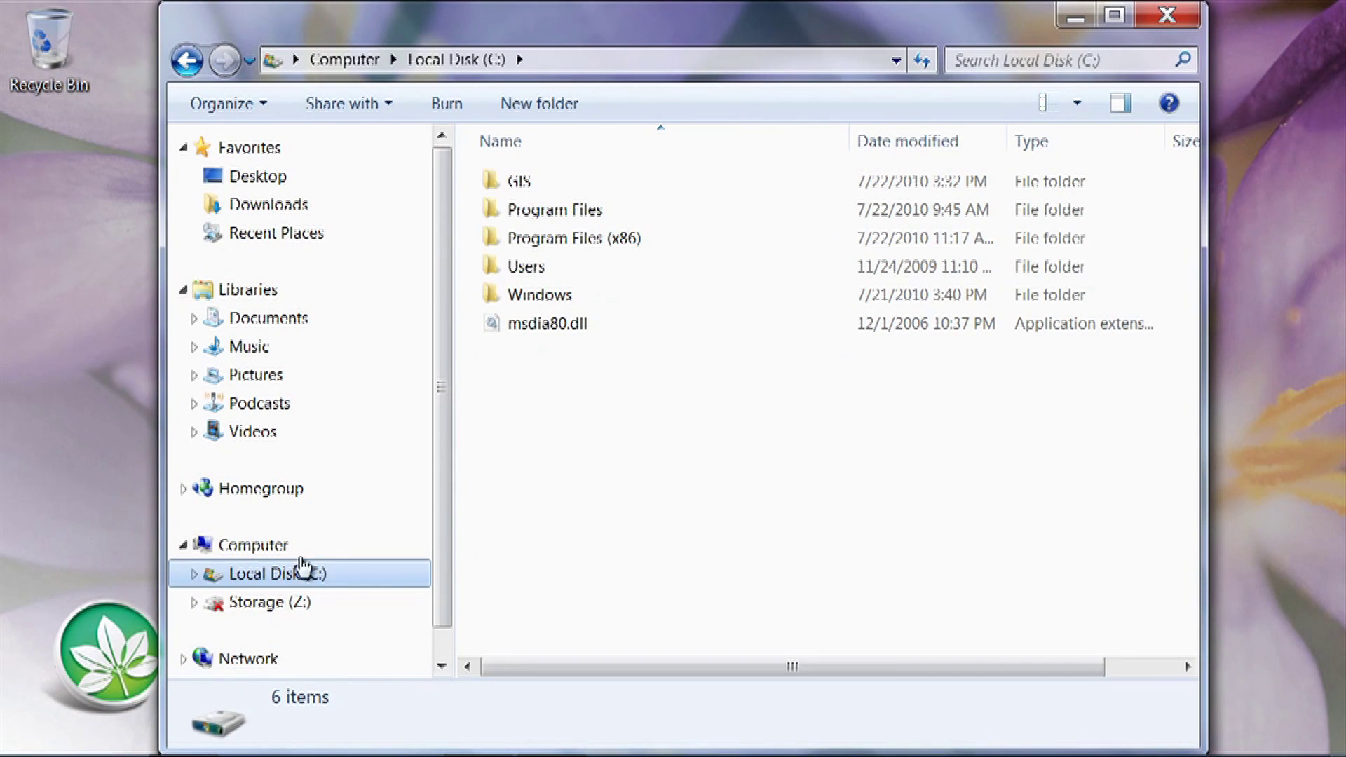
{"action": "double_click", "coordinate": [526, 184]}
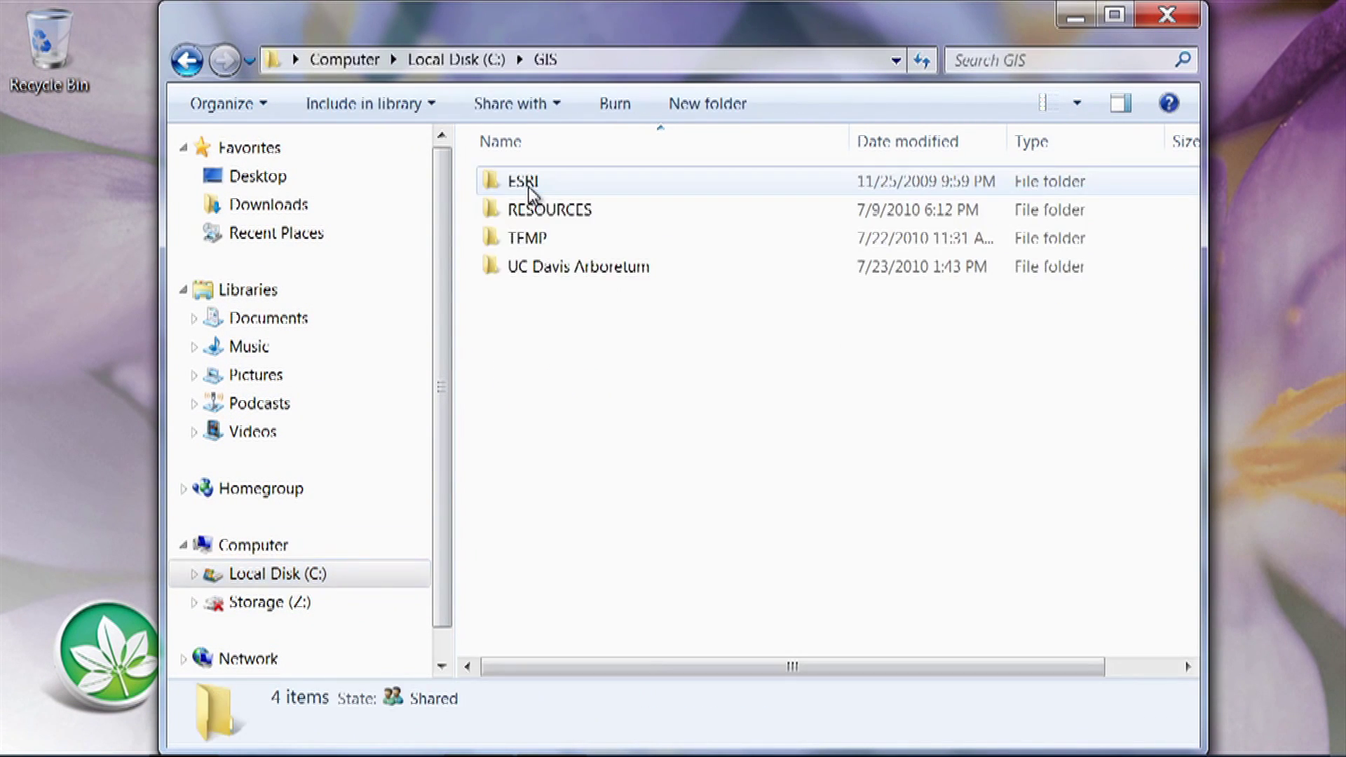
{"action": "double_click", "coordinate": [562, 274]}
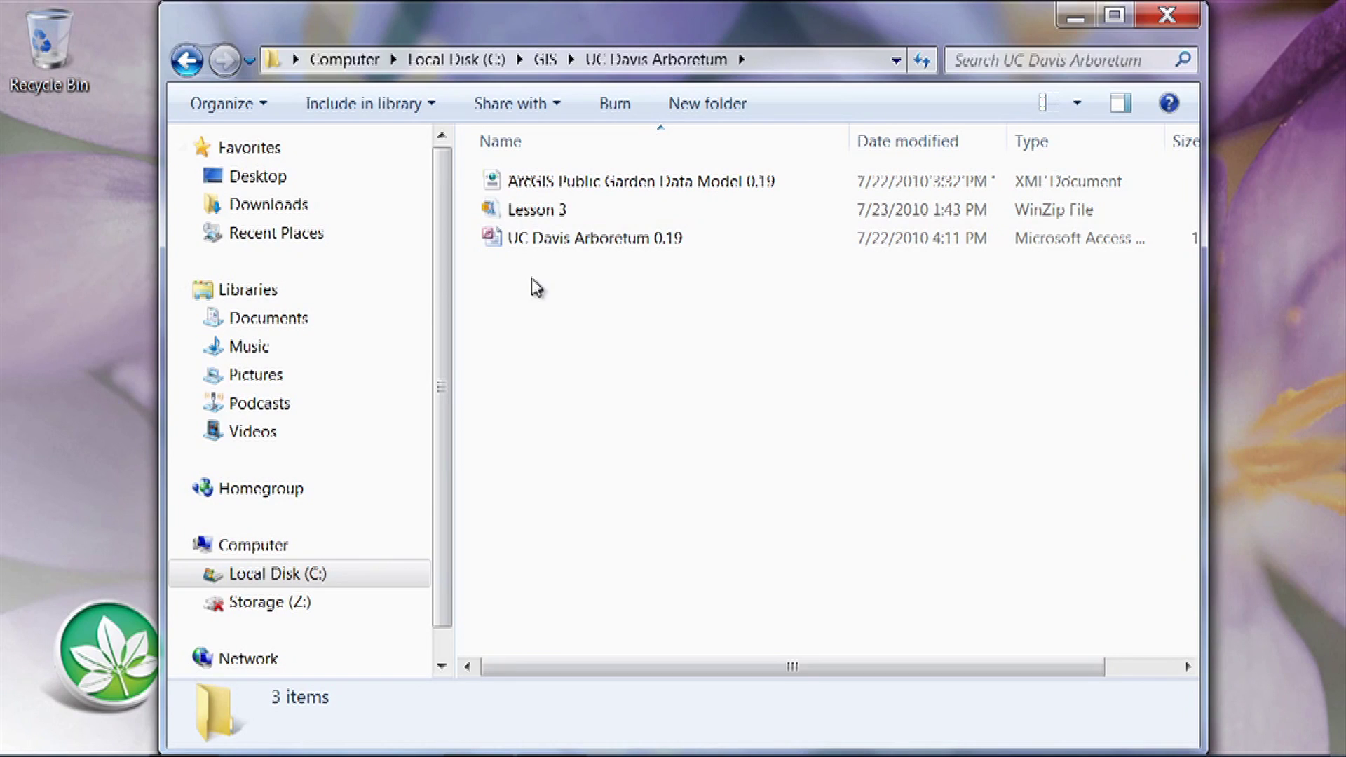
{"action": "right_click", "coordinate": [546, 218]}
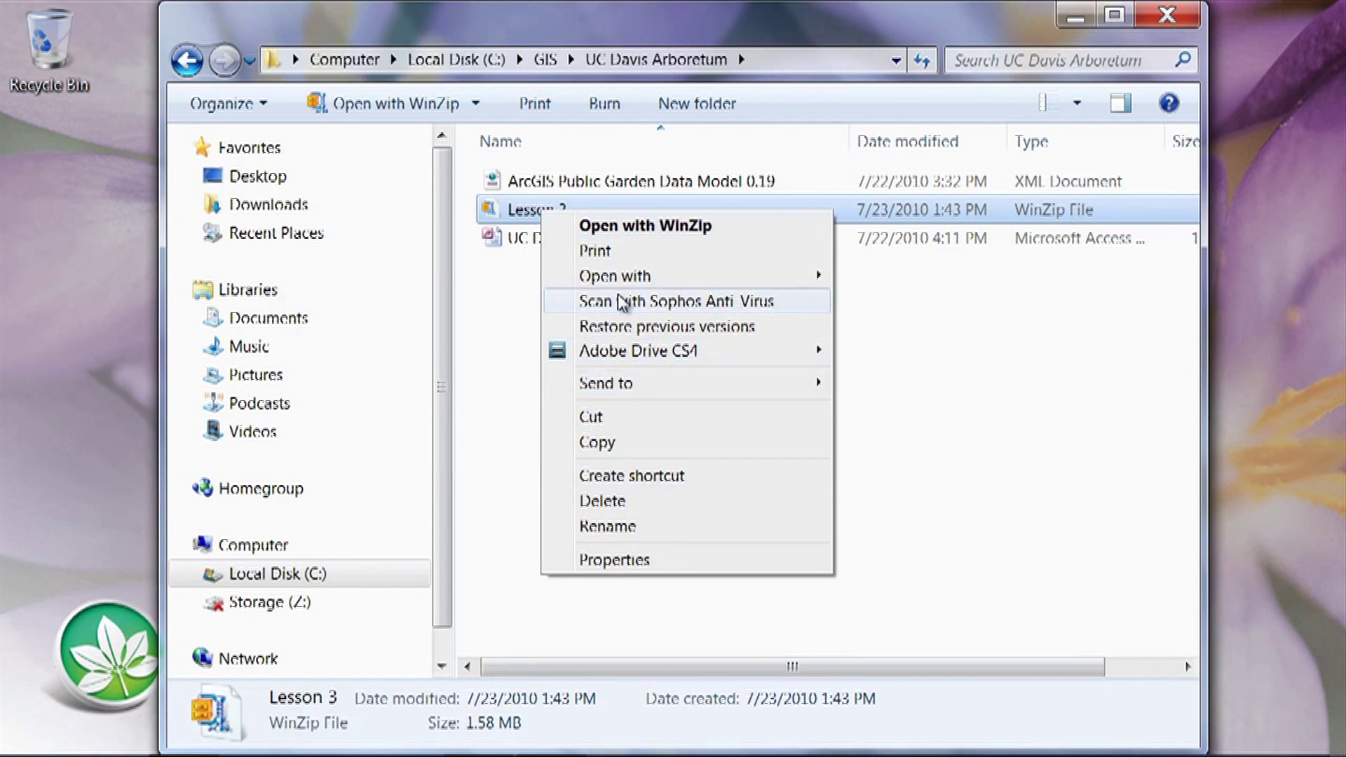
Open Lesson 3.zip in WinZip and unzip it to C:\GIS\UC Davis Arboretum\Lesson 3
{"action": "left_click", "coordinate": [638, 228]}
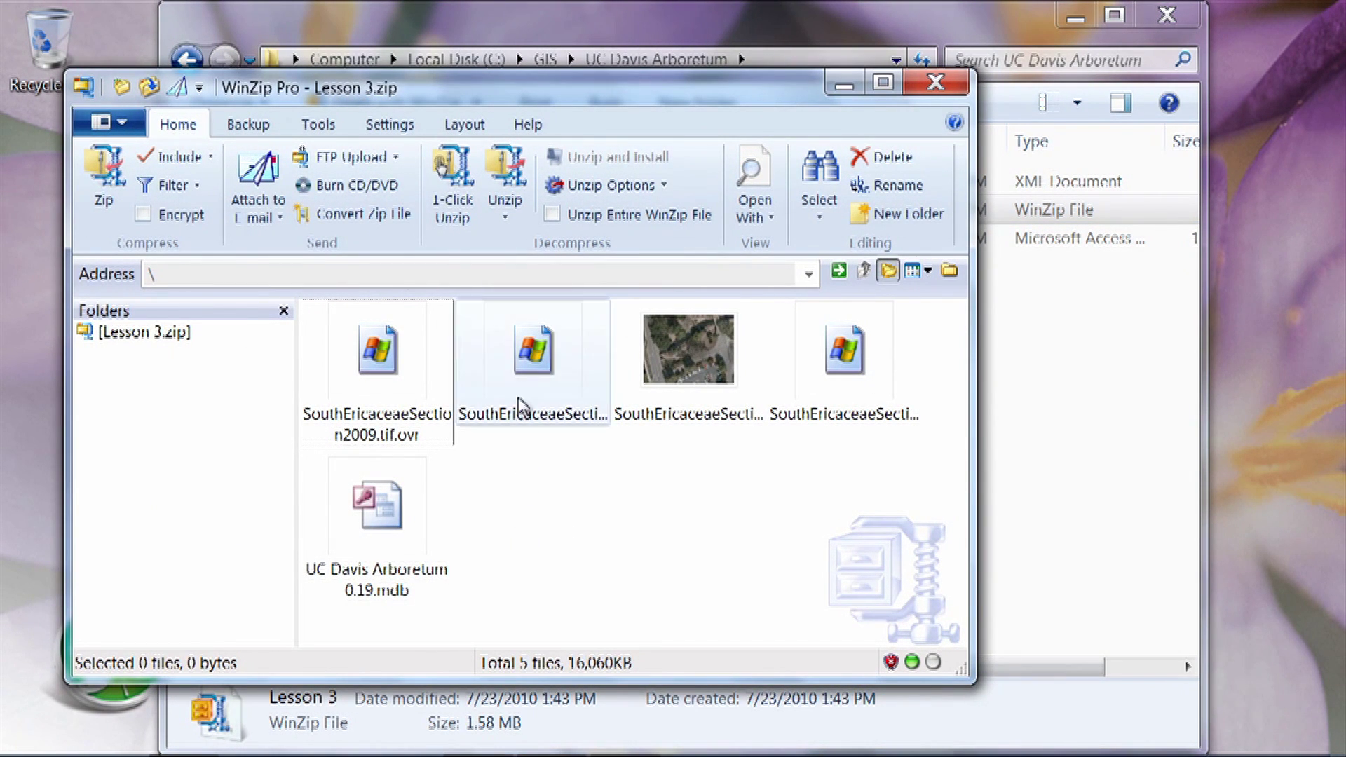
{"action": "left_click", "coordinate": [510, 224]}
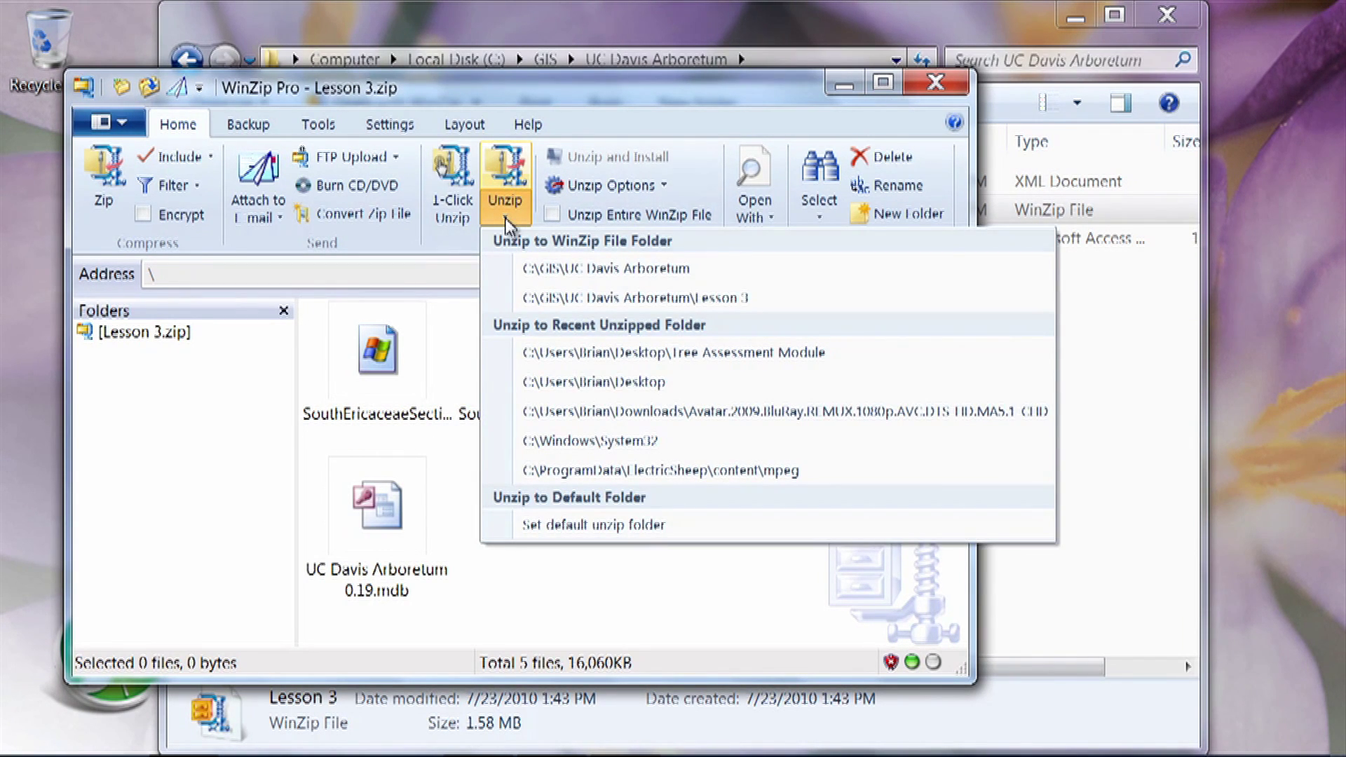
{"action": "left_click", "coordinate": [567, 299]}
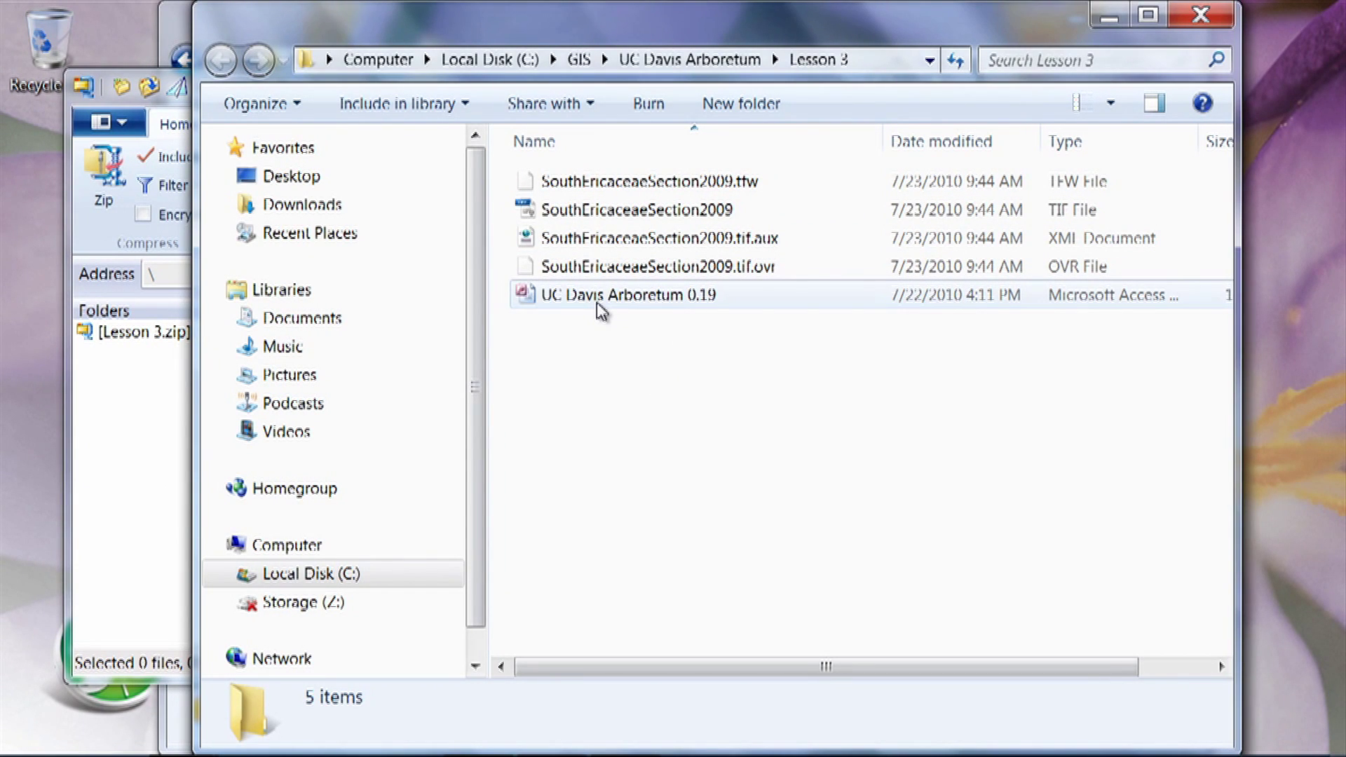
{"action": "mouse_move", "coordinate": [601, 311]}
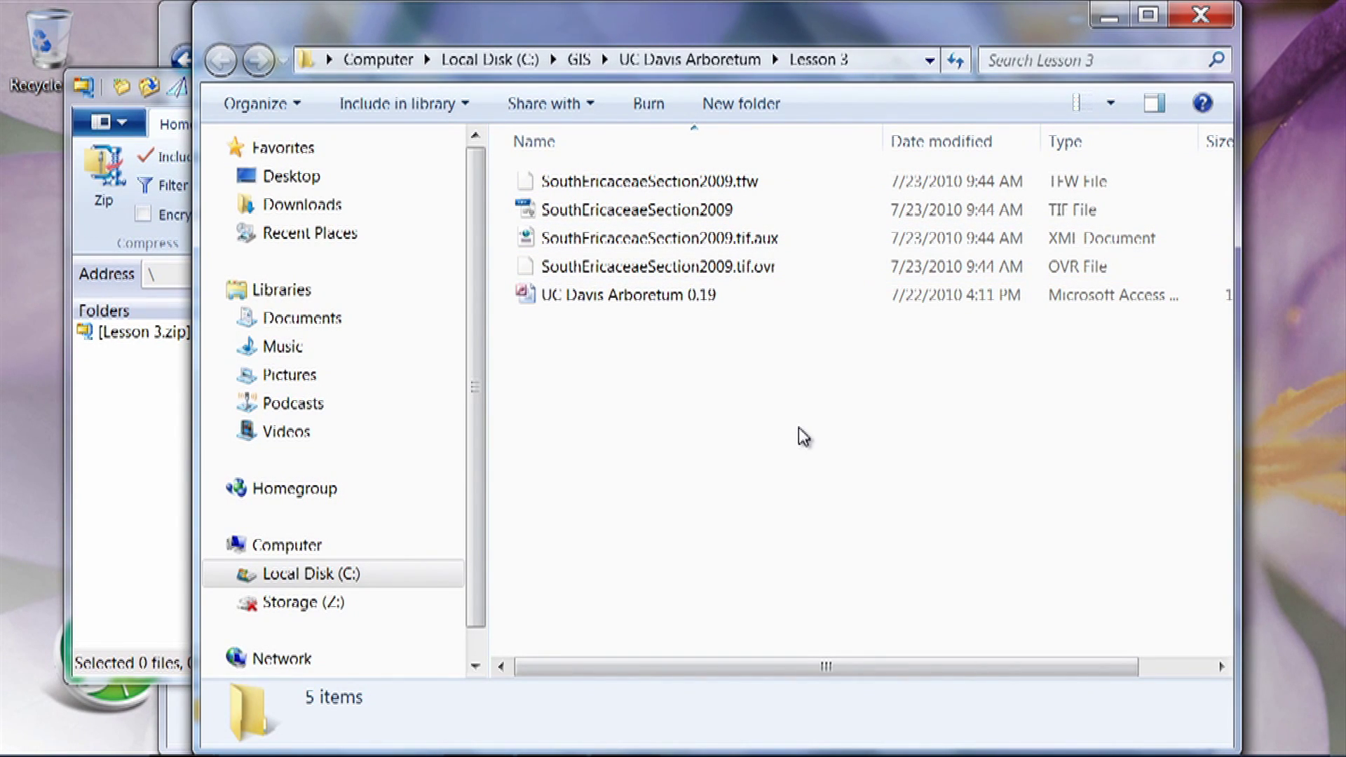
{"action": "left_click", "coordinate": [1200, 14]}
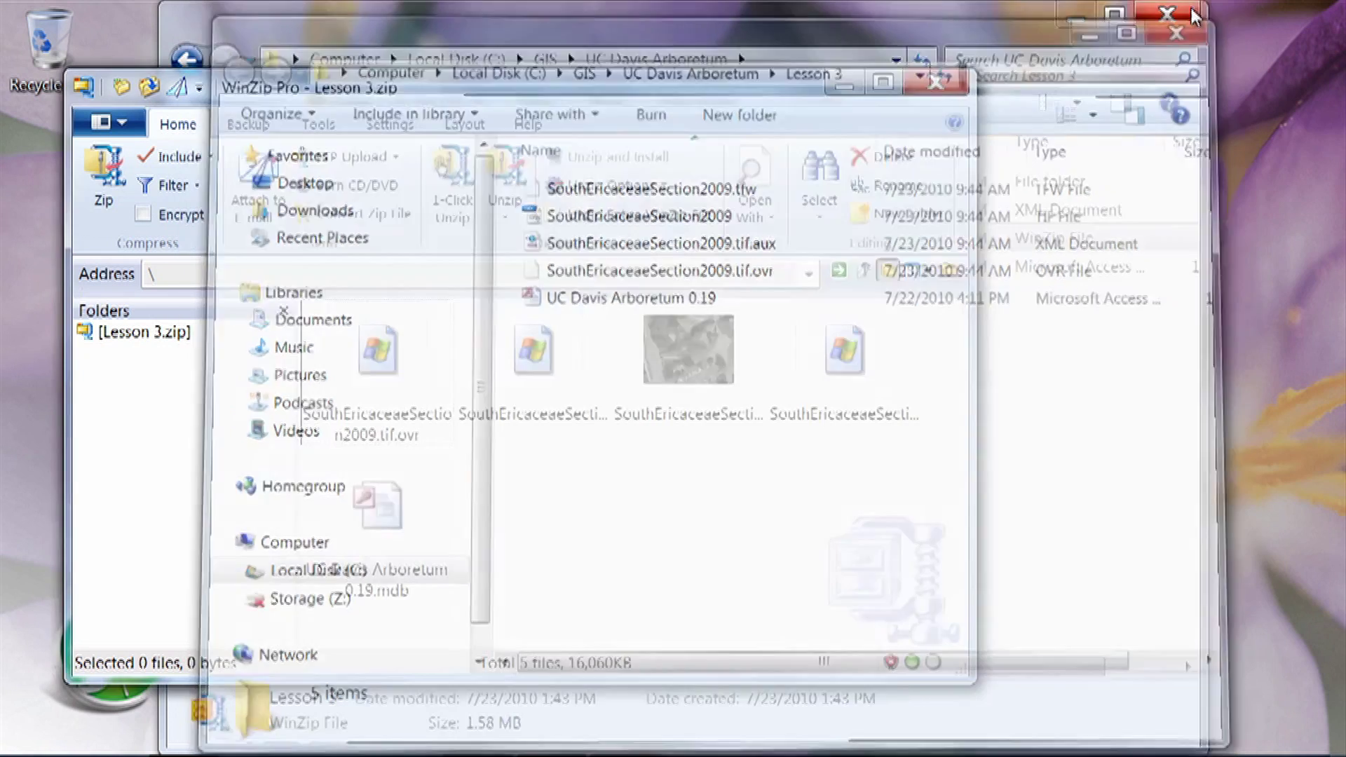
Close WinZip and Explorer, then start ArcMap on a Blank Map without the Distributed Geodatabase toolbar
{"action": "left_click", "coordinate": [935, 84]}
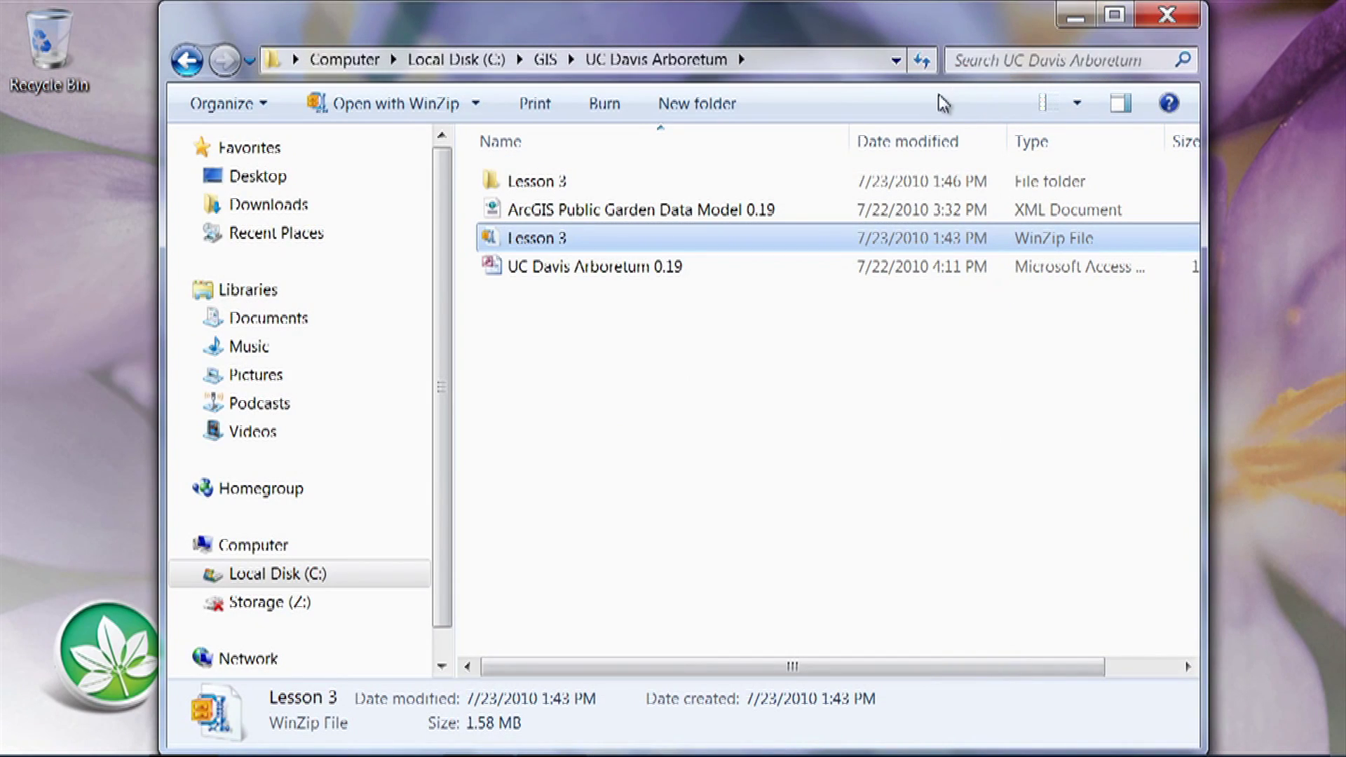
{"action": "left_click", "coordinate": [1165, 16]}
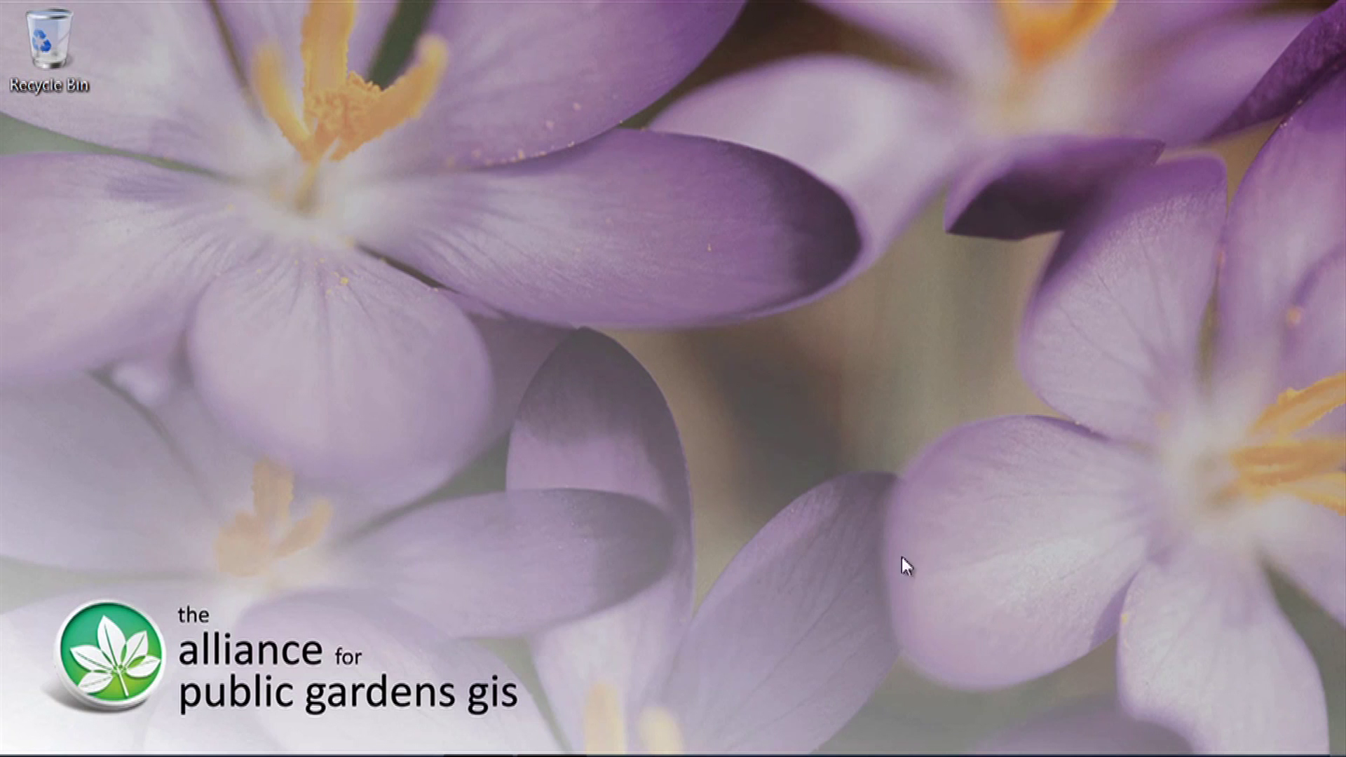
{"action": "mouse_move", "coordinate": [344, 753]}
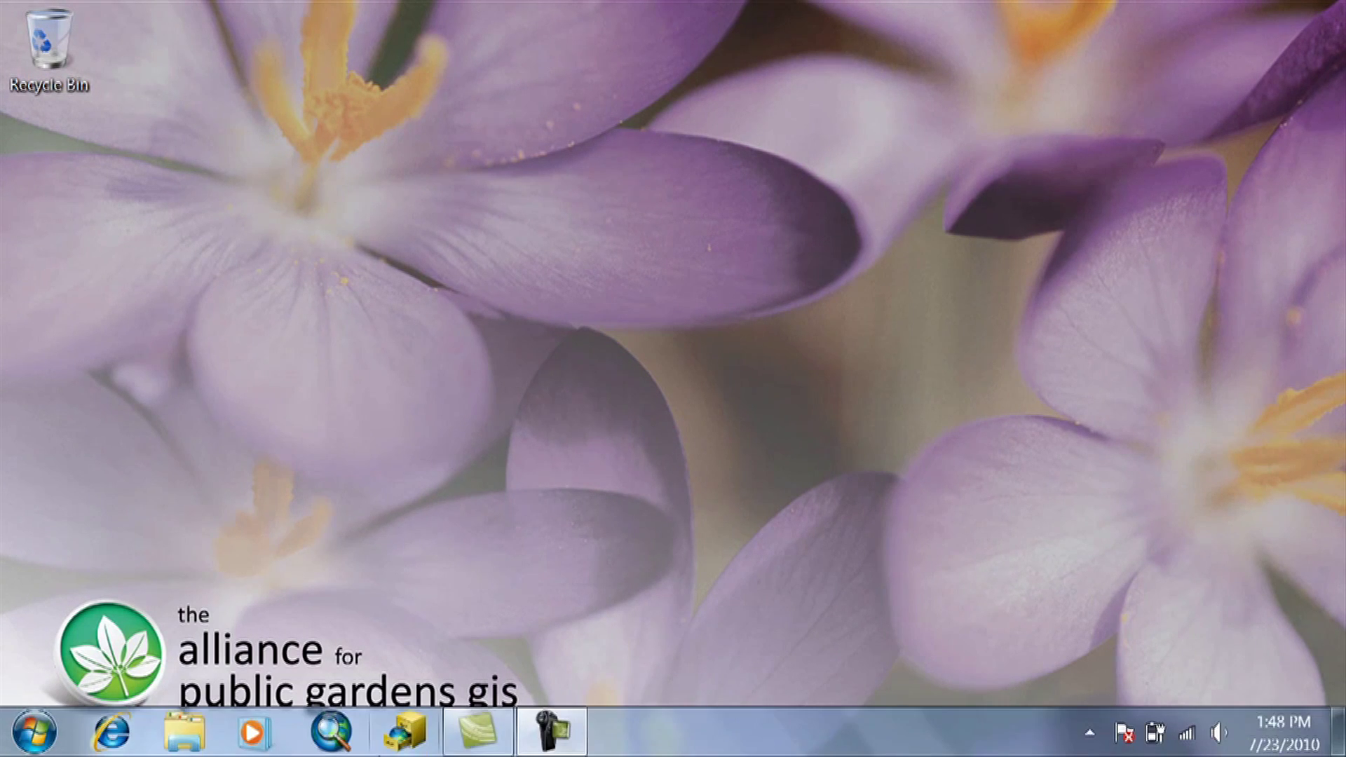
{"action": "left_click", "coordinate": [335, 733]}
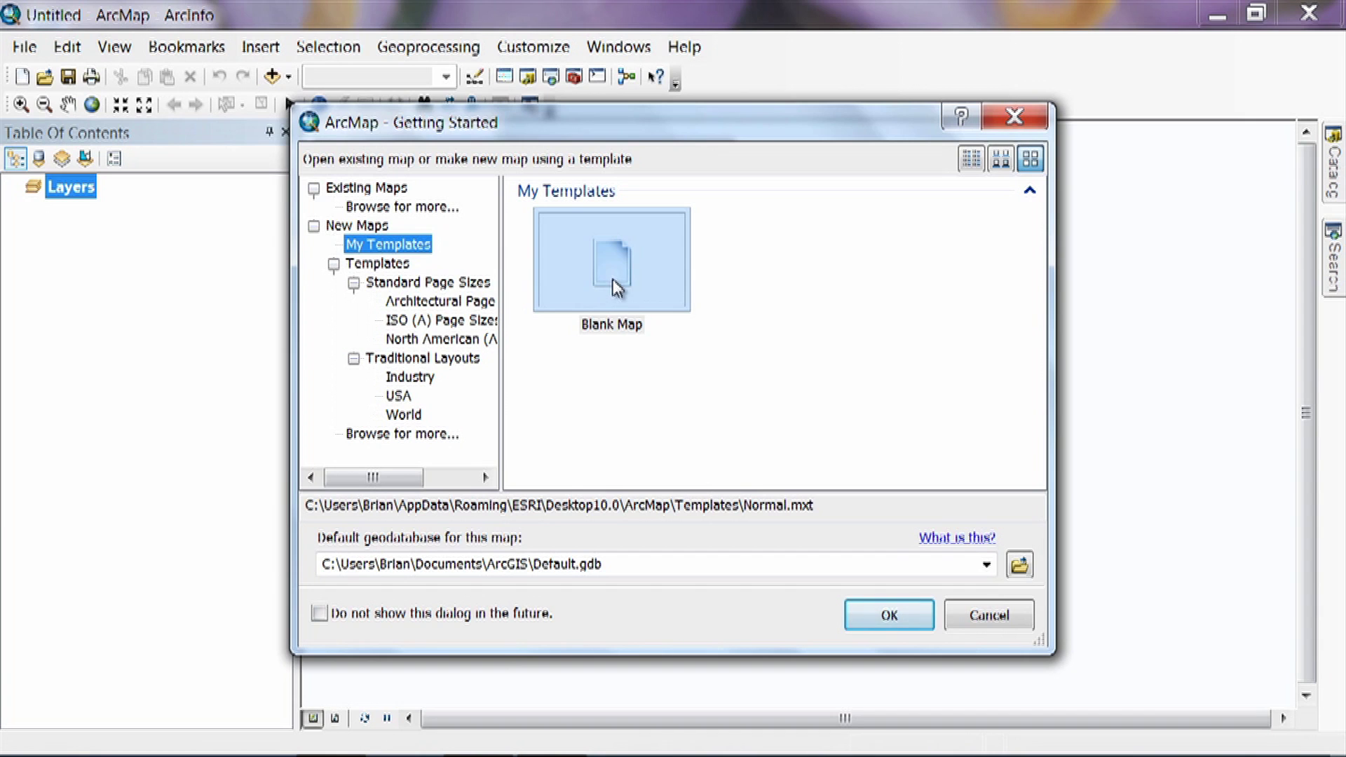
{"action": "left_click", "coordinate": [887, 620]}
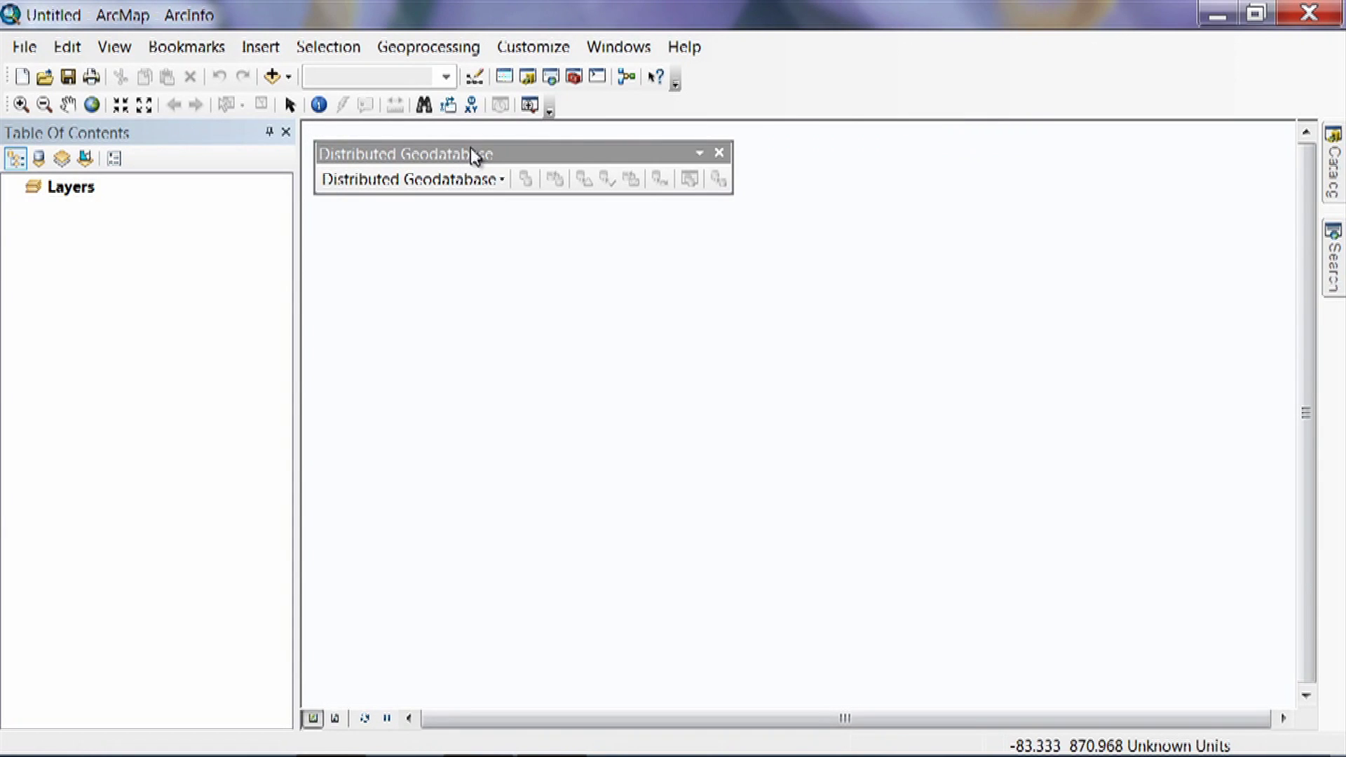
{"action": "left_click", "coordinate": [718, 153]}
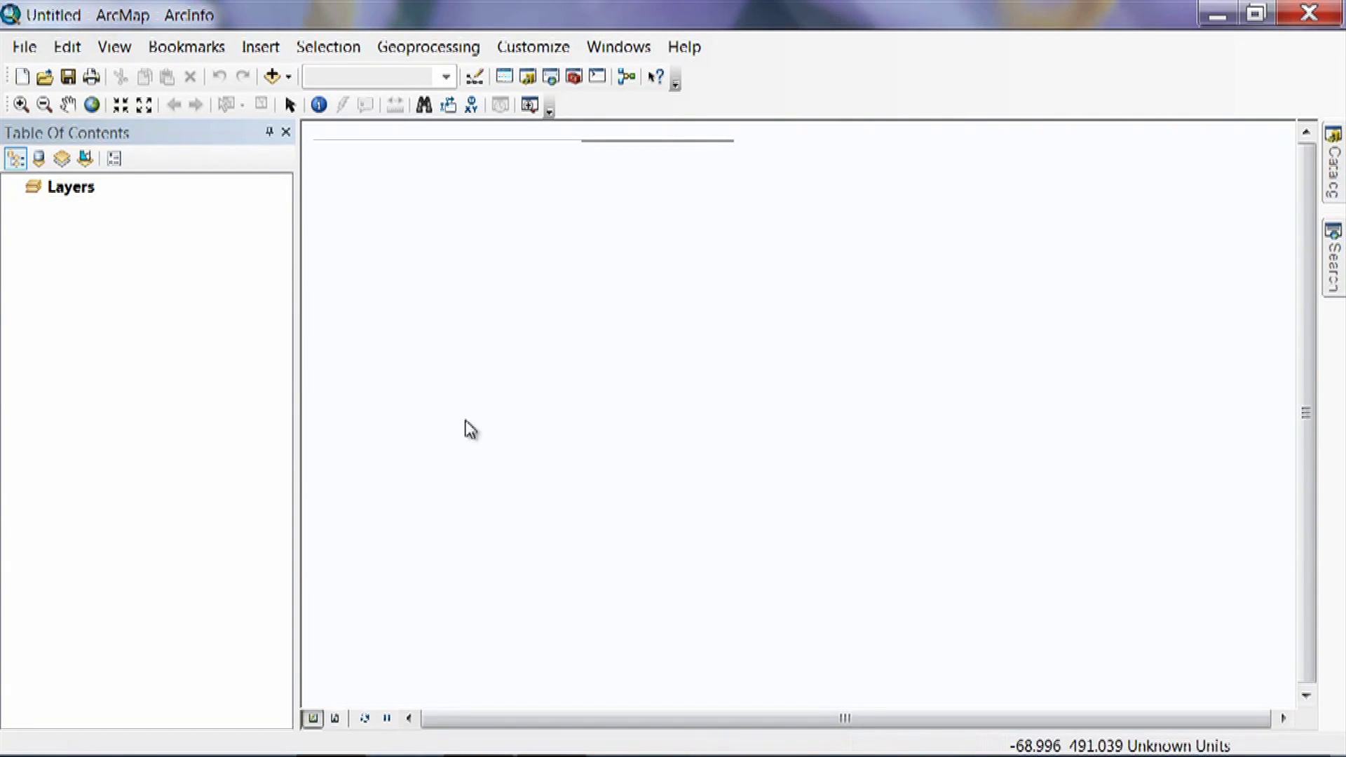
In Add Data, browse into the Lesson 3 folder and select SouthEricaceaeSection2009.tif
{"action": "left_click", "coordinate": [271, 76]}
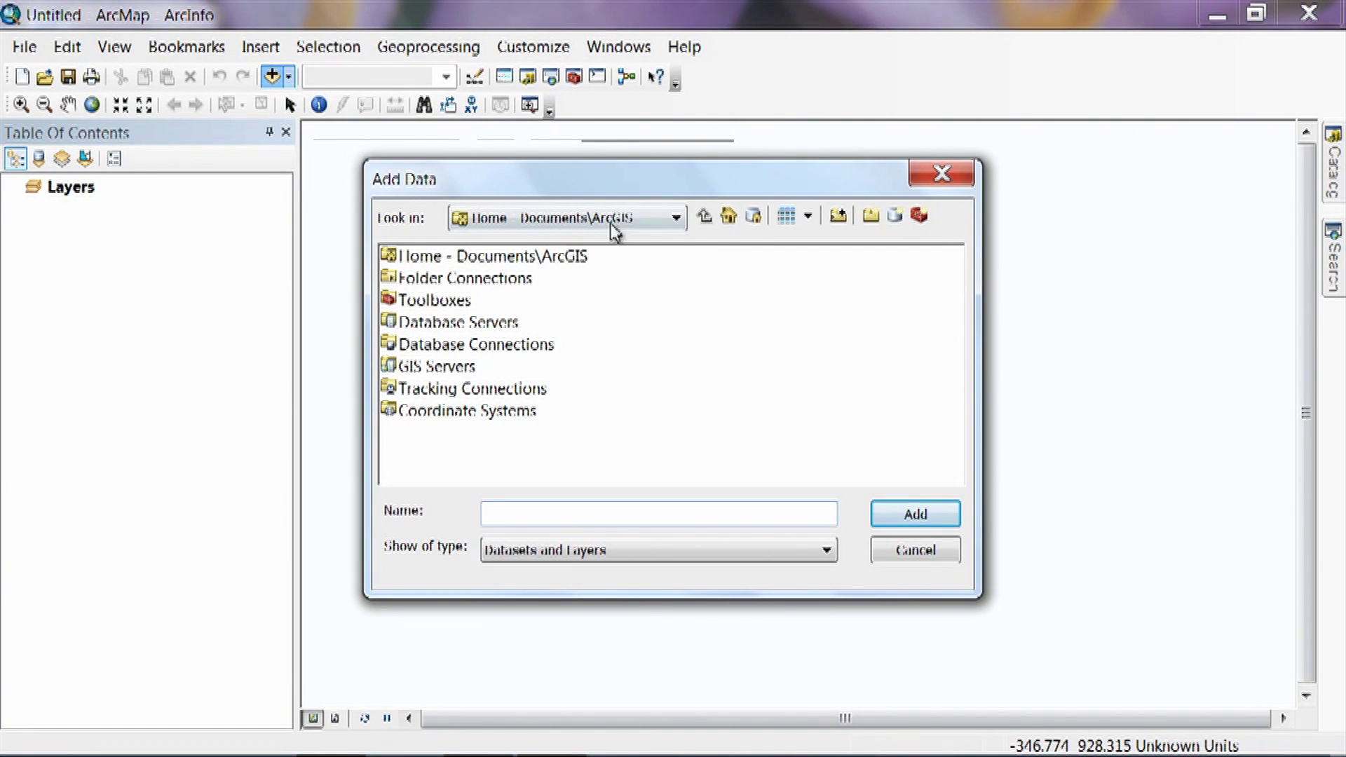
{"action": "left_click", "coordinate": [501, 279]}
{"action": "double_click", "coordinate": [501, 279]}
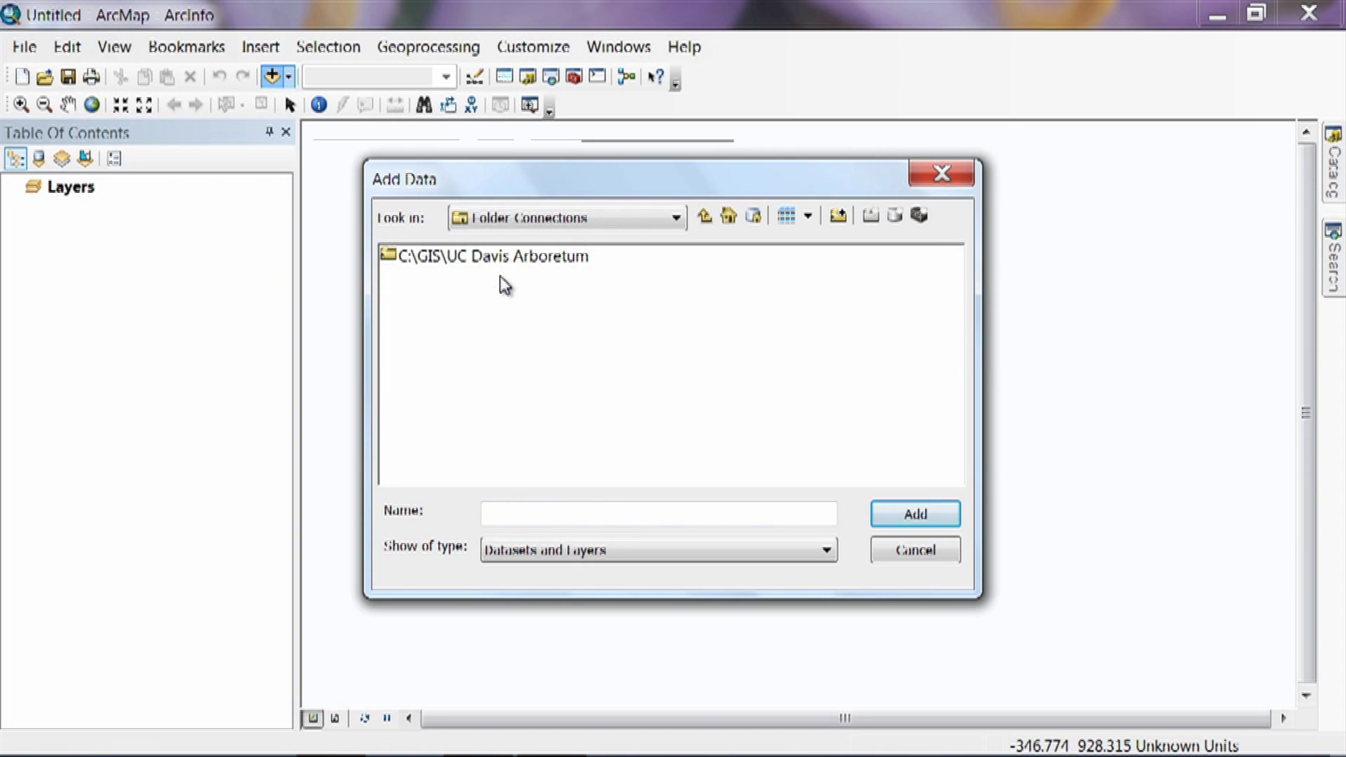
{"action": "left_click", "coordinate": [460, 257]}
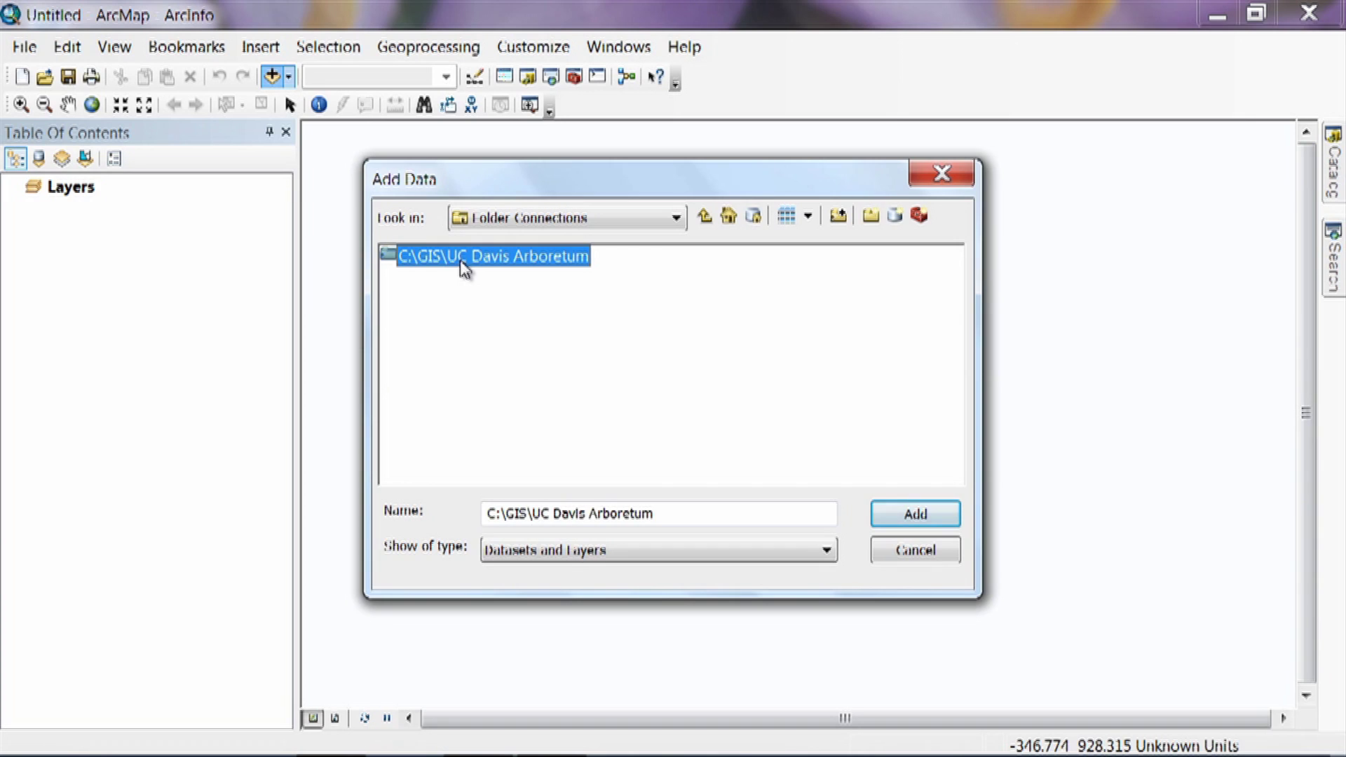
{"action": "double_click", "coordinate": [460, 259]}
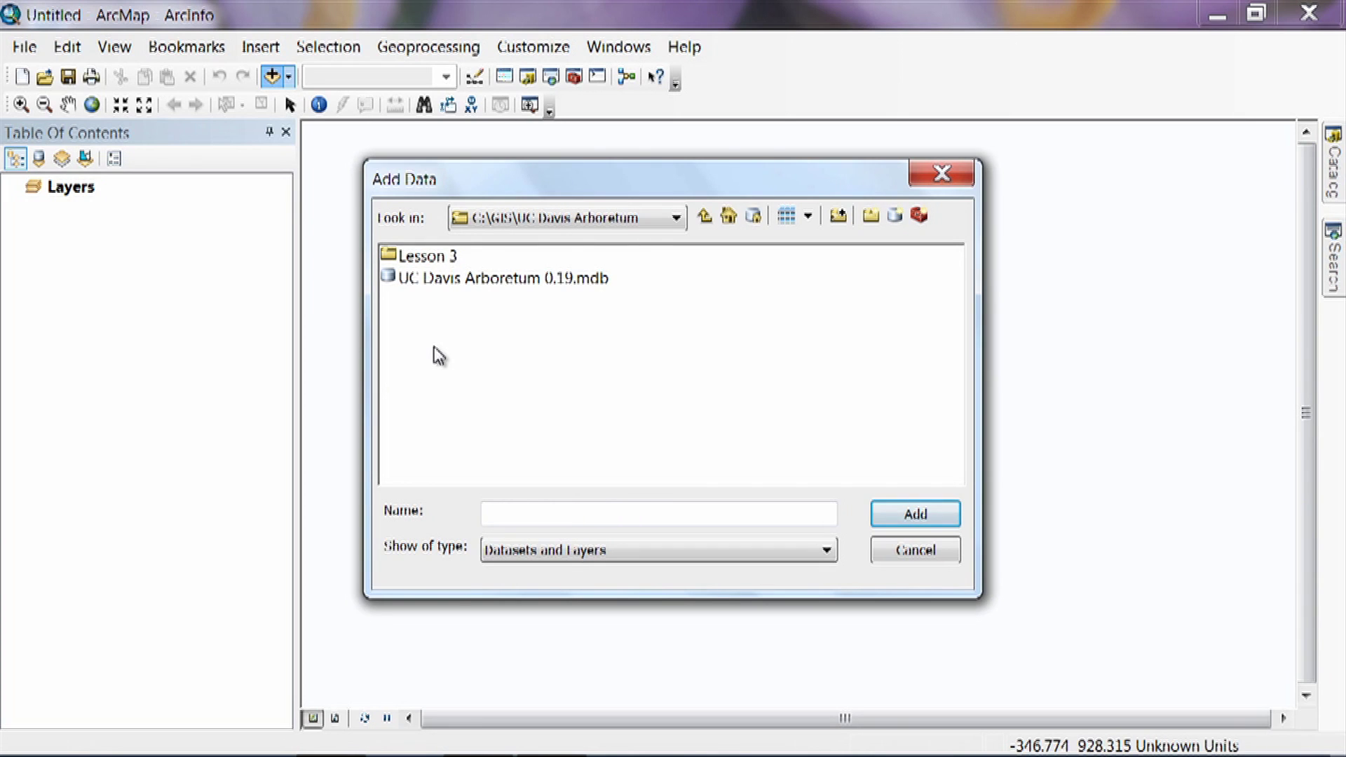
{"action": "double_click", "coordinate": [415, 259]}
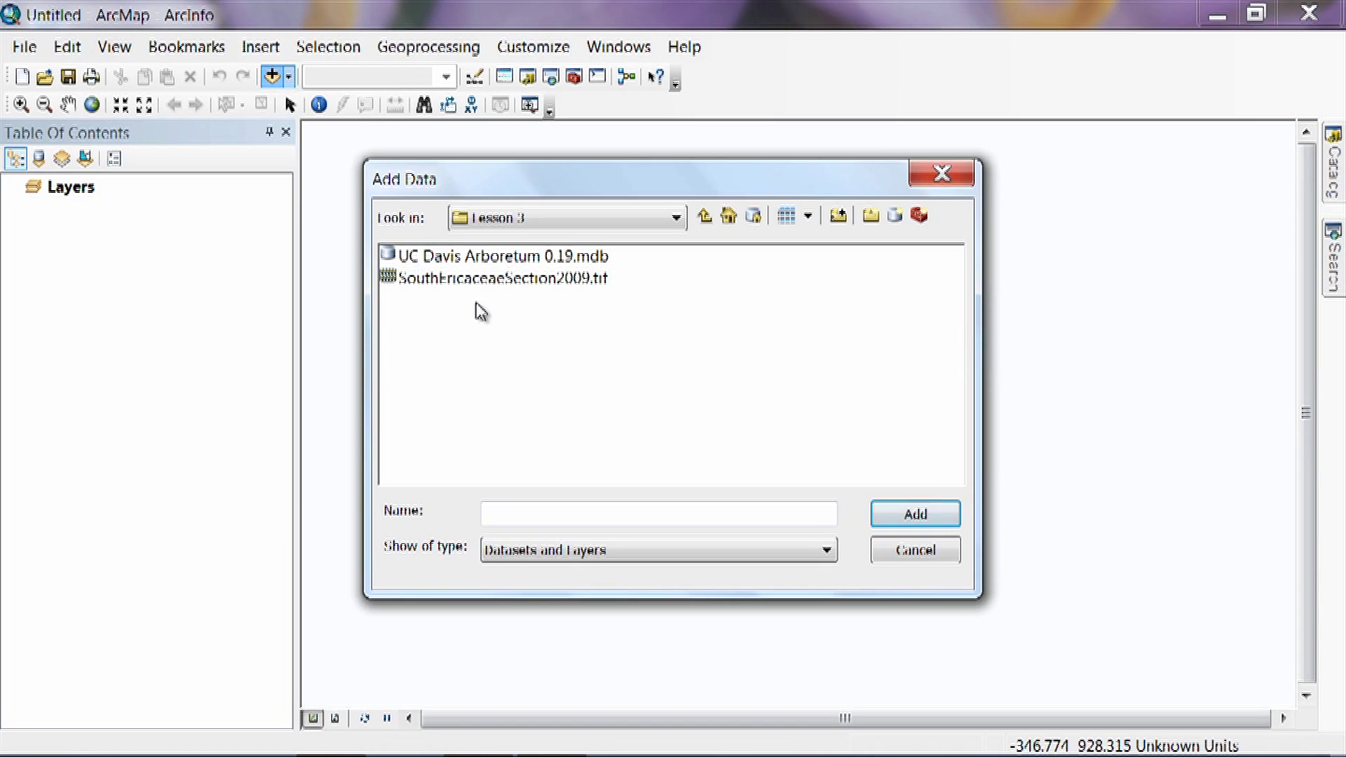
{"action": "double_click", "coordinate": [511, 259]}
{"action": "left_click", "coordinate": [447, 286]}
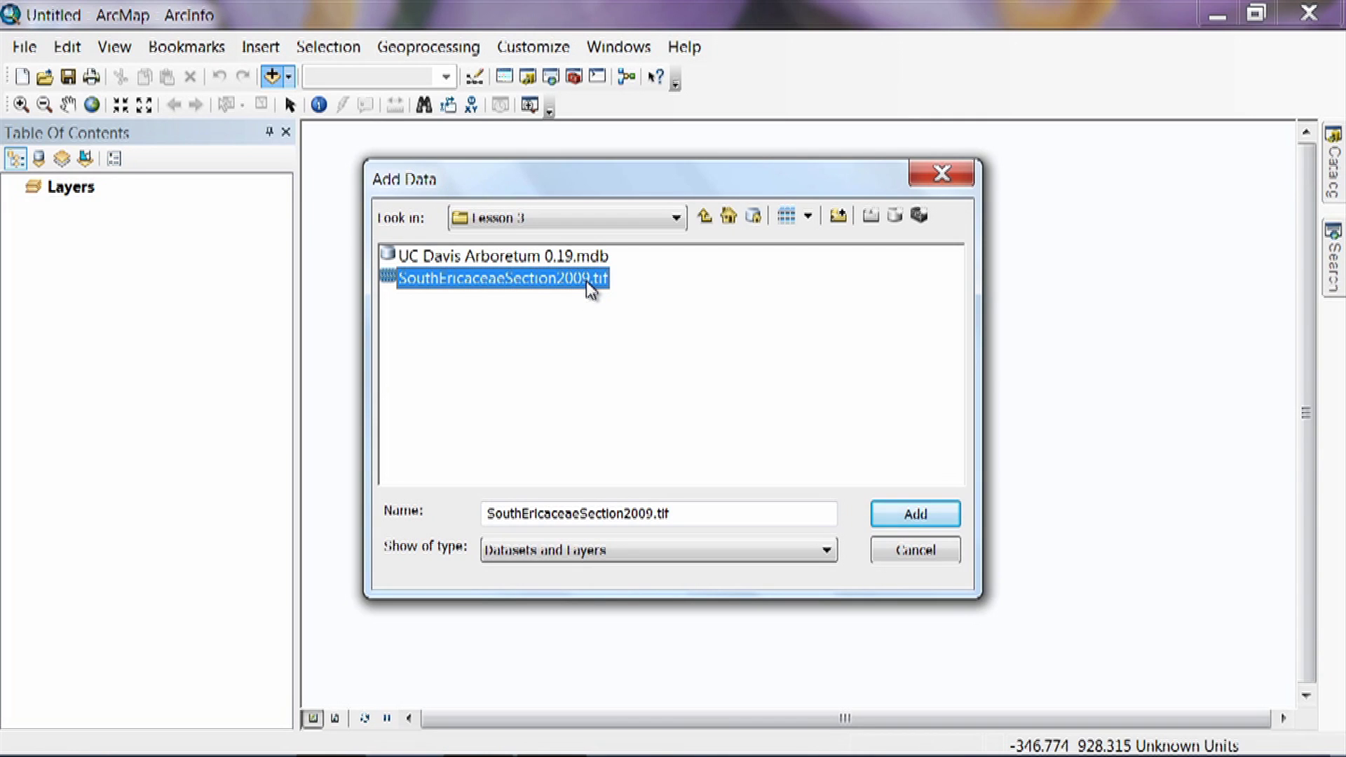
Add the SouthEricaceaeSection2009.tif aerial image to the map
{"action": "left_click", "coordinate": [914, 515]}
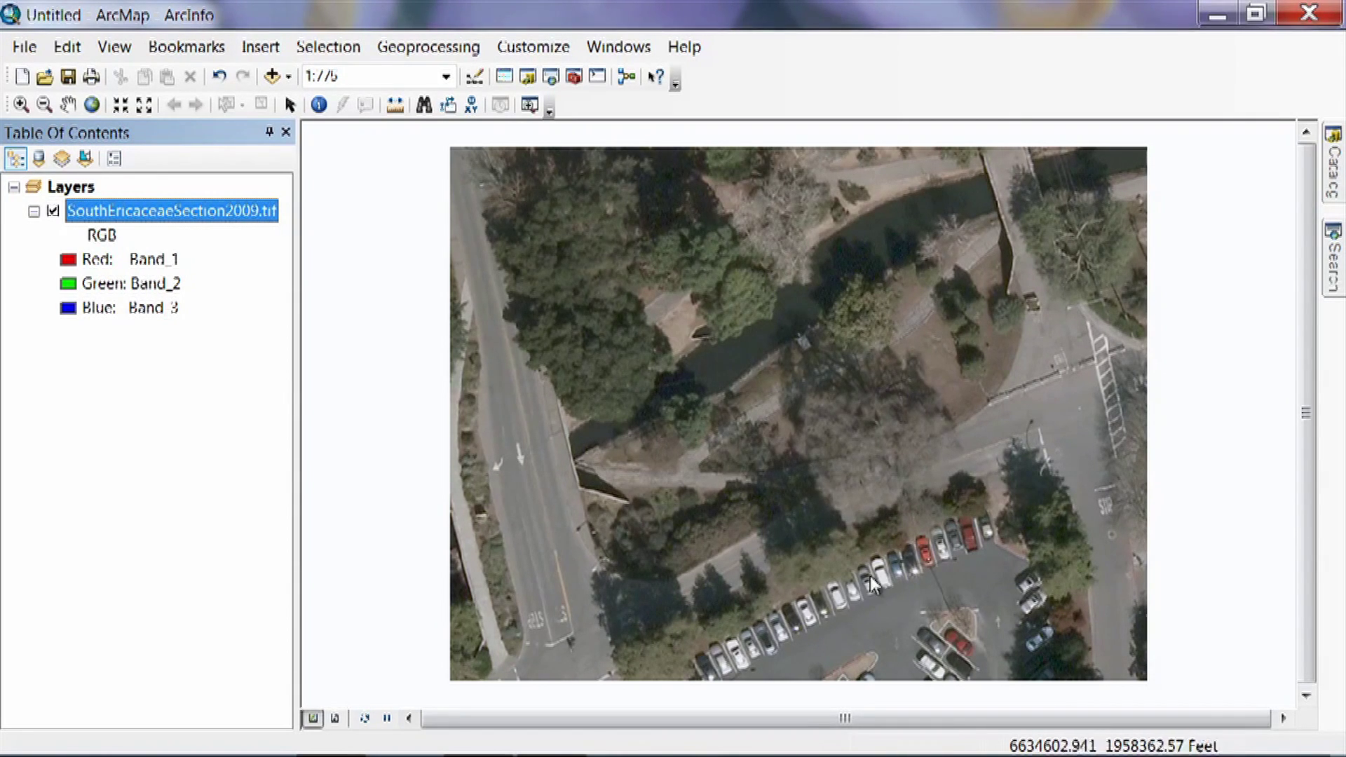
{"action": "left_click", "coordinate": [20, 106]}
{"action": "left_click_drag", "start_coordinate": [733, 480], "coordinate": [905, 586]}
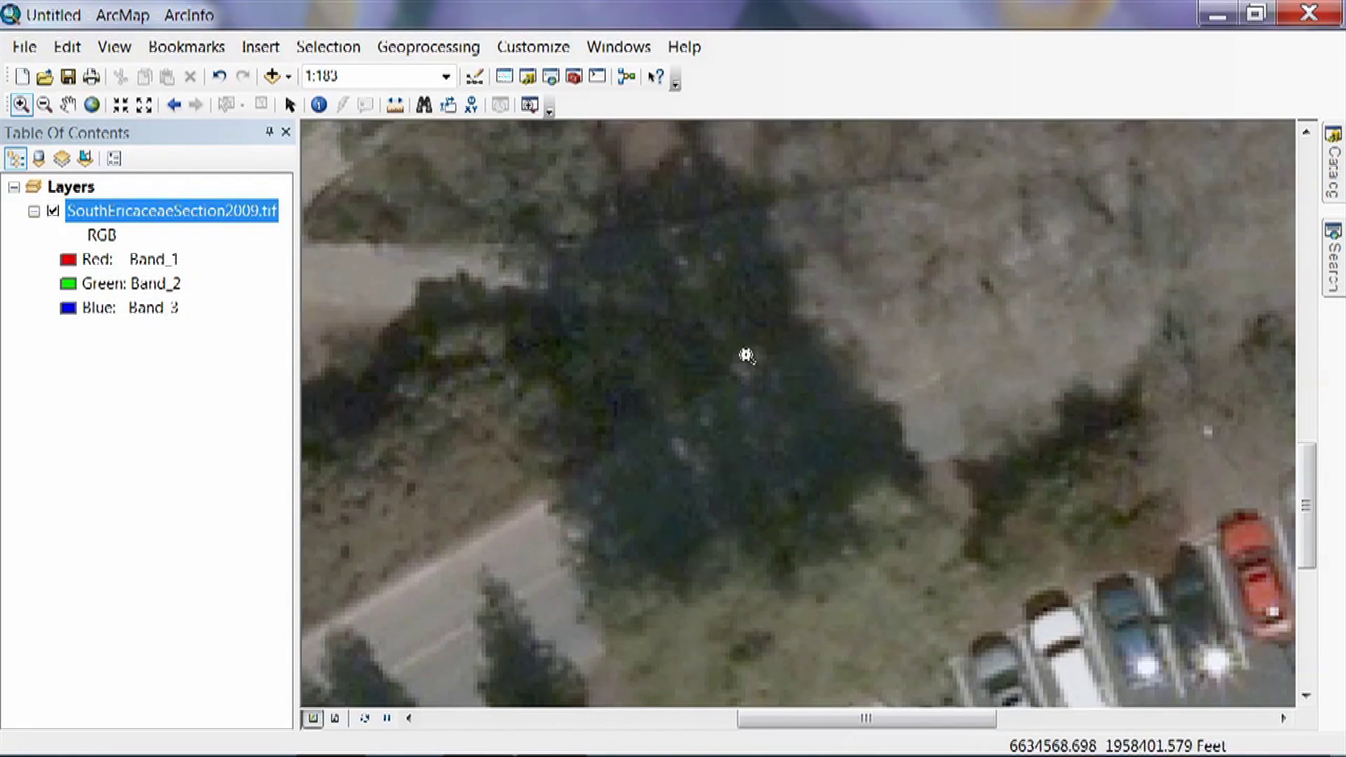
{"action": "left_click", "coordinate": [91, 105]}
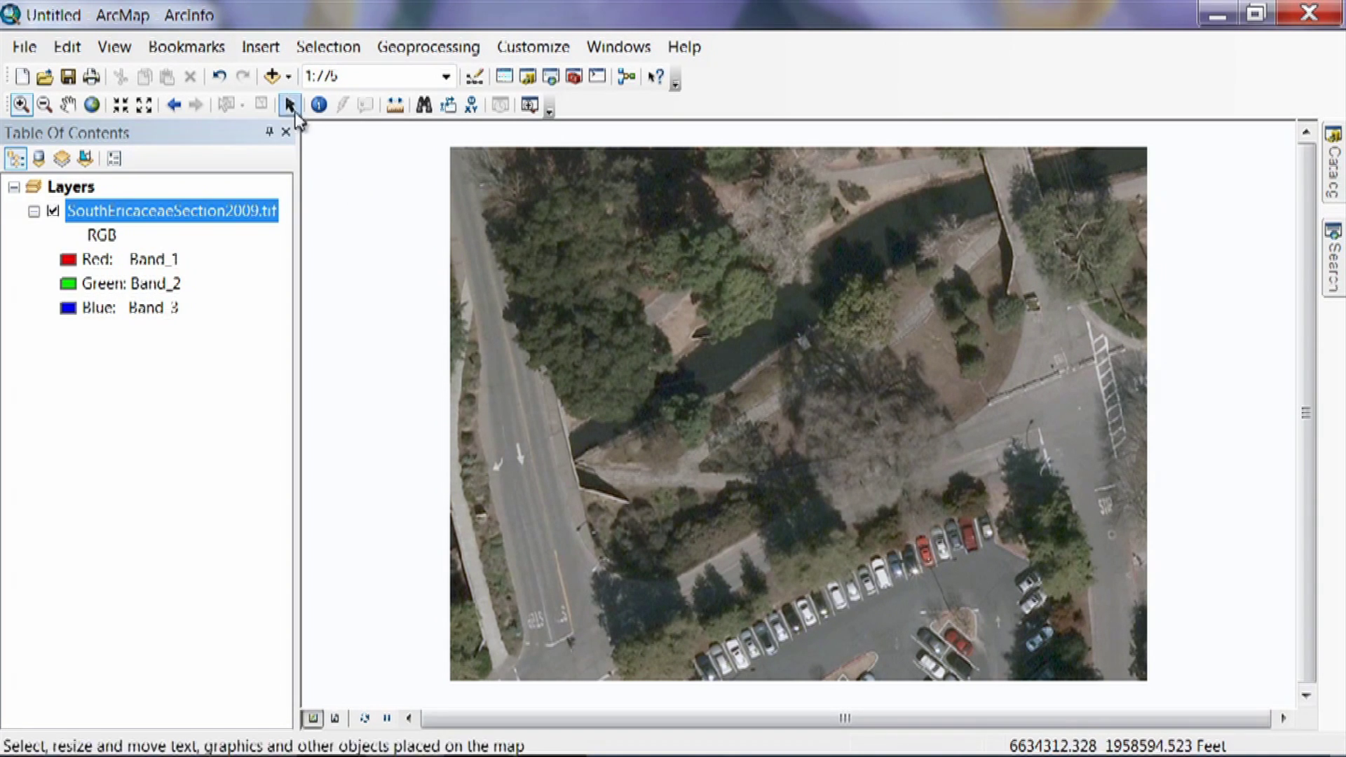
Open Add Data and browse into the BaseMap dataset of UC Davis Arboretum 0.19.mdb
{"action": "left_click", "coordinate": [272, 76]}
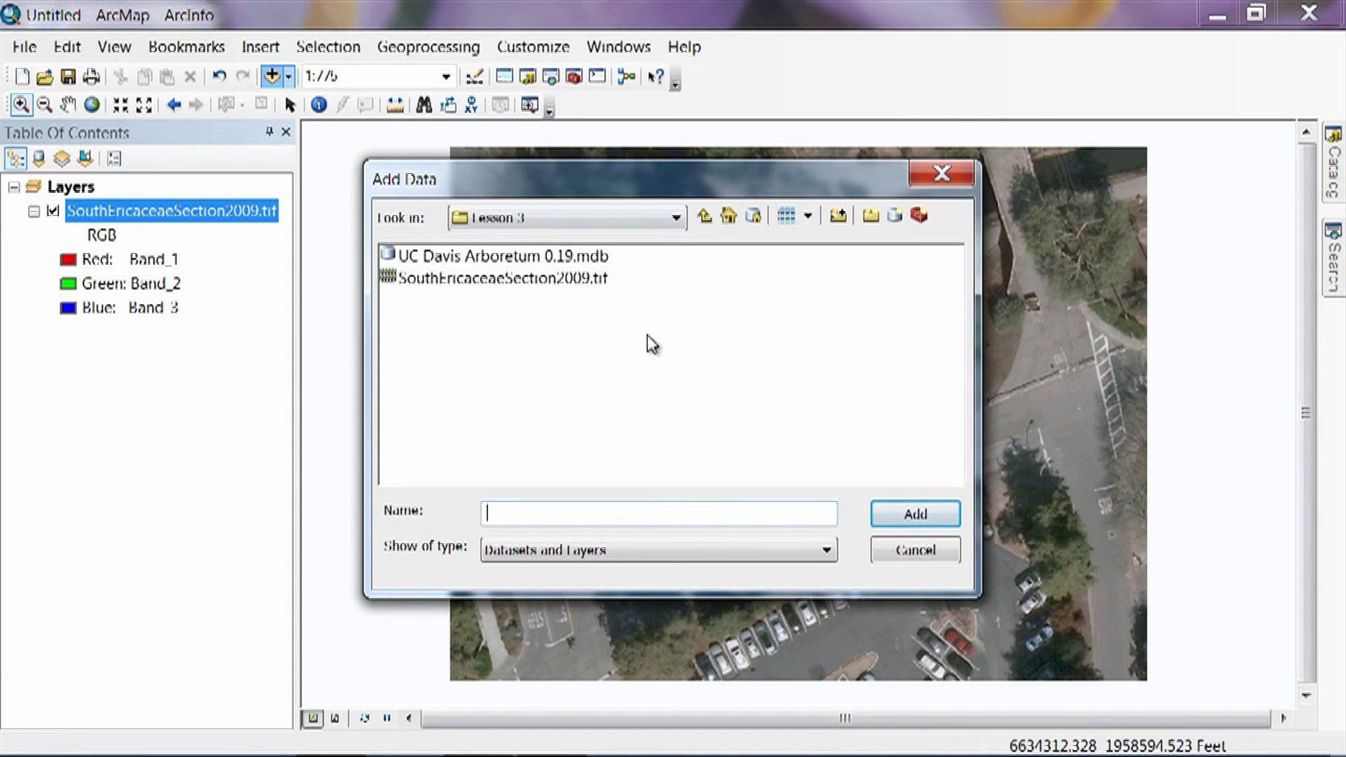
{"action": "left_click", "coordinate": [504, 257]}
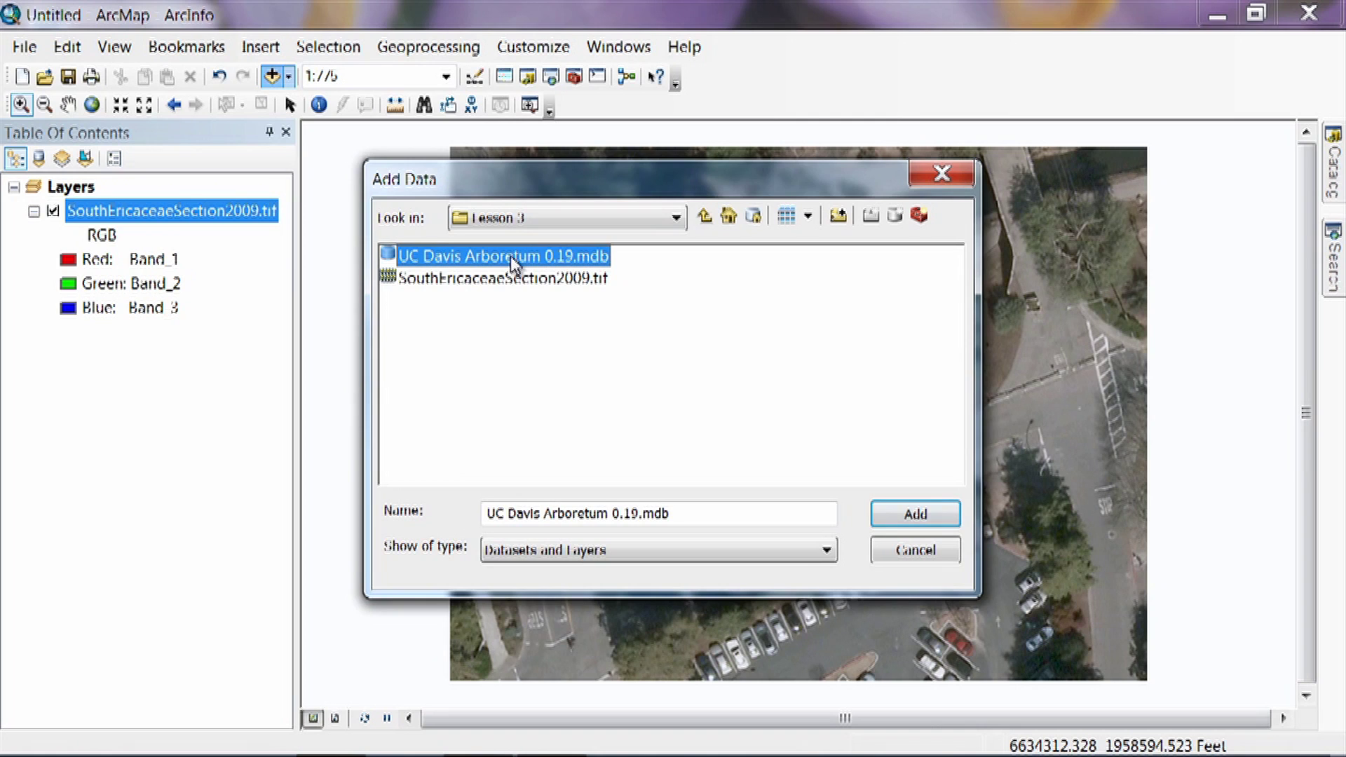
{"action": "double_click", "coordinate": [511, 255]}
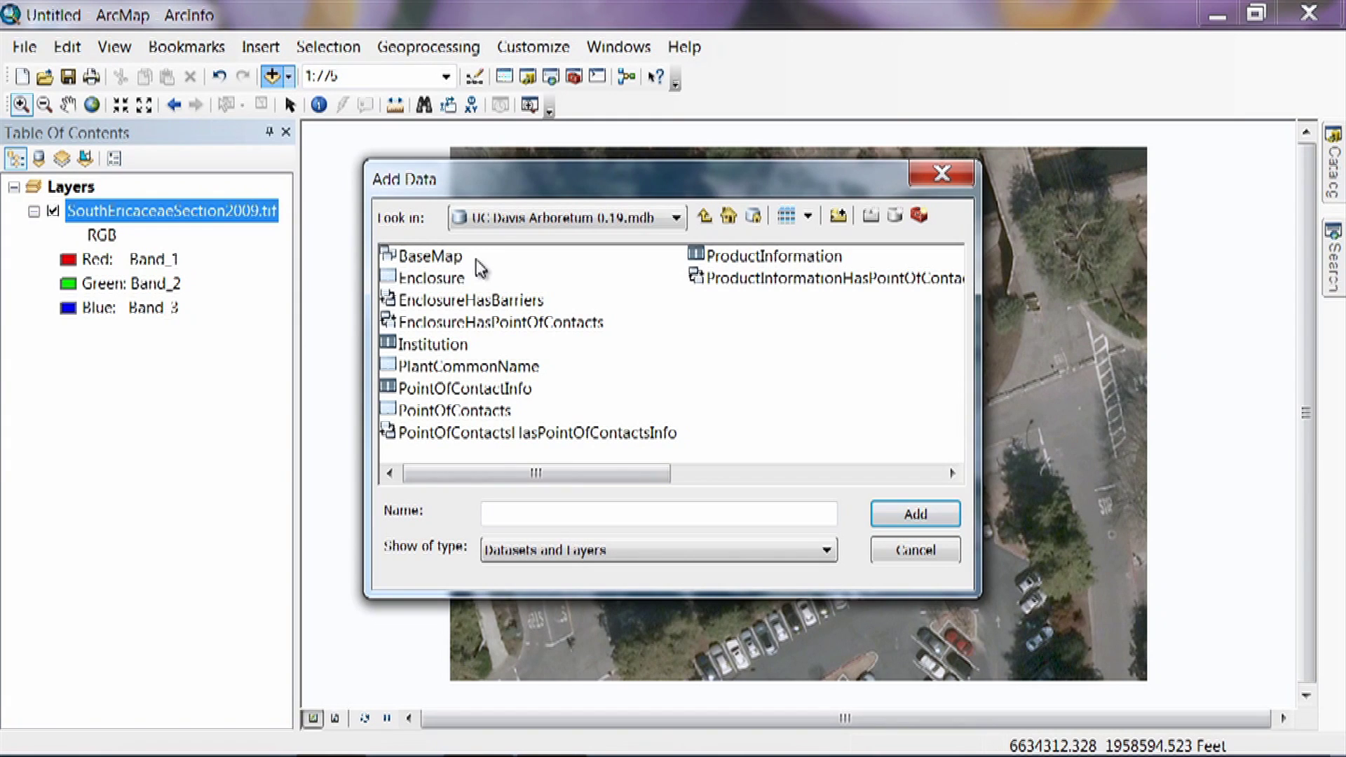
{"action": "double_click", "coordinate": [440, 257]}
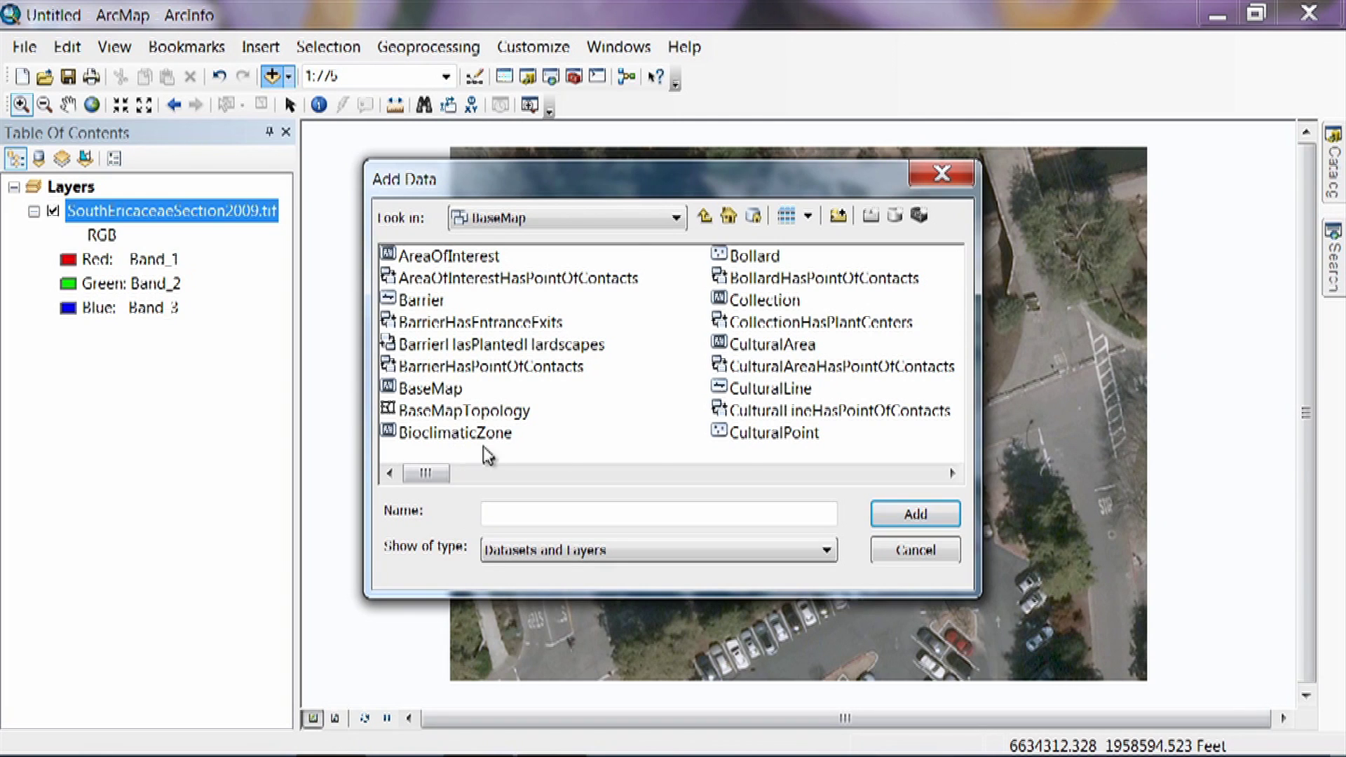
Select the MassPlanting and PavementSegment feature classes
{"action": "left_click", "coordinate": [954, 475]}
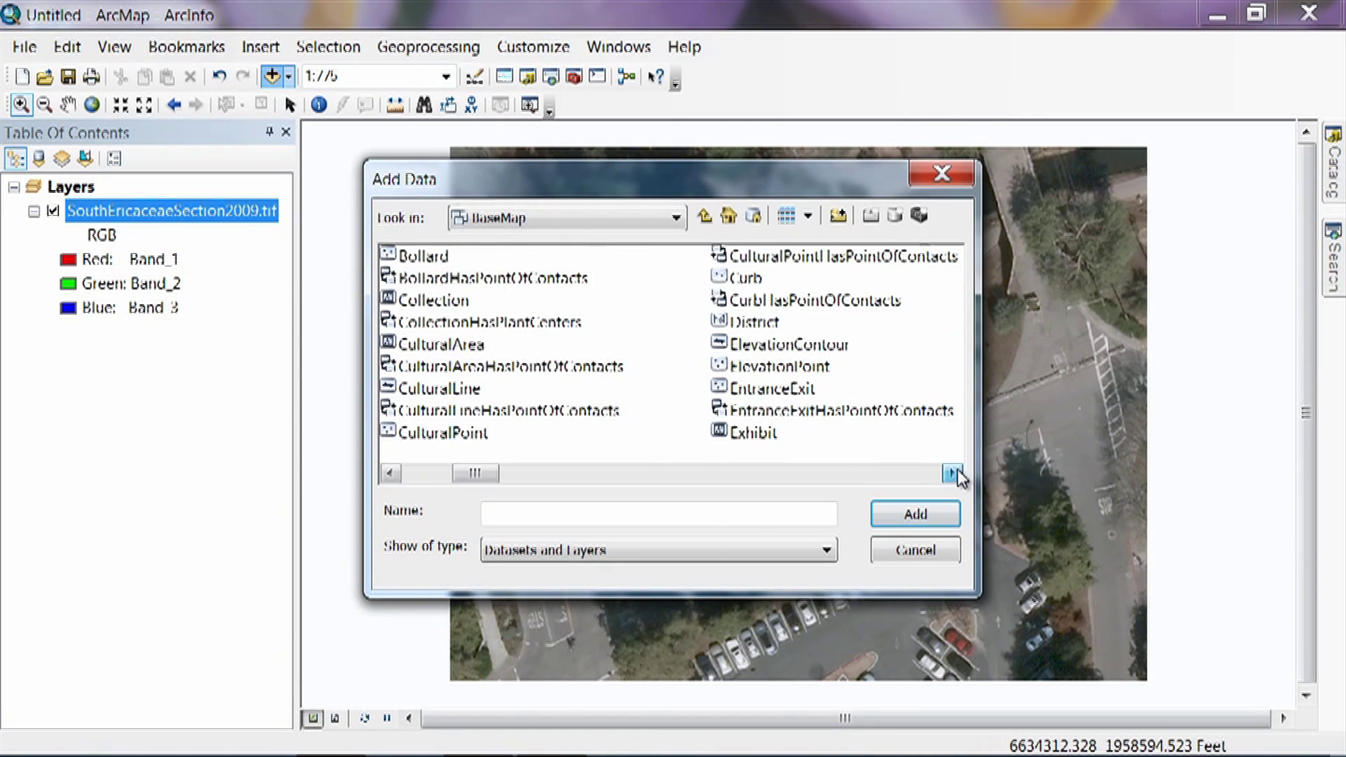
{"action": "left_click", "coordinate": [954, 474]}
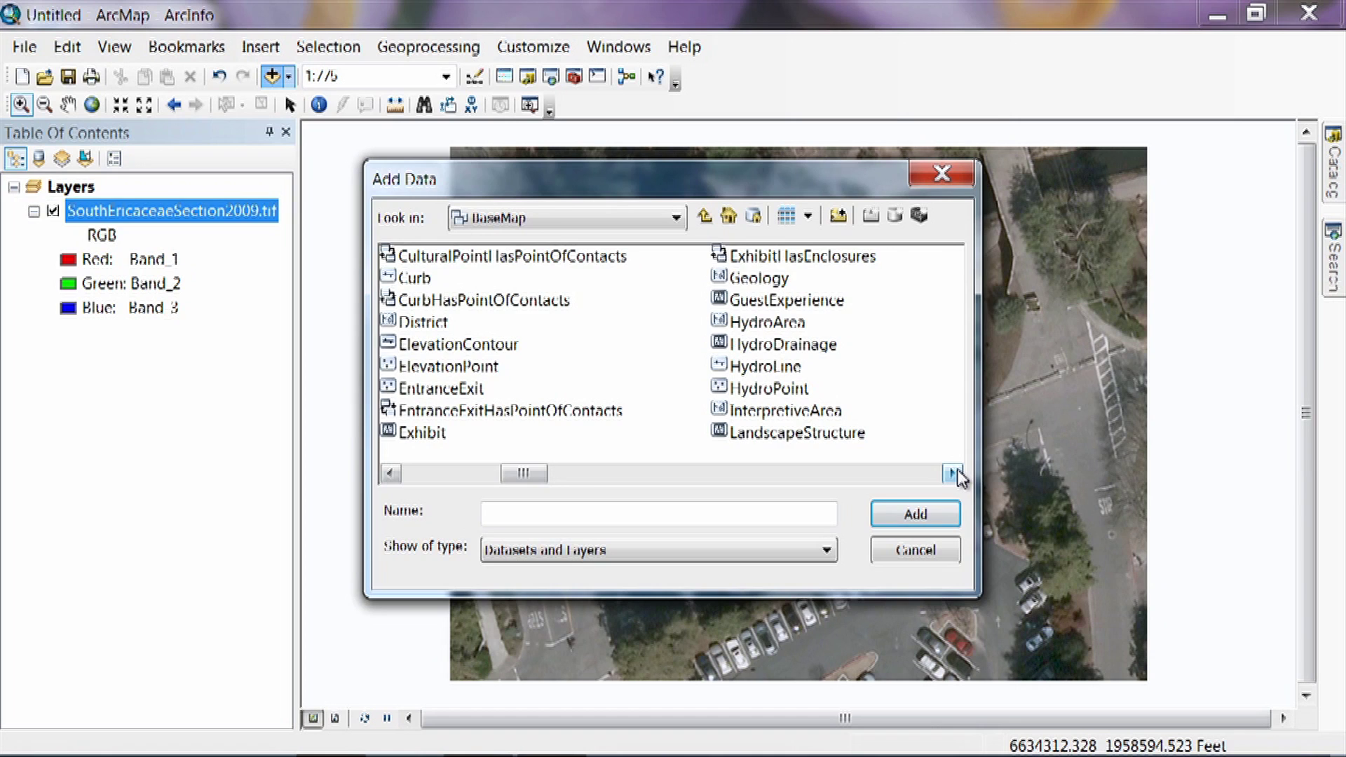
{"action": "left_click", "coordinate": [953, 474]}
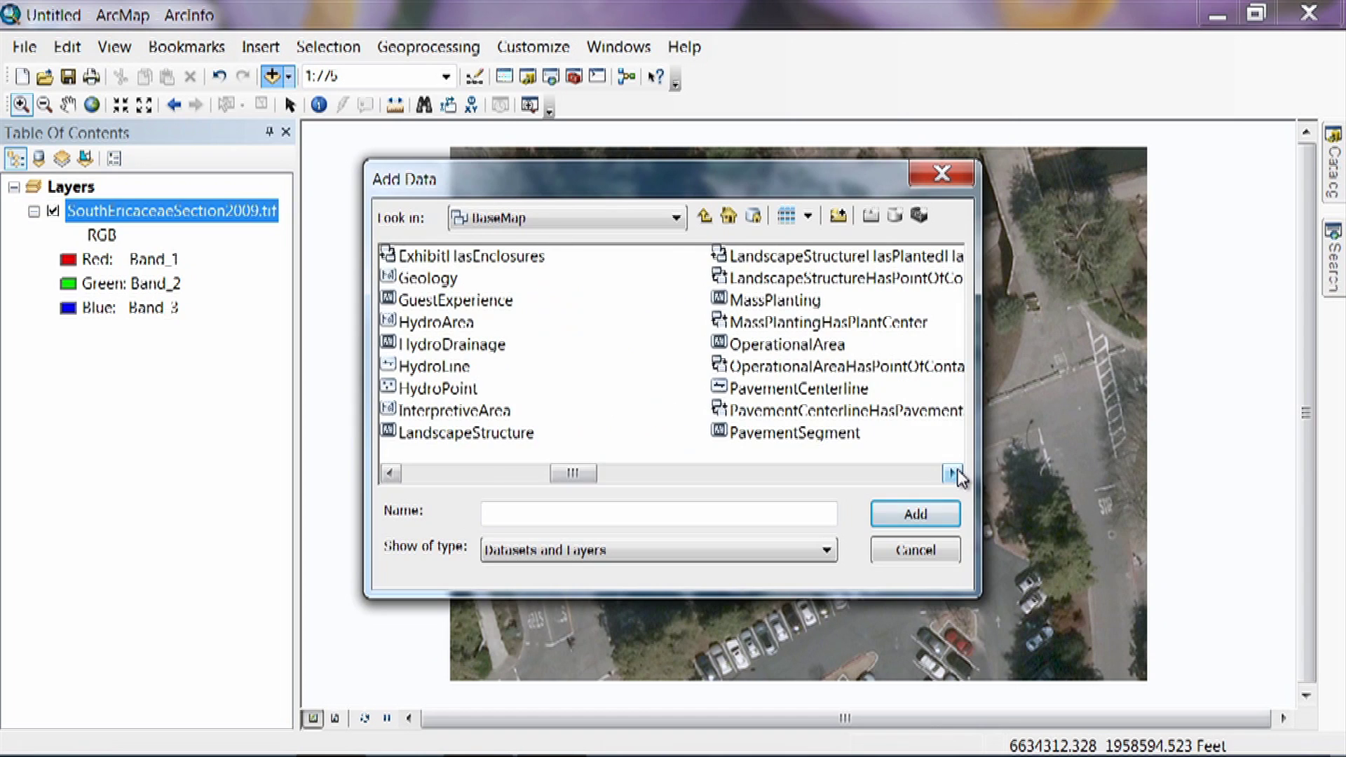
{"action": "left_click", "coordinate": [783, 309]}
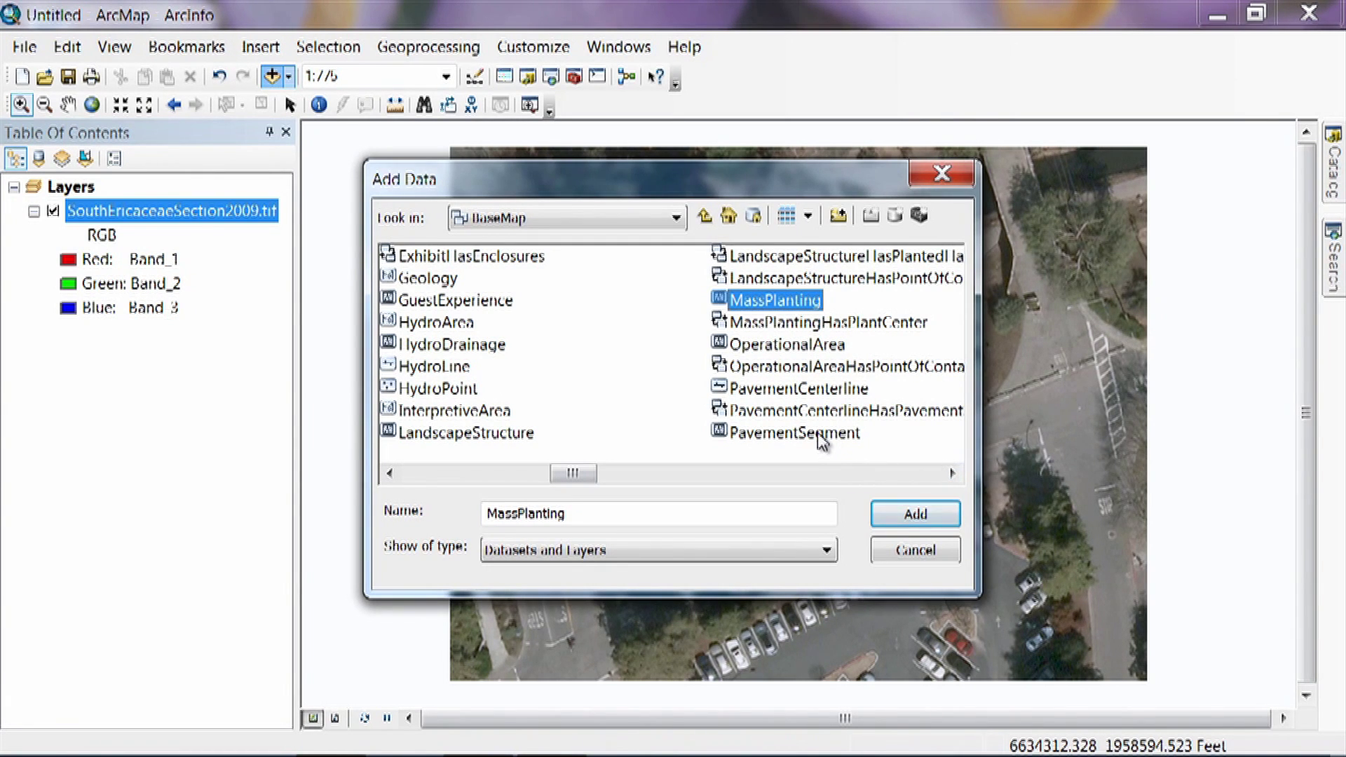
{"action": "left_click", "coordinate": [819, 436], "text": "ctrl"}
{"action": "left_click", "coordinate": [955, 475]}
{"action": "left_click", "coordinate": [955, 475]}
{"action": "left_click", "coordinate": [955, 474]}
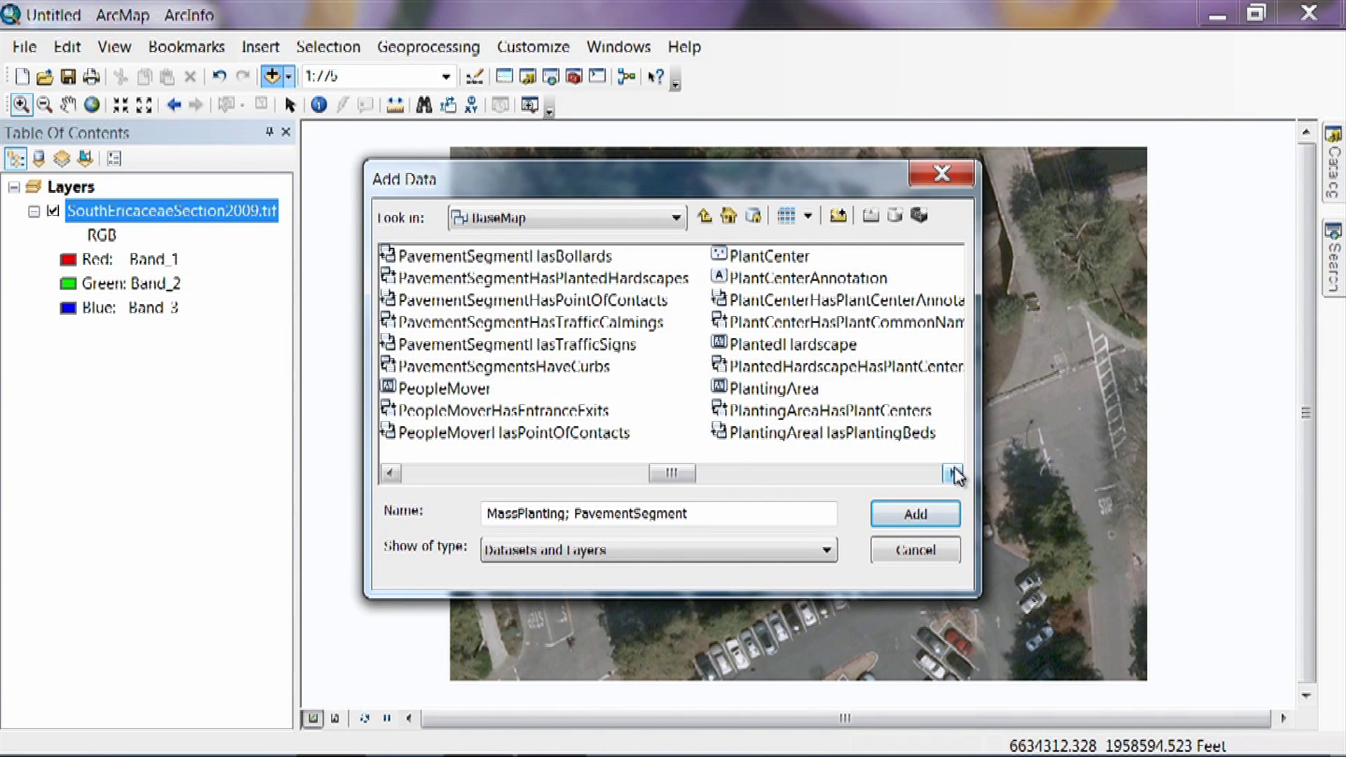
Also select PlantCenter, PlantCenterAnnotation, PlantingArea and Section, and add all six to the map
{"action": "left_click", "coordinate": [768, 257], "text": "ctrl"}
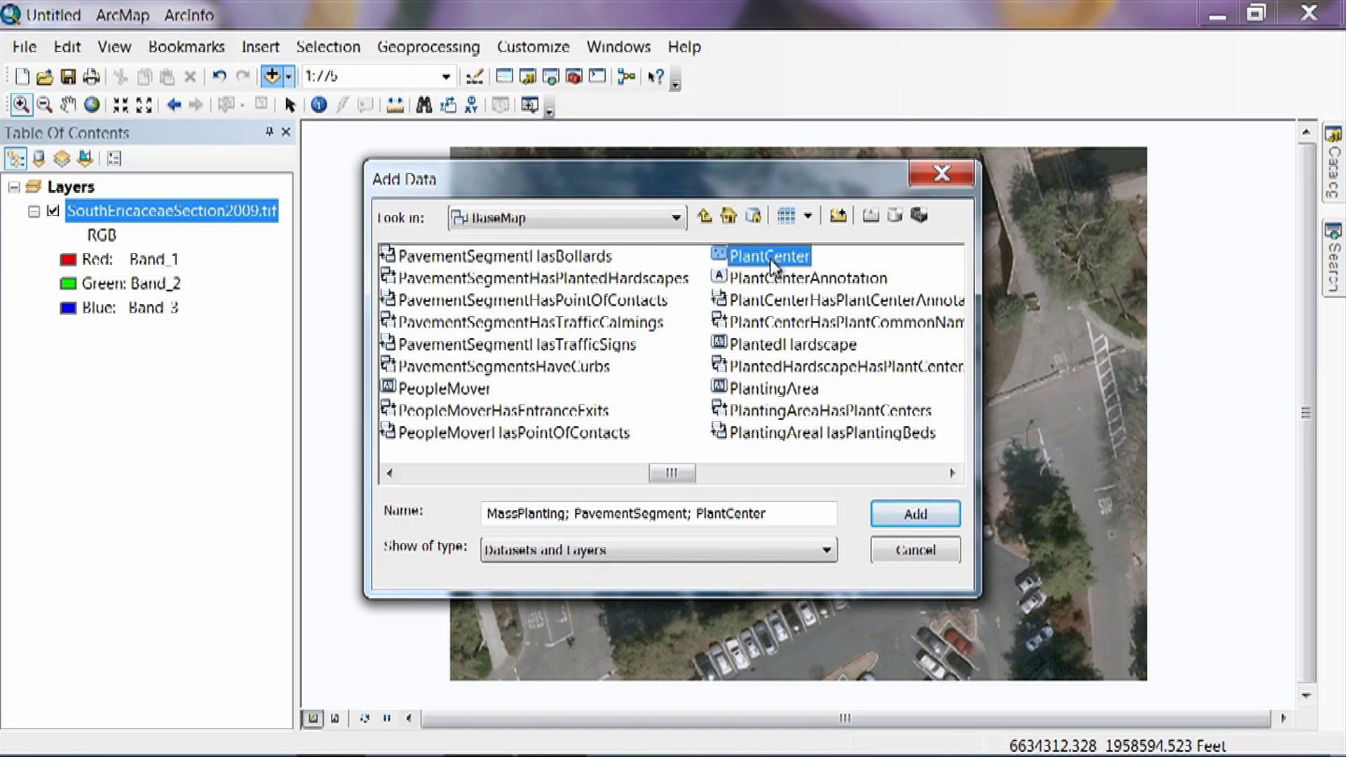
{"action": "left_click", "coordinate": [768, 276], "text": "ctrl"}
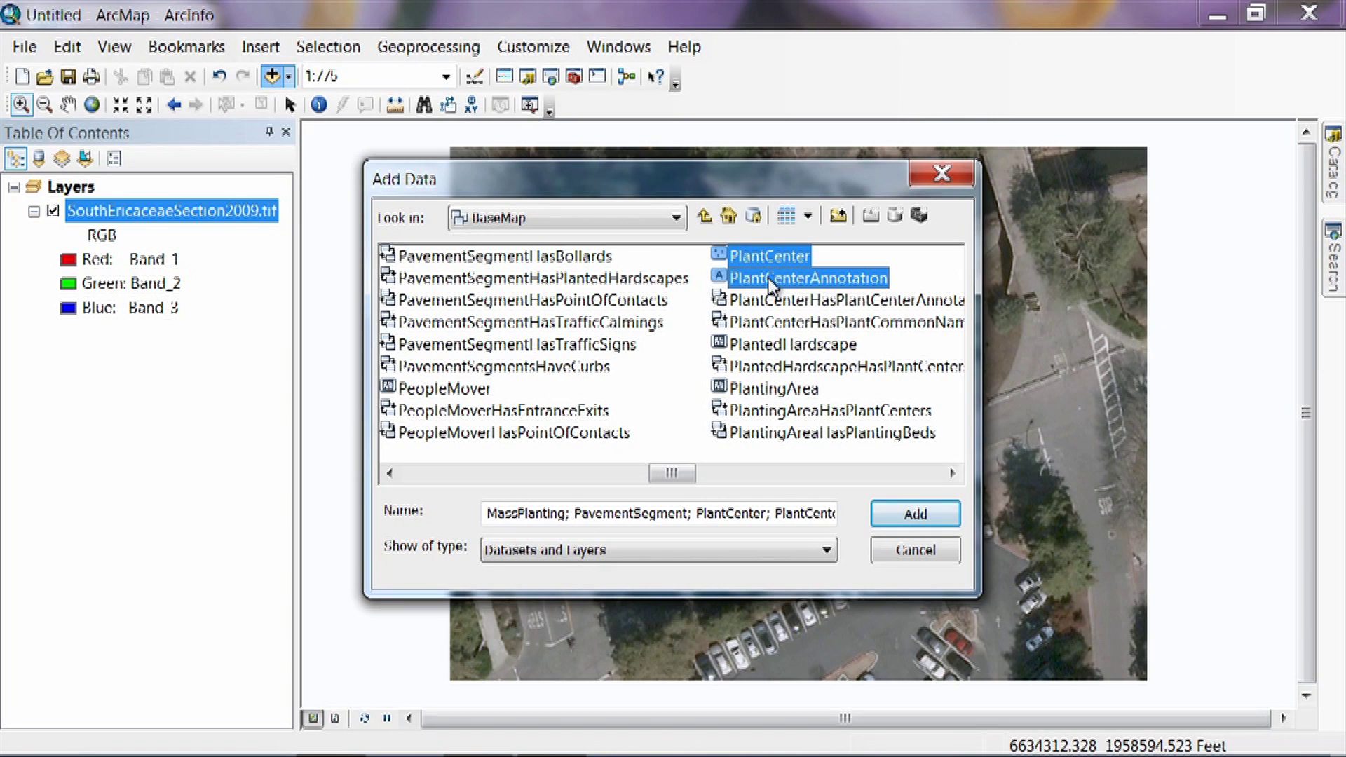
{"action": "left_click", "coordinate": [952, 474]}
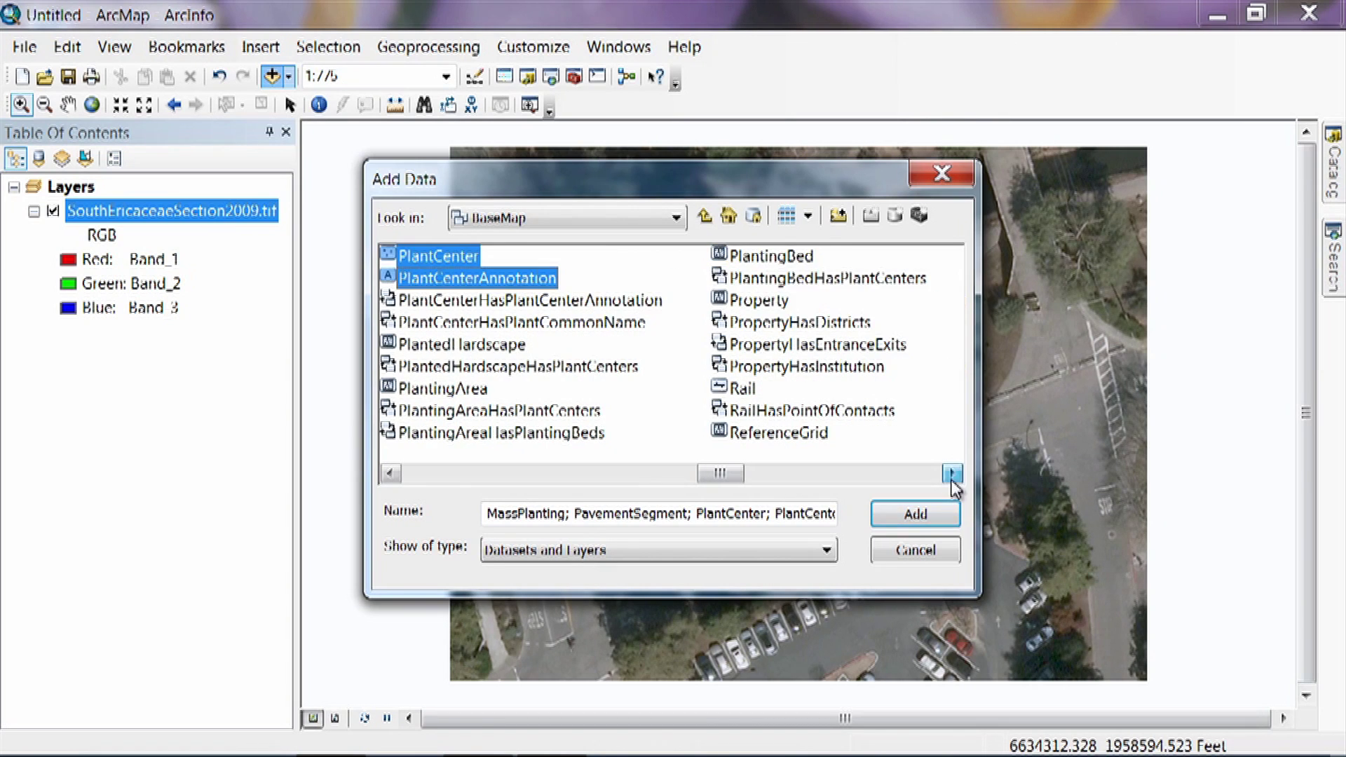
{"action": "left_click", "coordinate": [478, 397], "text": "ctrl"}
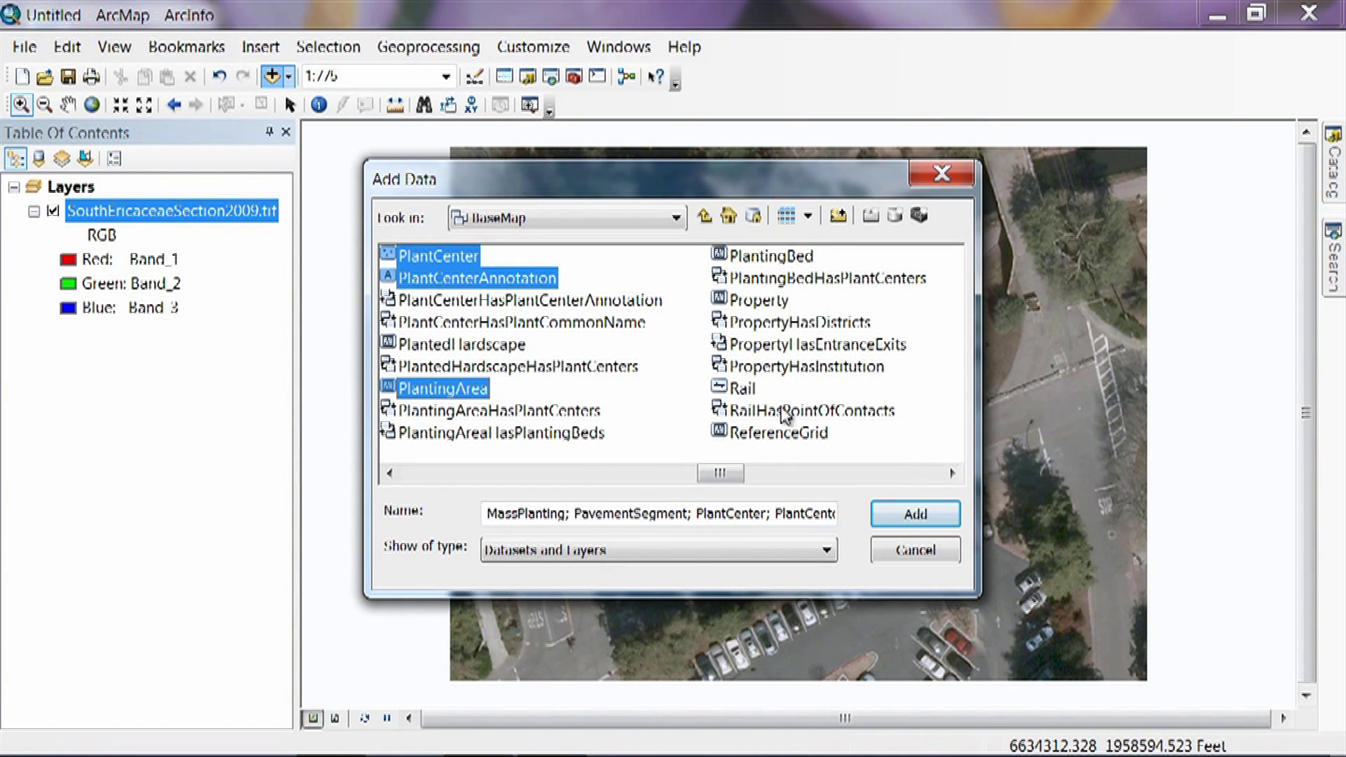
{"action": "left_click", "coordinate": [952, 474]}
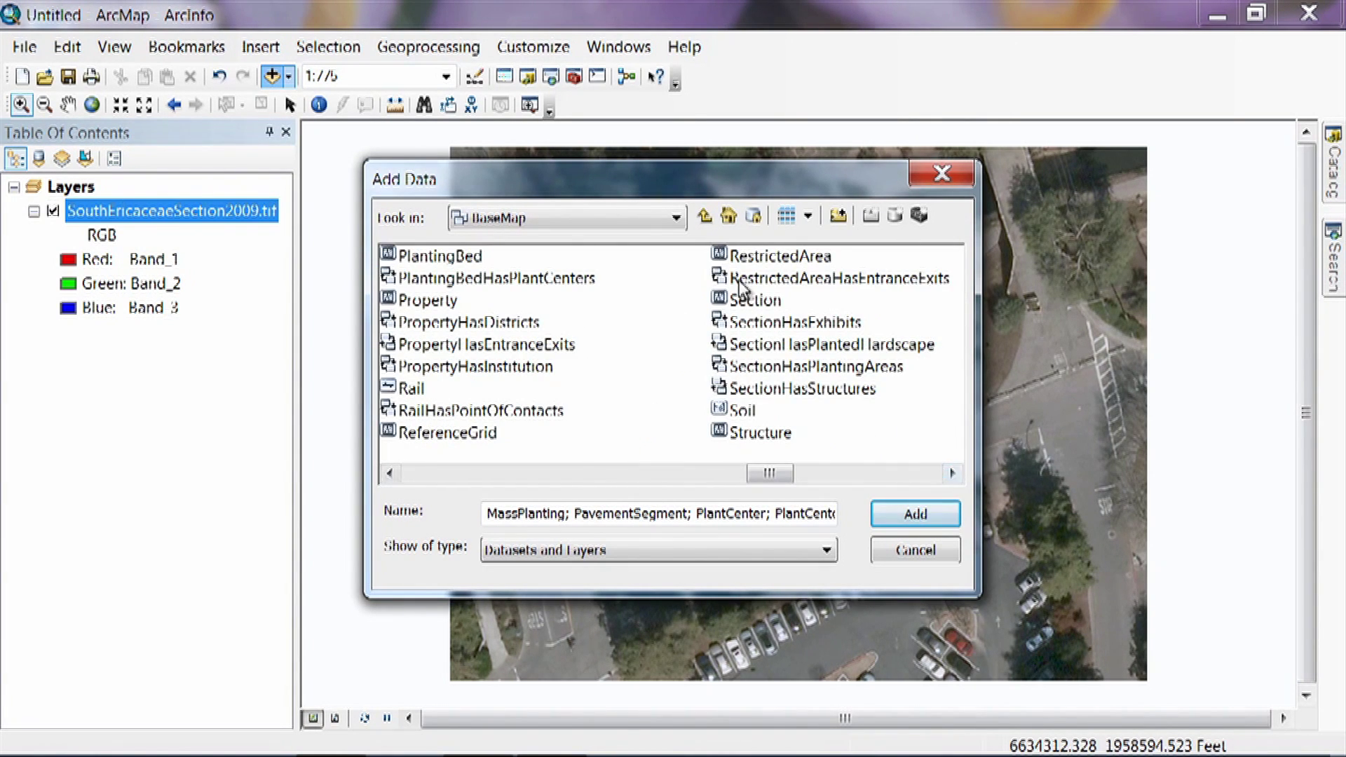
{"action": "left_click", "coordinate": [755, 300], "text": "ctrl"}
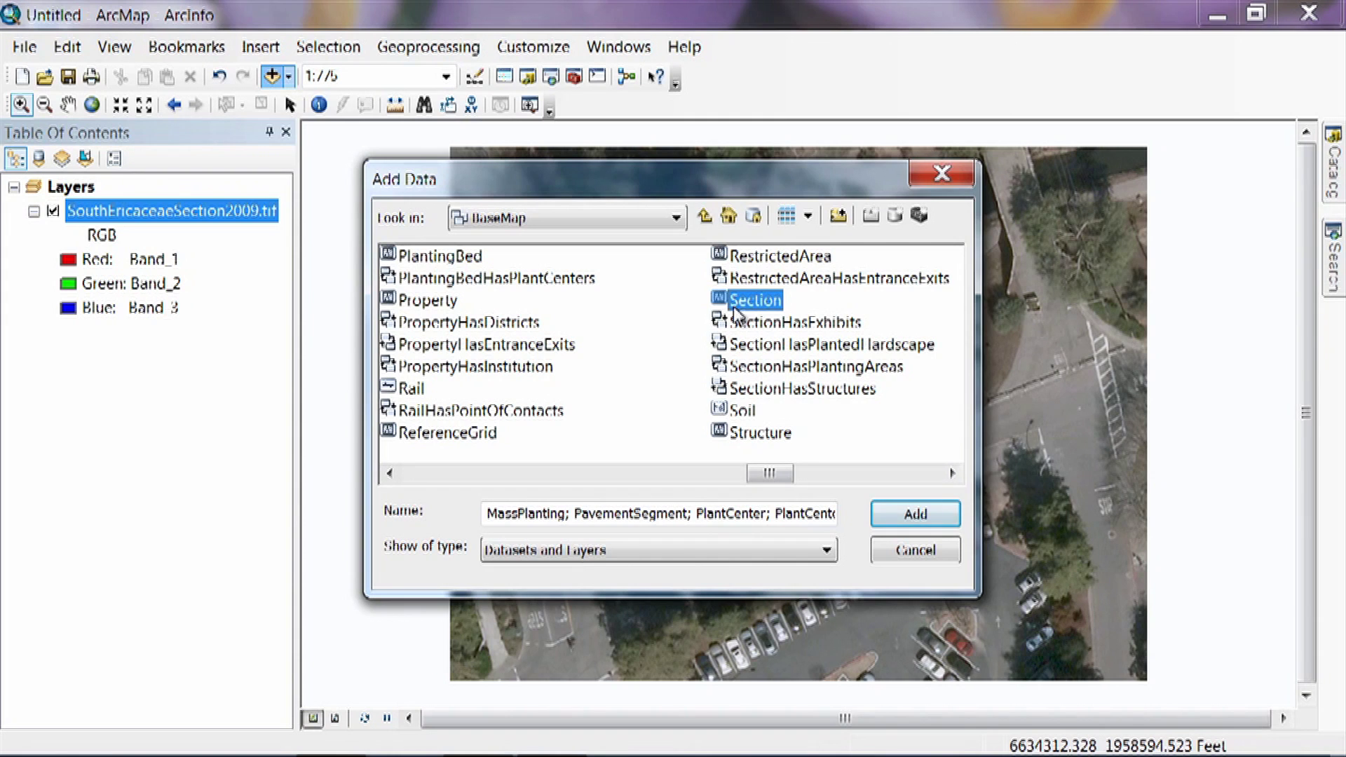
{"action": "left_click", "coordinate": [921, 518]}
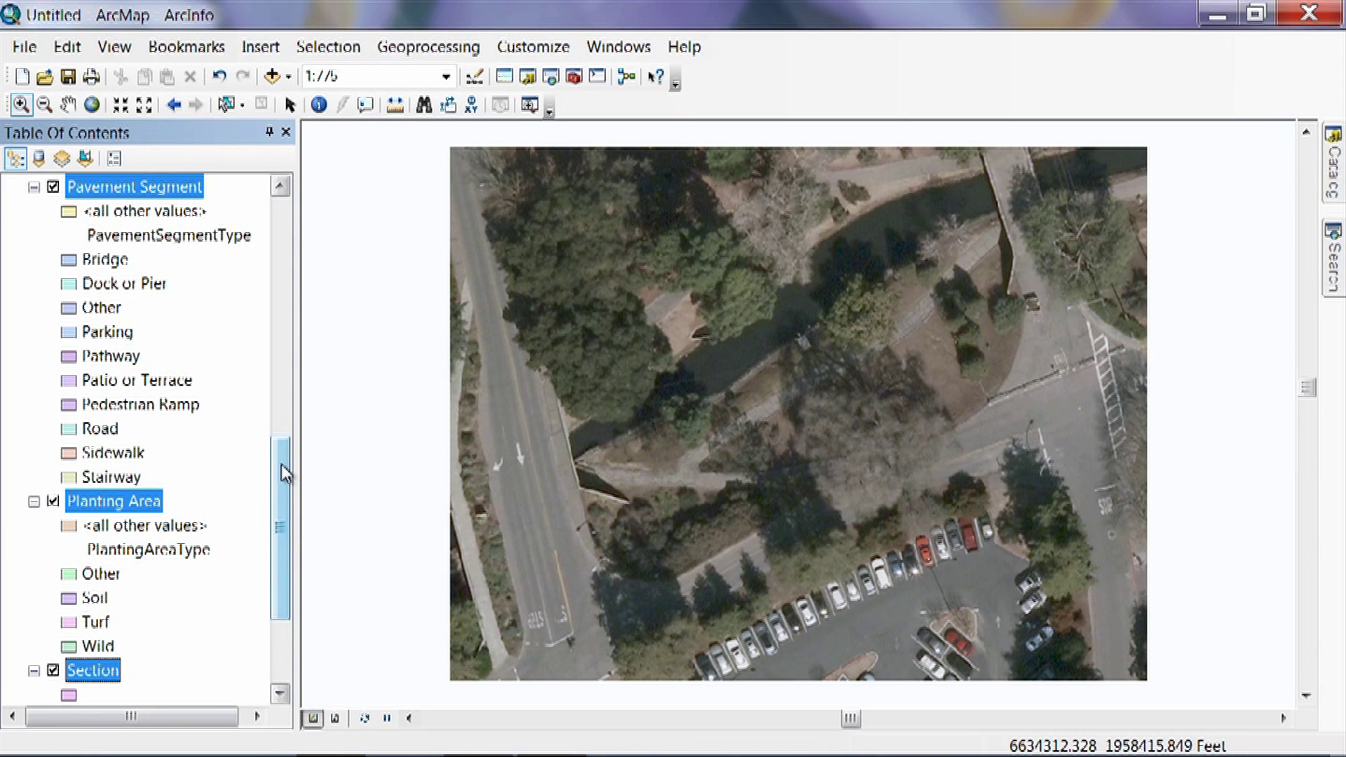
Scroll the Table of Contents to review the BaseMap layers above the aerial image
{"action": "mouse_move", "coordinate": [281, 464]}
{"action": "left_mouse_down"}
{"action": "mouse_move", "coordinate": [280, 537]}
{"action": "mouse_move", "coordinate": [283, 204]}
{"action": "left_mouse_up"}
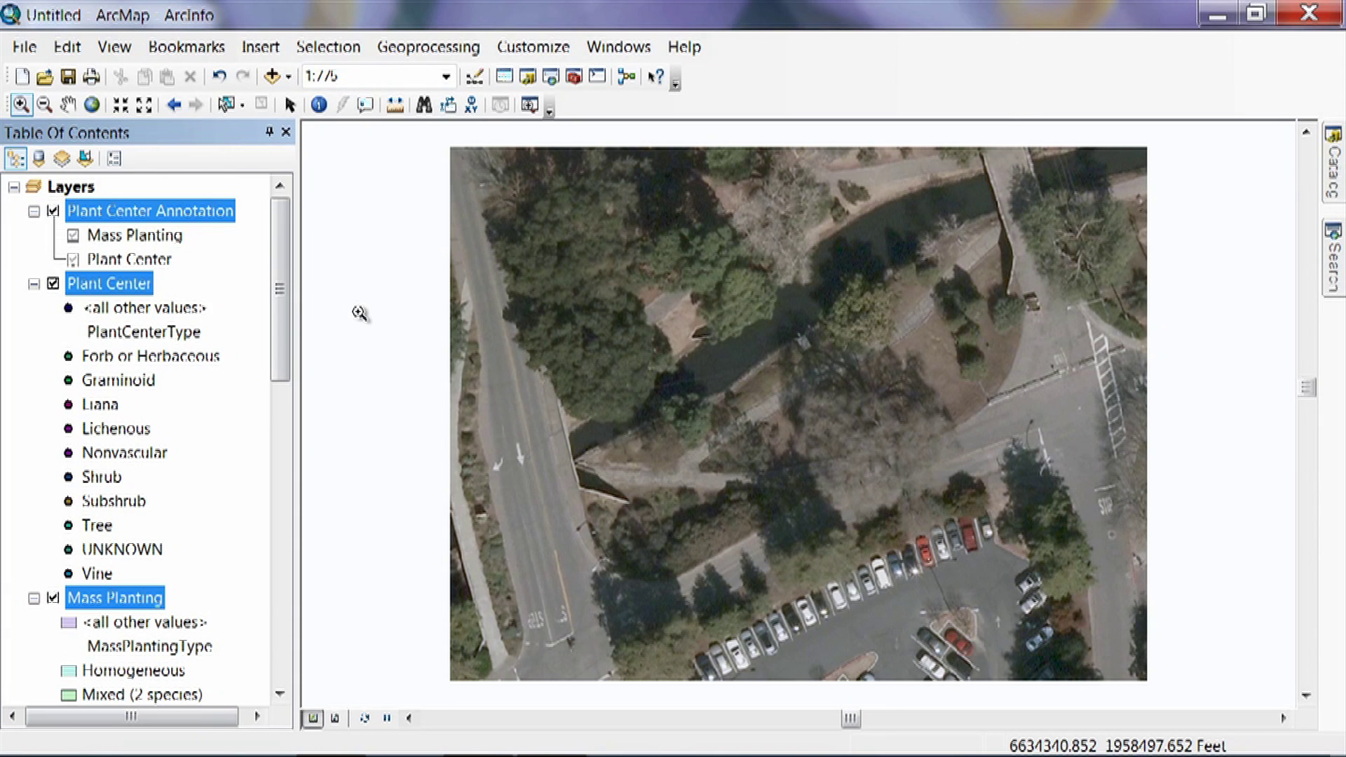
Show the Editor toolbar and start an edit session on the map layers
{"action": "left_click", "coordinate": [478, 79]}
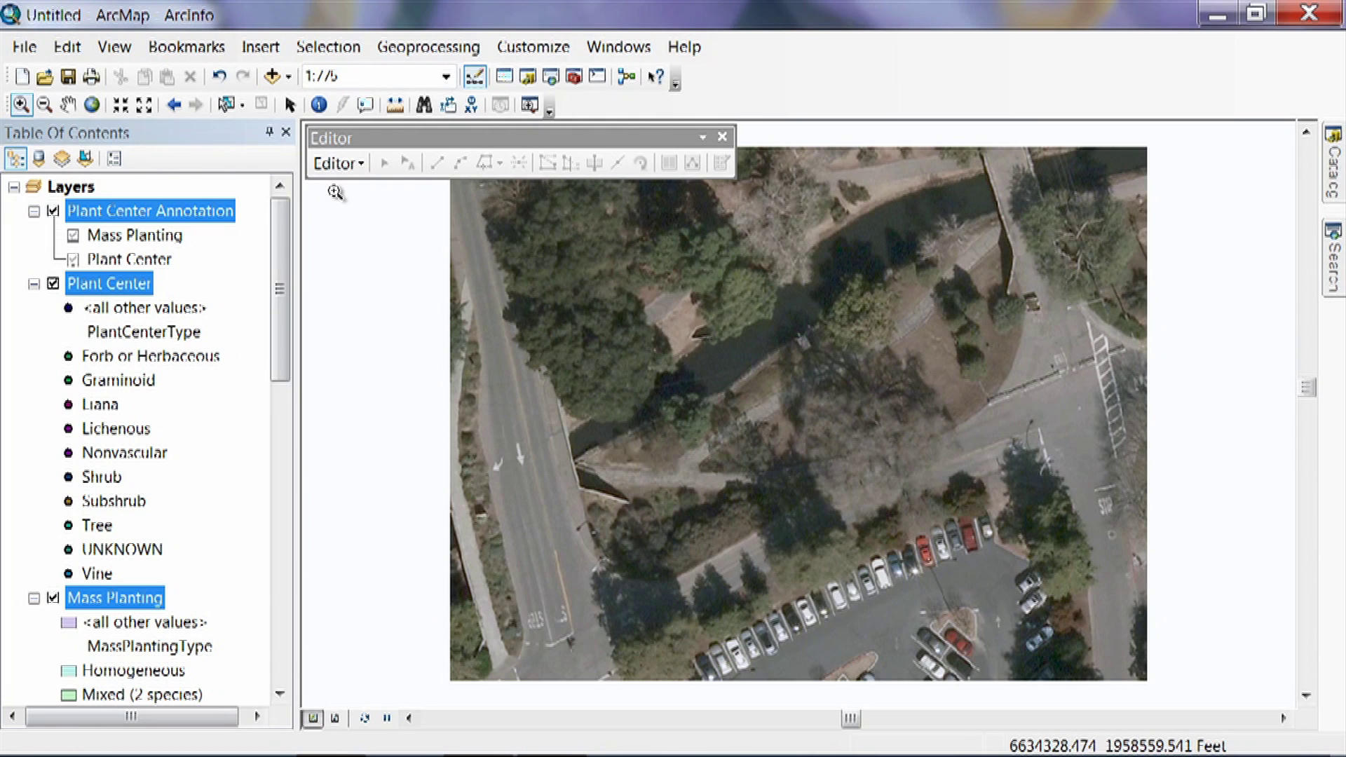
{"action": "left_click", "coordinate": [357, 167]}
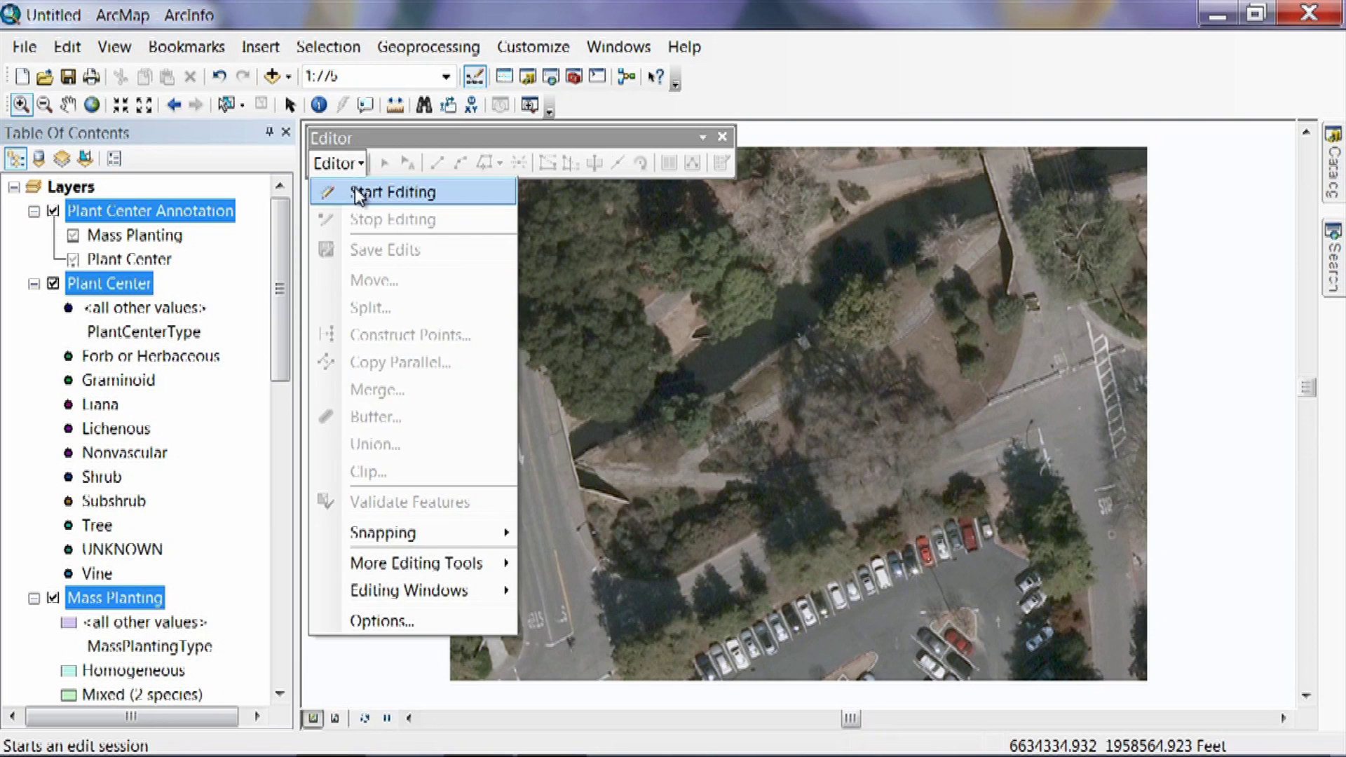
{"action": "left_click", "coordinate": [359, 194]}
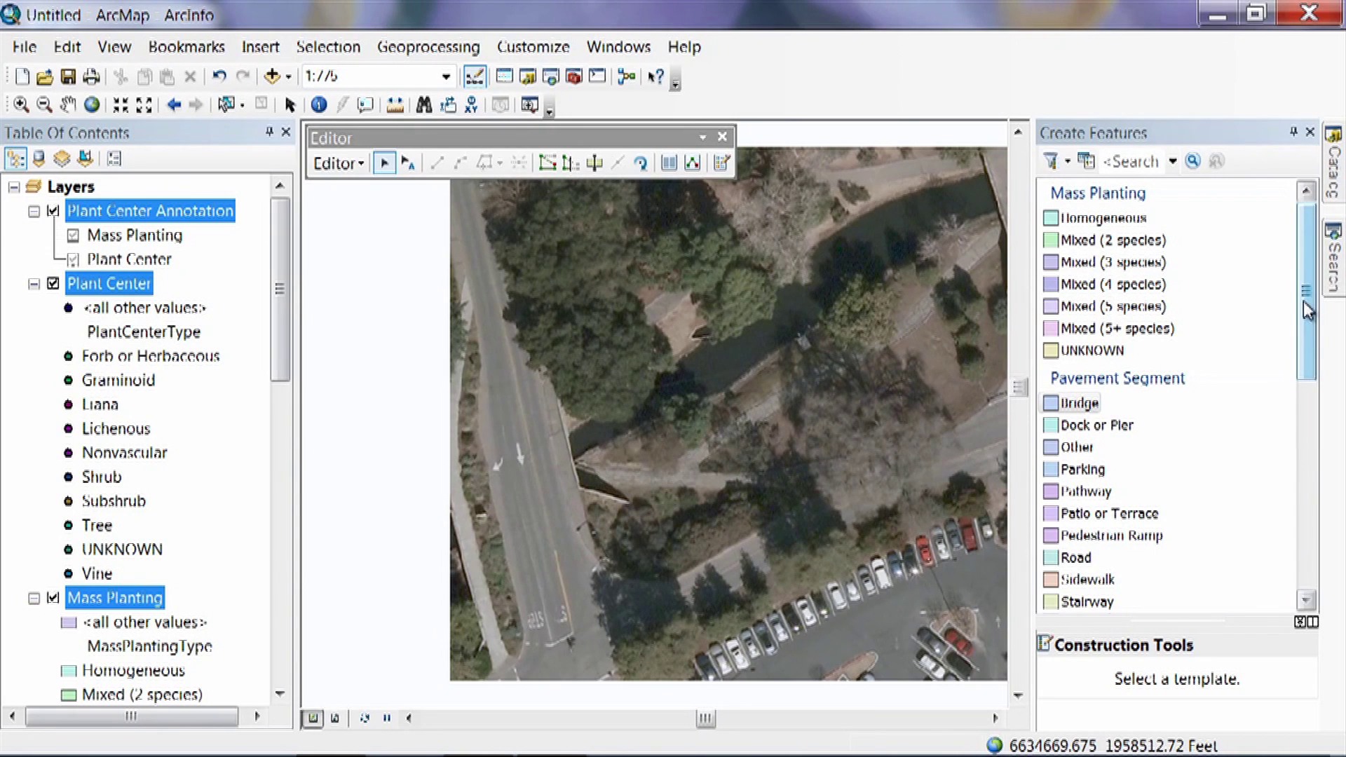
Centre and zoom the view on the garden beside the parking lot, then pick the Section template
{"action": "left_click_drag", "start_coordinate": [1301, 299], "coordinate": [1319, 539]}
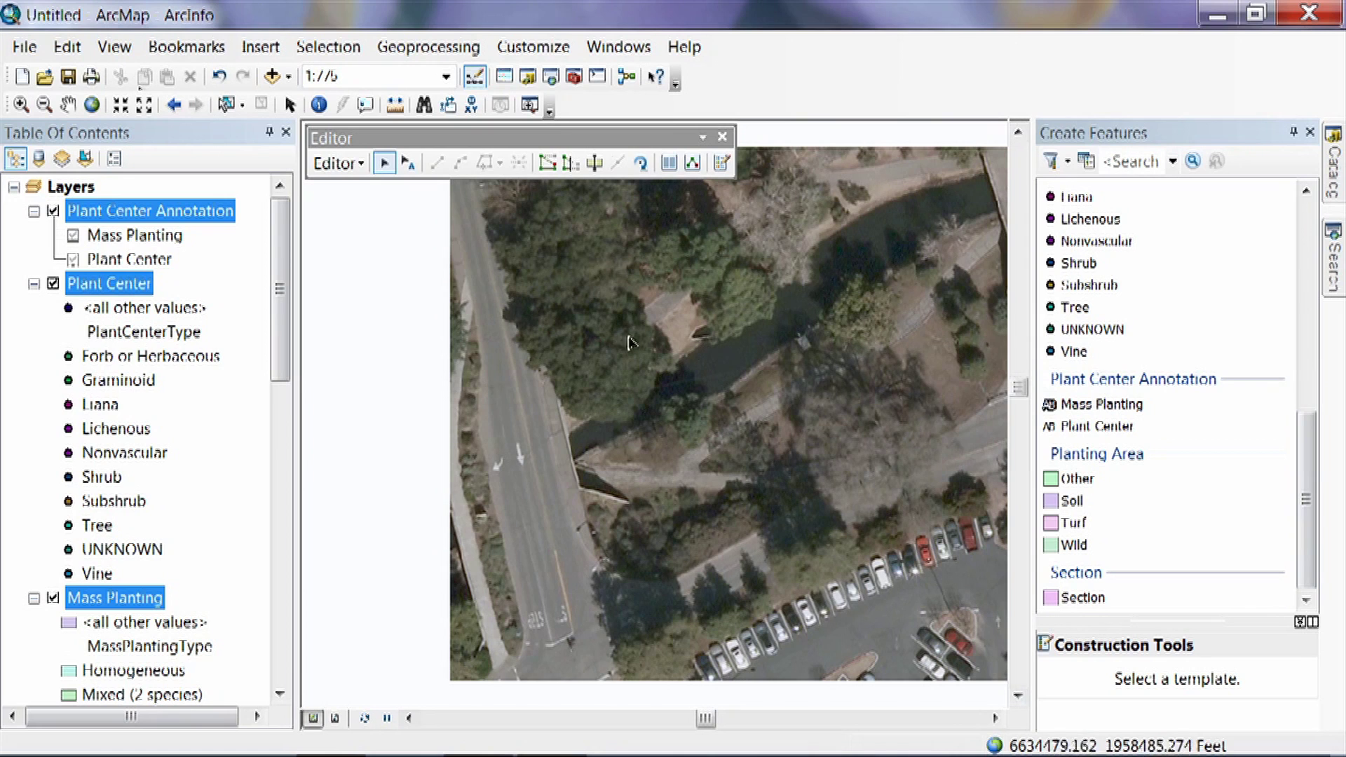
{"action": "left_click", "coordinate": [69, 106]}
{"action": "left_click_drag", "start_coordinate": [844, 415], "coordinate": [707, 463]}
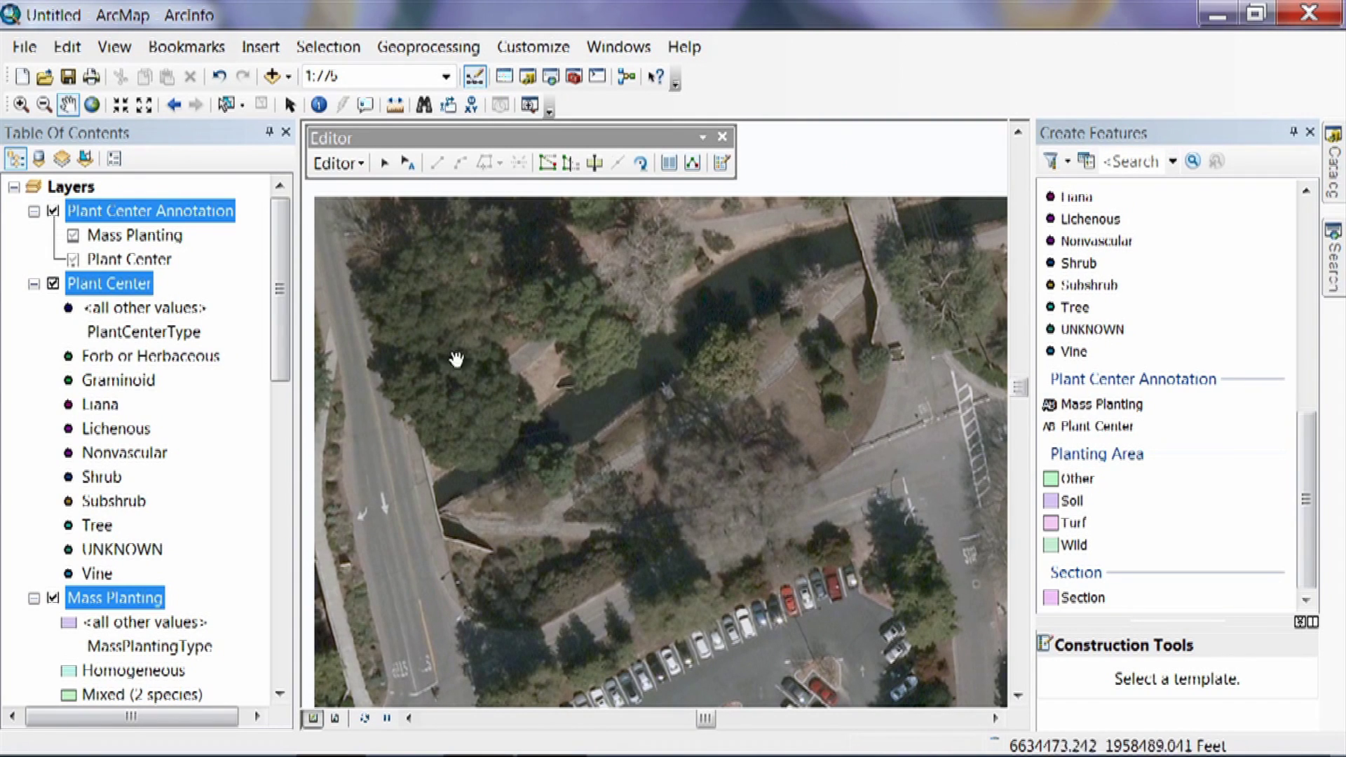
{"action": "left_click", "coordinate": [22, 105]}
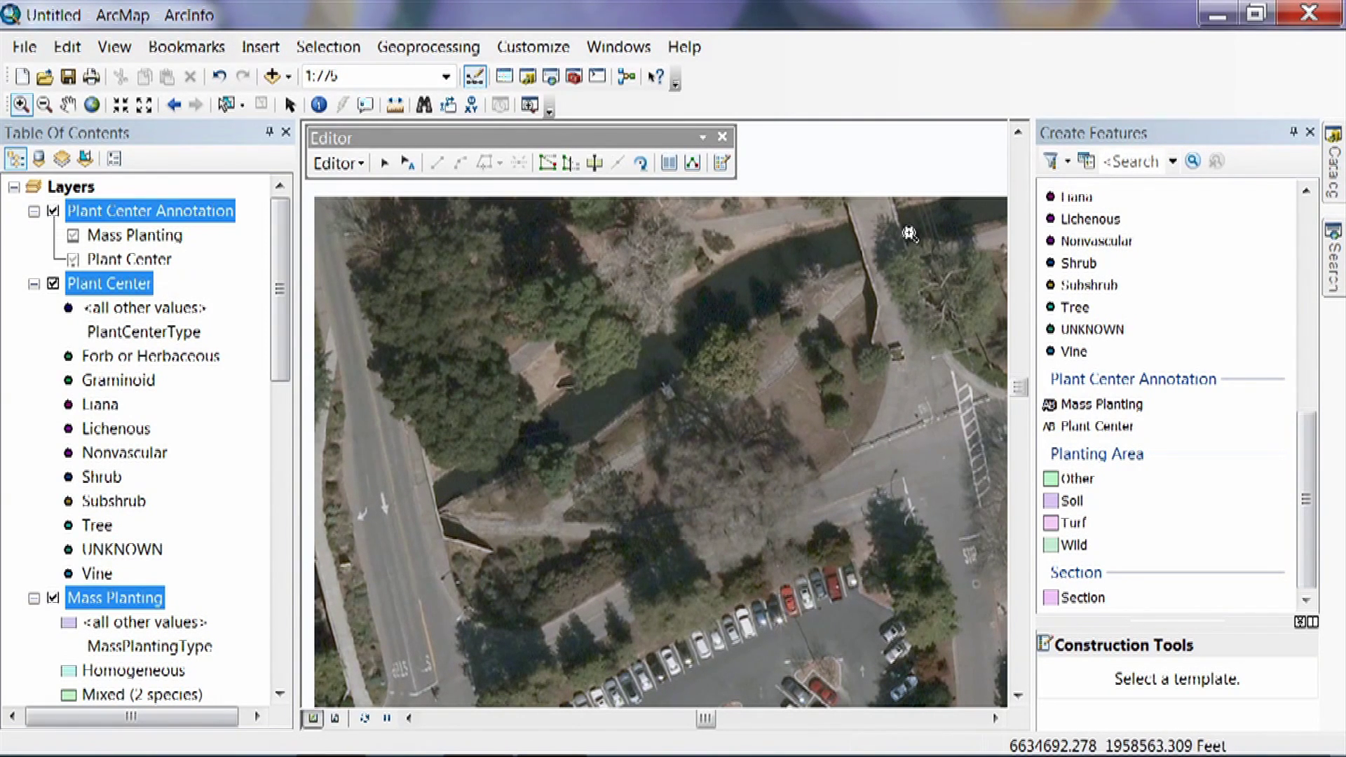
{"action": "left_click_drag", "start_coordinate": [520, 645], "coordinate": [418, 666]}
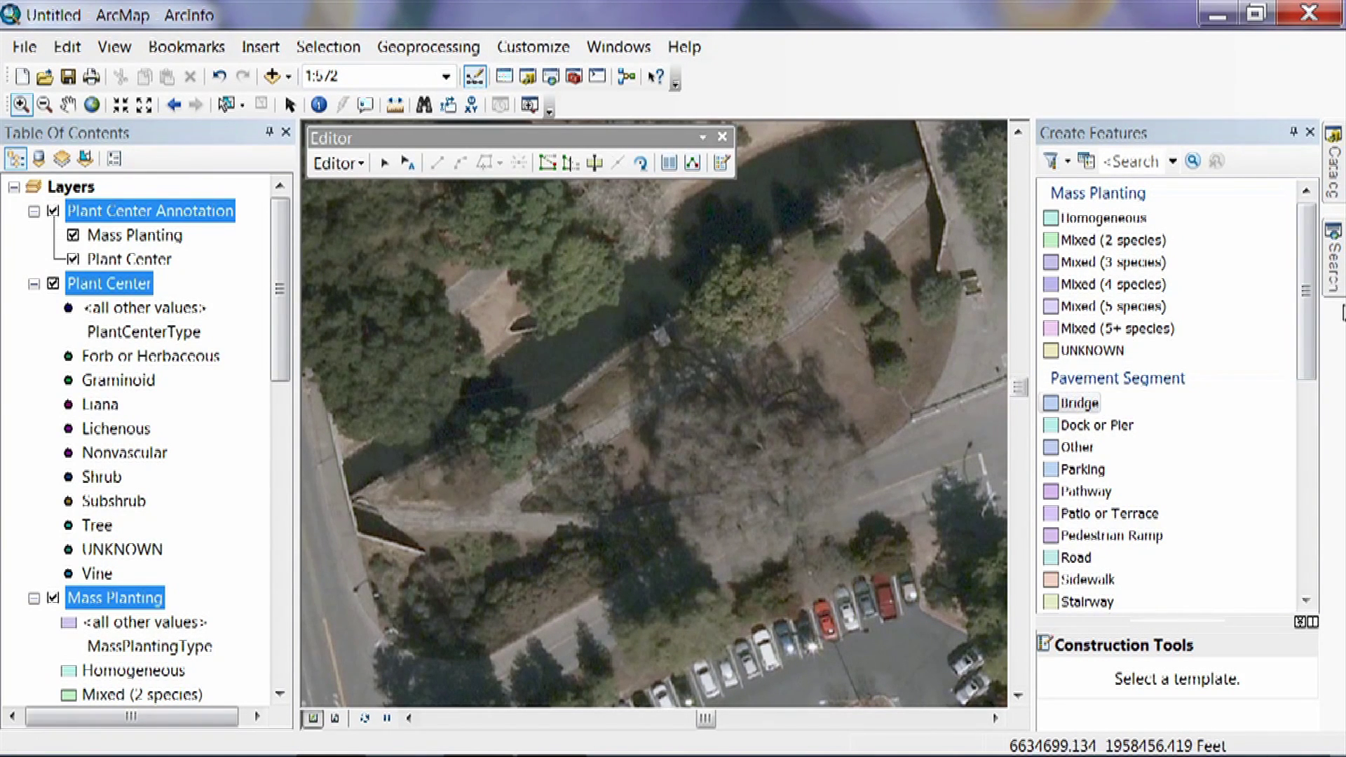
{"action": "left_click_drag", "start_coordinate": [1309, 305], "coordinate": [1311, 574]}
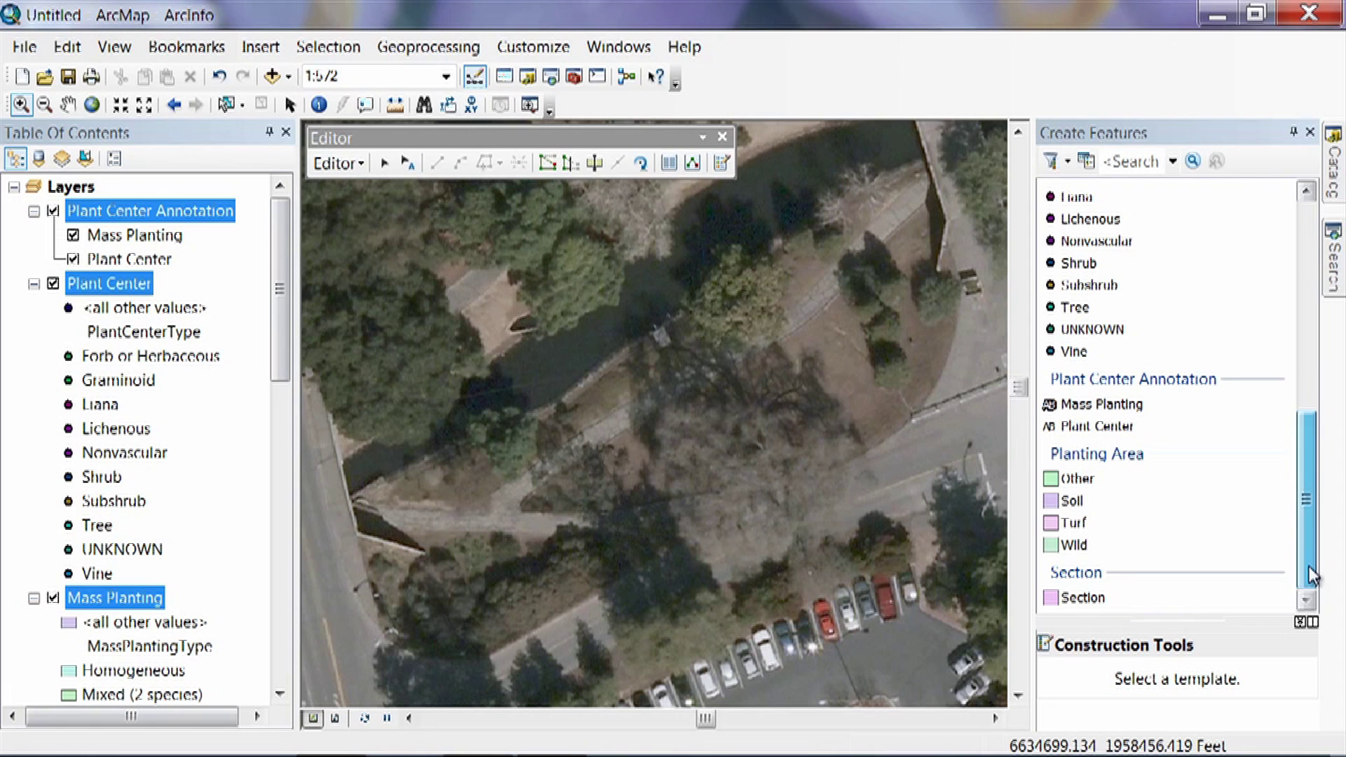
{"action": "left_click", "coordinate": [1064, 607]}
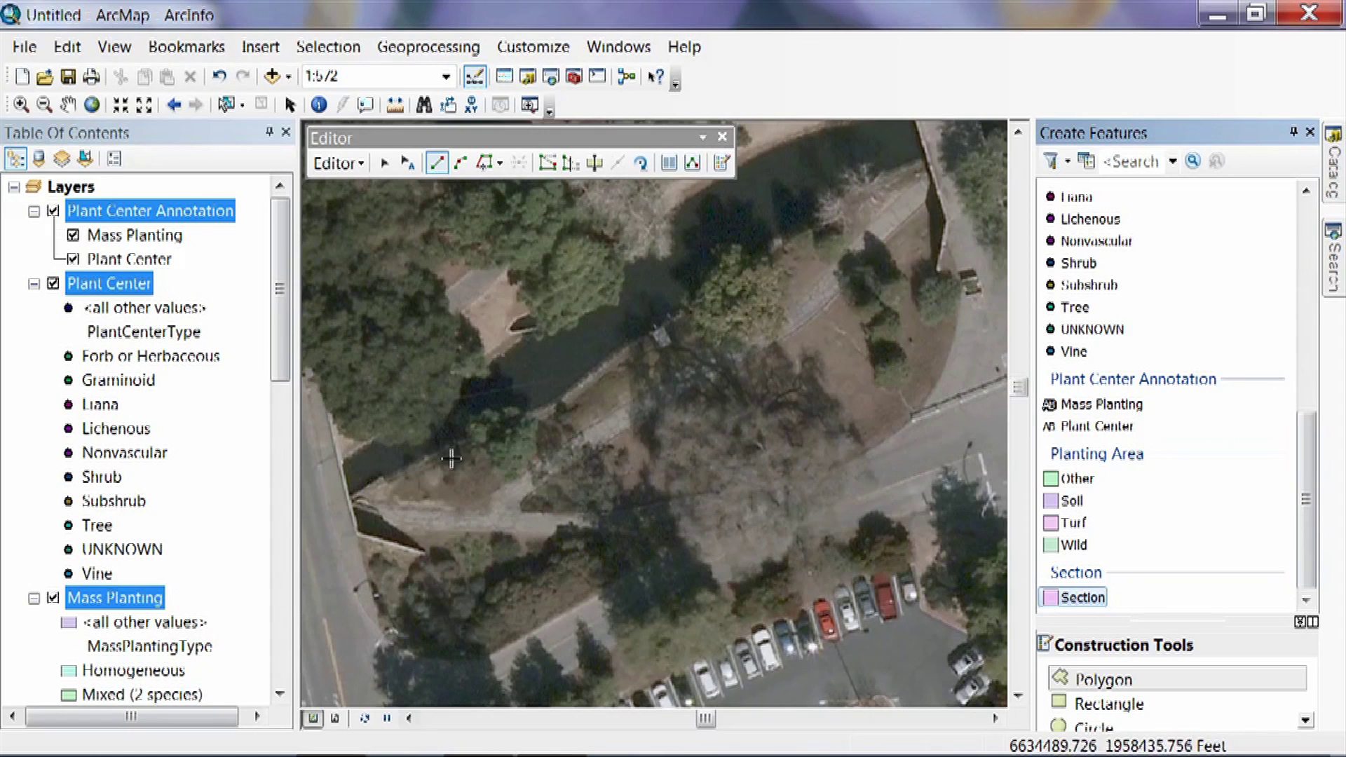
Trace the Section outline down the left road edge, along the bottom and the parking lot side
{"action": "left_click", "coordinate": [349, 498]}
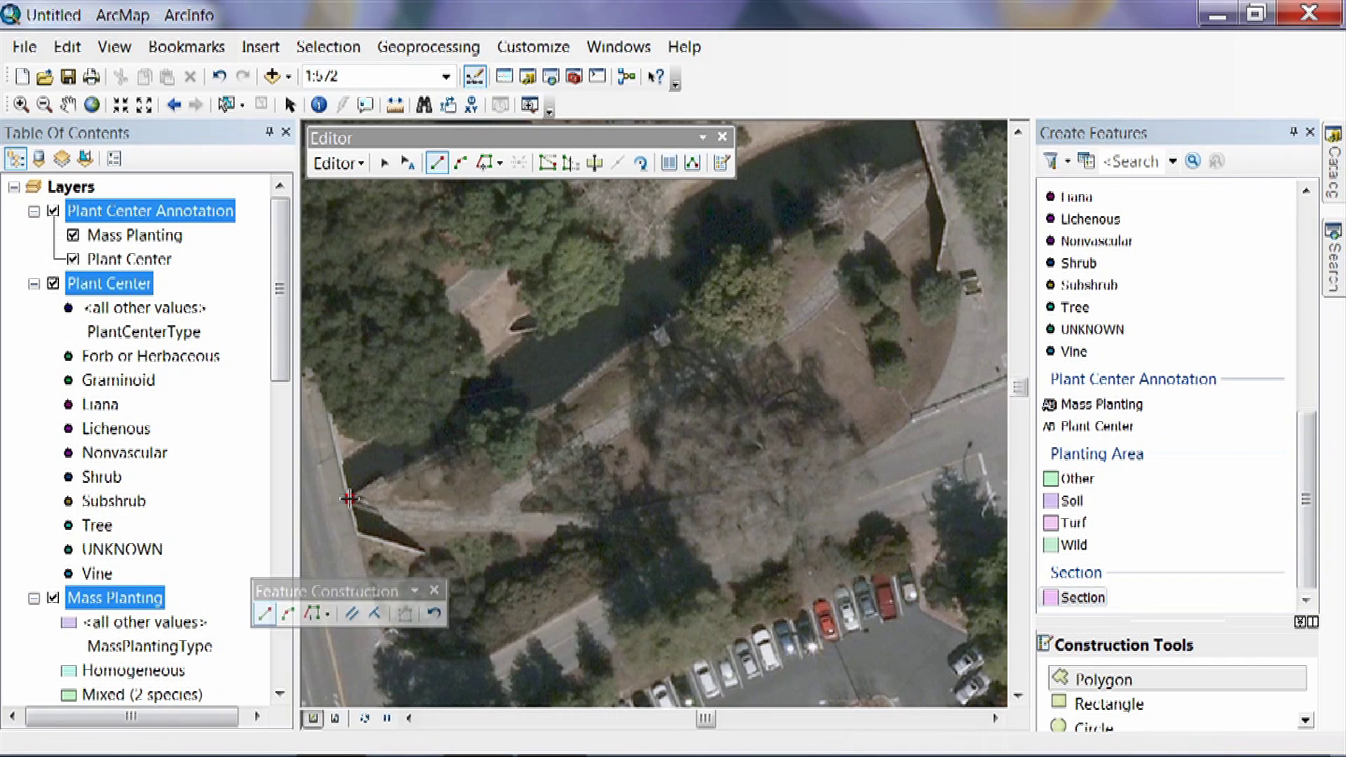
{"action": "left_click", "coordinate": [359, 534]}
{"action": "left_click", "coordinate": [370, 576]}
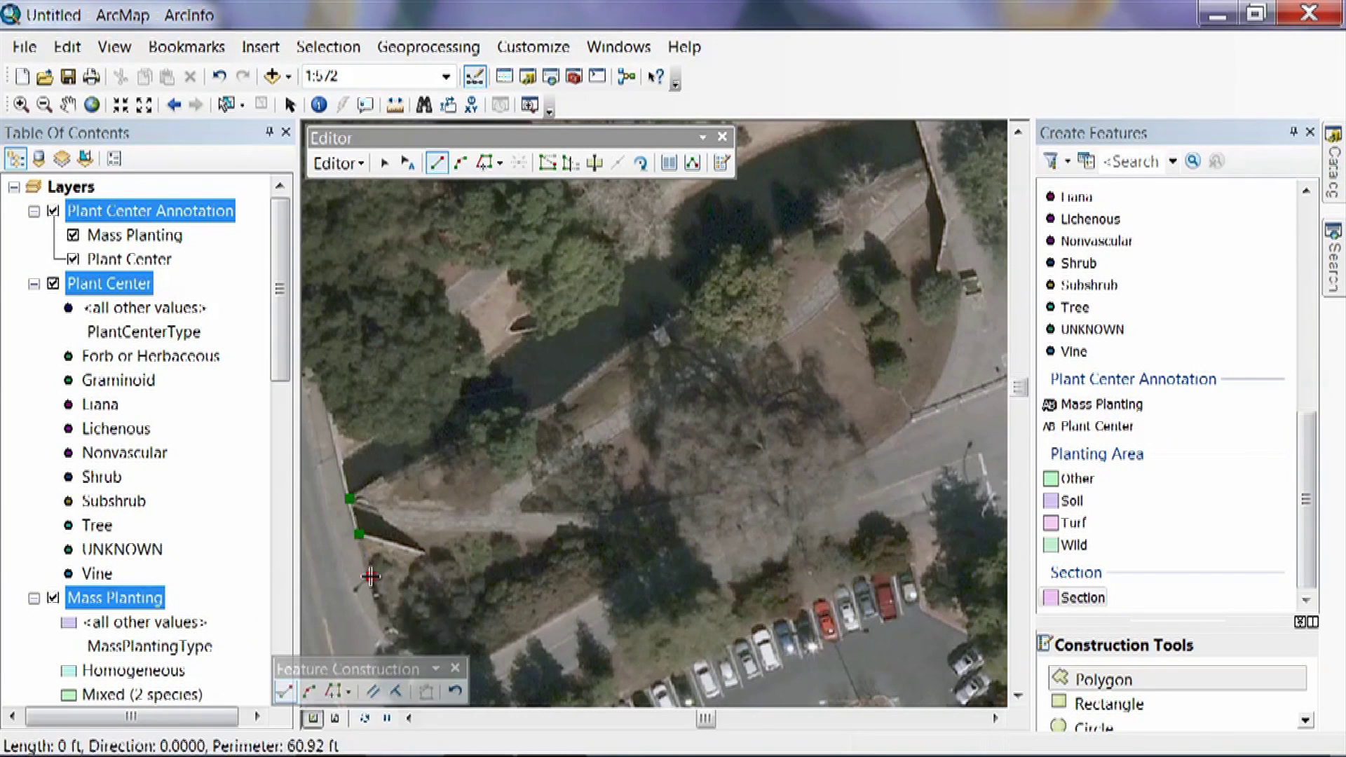
{"action": "left_click", "coordinate": [378, 601]}
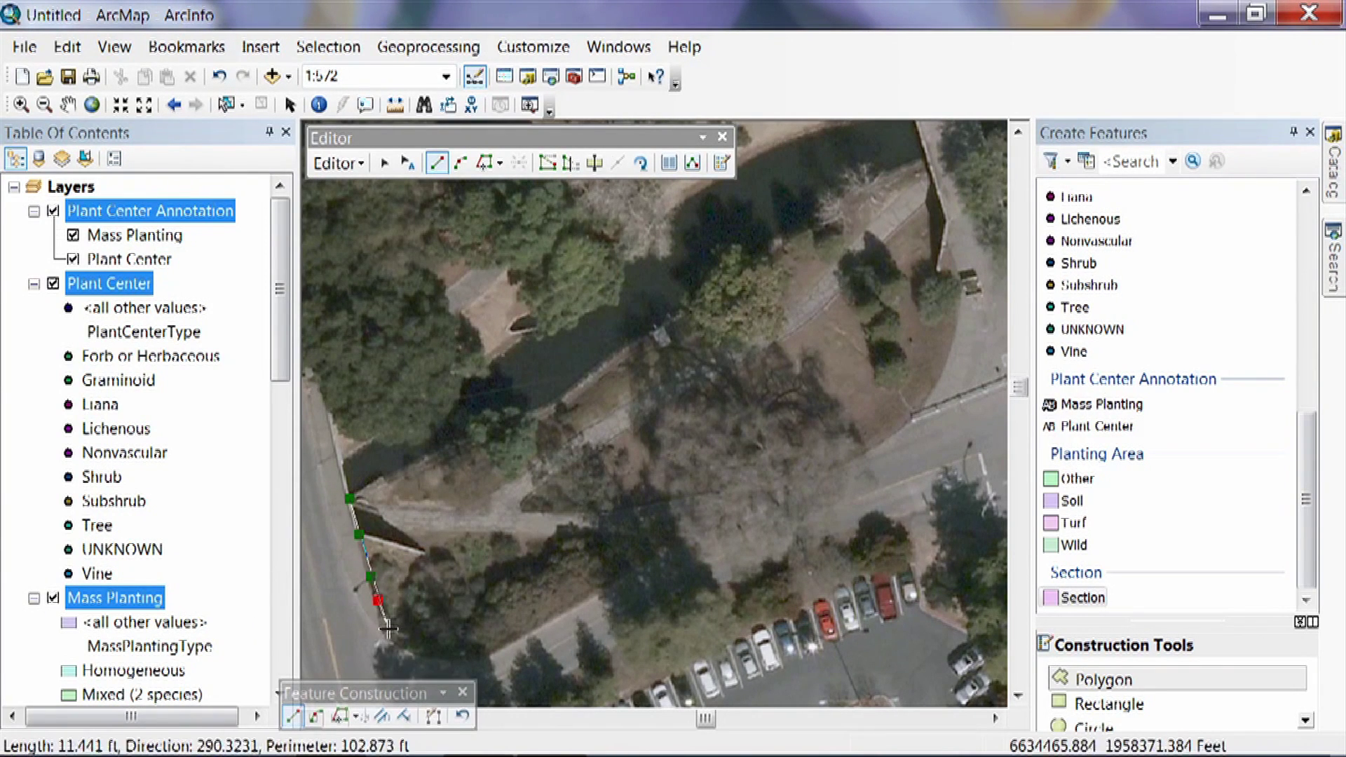
{"action": "left_click", "coordinate": [382, 632]}
{"action": "left_click", "coordinate": [405, 648]}
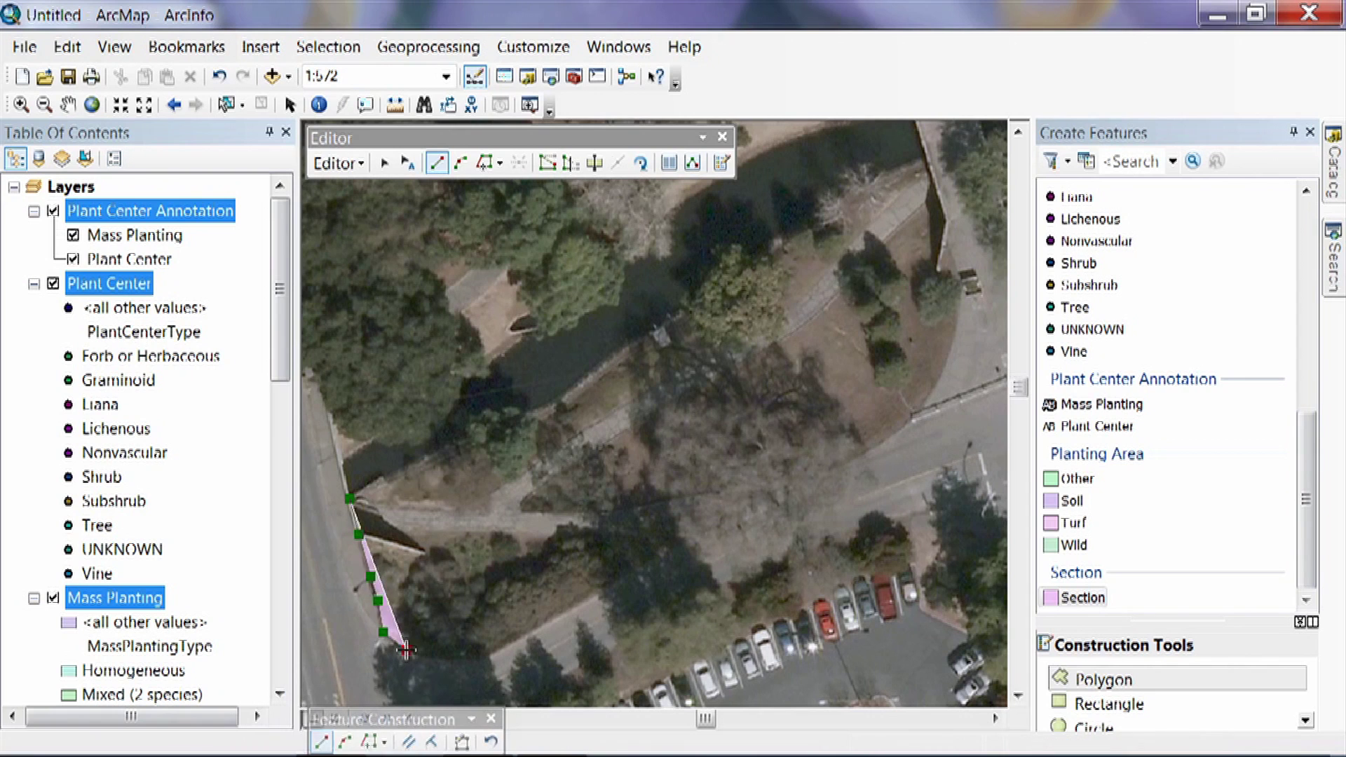
{"action": "left_click", "coordinate": [437, 661]}
{"action": "left_click", "coordinate": [466, 664]}
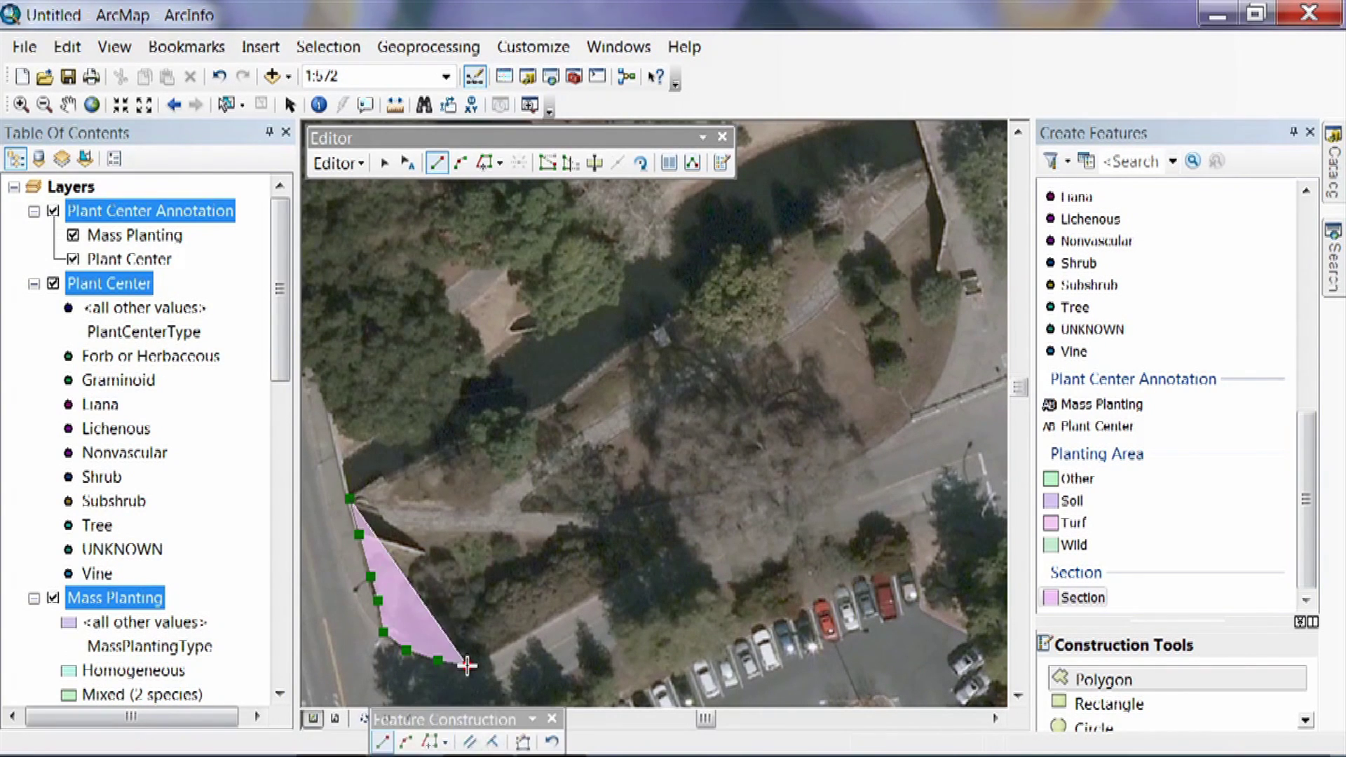
{"action": "left_click", "coordinate": [495, 654]}
{"action": "left_click", "coordinate": [537, 629]}
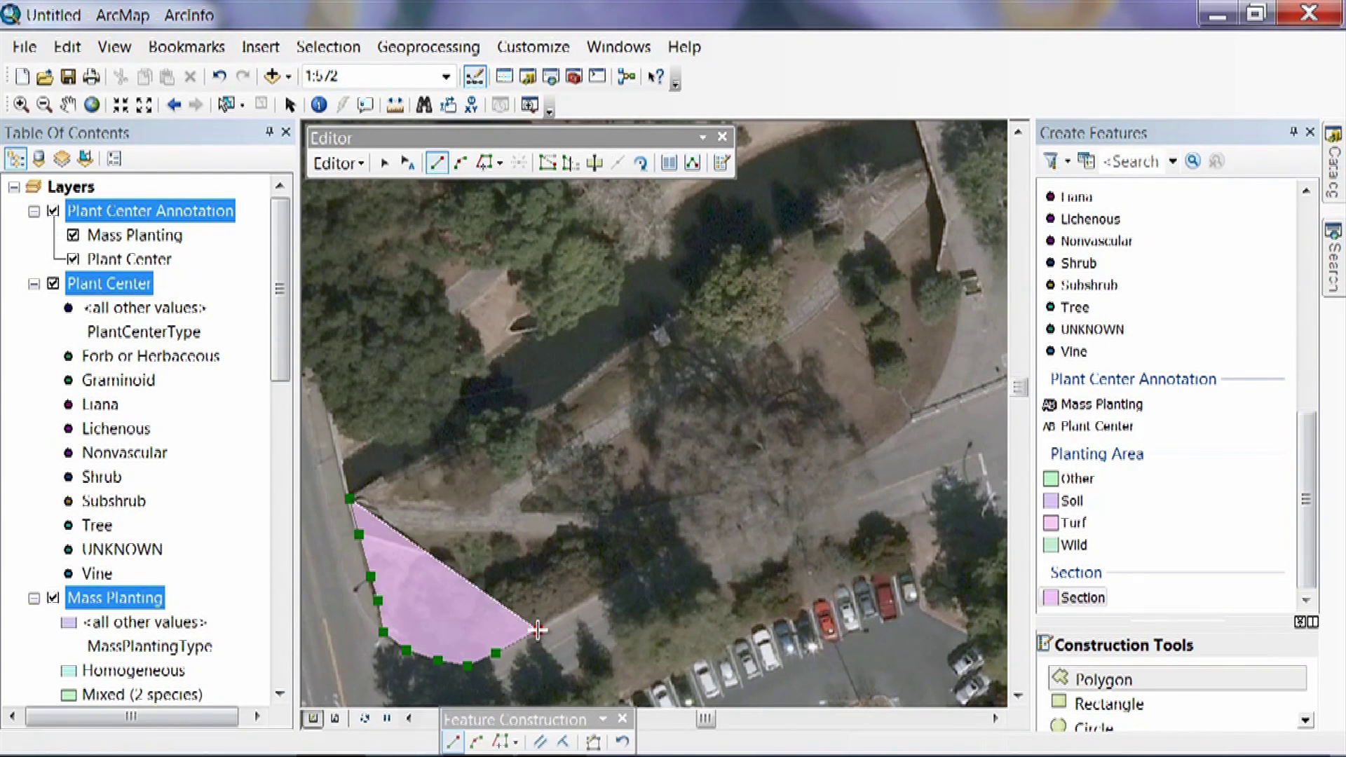
{"action": "left_click", "coordinate": [582, 601]}
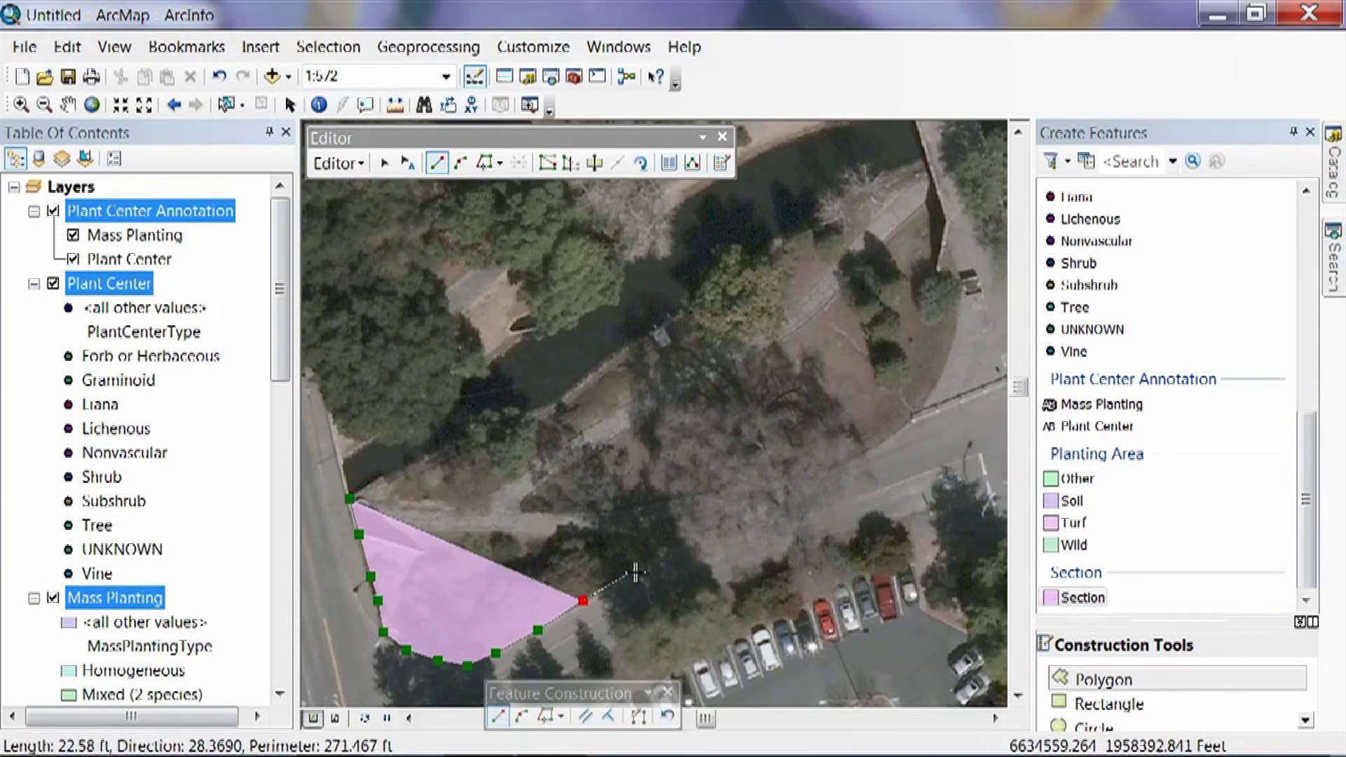
{"action": "left_click", "coordinate": [635, 569]}
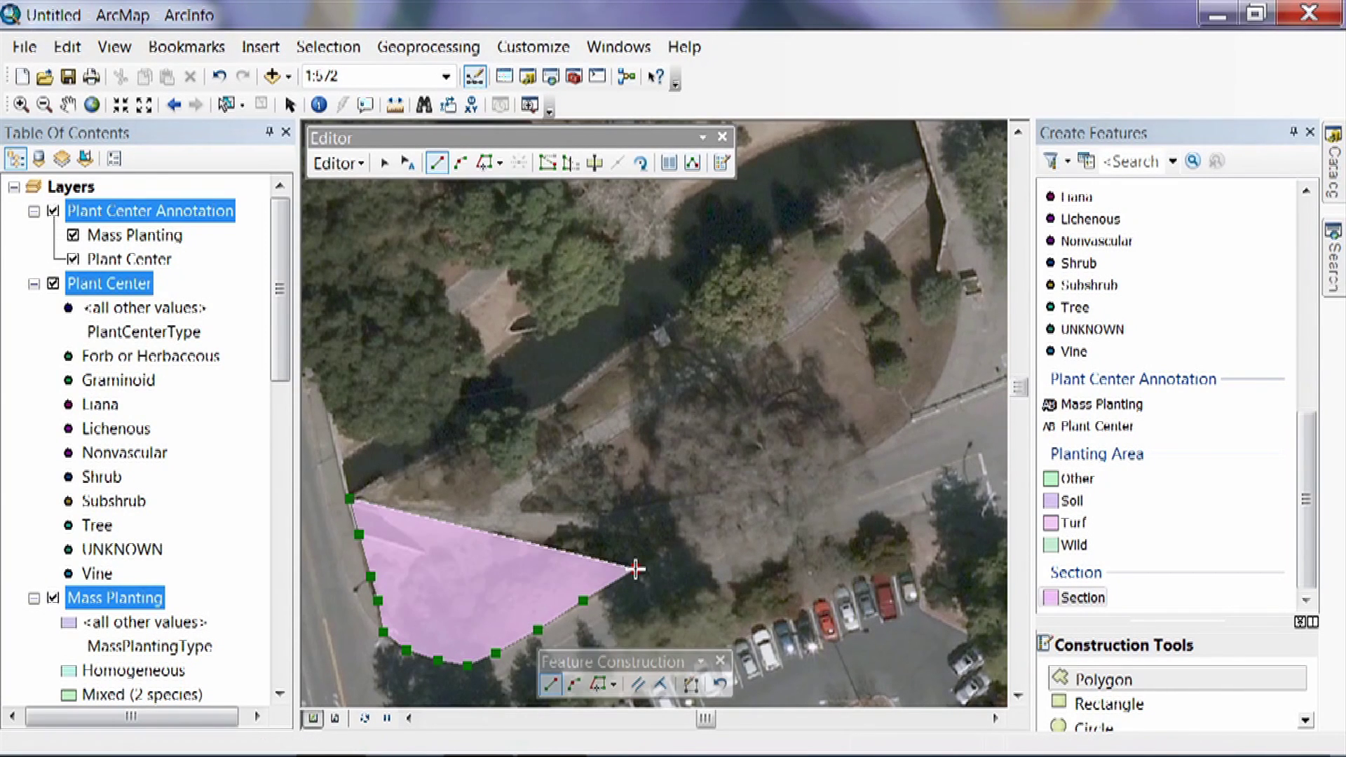
{"action": "left_click", "coordinate": [692, 537]}
{"action": "left_click", "coordinate": [835, 470]}
{"action": "left_click", "coordinate": [900, 430]}
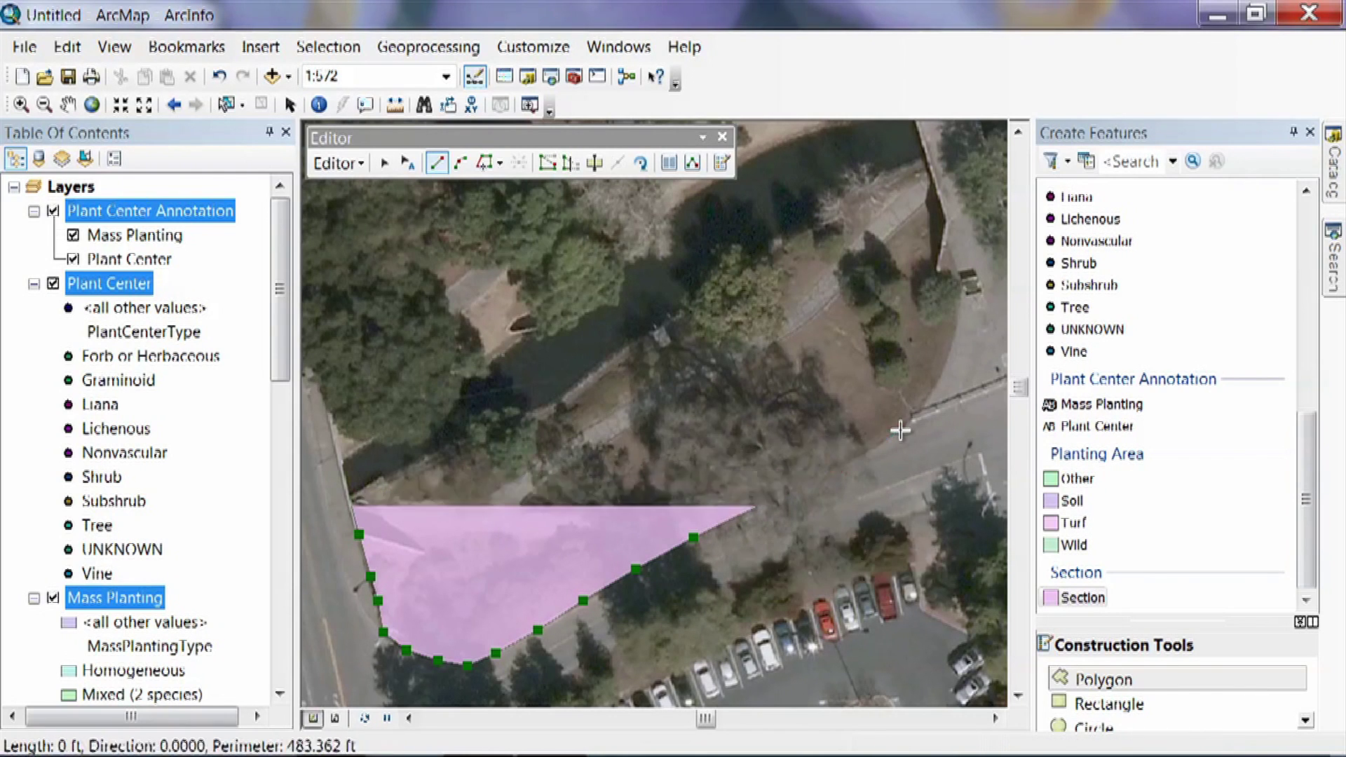
{"action": "left_click", "coordinate": [930, 398]}
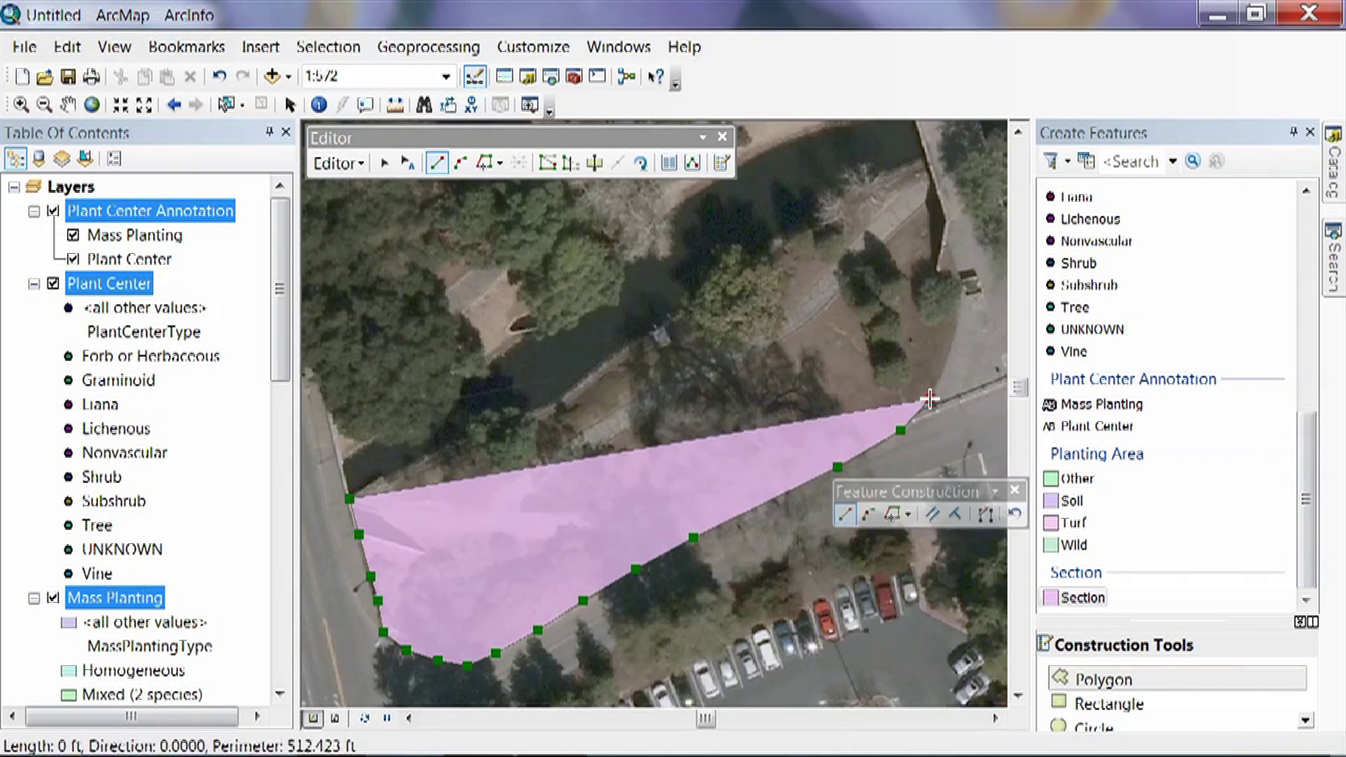
Continue the outline up the right edge and back along the tree line, finishing the polygon
{"action": "left_click", "coordinate": [952, 345]}
{"action": "left_click", "coordinate": [963, 292]}
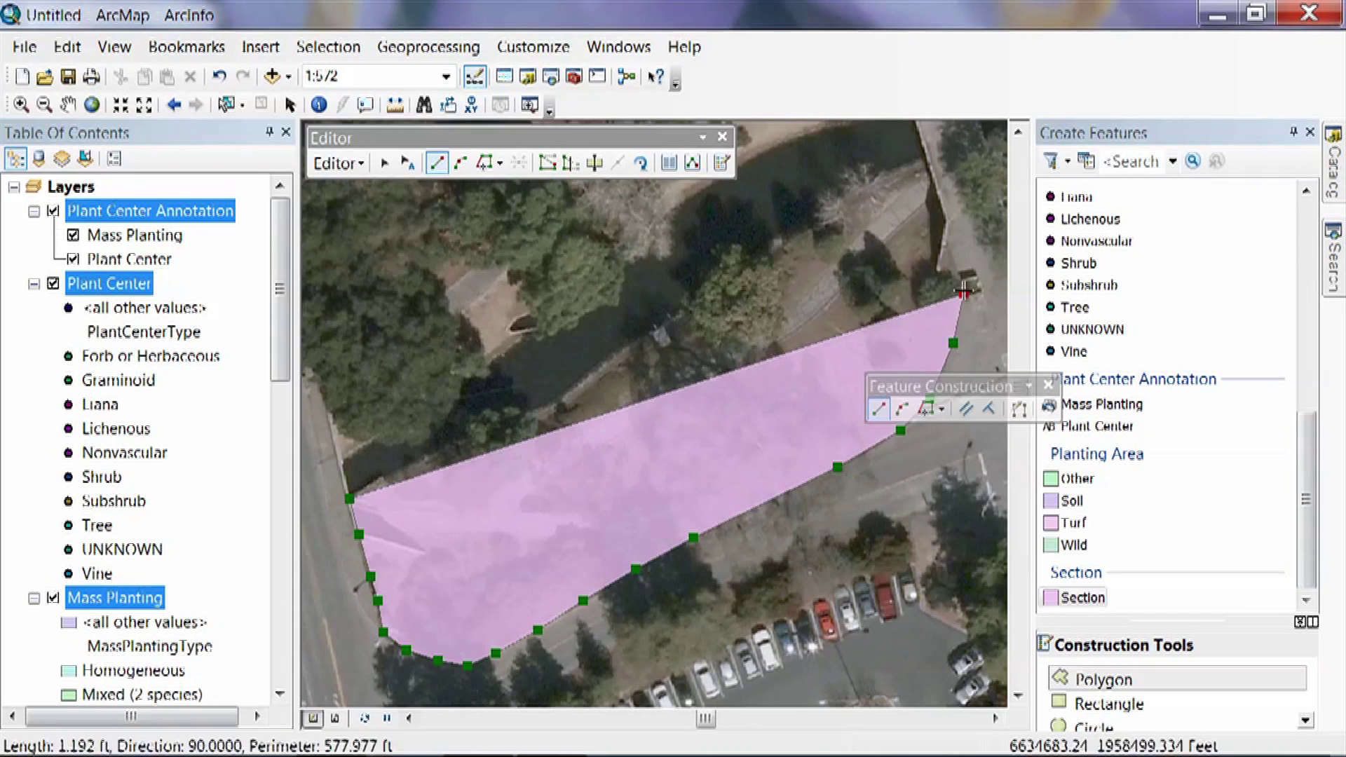
{"action": "left_click", "coordinate": [953, 261]}
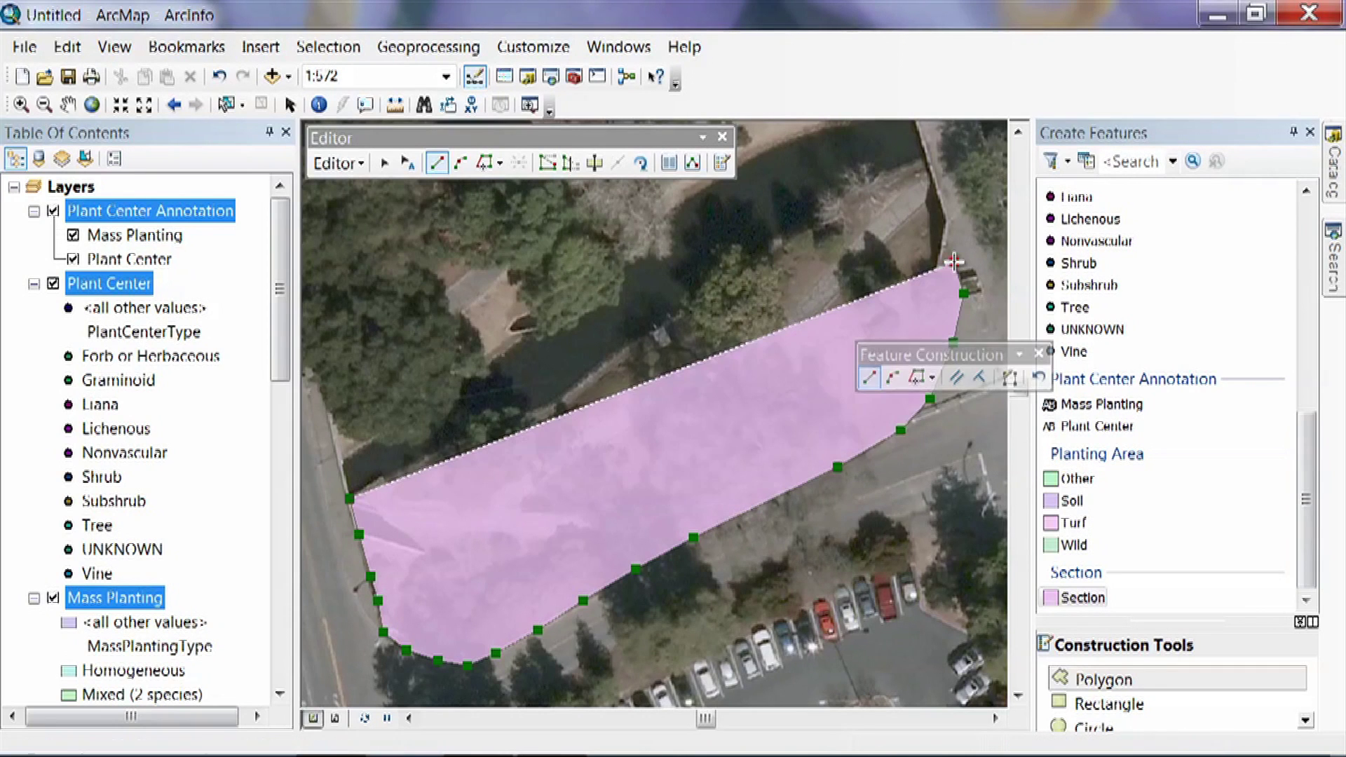
{"action": "left_click", "coordinate": [944, 206]}
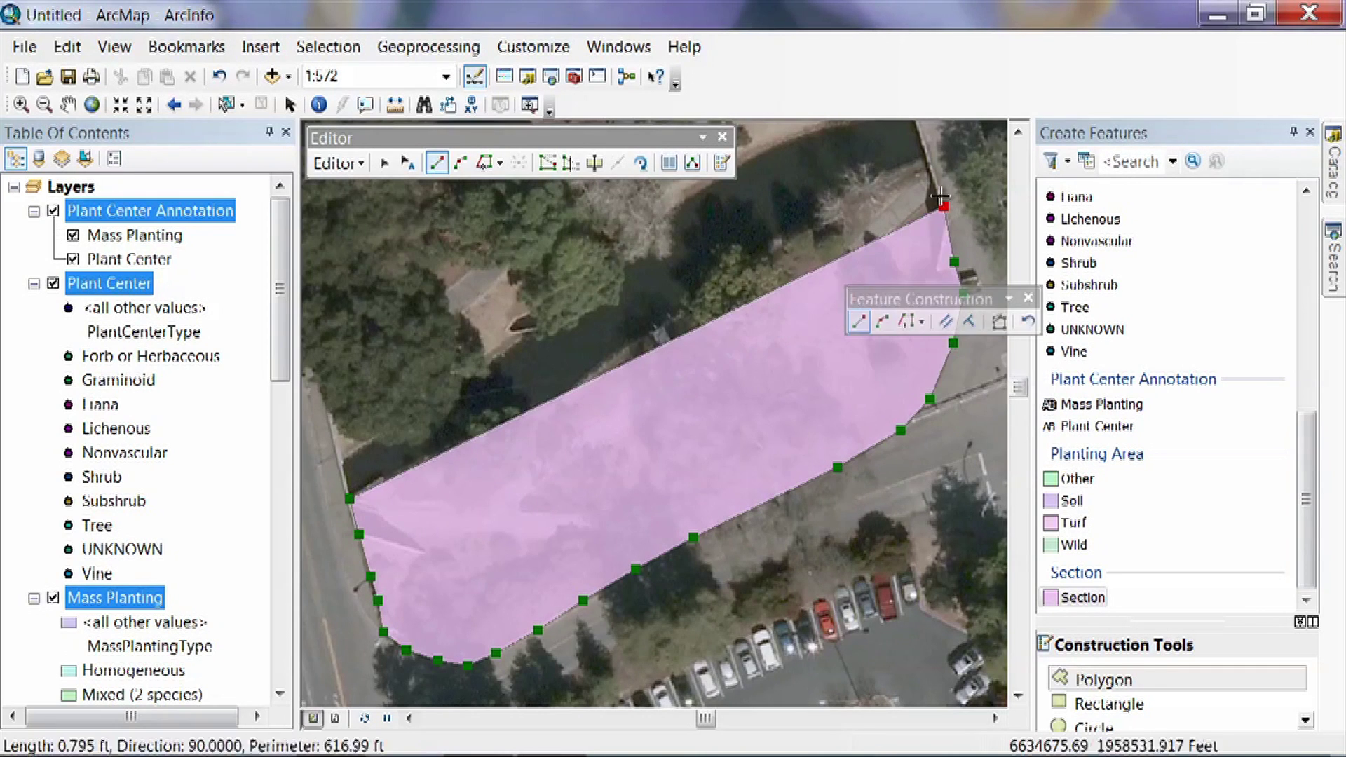
{"action": "left_click", "coordinate": [928, 158]}
{"action": "left_click", "coordinate": [904, 169]}
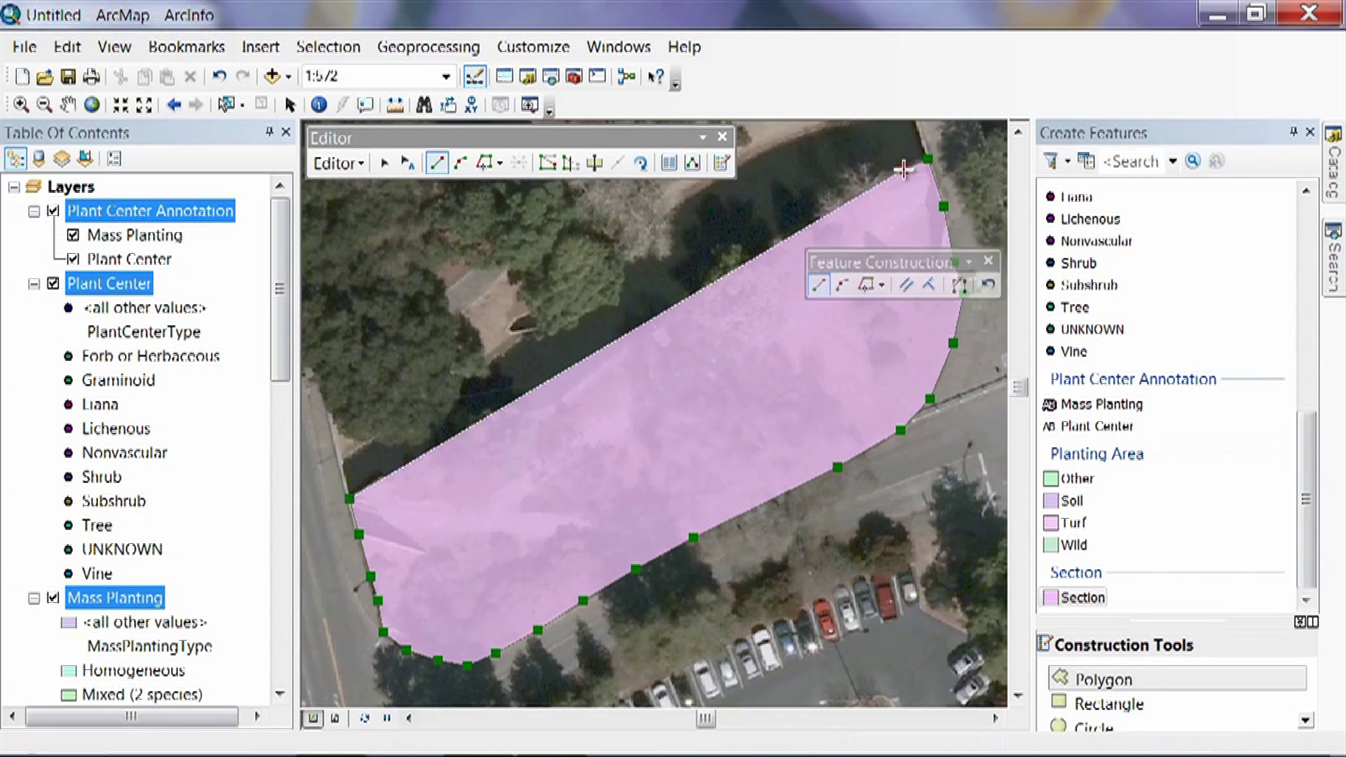
{"action": "left_click", "coordinate": [844, 201]}
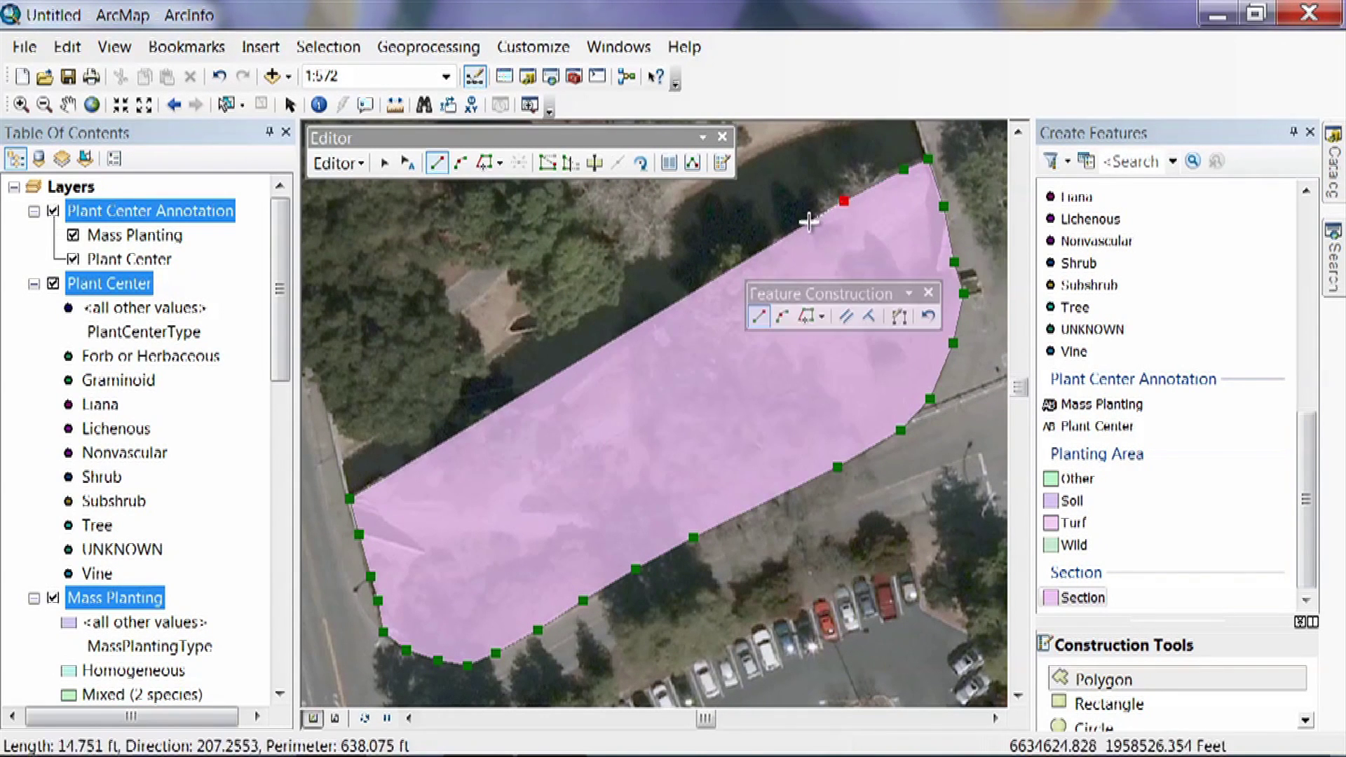
{"action": "left_click", "coordinate": [782, 240]}
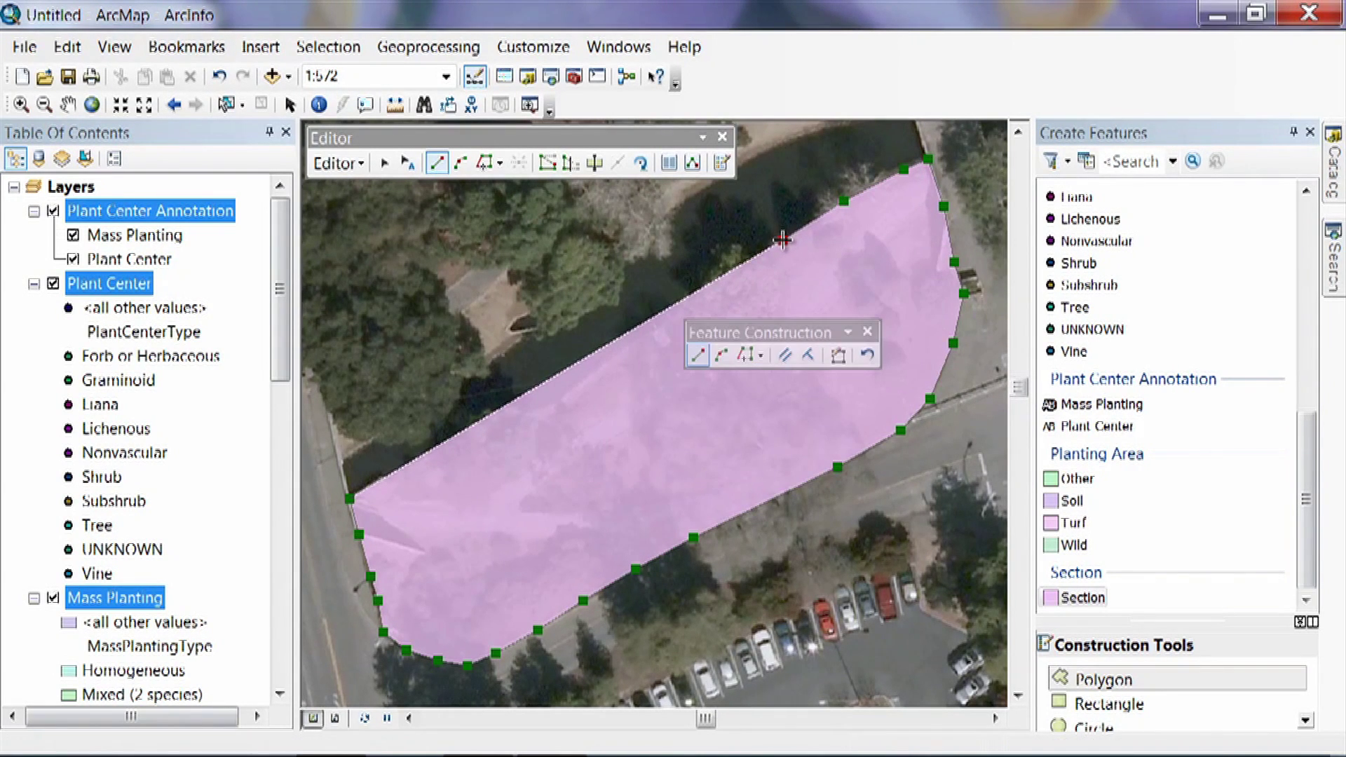
{"action": "left_click", "coordinate": [722, 277]}
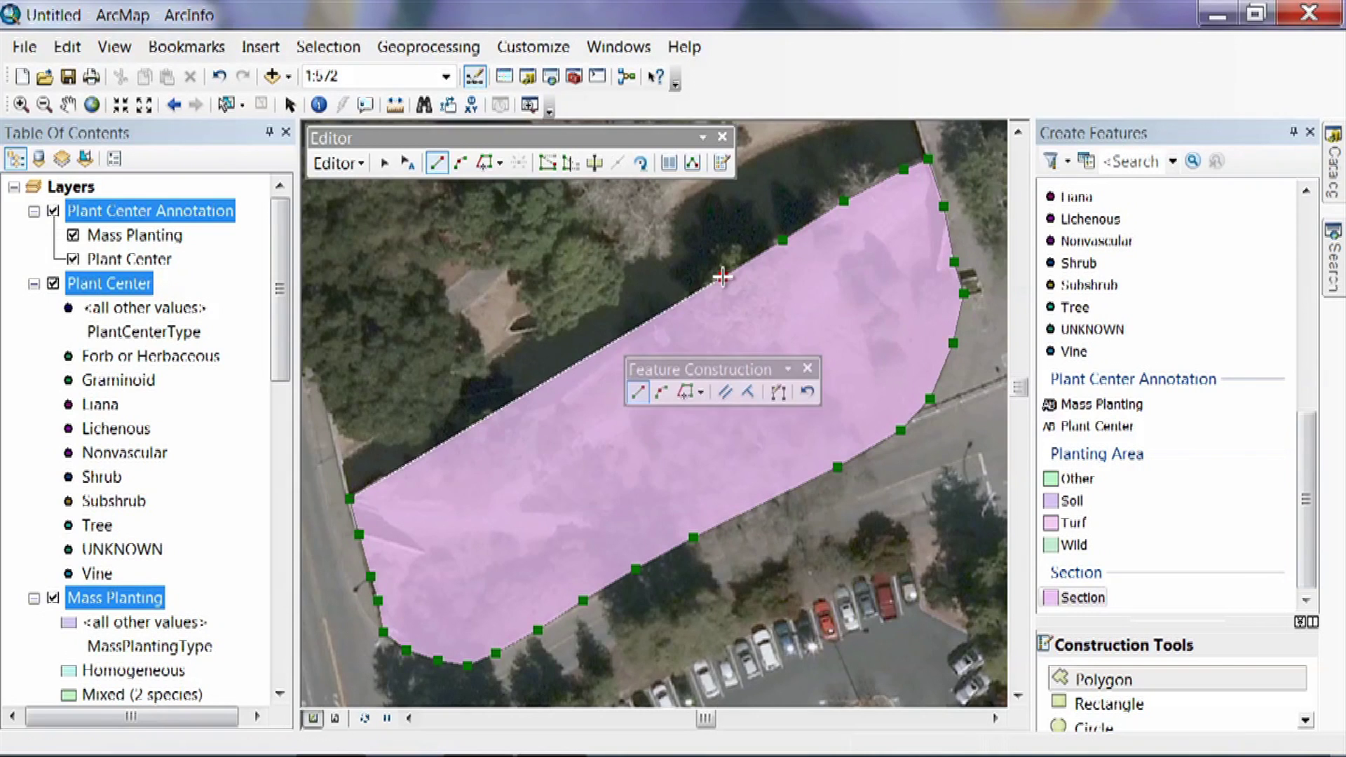
{"action": "left_click", "coordinate": [662, 321]}
{"action": "left_click", "coordinate": [604, 360]}
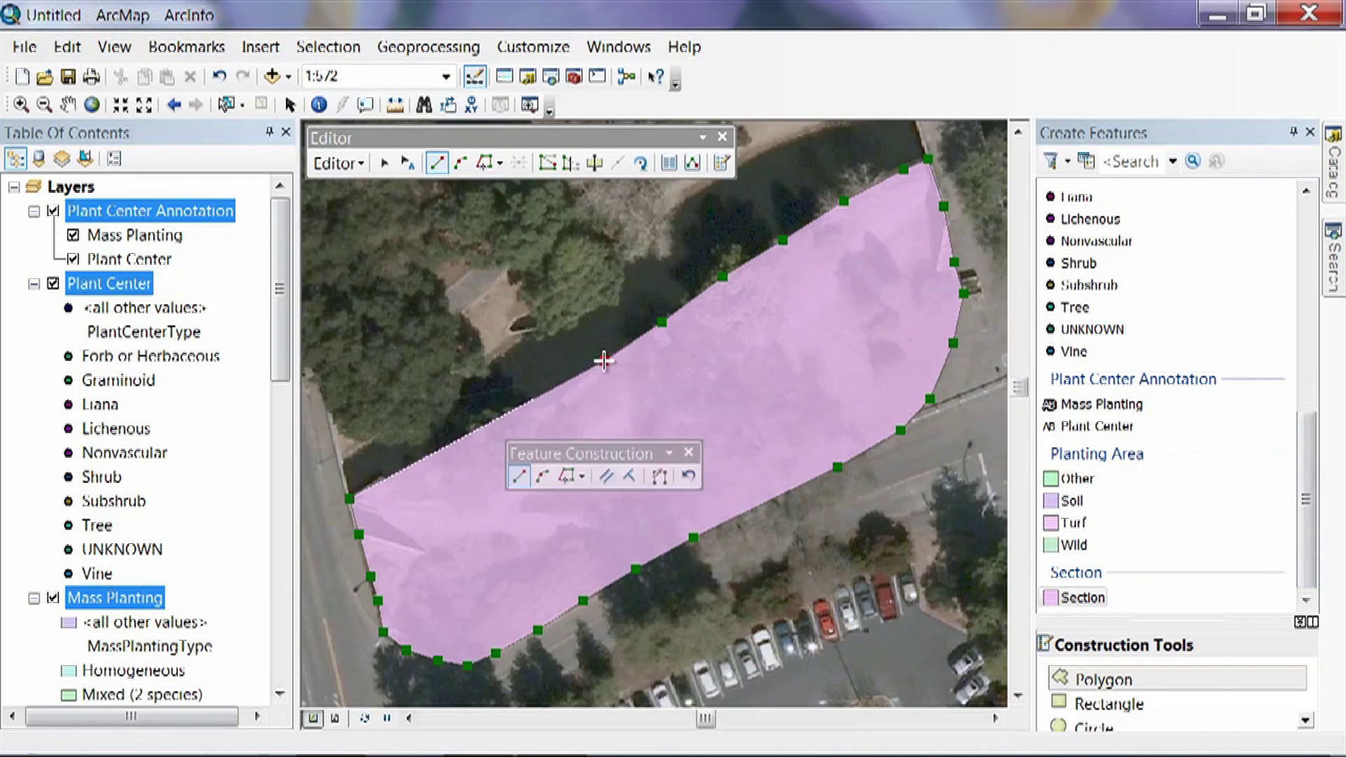
{"action": "left_click", "coordinate": [571, 392]}
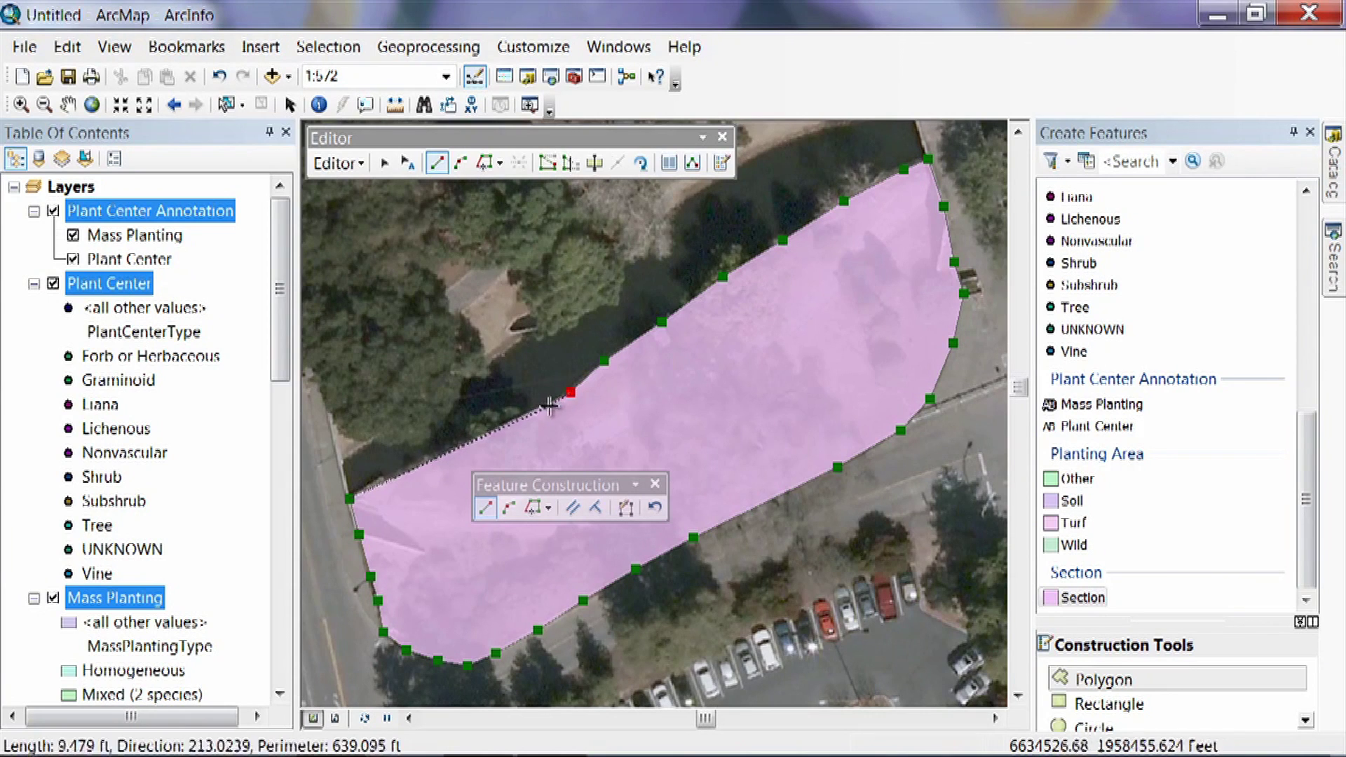
{"action": "left_click", "coordinate": [528, 414]}
{"action": "left_click", "coordinate": [483, 427]}
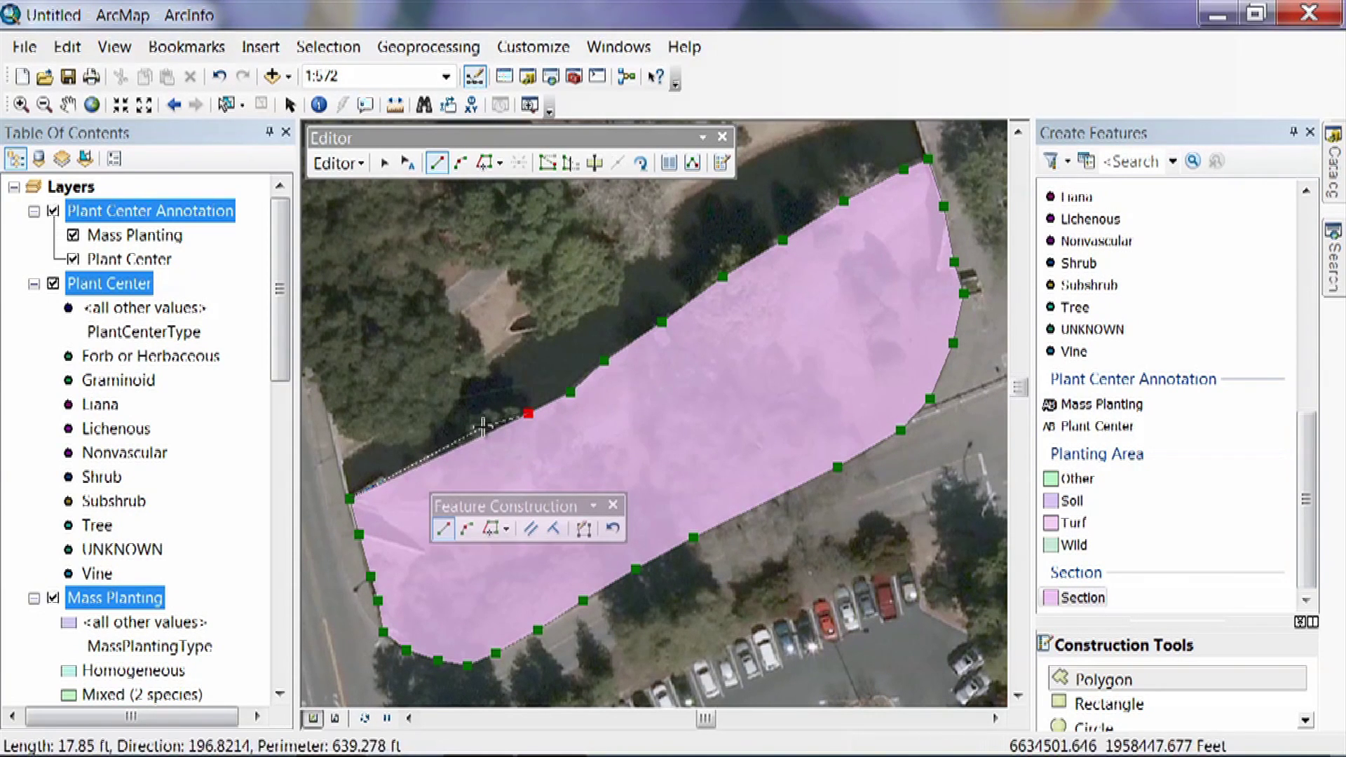
{"action": "left_click", "coordinate": [414, 456]}
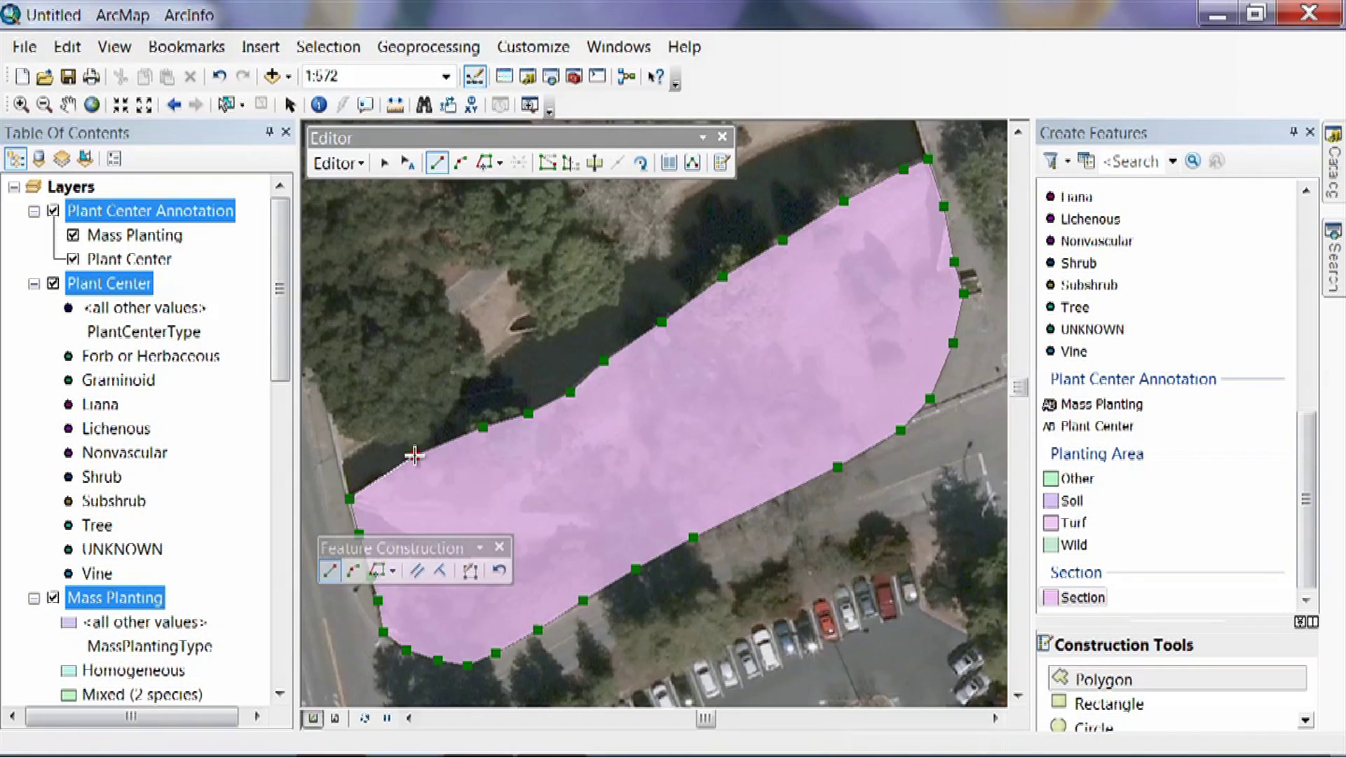
{"action": "double_click", "coordinate": [381, 475]}
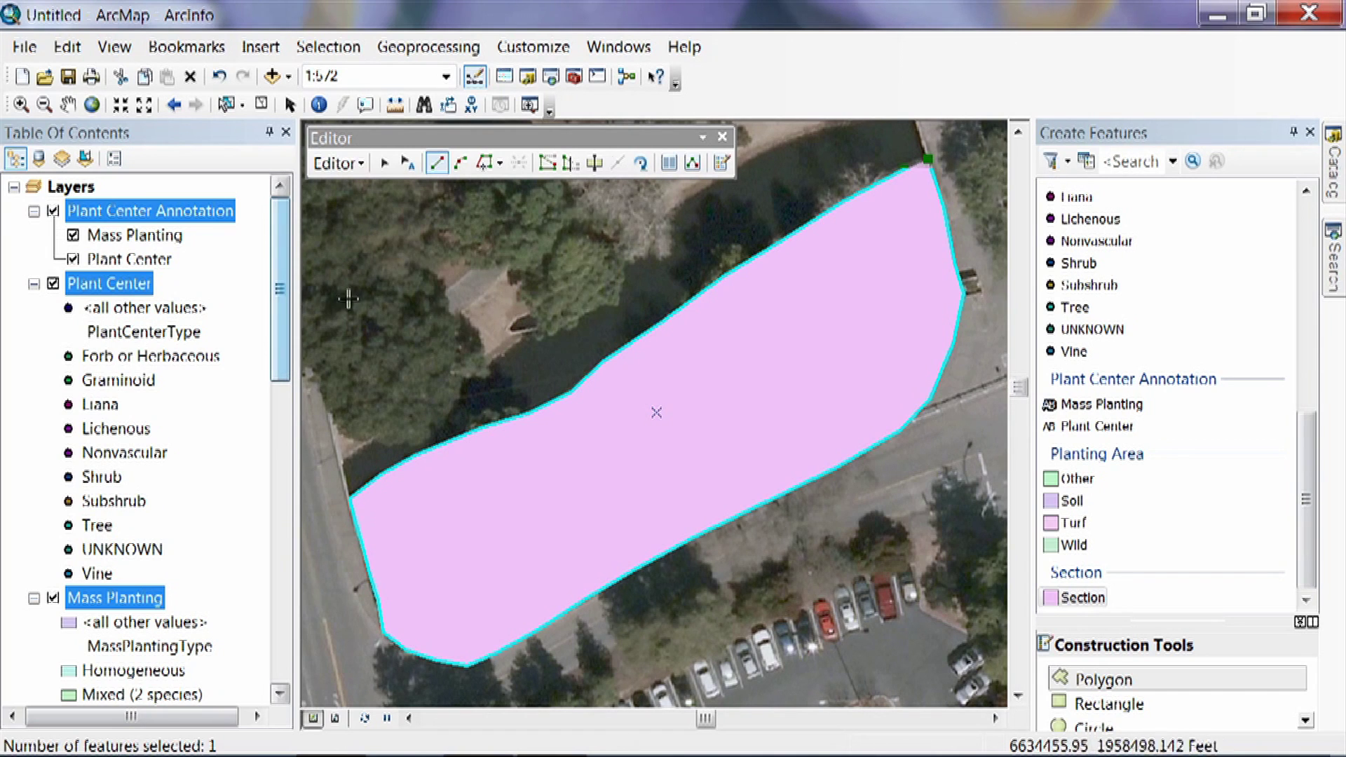
Give the new Section polygon Section ID 1 and Section Name 'South Ericaceae', then deselect it
{"action": "left_click", "coordinate": [669, 164]}
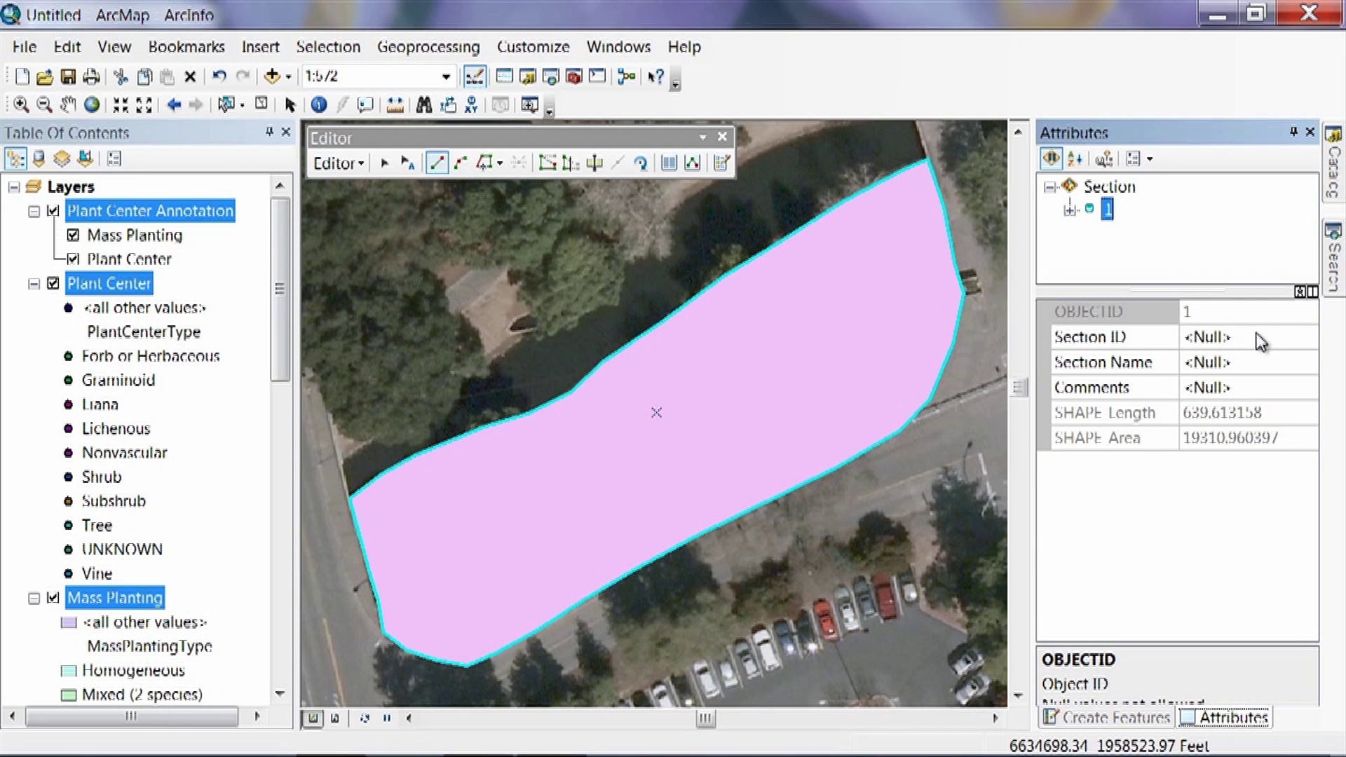
{"action": "left_click", "coordinate": [1227, 339]}
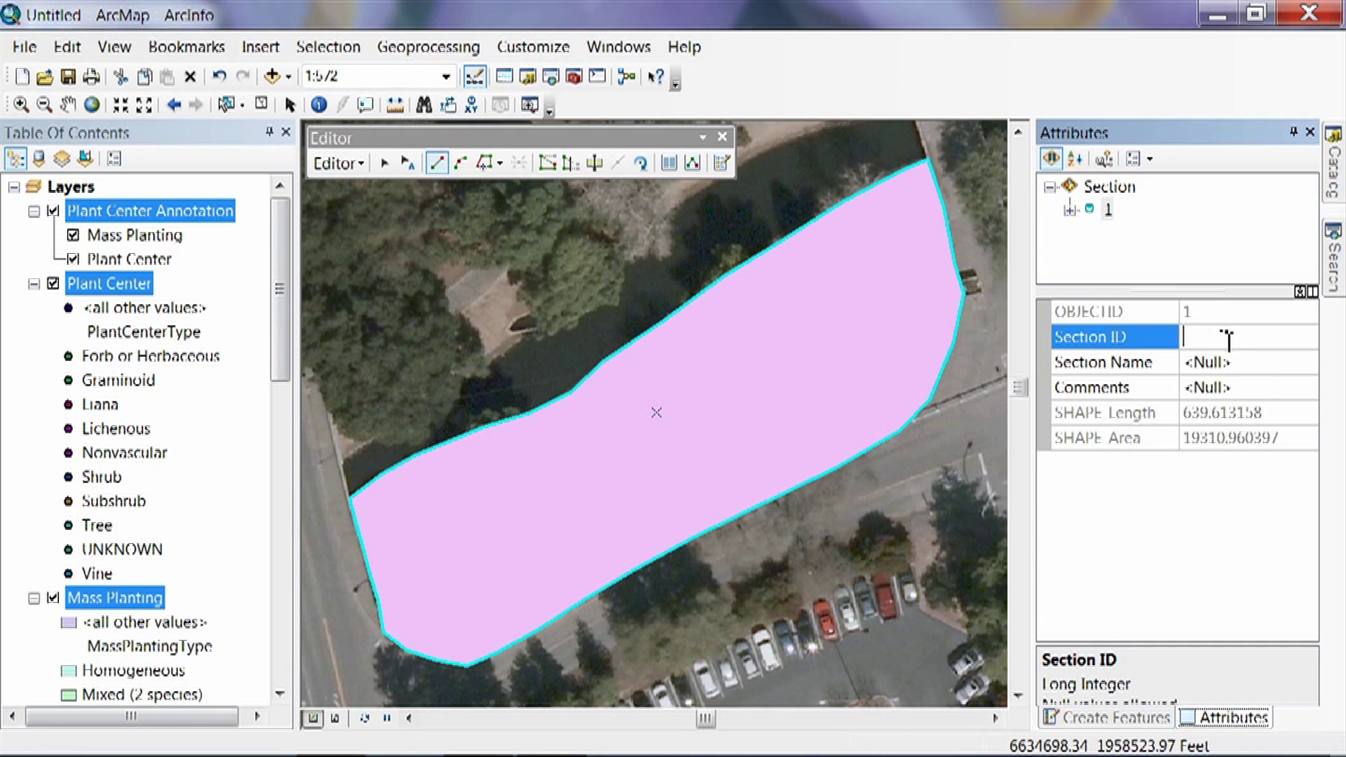
{"action": "type", "text": "1"}
{"action": "left_click", "coordinate": [1225, 362]}
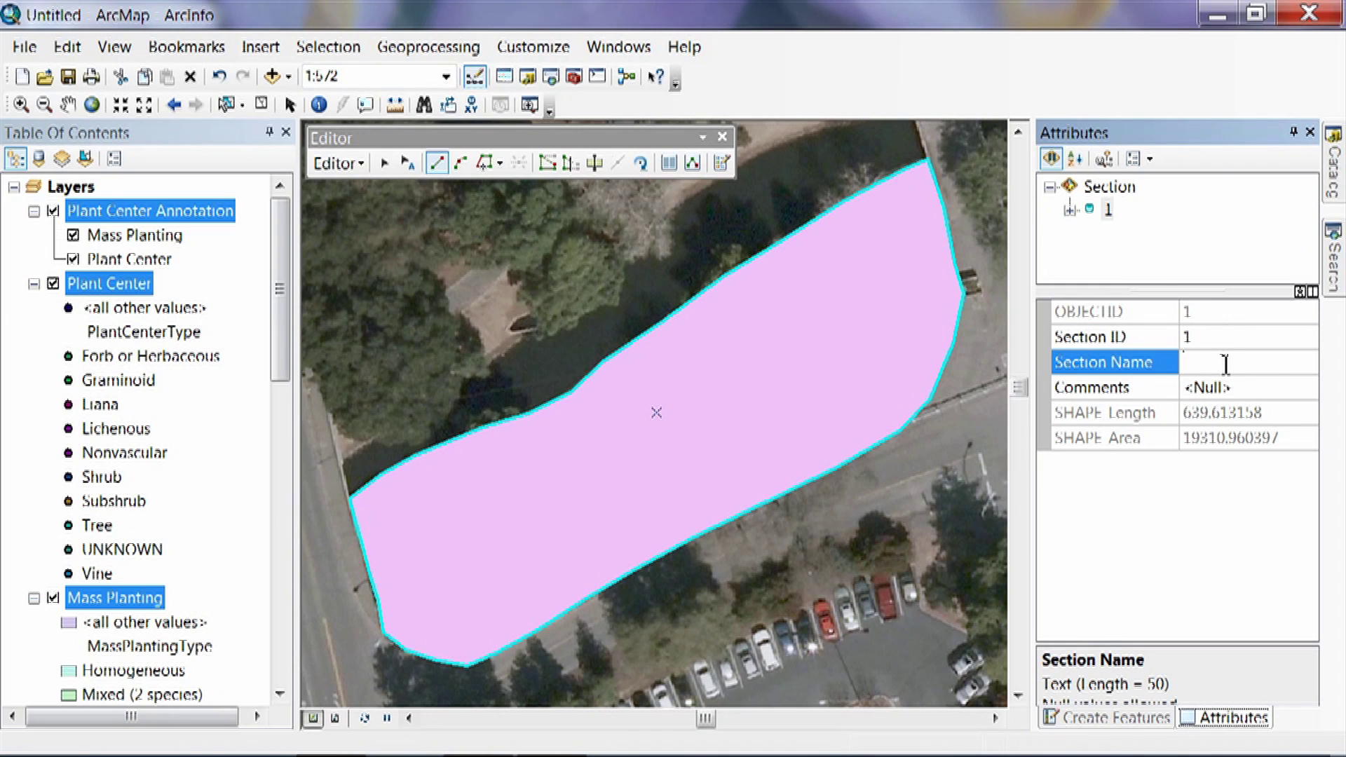
{"action": "type", "text": "South Ericaceae"}
{"action": "left_click", "coordinate": [385, 170]}
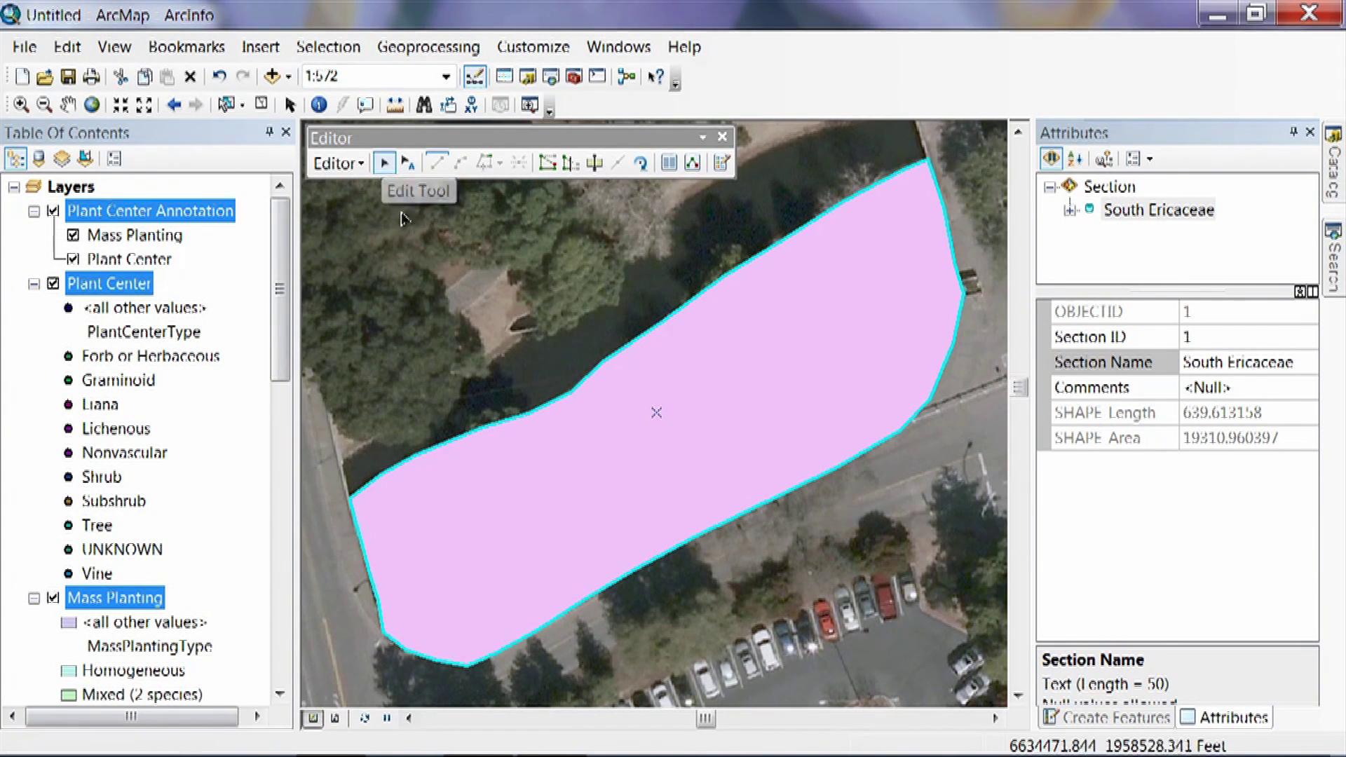
{"action": "left_click", "coordinate": [460, 342]}
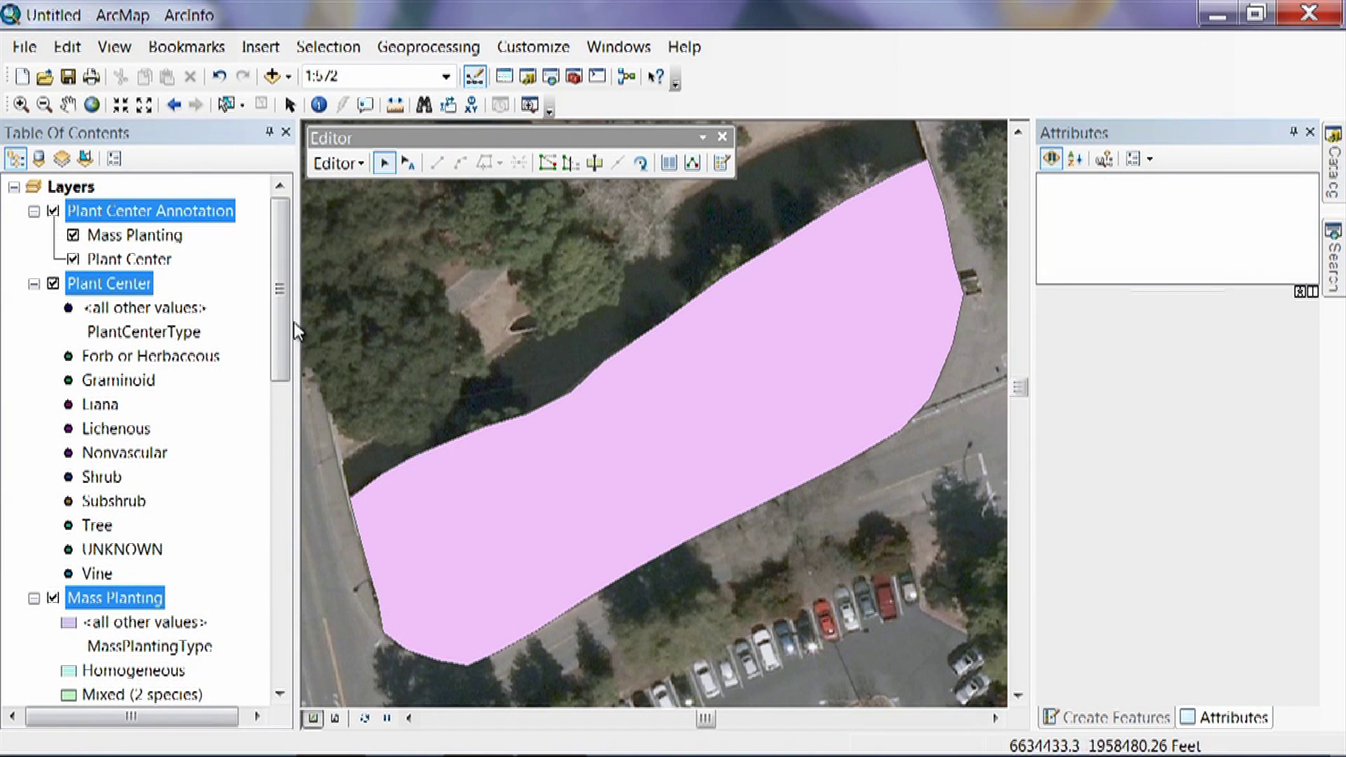
Change the Section layer symbol to Hollow with an outline width of 2
{"action": "scroll", "coordinate": [277, 310], "scroll_direction": "down", "scroll_amount": 1}
{"action": "left_click_drag", "start_coordinate": [276, 309], "coordinate": [277, 618]}
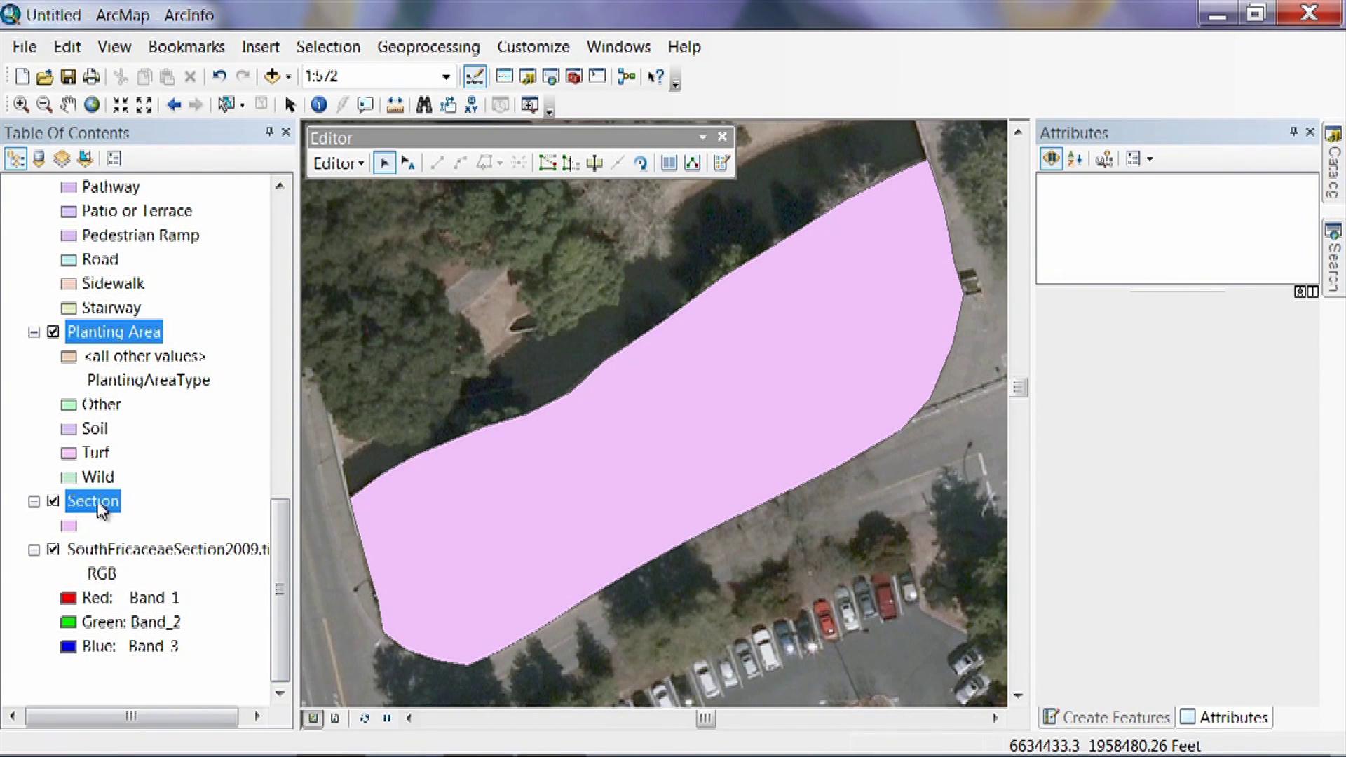
{"action": "left_click", "coordinate": [82, 526]}
{"action": "left_click", "coordinate": [65, 526]}
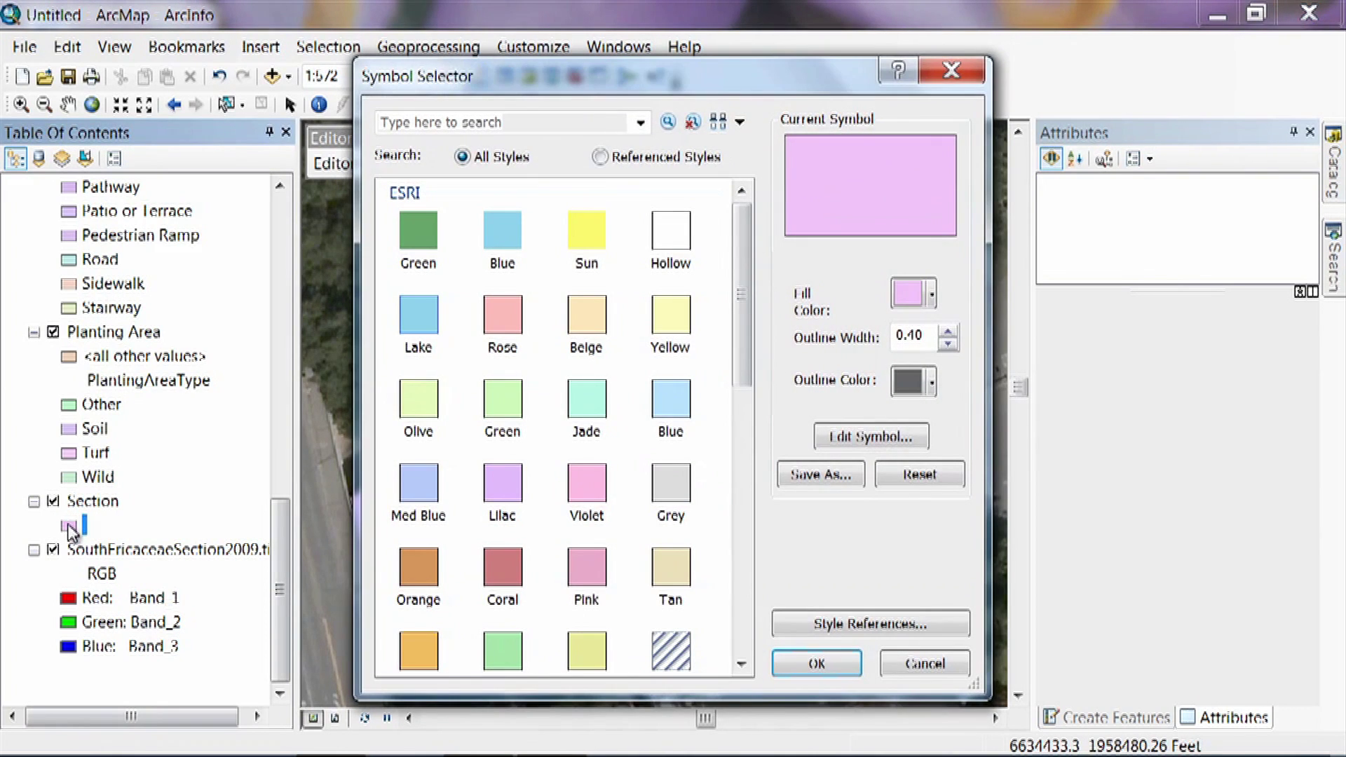
{"action": "left_click", "coordinate": [671, 232]}
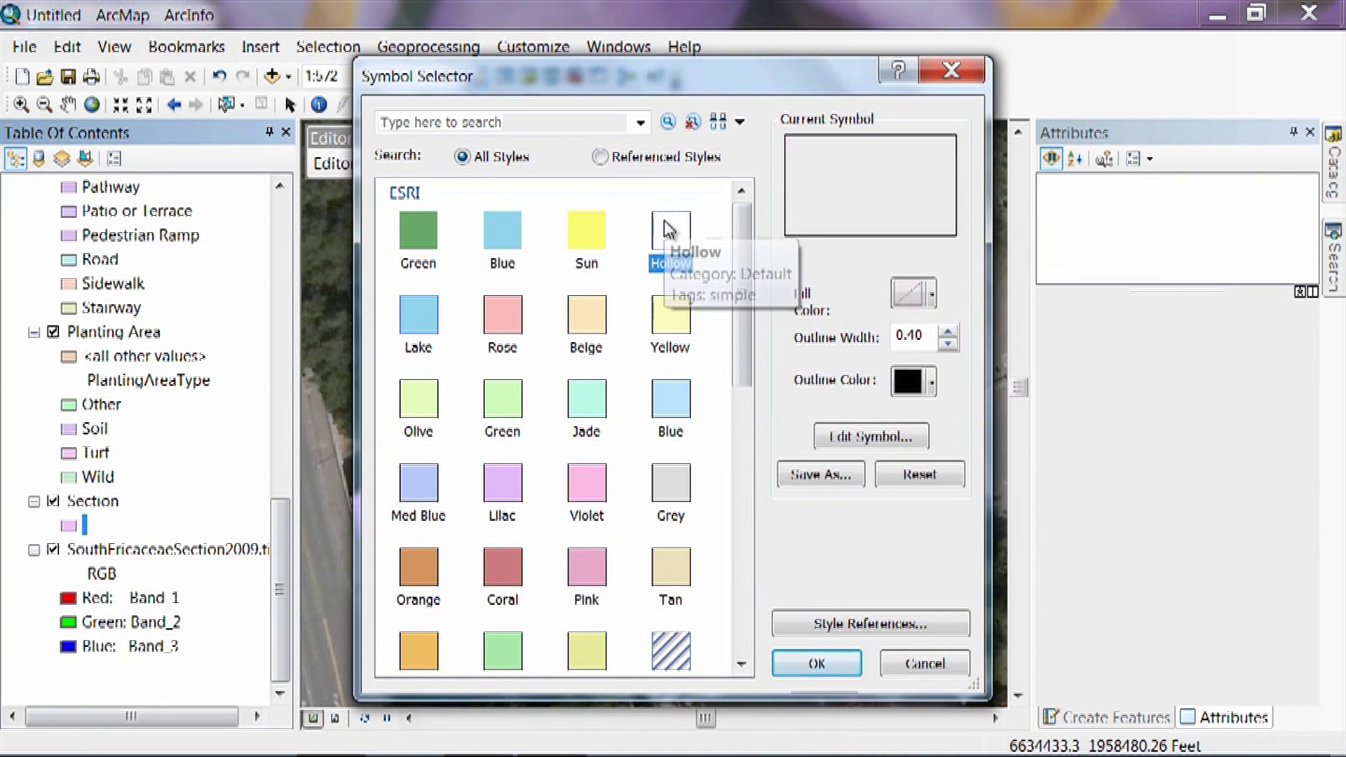
{"action": "left_click", "coordinate": [947, 330]}
{"action": "left_click", "coordinate": [948, 330]}
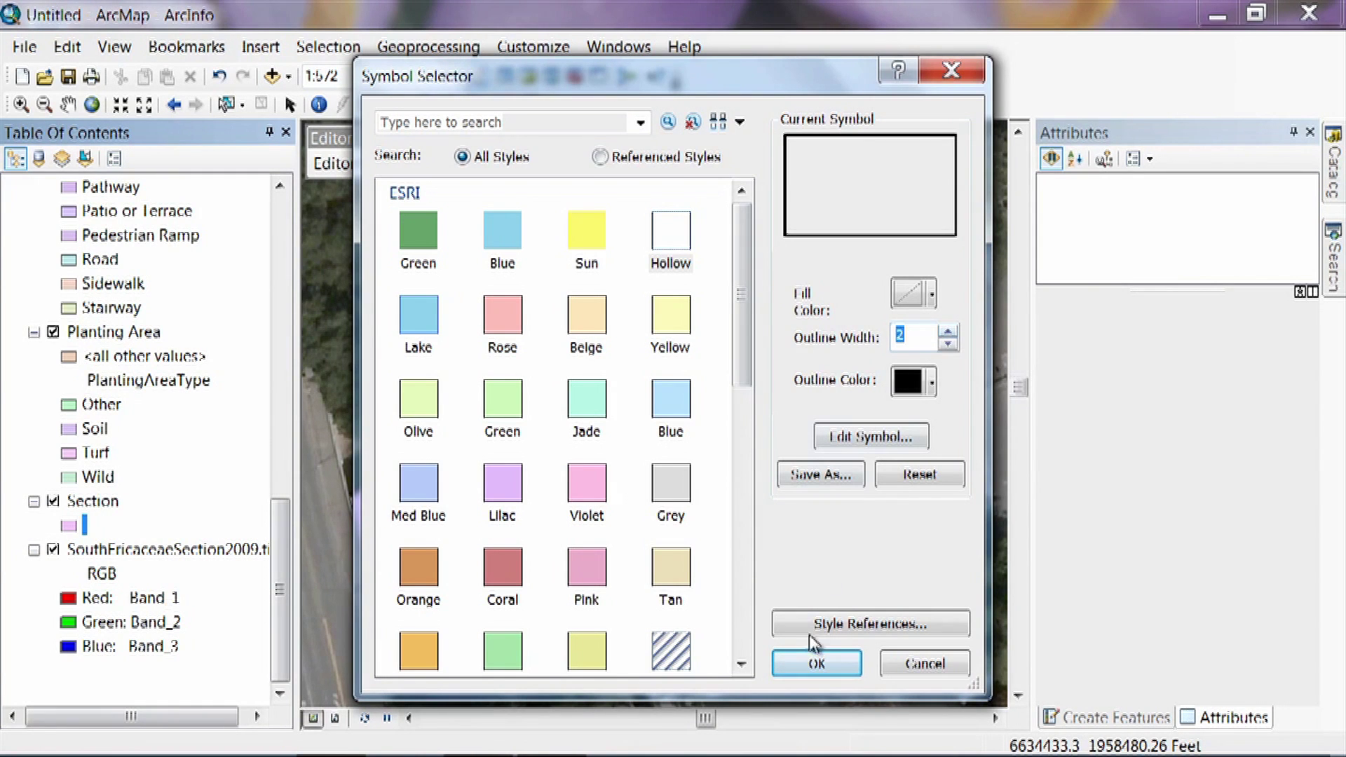
{"action": "left_click", "coordinate": [799, 663]}
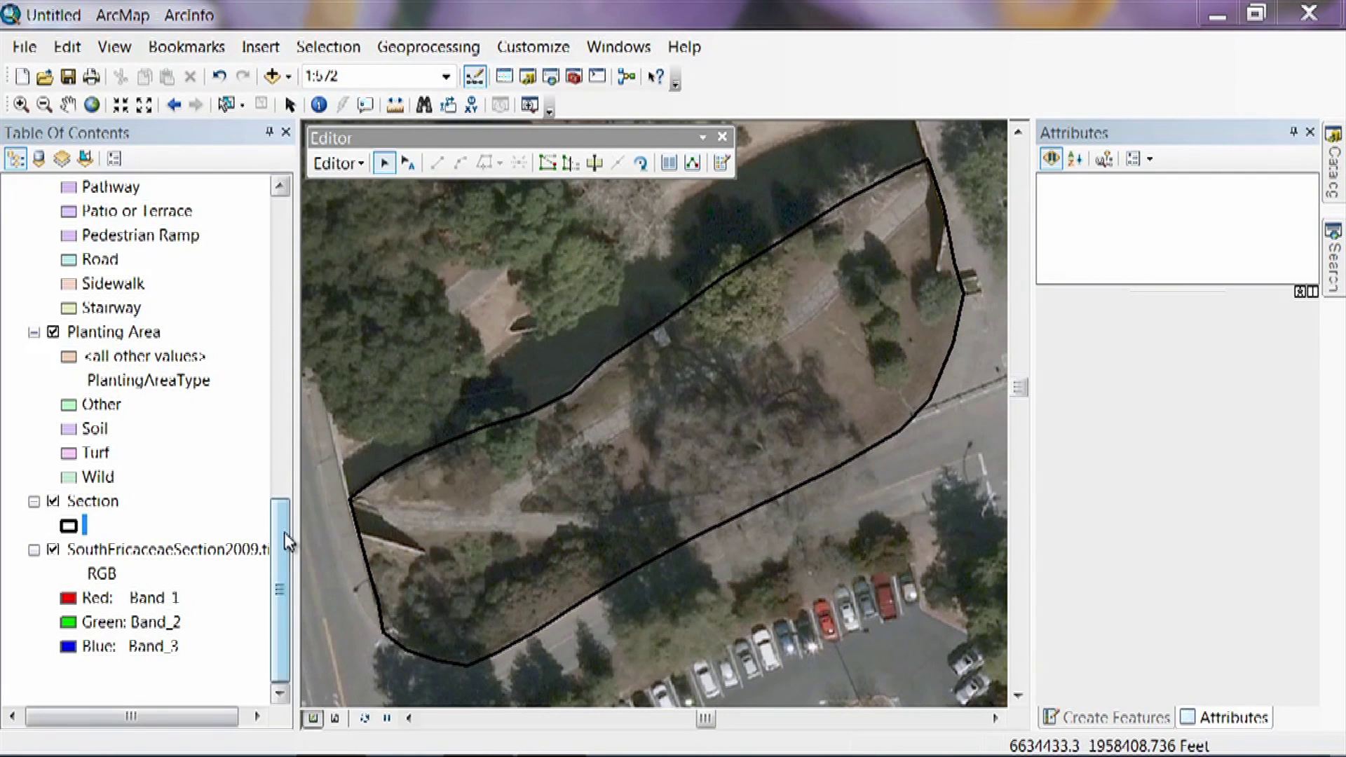
Select the Planting Area layer and list its Other, Soil, Turf and Wild creation templates
{"action": "left_click_drag", "start_coordinate": [289, 540], "coordinate": [275, 456]}
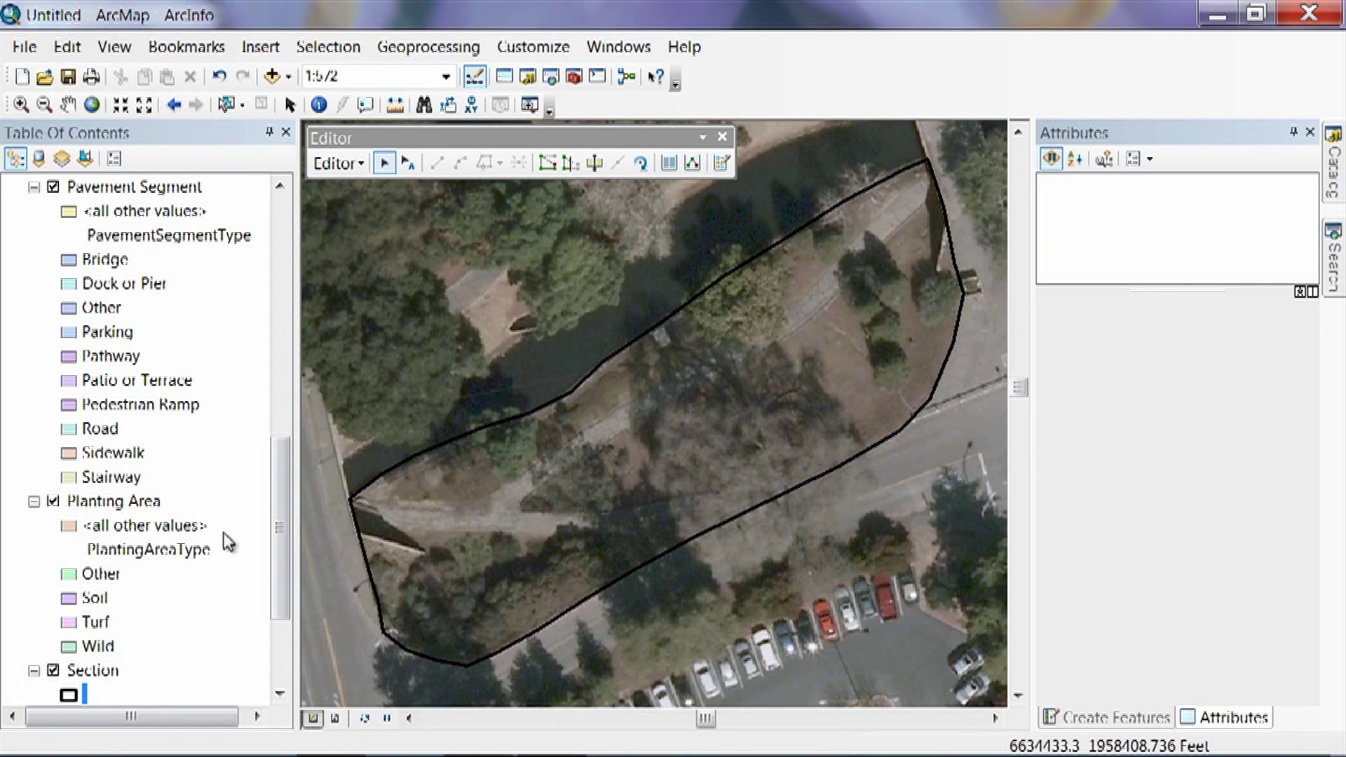
{"action": "left_click", "coordinate": [133, 502]}
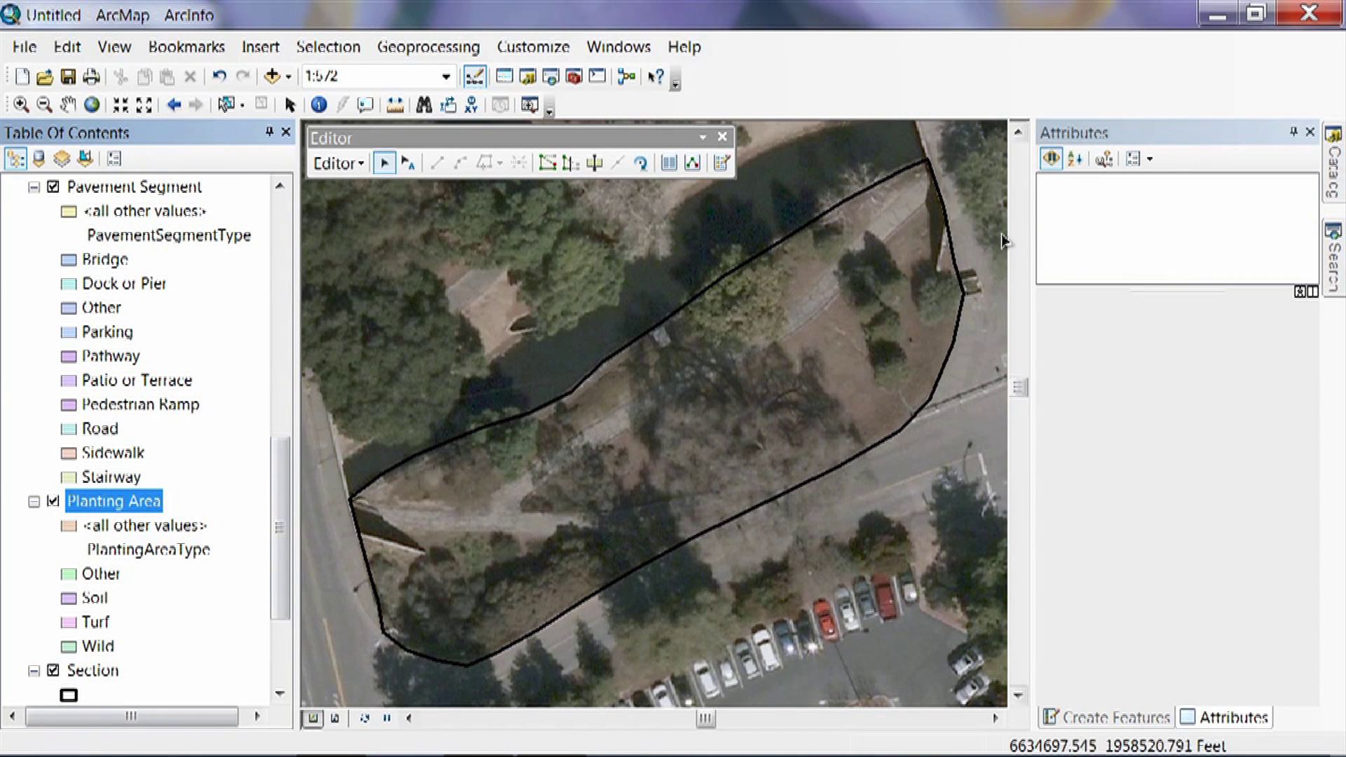
{"action": "left_click", "coordinate": [722, 166]}
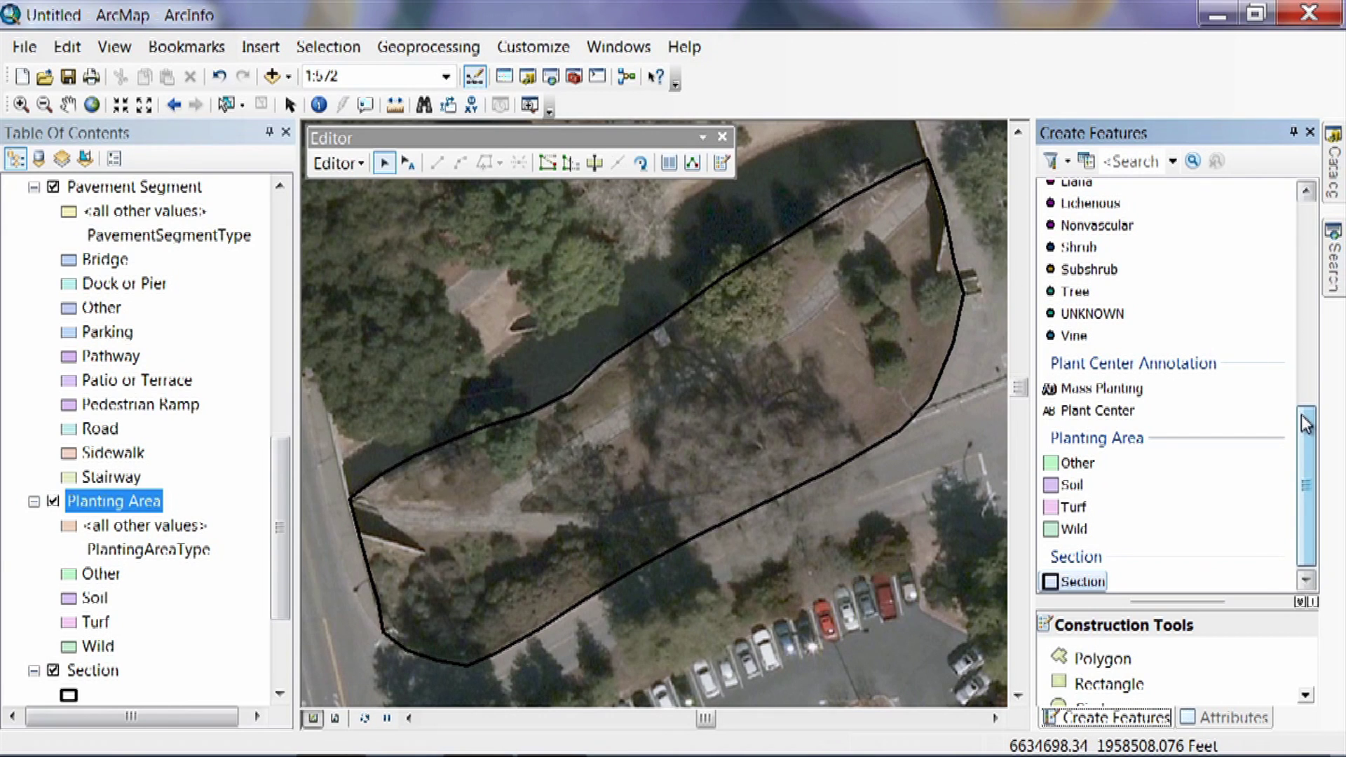
Start a Soil Planting Area polygon, placing vertices at the Section outline's lower-left corner with snapping
{"action": "left_click", "coordinate": [1222, 332]}
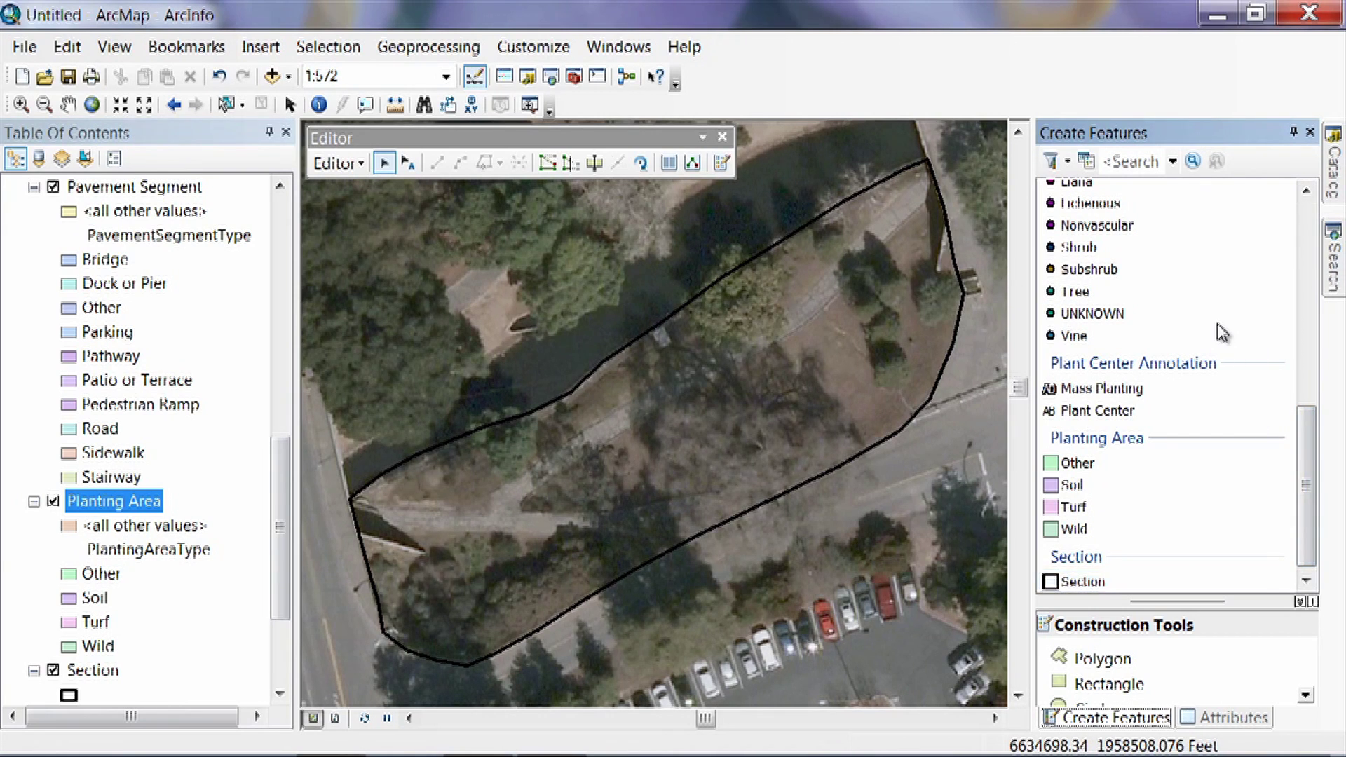
{"action": "left_click", "coordinate": [1139, 459]}
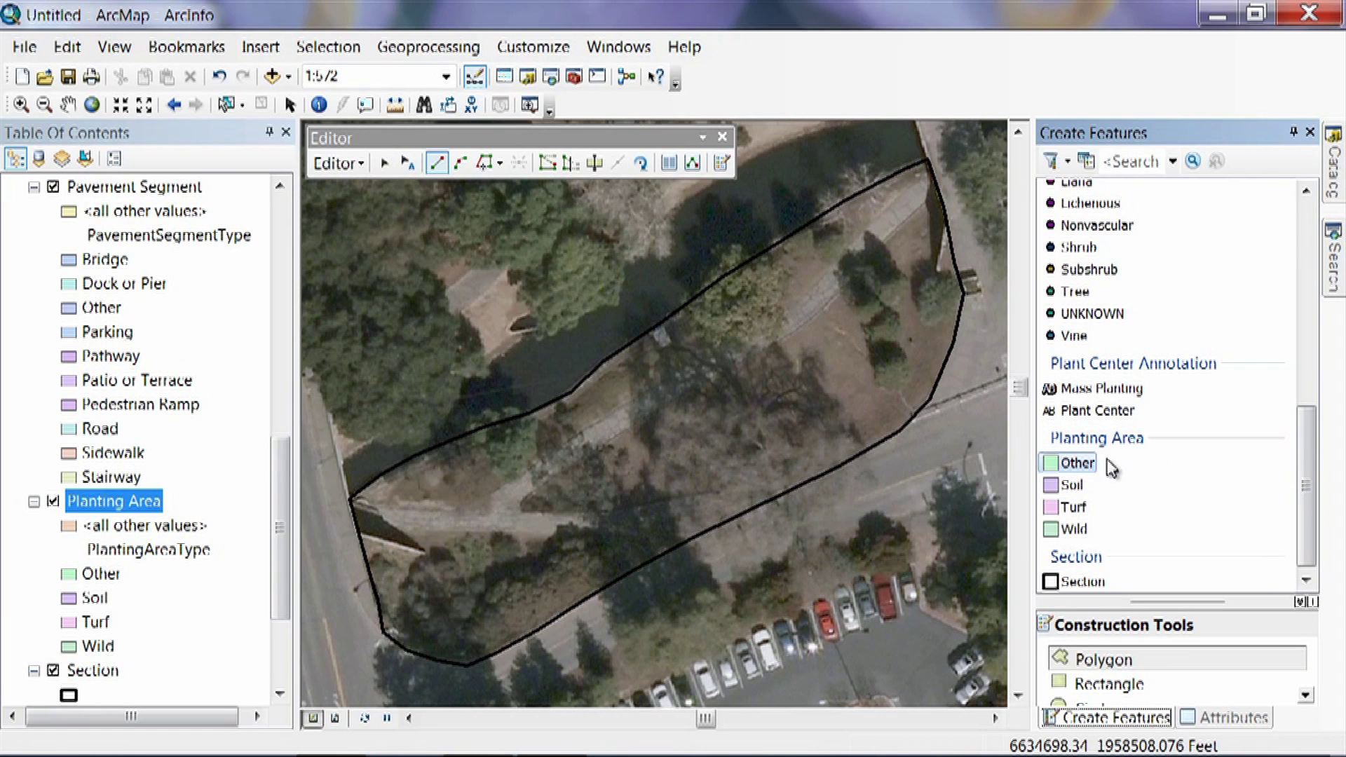
{"action": "left_click", "coordinate": [1054, 486]}
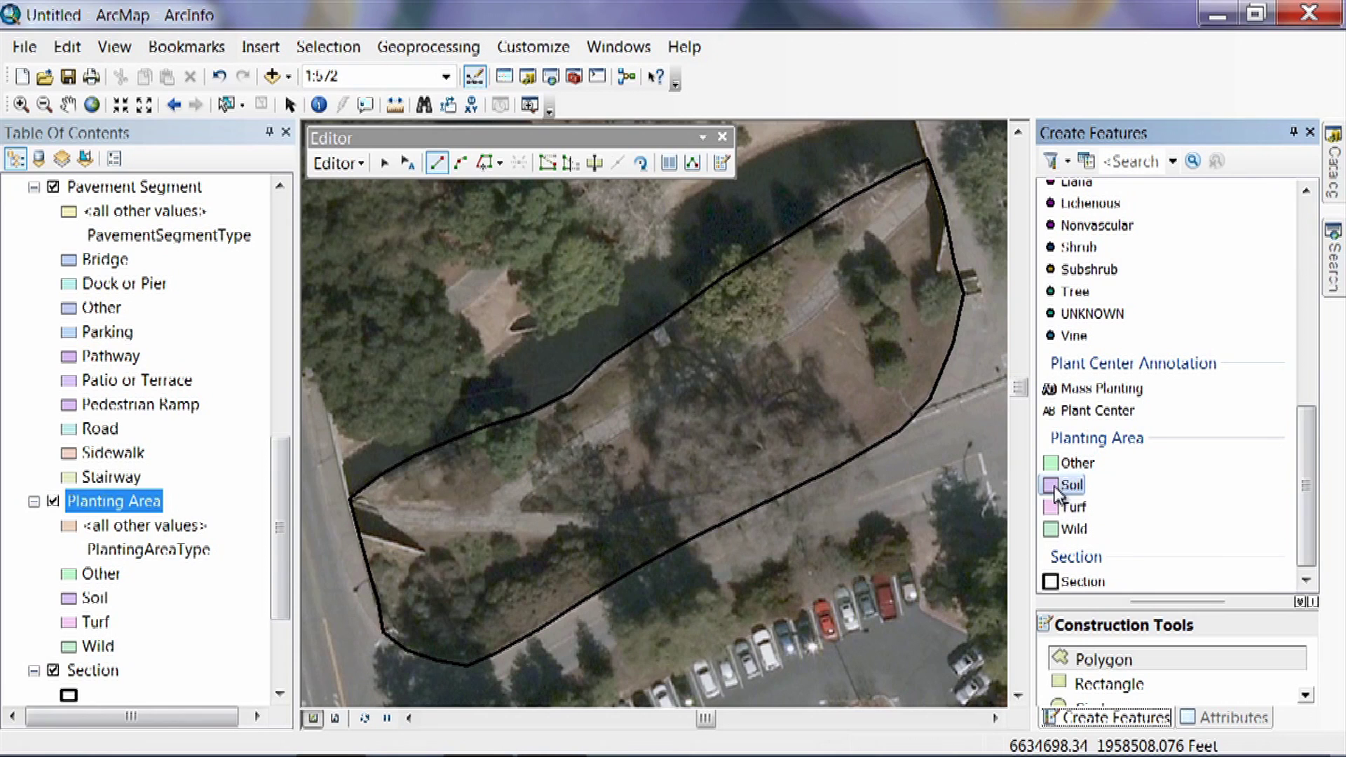
{"action": "left_click", "coordinate": [441, 532]}
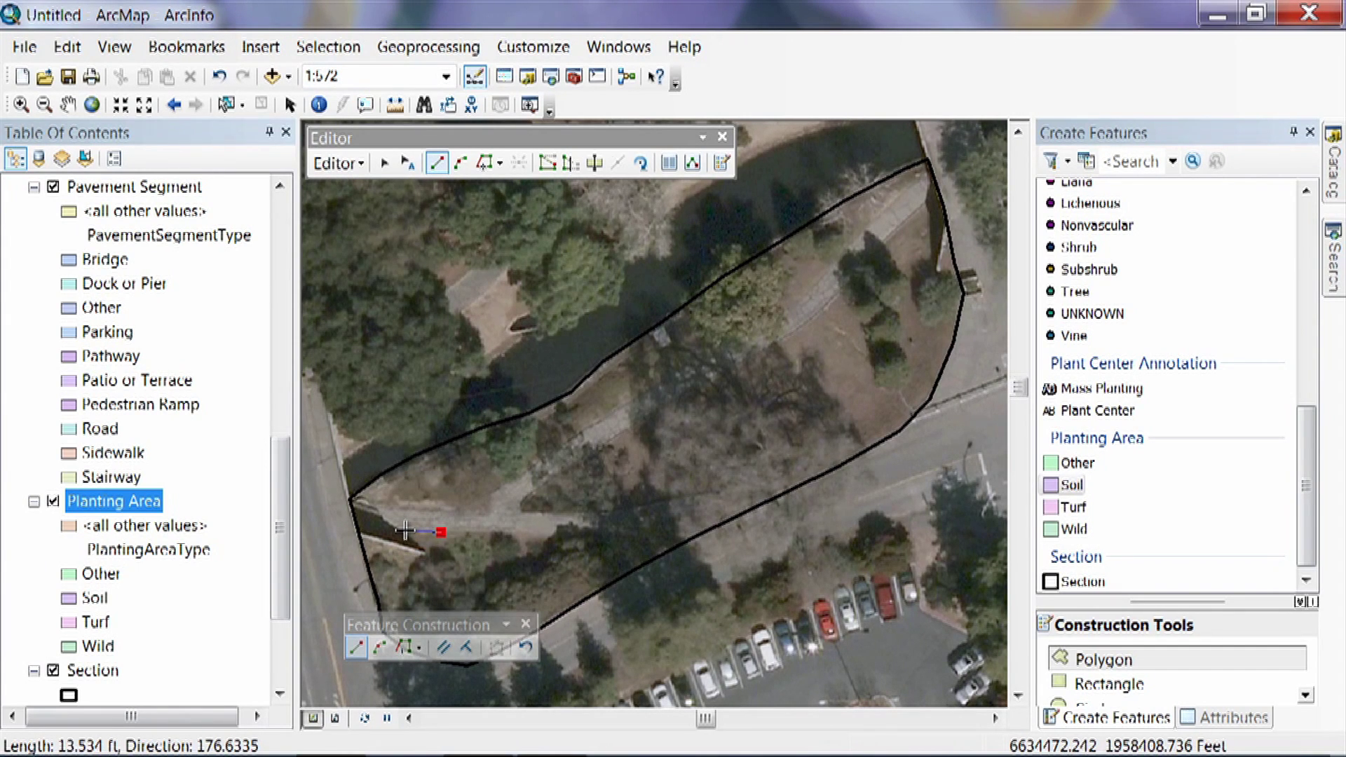
{"action": "left_click", "coordinate": [405, 531]}
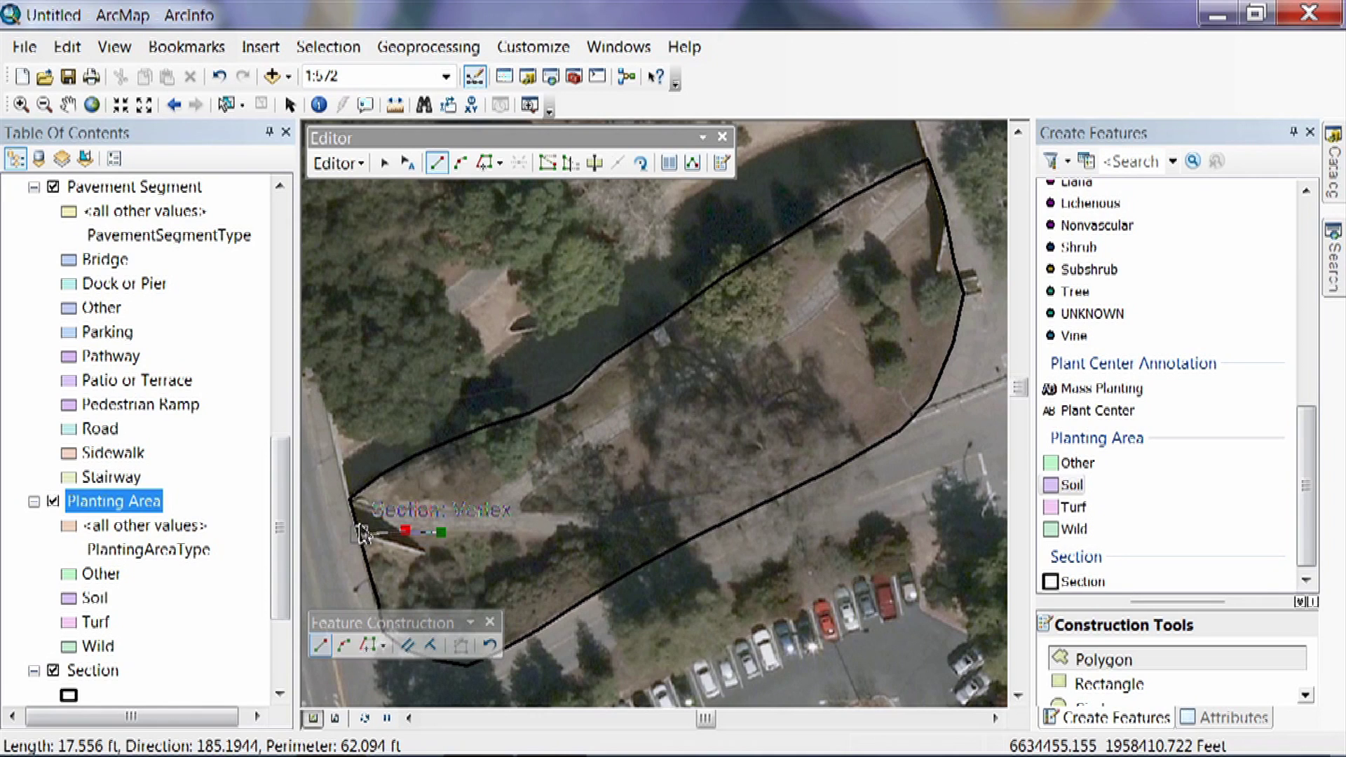
{"action": "left_click", "coordinate": [360, 533]}
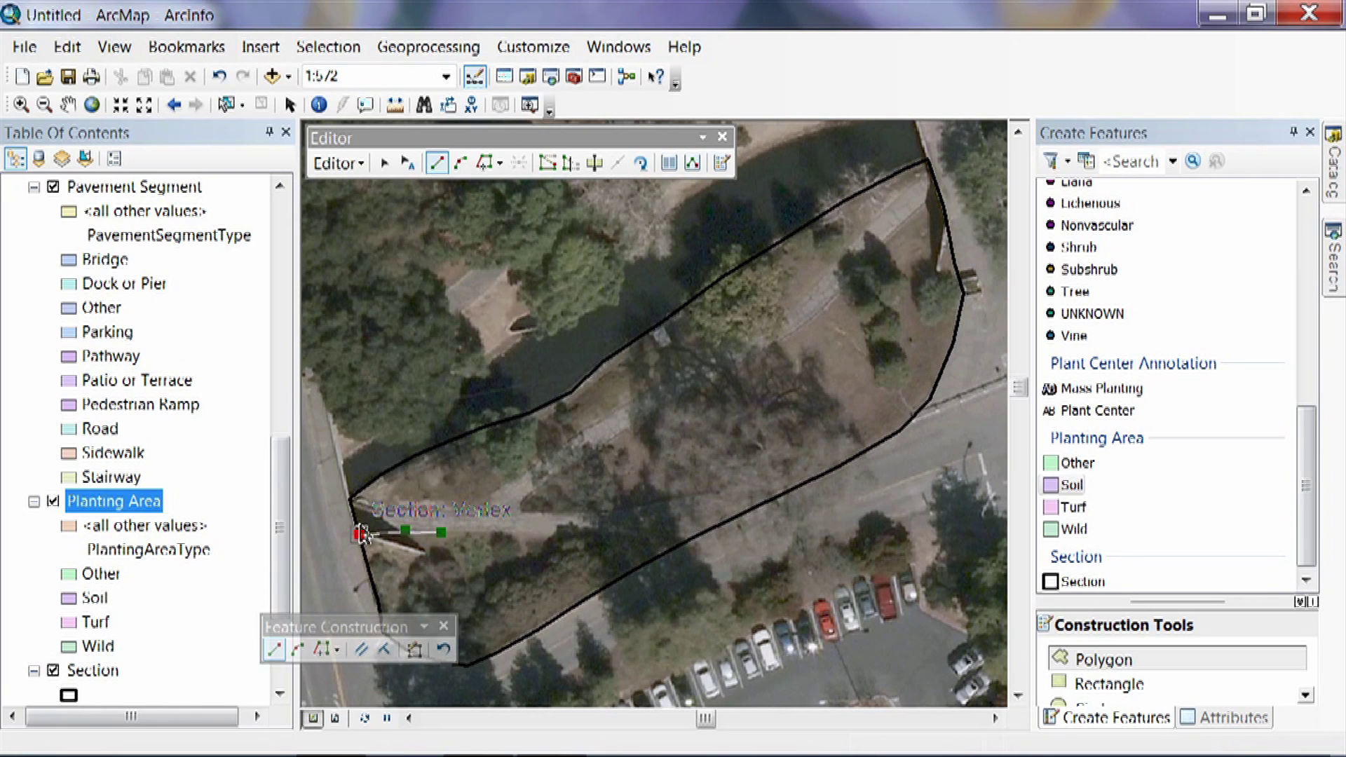
{"action": "key", "text": "t"}
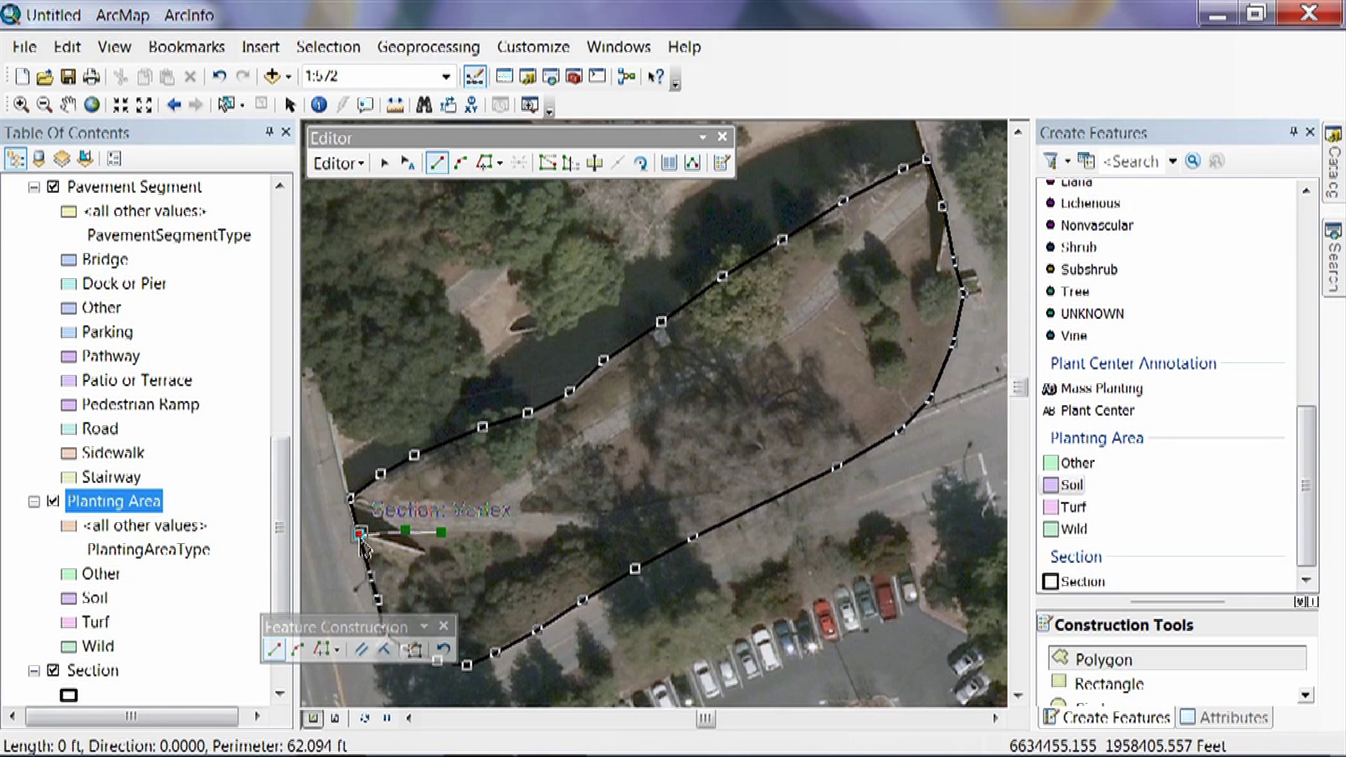
Trace the Soil polygon along the Section's western and bottom edges toward the southeast side
{"action": "left_click", "coordinate": [371, 576]}
{"action": "left_click", "coordinate": [377, 601]}
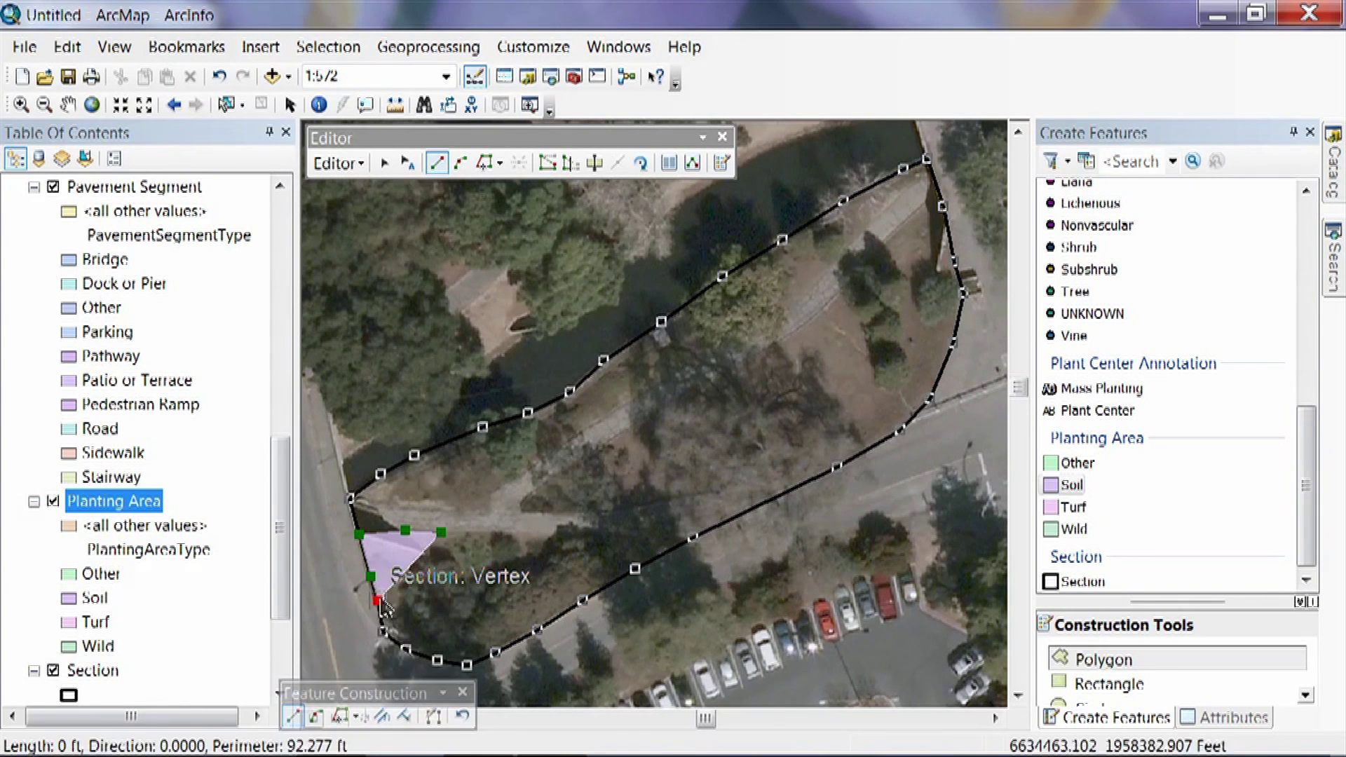
{"action": "left_click", "coordinate": [383, 631]}
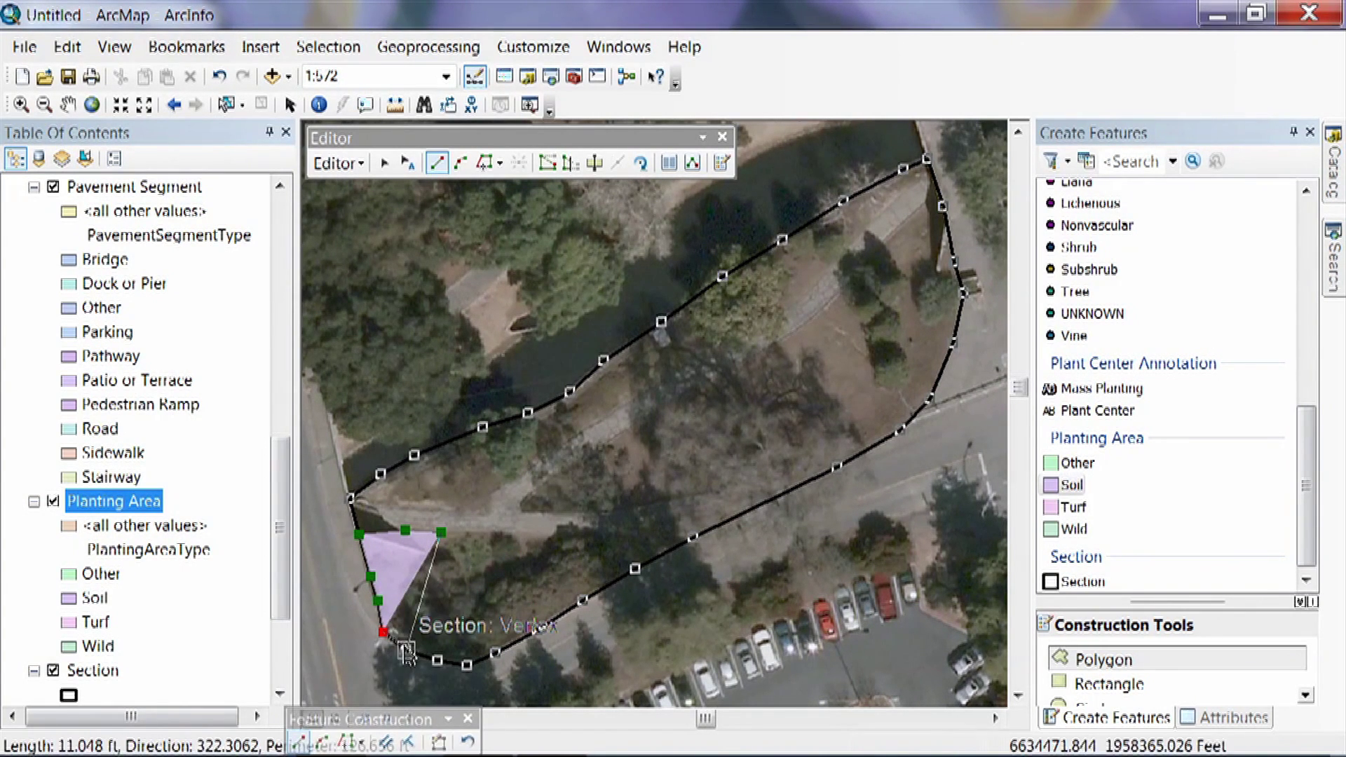
{"action": "left_click", "coordinate": [406, 651]}
{"action": "left_click", "coordinate": [437, 660]}
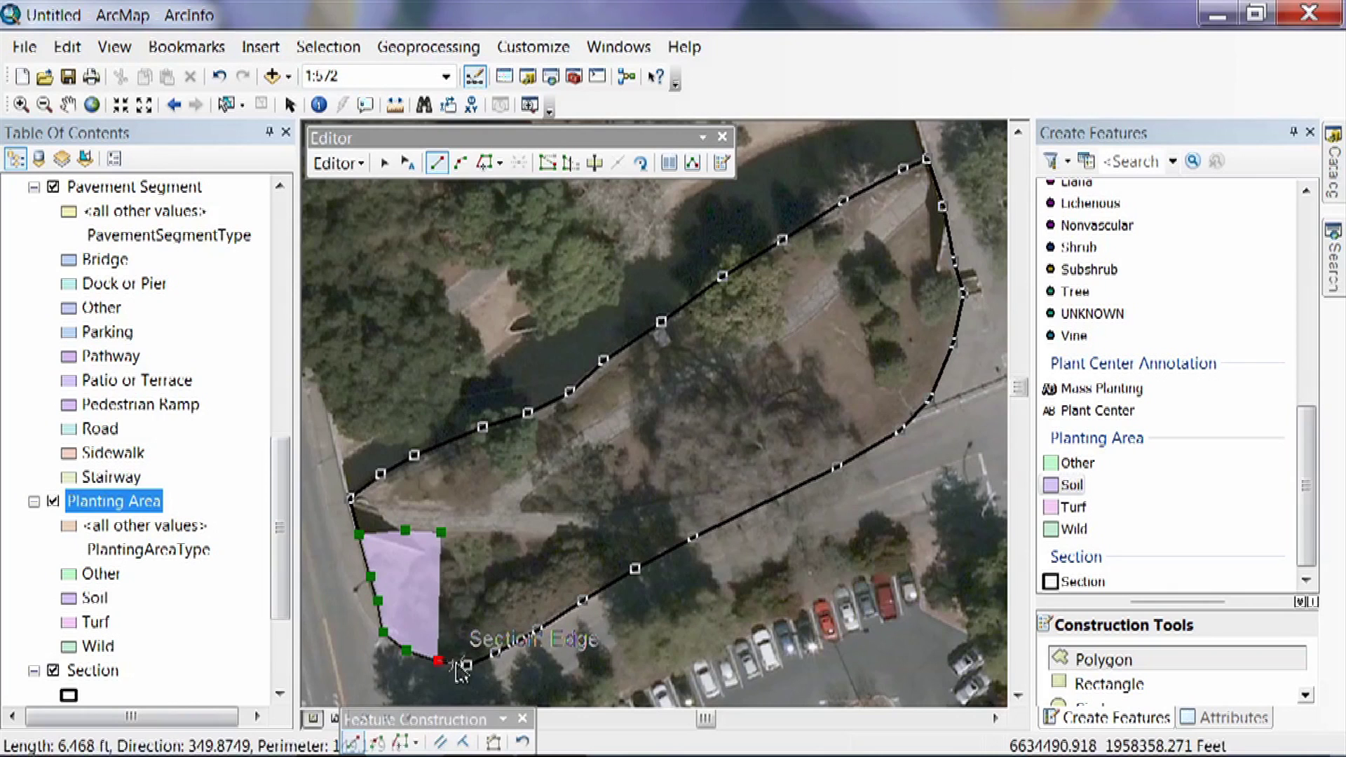
{"action": "left_click", "coordinate": [468, 665]}
{"action": "left_click", "coordinate": [495, 653]}
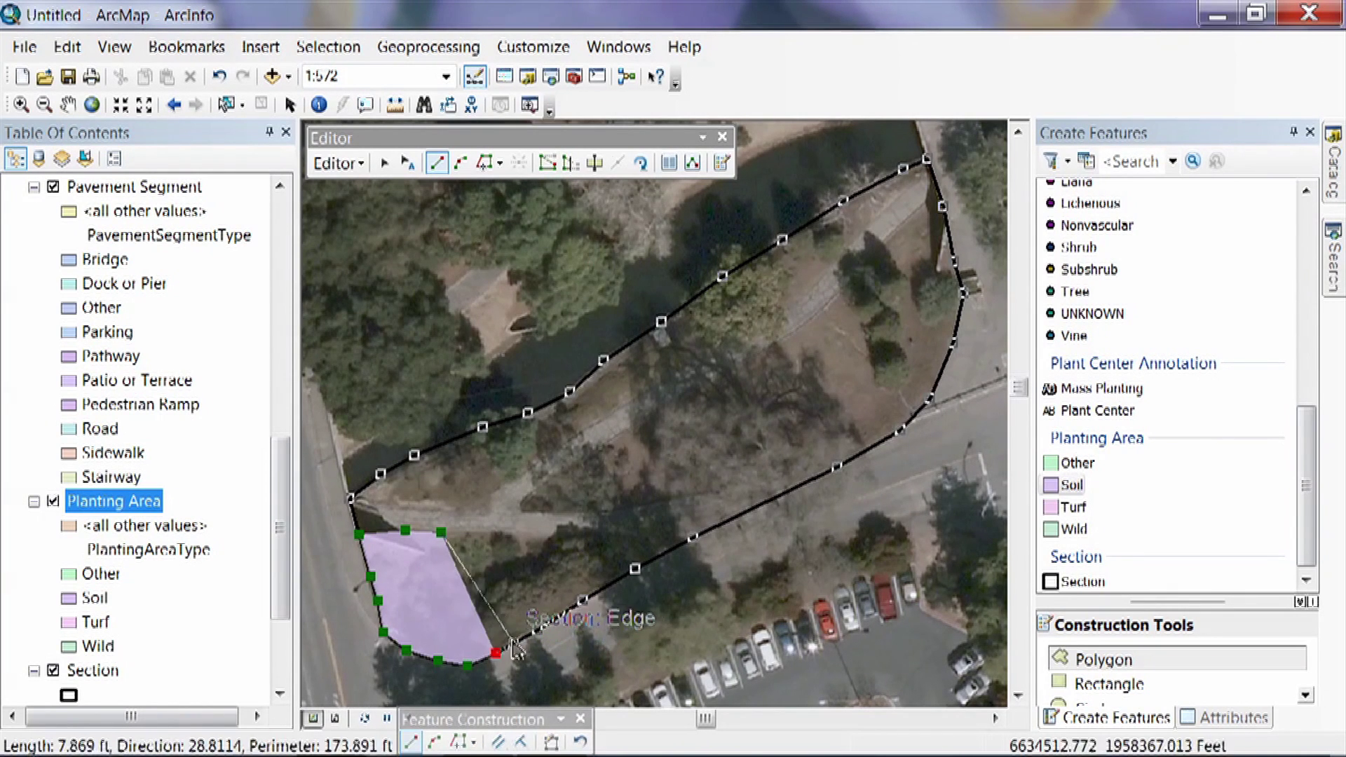
{"action": "left_click", "coordinate": [537, 631]}
{"action": "left_click", "coordinate": [582, 601]}
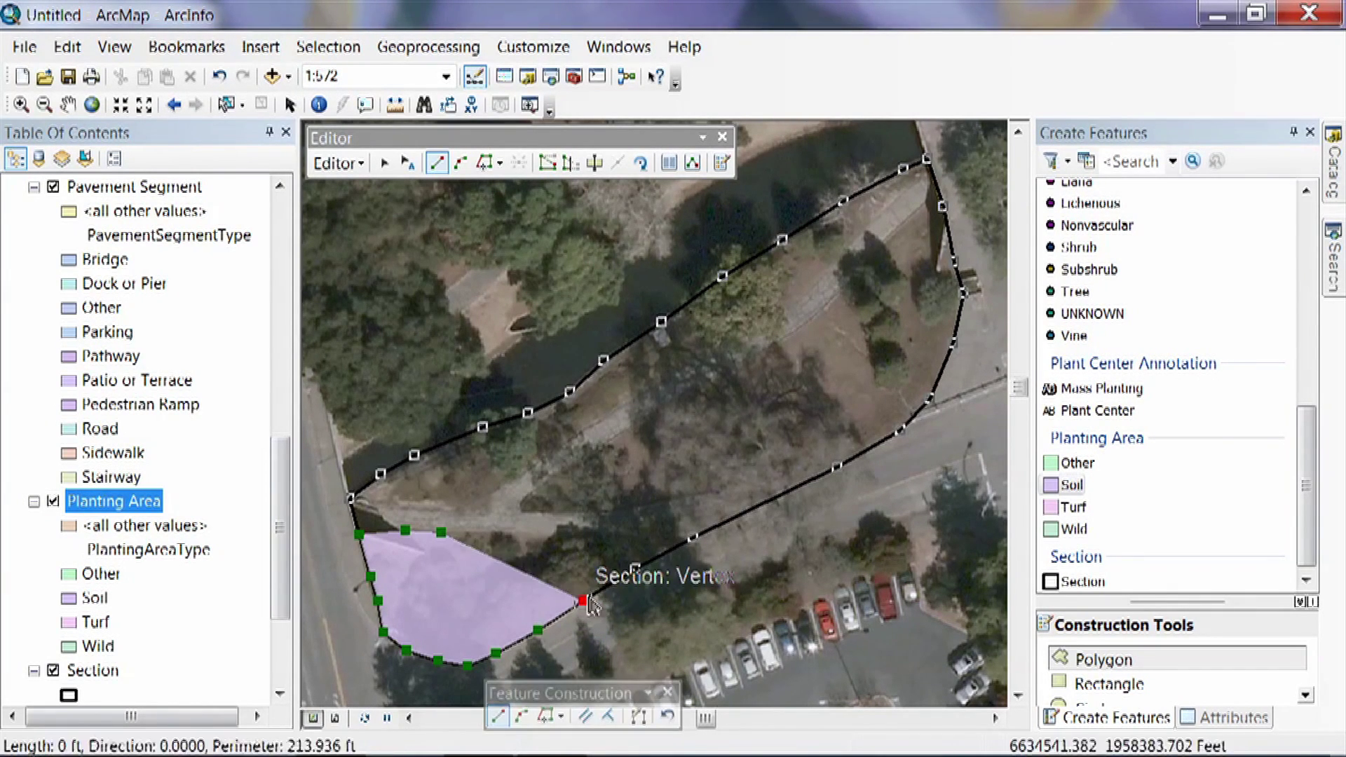
{"action": "left_click", "coordinate": [635, 568]}
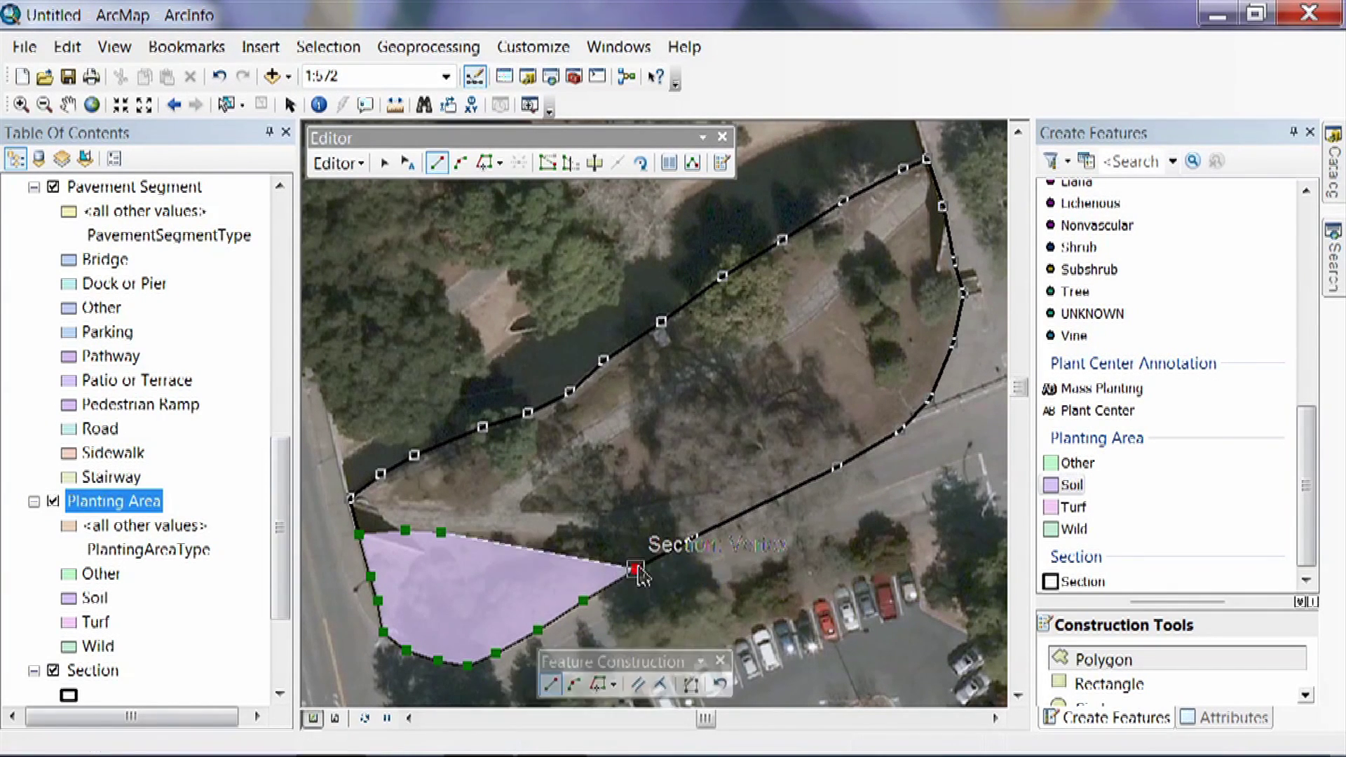
{"action": "left_click", "coordinate": [692, 539]}
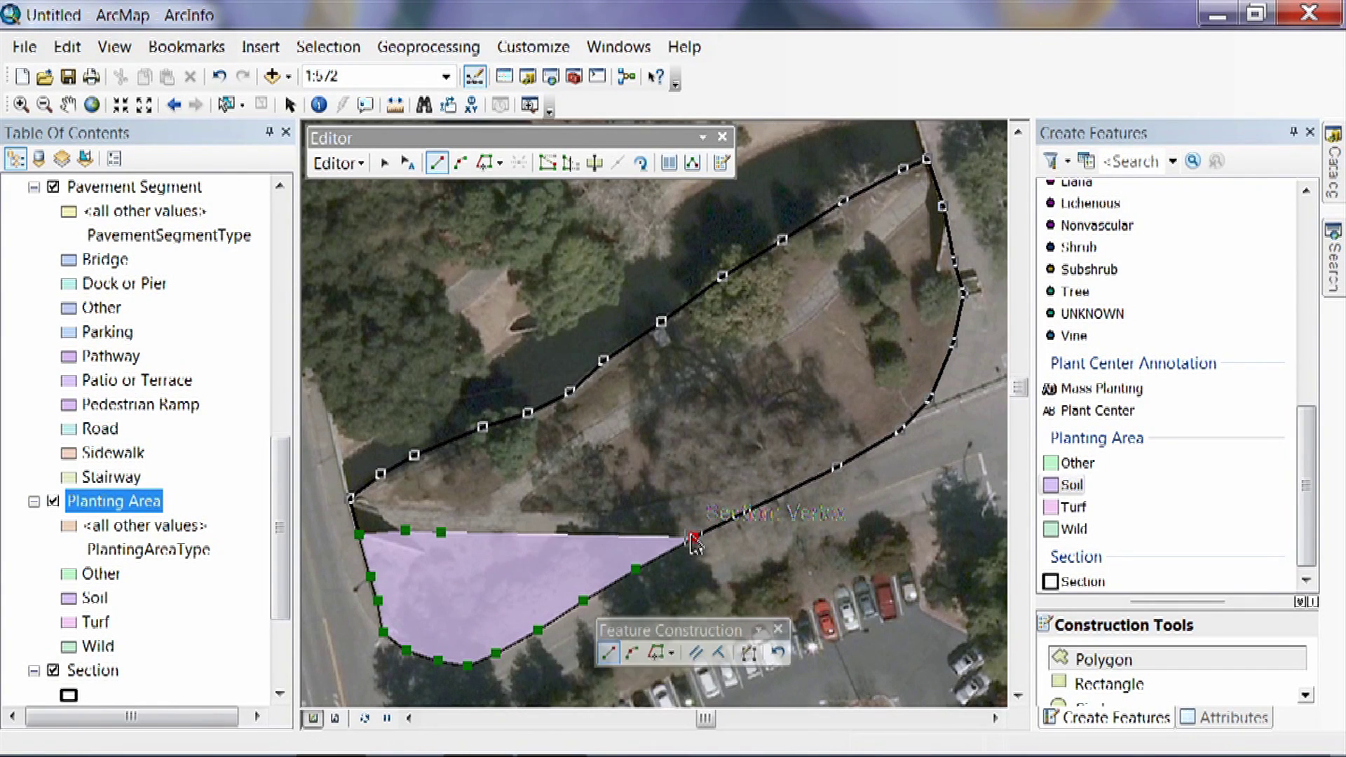
Close the Soil polygon with a straight top edge running back west
{"action": "left_click", "coordinate": [638, 539]}
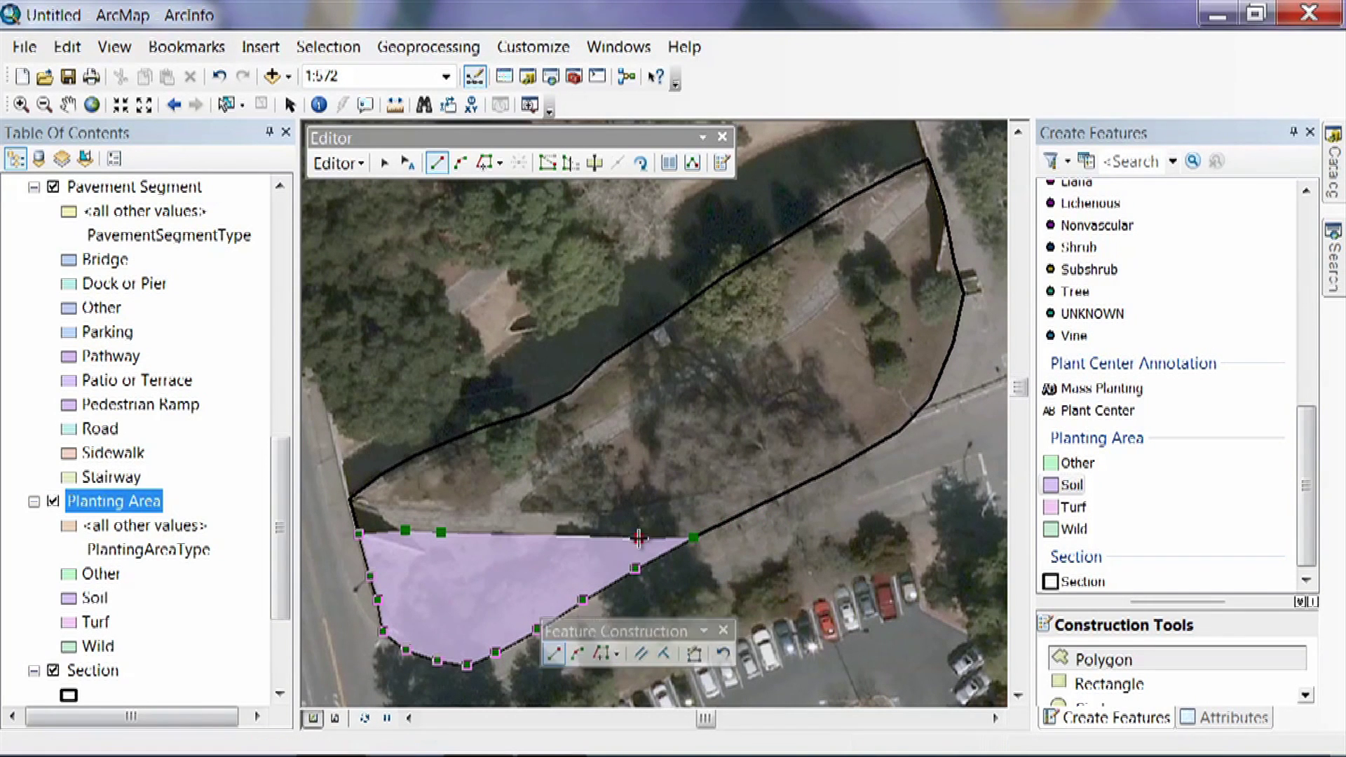
{"action": "left_click", "coordinate": [591, 538]}
{"action": "left_click", "coordinate": [539, 535]}
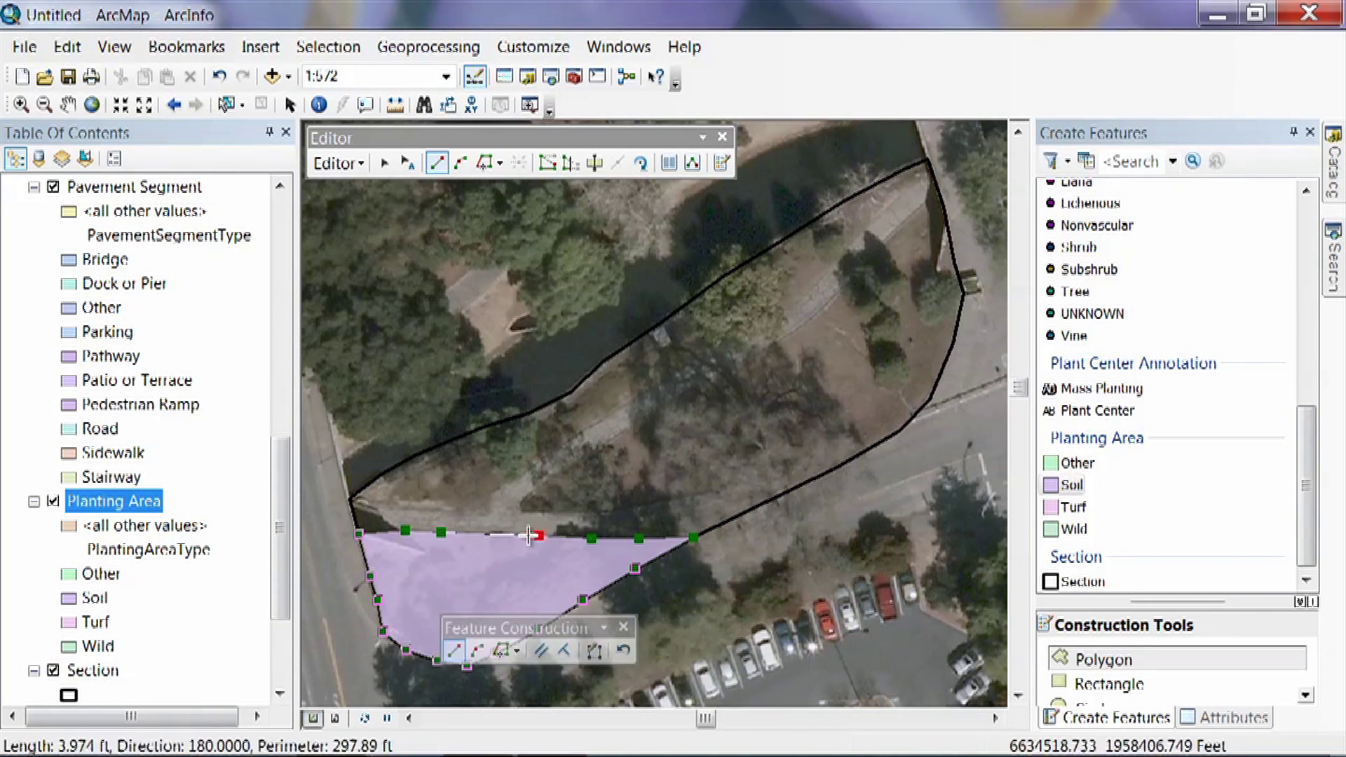
{"action": "double_click", "coordinate": [489, 535]}
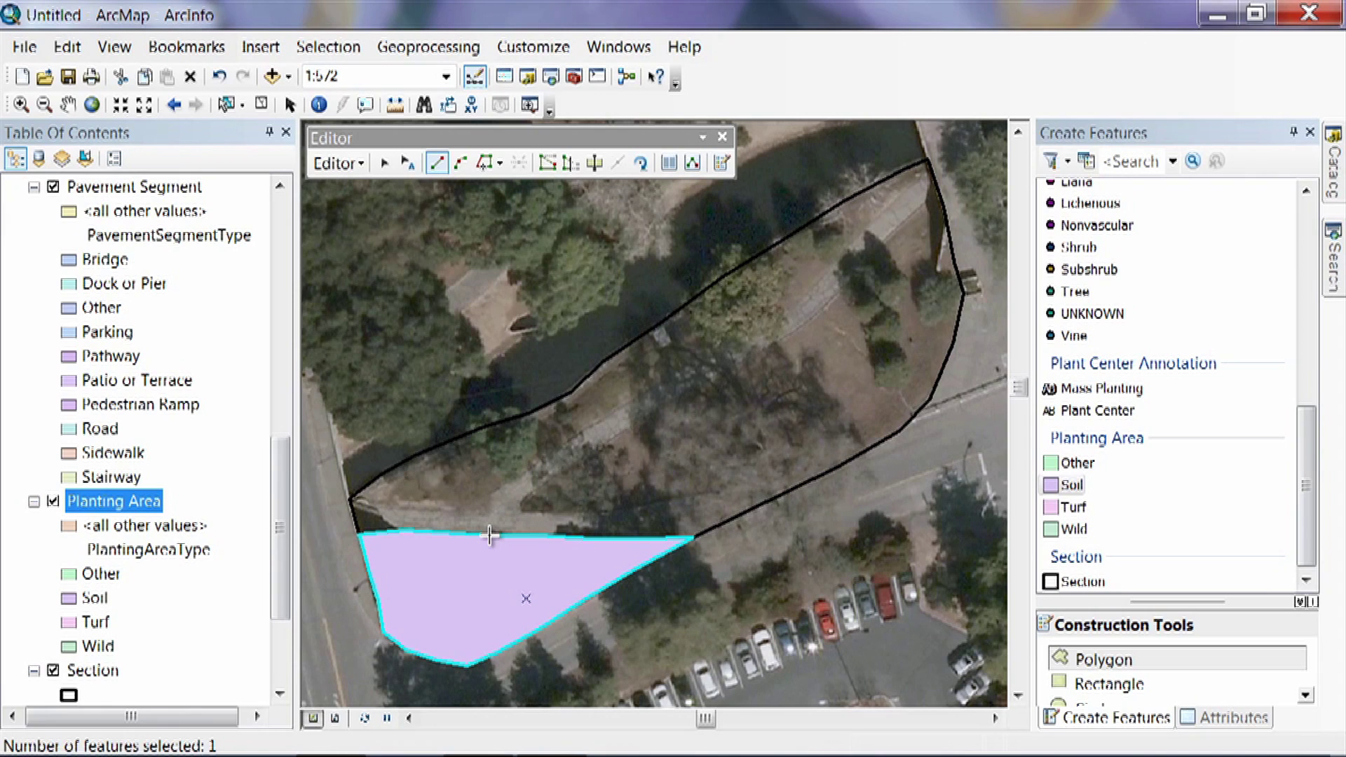
Enable 'Display the attributes dialog before storing new features' in the Editor options
{"action": "left_click", "coordinate": [359, 166]}
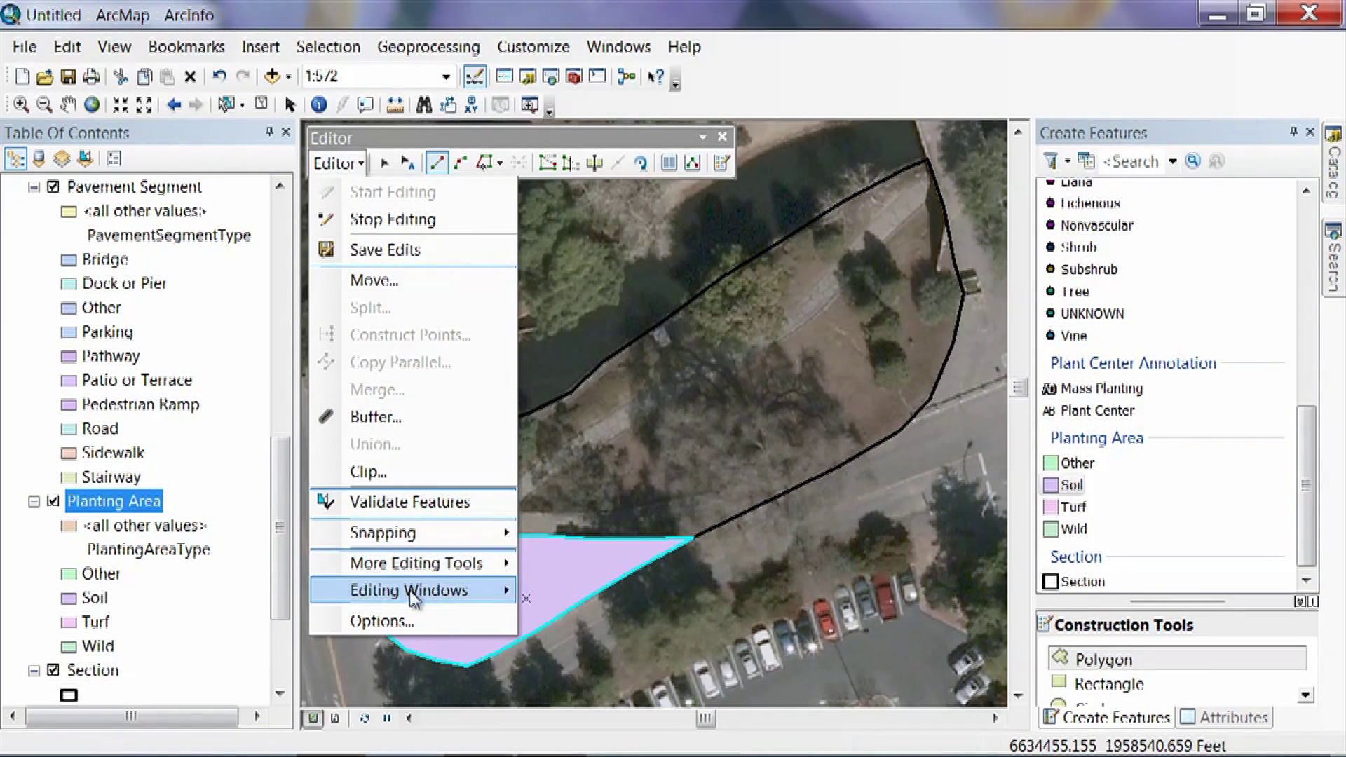
{"action": "left_click", "coordinate": [409, 623]}
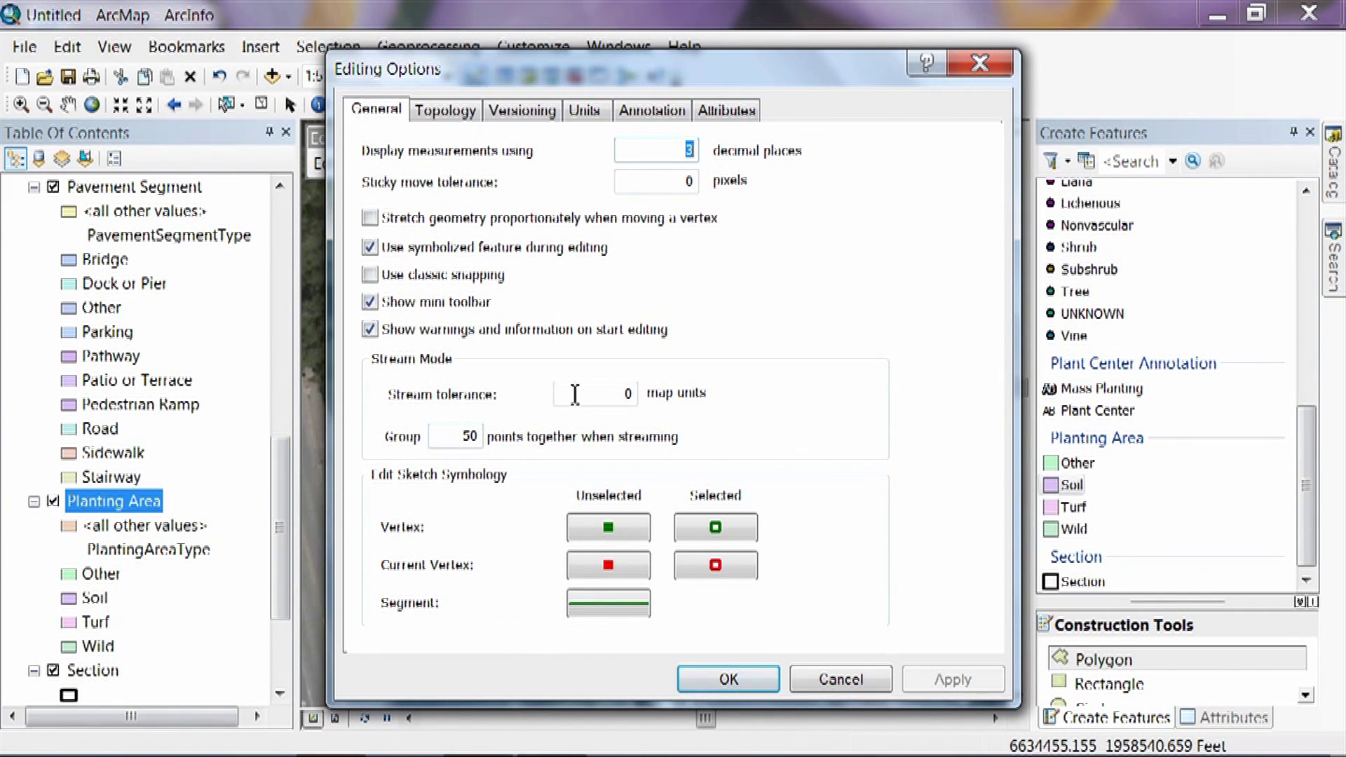
{"action": "left_click", "coordinate": [726, 116]}
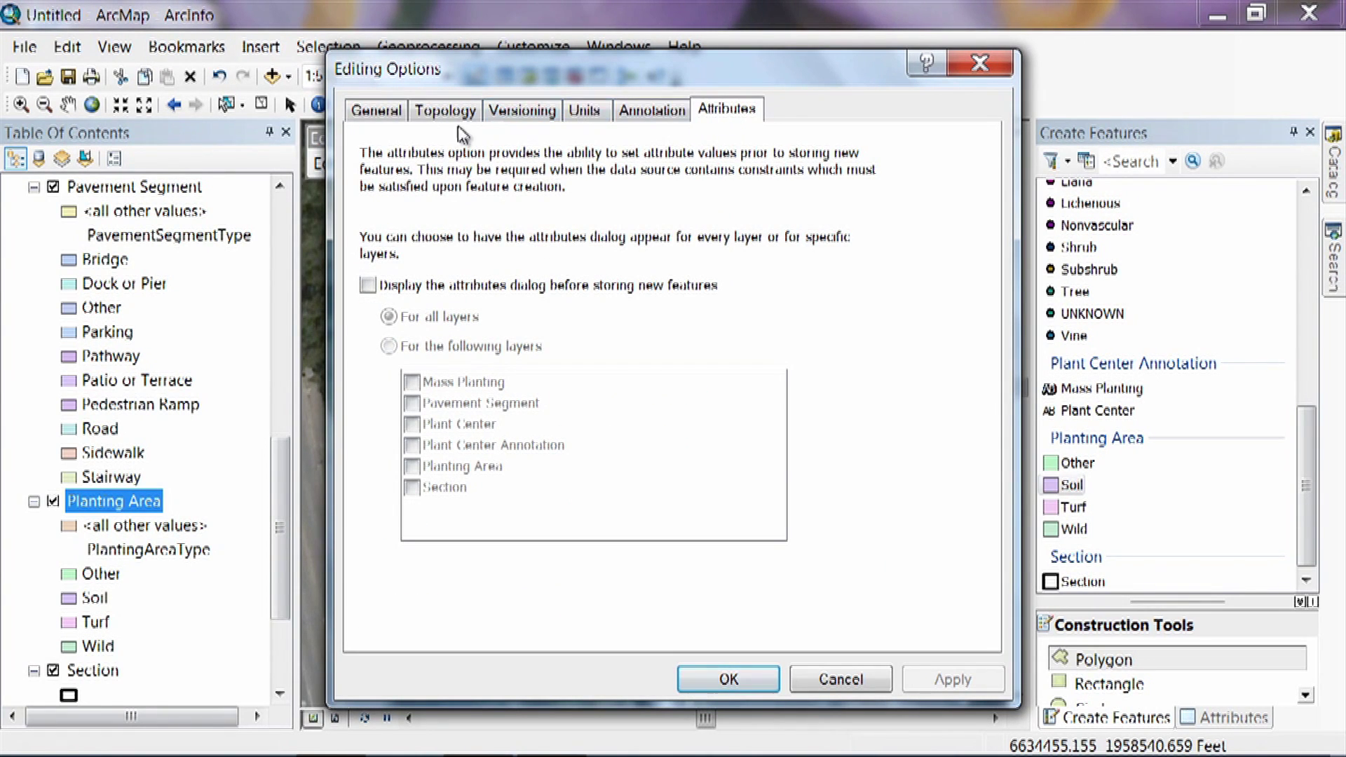
{"action": "left_click", "coordinate": [368, 286]}
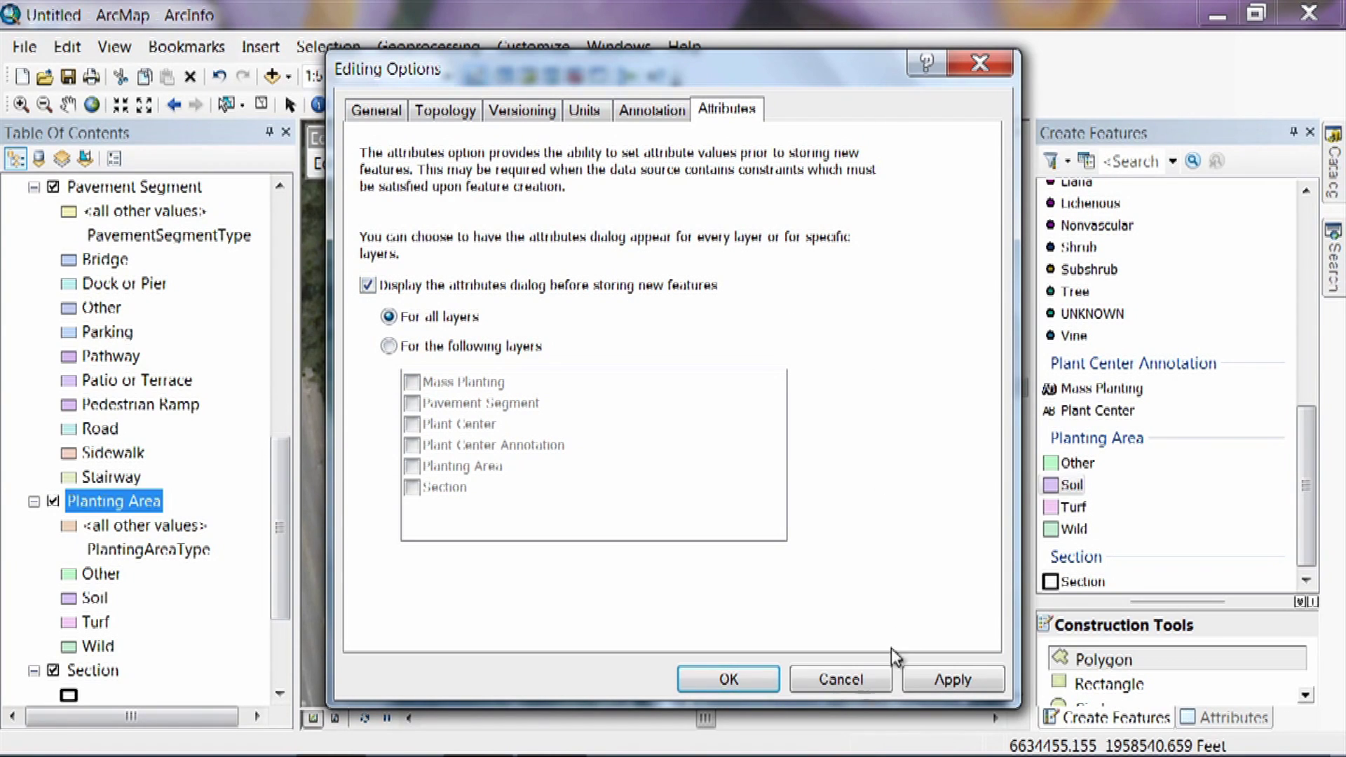
{"action": "left_click", "coordinate": [744, 685]}
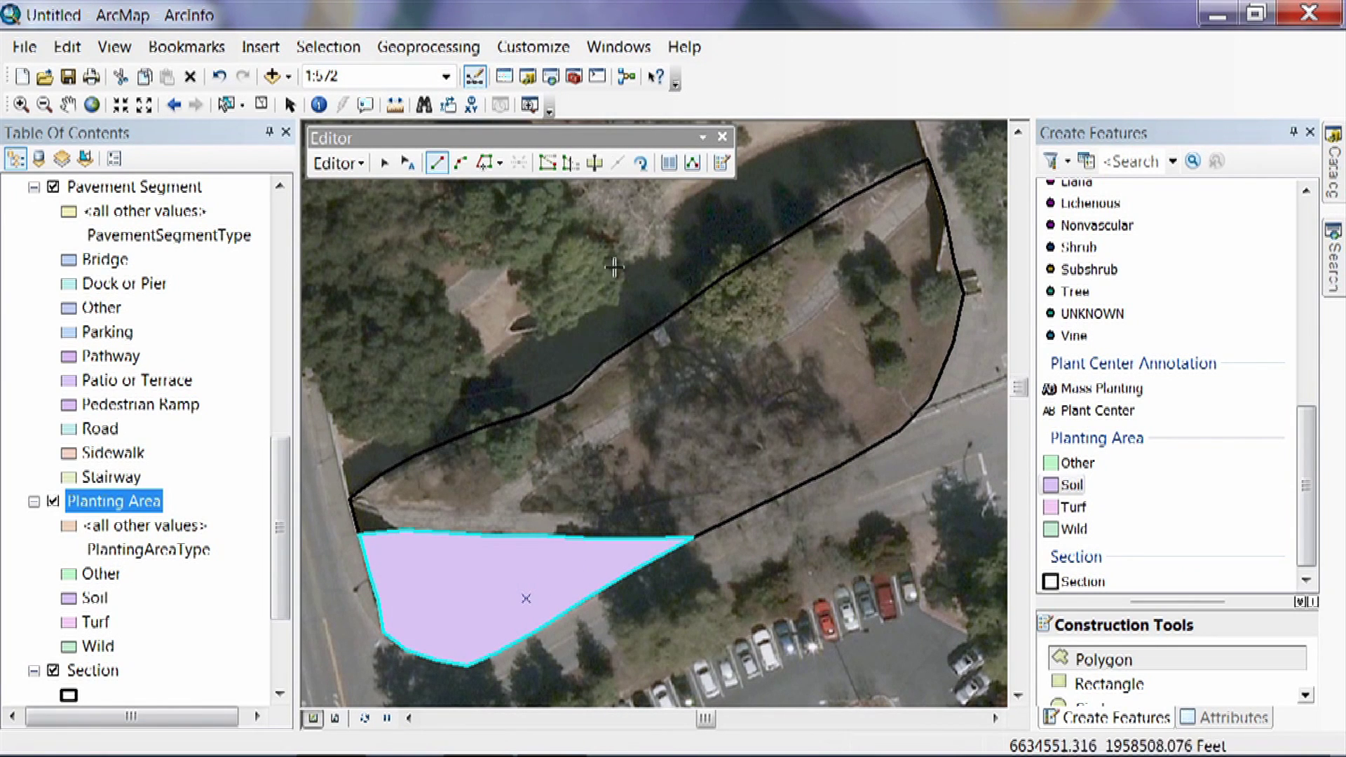
Enter Planting Area ID 1, name 'Southwest' and Section ID 1 for the Soil polygon
{"action": "left_click", "coordinate": [669, 164]}
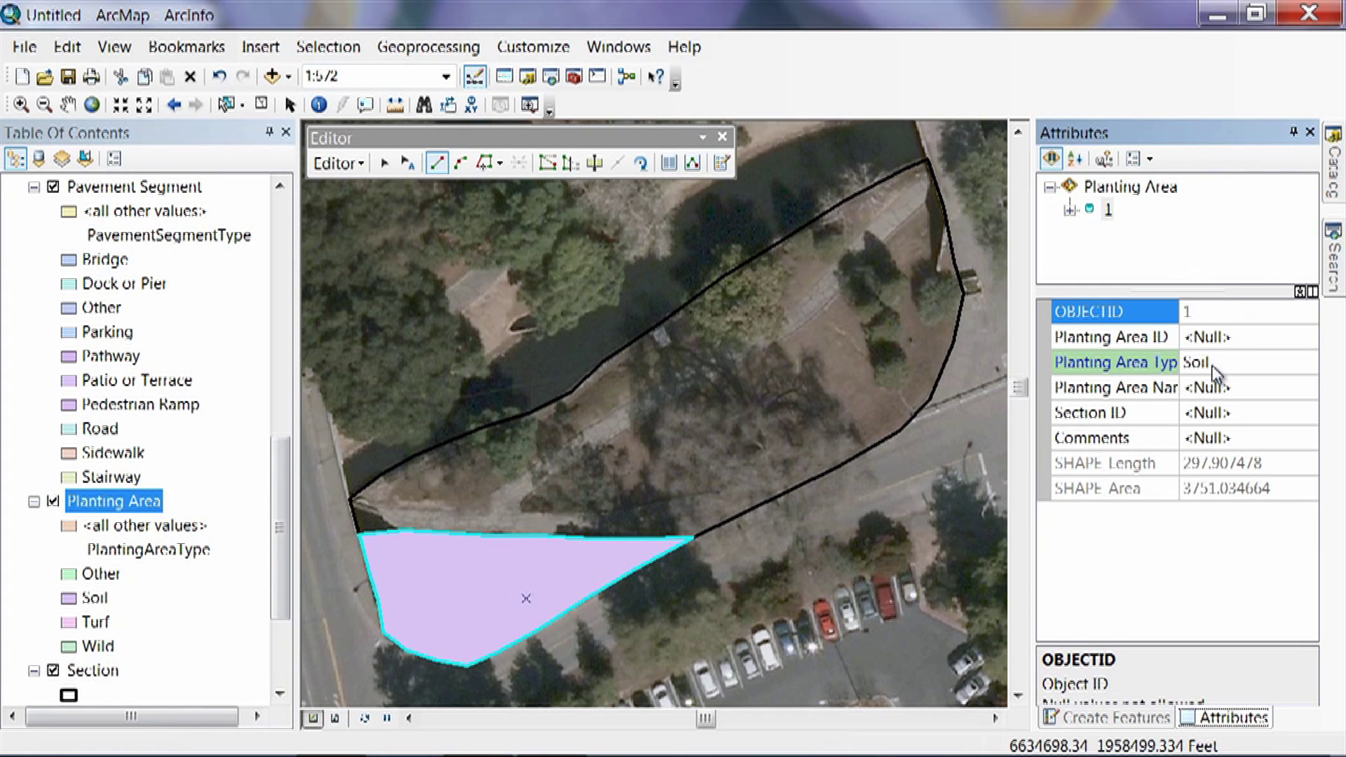
{"action": "left_click", "coordinate": [1234, 340]}
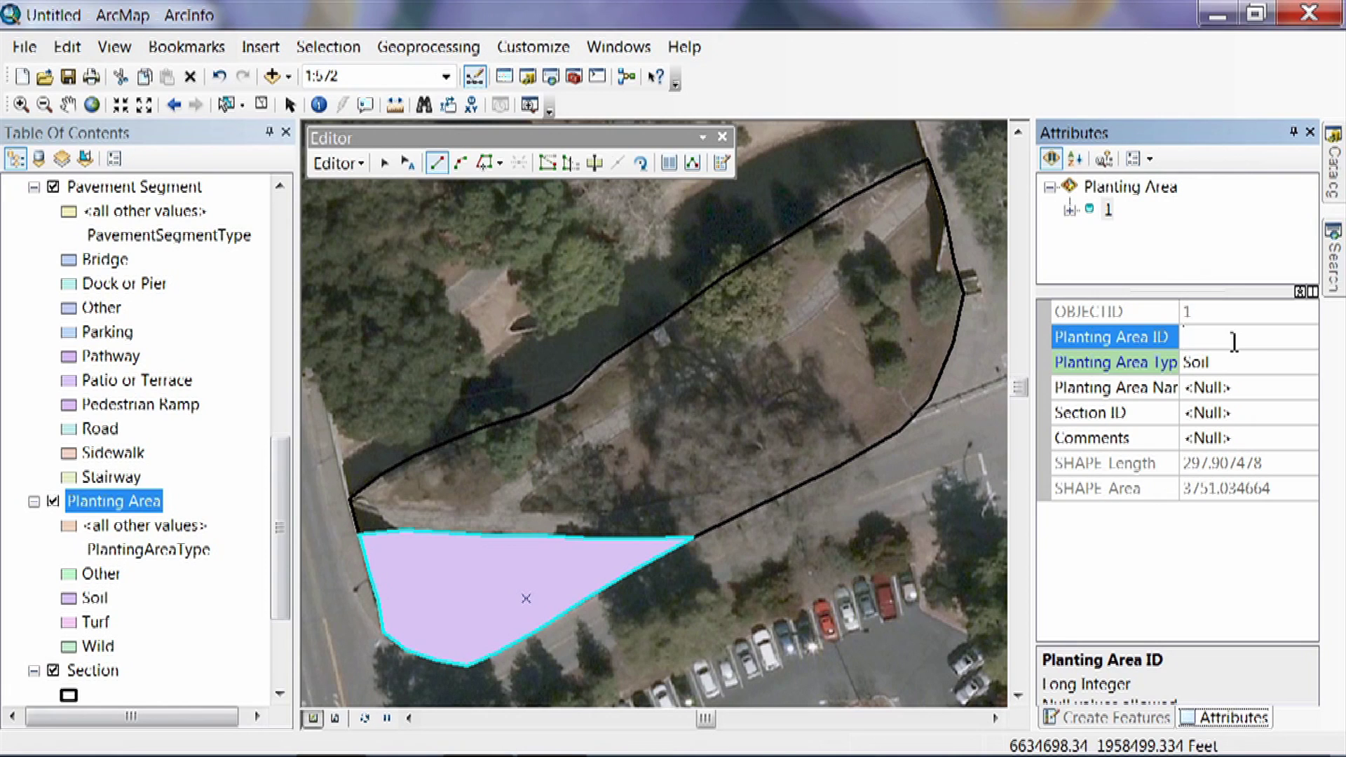
{"action": "type", "text": "1"}
{"action": "left_click", "coordinate": [1238, 387]}
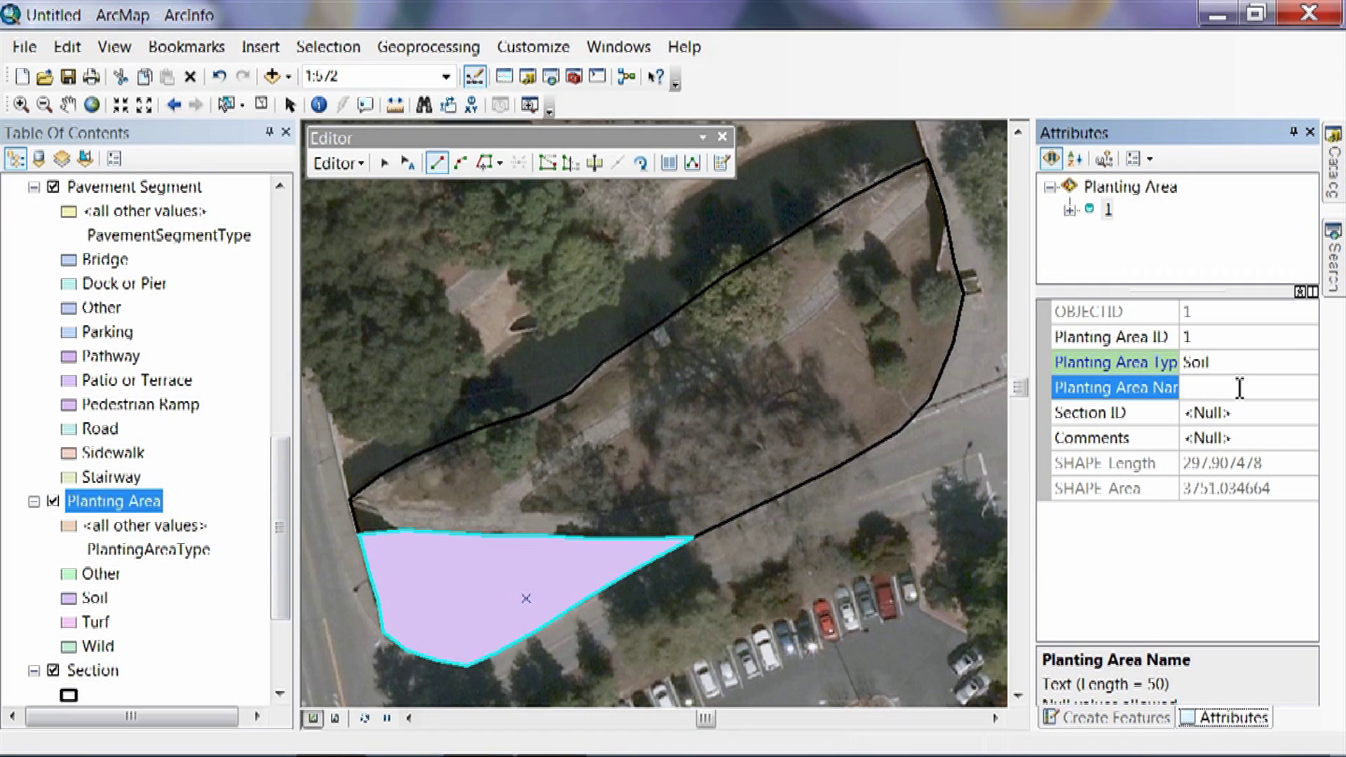
{"action": "type", "text": "Southwest"}
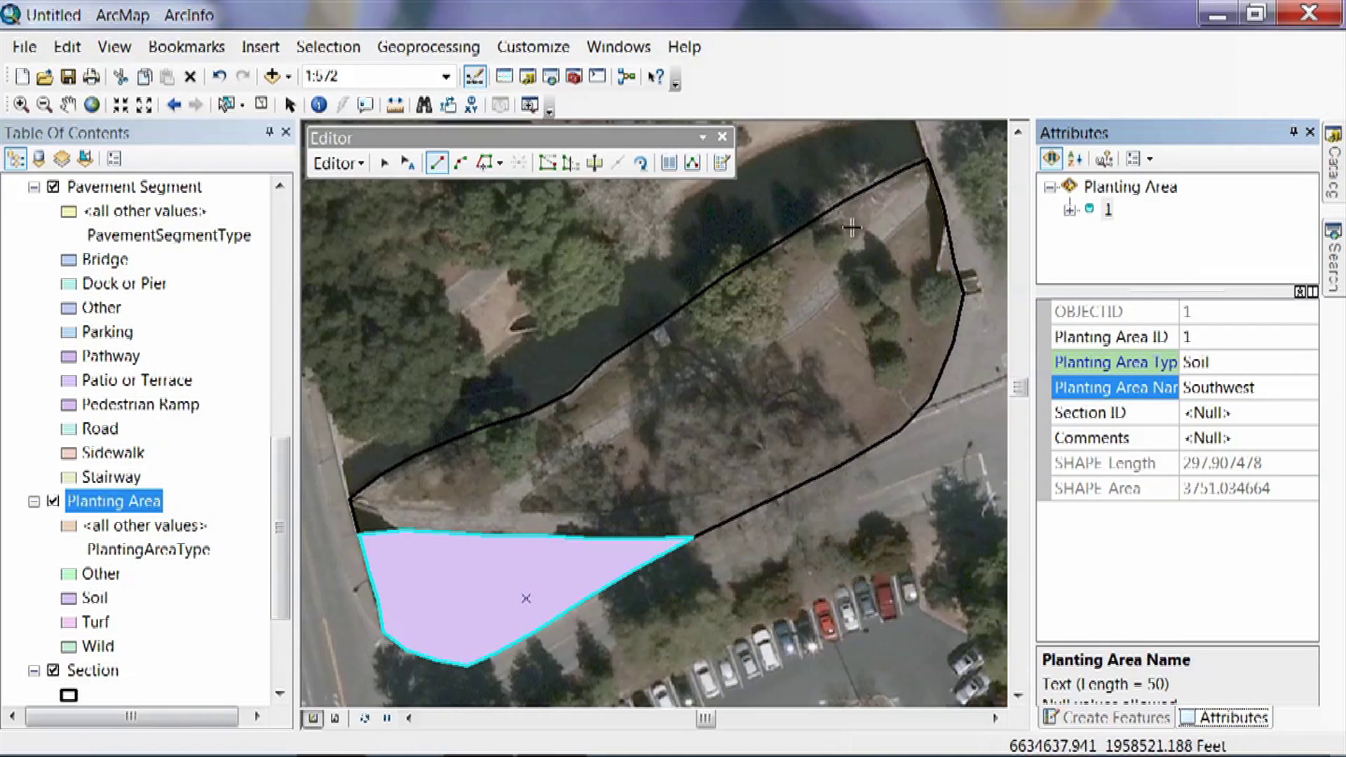
{"action": "left_click", "coordinate": [1224, 413]}
{"action": "type", "text": "1"}
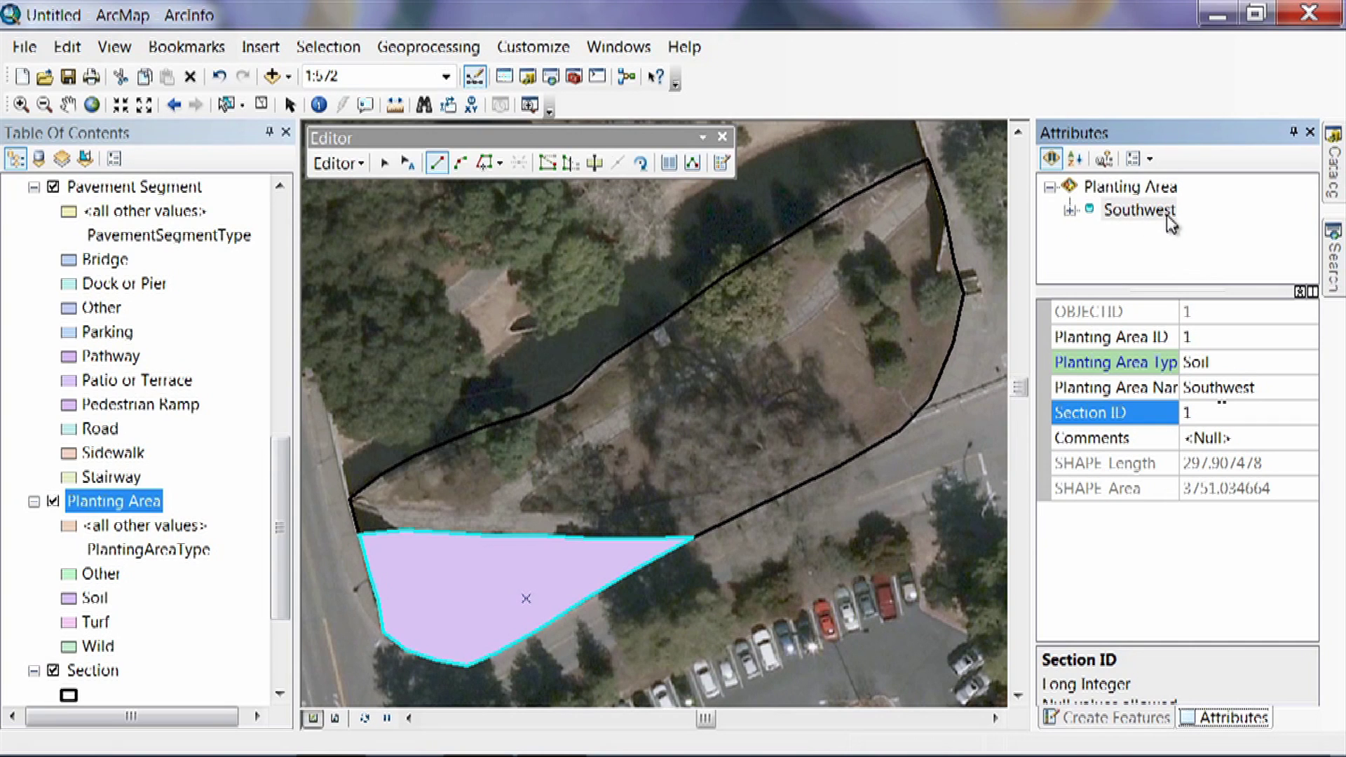
Inspect and flash the related South Ericaceae section record, collapse it, and return to Create Features
{"action": "left_click", "coordinate": [1071, 209]}
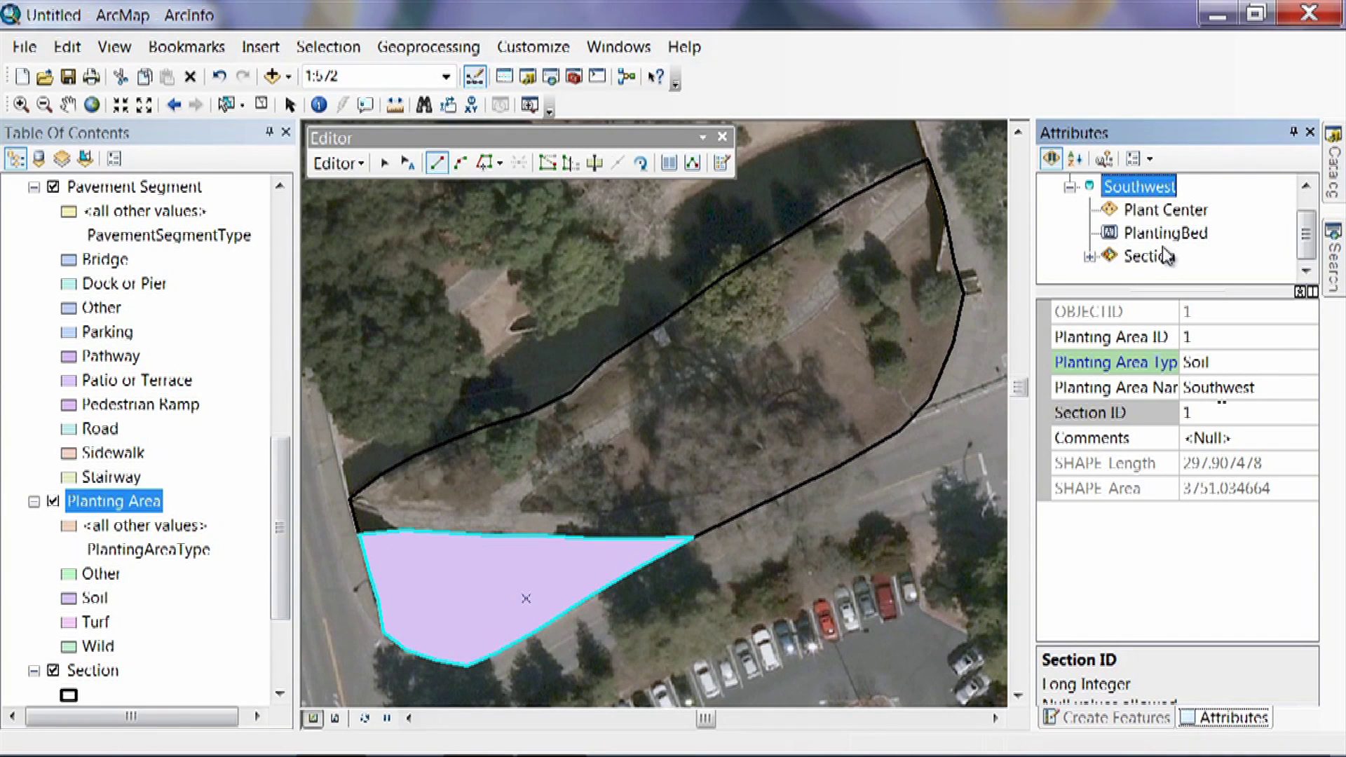
{"action": "left_click", "coordinate": [1089, 258]}
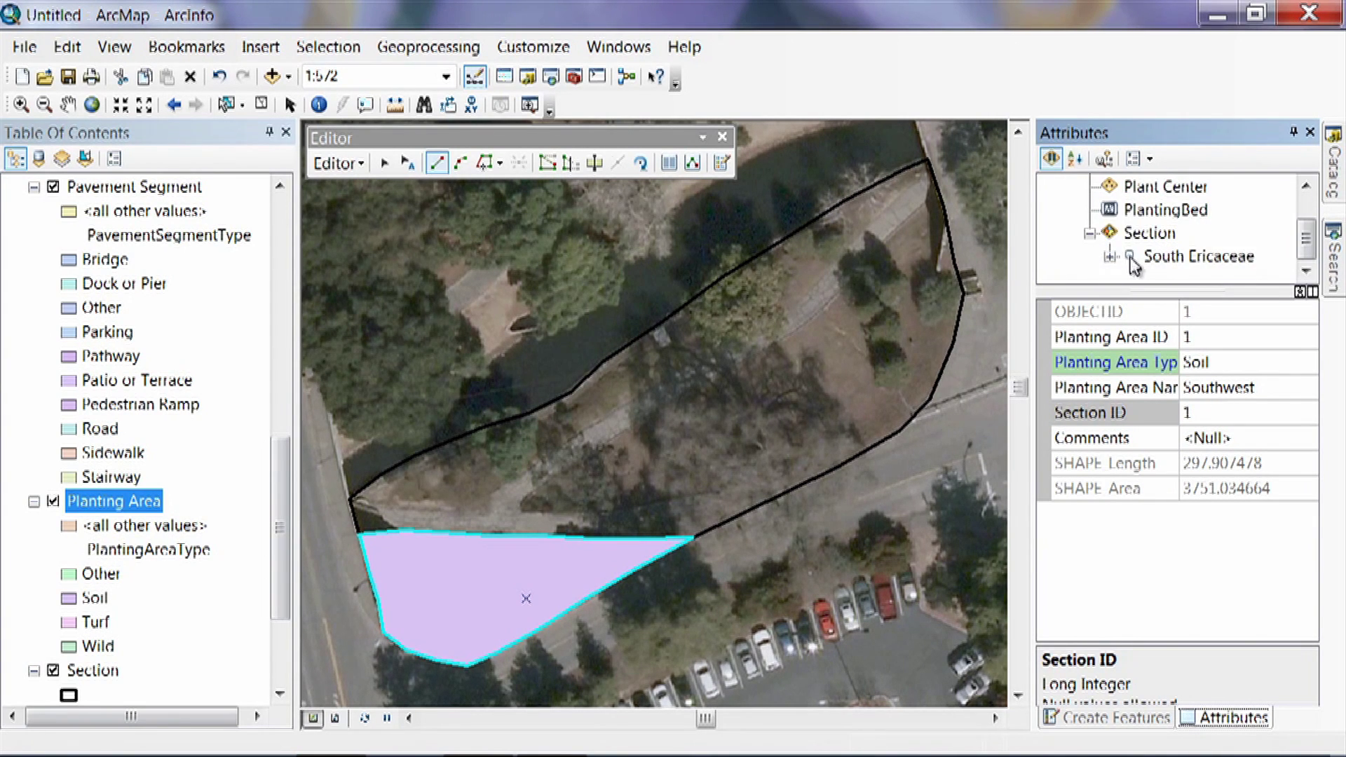
{"action": "left_click", "coordinate": [1168, 260]}
{"action": "left_click", "coordinate": [1168, 260]}
{"action": "left_click", "coordinate": [1163, 265]}
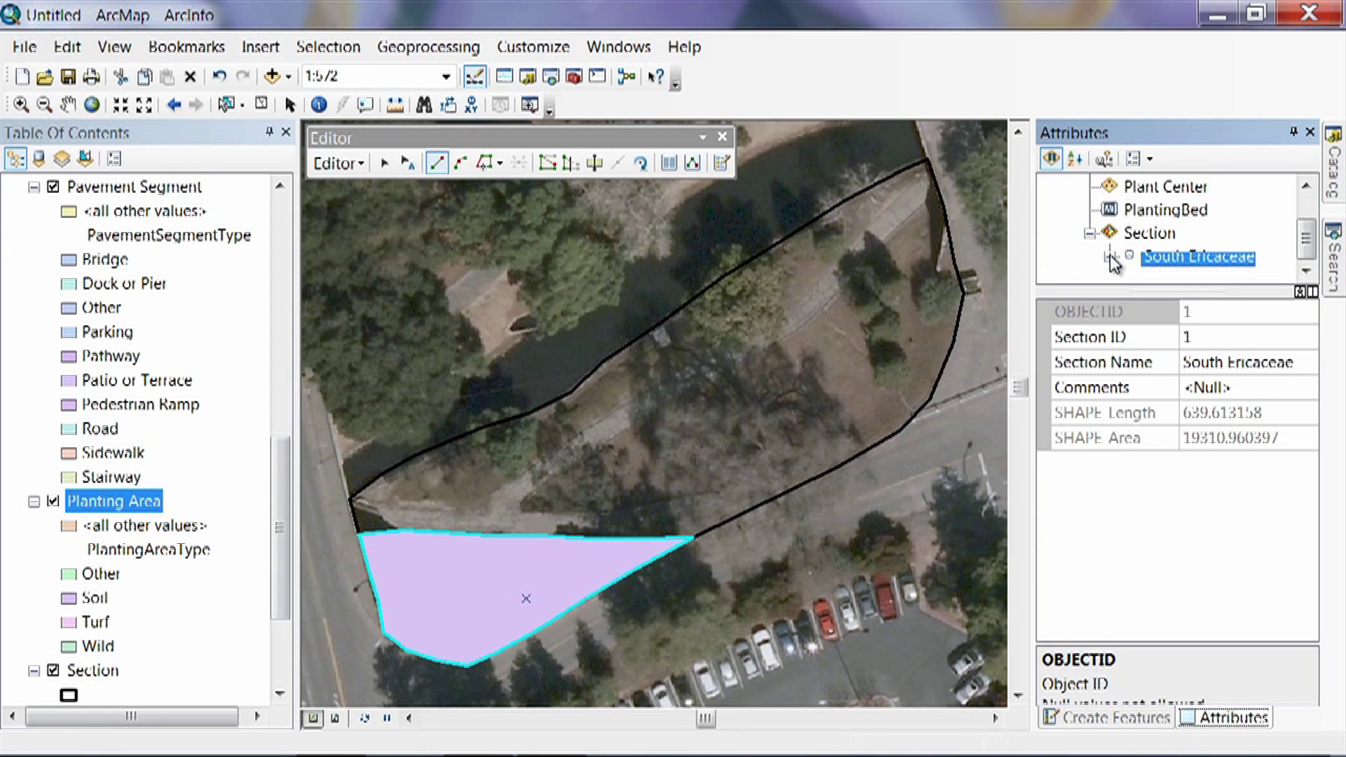
{"action": "left_click", "coordinate": [1109, 256]}
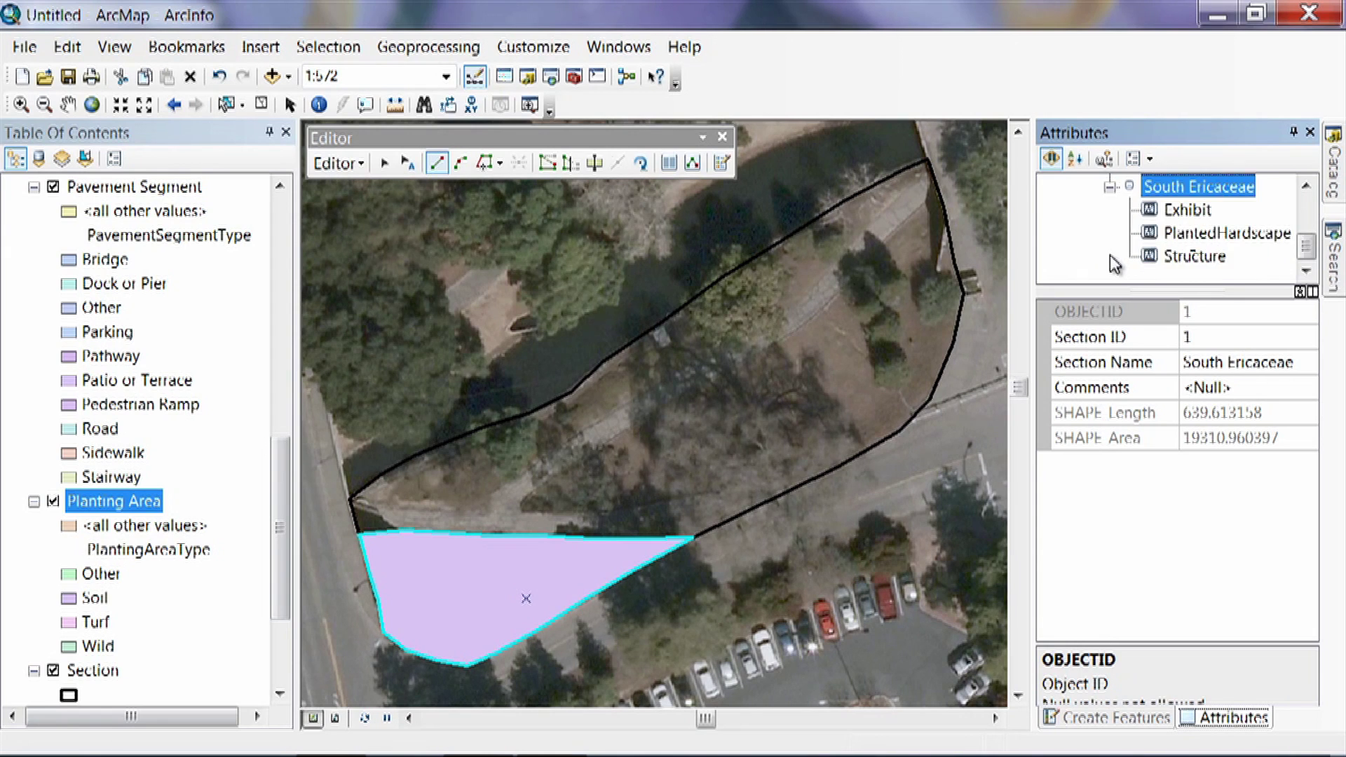
{"action": "left_click", "coordinate": [1111, 190]}
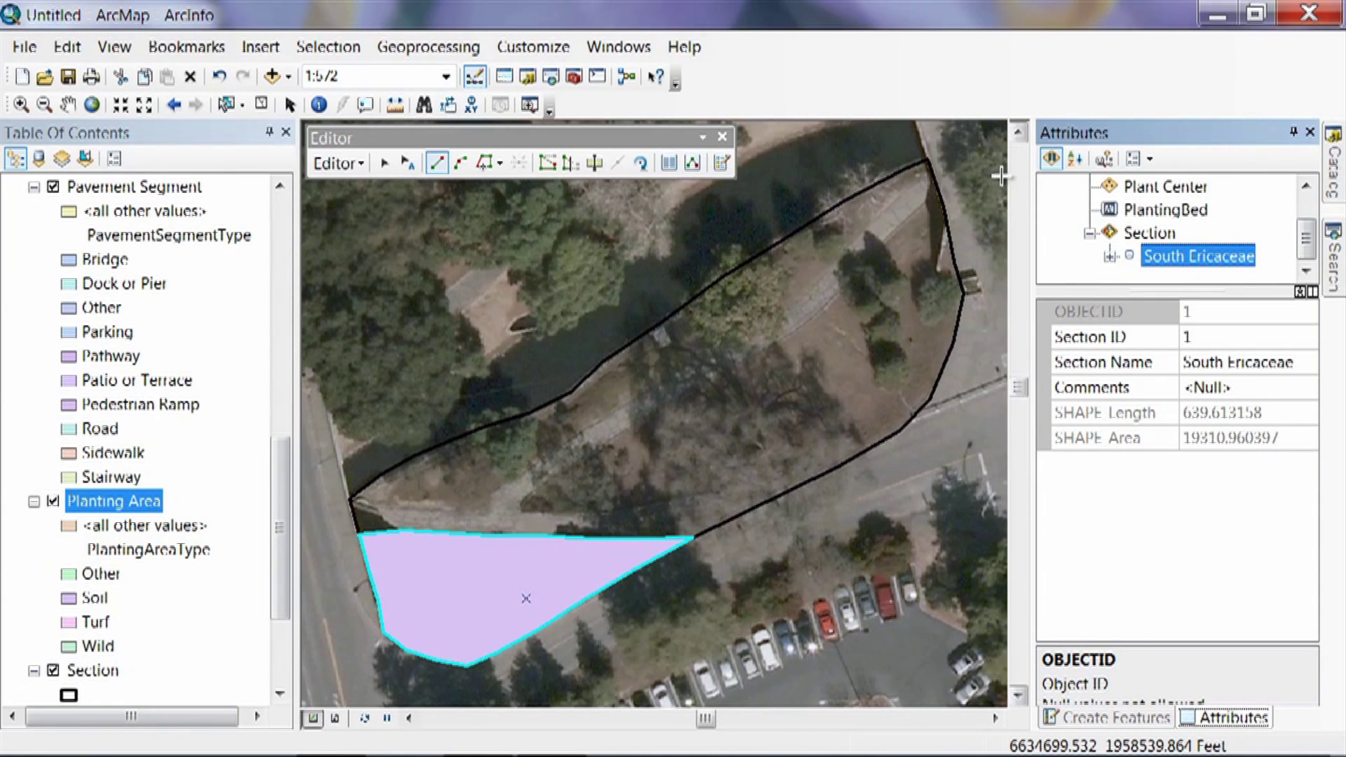
{"action": "left_click", "coordinate": [720, 165]}
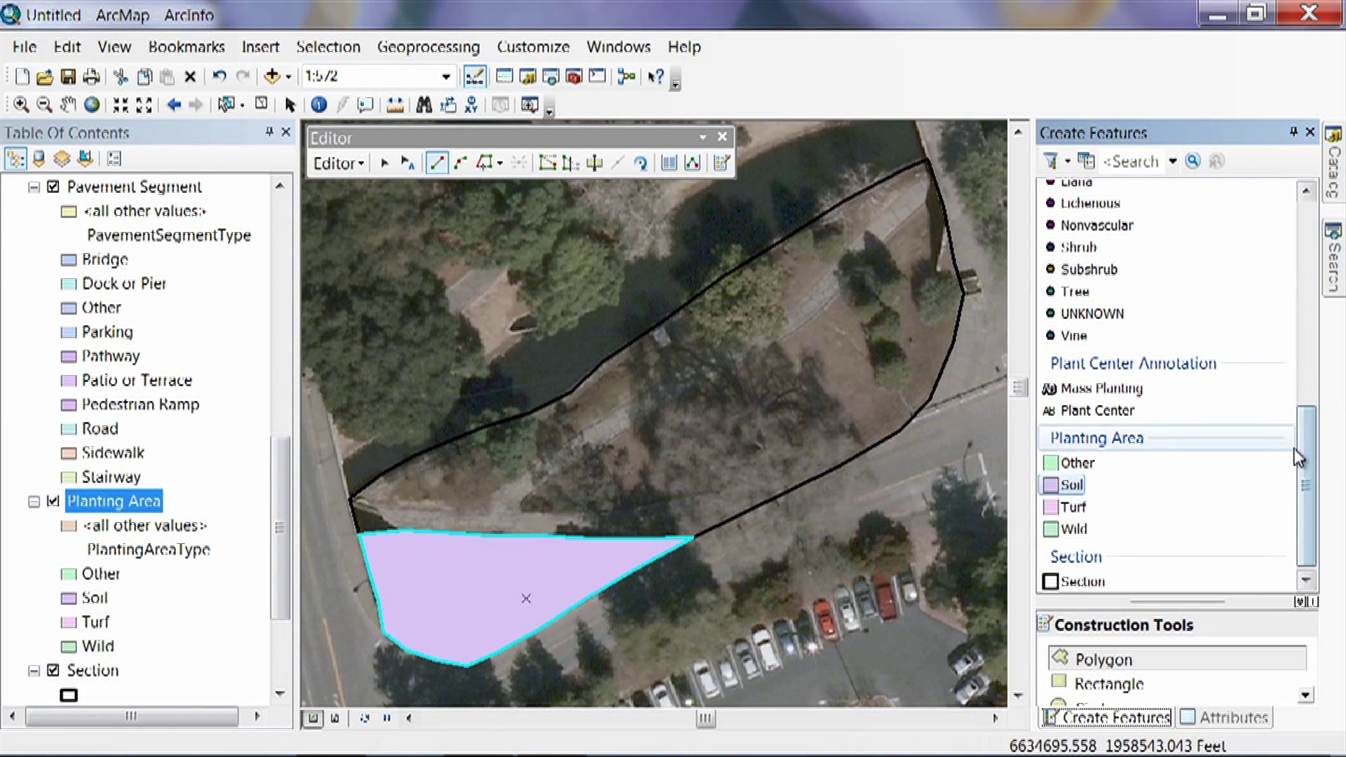
Pick the Soil planting-area template and discard the trial one-vertex sketch
{"action": "left_click", "coordinate": [1049, 490]}
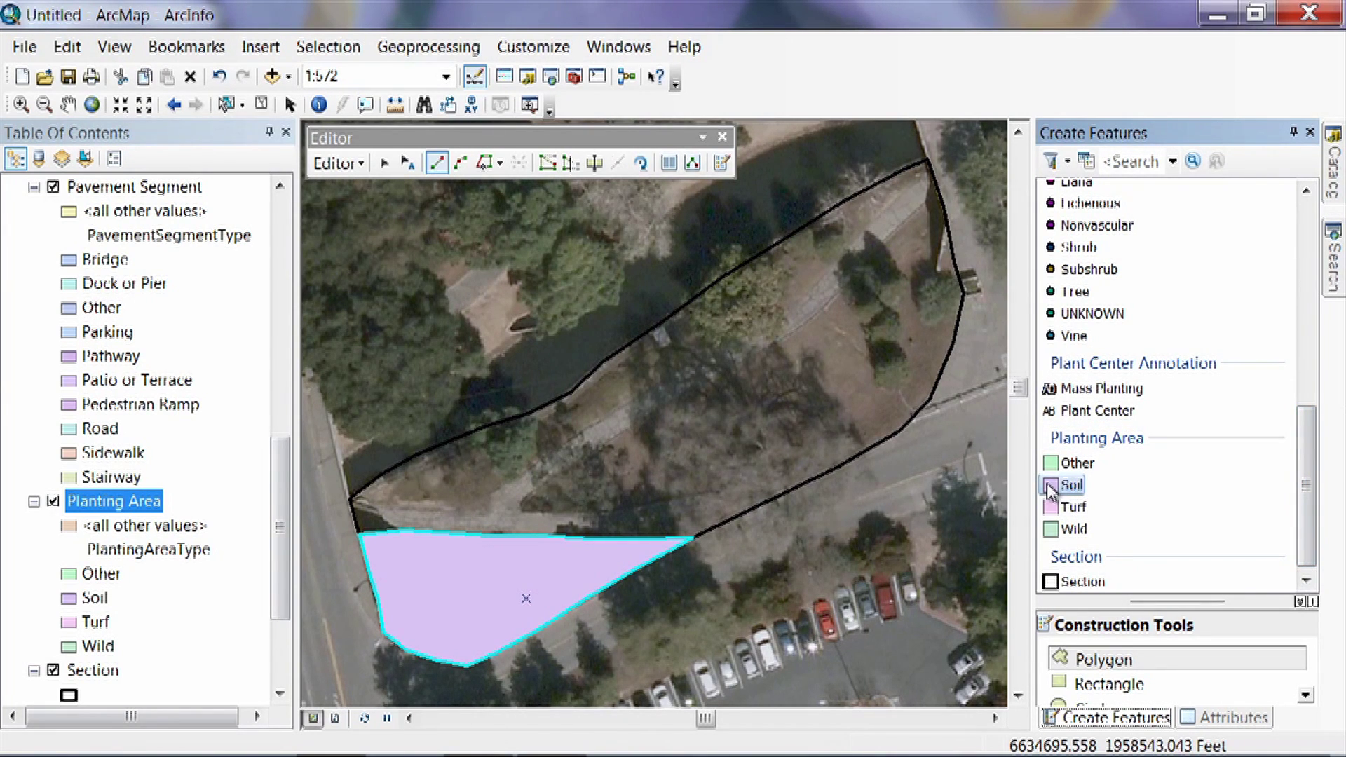
{"action": "left_click", "coordinate": [754, 456]}
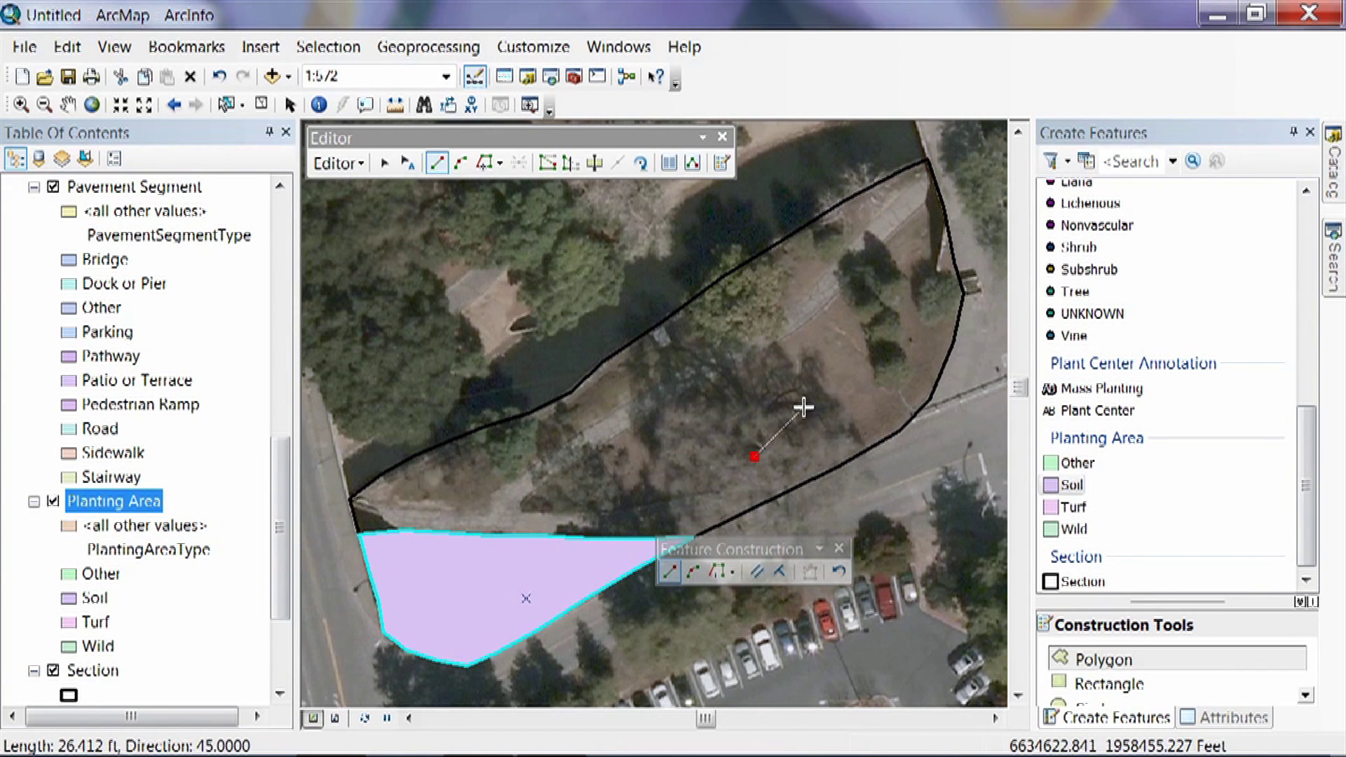
{"action": "right_click", "coordinate": [754, 456]}
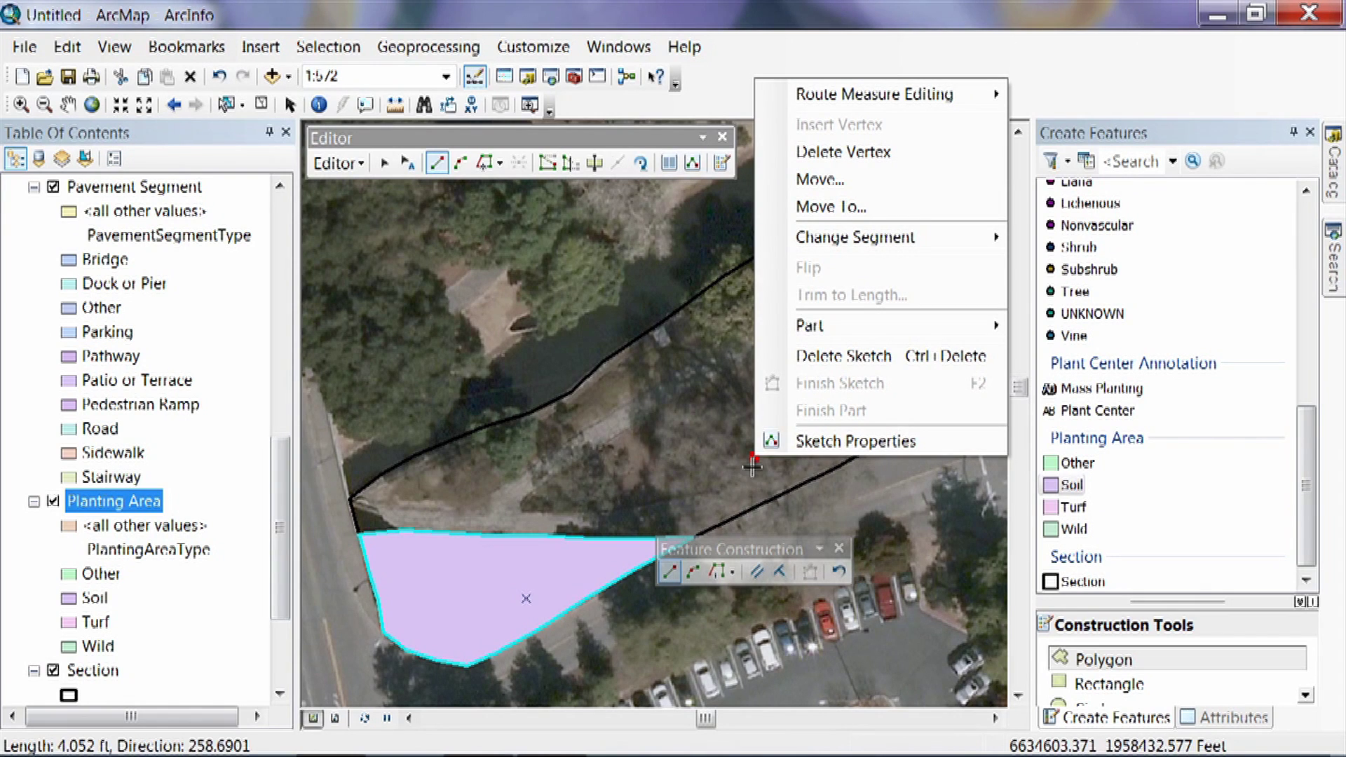
{"action": "left_click", "coordinate": [869, 361]}
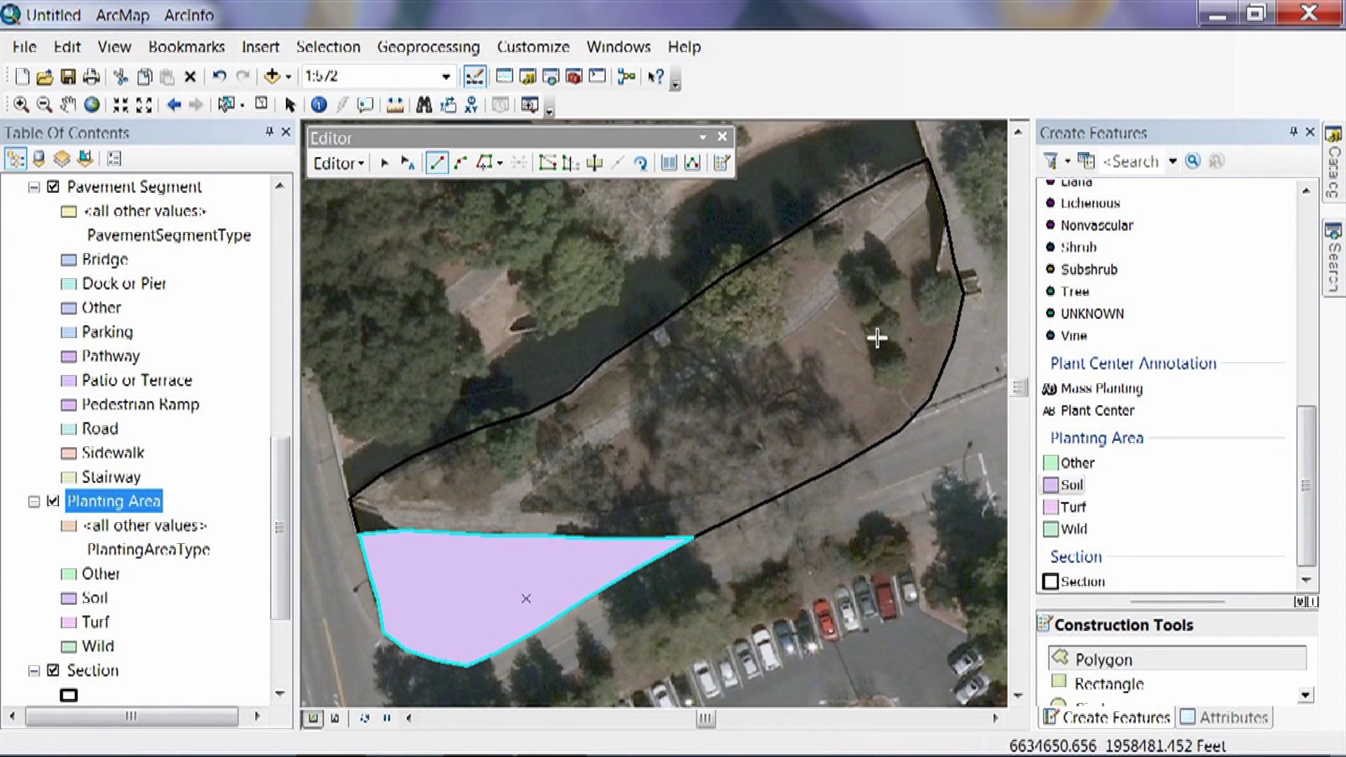
Trace the wedge's northern edge from the Section's northeast corner to the narrow western tip
{"action": "left_click", "coordinate": [942, 193]}
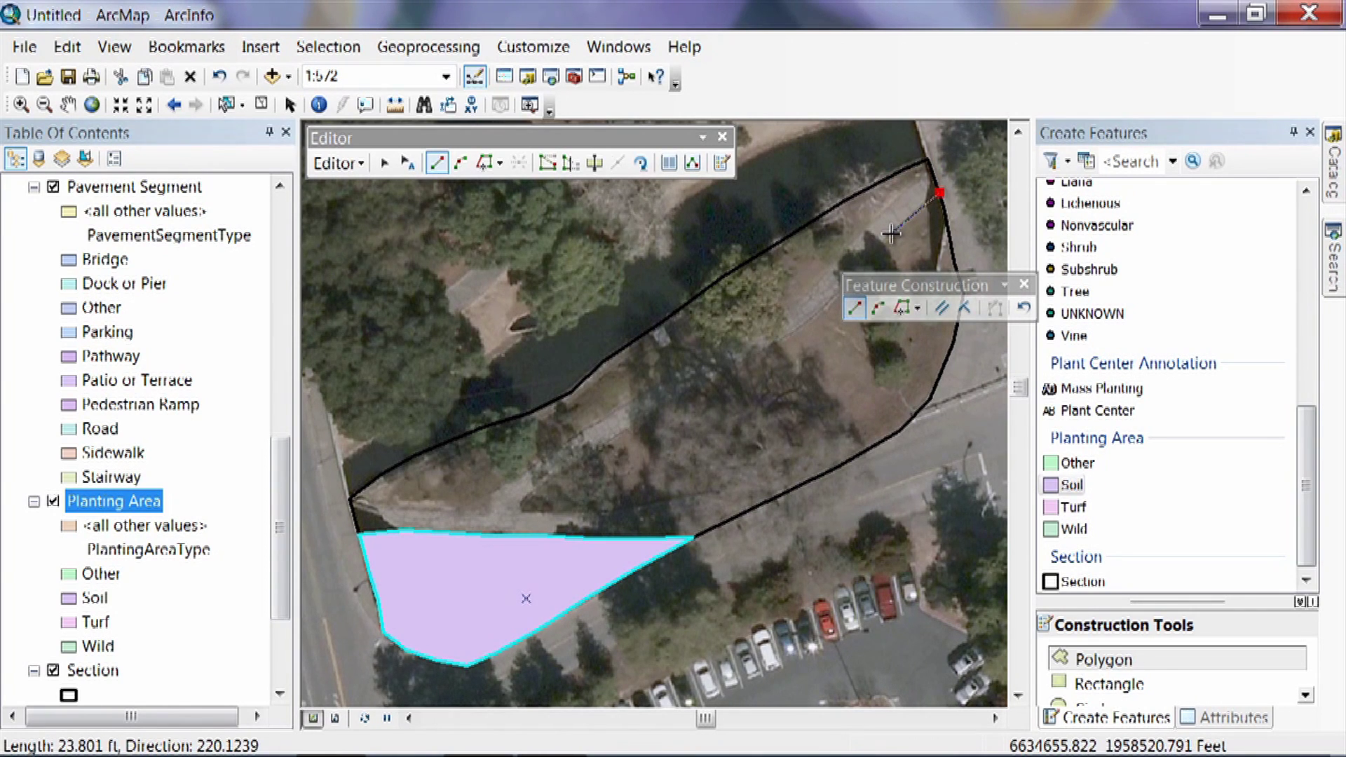
{"action": "left_click", "coordinate": [890, 234]}
{"action": "left_click", "coordinate": [863, 271]}
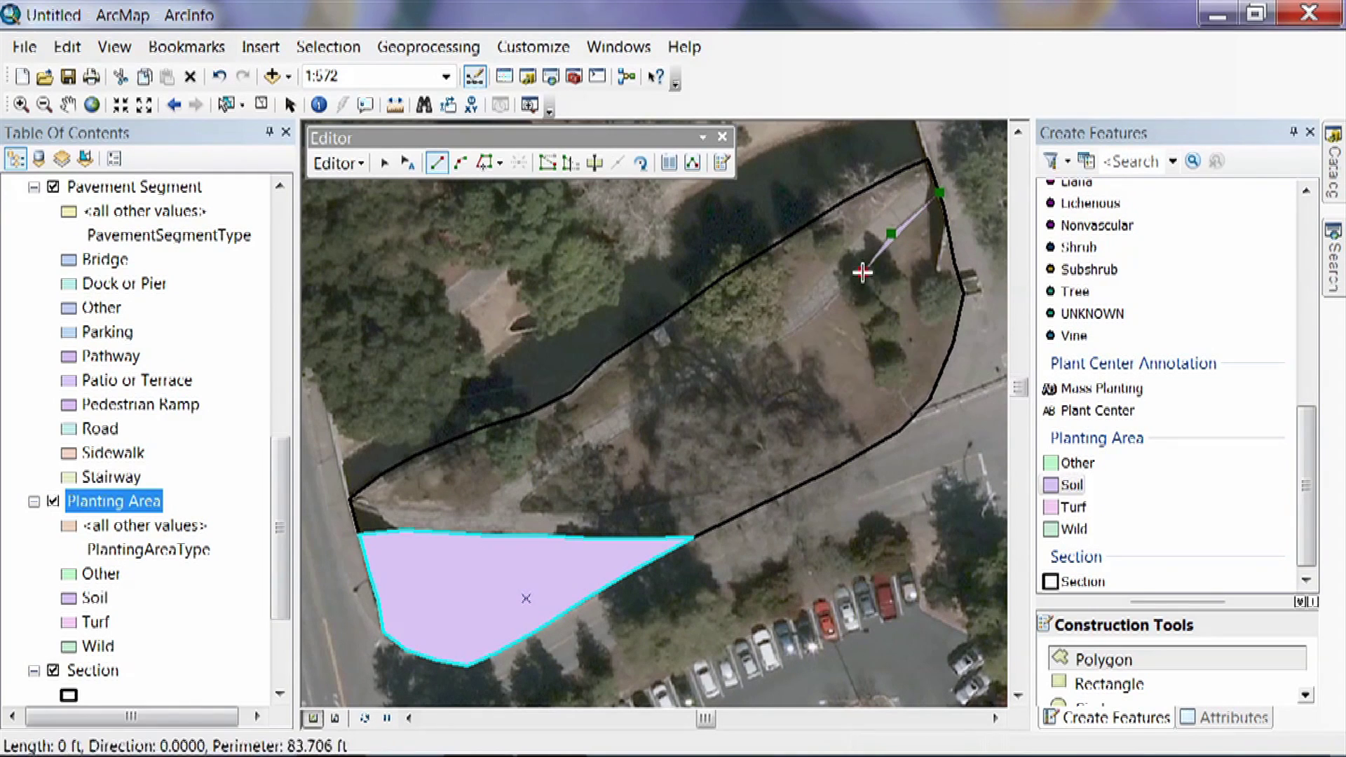
{"action": "left_click", "coordinate": [814, 317]}
{"action": "left_click", "coordinate": [770, 346]}
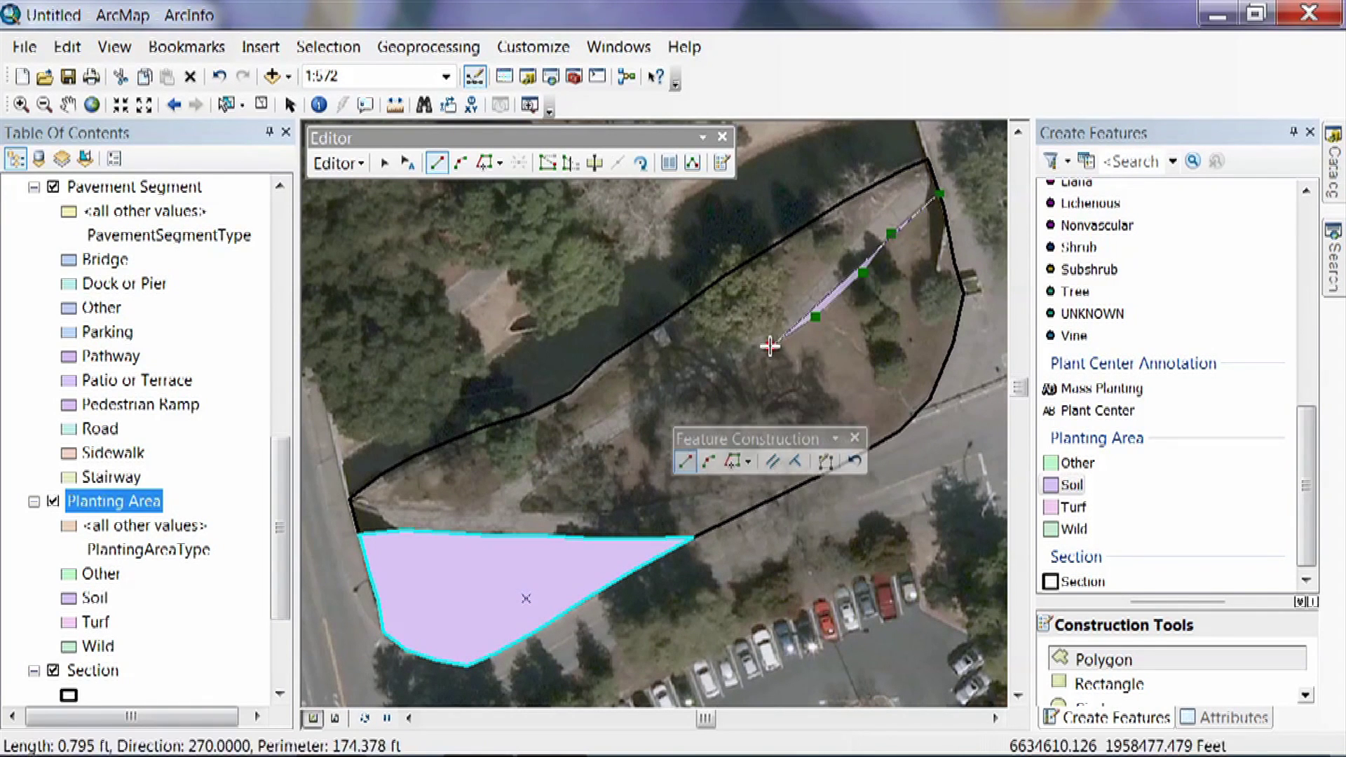
{"action": "left_click", "coordinate": [696, 384]}
{"action": "left_click", "coordinate": [650, 413]}
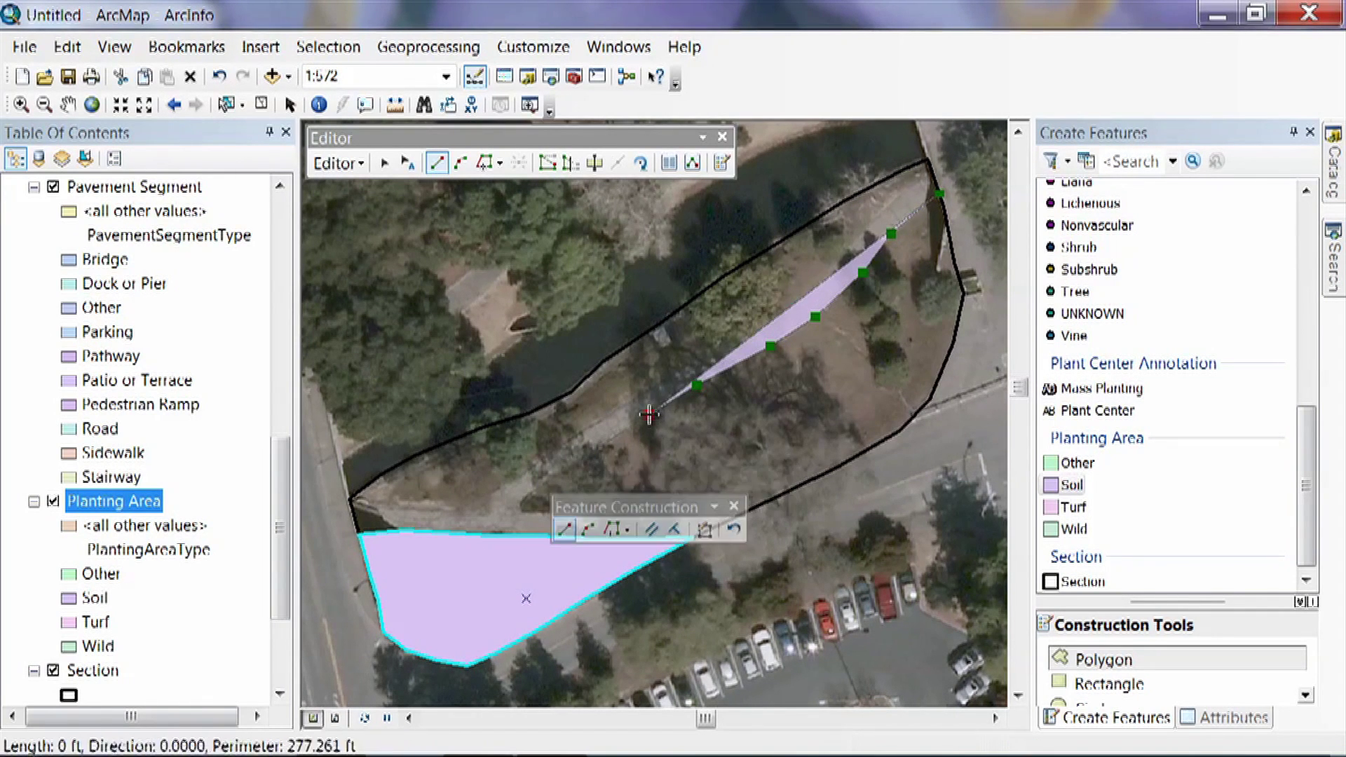
{"action": "left_click", "coordinate": [594, 453]}
{"action": "left_click", "coordinate": [552, 477]}
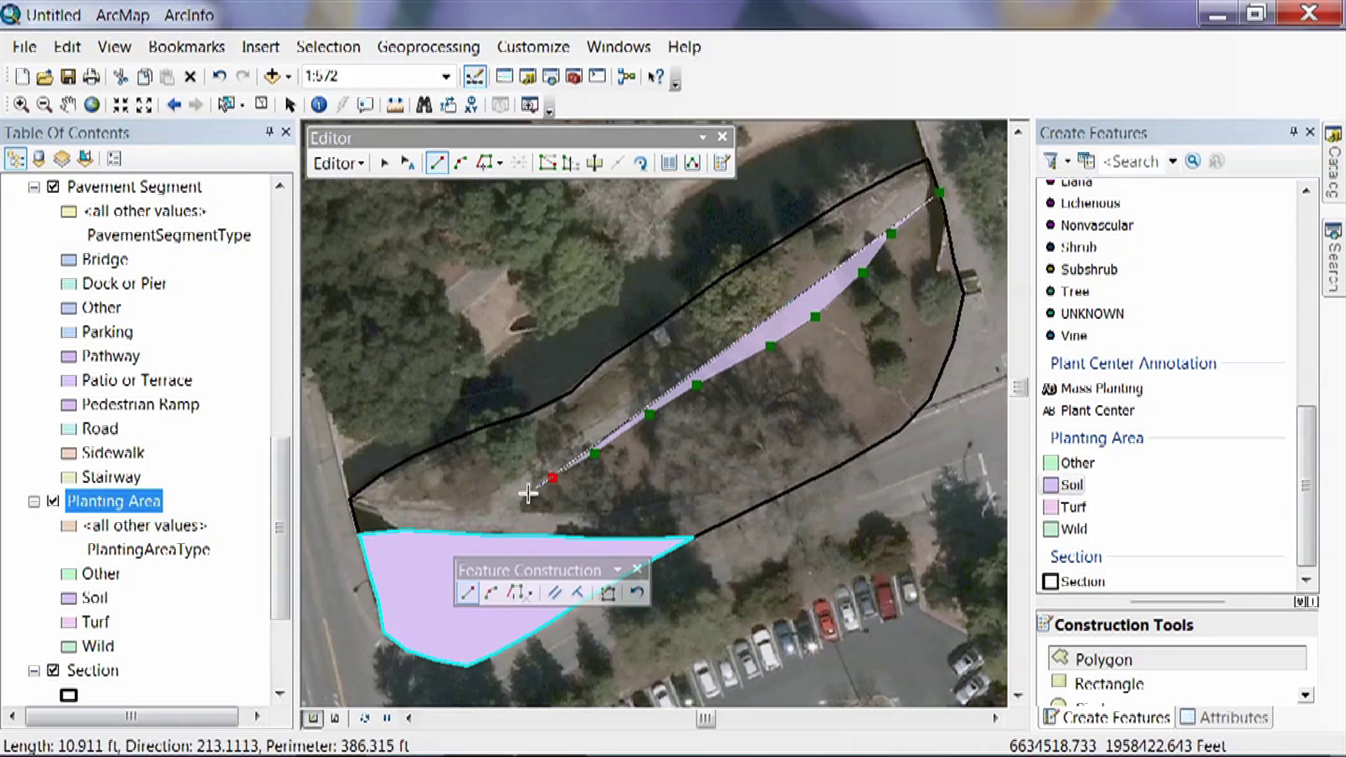
{"action": "left_click", "coordinate": [526, 495]}
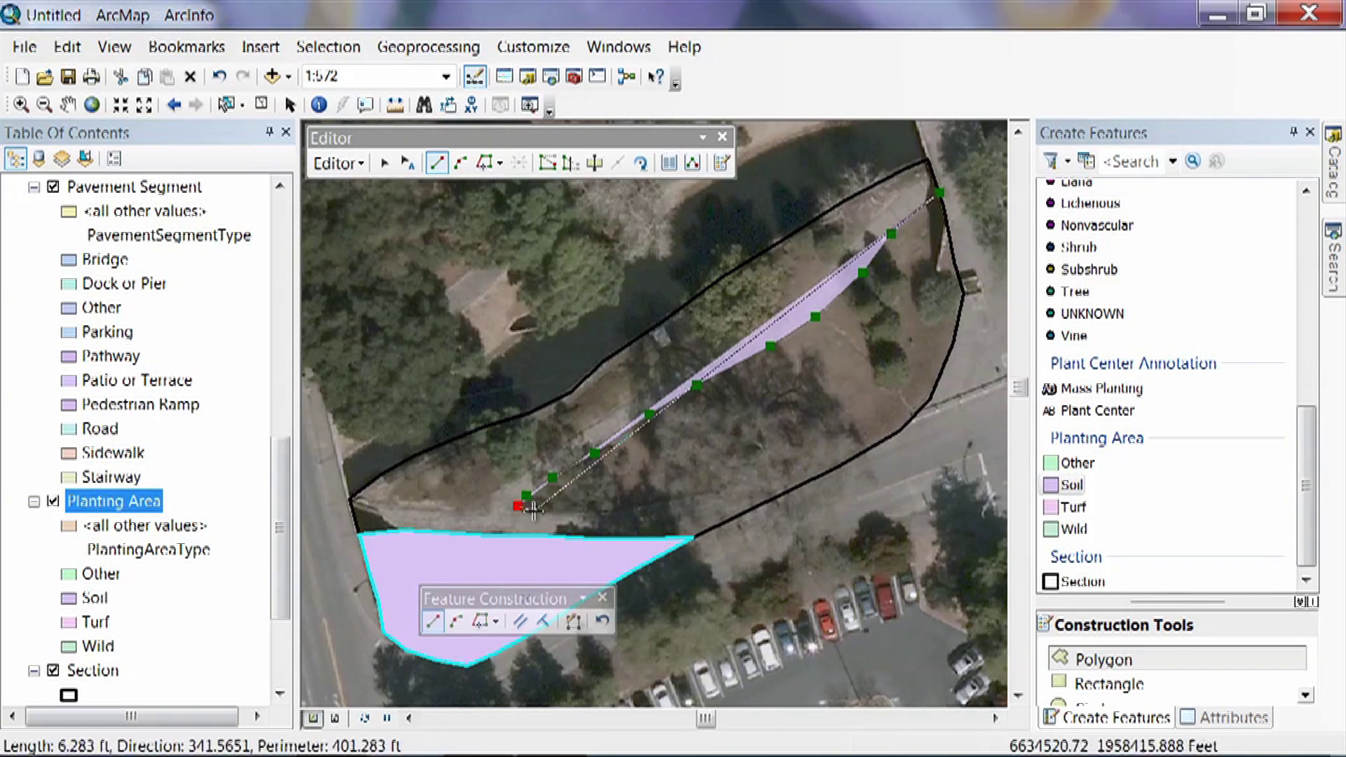
{"action": "left_click", "coordinate": [518, 505]}
Trace the southern edge east, follow the Section boundary up the east side, and finish the polygon
{"action": "left_click", "coordinate": [539, 511]}
{"action": "left_click", "coordinate": [582, 511]}
{"action": "left_click", "coordinate": [618, 508]}
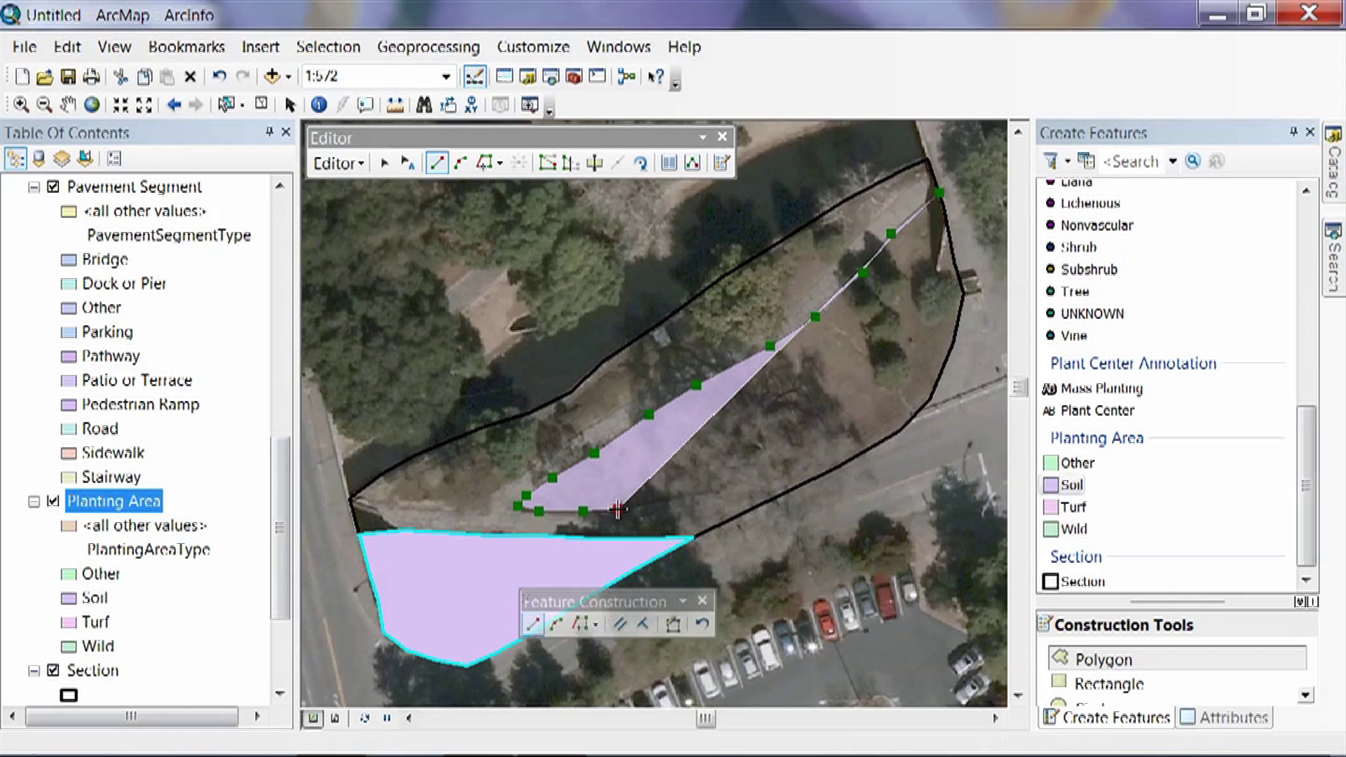
{"action": "left_click", "coordinate": [670, 498]}
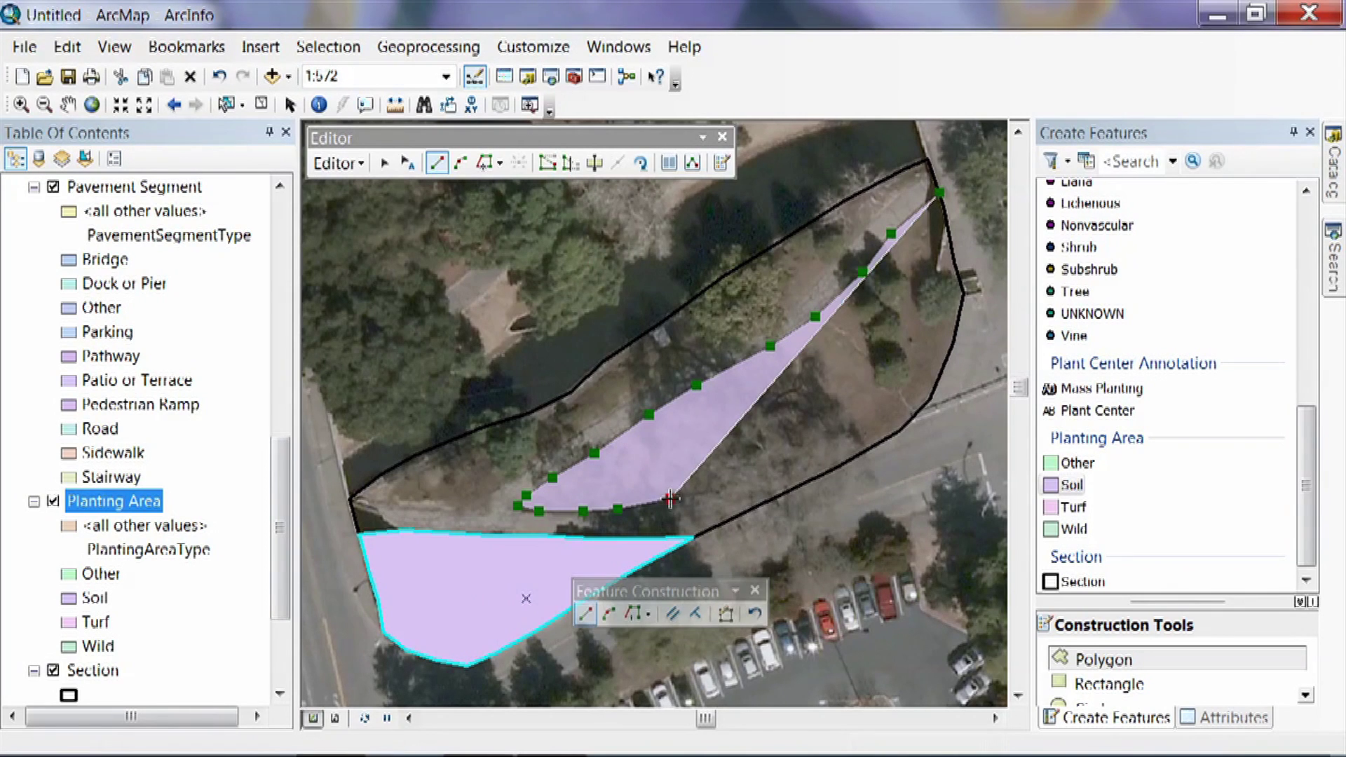
{"action": "left_click", "coordinate": [728, 487]}
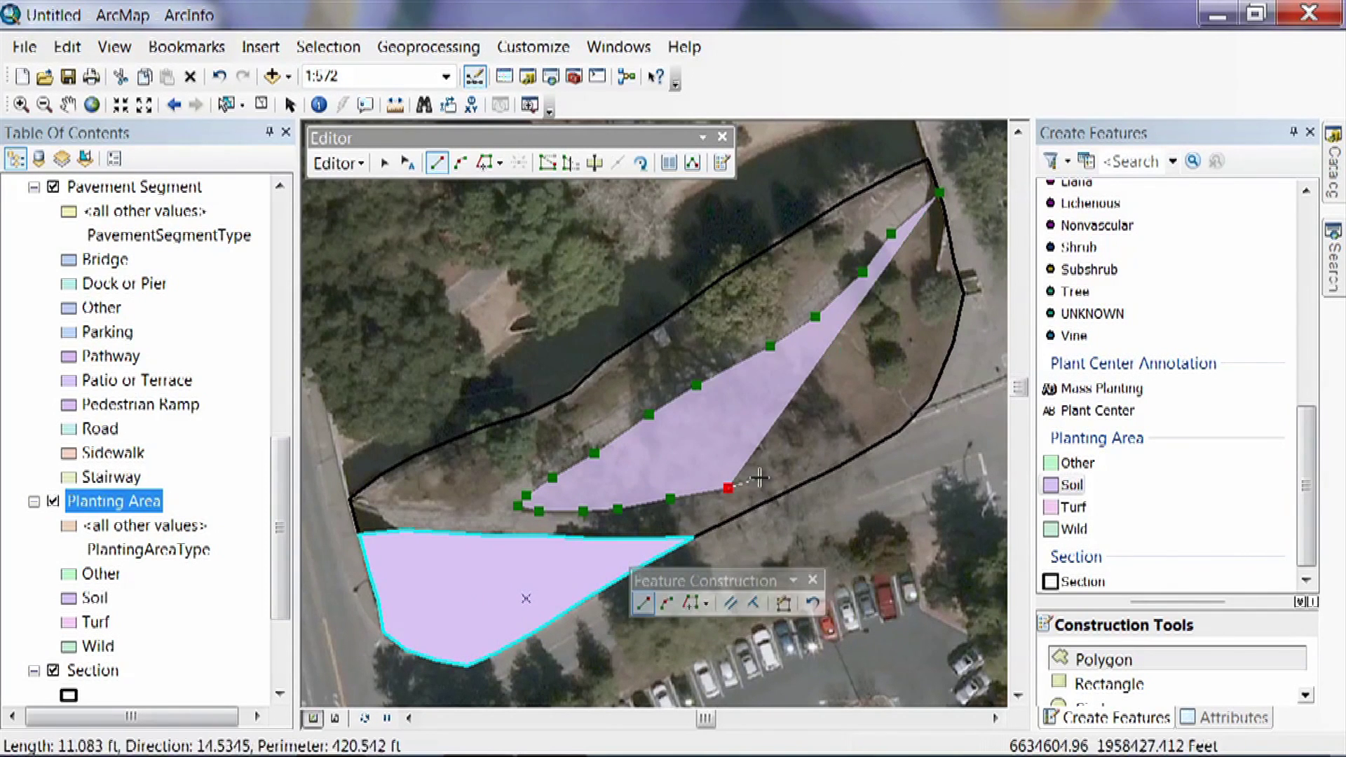
{"action": "left_click", "coordinate": [806, 483]}
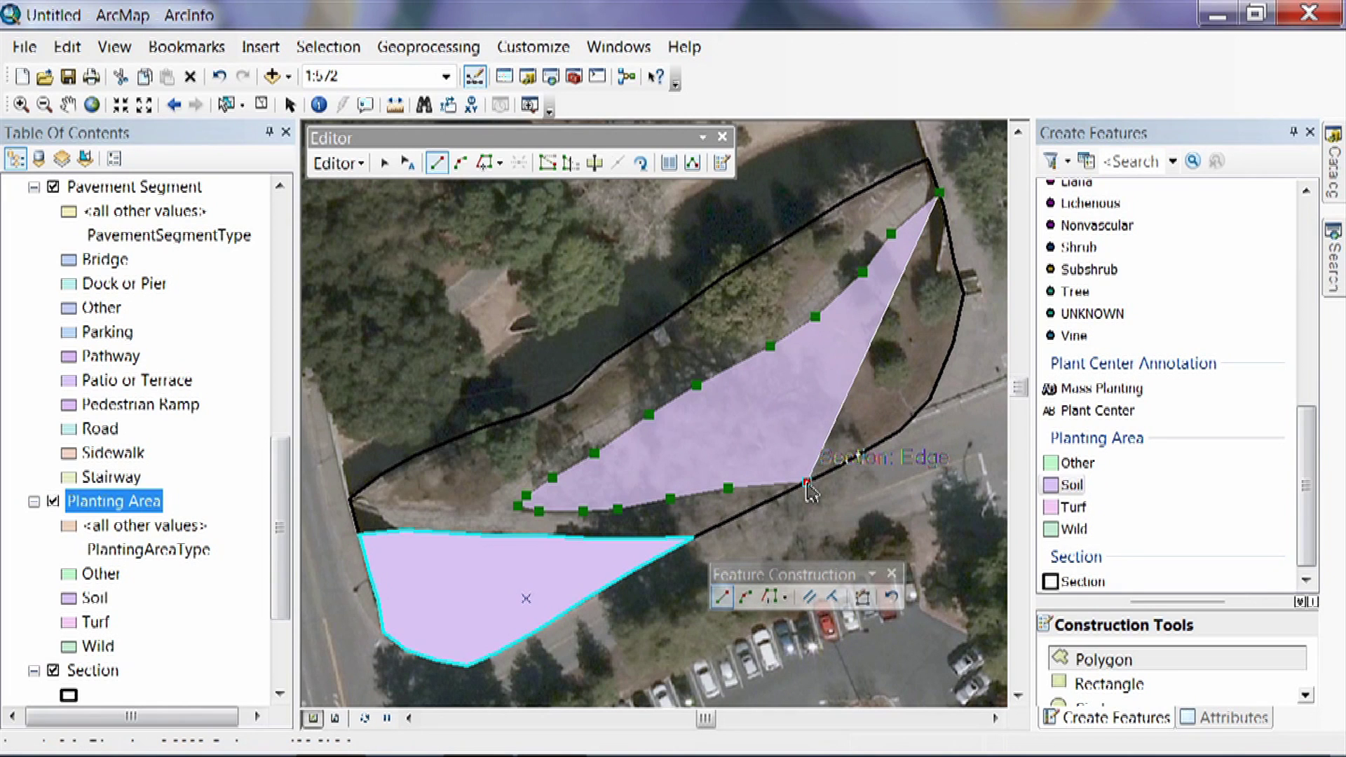
{"action": "left_click", "coordinate": [837, 466]}
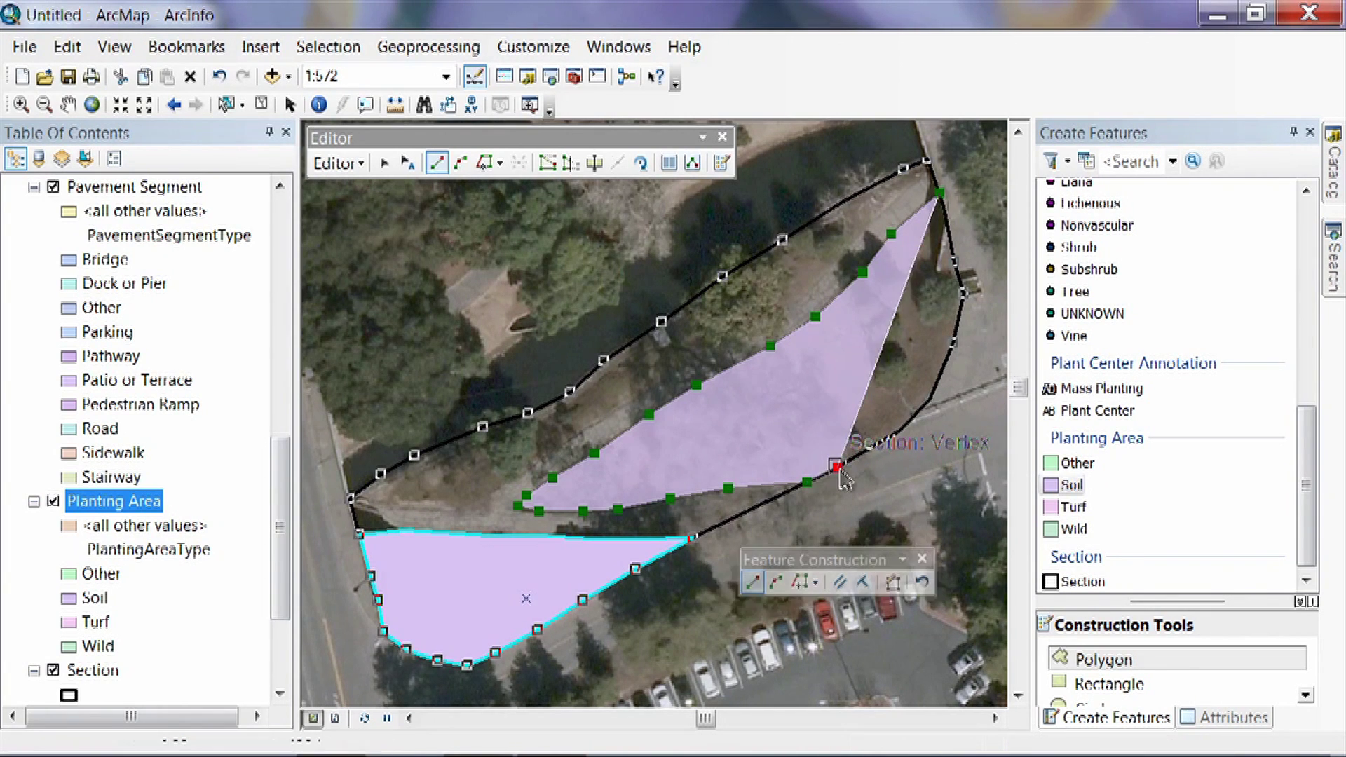
{"action": "left_click", "coordinate": [901, 429]}
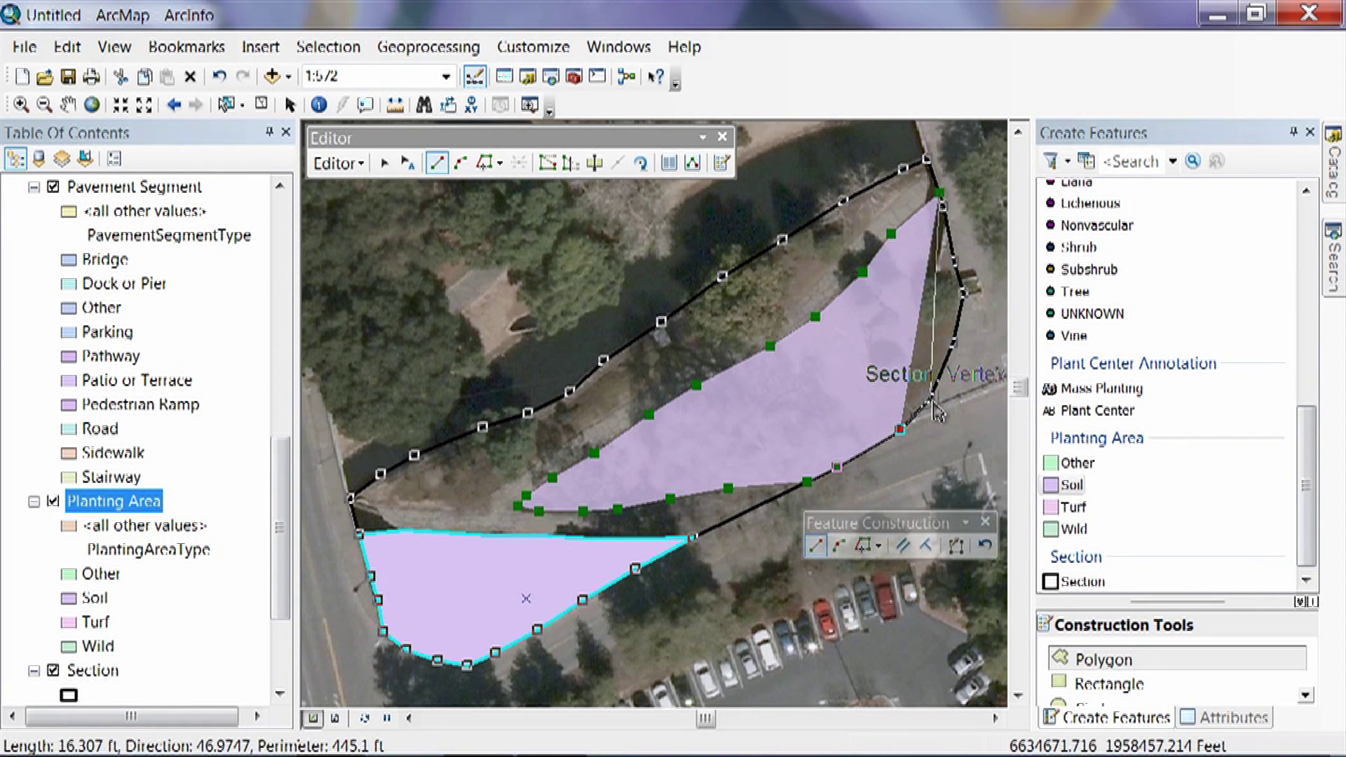
{"action": "left_click", "coordinate": [931, 399]}
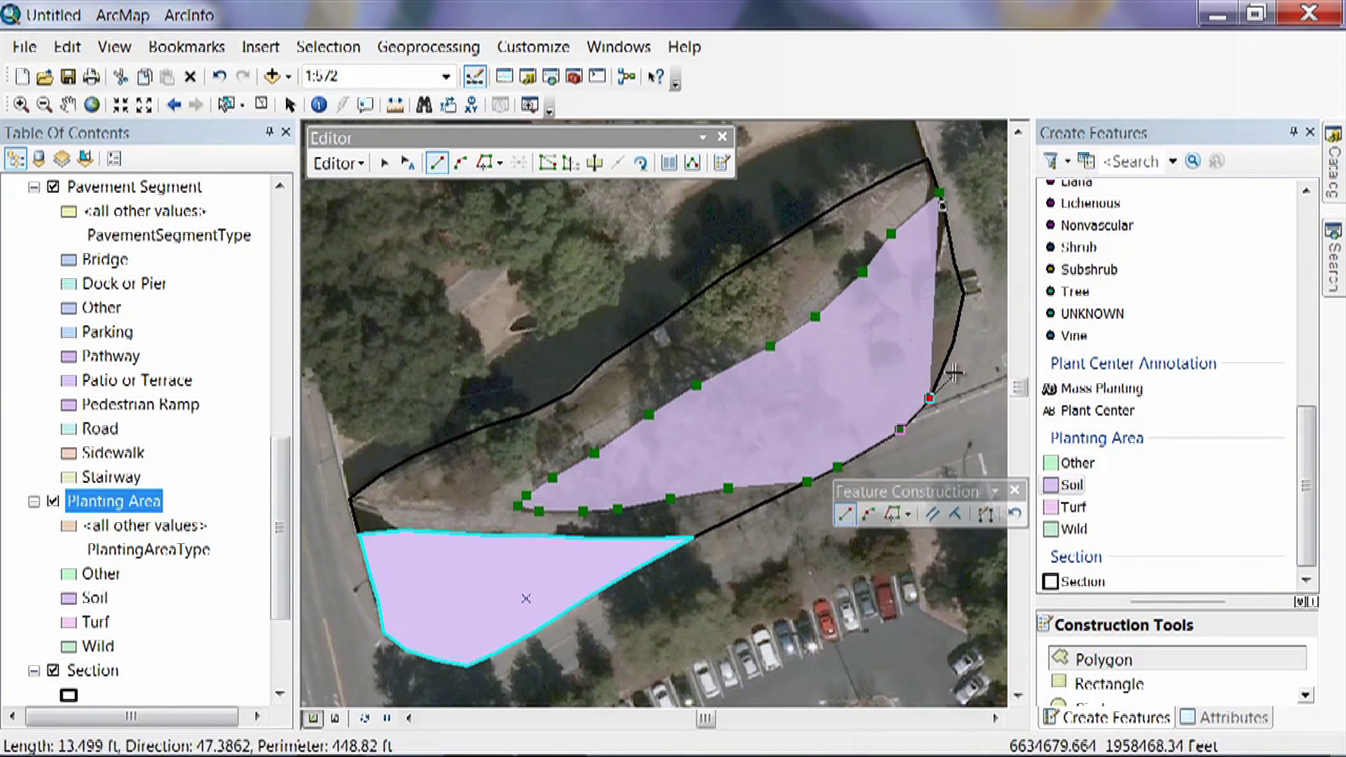
{"action": "left_click", "coordinate": [954, 344]}
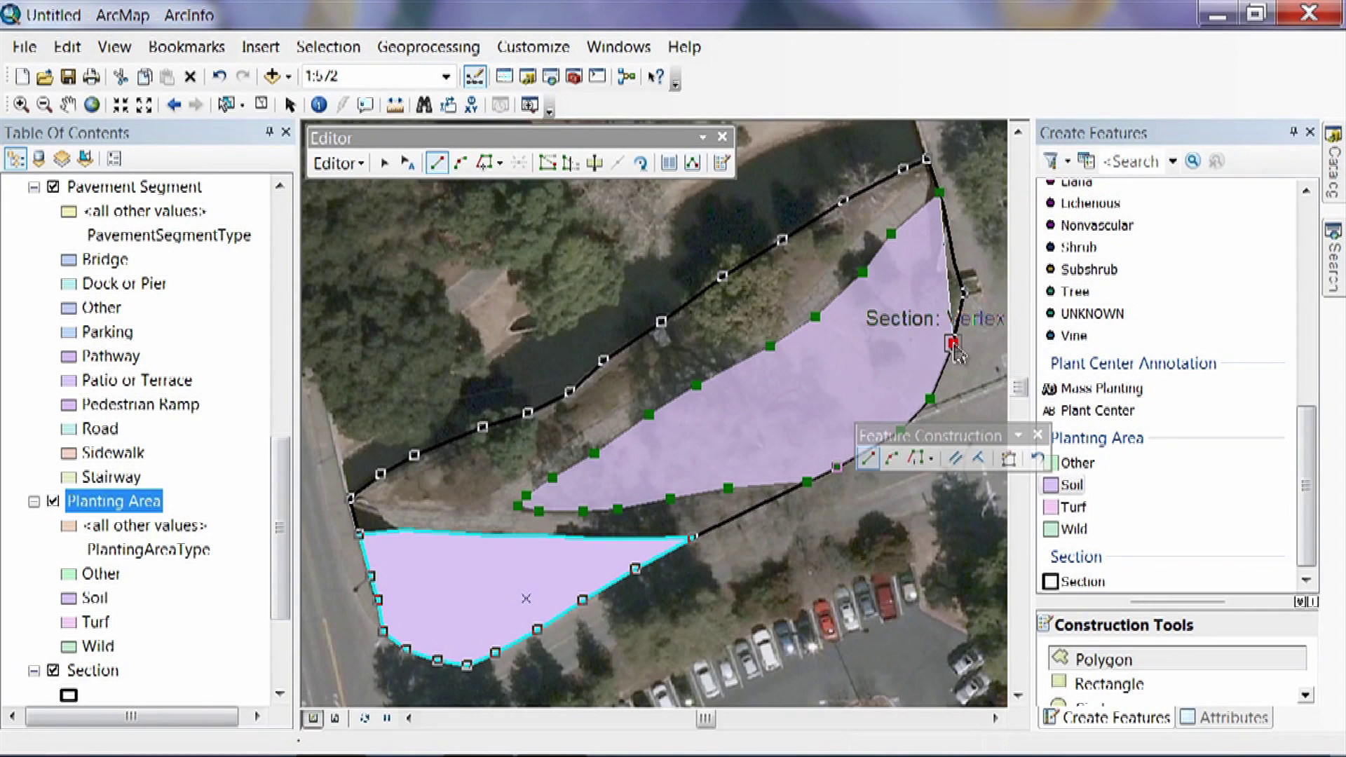
{"action": "left_click", "coordinate": [964, 293]}
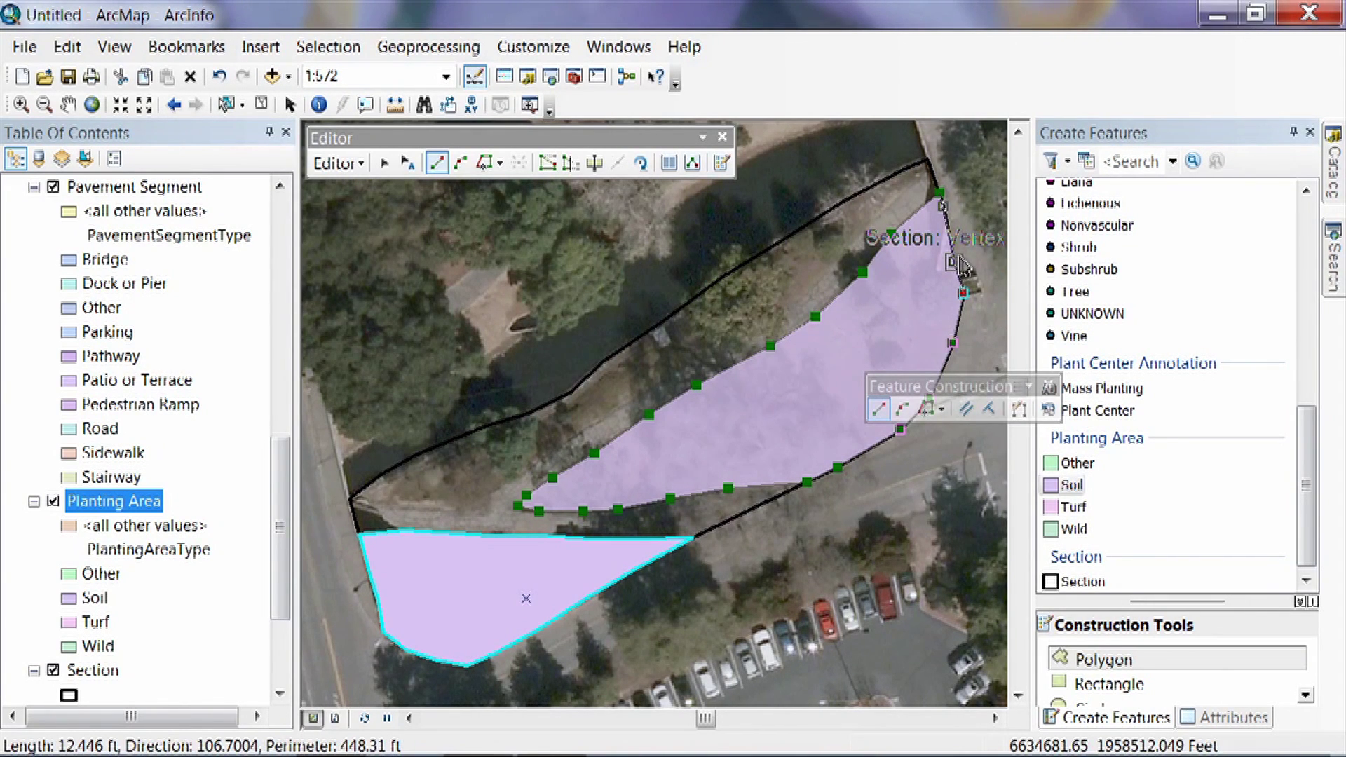
{"action": "double_click", "coordinate": [959, 264]}
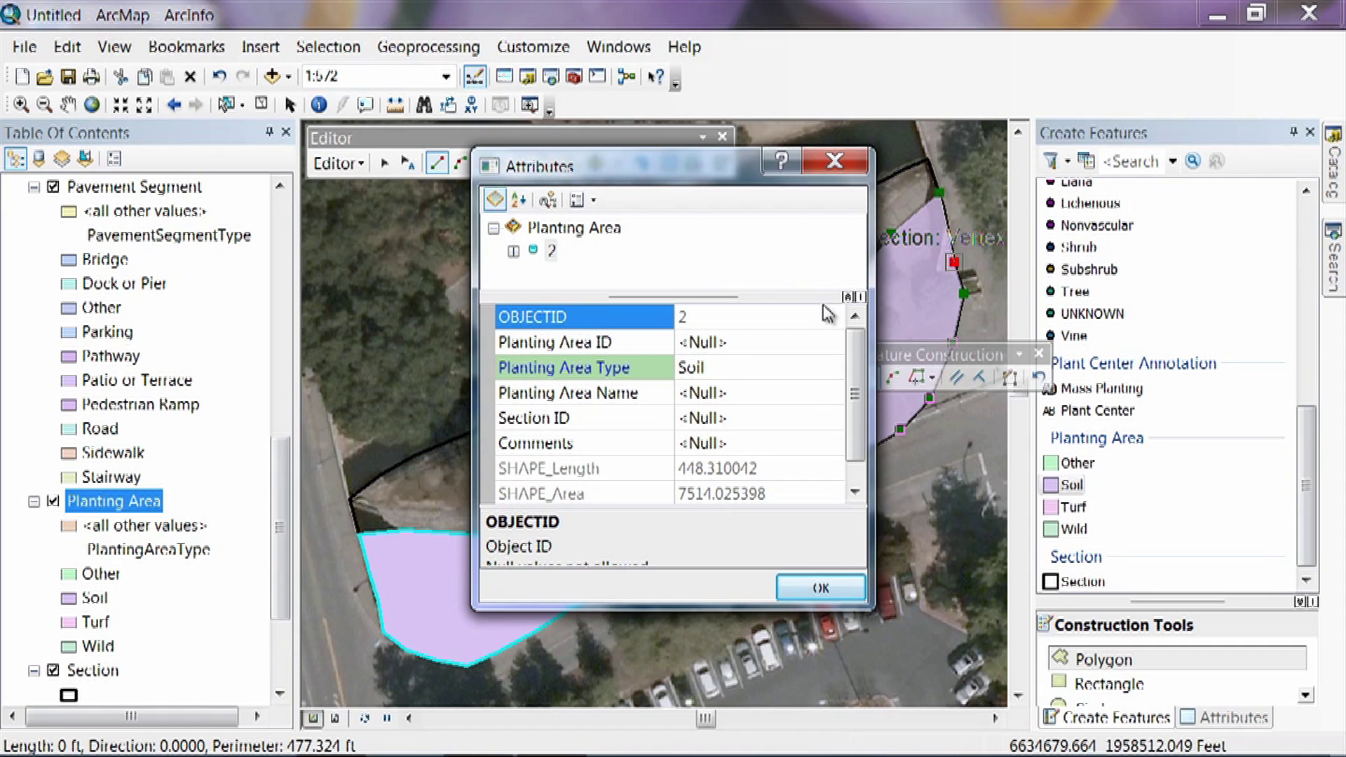
Enter Planting Area ID 2, name Southeast and Section ID 1, then save the attributes
{"action": "left_click", "coordinate": [724, 344]}
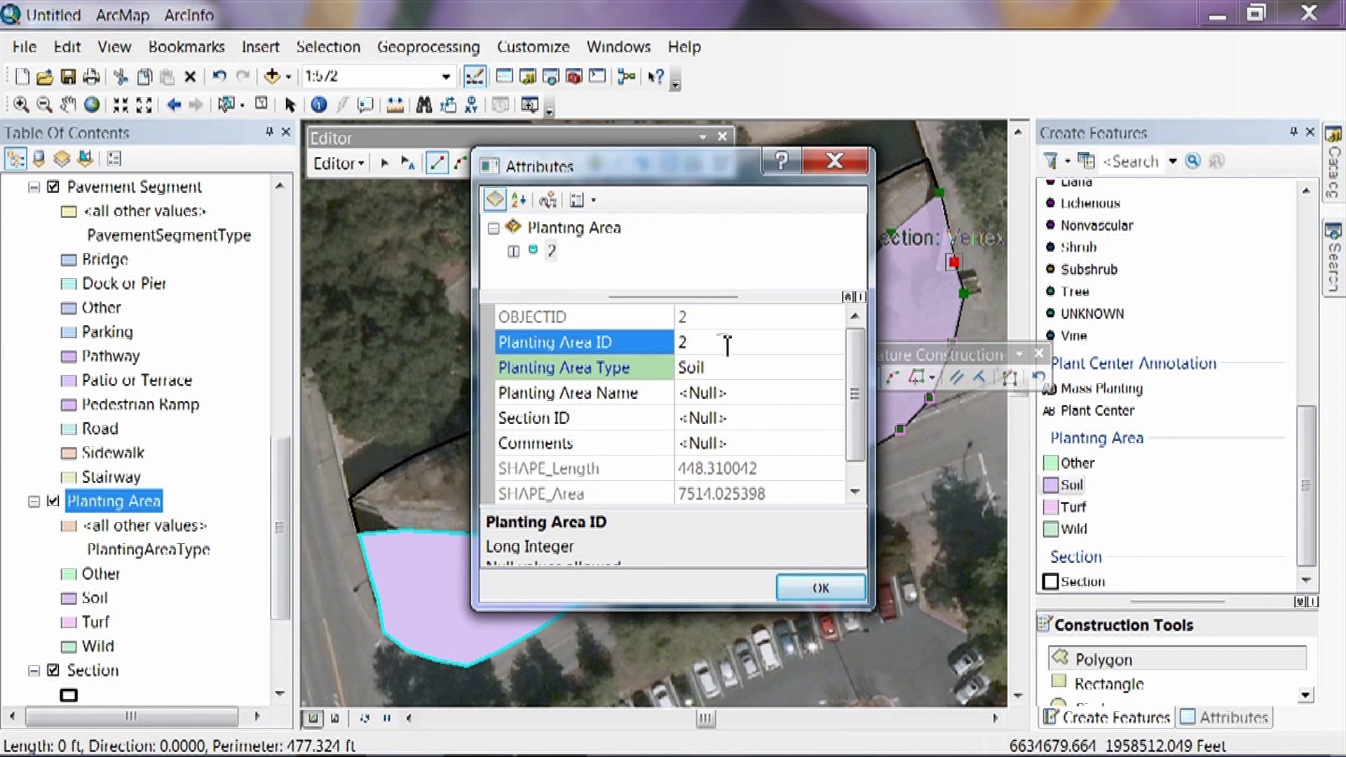
{"action": "left_click", "coordinate": [715, 393]}
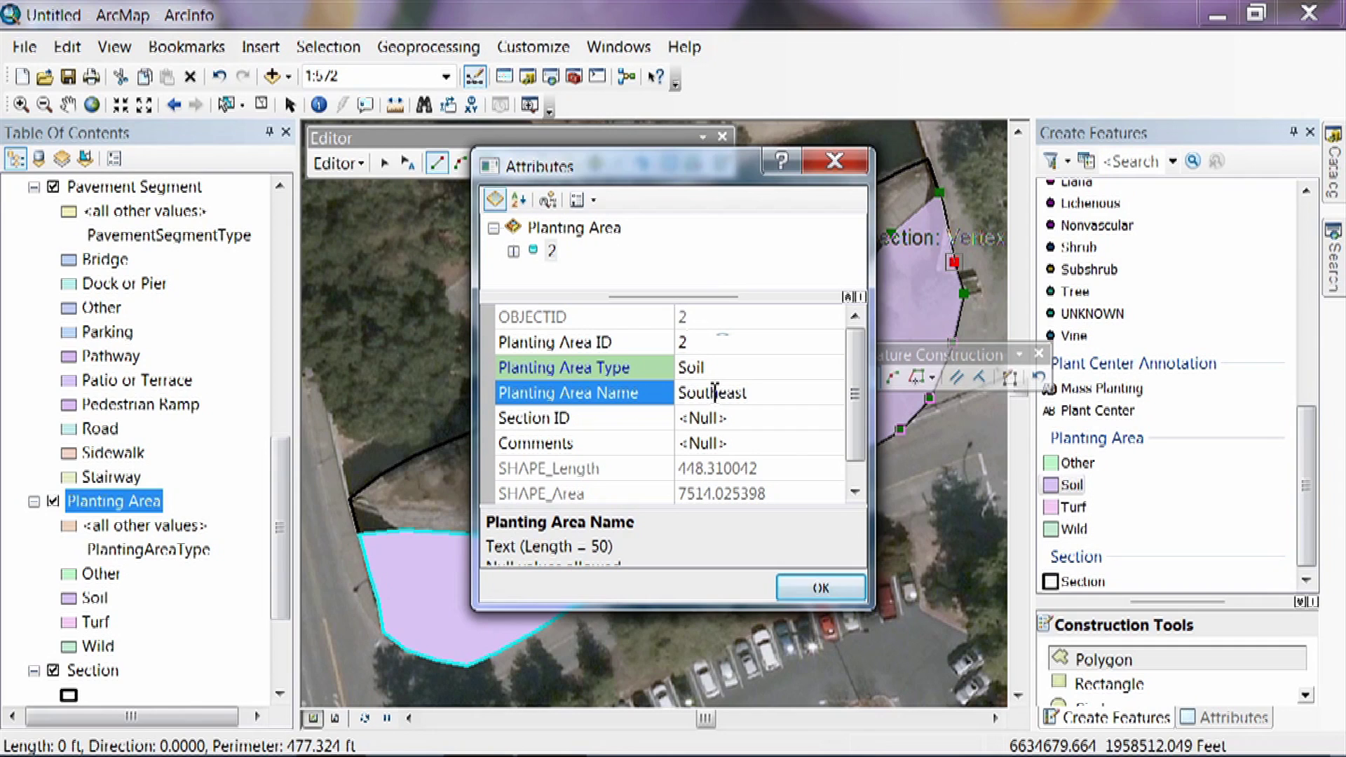
{"action": "left_click", "coordinate": [705, 420]}
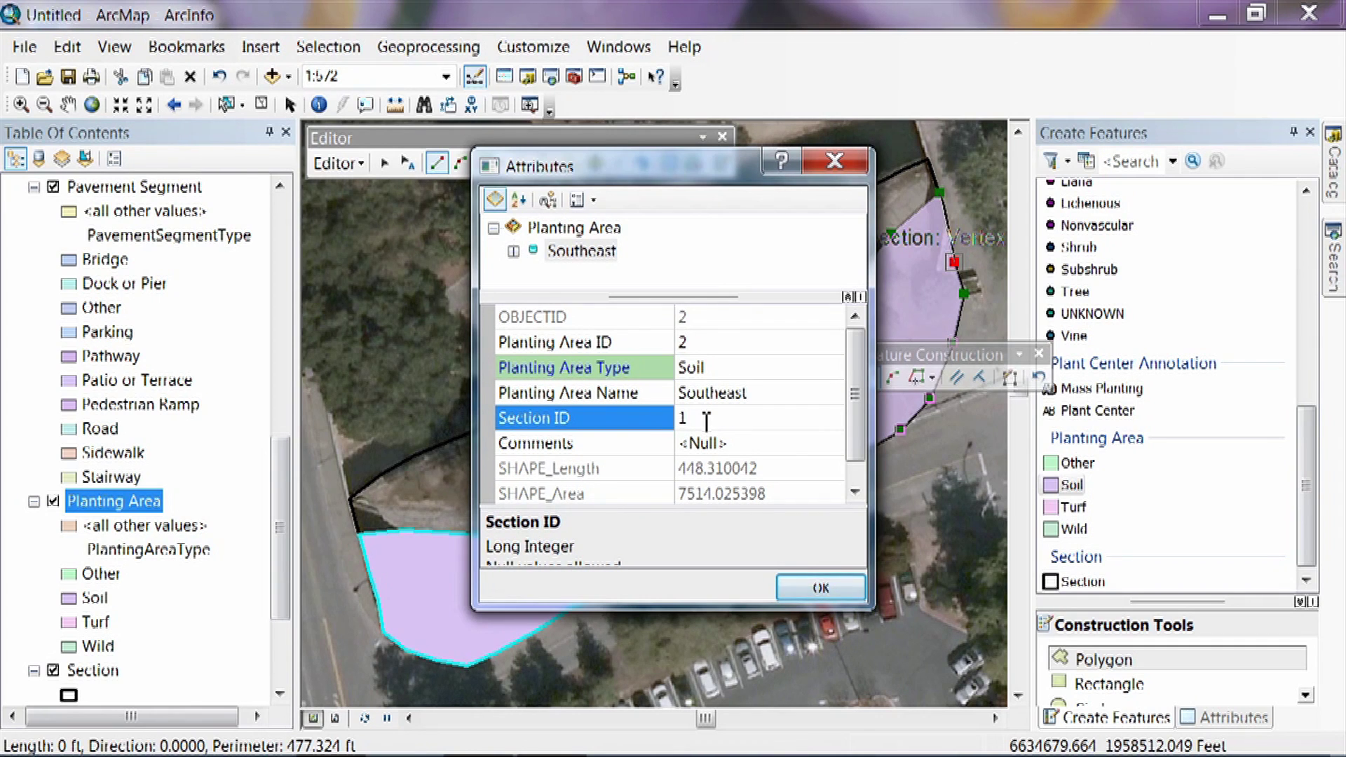
{"action": "left_click", "coordinate": [820, 587]}
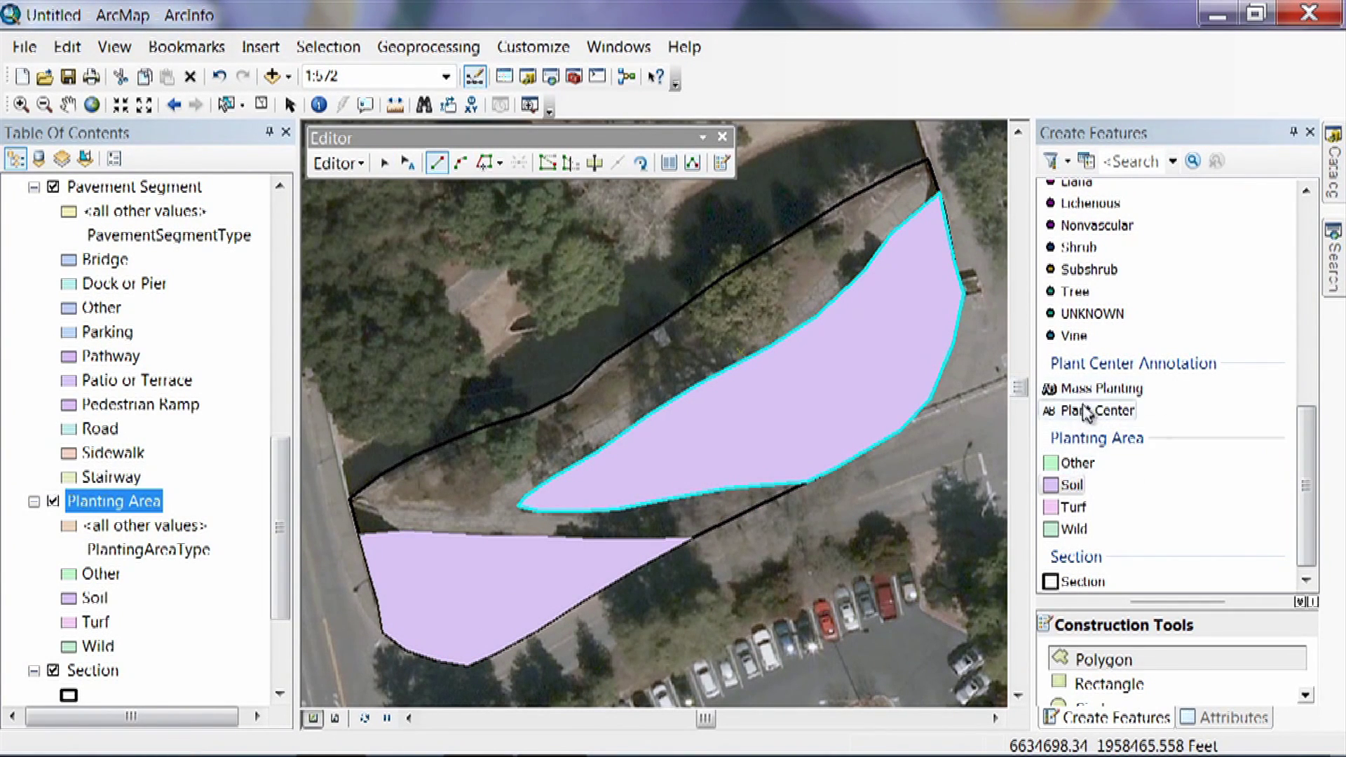
Pick the Soil template and trace the strip along the path edge to the Section's western corner
{"action": "left_click", "coordinate": [1069, 485]}
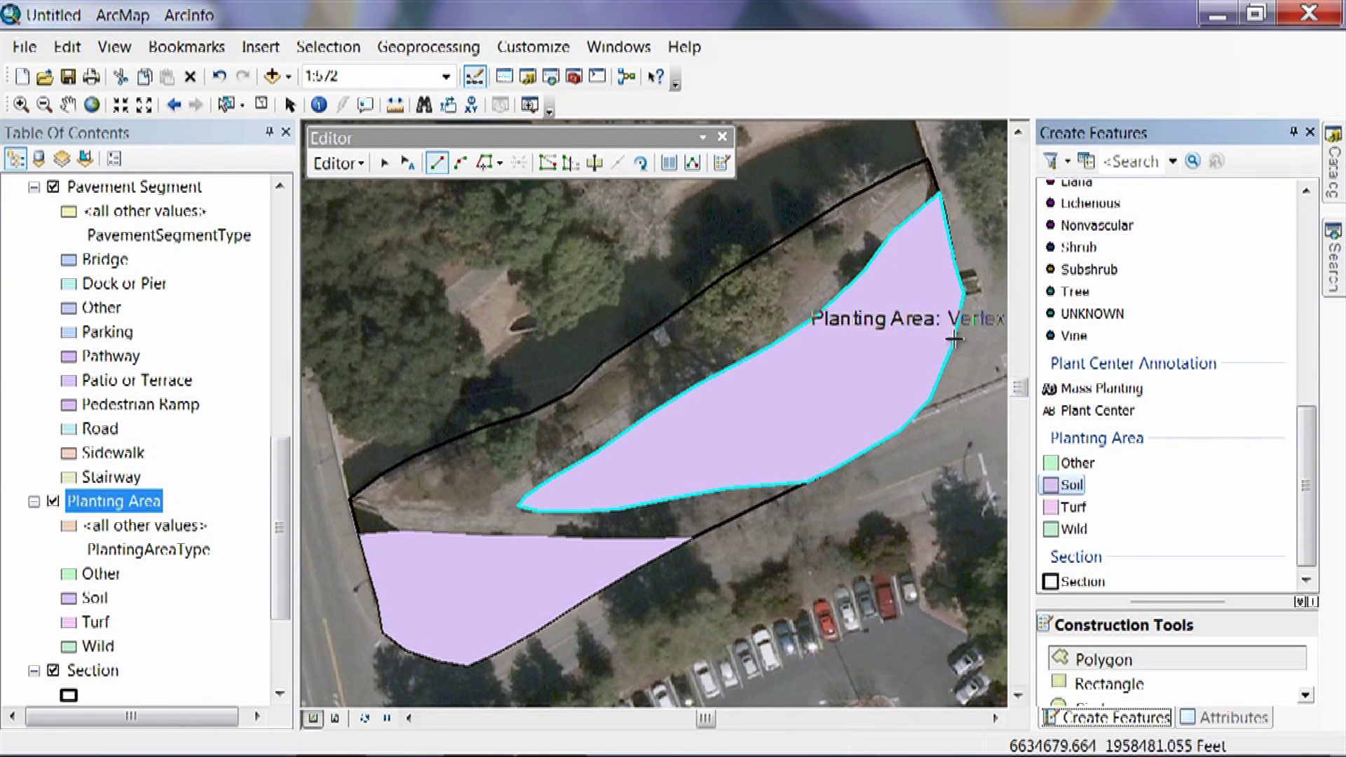
{"action": "left_click", "coordinate": [931, 170]}
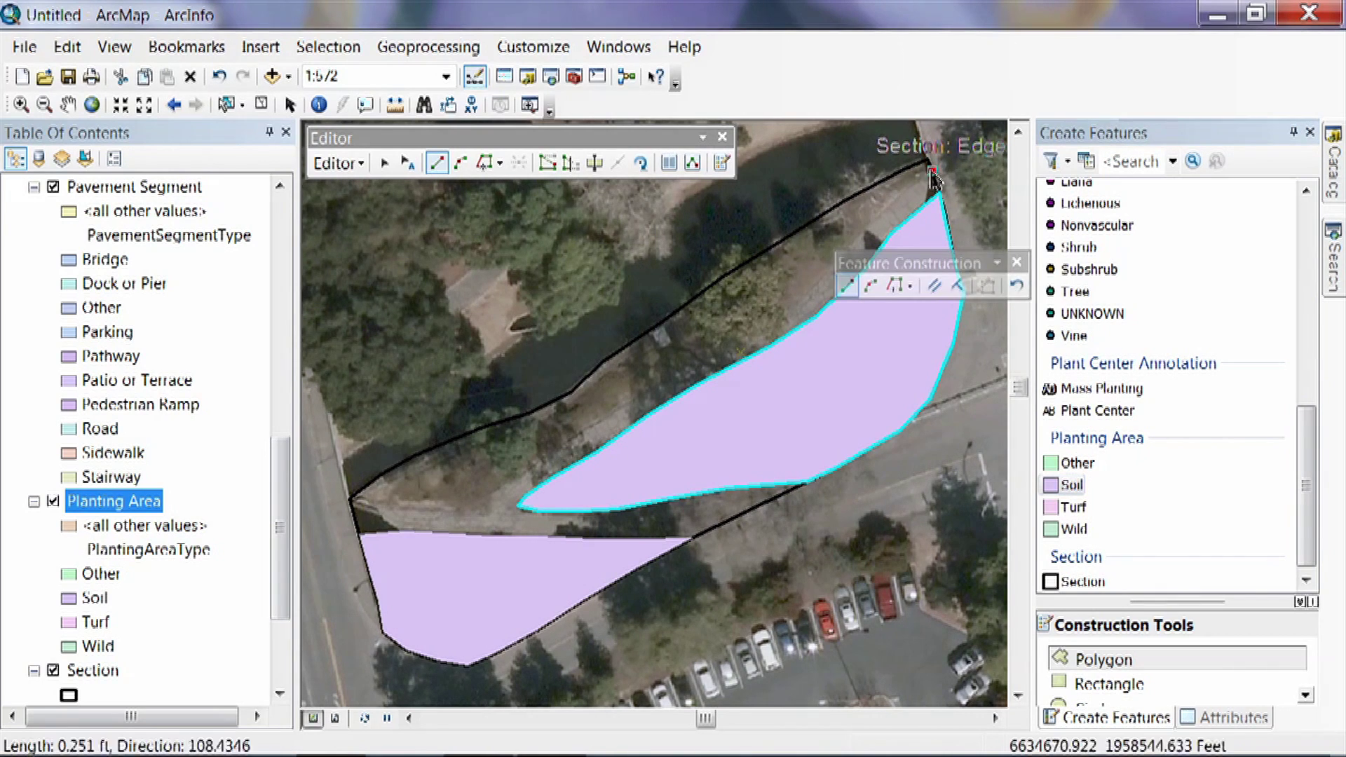
{"action": "left_click", "coordinate": [902, 193]}
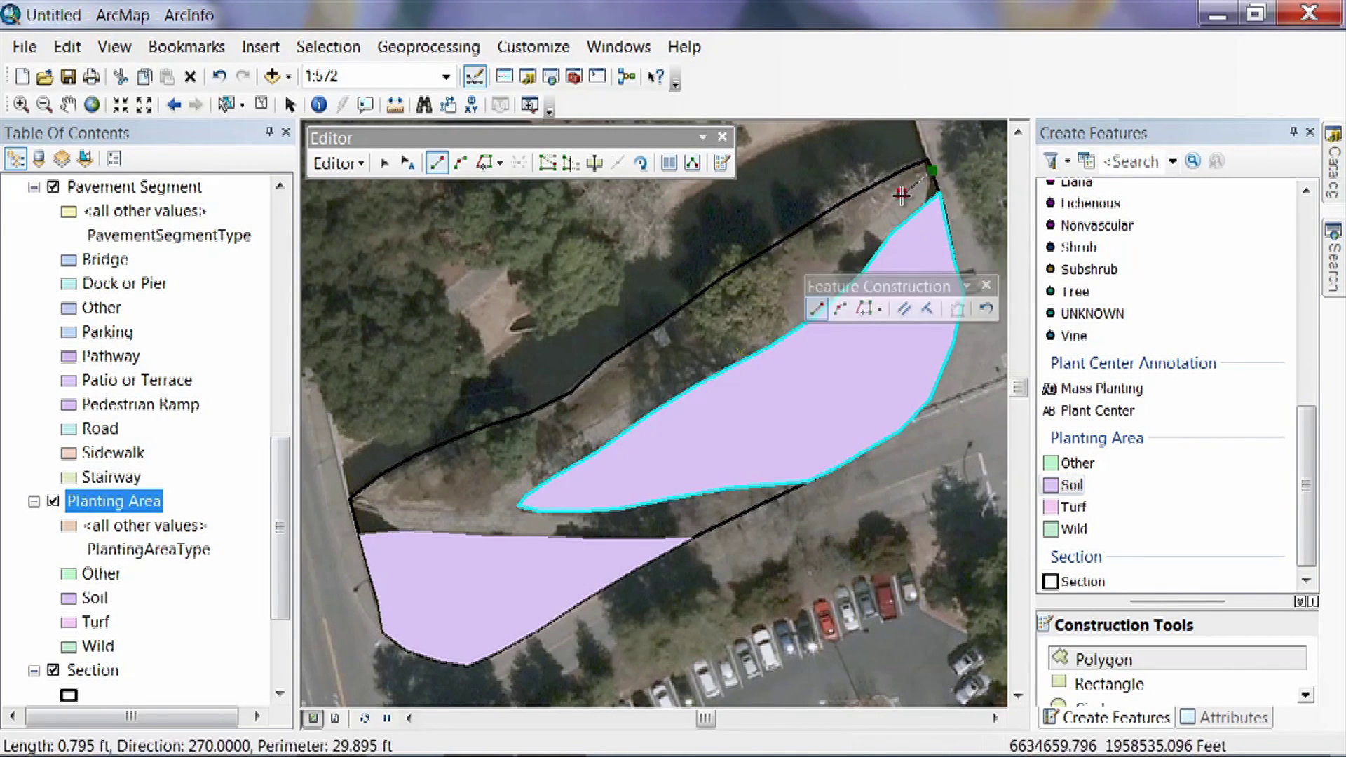
{"action": "left_click", "coordinate": [849, 246]}
{"action": "left_click", "coordinate": [812, 285]}
{"action": "left_click", "coordinate": [776, 311]}
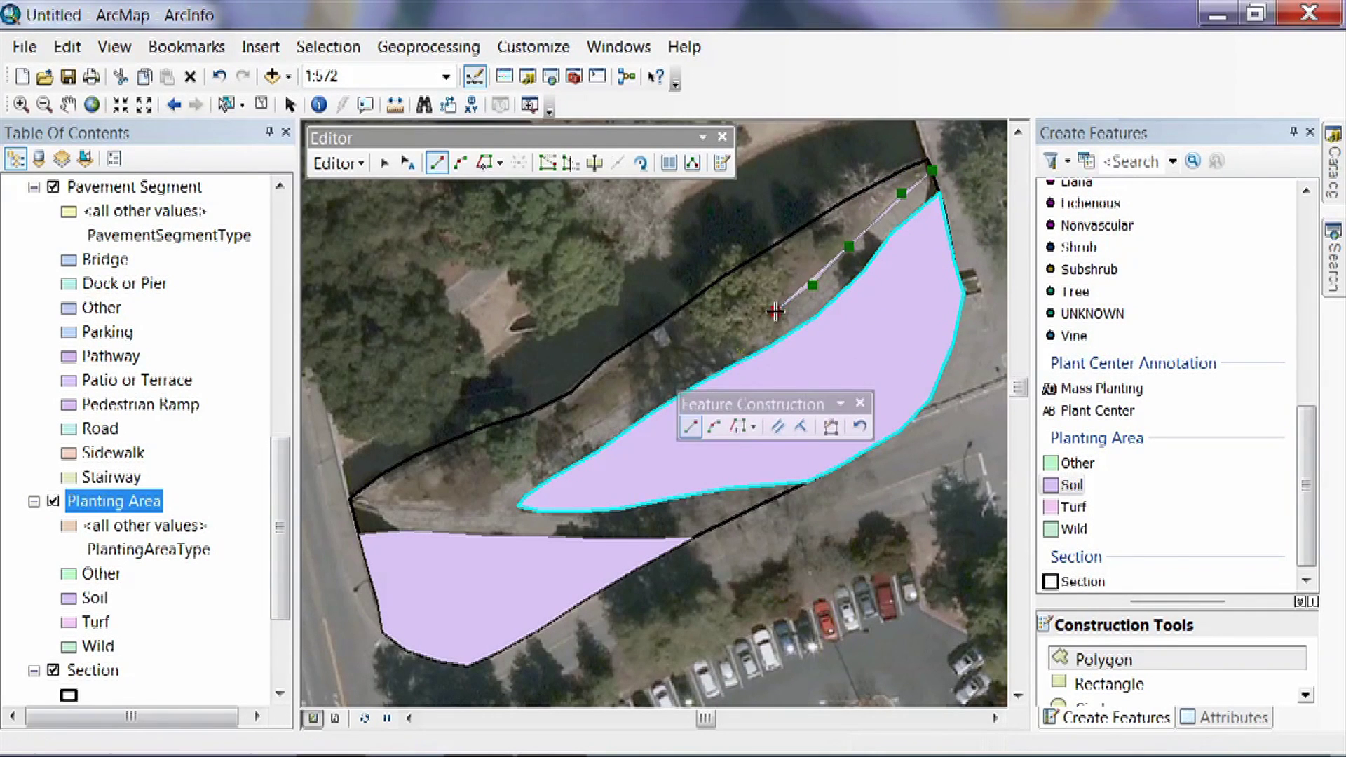
{"action": "left_click", "coordinate": [721, 346]}
{"action": "left_click", "coordinate": [674, 375]}
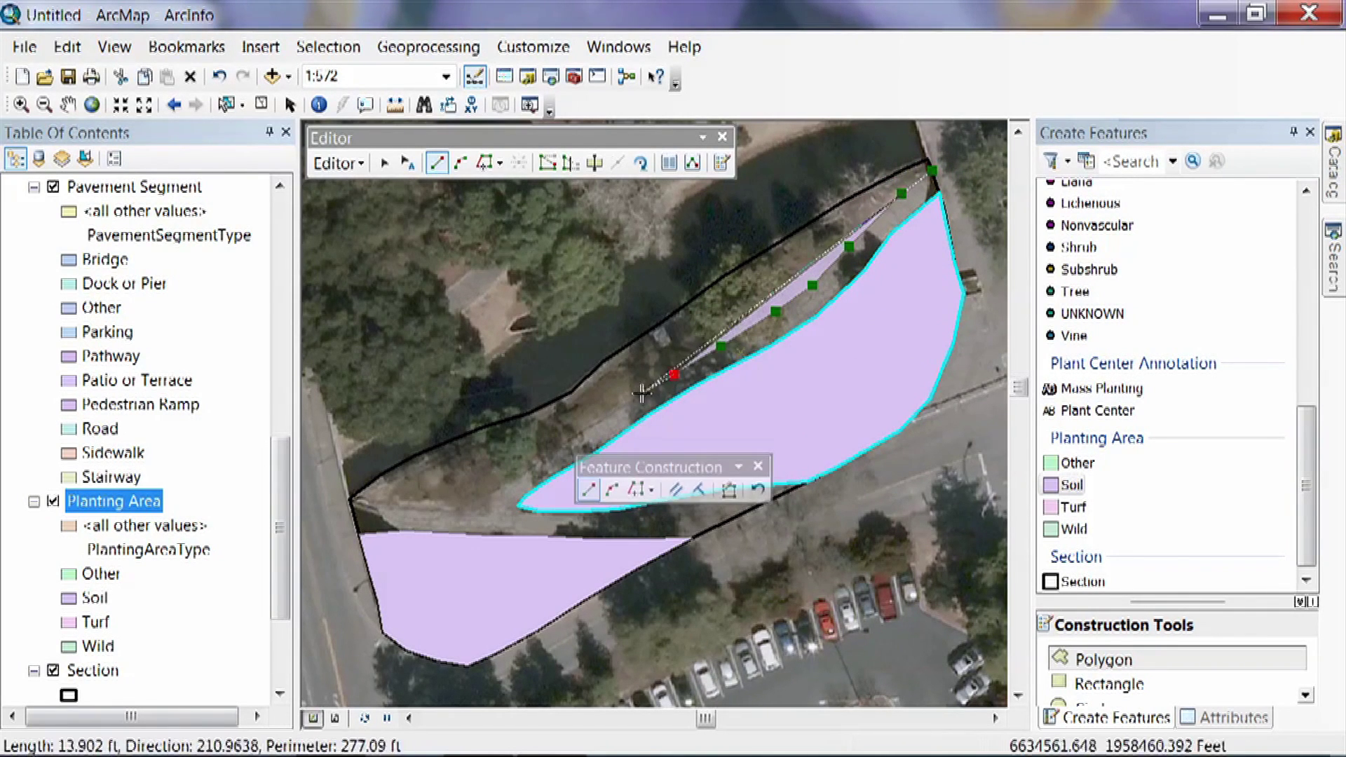
{"action": "left_click", "coordinate": [631, 400]}
{"action": "left_click", "coordinate": [568, 435]}
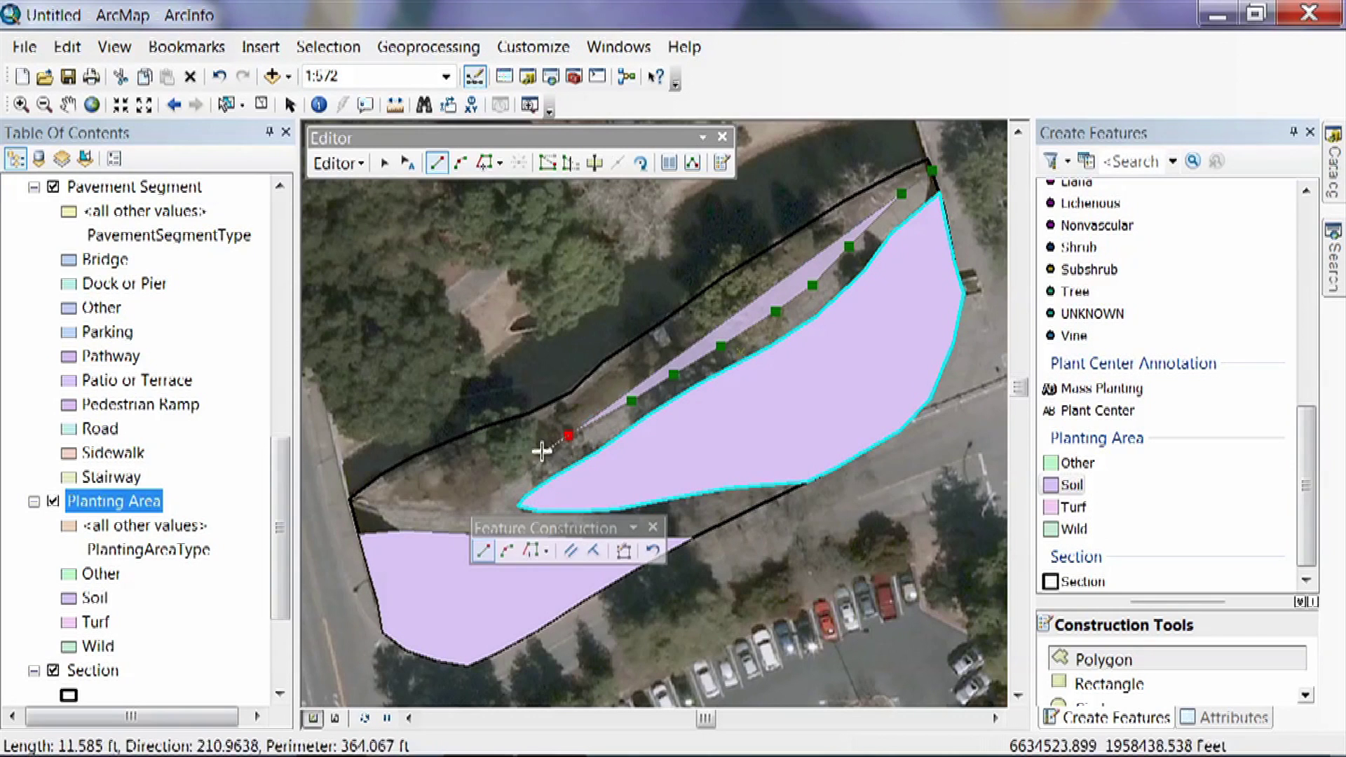
{"action": "left_click", "coordinate": [527, 466]}
{"action": "left_click", "coordinate": [495, 493]}
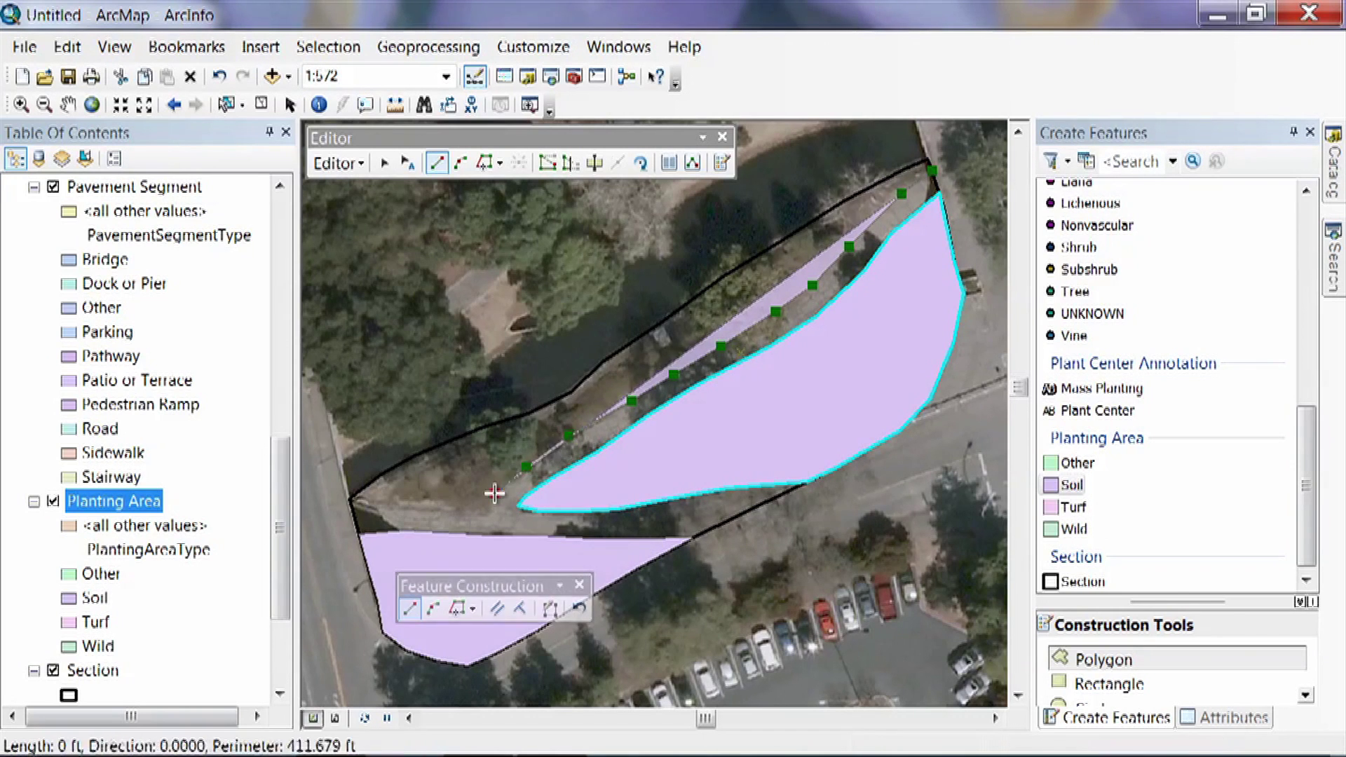
{"action": "left_click", "coordinate": [457, 514]}
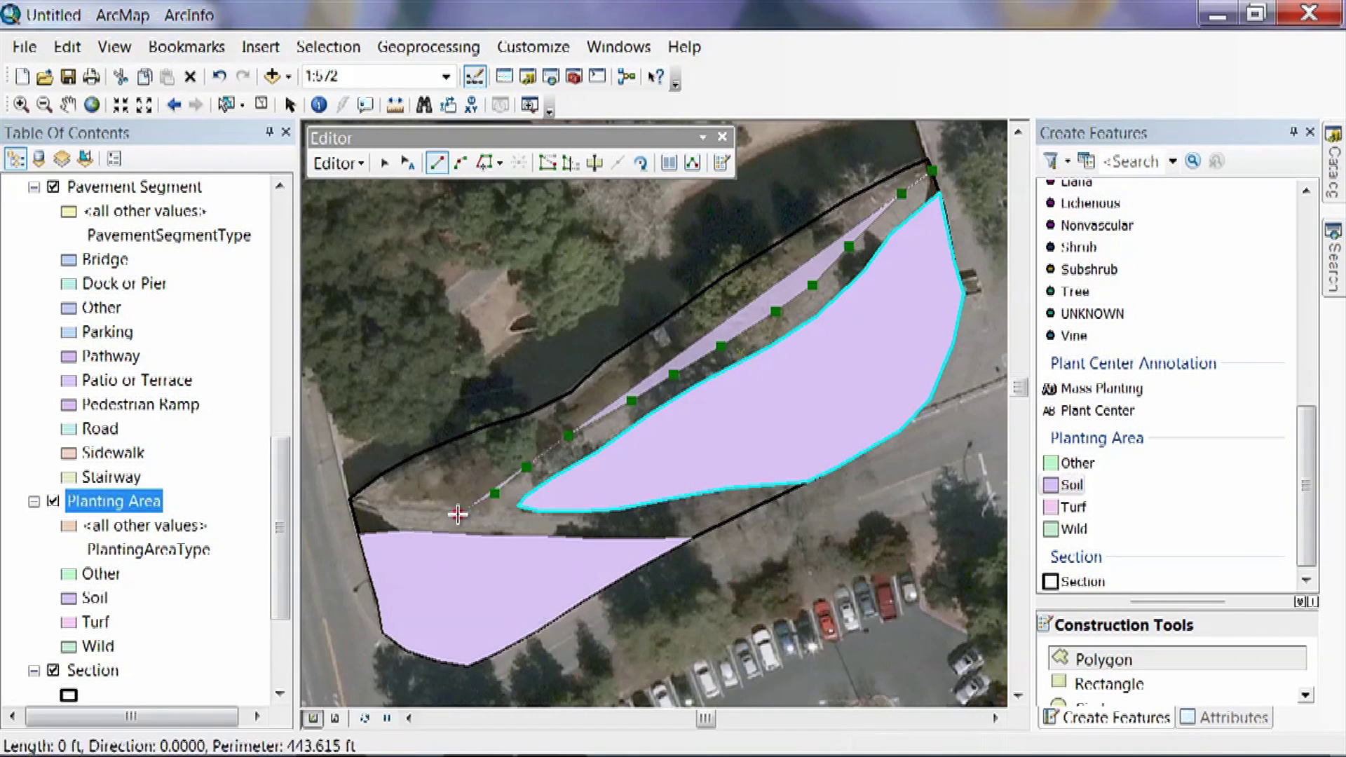
{"action": "left_click", "coordinate": [410, 511]}
{"action": "left_click", "coordinate": [369, 506]}
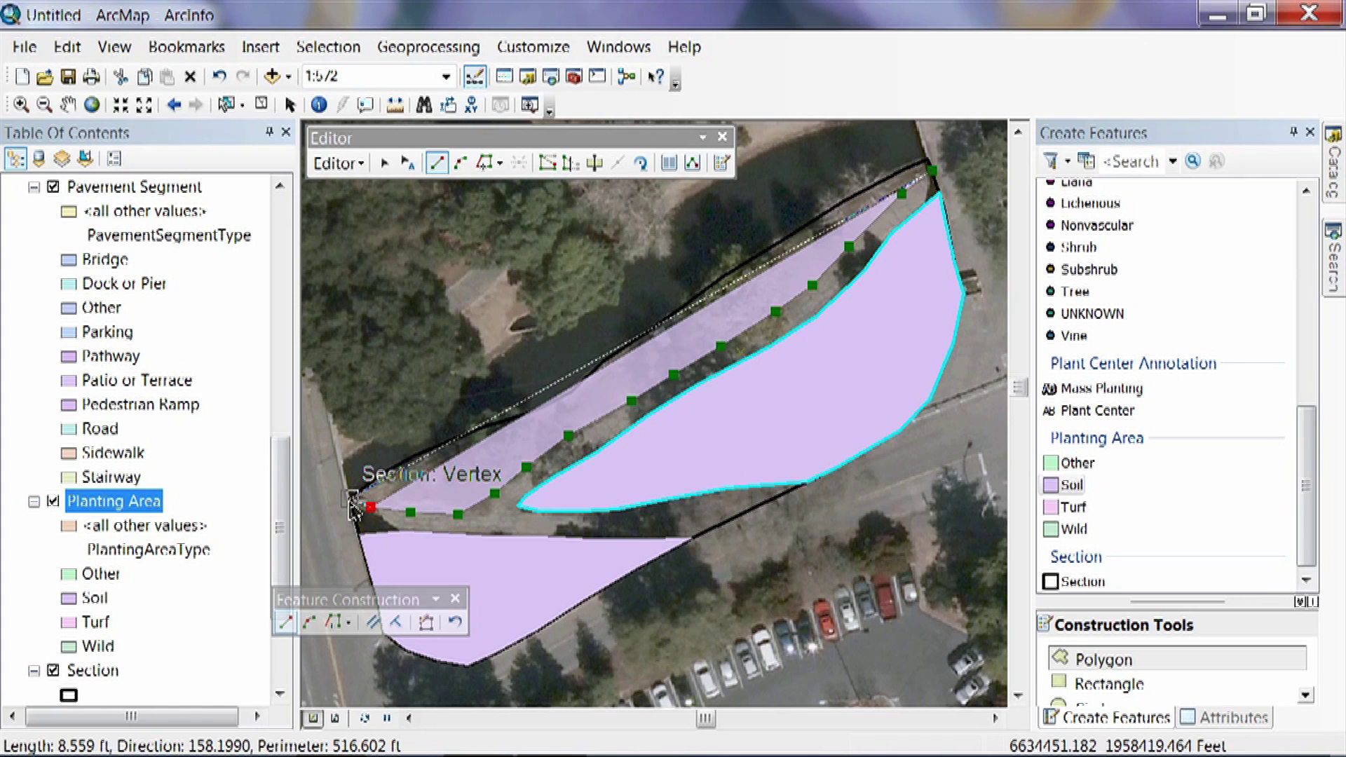
{"action": "left_click", "coordinate": [351, 499]}
Snap along the Section's northern boundary back to the northeast corner and finish the polygon
{"action": "key", "text": "v"}
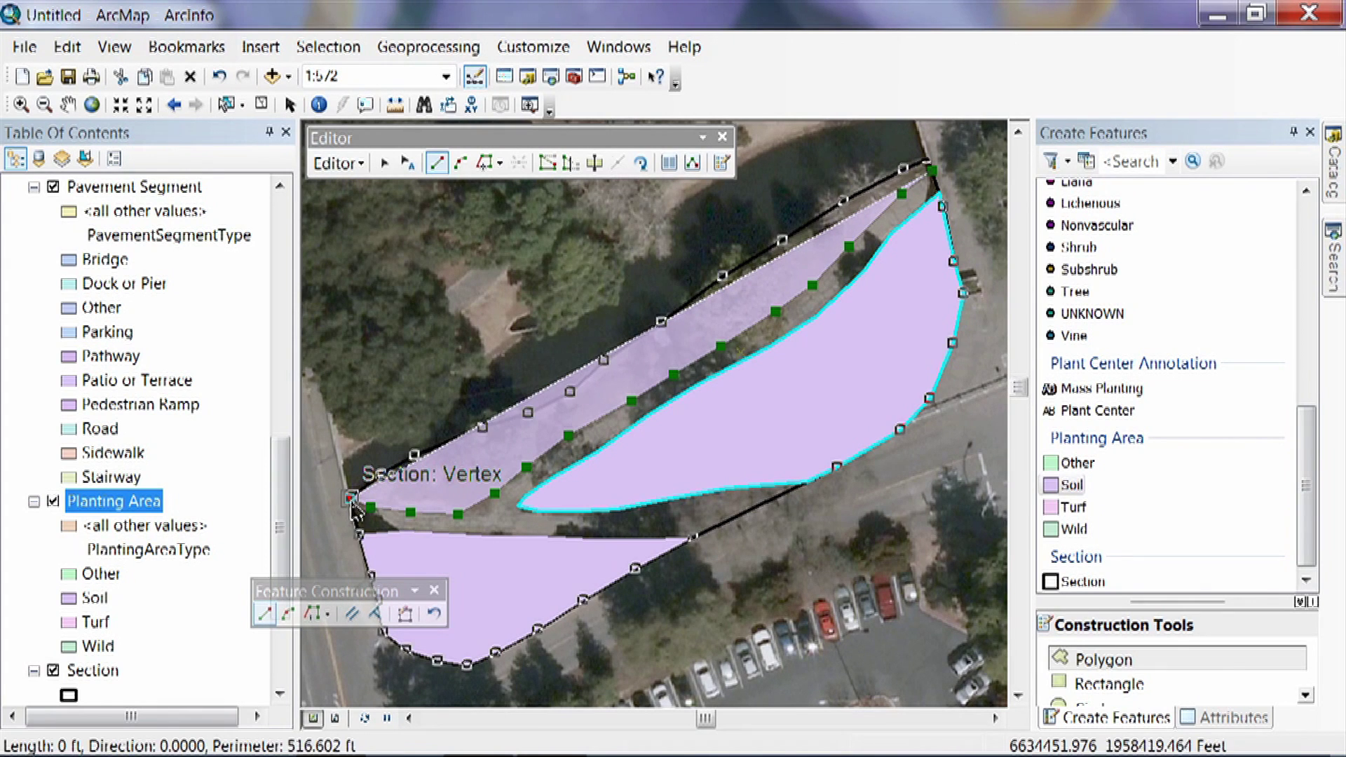
{"action": "left_click", "coordinate": [381, 474]}
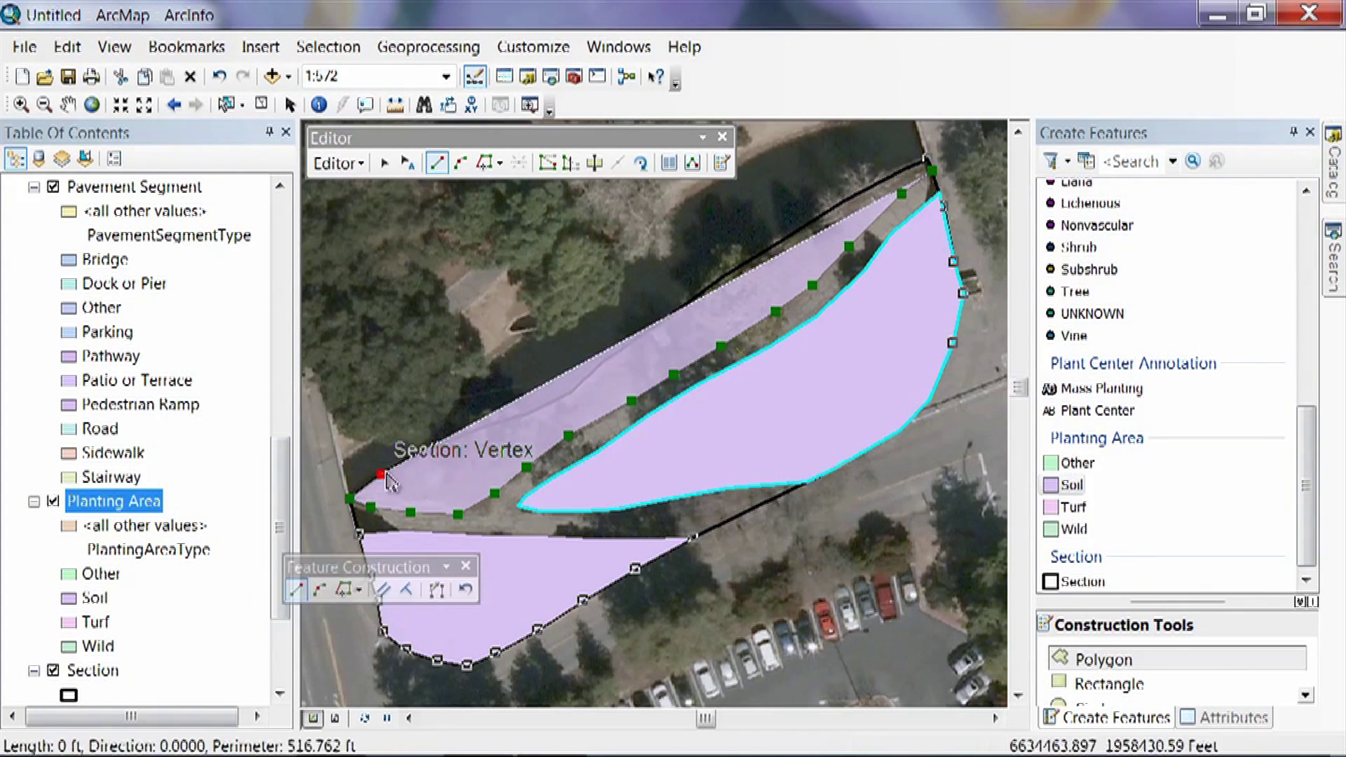
{"action": "left_click", "coordinate": [413, 455]}
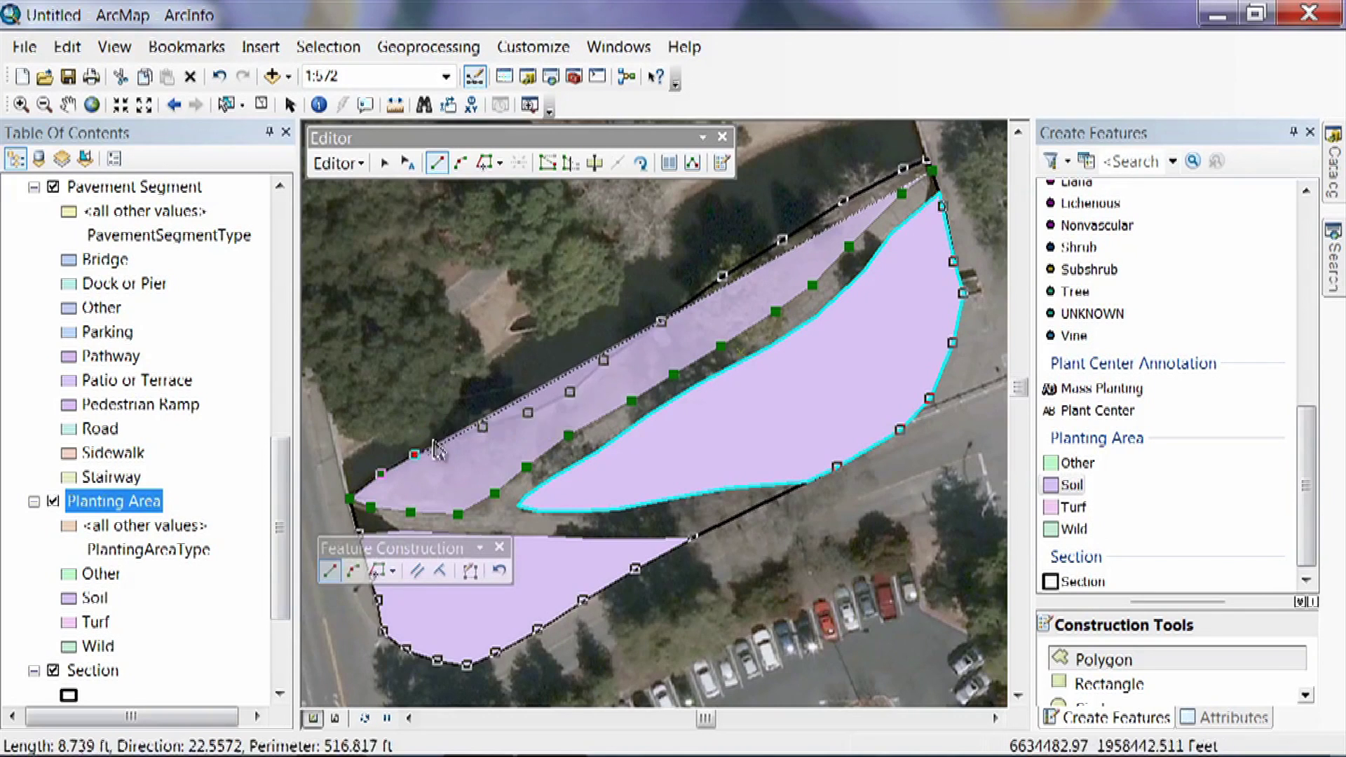
{"action": "left_click", "coordinate": [483, 427]}
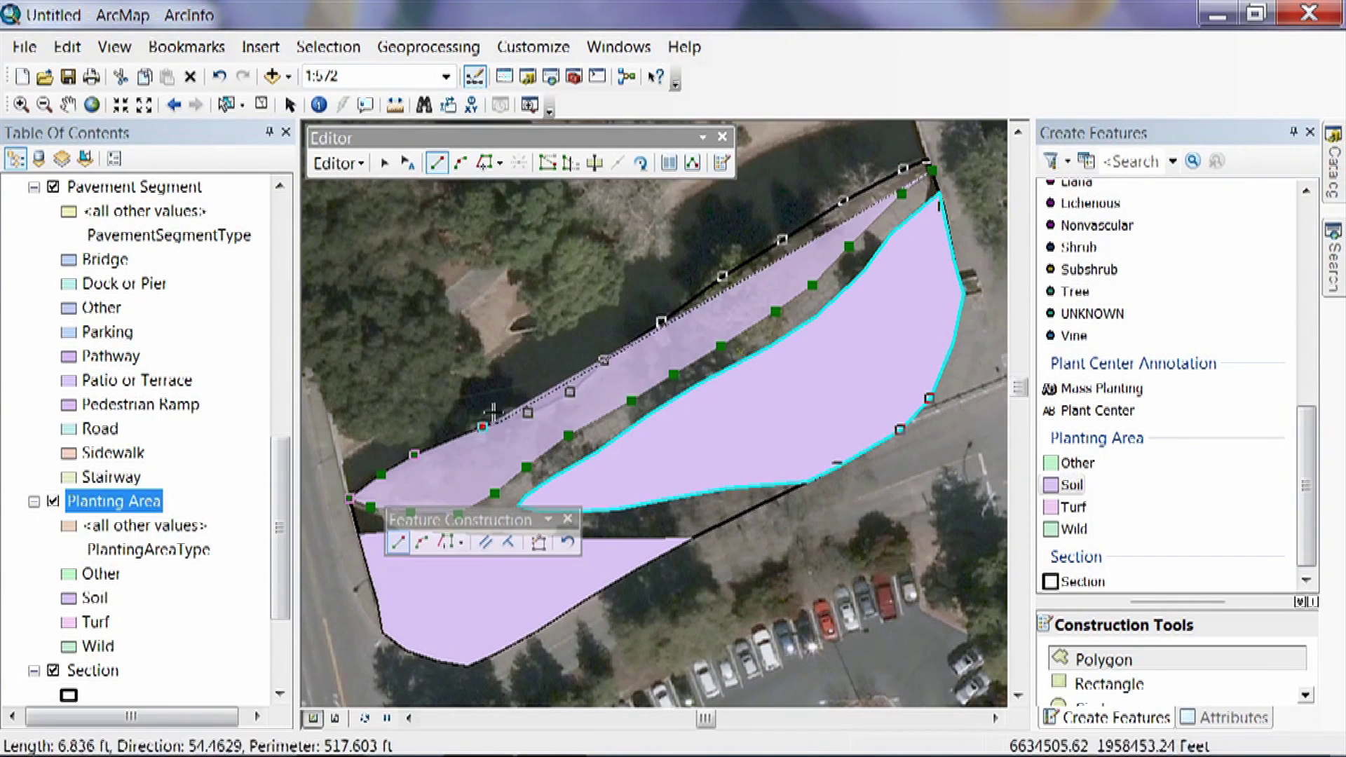
{"action": "left_click", "coordinate": [529, 416]}
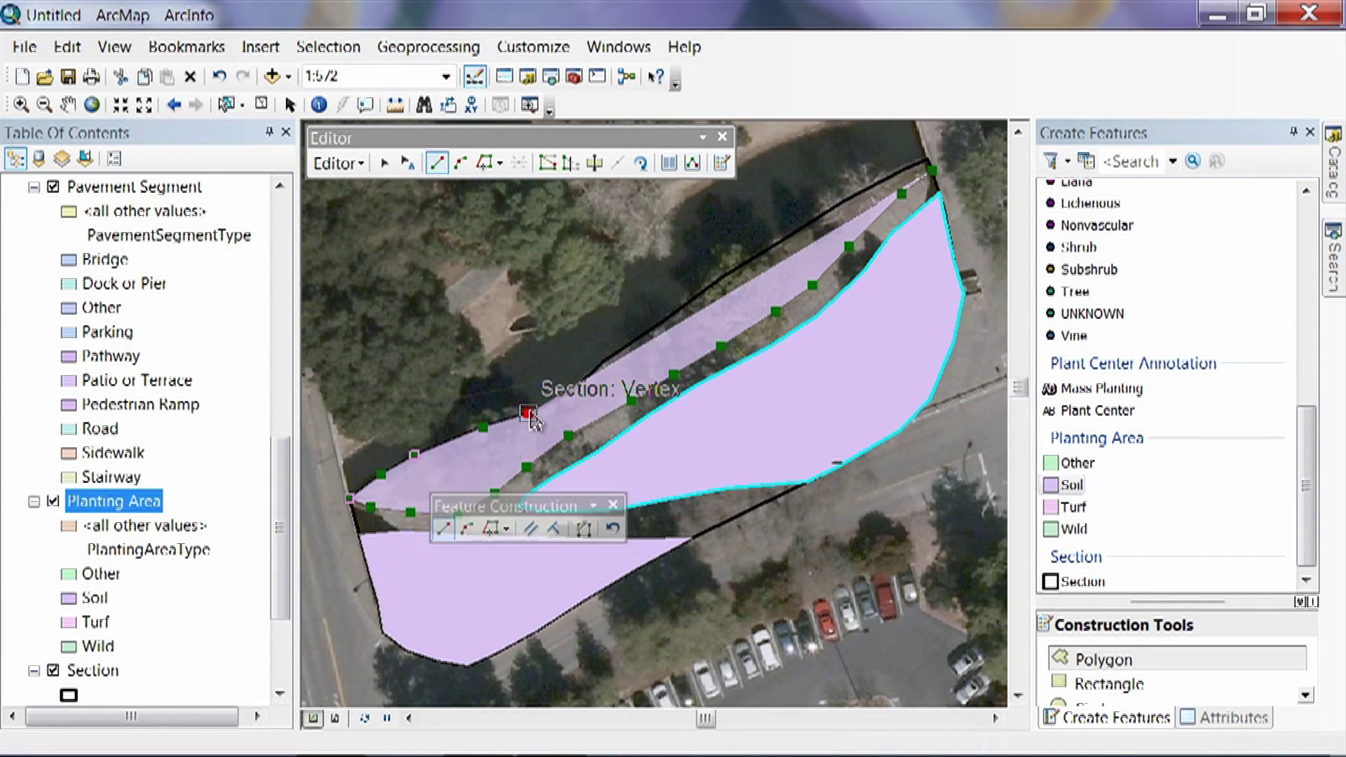
{"action": "left_click", "coordinate": [572, 392]}
{"action": "left_click", "coordinate": [603, 361]}
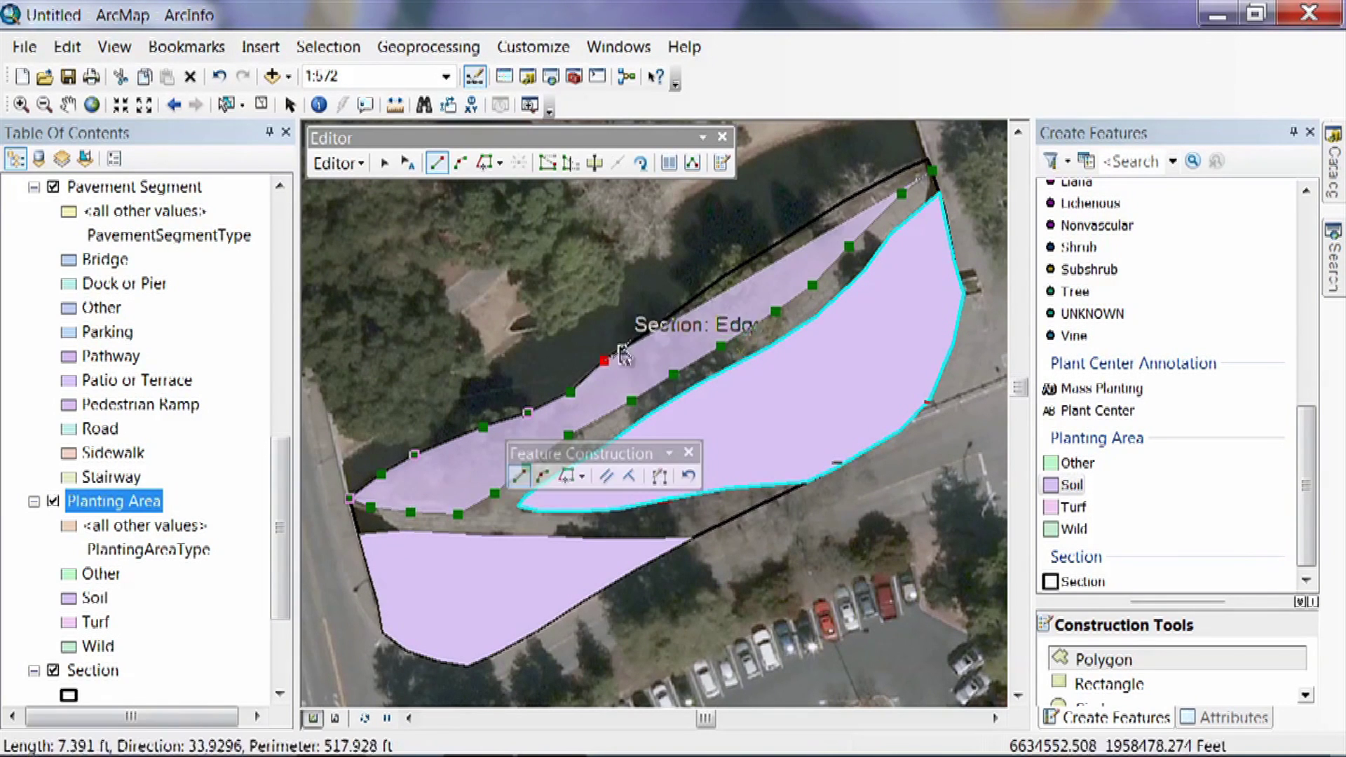
{"action": "left_click", "coordinate": [662, 324]}
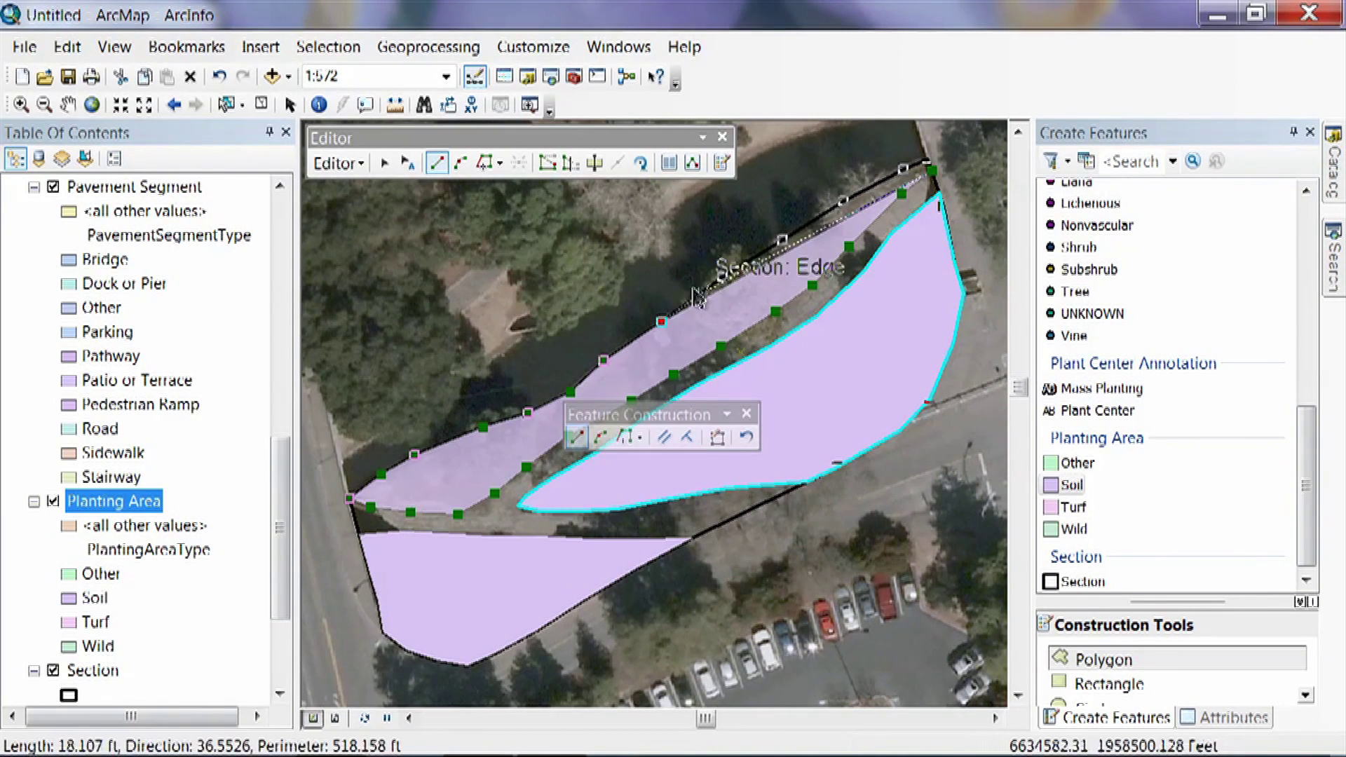
{"action": "left_click", "coordinate": [723, 276]}
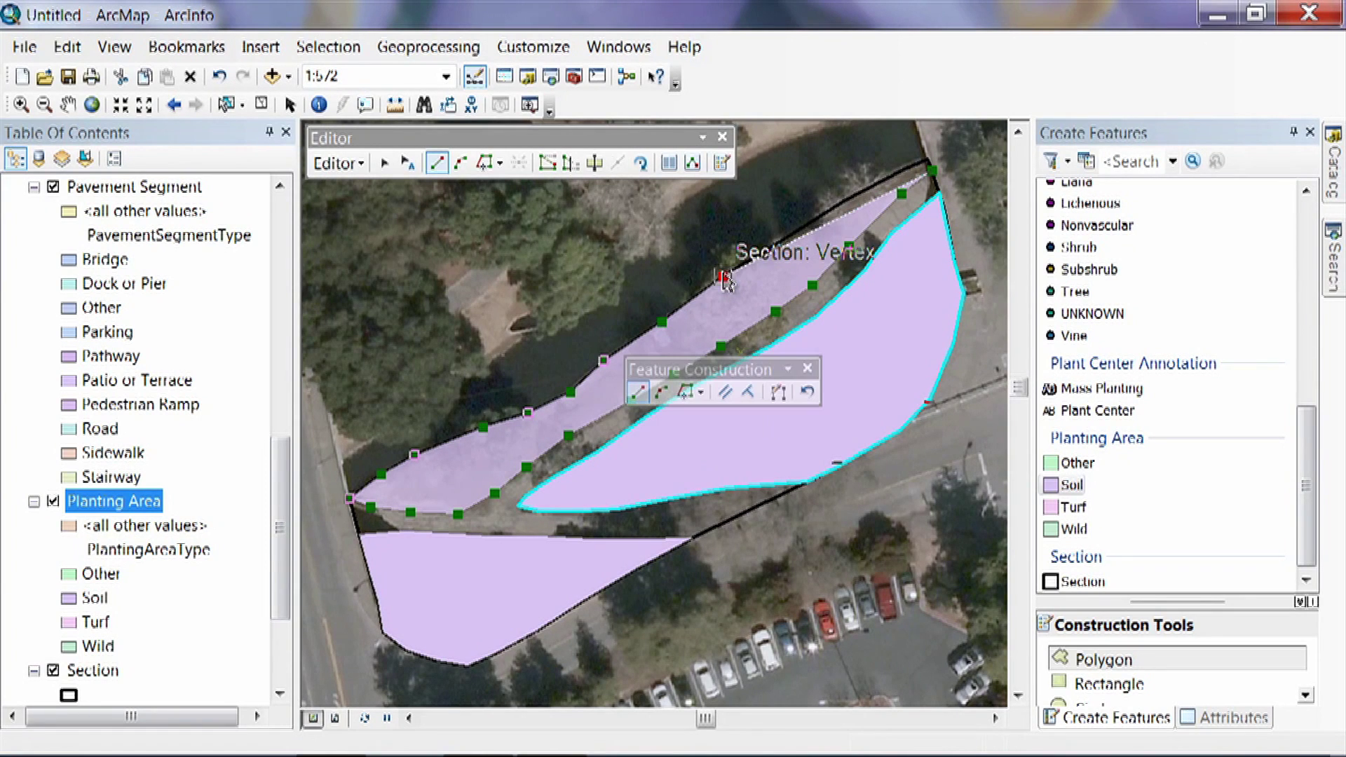
{"action": "left_click", "coordinate": [782, 239]}
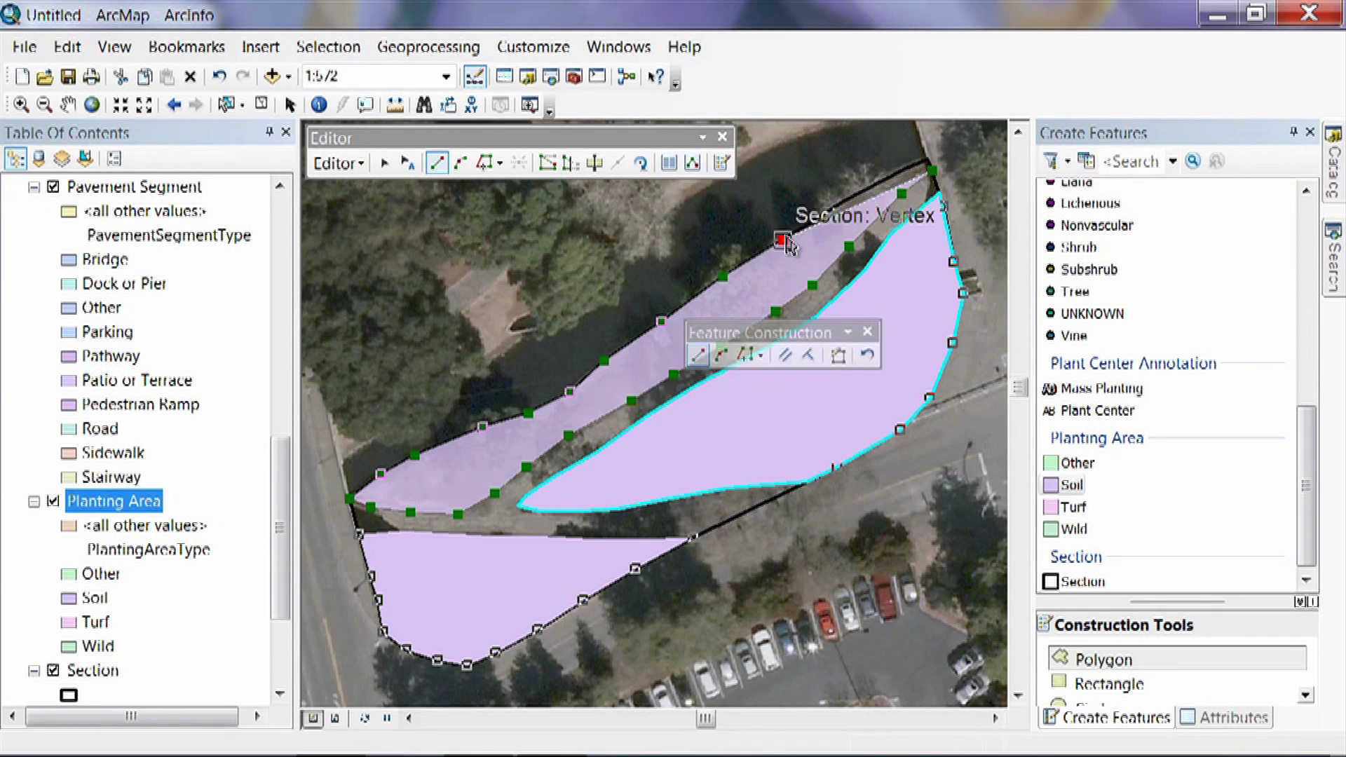
{"action": "left_click", "coordinate": [844, 202]}
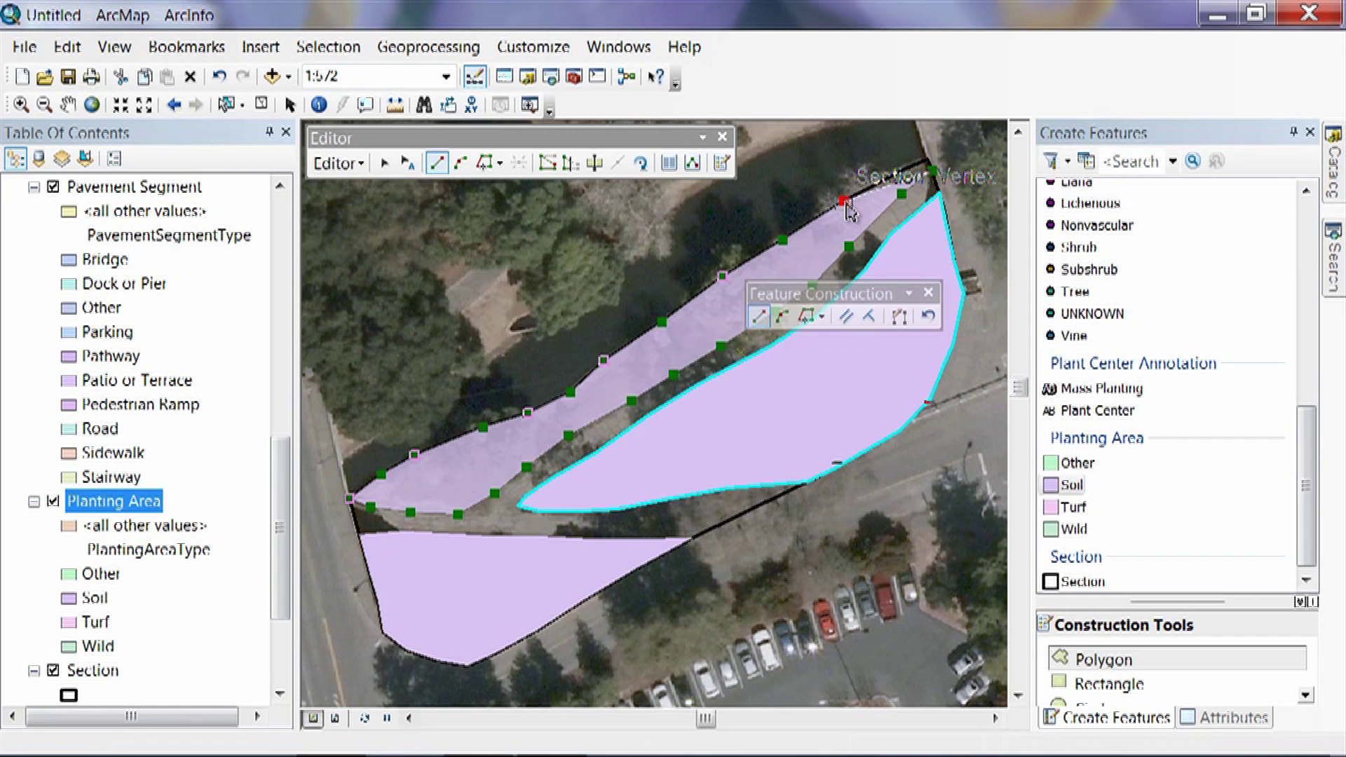
{"action": "left_click", "coordinate": [903, 171]}
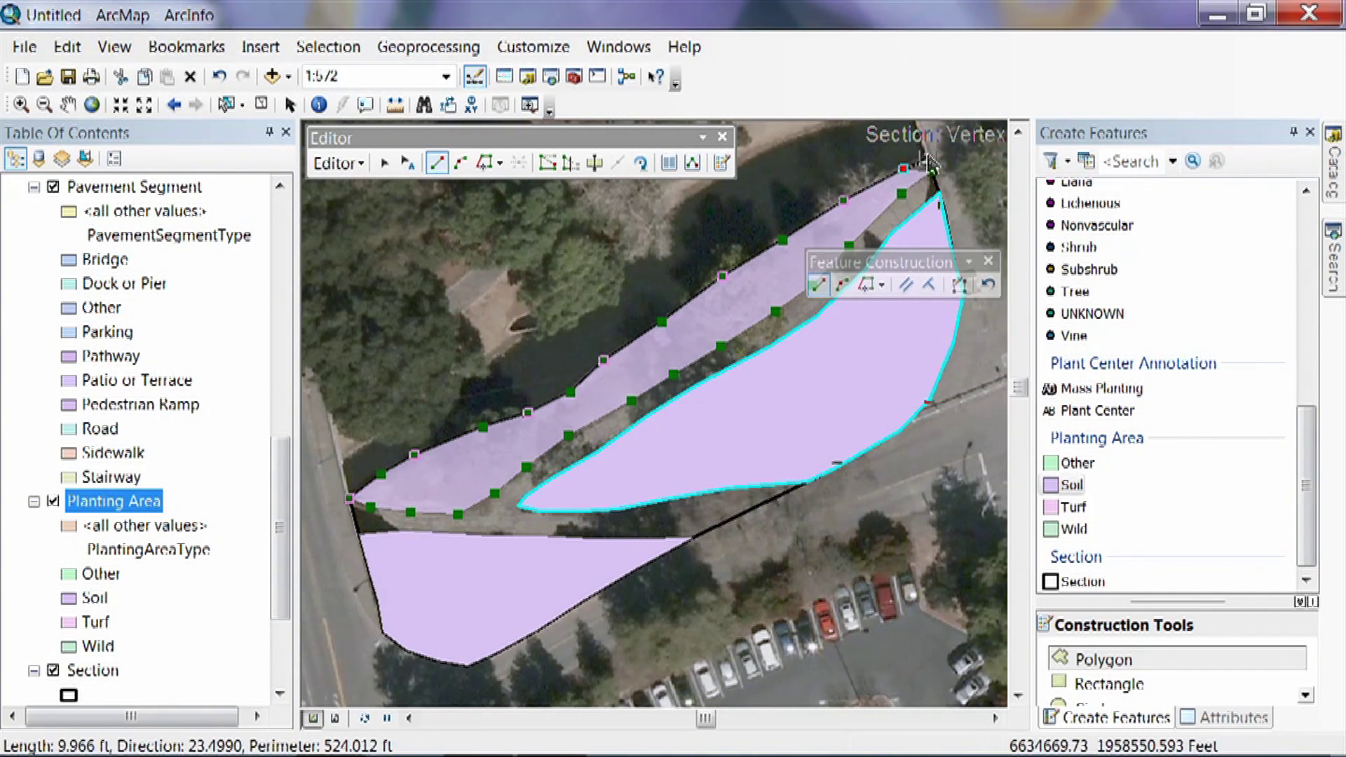
{"action": "double_click", "coordinate": [928, 162]}
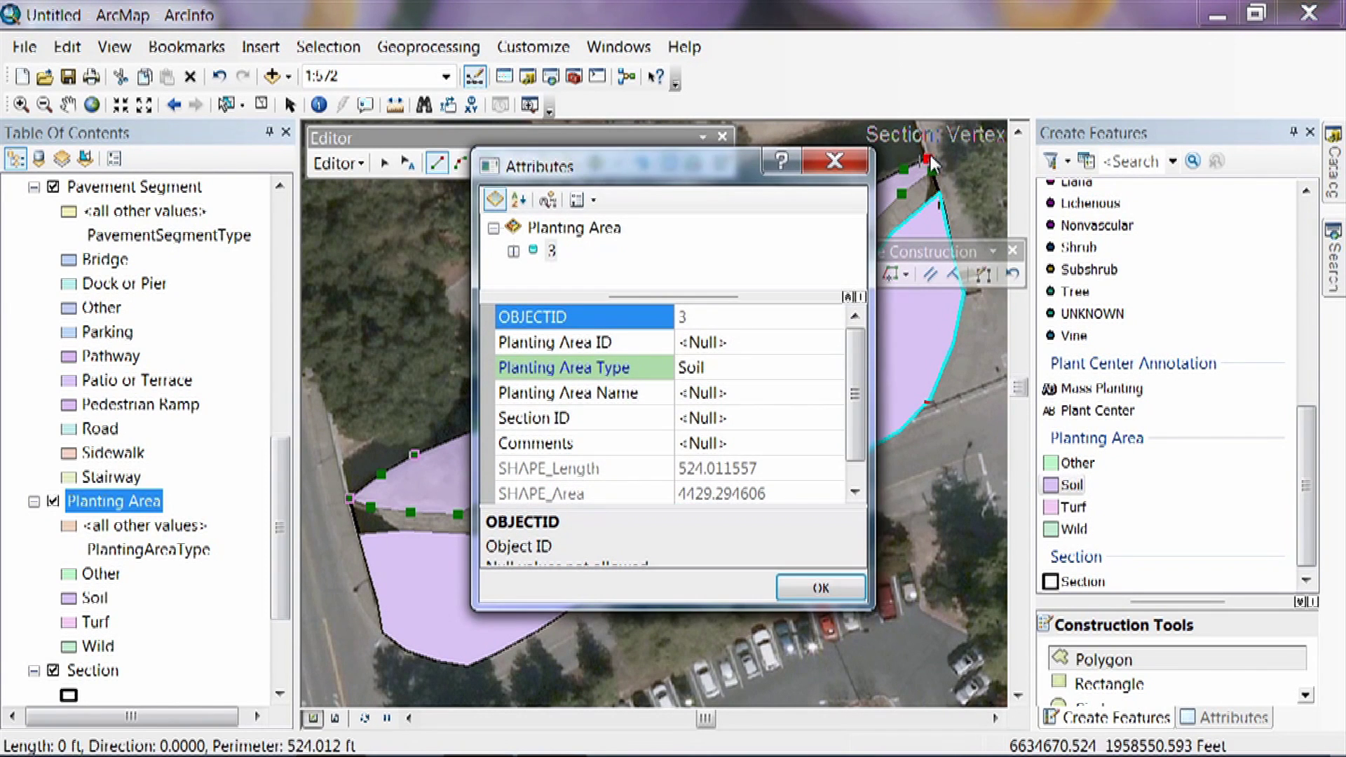
Enter Planting Area ID 3 and the name Bank for the third Soil area
{"action": "left_click", "coordinate": [716, 342]}
{"action": "type", "text": "3"}
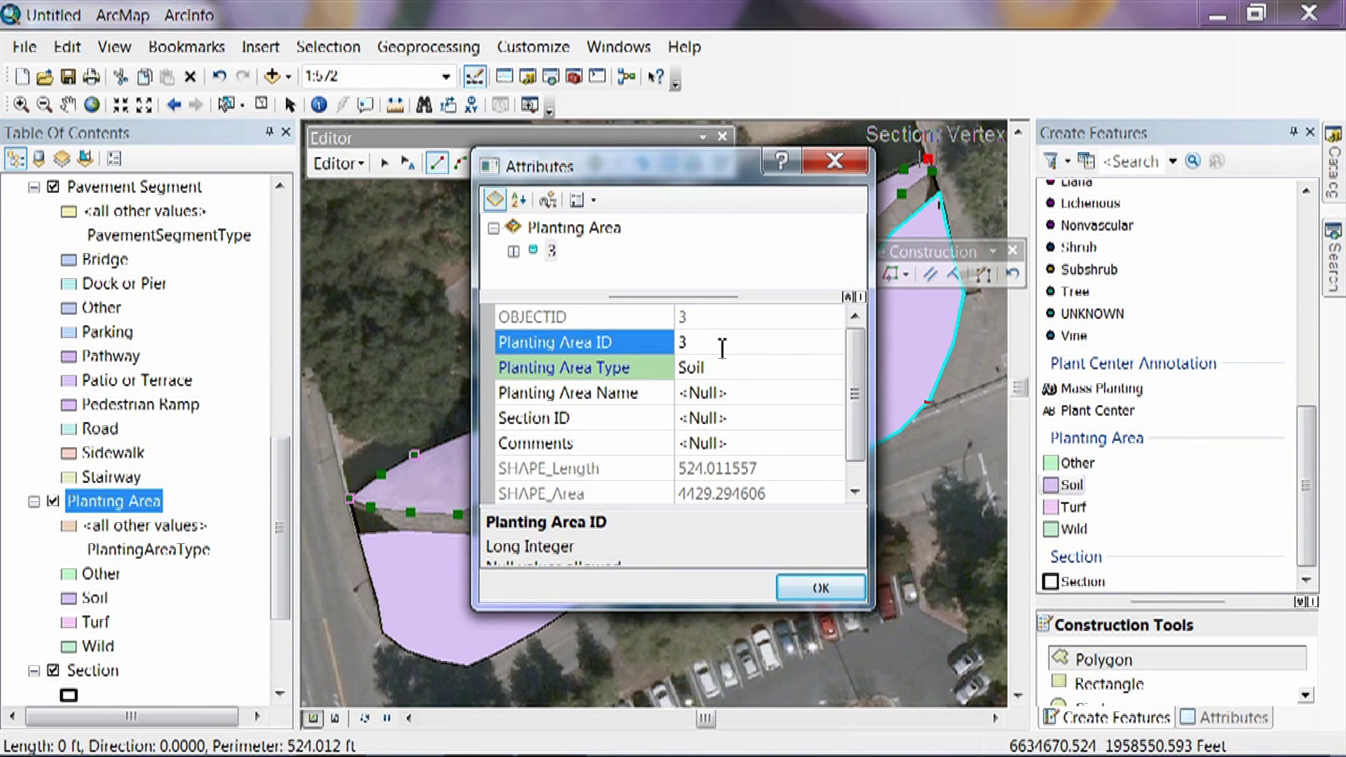
{"action": "left_click", "coordinate": [706, 392]}
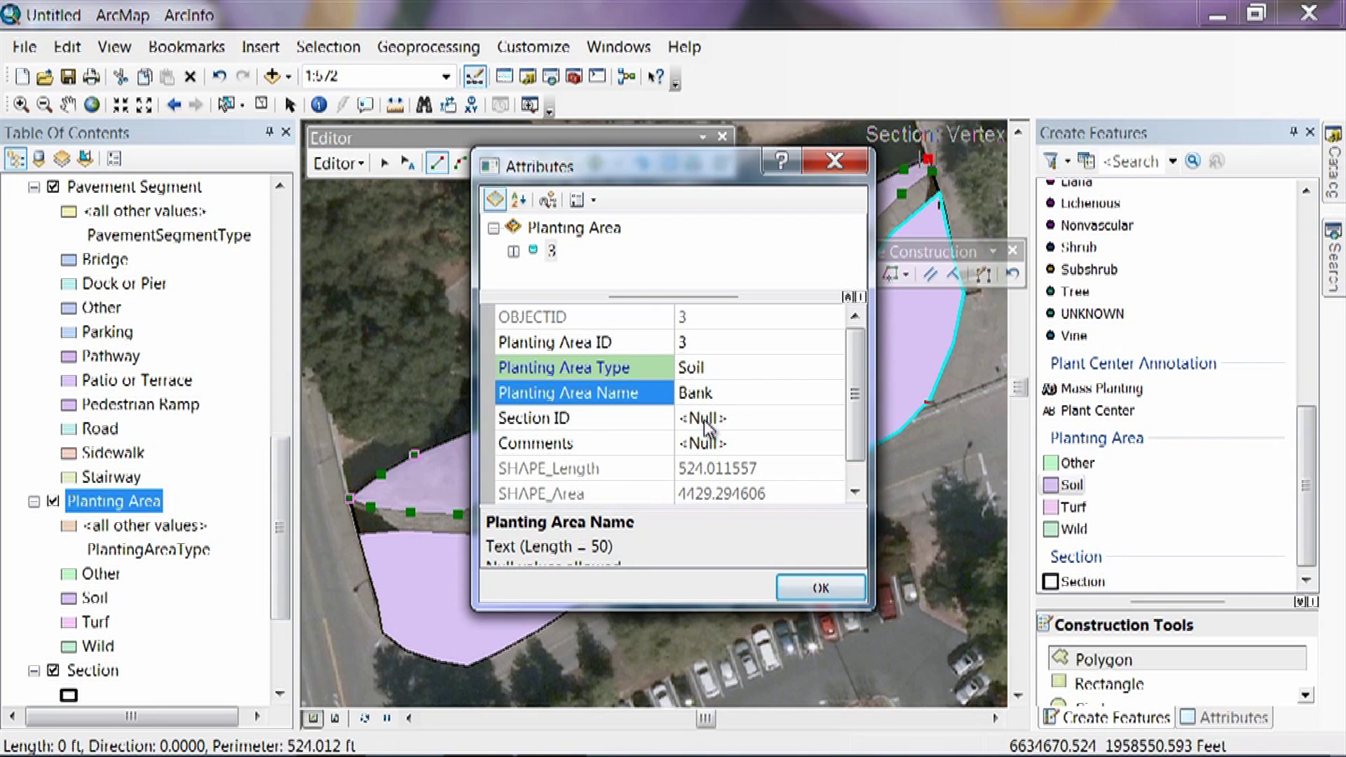
{"action": "left_click", "coordinate": [708, 421]}
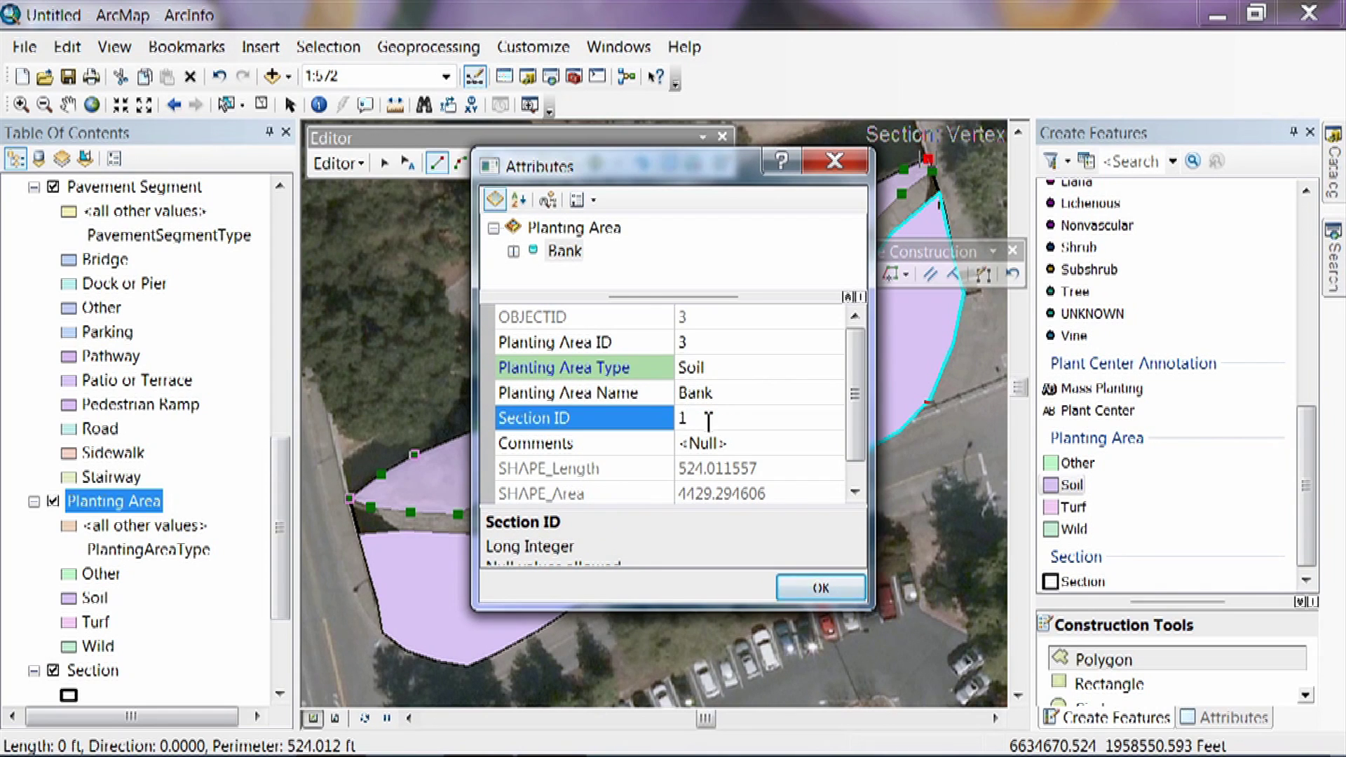
Enter Section ID 1 to save the Bank area, then clear the current selection
{"action": "type", "text": "1"}
{"action": "left_click", "coordinate": [817, 586]}
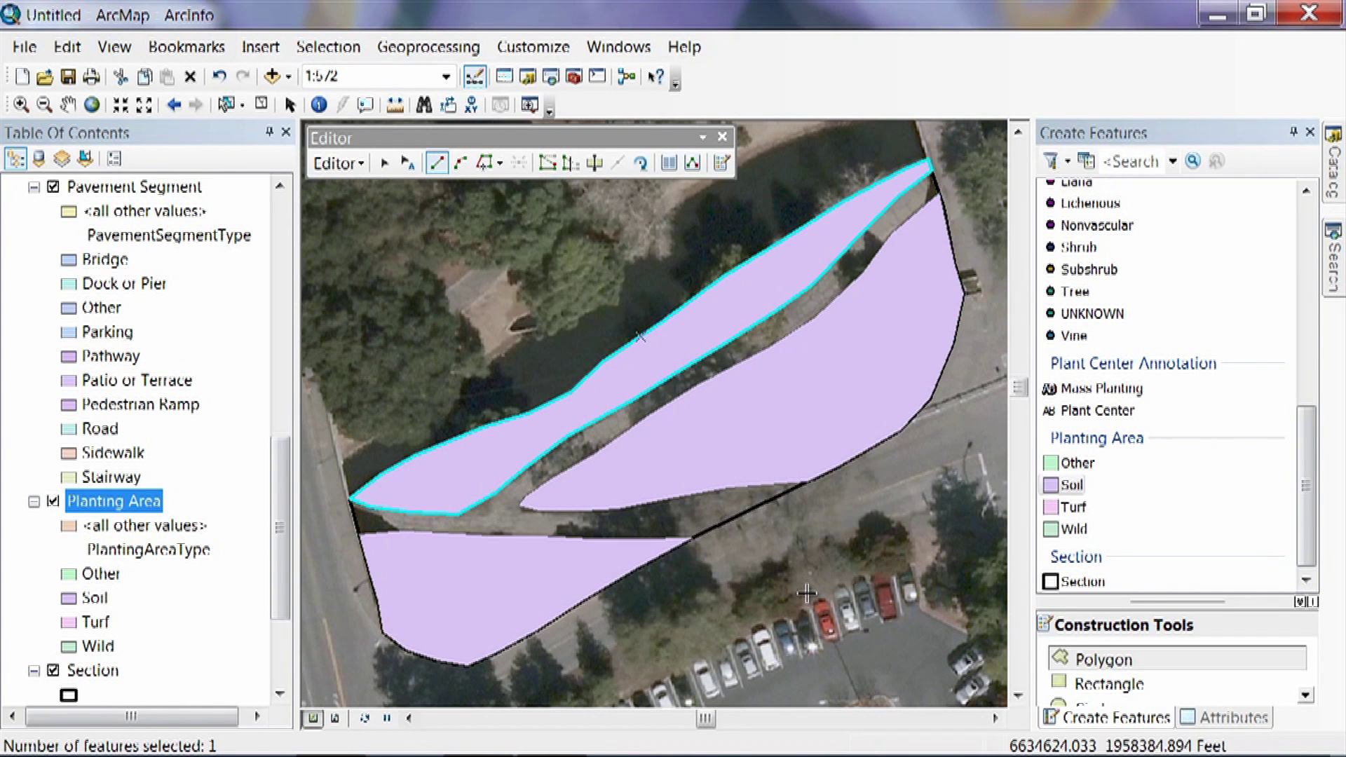
{"action": "left_click", "coordinate": [385, 172]}
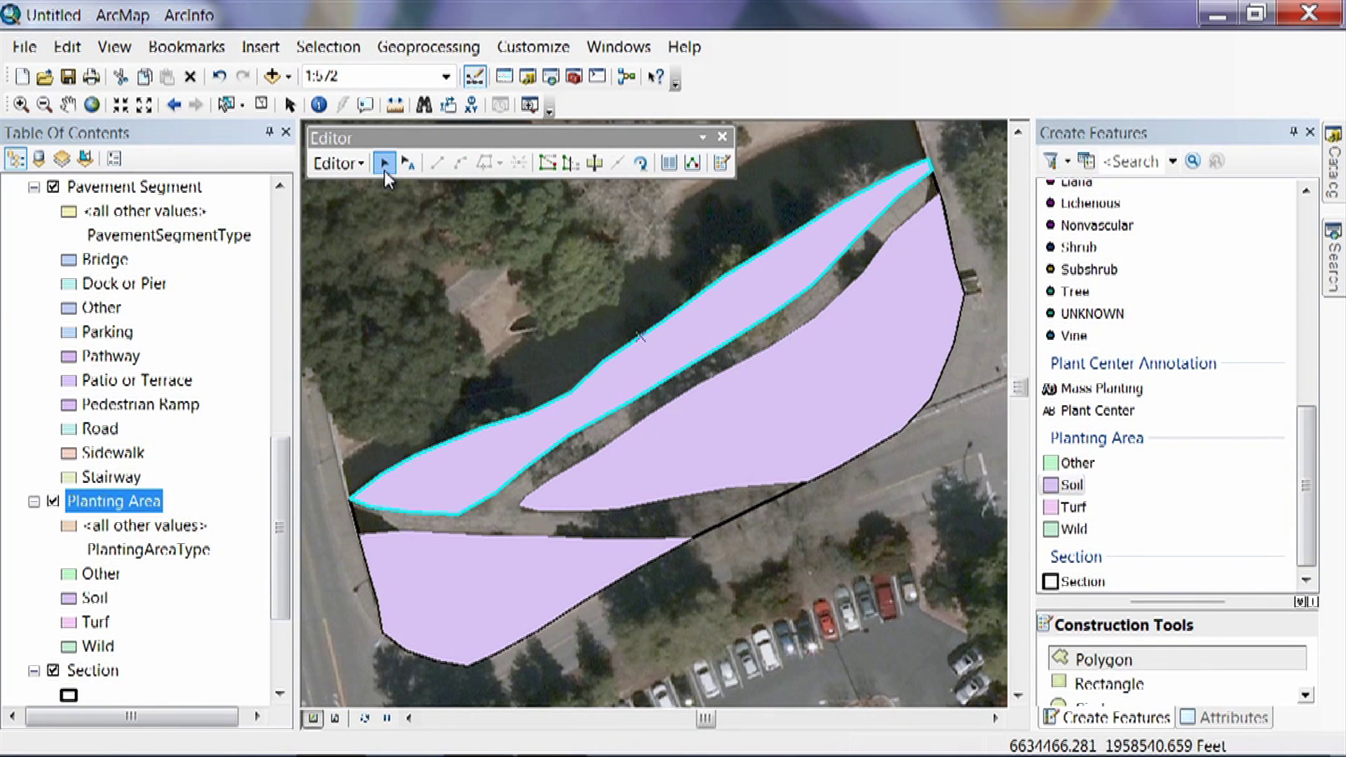
{"action": "left_click", "coordinate": [454, 363]}
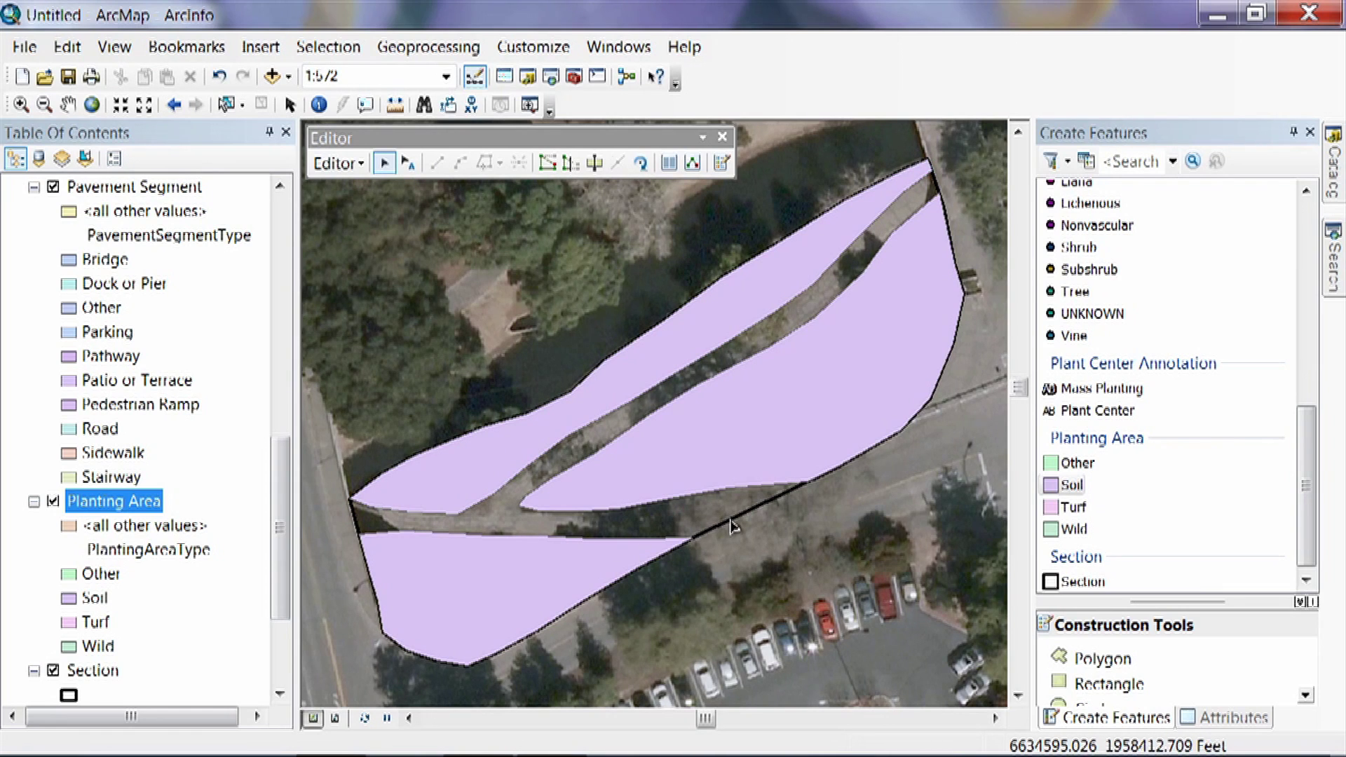
Select the South Ericaceae Section and list its related Planting Area records in Attributes
{"action": "left_click", "coordinate": [731, 525]}
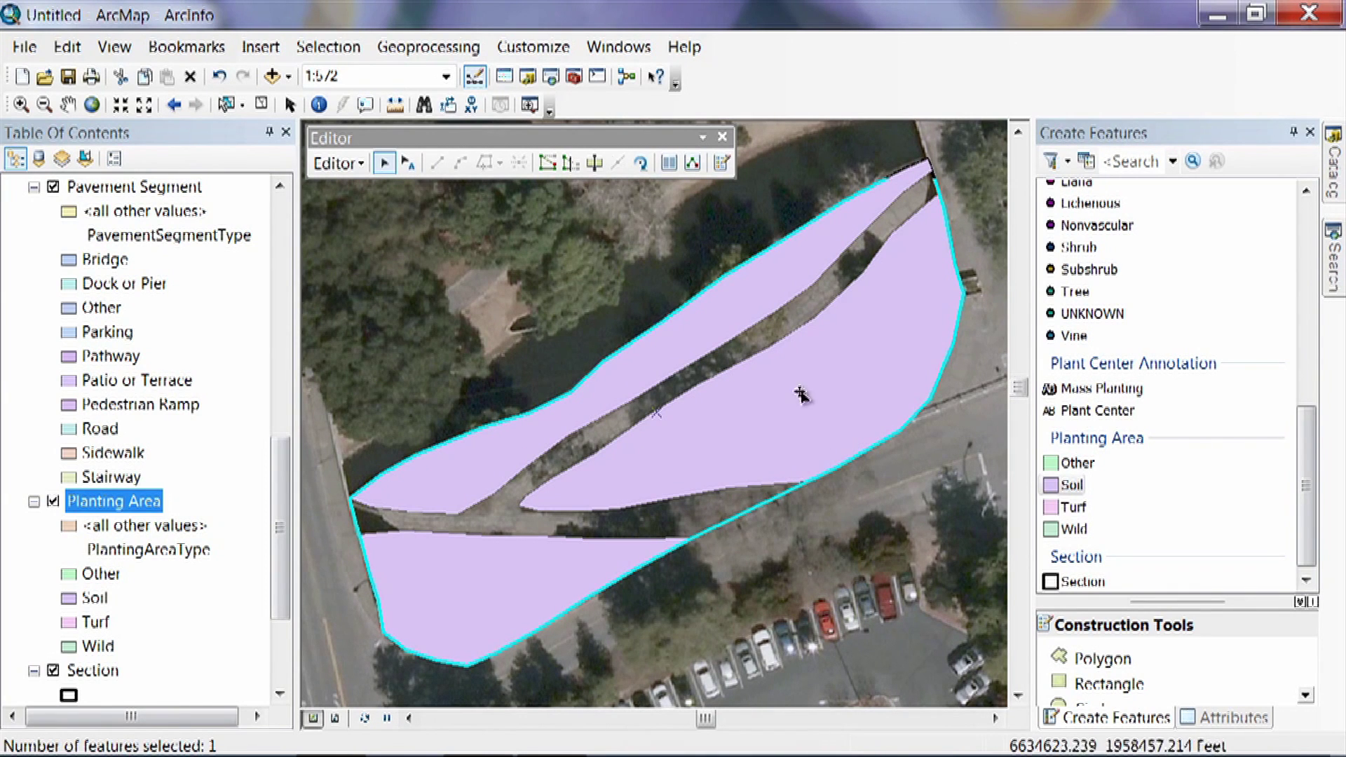
{"action": "left_click", "coordinate": [669, 164]}
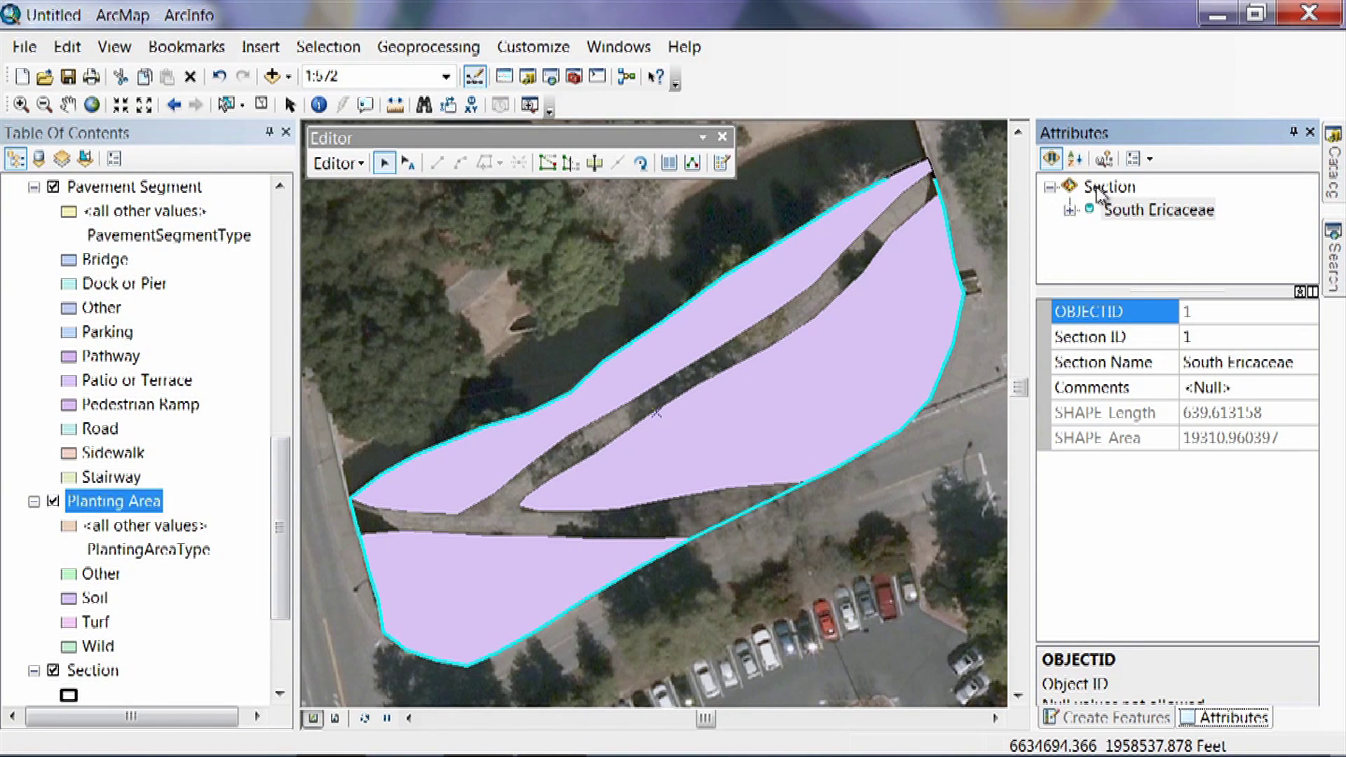
{"action": "left_click", "coordinate": [1070, 209]}
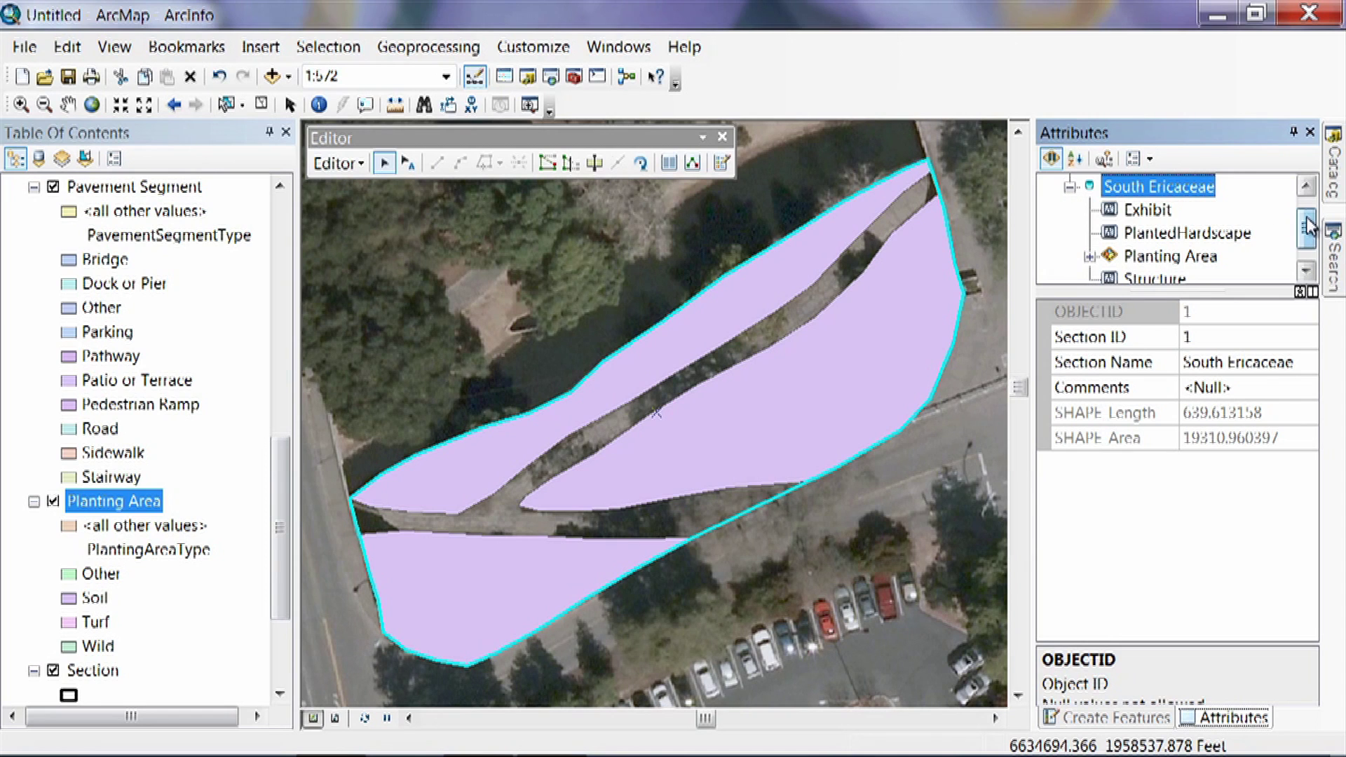
{"action": "left_click_drag", "start_coordinate": [1305, 224], "coordinate": [1306, 238]}
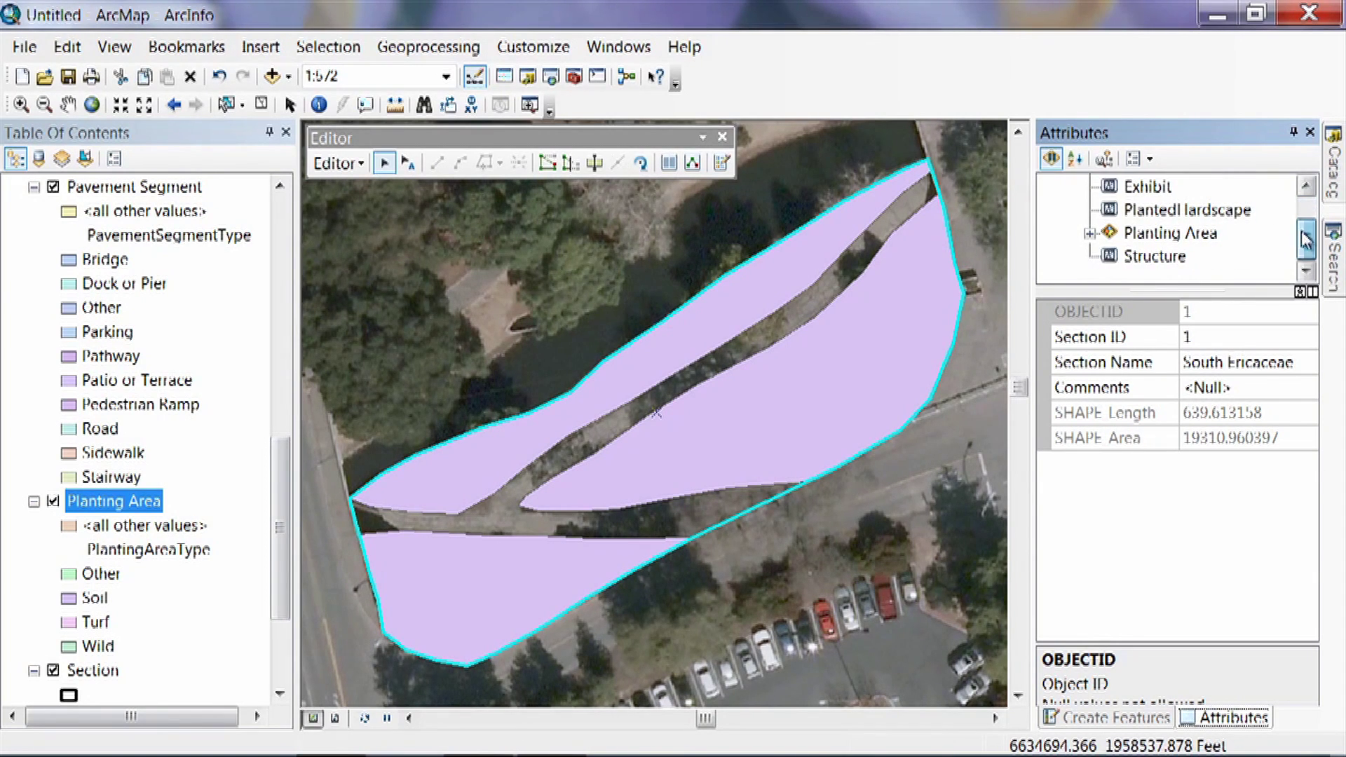
{"action": "left_click", "coordinate": [1089, 234]}
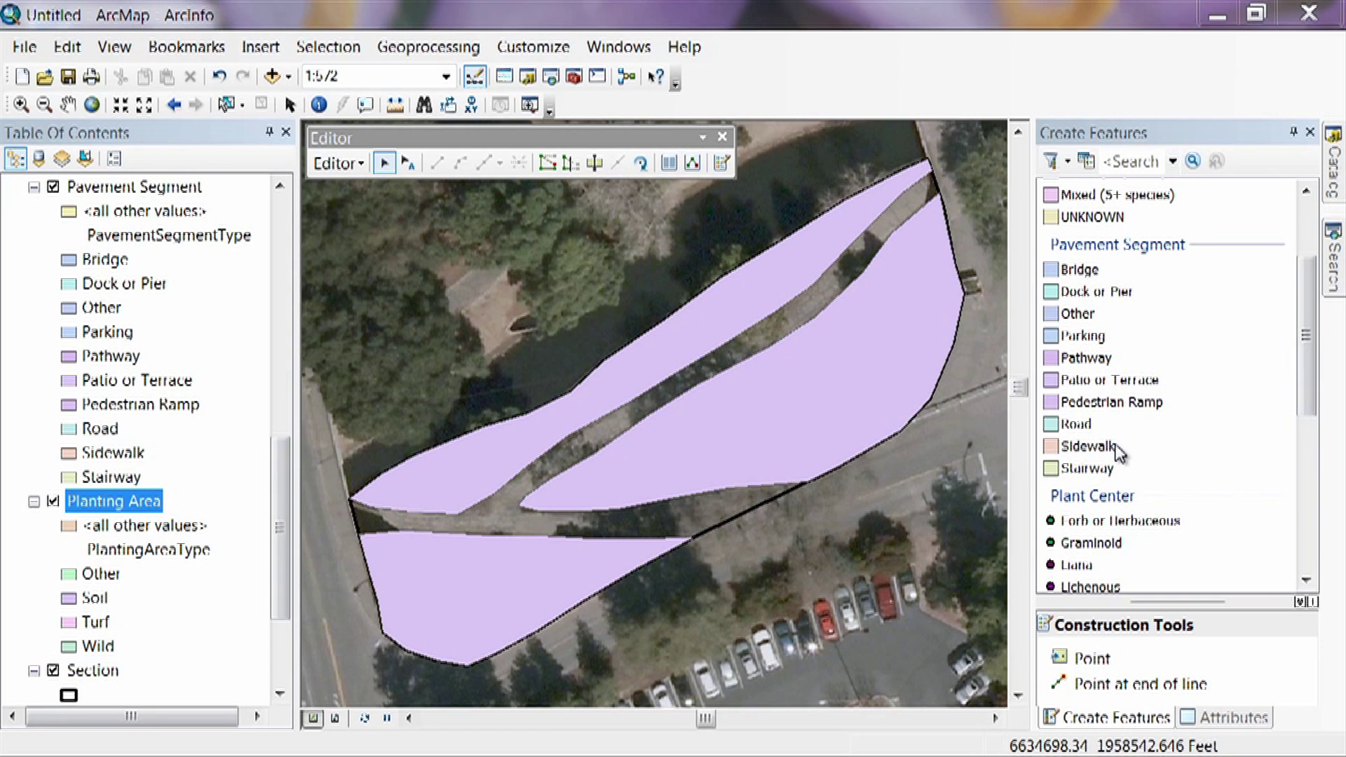
Choose the Pathway template and trace the path from the northeast corner around the western bend
{"action": "left_click", "coordinate": [1083, 359]}
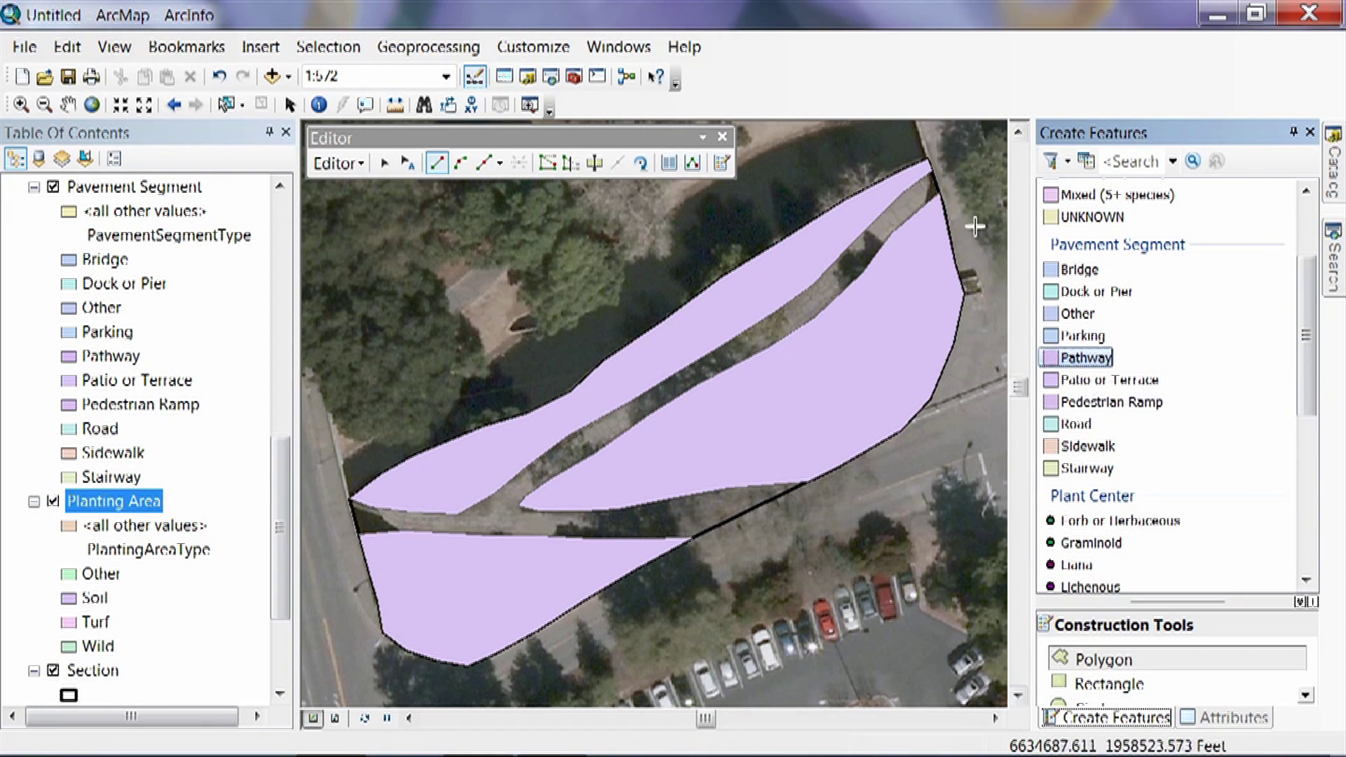
{"action": "left_click", "coordinate": [937, 192]}
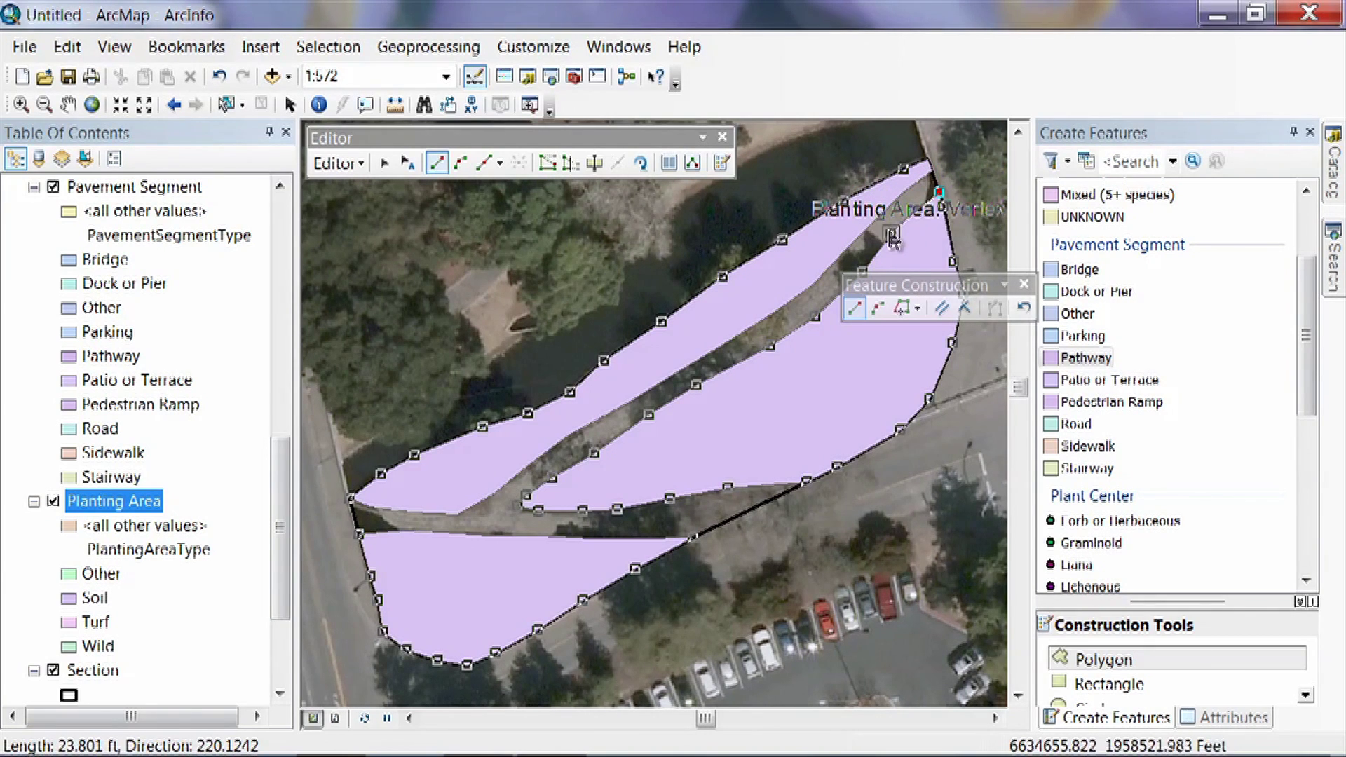
{"action": "left_click", "coordinate": [890, 235]}
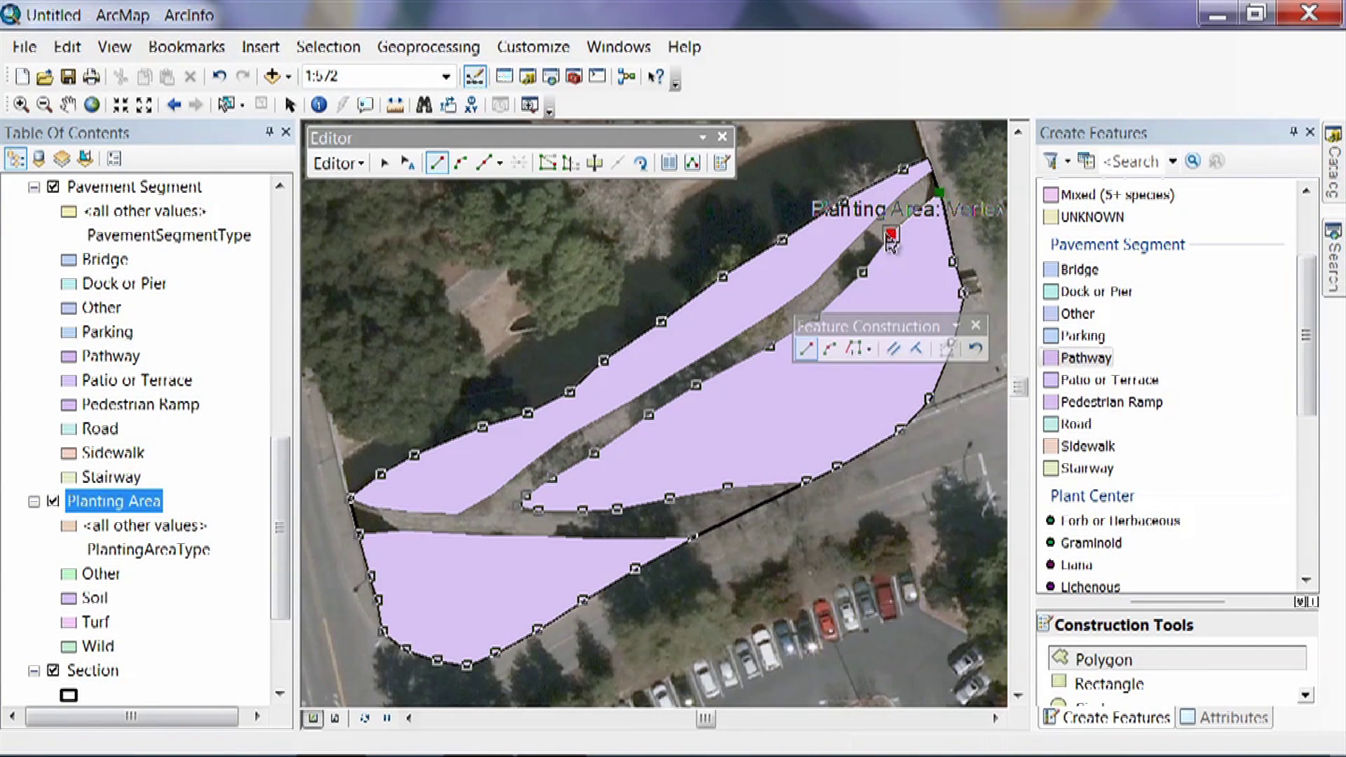
{"action": "left_click", "coordinate": [862, 271]}
{"action": "left_click", "coordinate": [817, 318]}
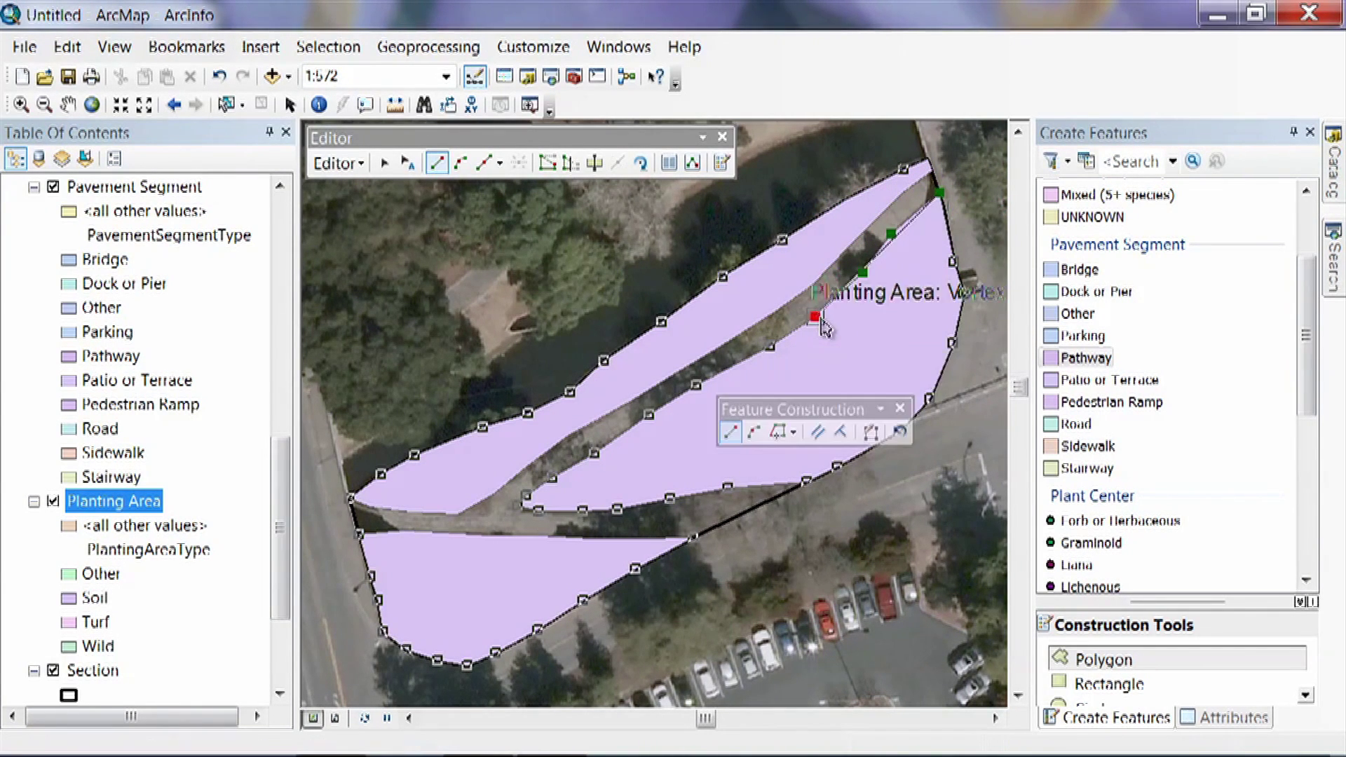
{"action": "left_click", "coordinate": [771, 346]}
{"action": "left_click", "coordinate": [696, 385]}
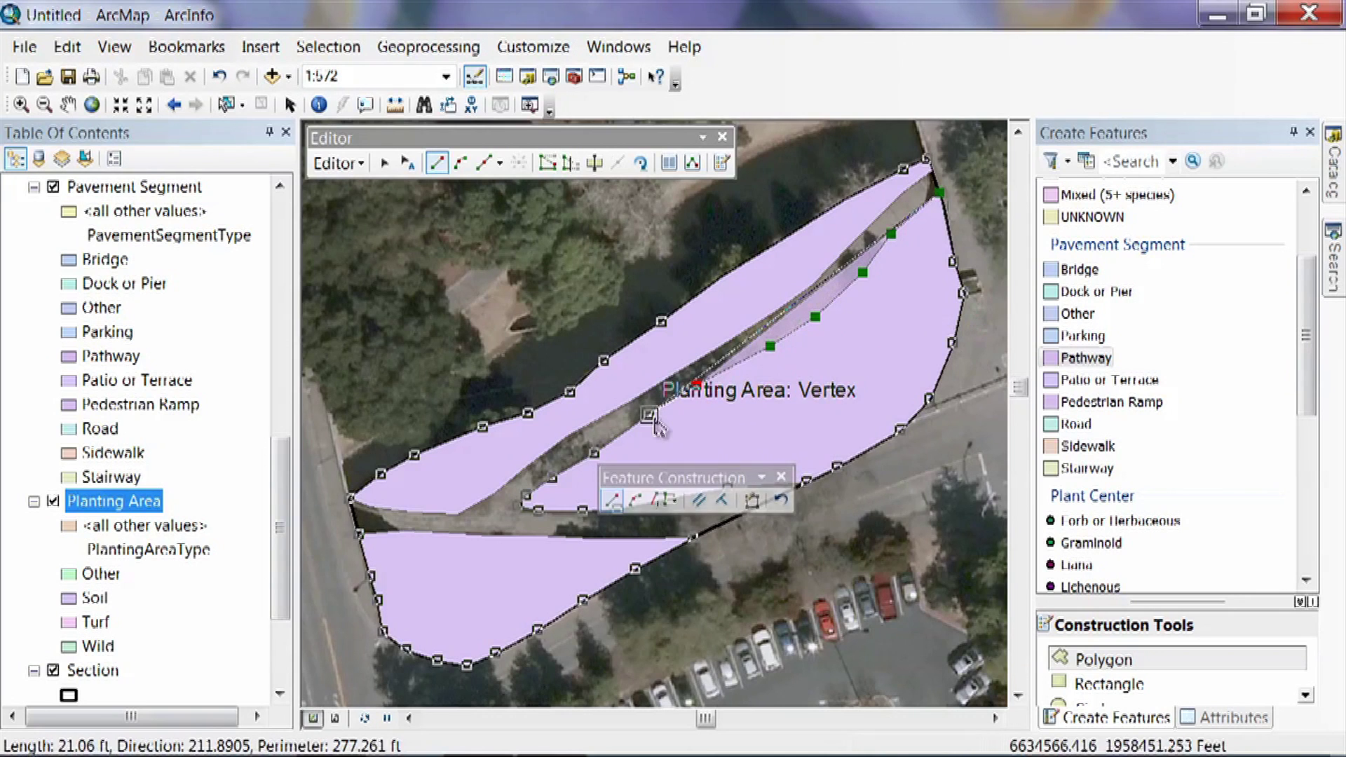
{"action": "left_click", "coordinate": [650, 413]}
{"action": "left_click", "coordinate": [595, 453]}
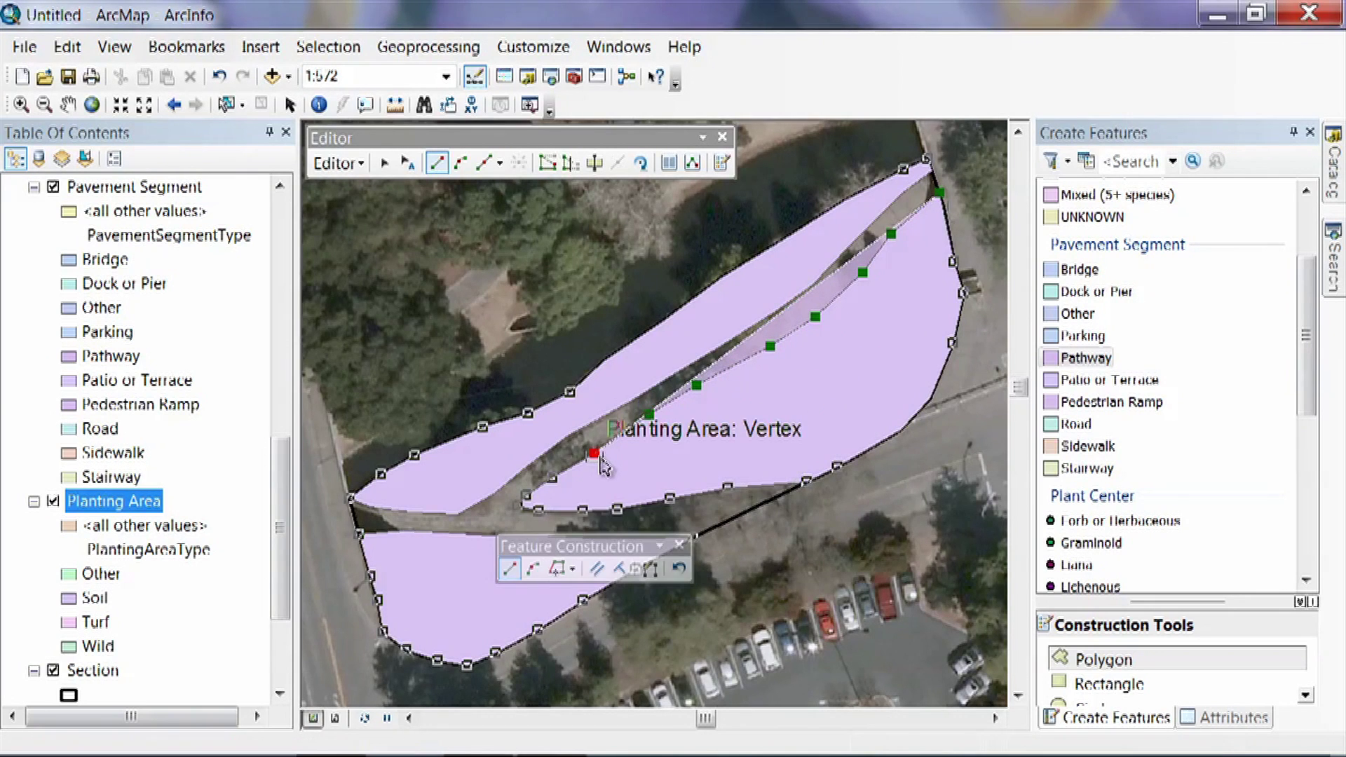
{"action": "left_click", "coordinate": [552, 477]}
{"action": "left_click", "coordinate": [525, 494]}
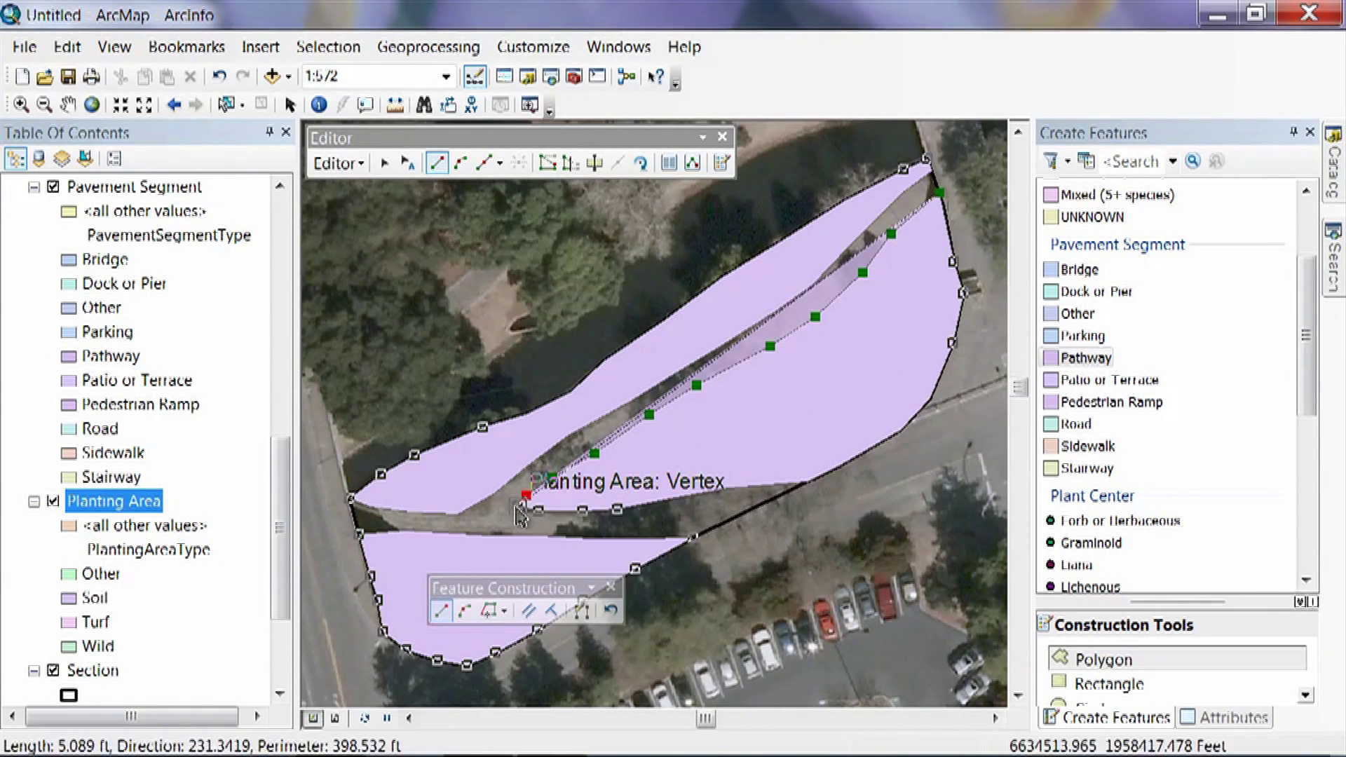
{"action": "left_click", "coordinate": [518, 504]}
{"action": "left_click", "coordinate": [538, 510]}
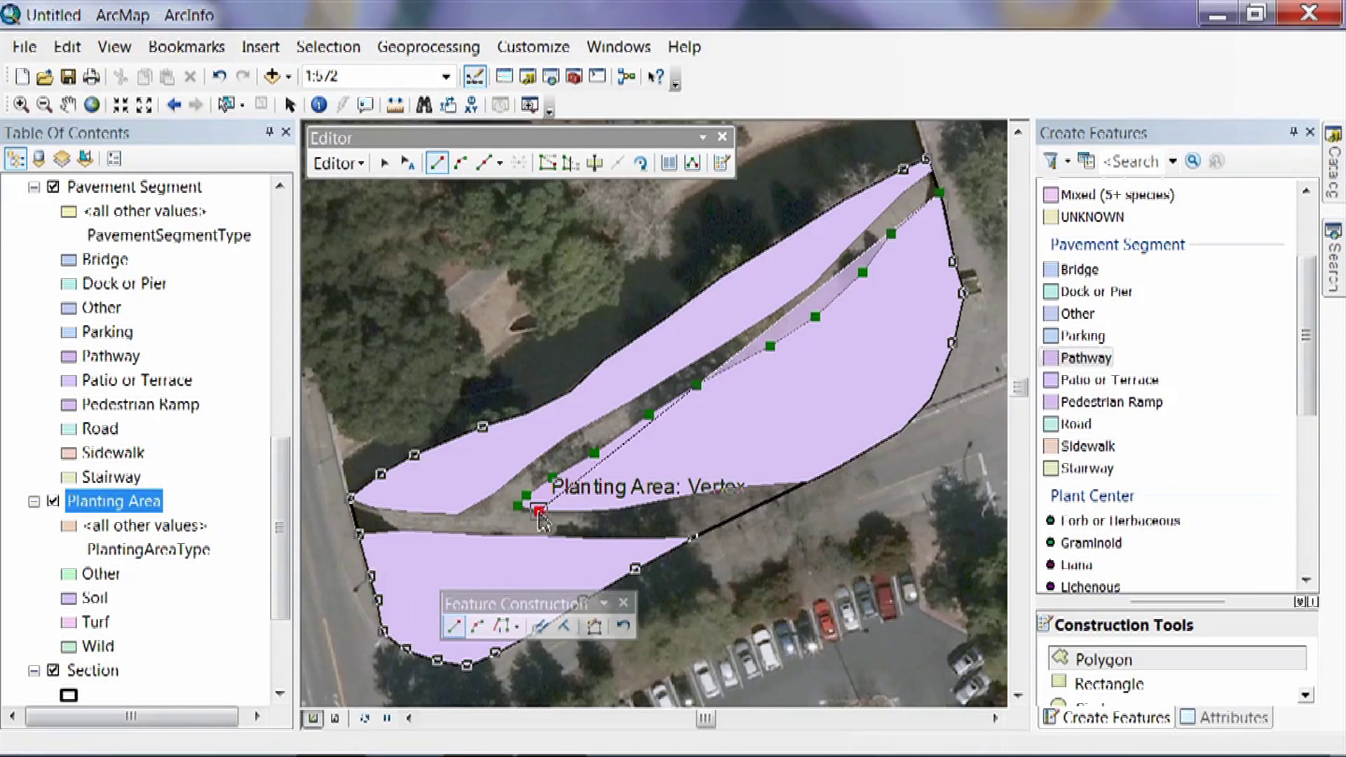
{"action": "left_click", "coordinate": [582, 510]}
{"action": "left_click", "coordinate": [616, 509]}
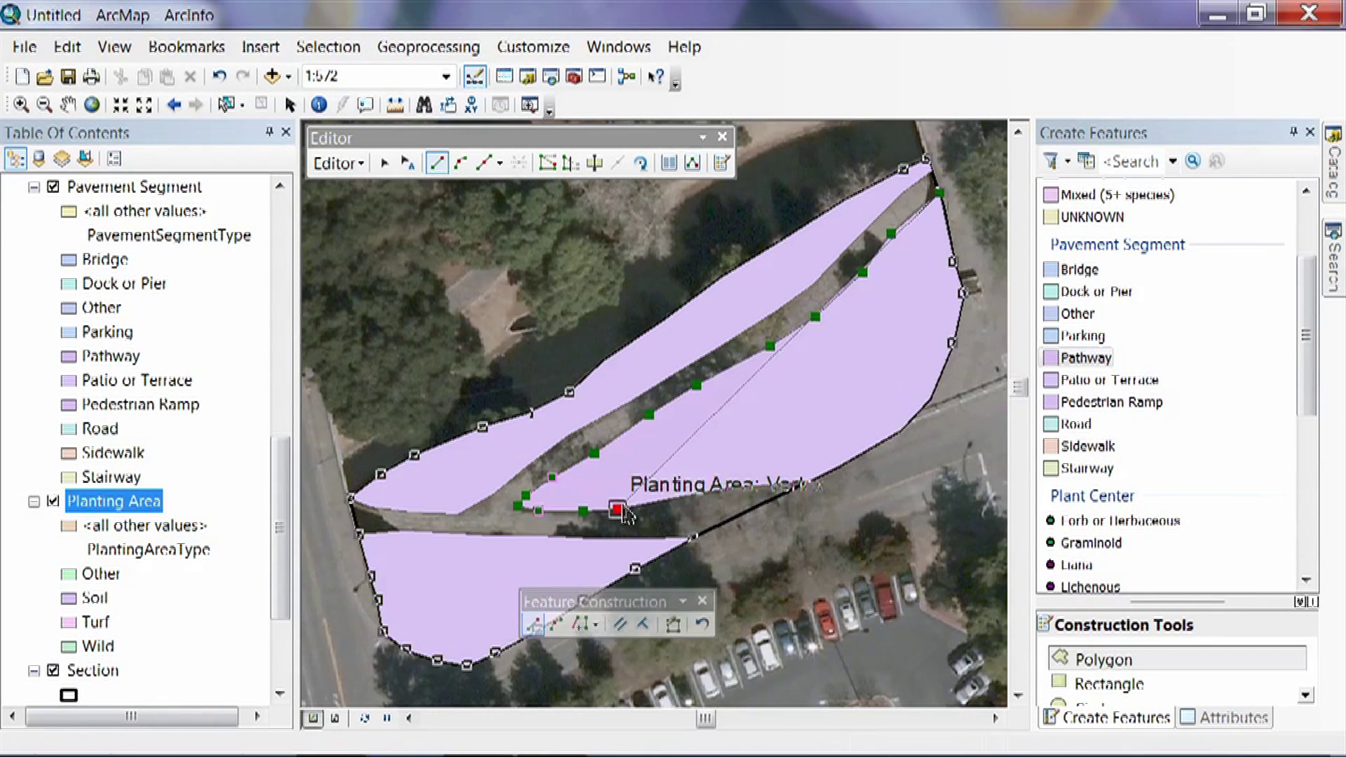
{"action": "left_click", "coordinate": [669, 498]}
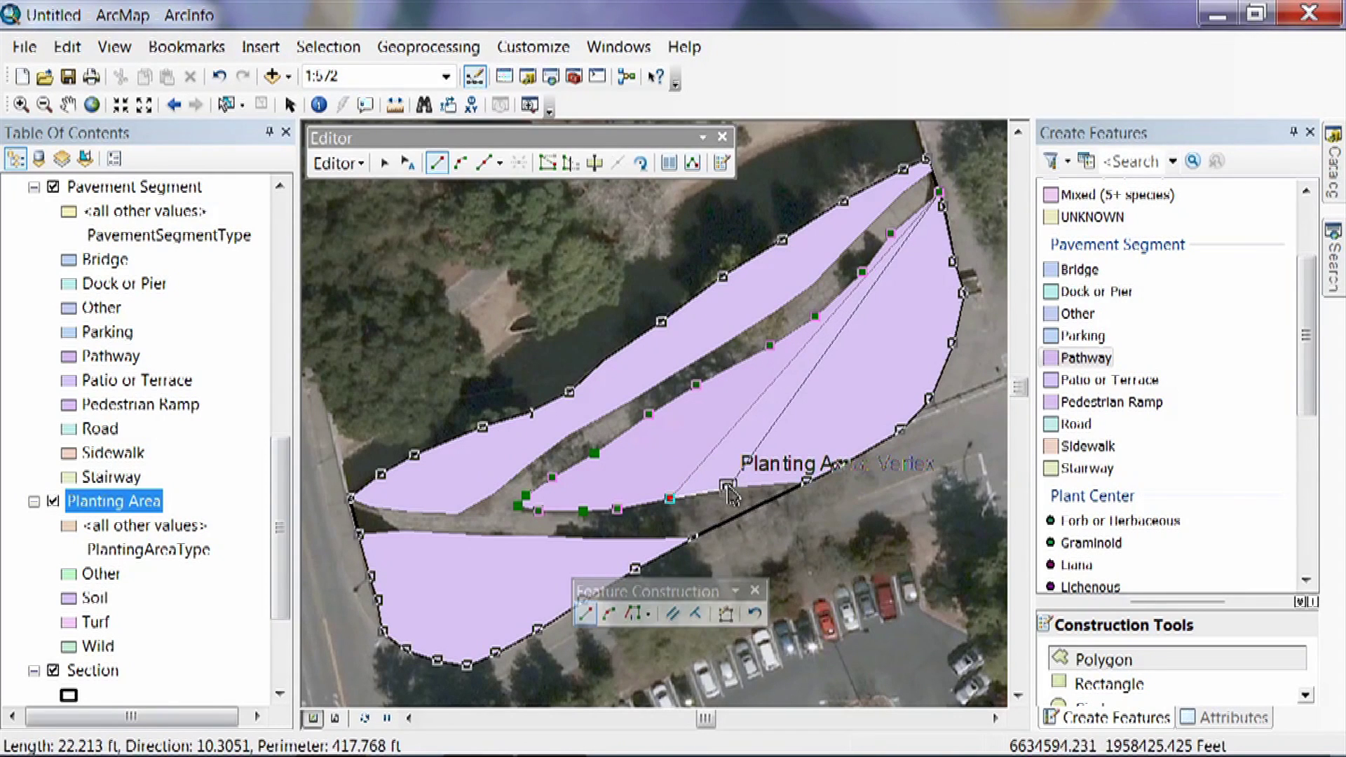
{"action": "left_click", "coordinate": [727, 486]}
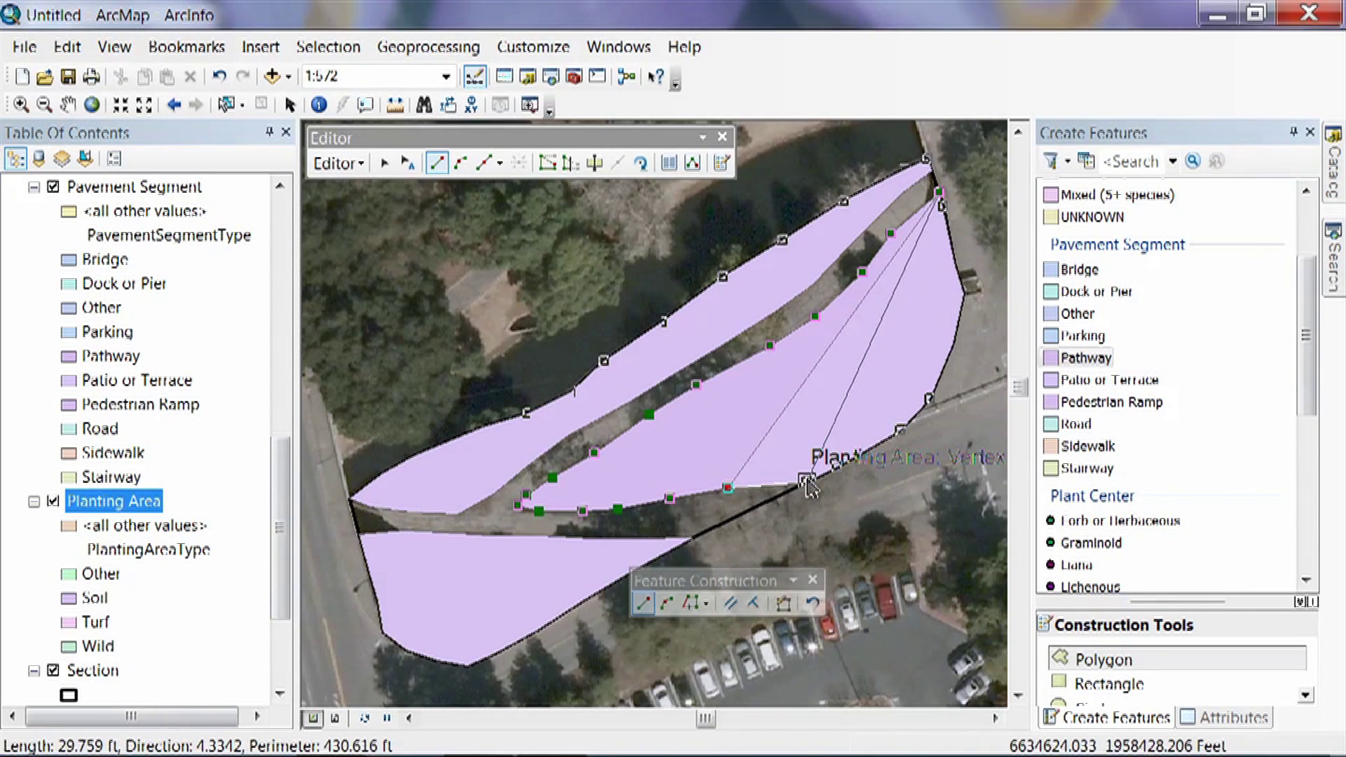
{"action": "left_click", "coordinate": [803, 484]}
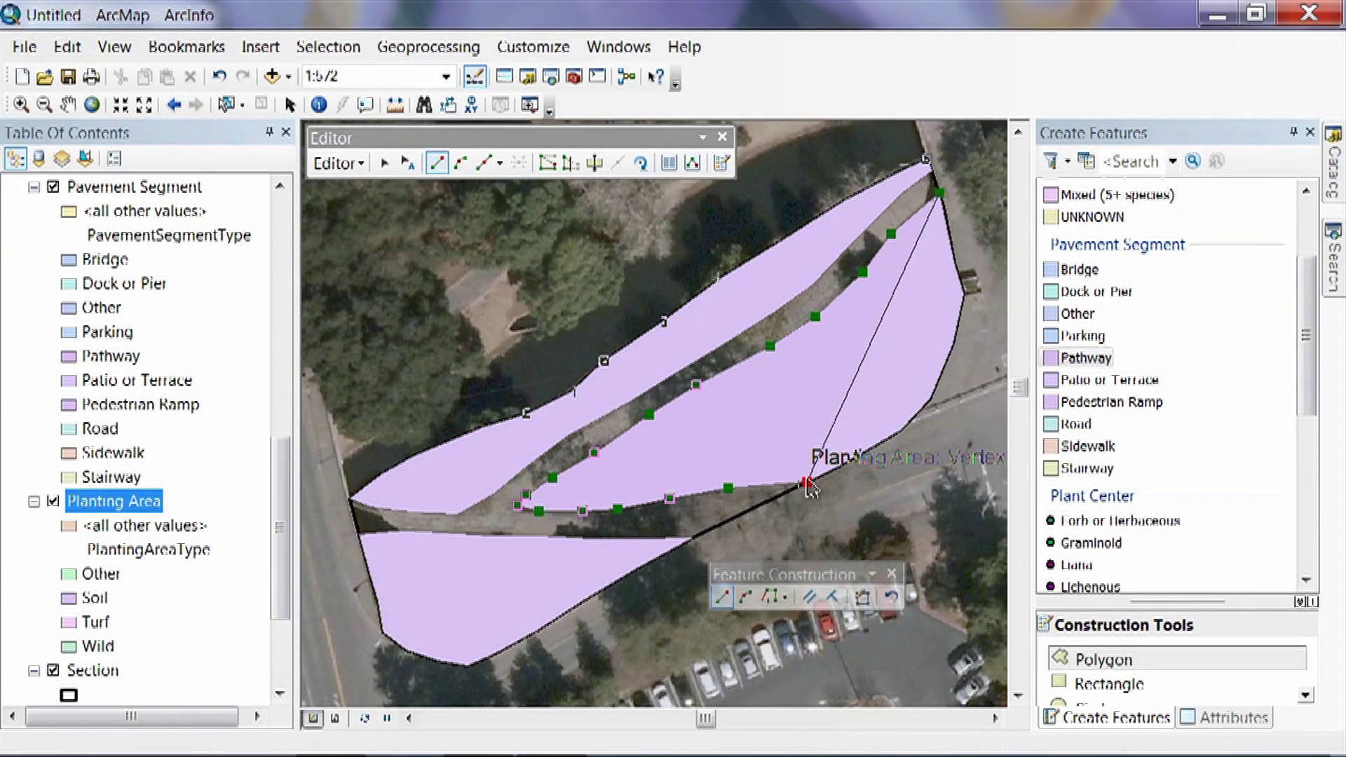
Trace the path's lower branch westward to the left planting-area corner
{"action": "left_click", "coordinate": [693, 538]}
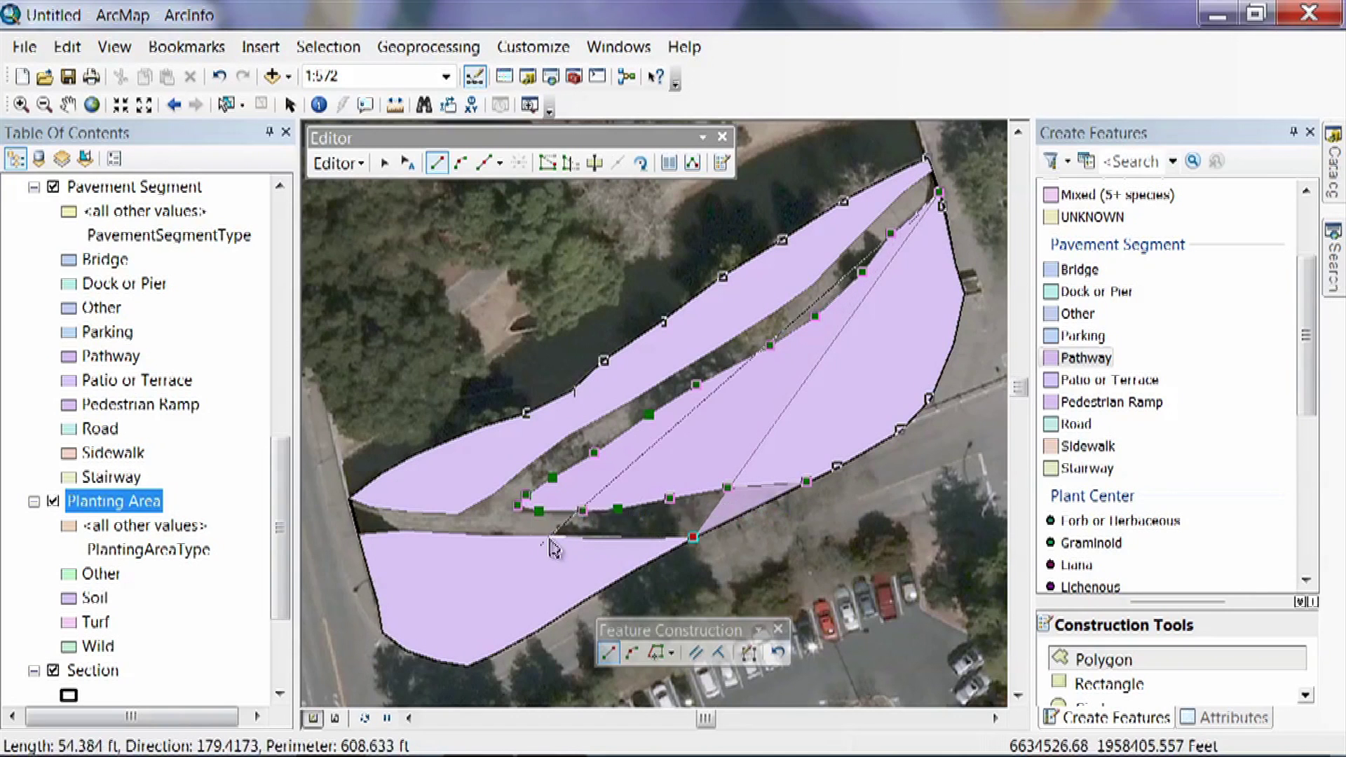
{"action": "left_click", "coordinate": [638, 539]}
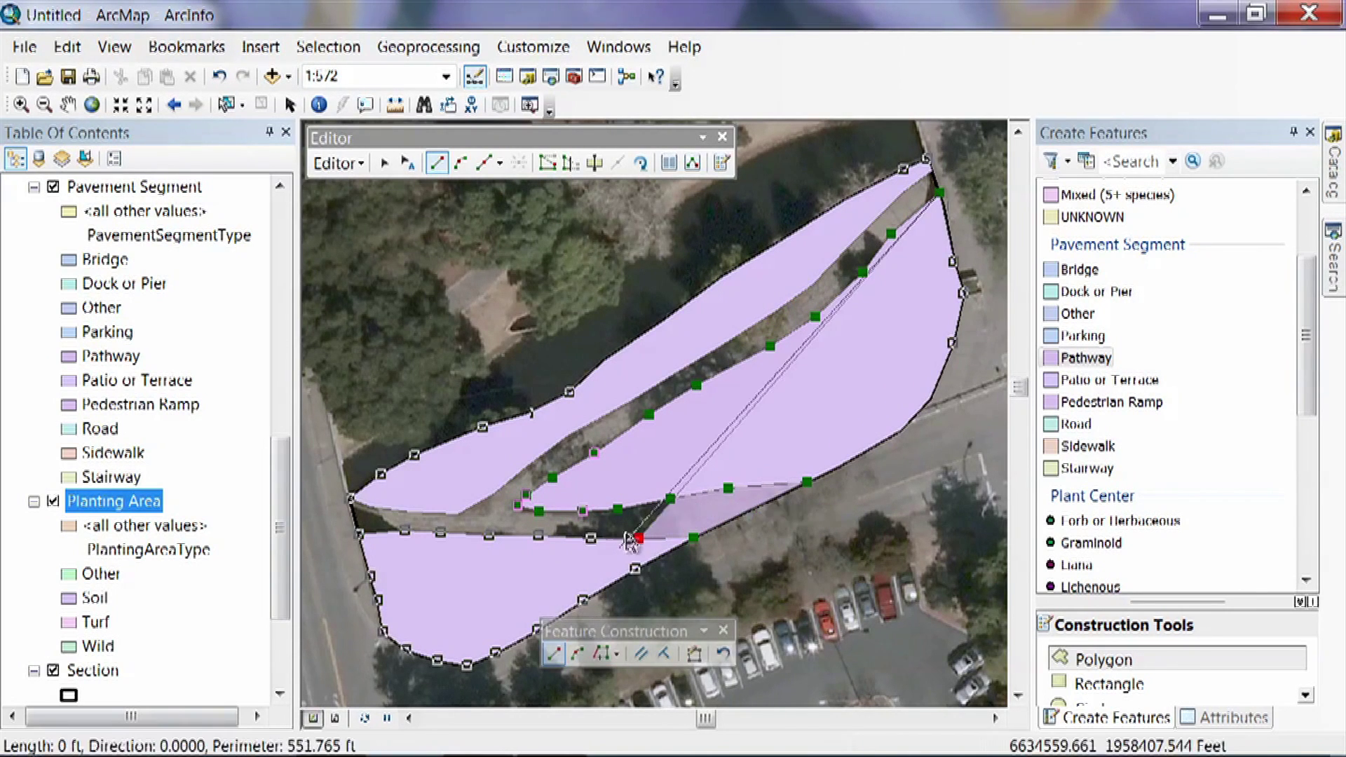
{"action": "left_click", "coordinate": [591, 538]}
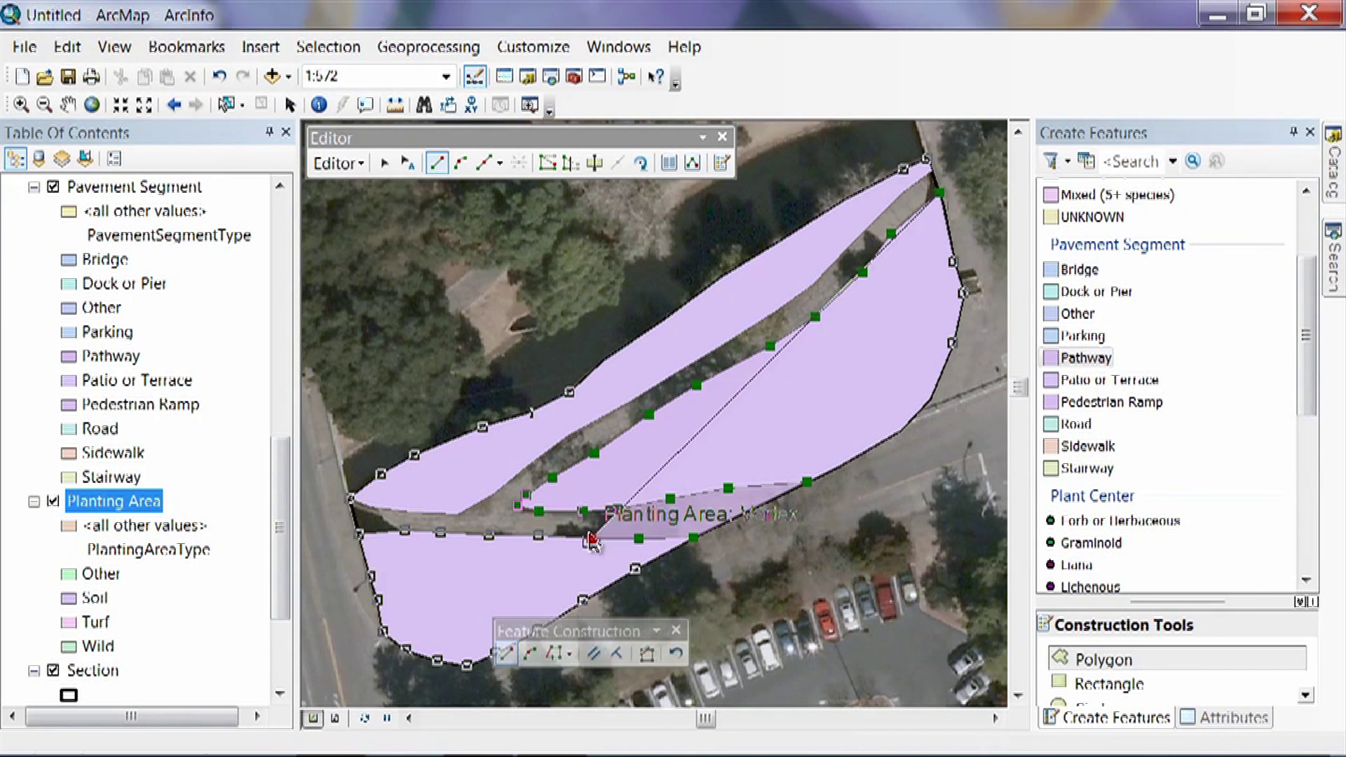
{"action": "left_click", "coordinate": [538, 536]}
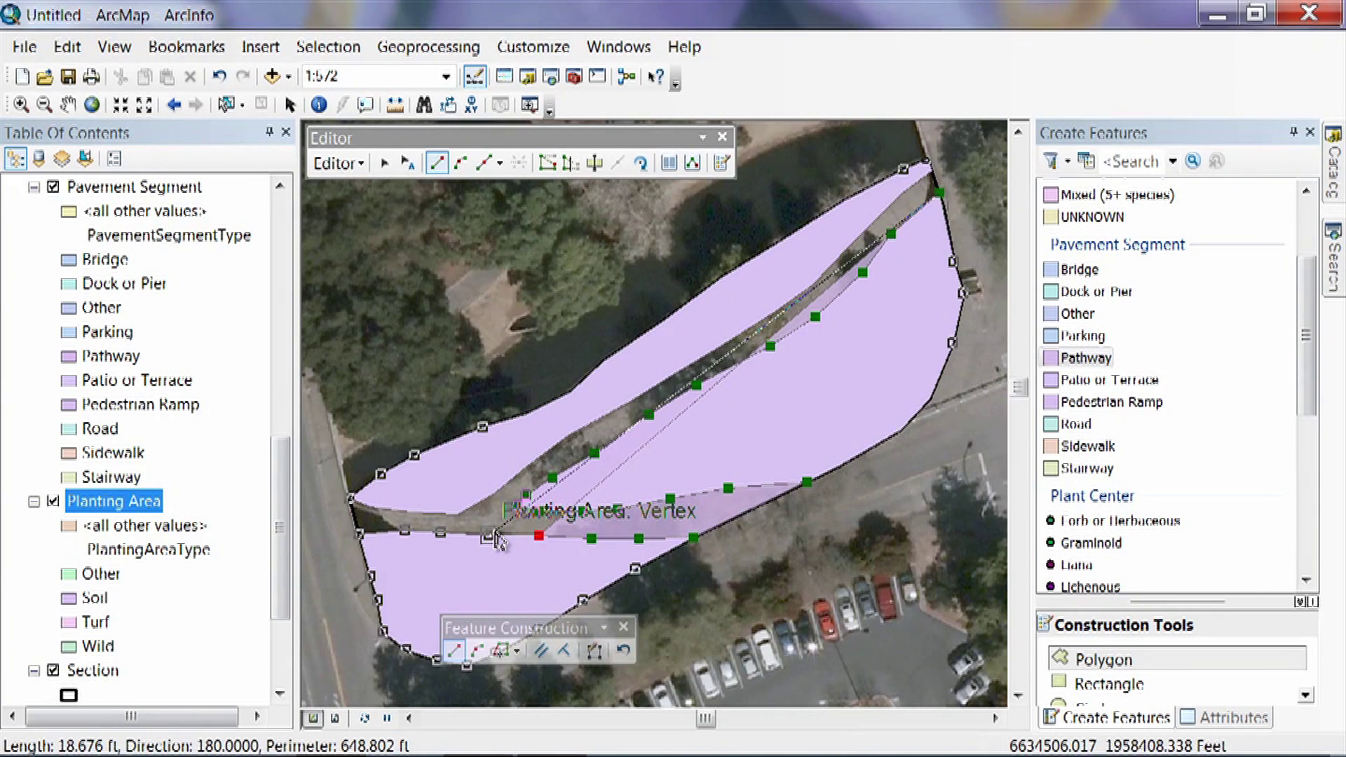
{"action": "left_click", "coordinate": [489, 536]}
{"action": "left_click", "coordinate": [441, 533]}
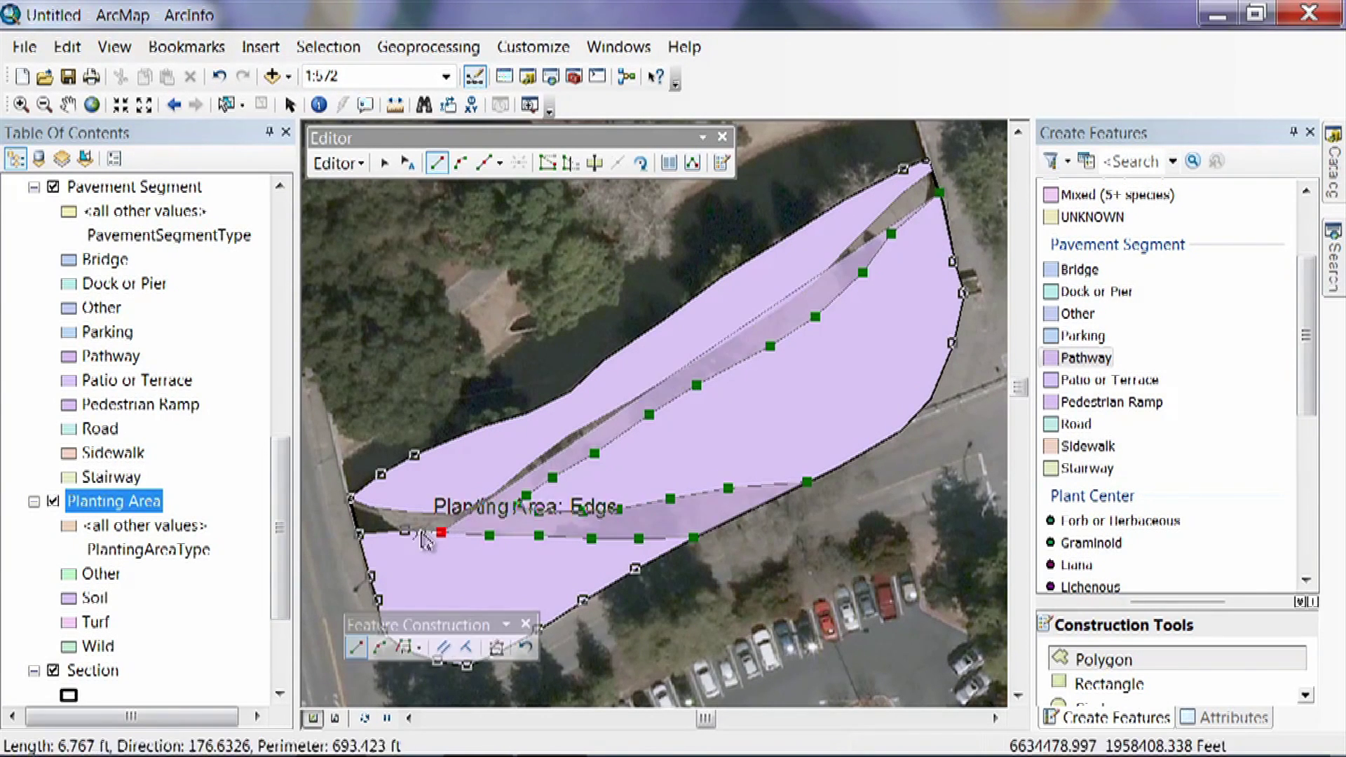
{"action": "left_click", "coordinate": [405, 530]}
{"action": "left_click", "coordinate": [359, 535]}
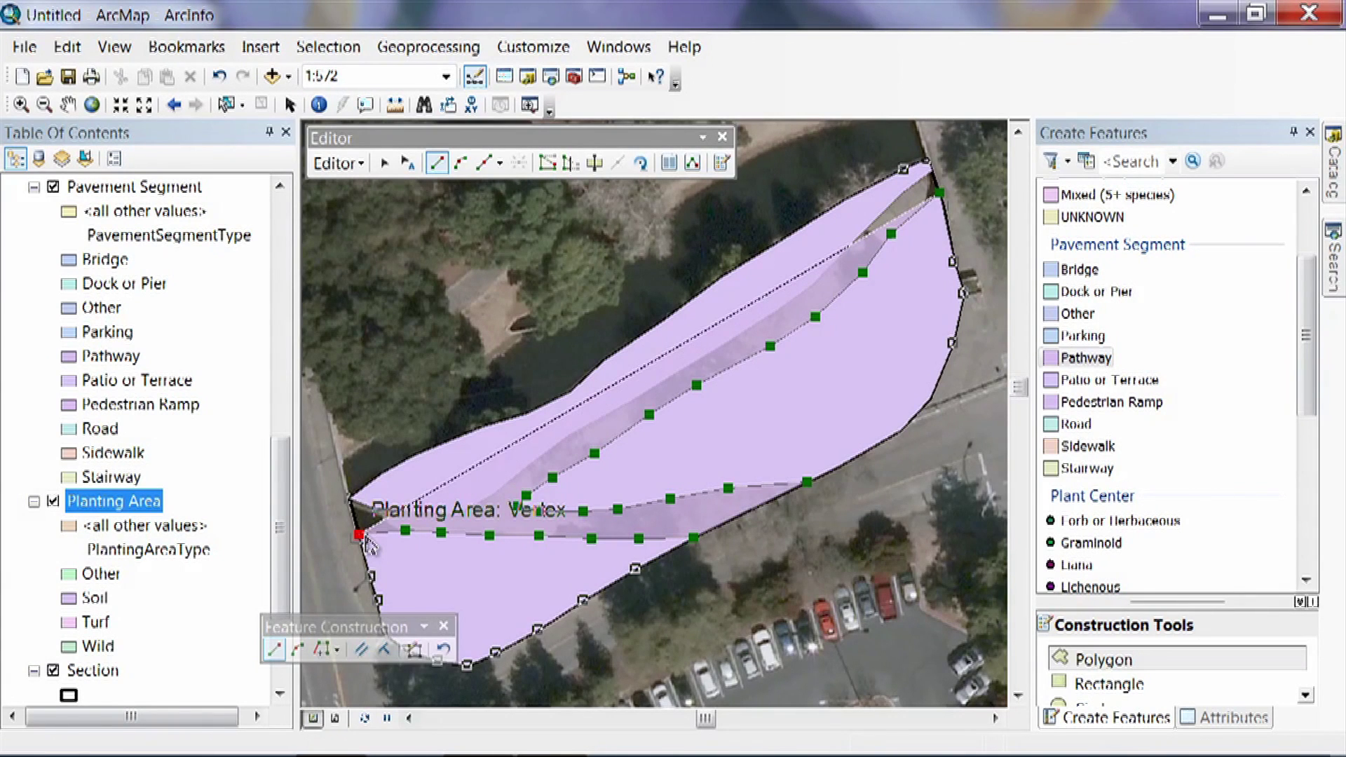
{"action": "left_click", "coordinate": [349, 499]}
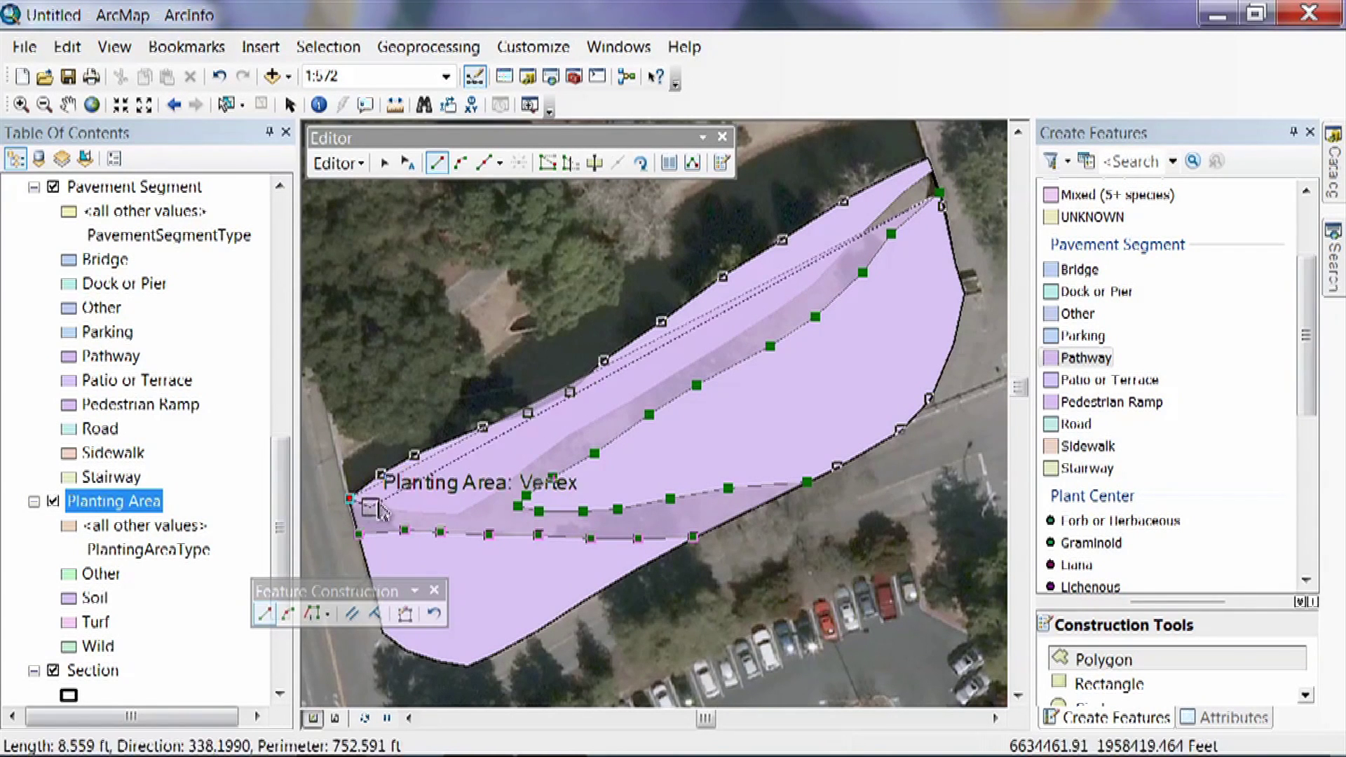
Trace the inner path edge back northeast to the top tip and finish the pavement polygon
{"action": "left_click", "coordinate": [370, 506]}
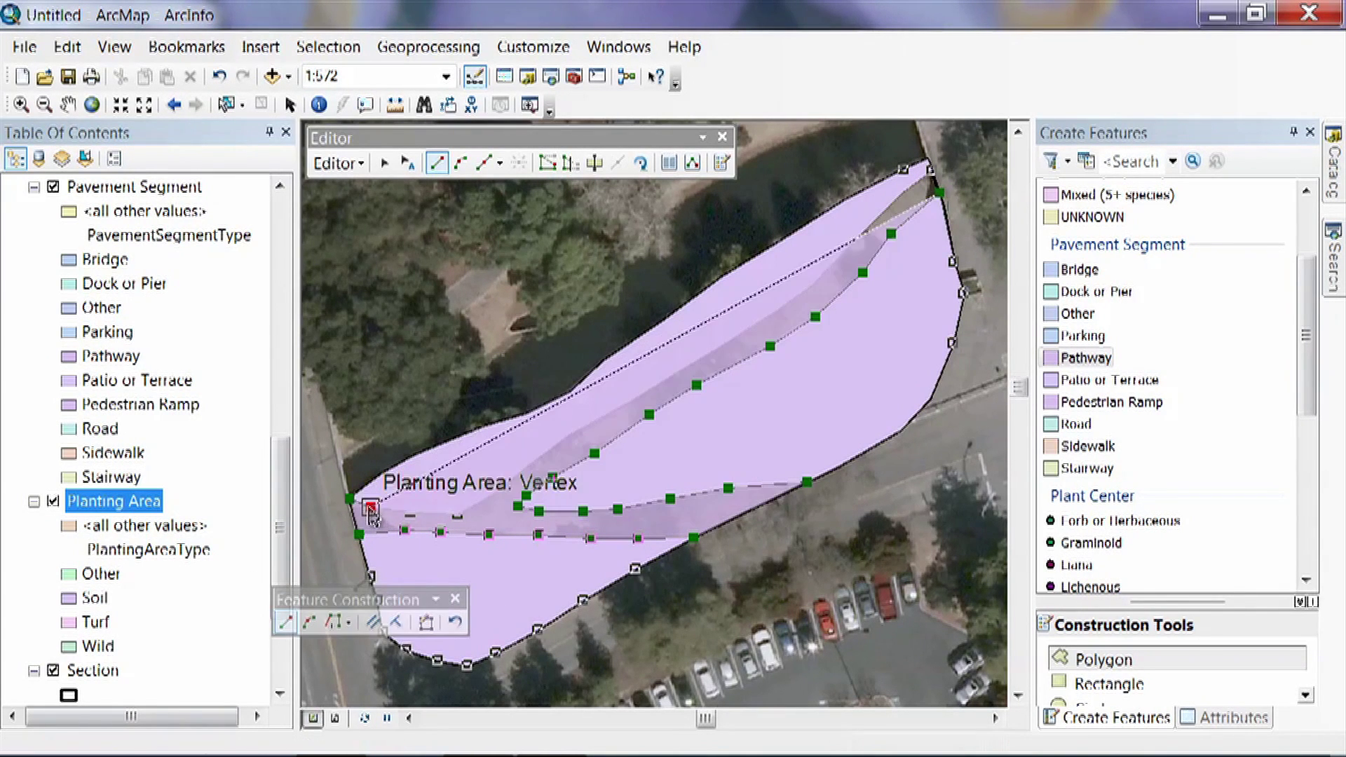
{"action": "left_click", "coordinate": [410, 512]}
{"action": "left_click", "coordinate": [457, 513]}
{"action": "left_click", "coordinate": [495, 494]}
{"action": "left_click", "coordinate": [526, 468]}
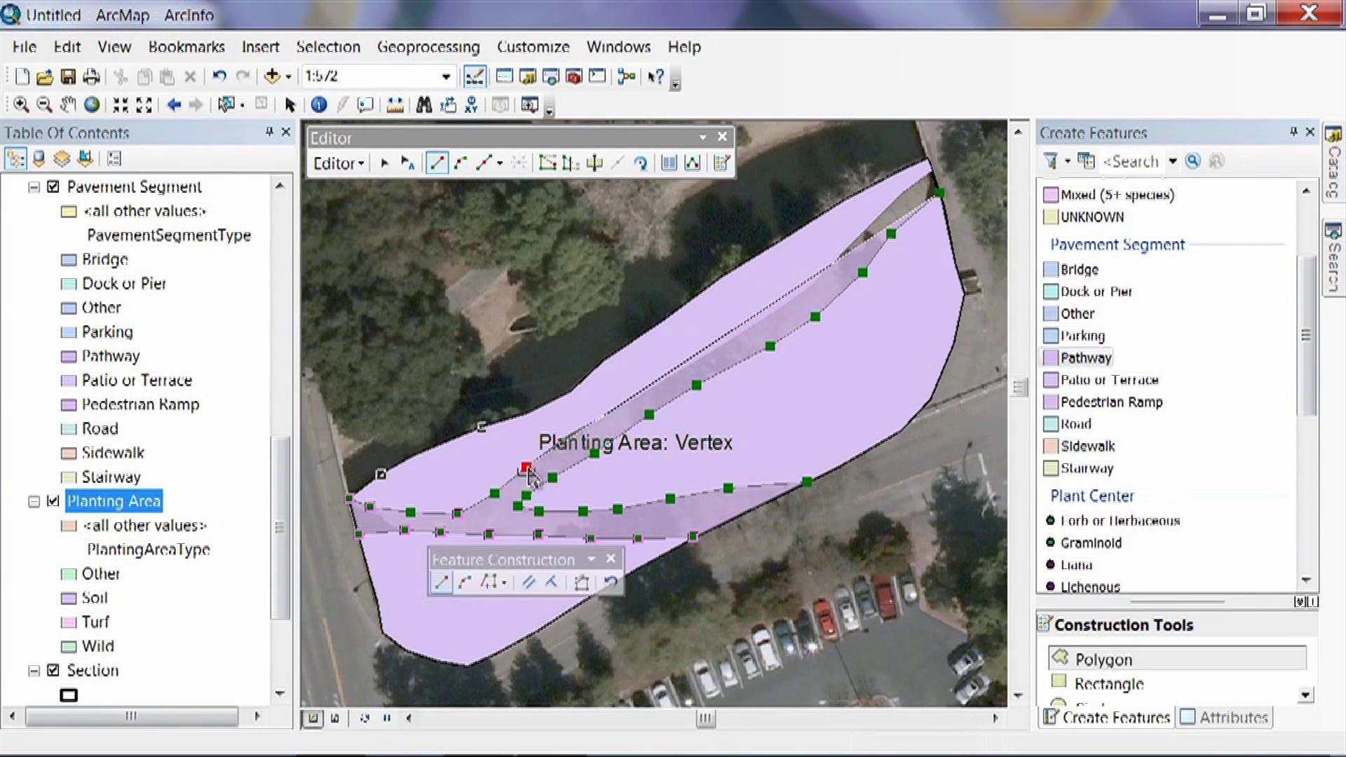
{"action": "left_click", "coordinate": [568, 435]}
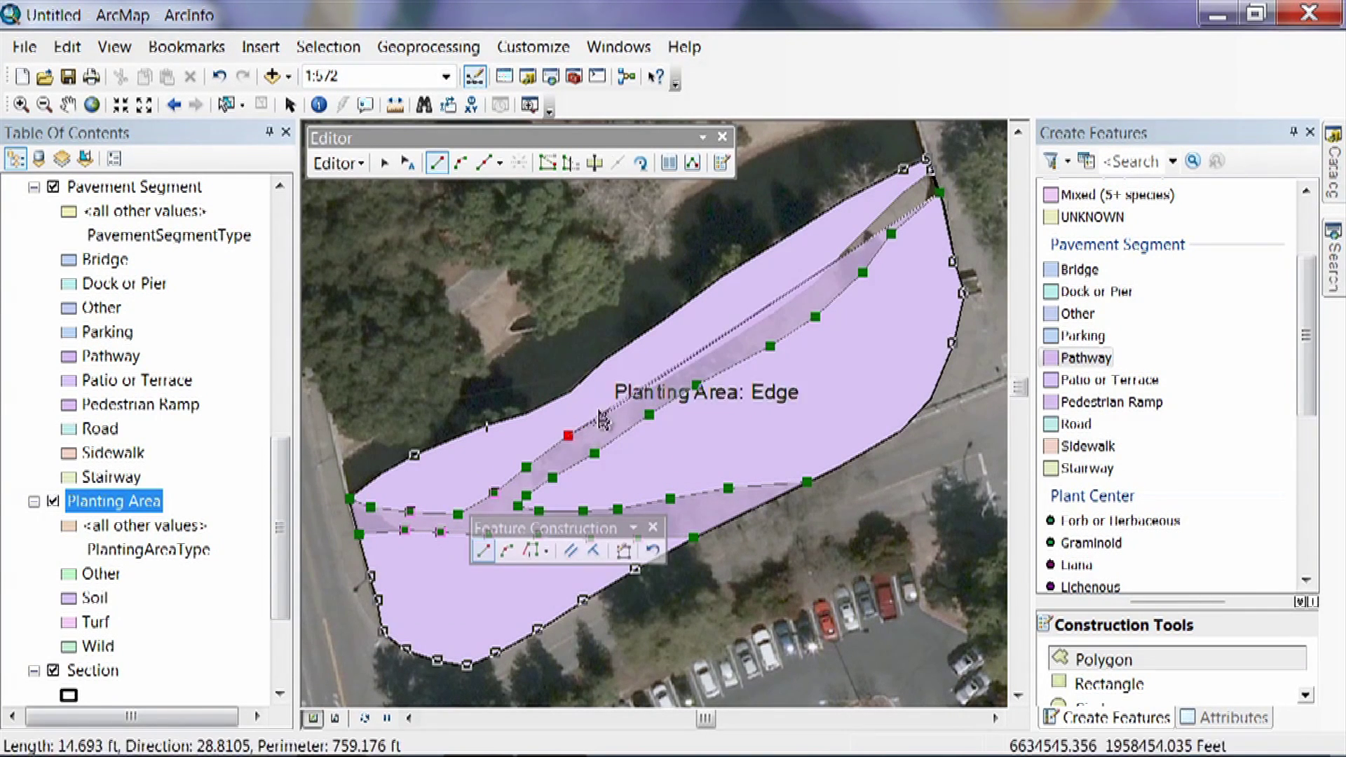
{"action": "left_click", "coordinate": [631, 400]}
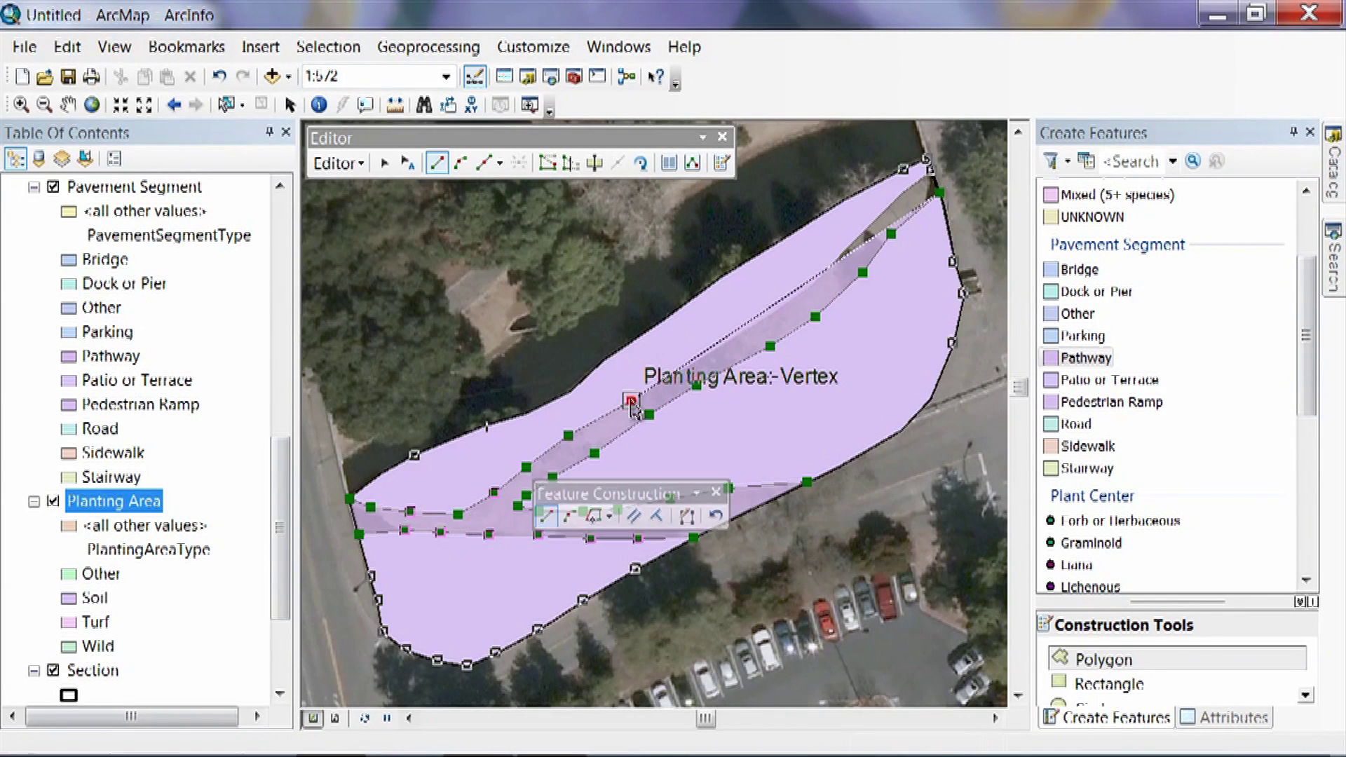
{"action": "left_click", "coordinate": [673, 374]}
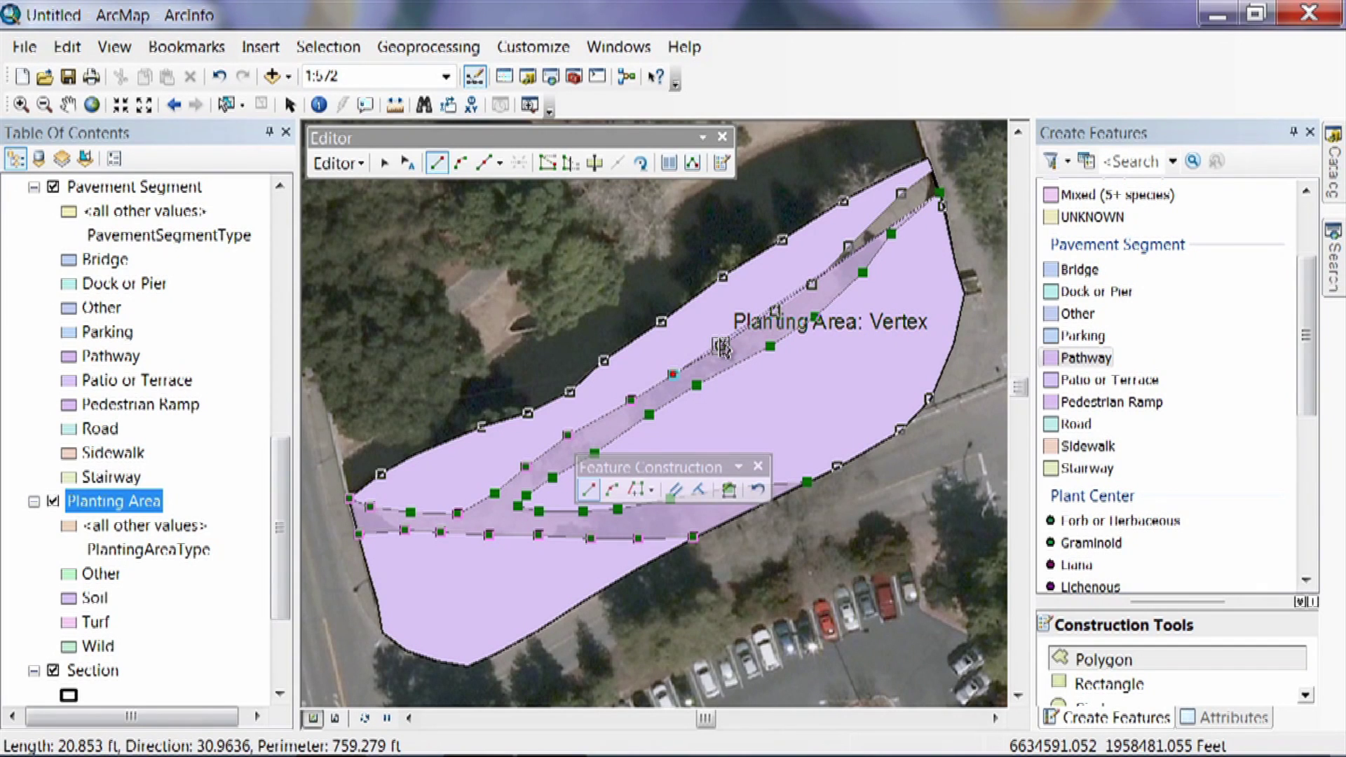
{"action": "left_click", "coordinate": [721, 345]}
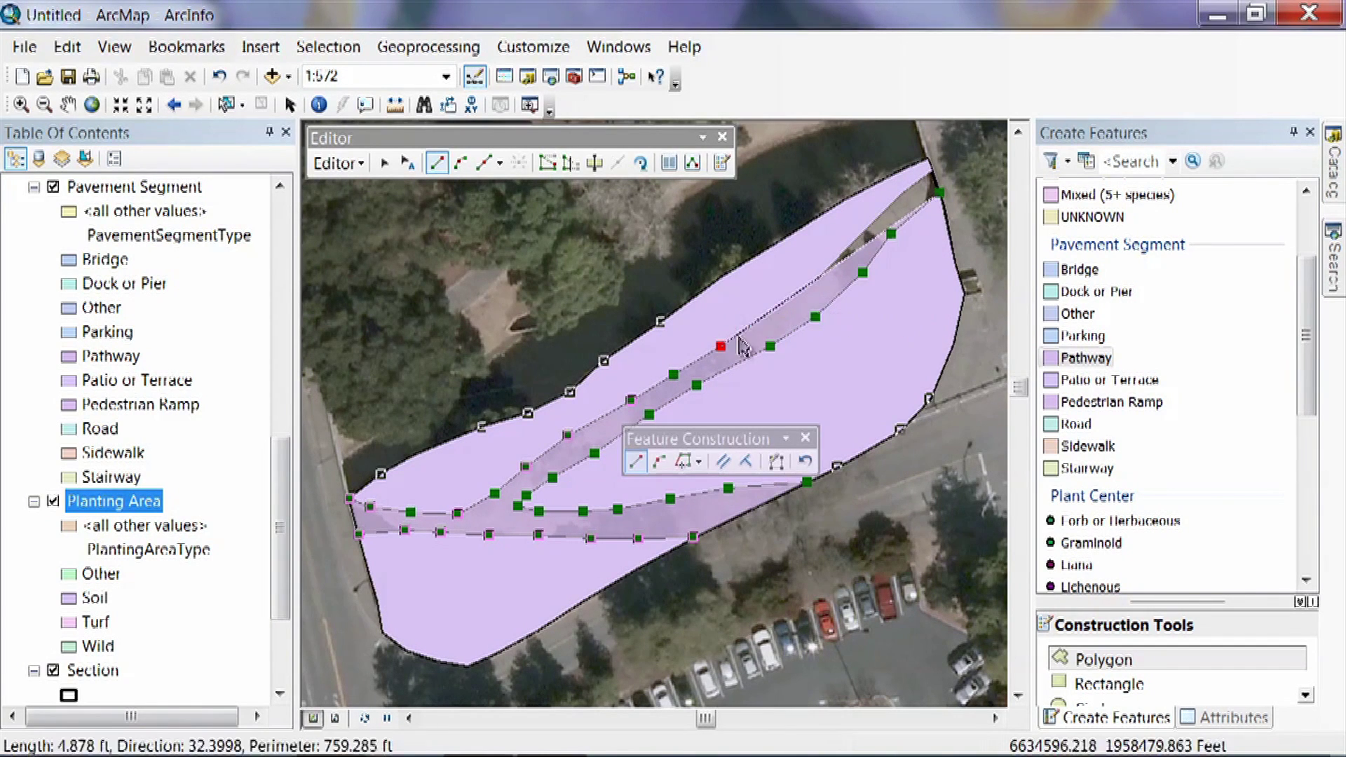
{"action": "left_click", "coordinate": [775, 311]}
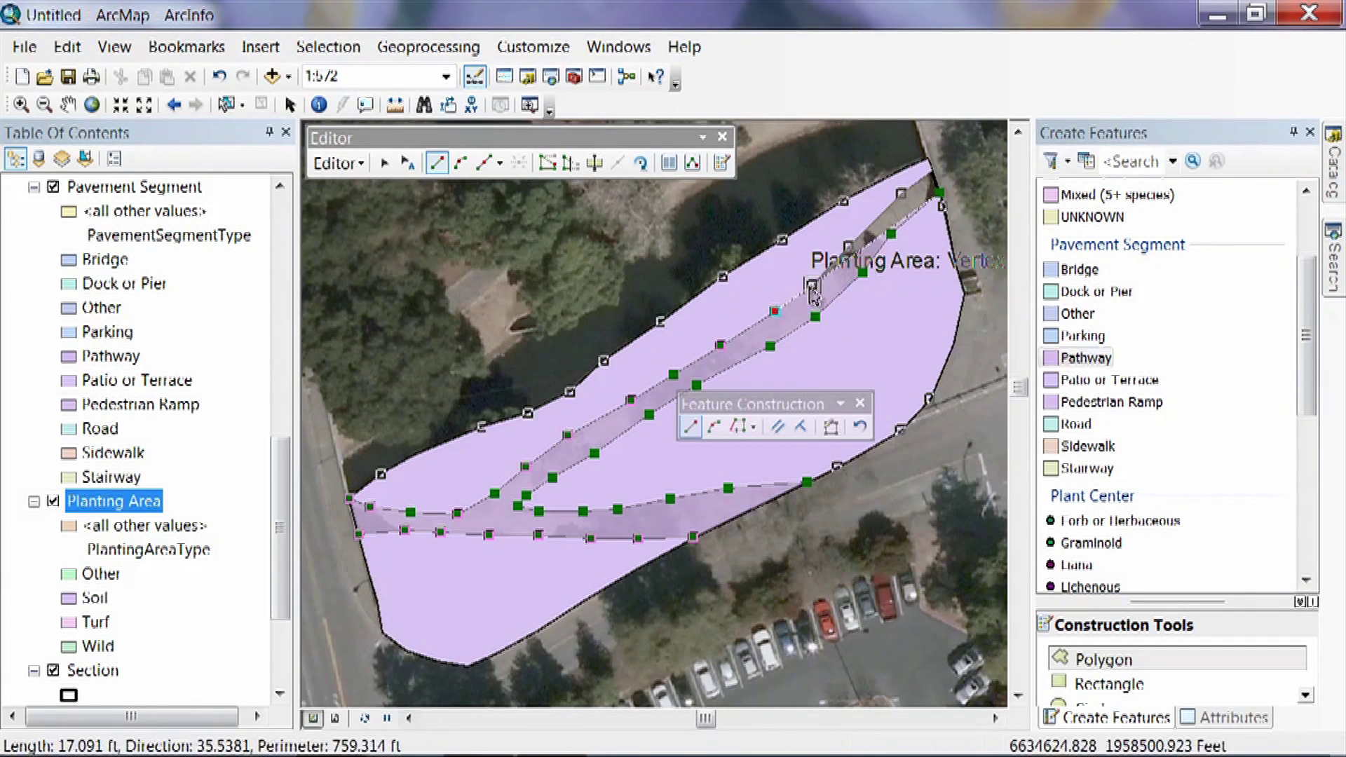
{"action": "left_click", "coordinate": [812, 284]}
{"action": "left_click", "coordinate": [848, 246]}
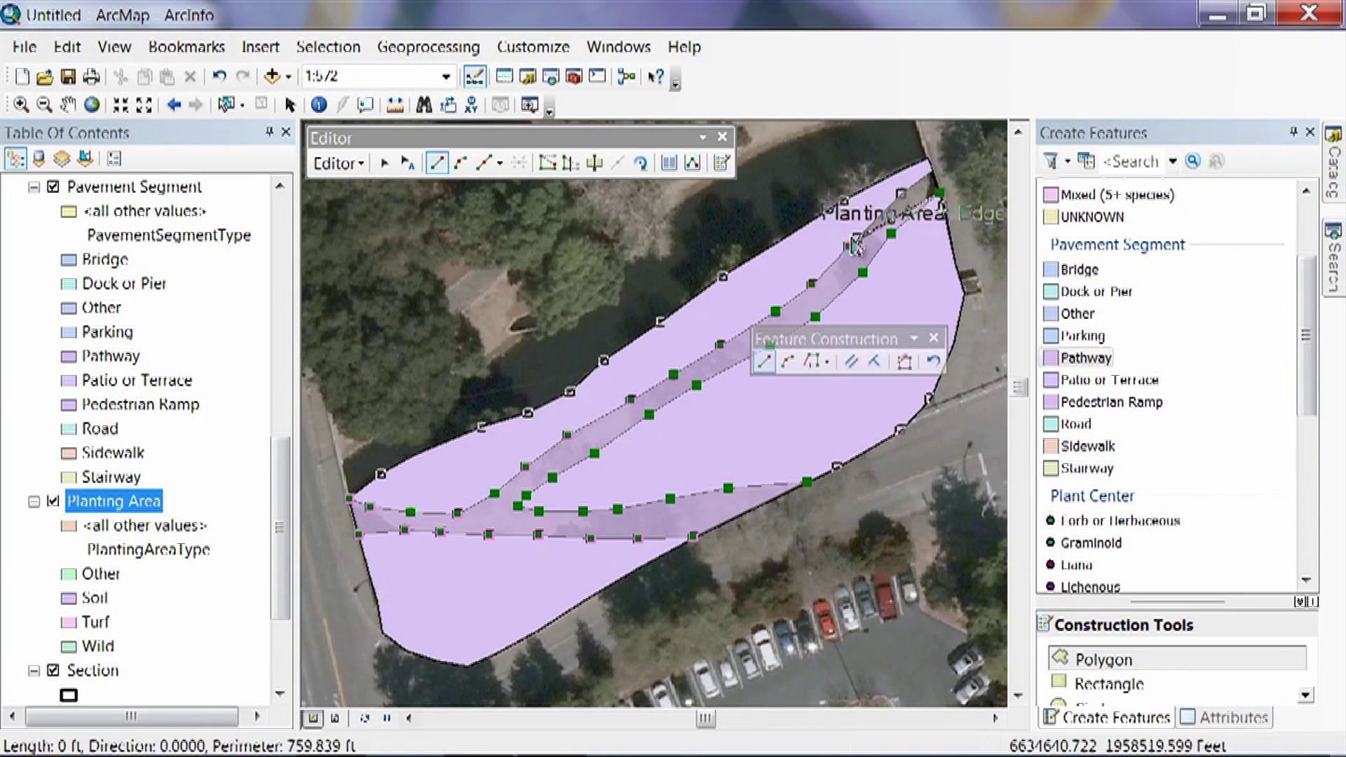
{"action": "left_click", "coordinate": [901, 194]}
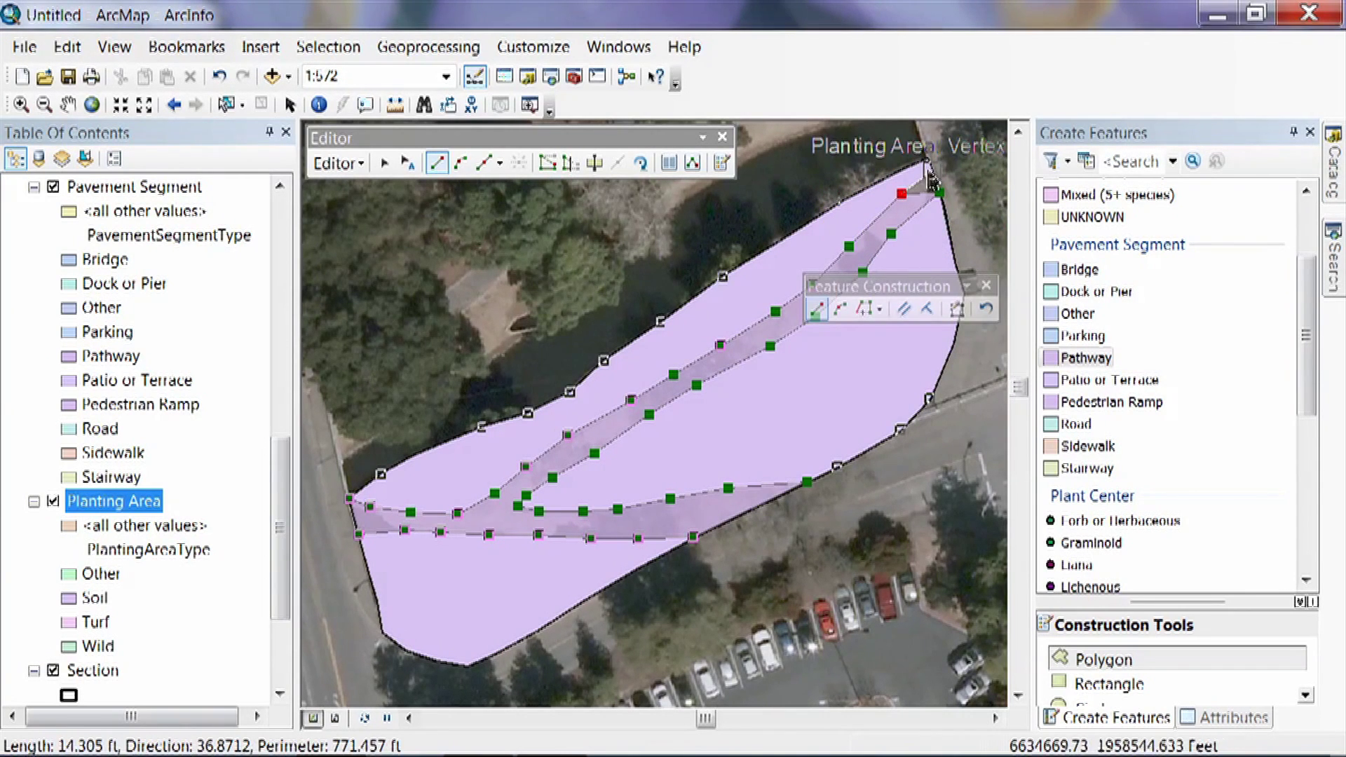
{"action": "double_click", "coordinate": [931, 169]}
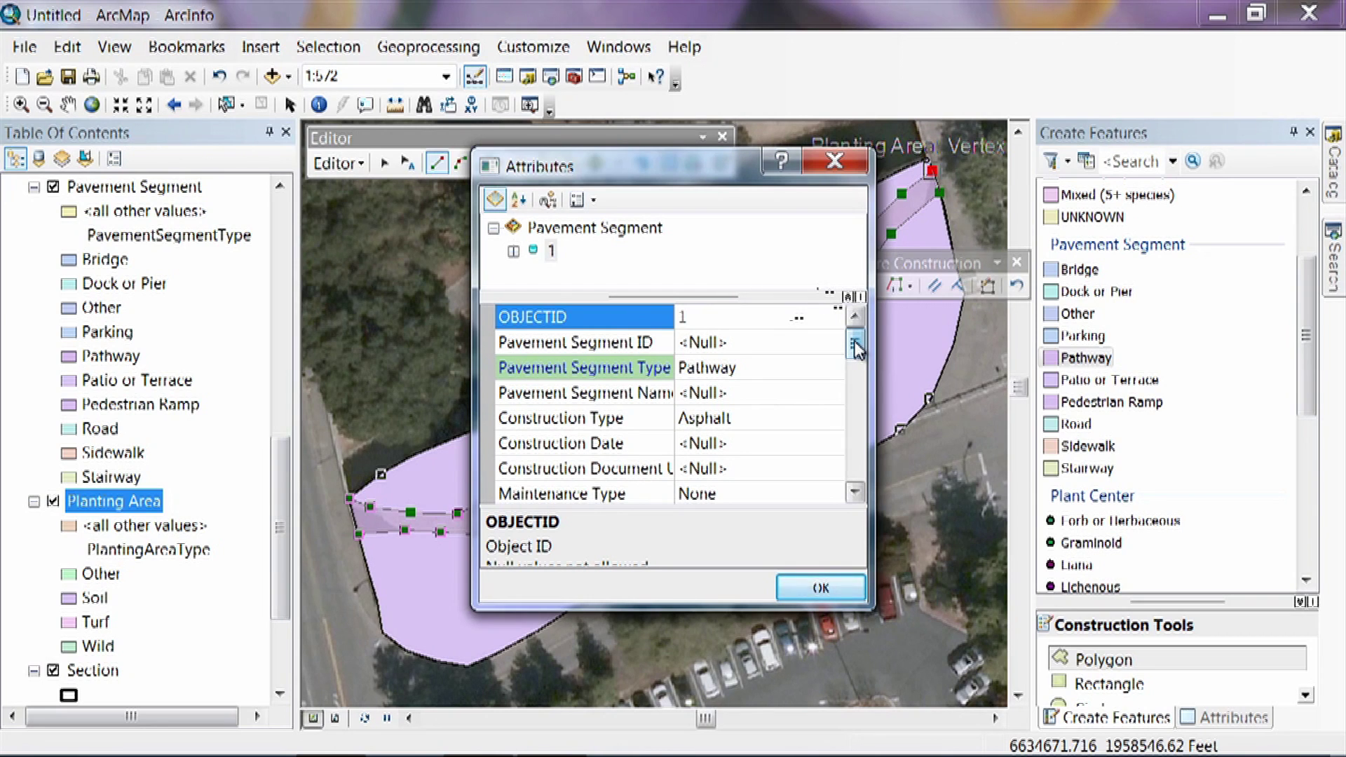
Set Pavement Segment ID 1, name 'South Ericaceae Pathway', and Construction Type Asphalt
{"action": "mouse_move", "coordinate": [856, 349]}
{"action": "left_mouse_down"}
{"action": "mouse_move", "coordinate": [855, 472]}
{"action": "mouse_move", "coordinate": [868, 334]}
{"action": "left_mouse_up"}
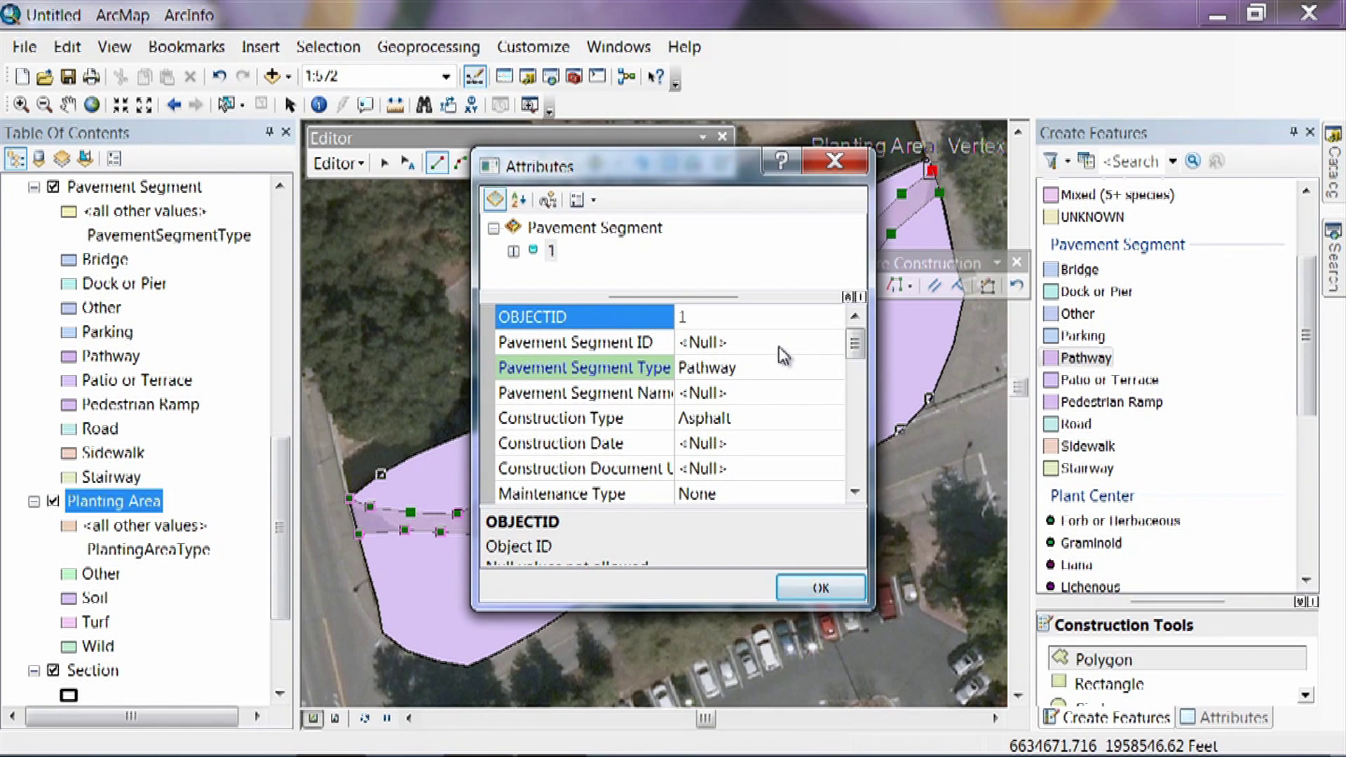
{"action": "left_click", "coordinate": [729, 343]}
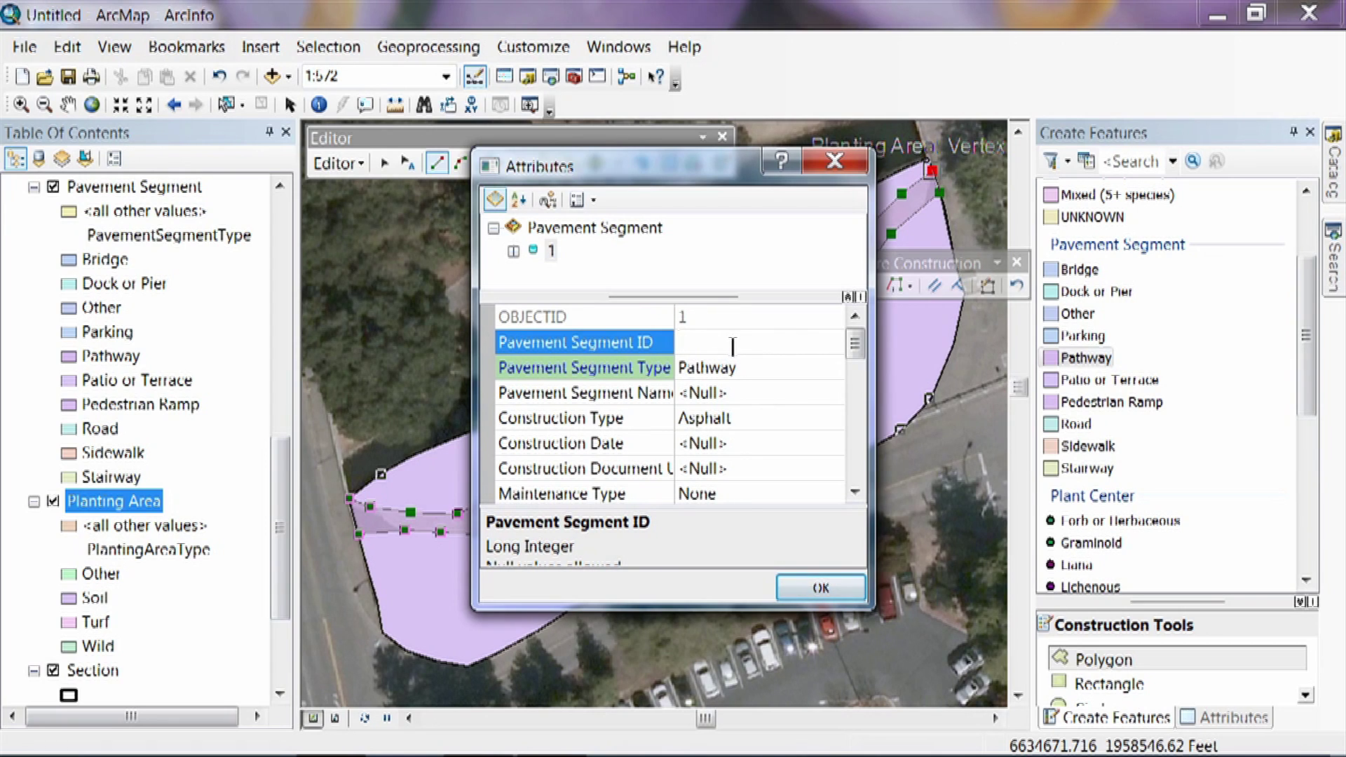
{"action": "type", "text": "1"}
{"action": "left_click", "coordinate": [725, 397]}
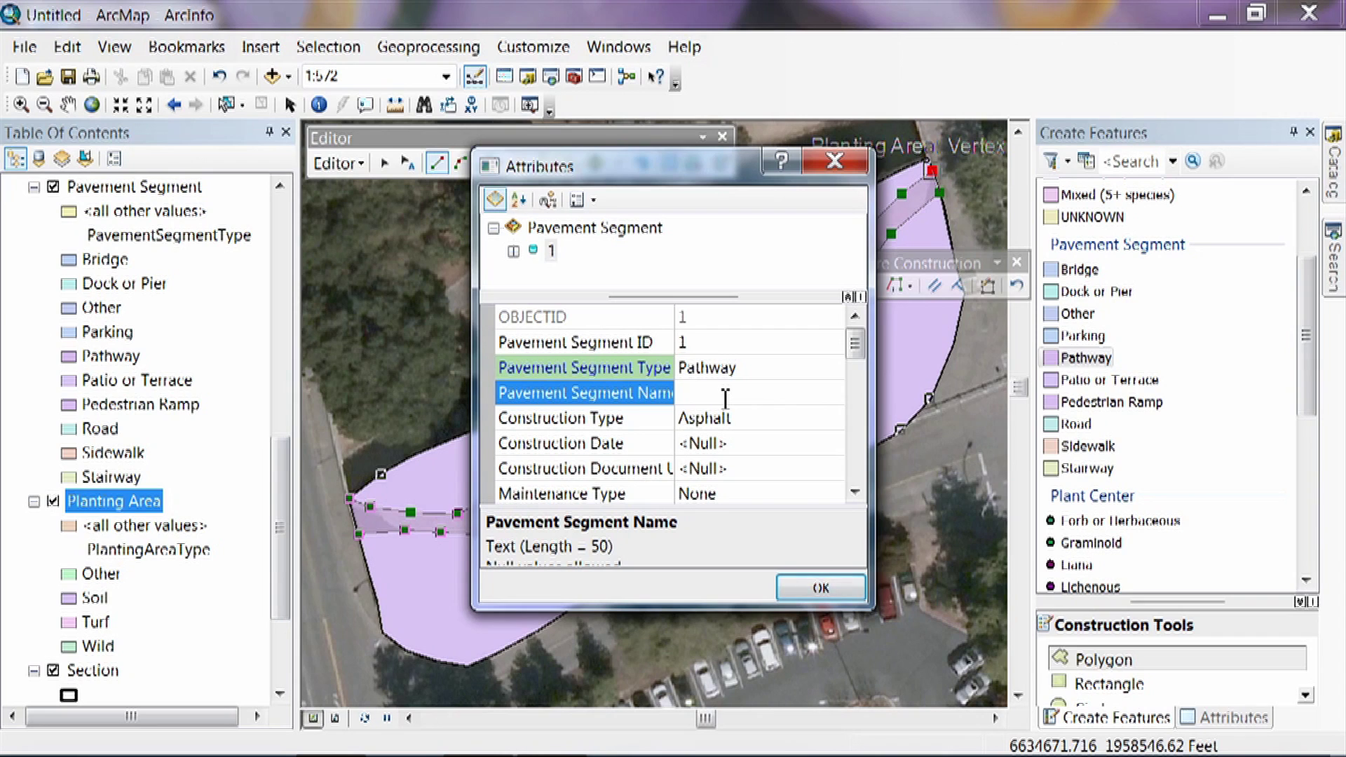
{"action": "type", "text": "South Tricaces"}
{"action": "key", "text": "BackSpace"}
{"action": "type", "text": "ae Pathway"}
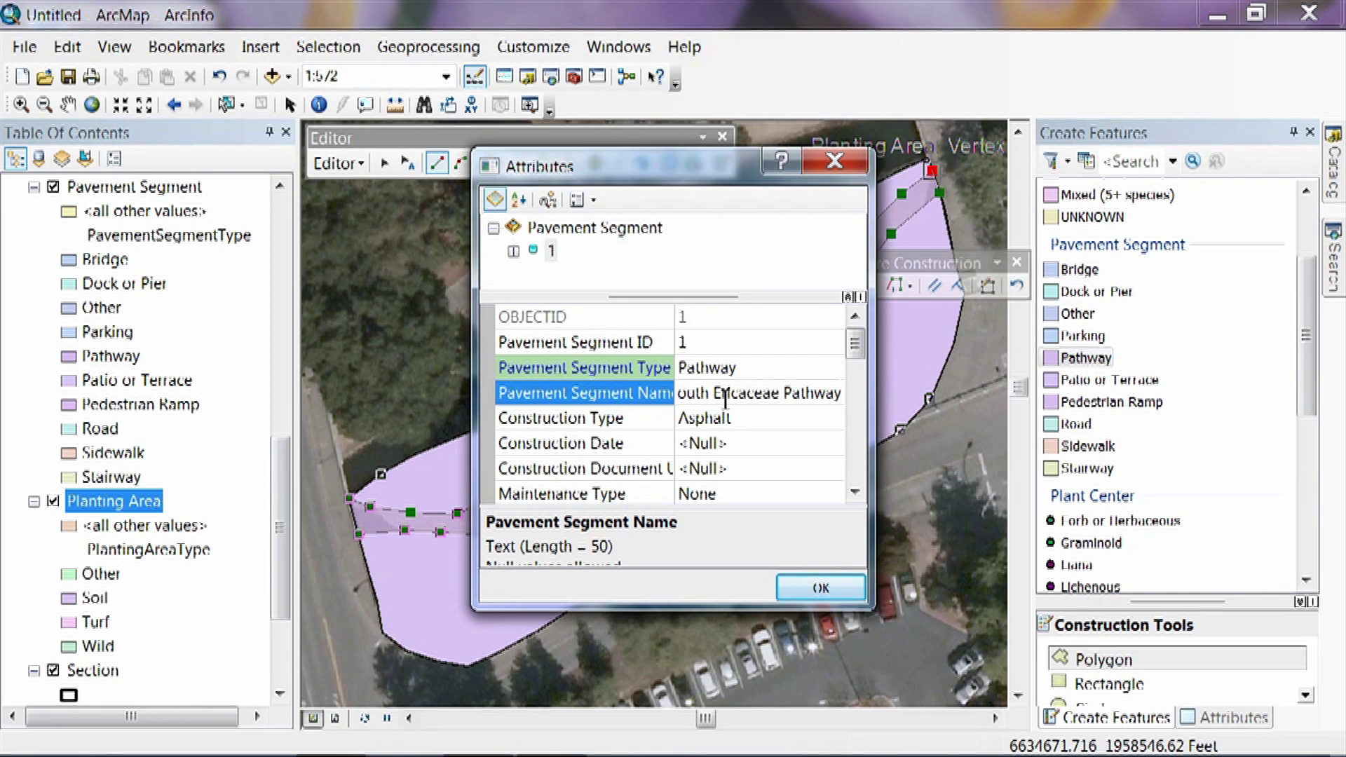
{"action": "left_click", "coordinate": [698, 423]}
{"action": "left_click", "coordinate": [832, 418]}
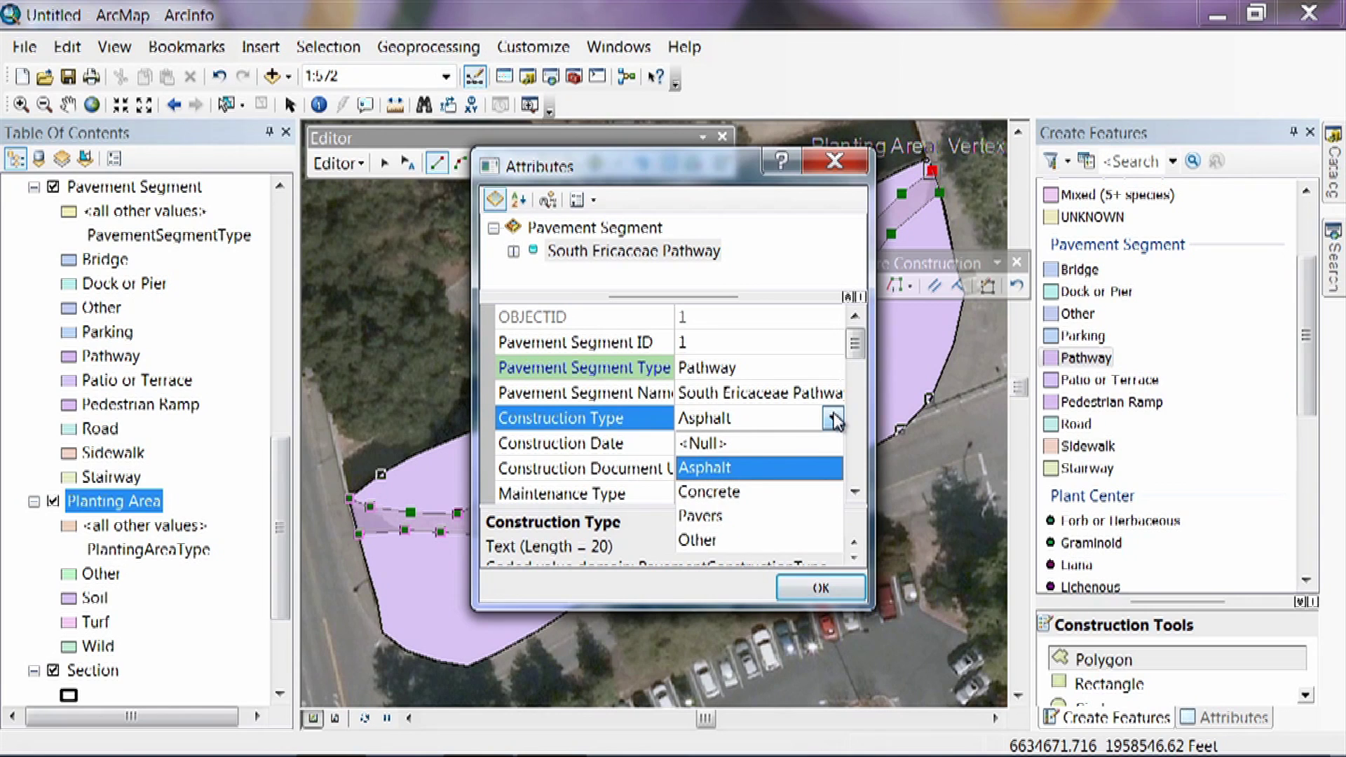
{"action": "left_click", "coordinate": [717, 469]}
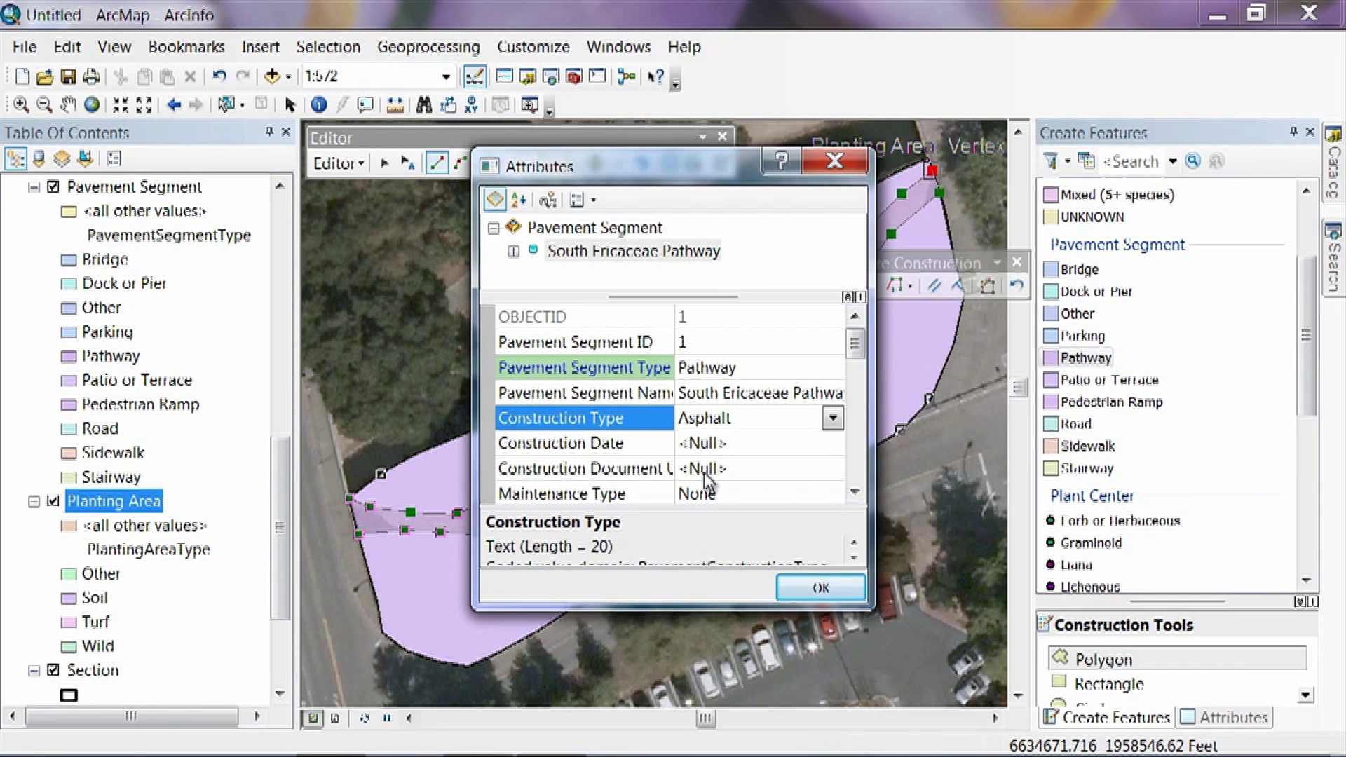
Scroll the pathway's attributes and leave Maintenance Type set to None
{"action": "left_click", "coordinate": [855, 493]}
{"action": "left_click", "coordinate": [855, 493]}
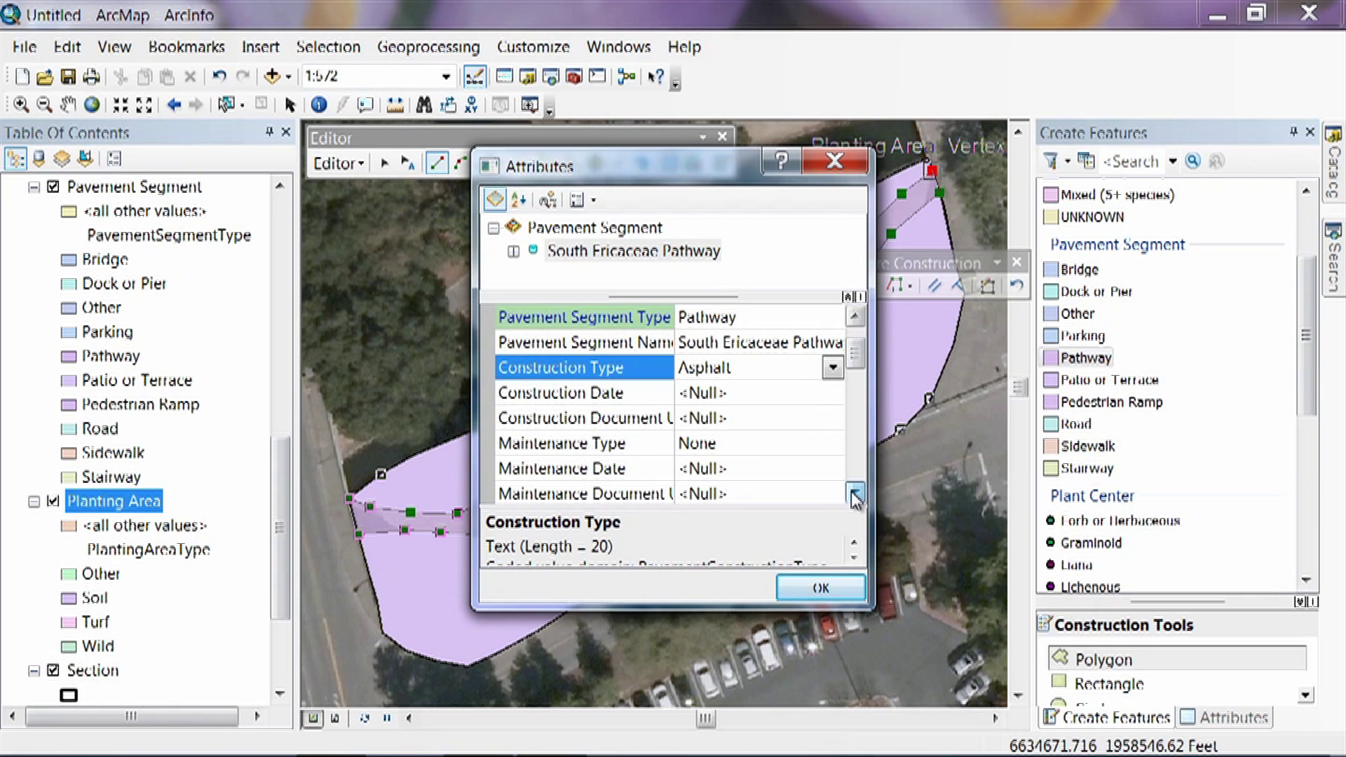
{"action": "left_click", "coordinate": [855, 494]}
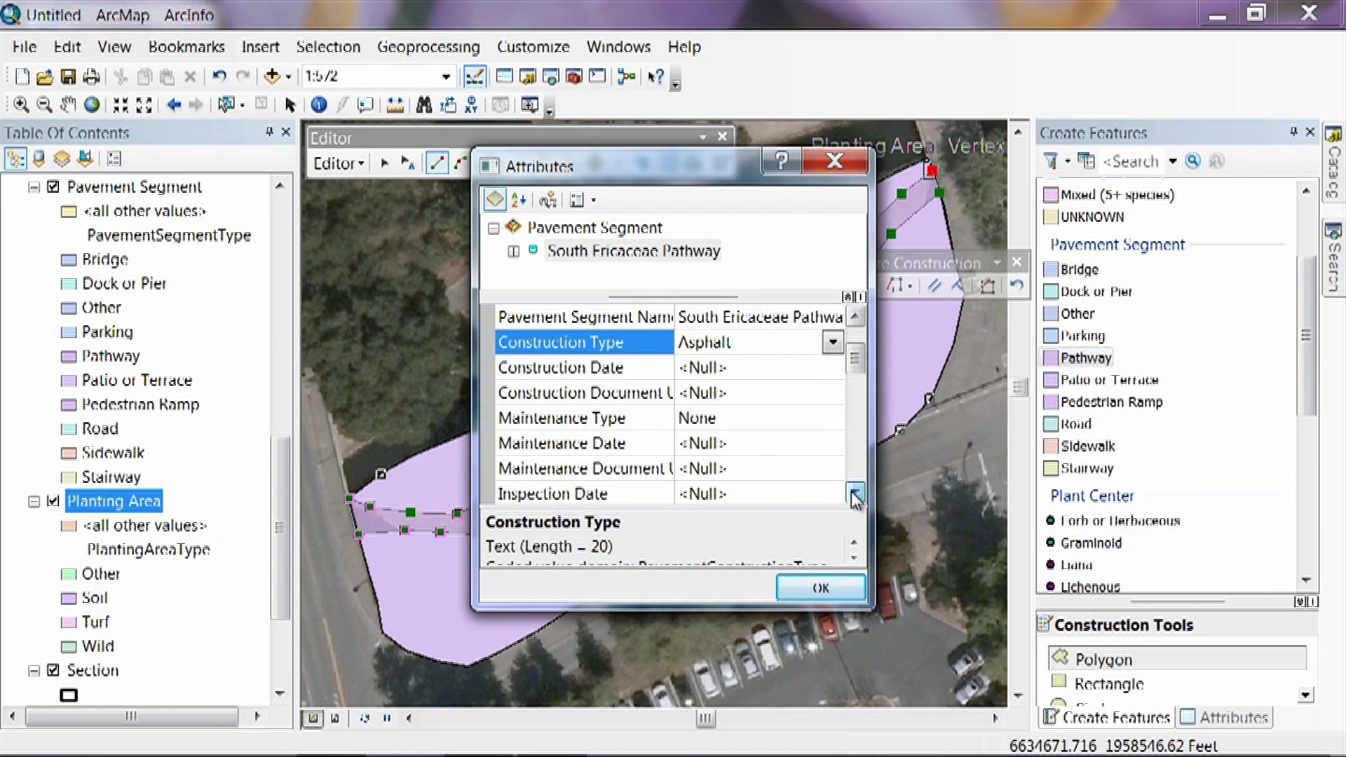
{"action": "left_click", "coordinate": [713, 419]}
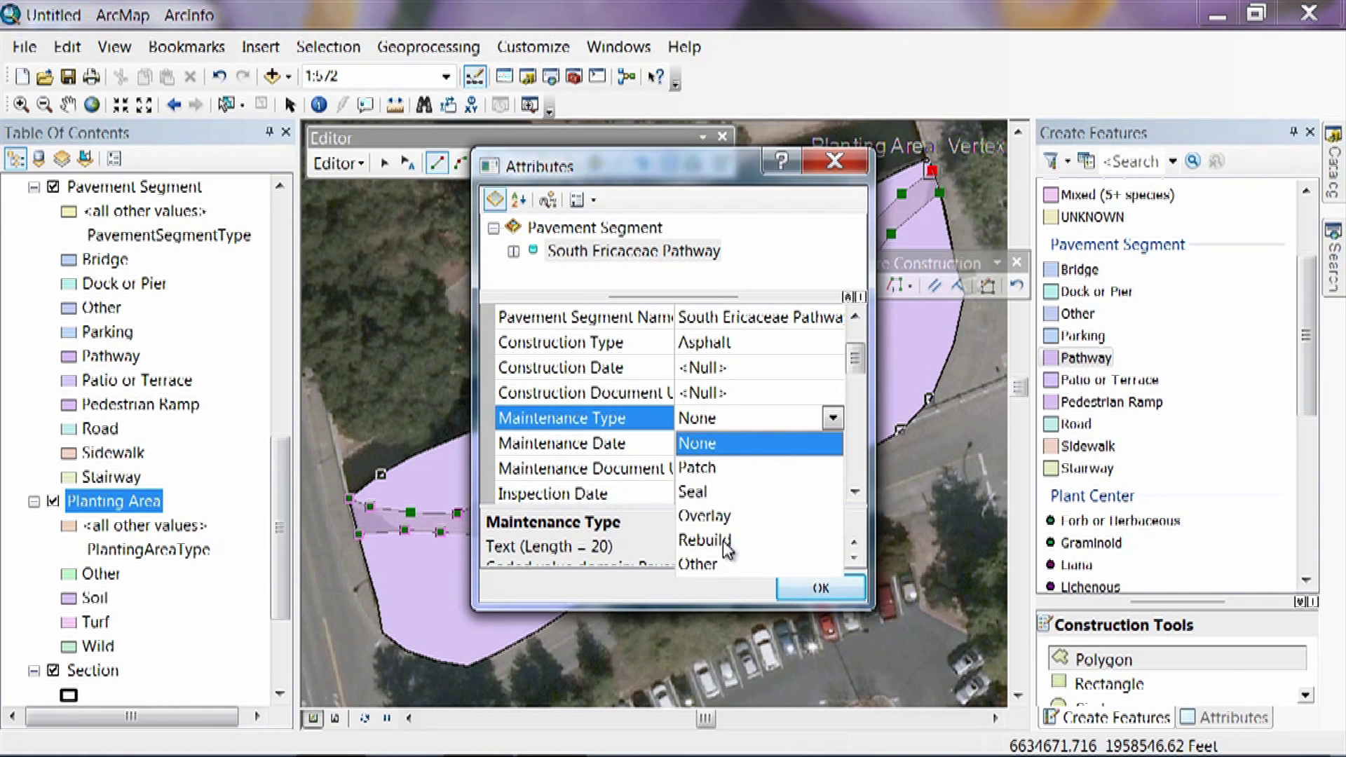
{"action": "left_click", "coordinate": [833, 421]}
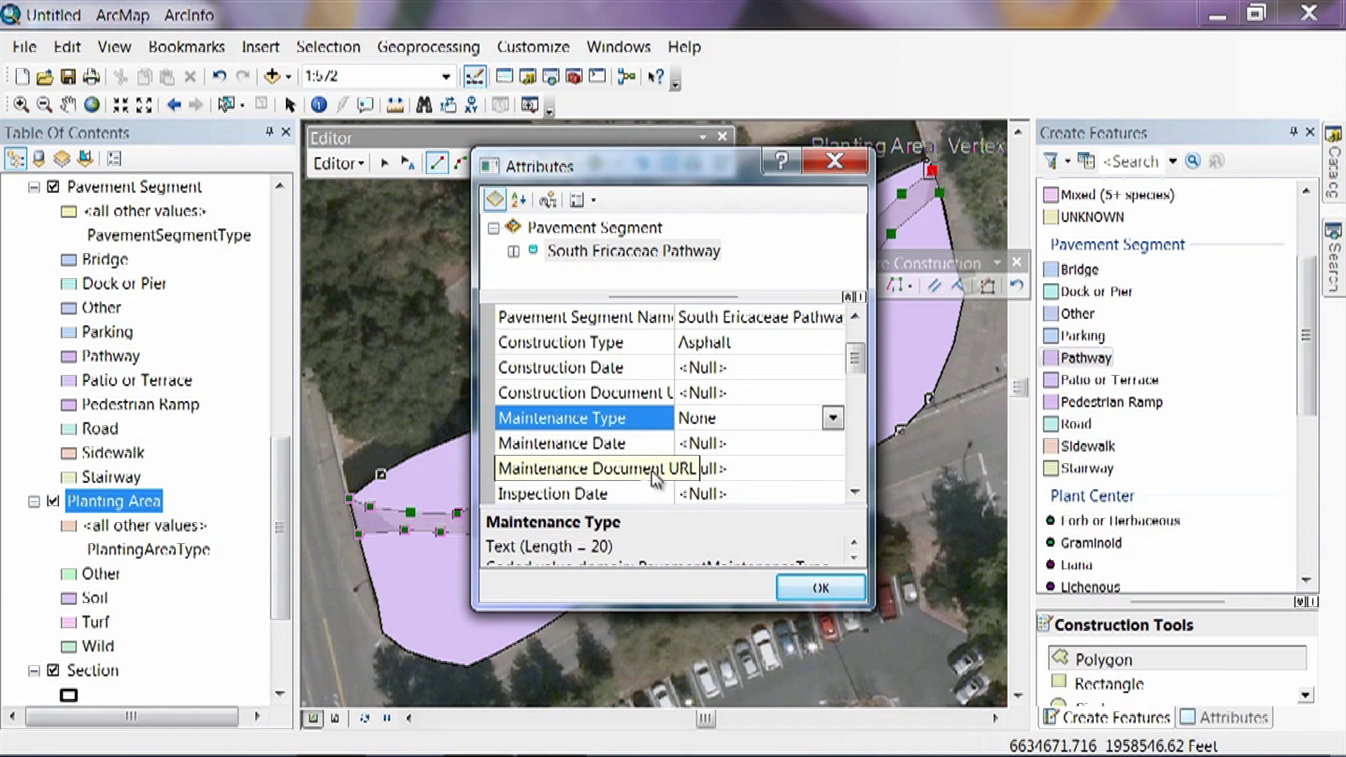
Set the pathway's Construction Condition to Satisfactory
{"action": "left_click", "coordinate": [854, 492]}
{"action": "left_click", "coordinate": [855, 492]}
{"action": "left_click", "coordinate": [855, 492]}
{"action": "left_click", "coordinate": [855, 492]}
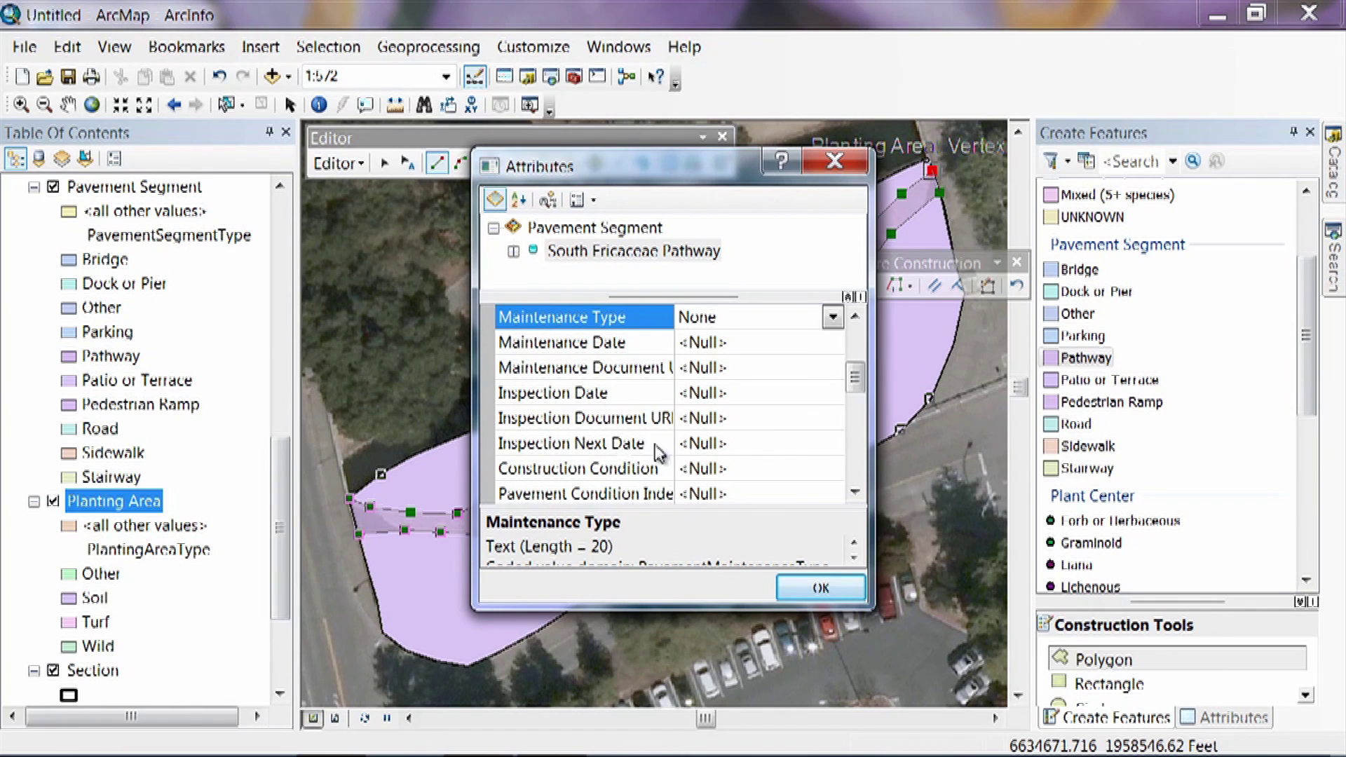
{"action": "left_click", "coordinate": [855, 492]}
{"action": "left_click", "coordinate": [854, 492]}
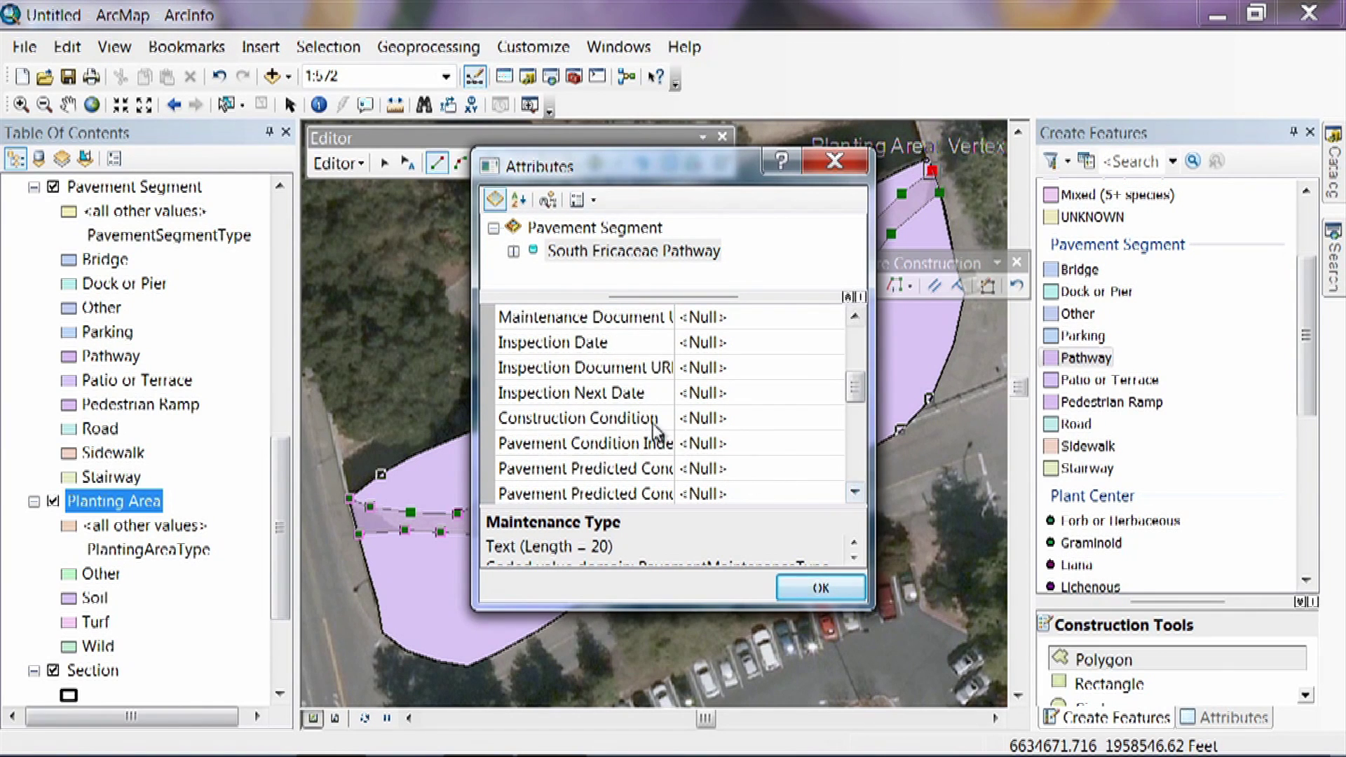
{"action": "left_click", "coordinate": [698, 418]}
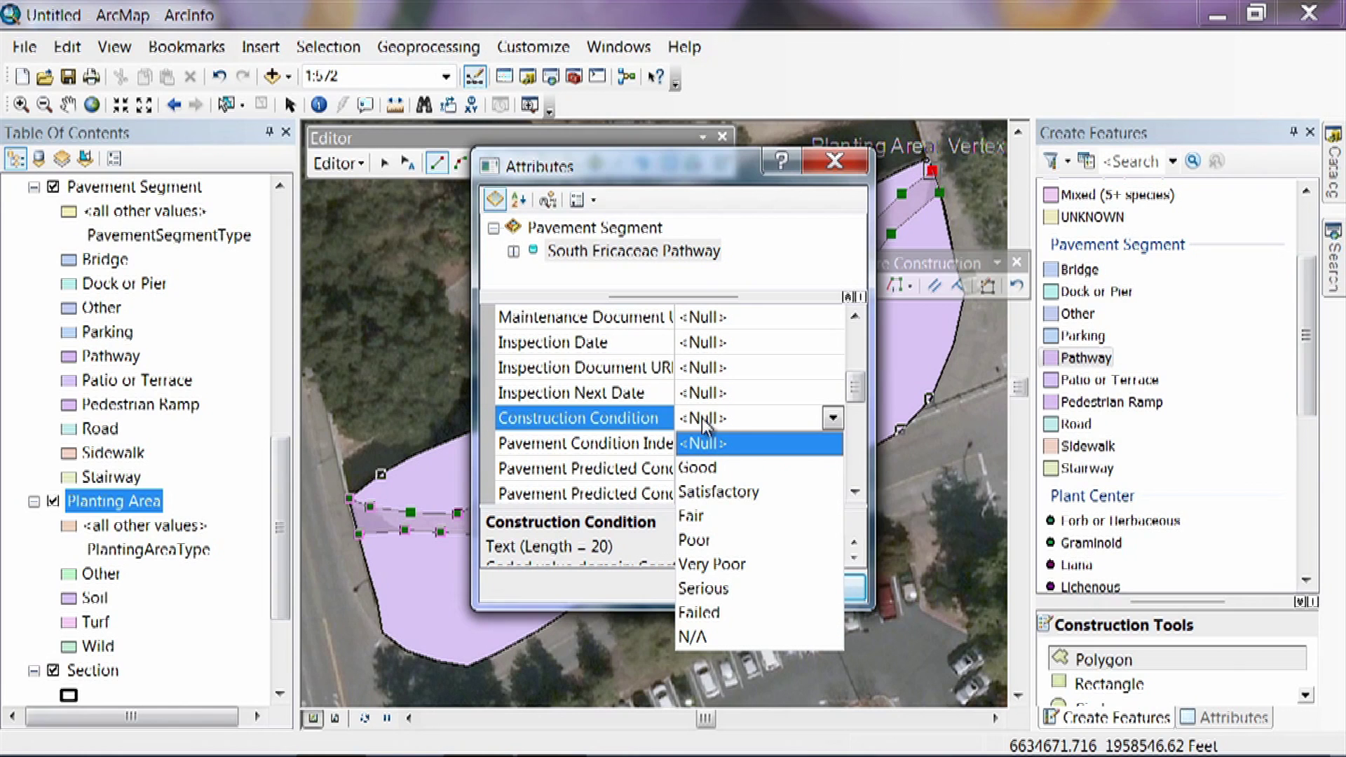
{"action": "left_click", "coordinate": [716, 492]}
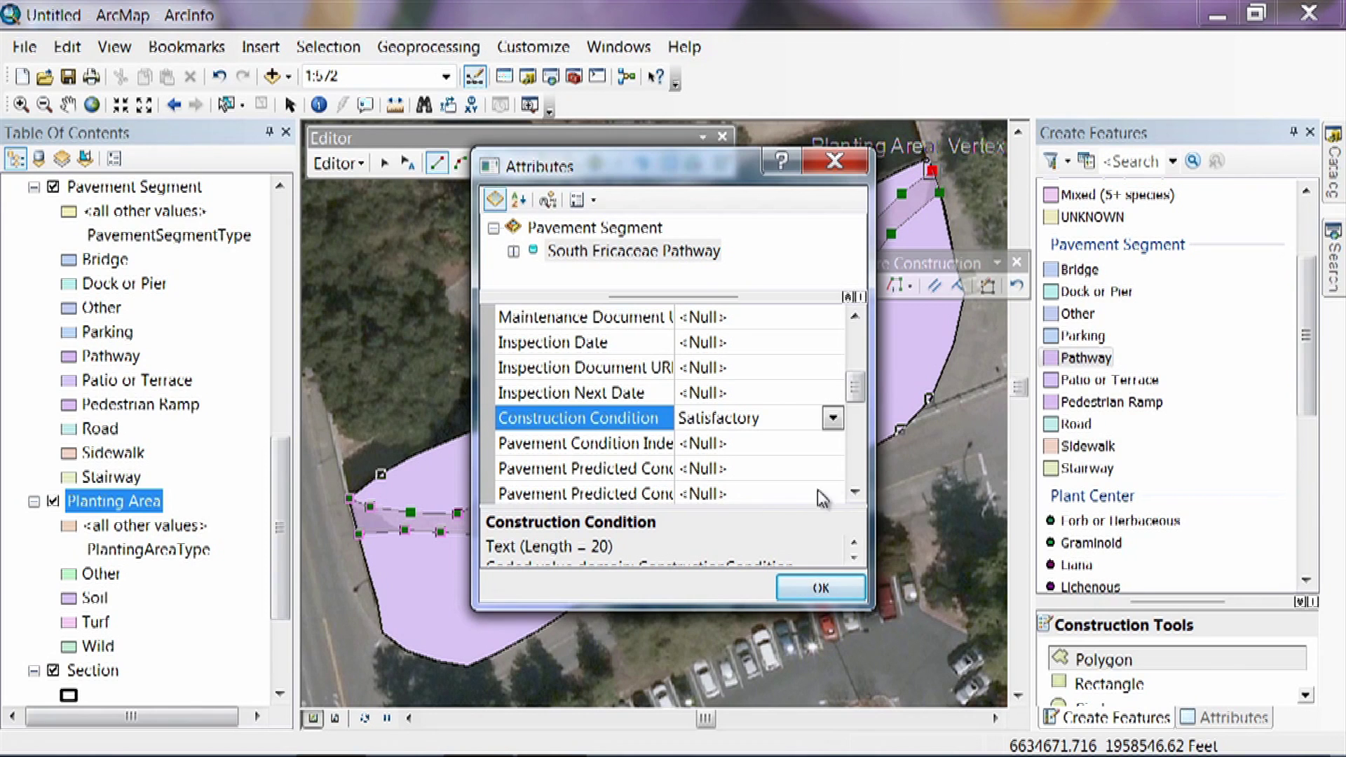
{"action": "left_click", "coordinate": [854, 493]}
{"action": "left_click", "coordinate": [854, 493]}
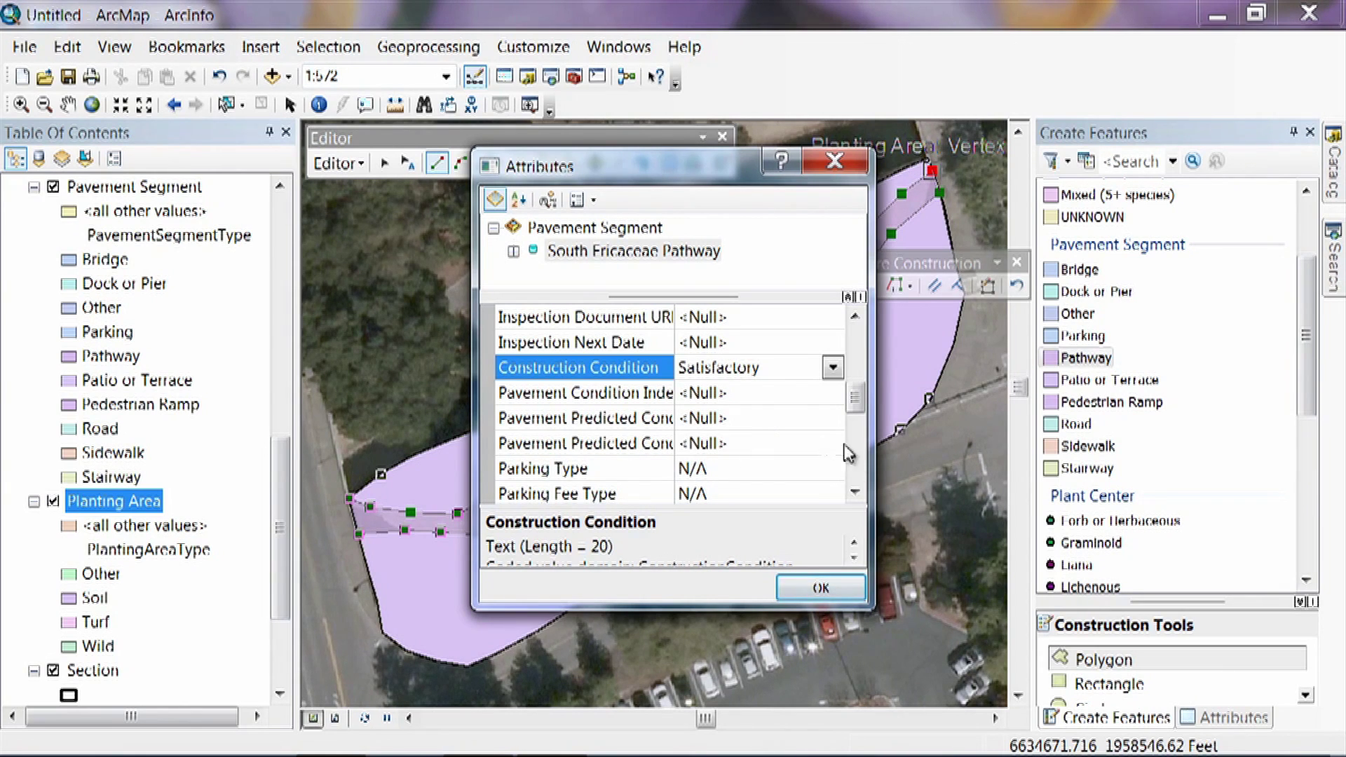
Scroll down the attributes and set the pathway's Pervious value to No
{"action": "left_click", "coordinate": [859, 494]}
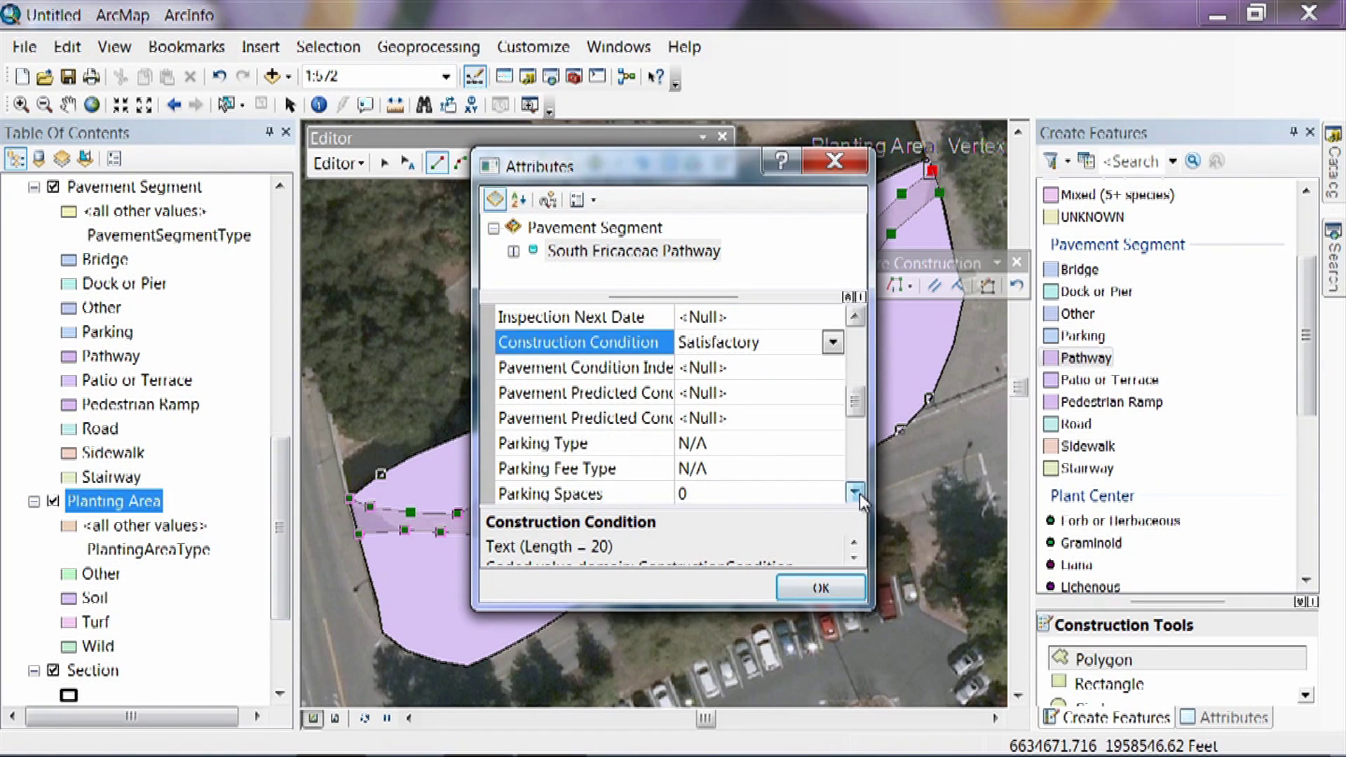
{"action": "left_click", "coordinate": [860, 493]}
{"action": "left_click", "coordinate": [859, 494]}
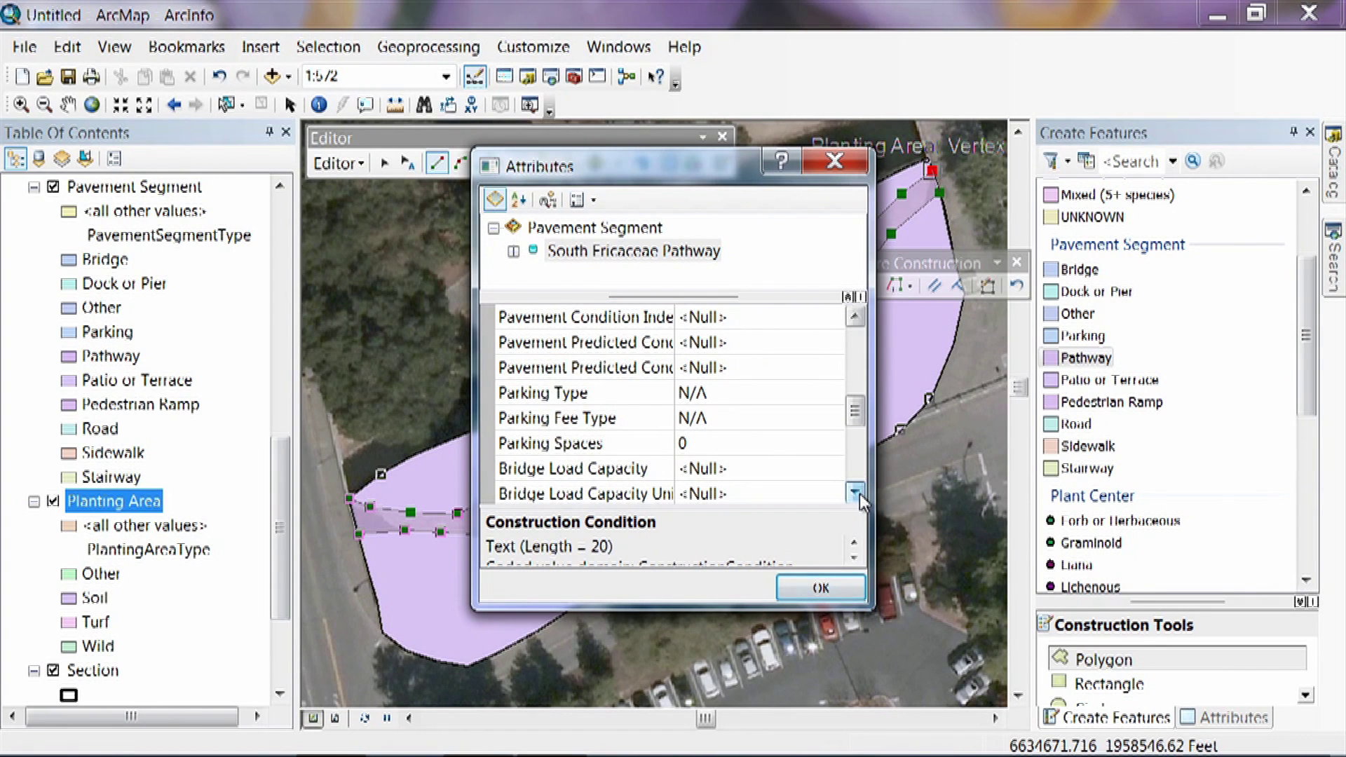
{"action": "left_click", "coordinate": [859, 493]}
{"action": "left_click", "coordinate": [860, 494]}
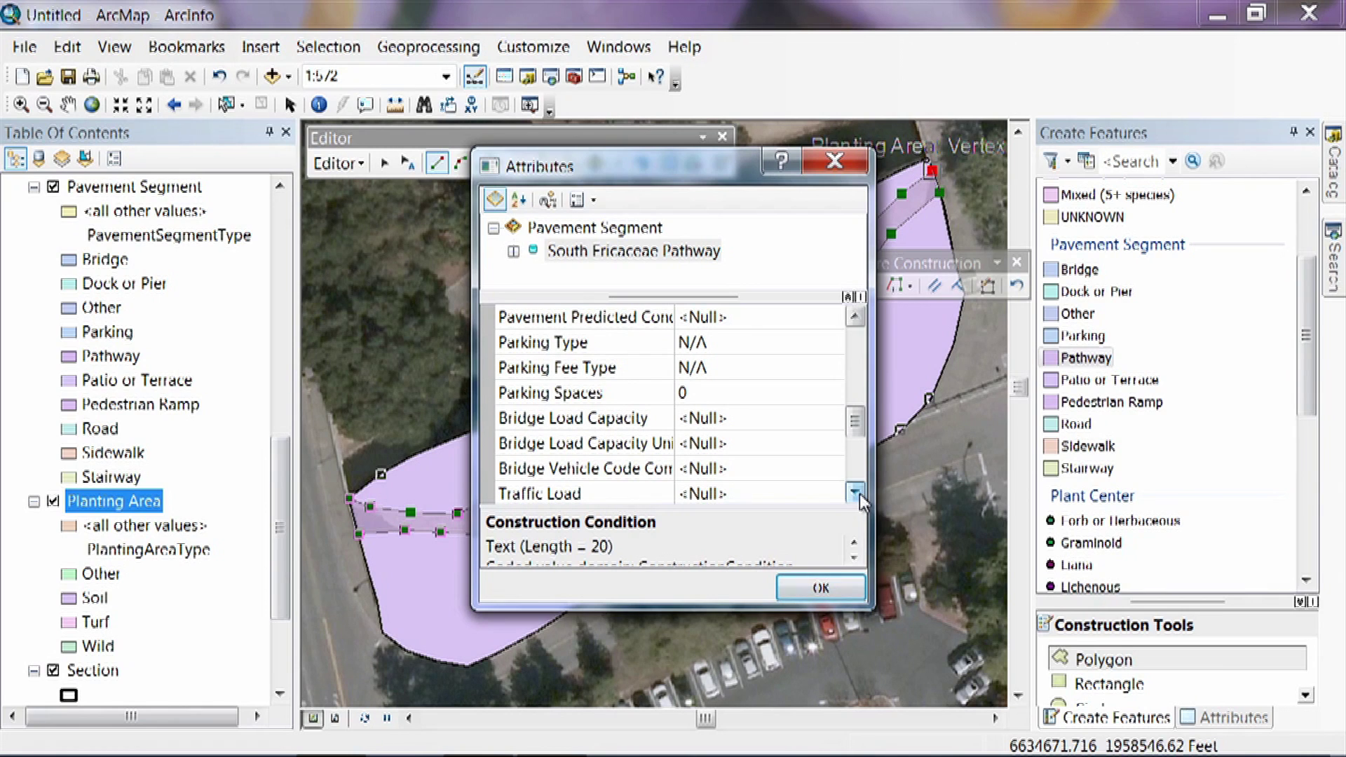
{"action": "left_click", "coordinate": [860, 494]}
{"action": "left_click", "coordinate": [860, 493]}
{"action": "left_click", "coordinate": [860, 494]}
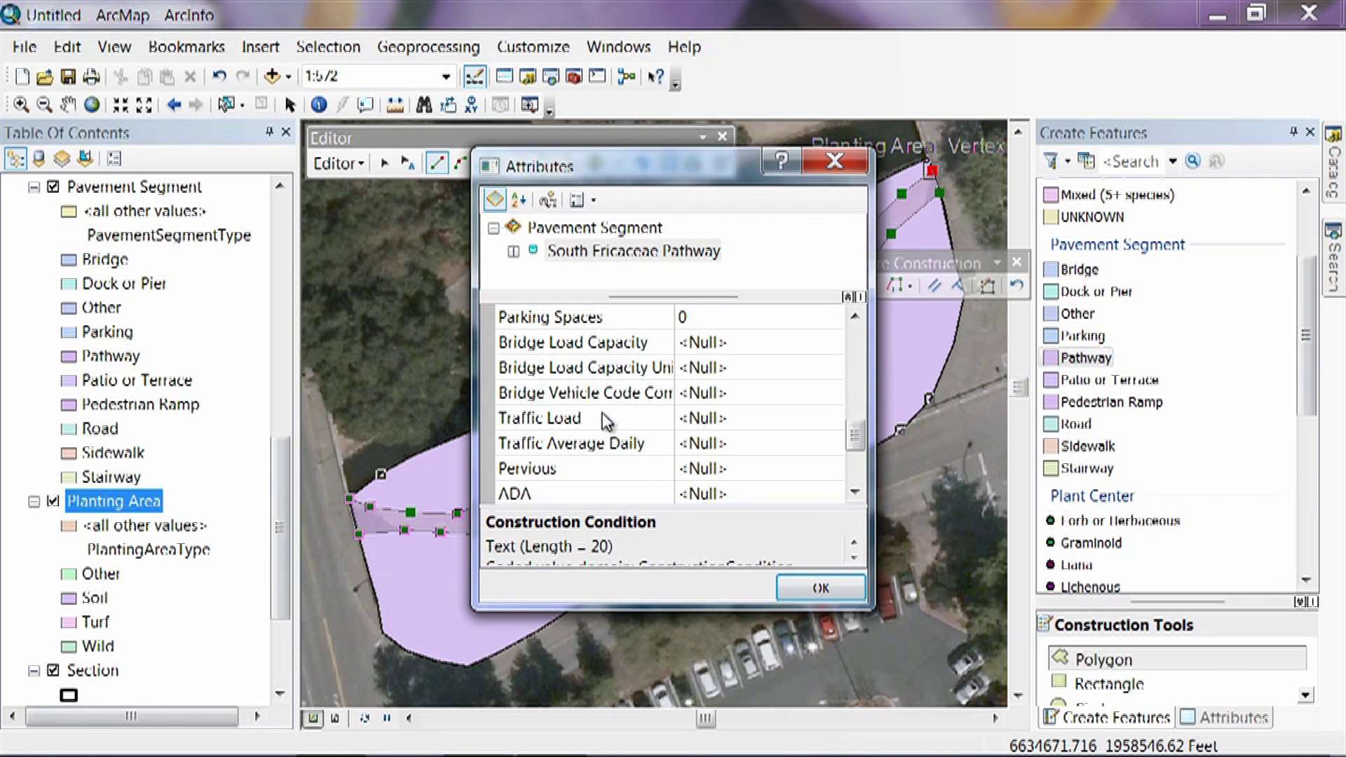
{"action": "left_click", "coordinate": [858, 493]}
{"action": "left_click", "coordinate": [858, 493]}
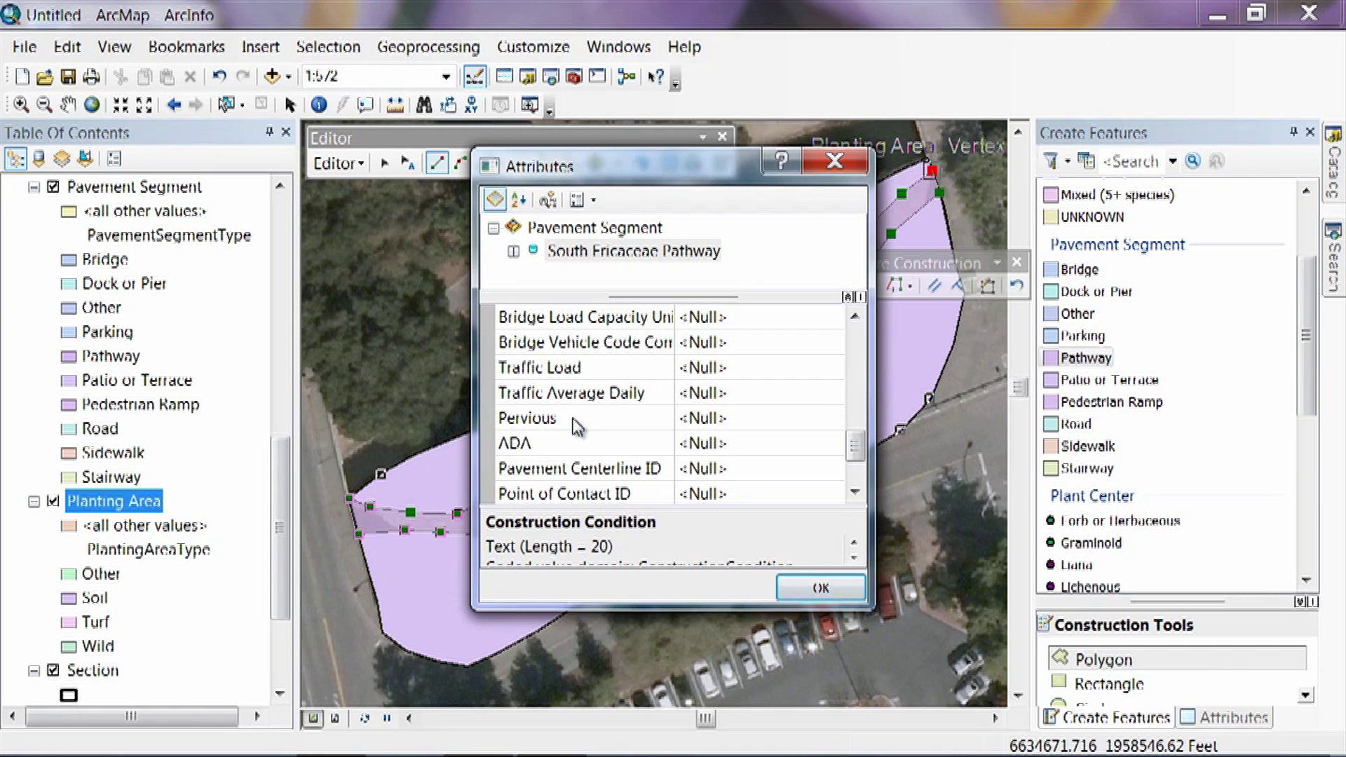
{"action": "left_click", "coordinate": [708, 421]}
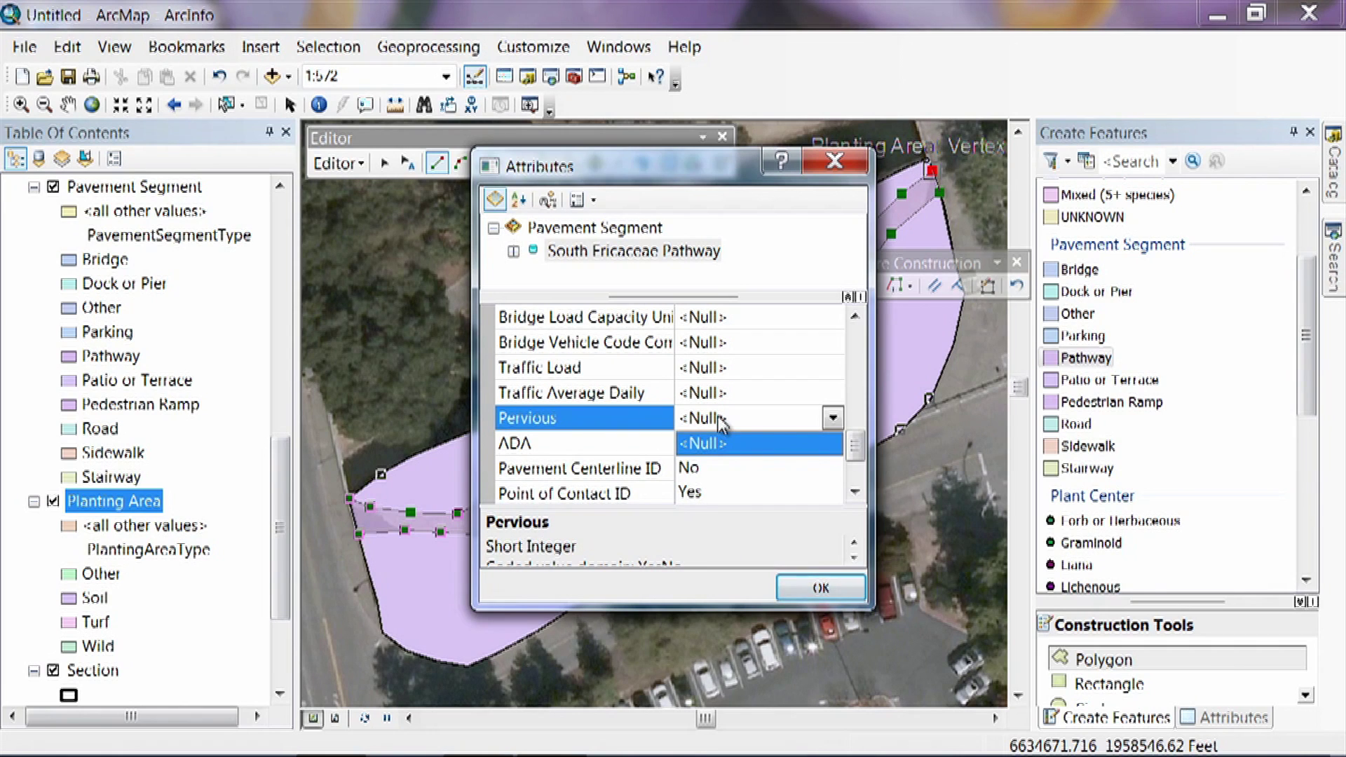
{"action": "left_click", "coordinate": [689, 468]}
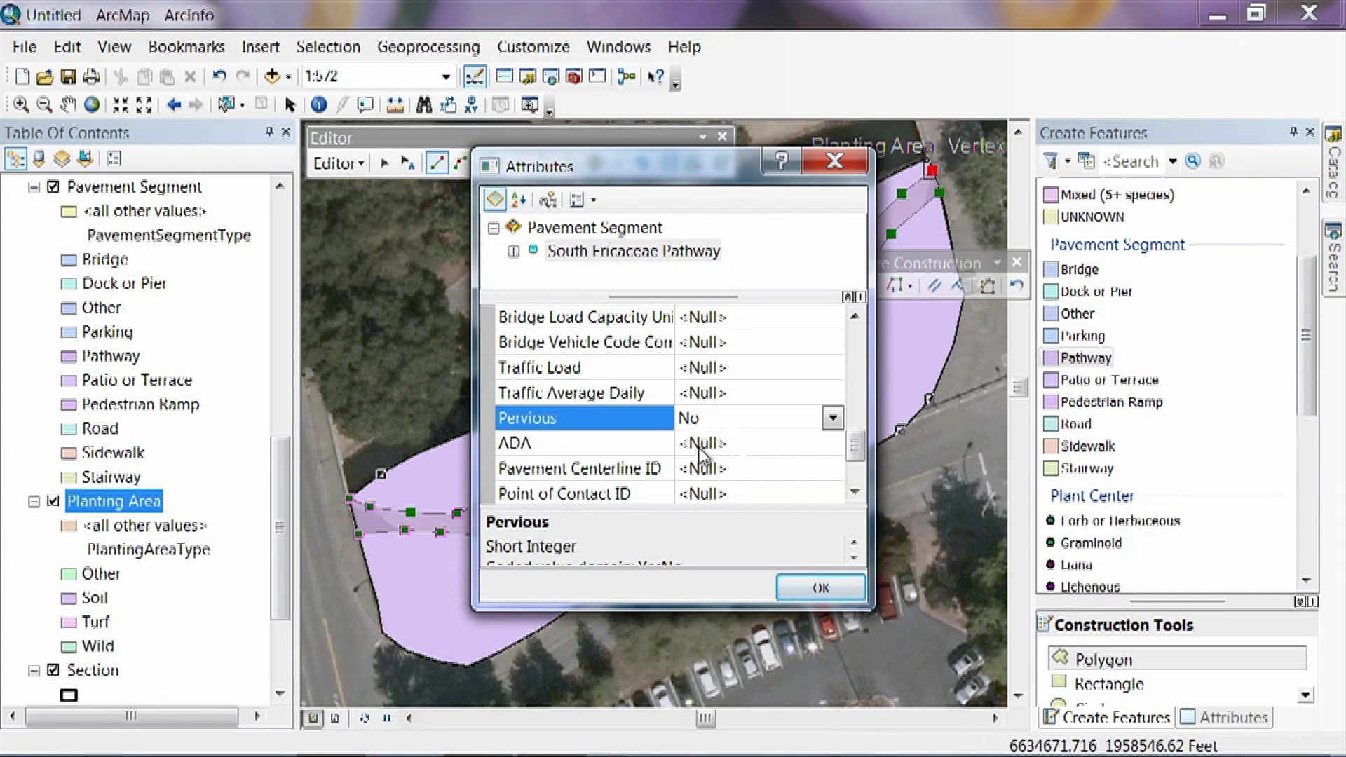
Confirm the South Ericaceae Pathway attributes with OK
{"action": "left_click", "coordinate": [856, 495]}
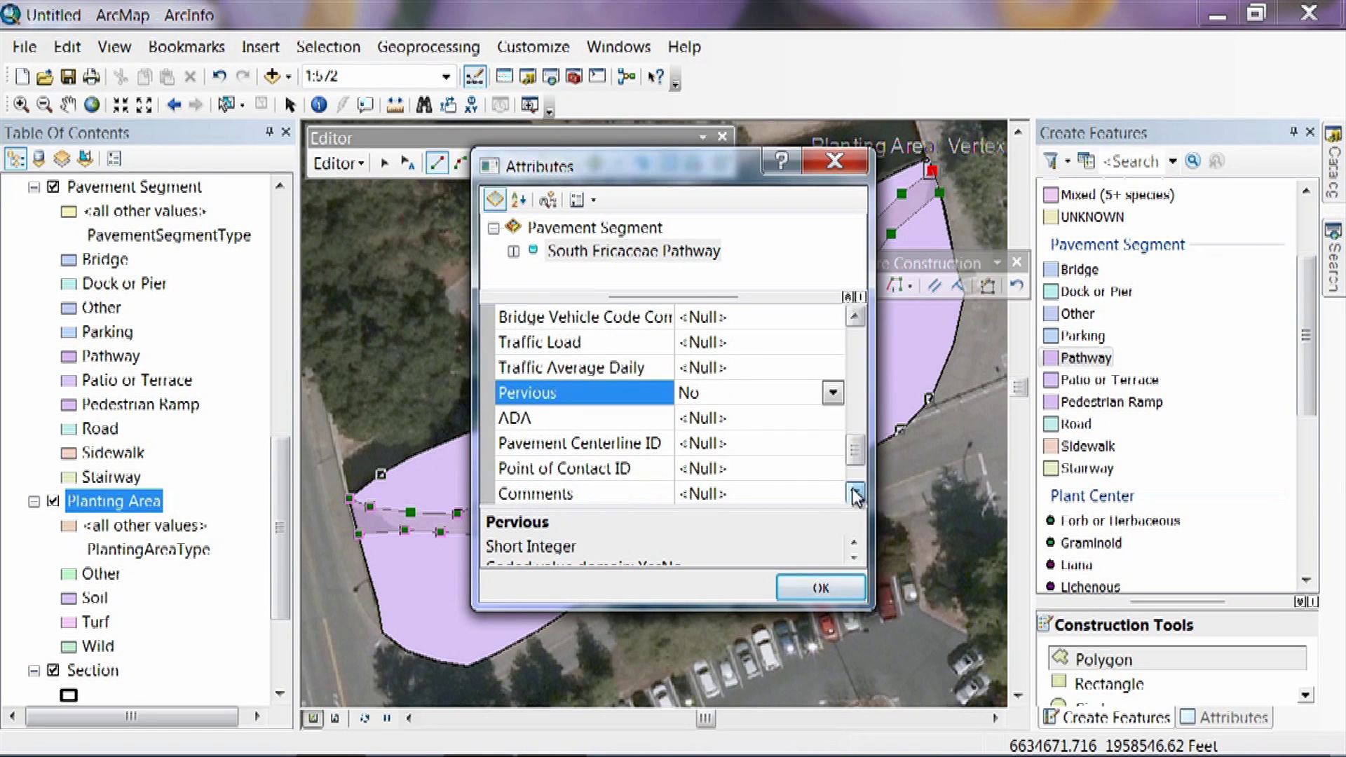
{"action": "left_click", "coordinate": [856, 495]}
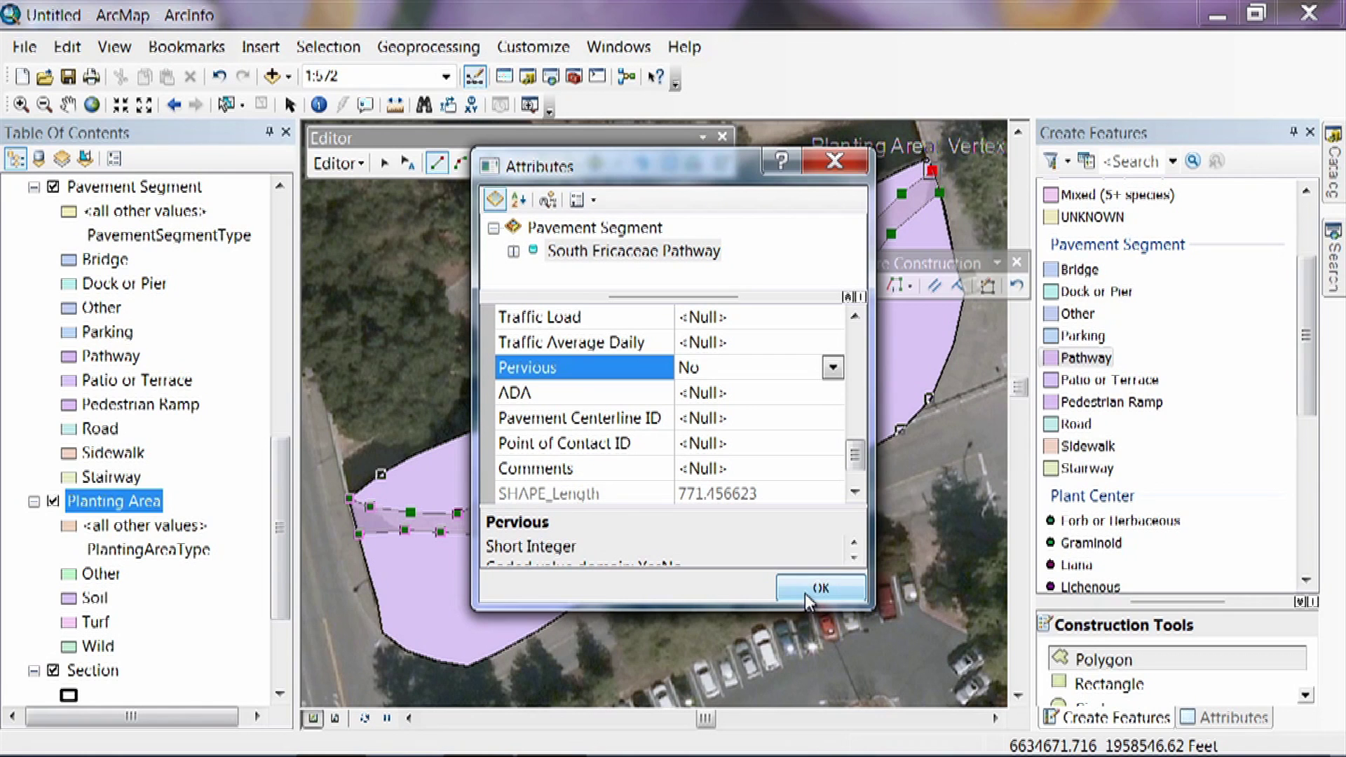
{"action": "left_click_drag", "start_coordinate": [856, 463], "coordinate": [860, 338]}
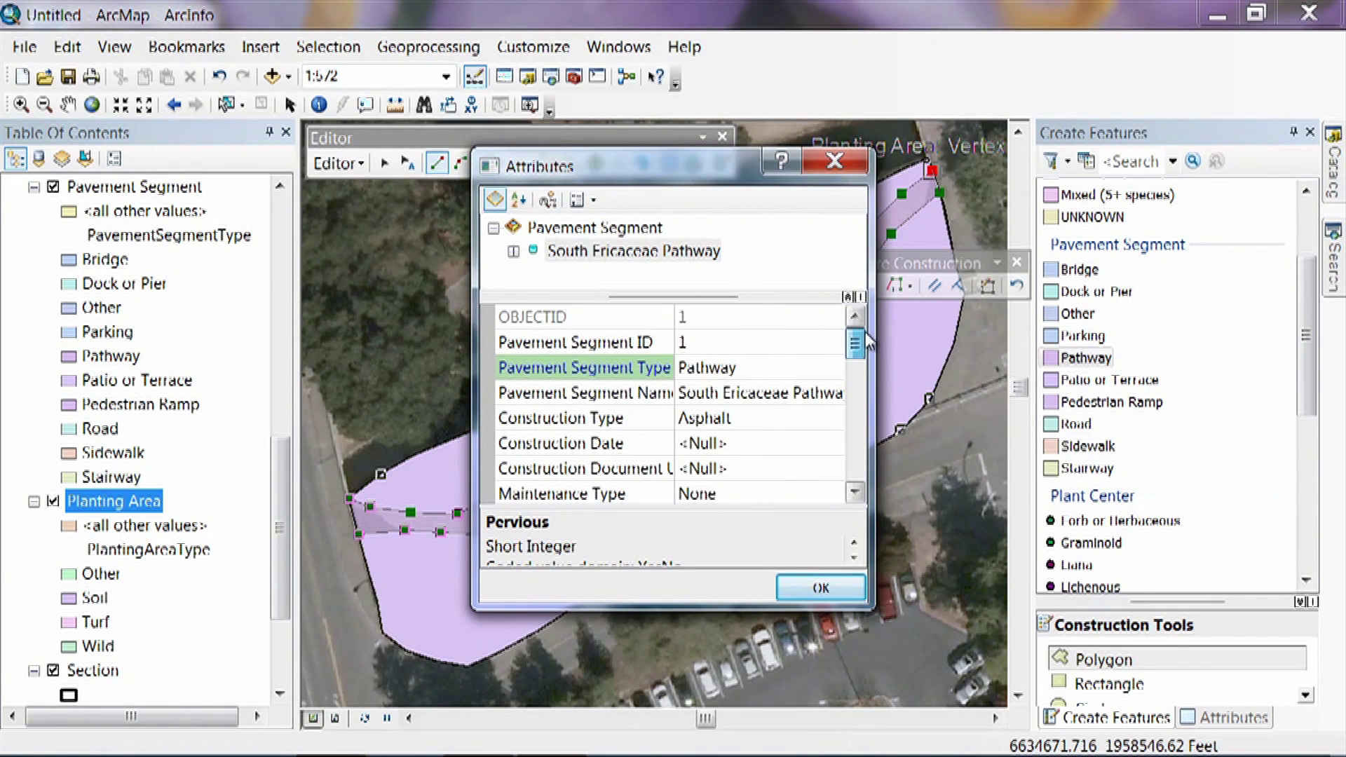
{"action": "left_click", "coordinate": [821, 591]}
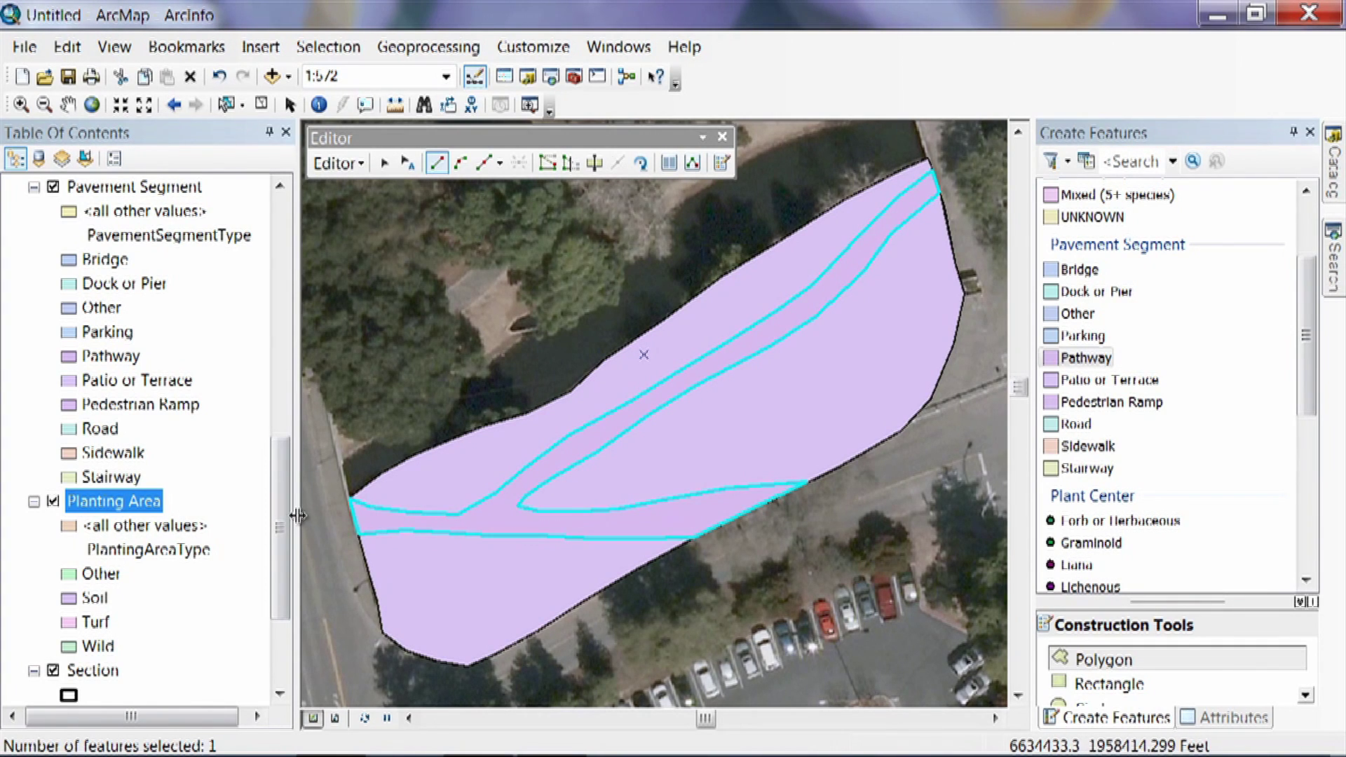
Change the Pathway category symbol to grey
{"action": "left_click", "coordinate": [71, 359]}
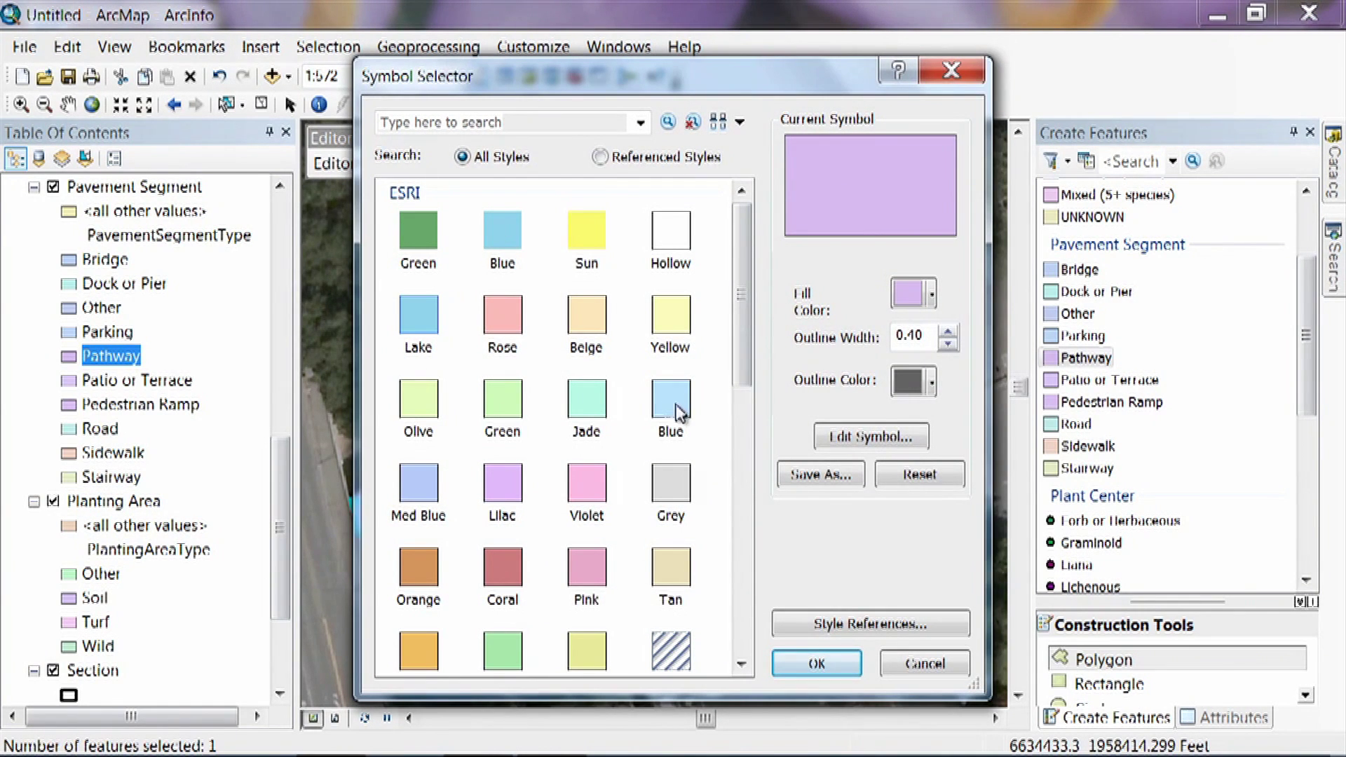
{"action": "left_click", "coordinate": [671, 485]}
{"action": "left_click", "coordinate": [818, 663]}
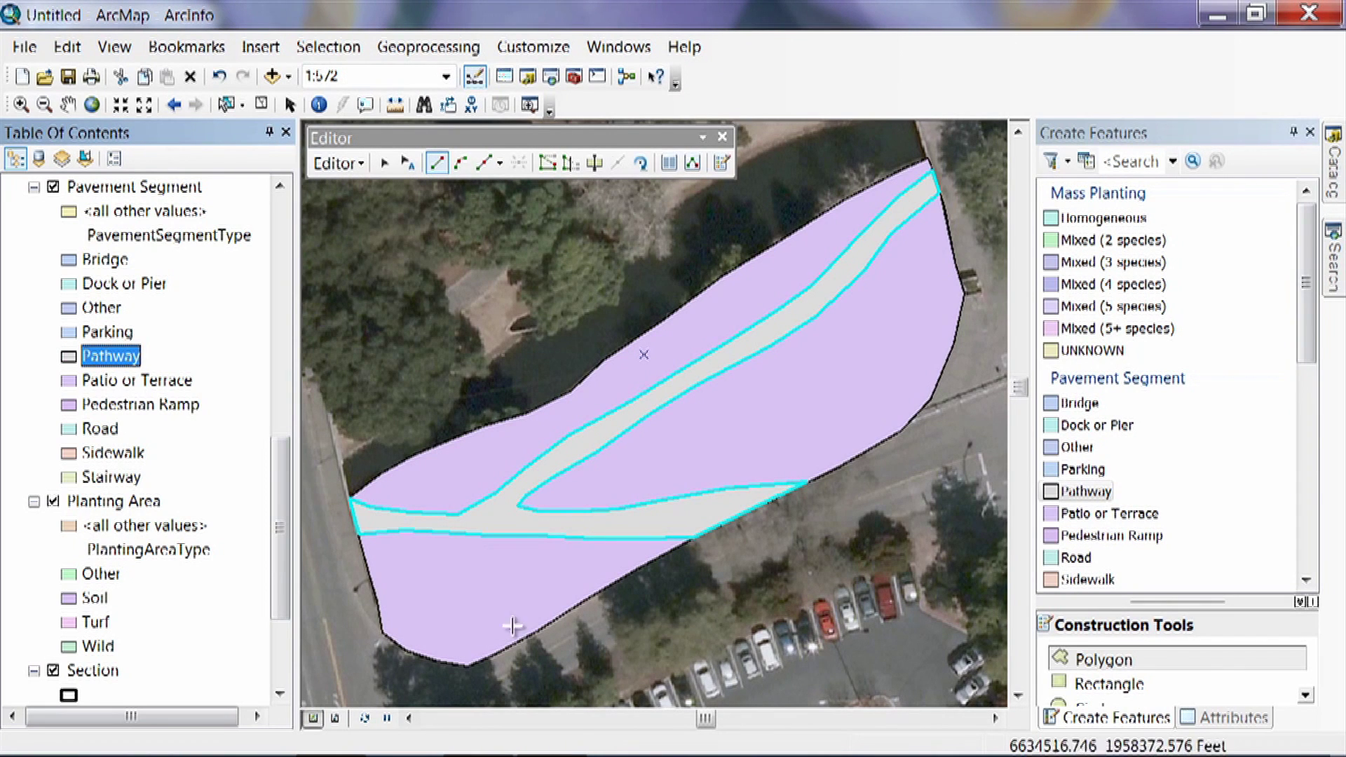
Change the Soil planting-area symbol to tan
{"action": "left_click", "coordinate": [68, 599]}
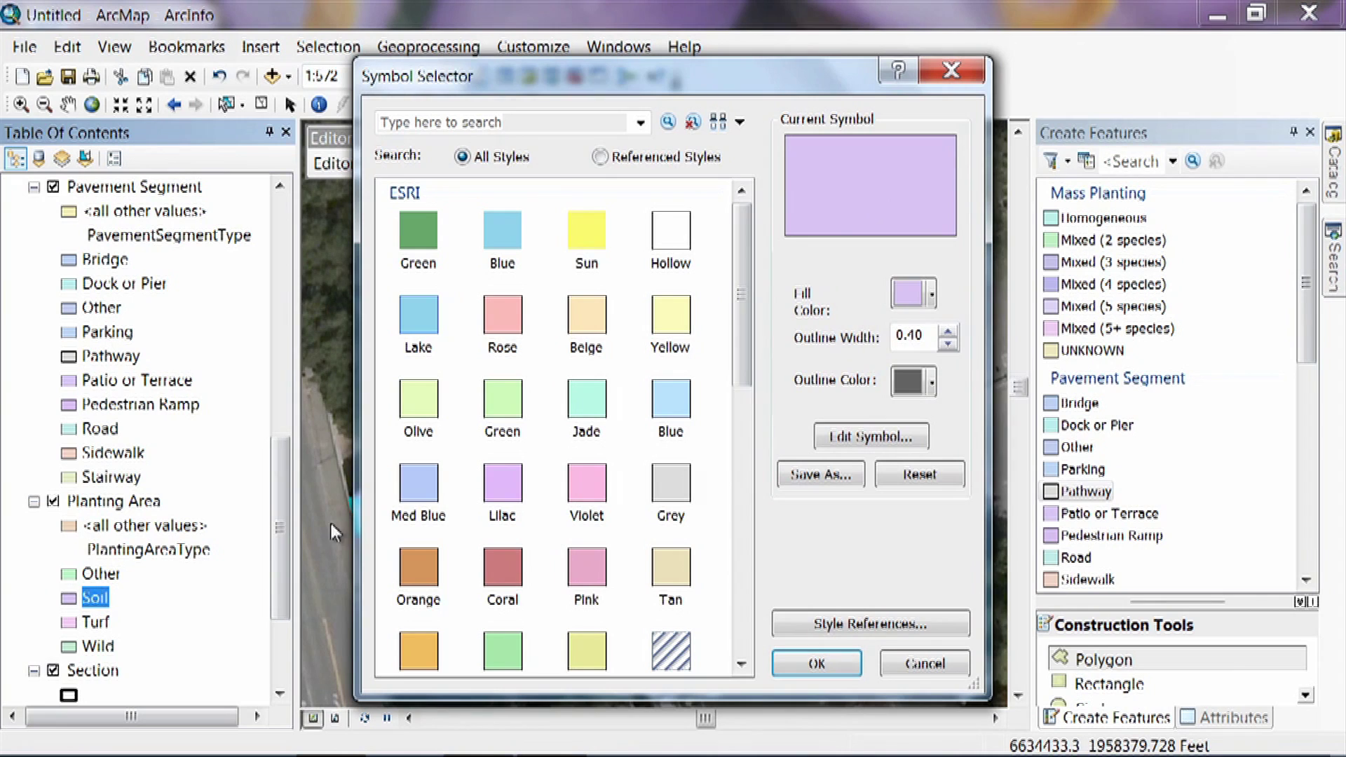
{"action": "left_click", "coordinate": [675, 565]}
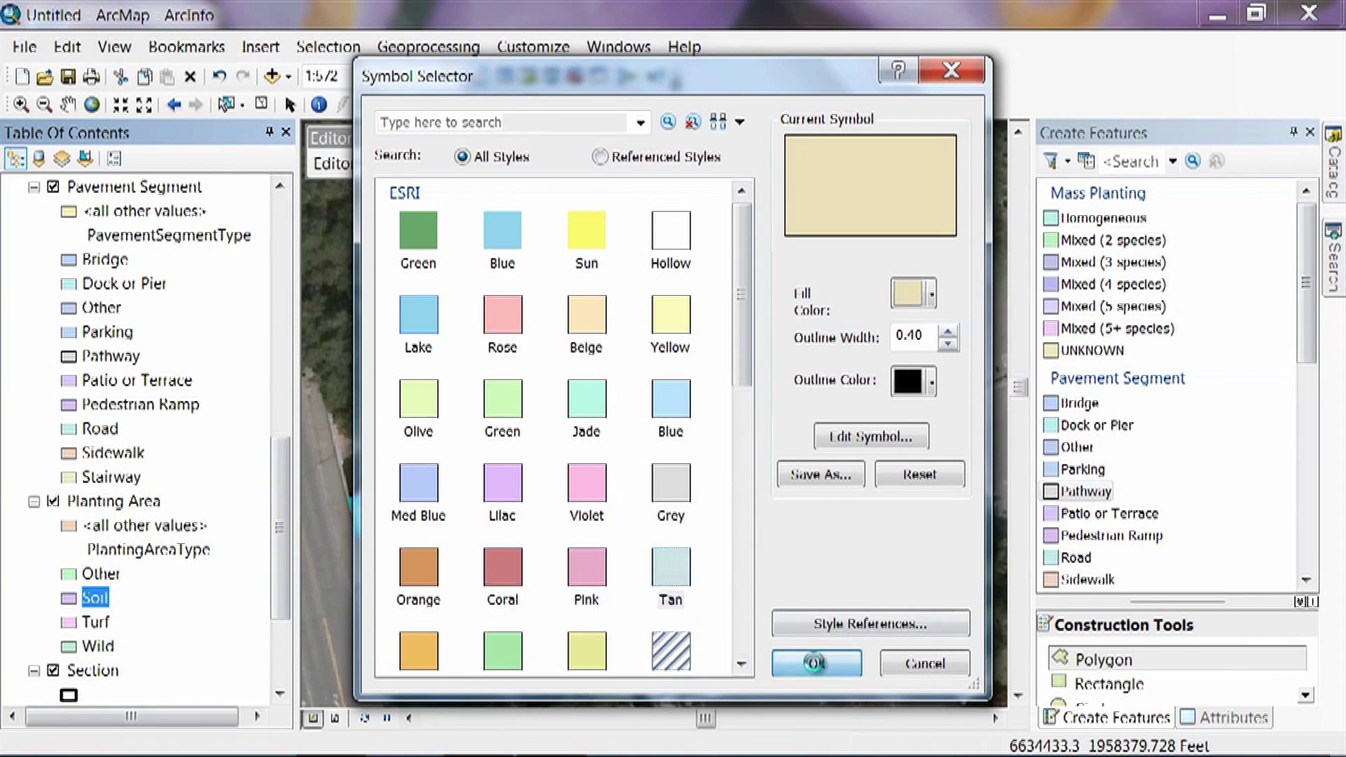
{"action": "left_click", "coordinate": [816, 662]}
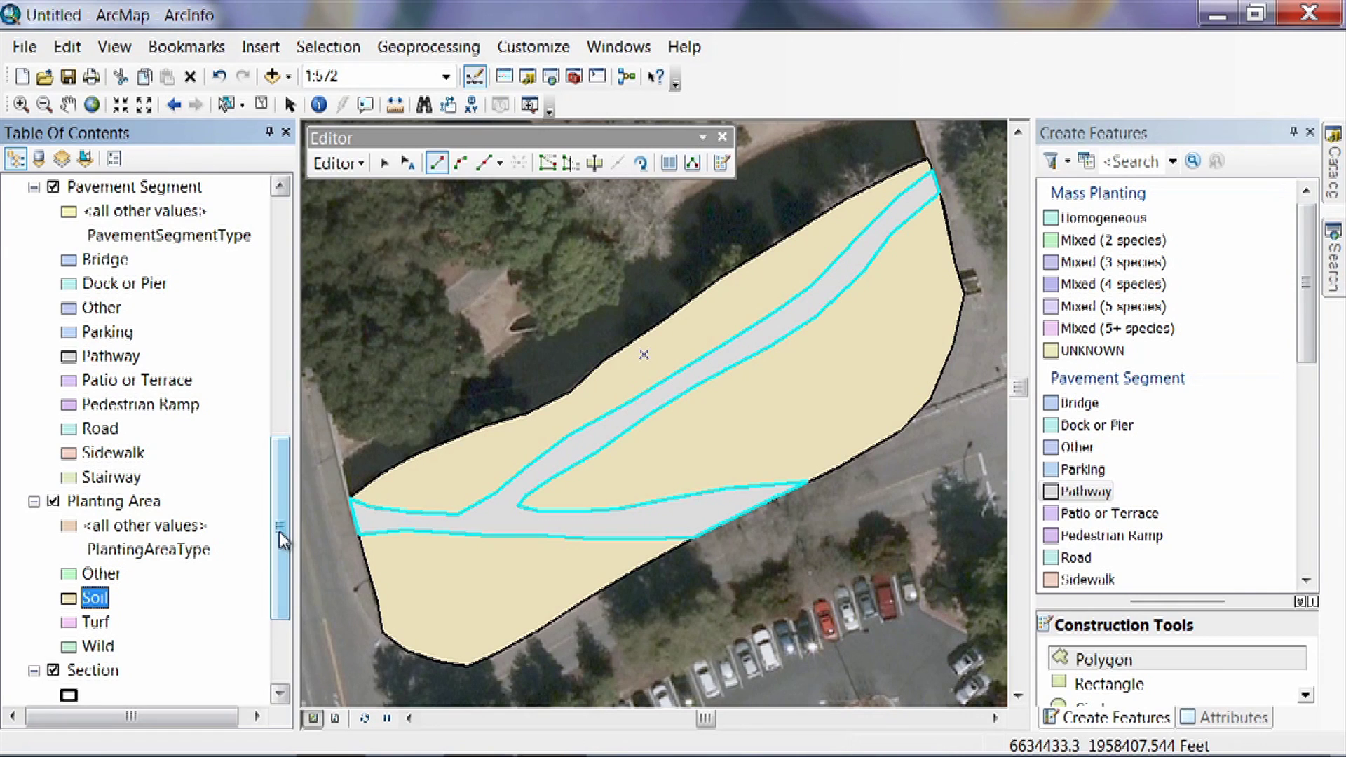
Hide the Planting Area layer and clear the pathway selection
{"action": "left_click", "coordinate": [50, 501]}
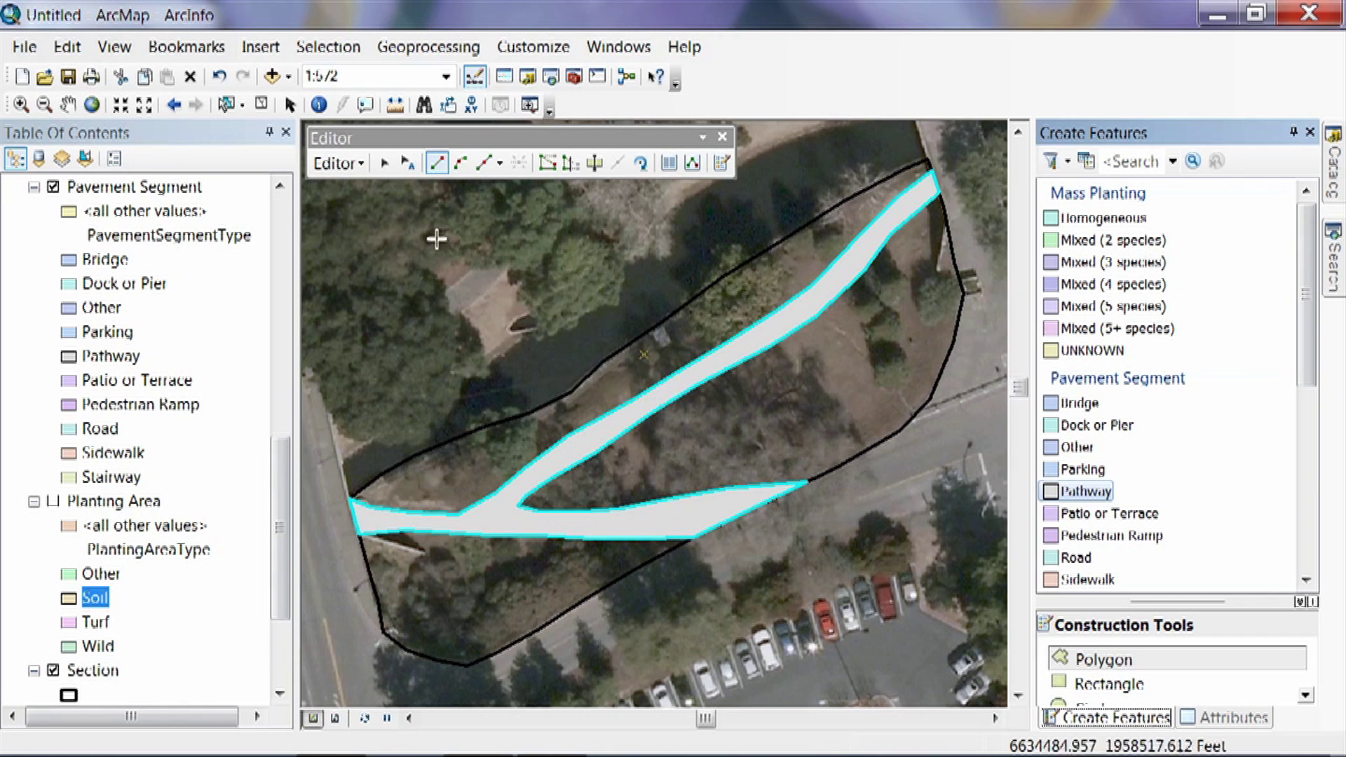
{"action": "left_click", "coordinate": [387, 168]}
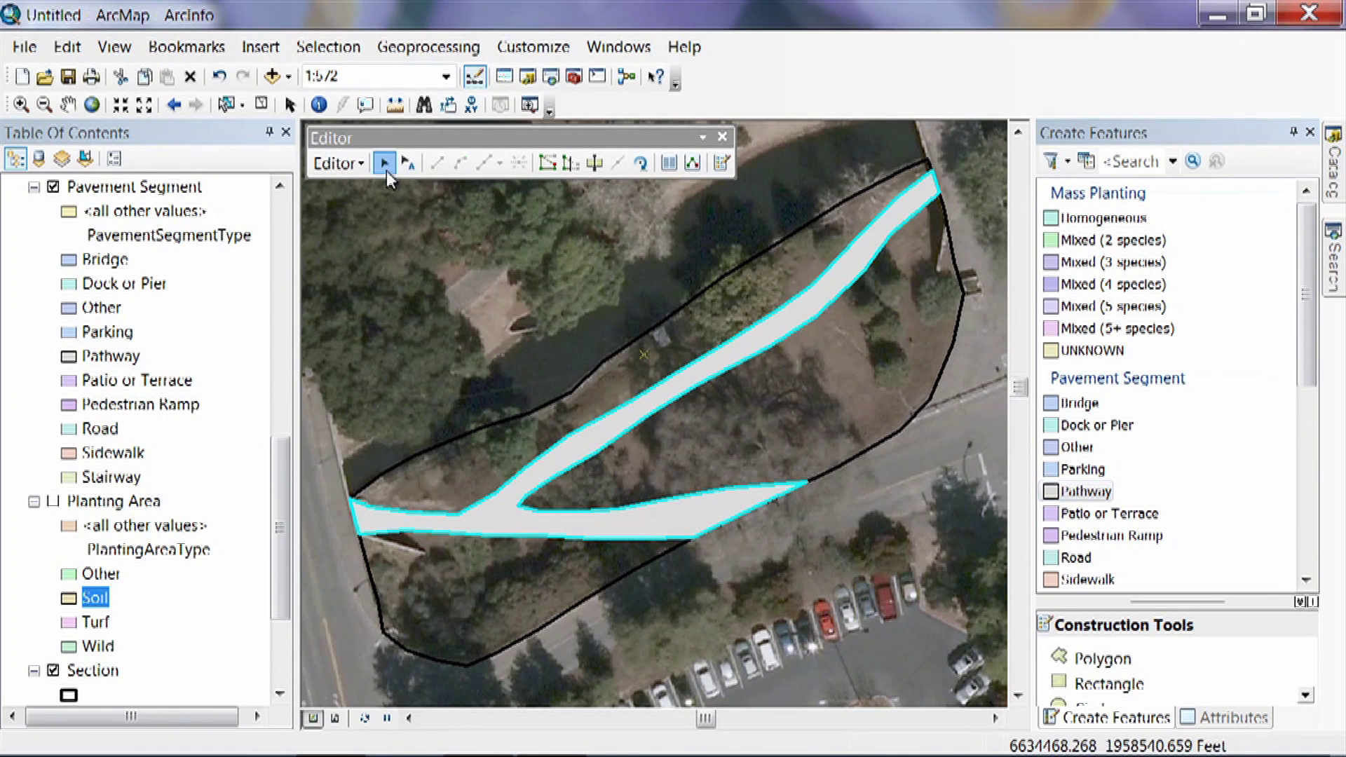
{"action": "left_click", "coordinate": [425, 311]}
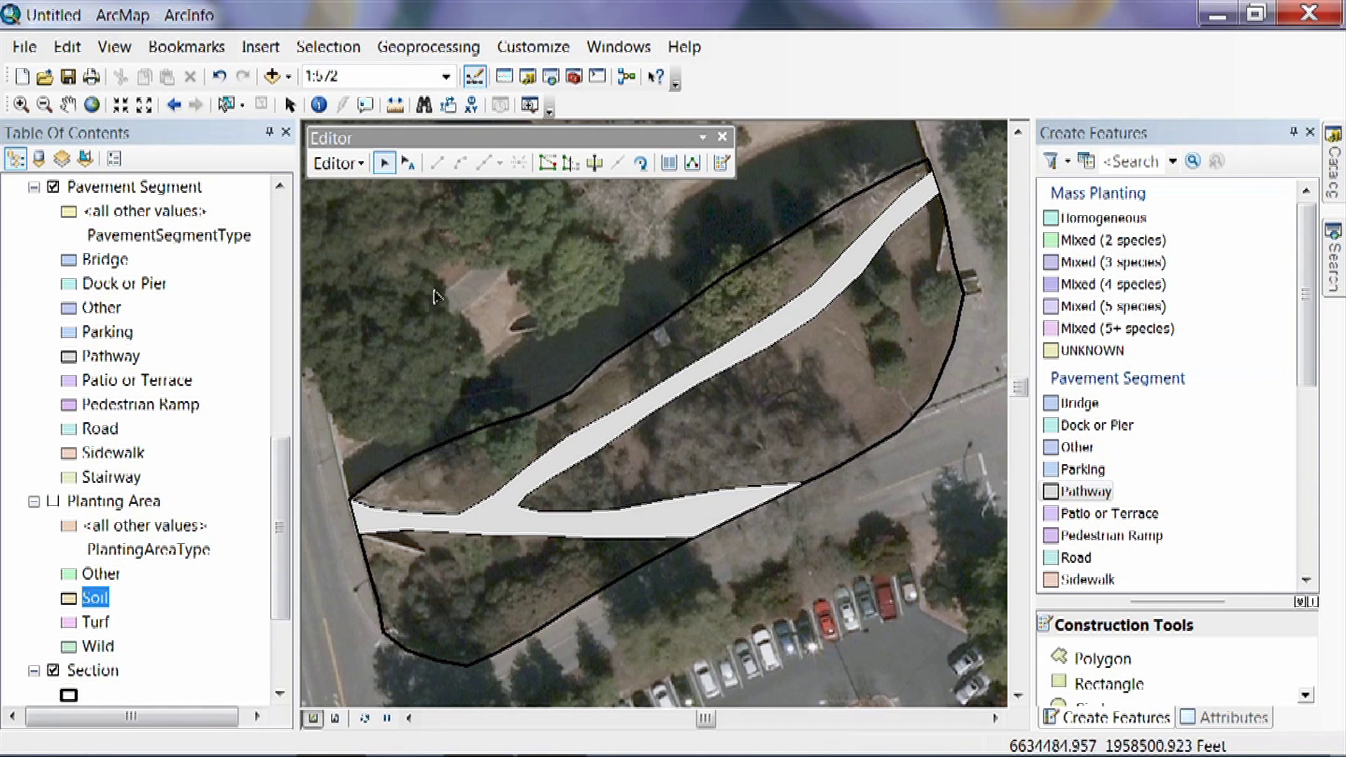
Stop the editing session and save the edits
{"action": "left_click", "coordinate": [351, 166]}
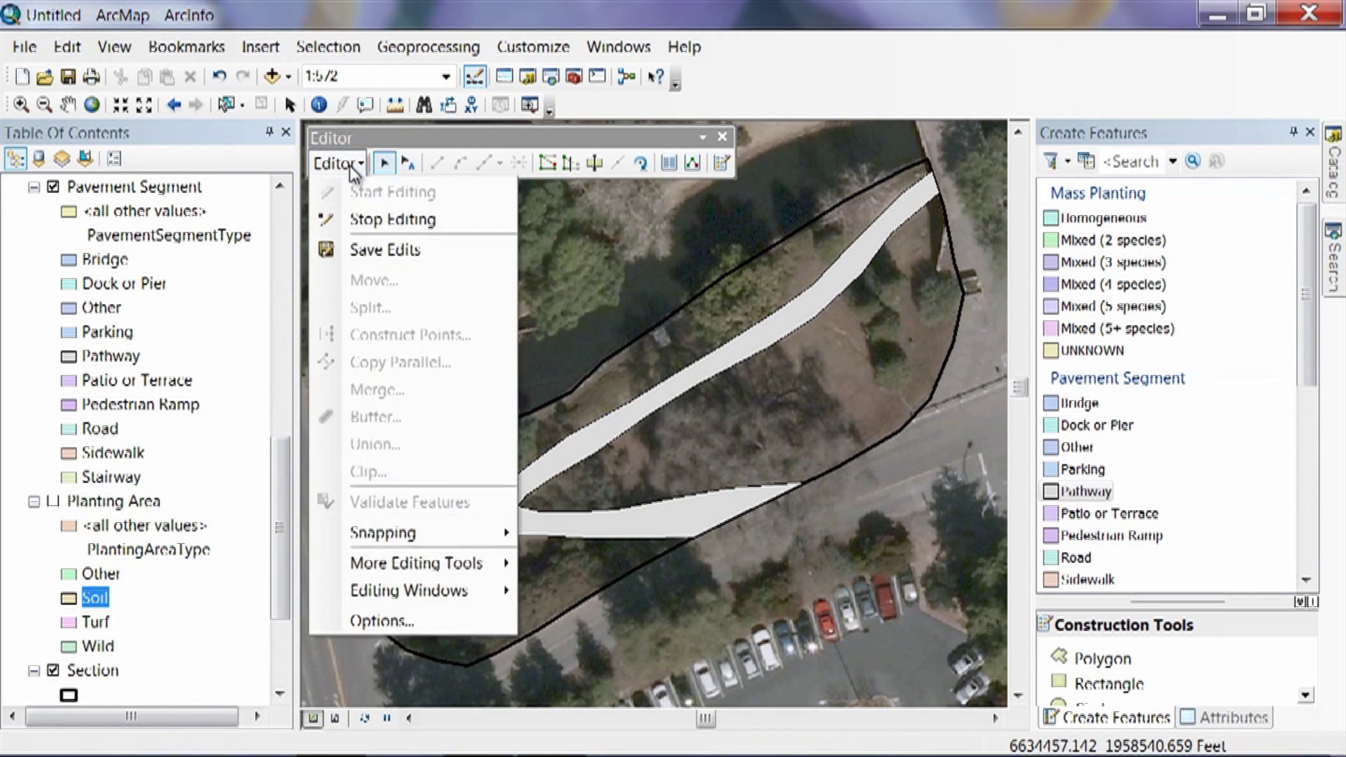
{"action": "left_click", "coordinate": [364, 220]}
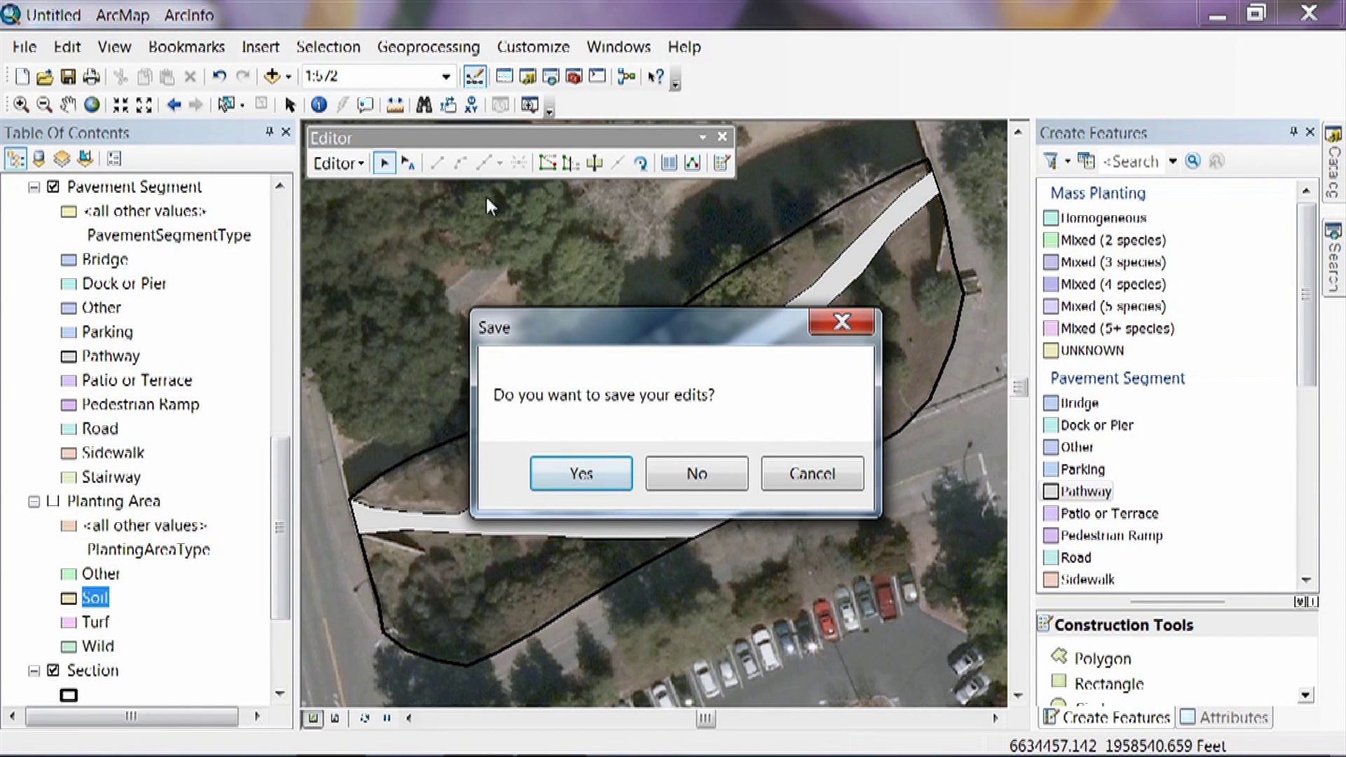
{"action": "left_click", "coordinate": [581, 476]}
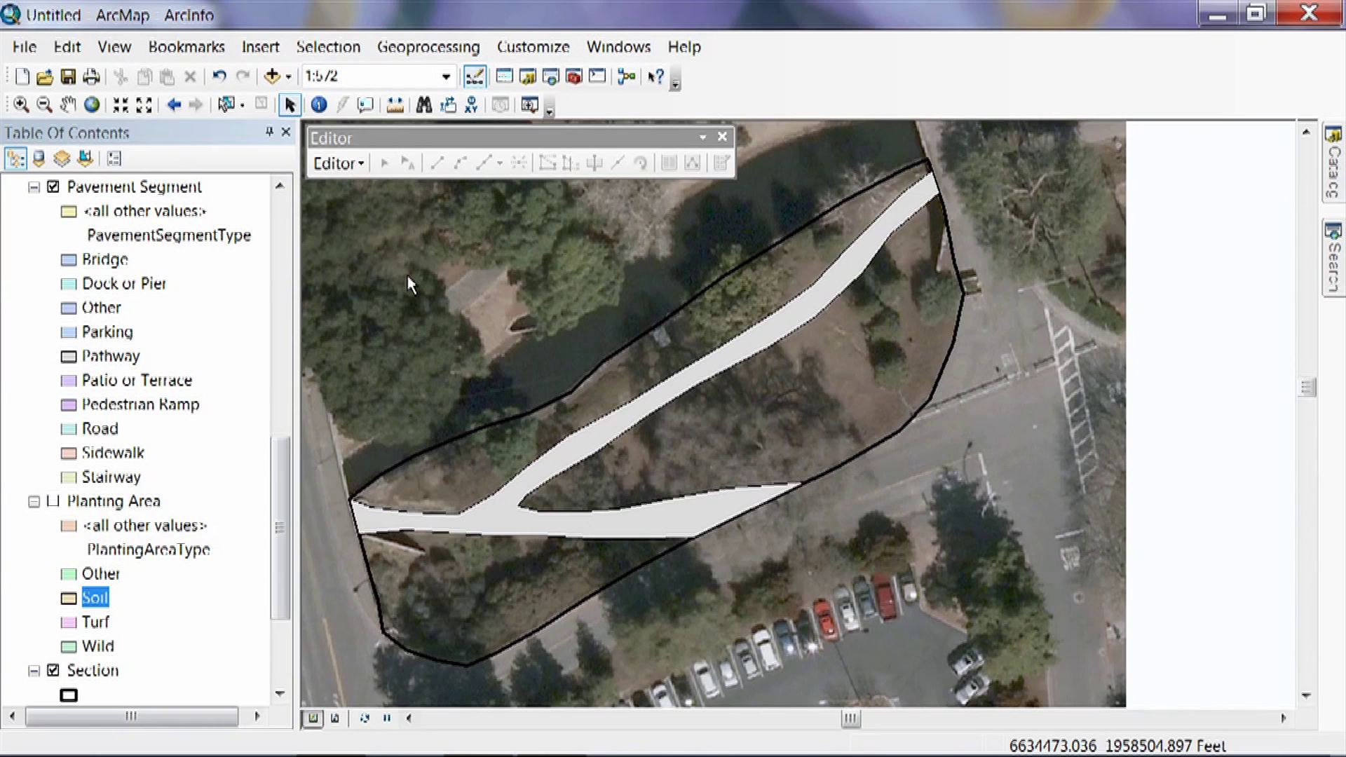
Save the map document as 'Lesson 3' in C:\GIS\UC Davis Arboretum\Lesson 3
{"action": "left_click", "coordinate": [24, 47]}
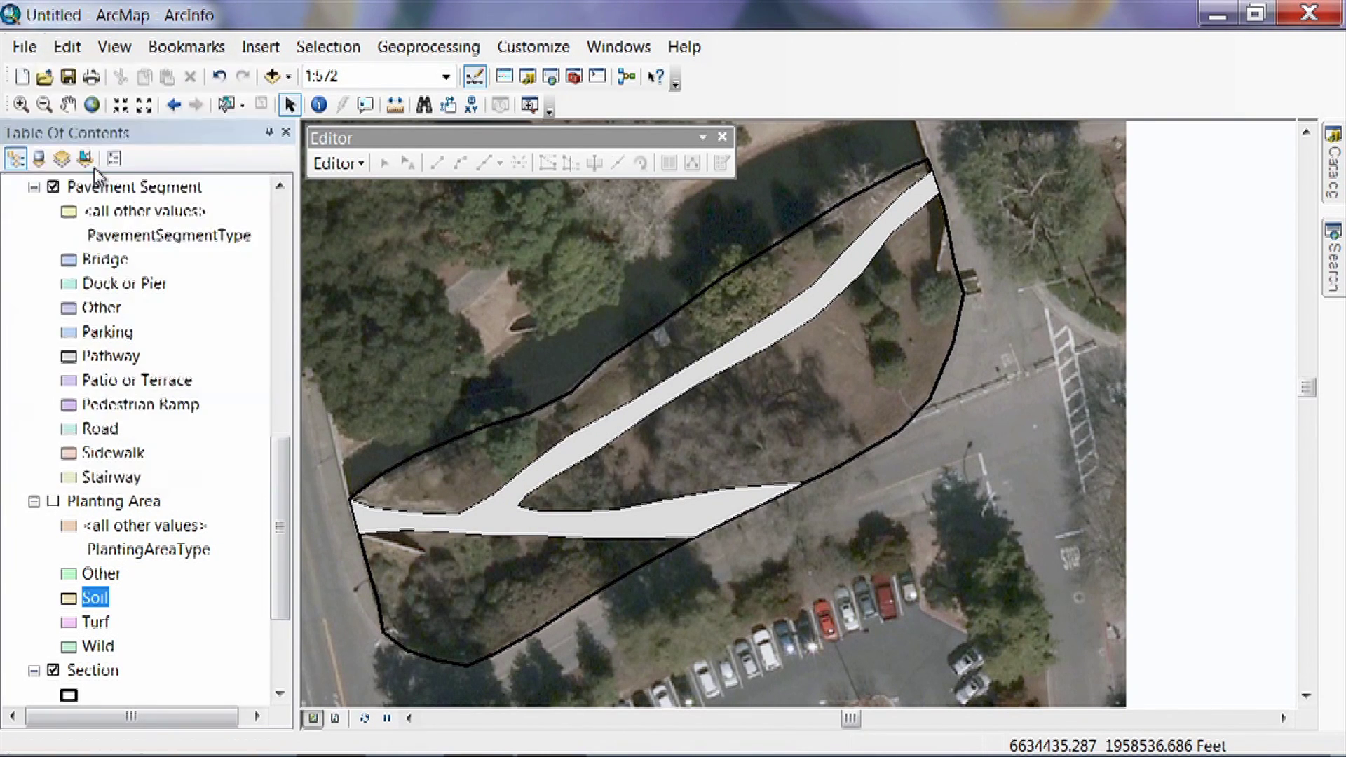
{"action": "left_click", "coordinate": [94, 166]}
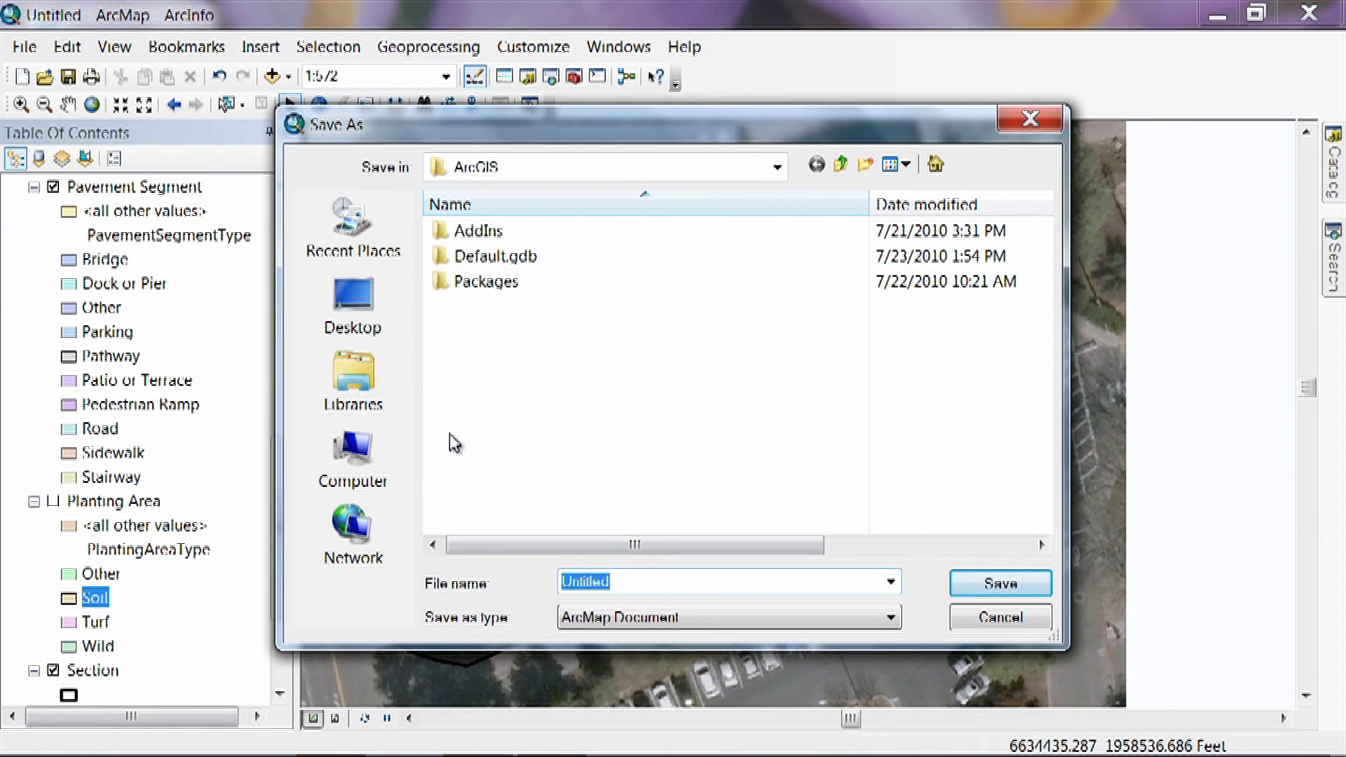
{"action": "left_click", "coordinate": [352, 459]}
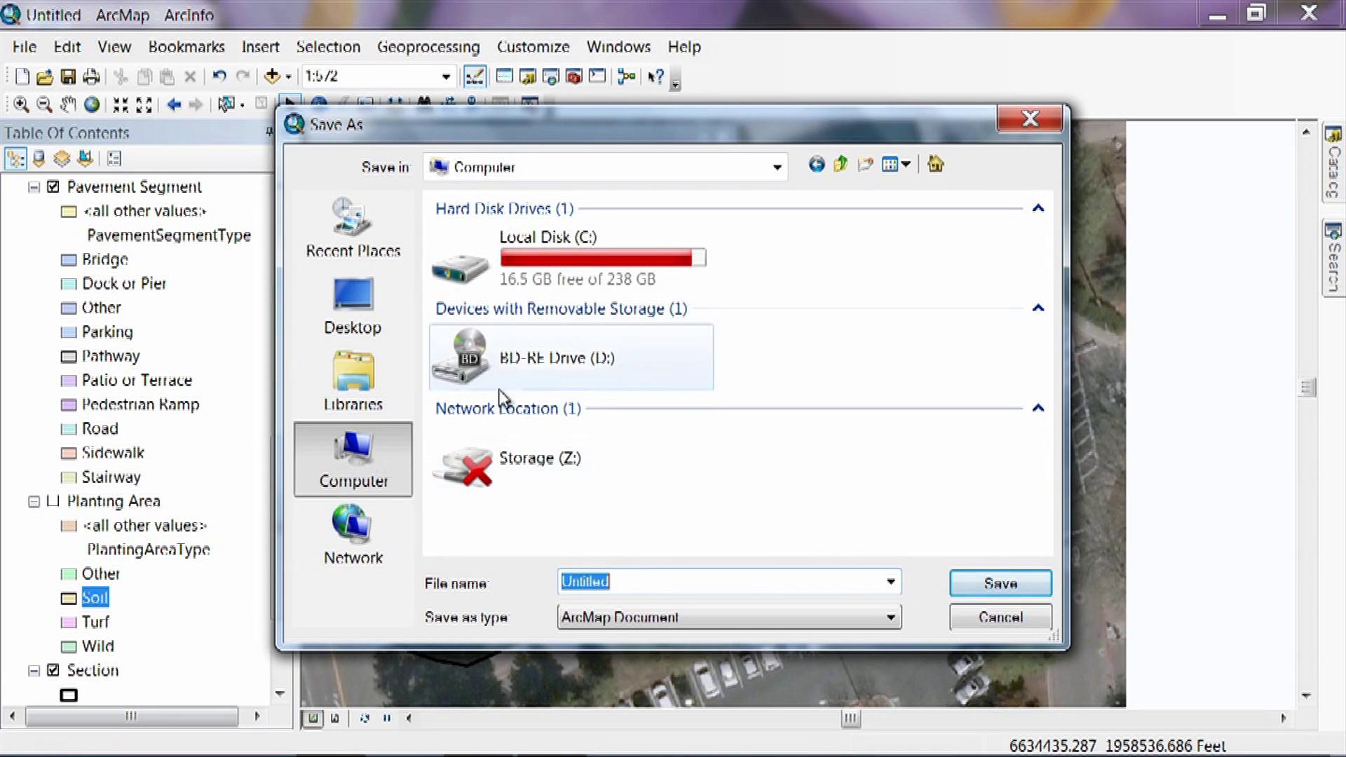
{"action": "double_click", "coordinate": [491, 260]}
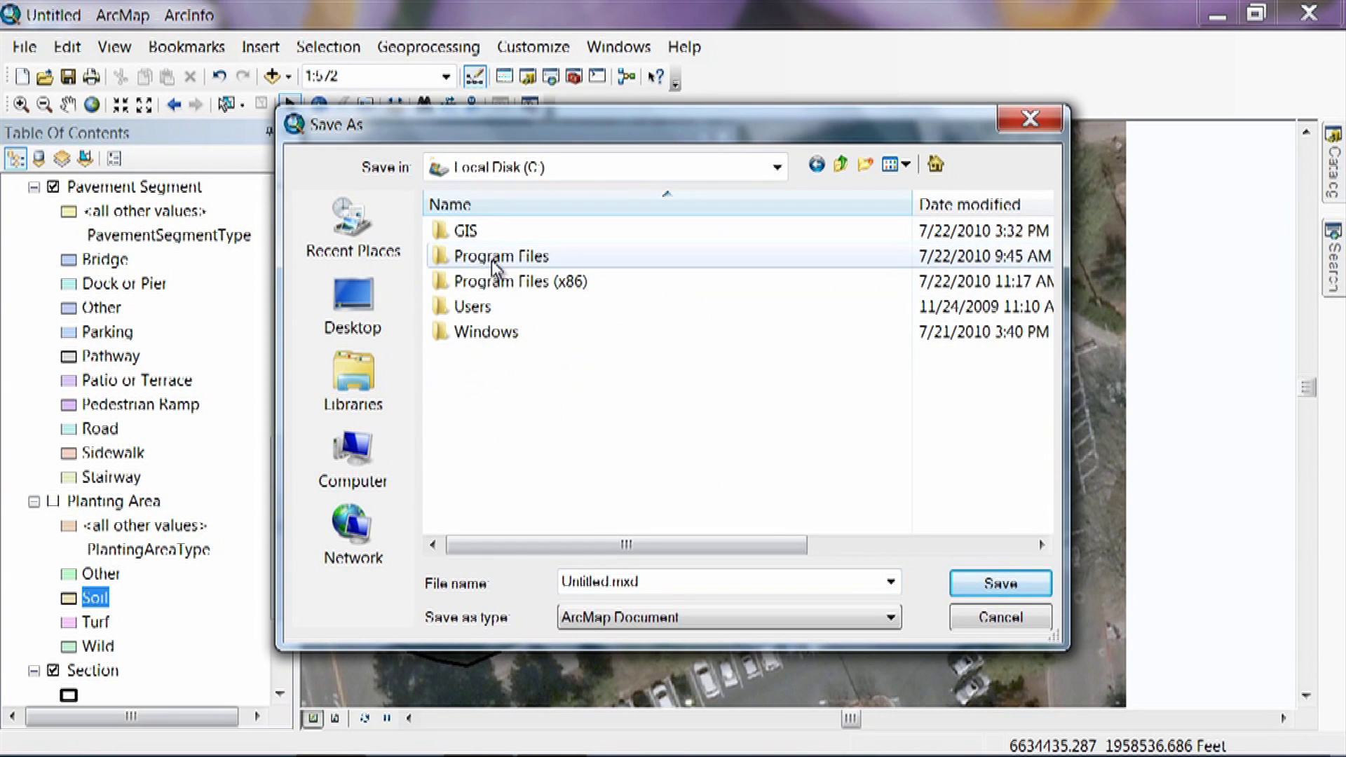
{"action": "double_click", "coordinate": [466, 231]}
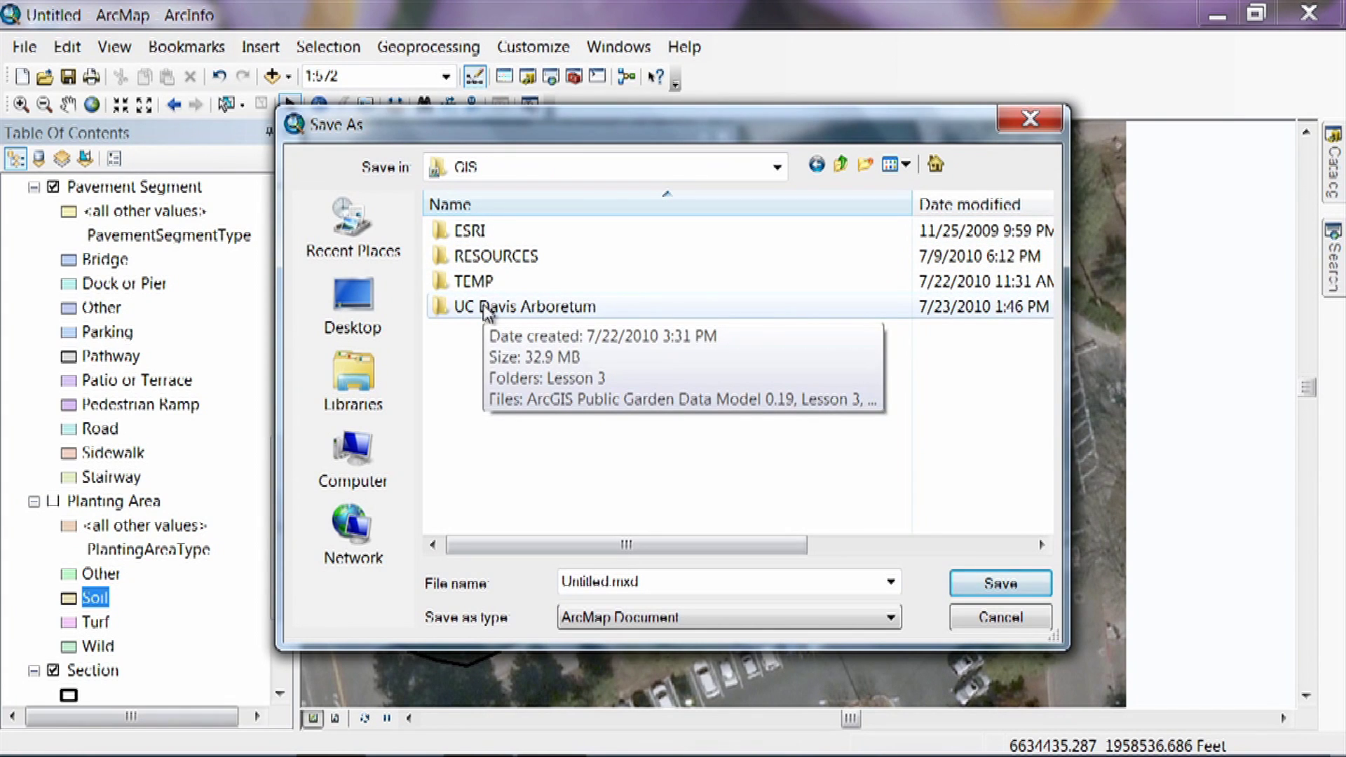
{"action": "double_click", "coordinate": [484, 308]}
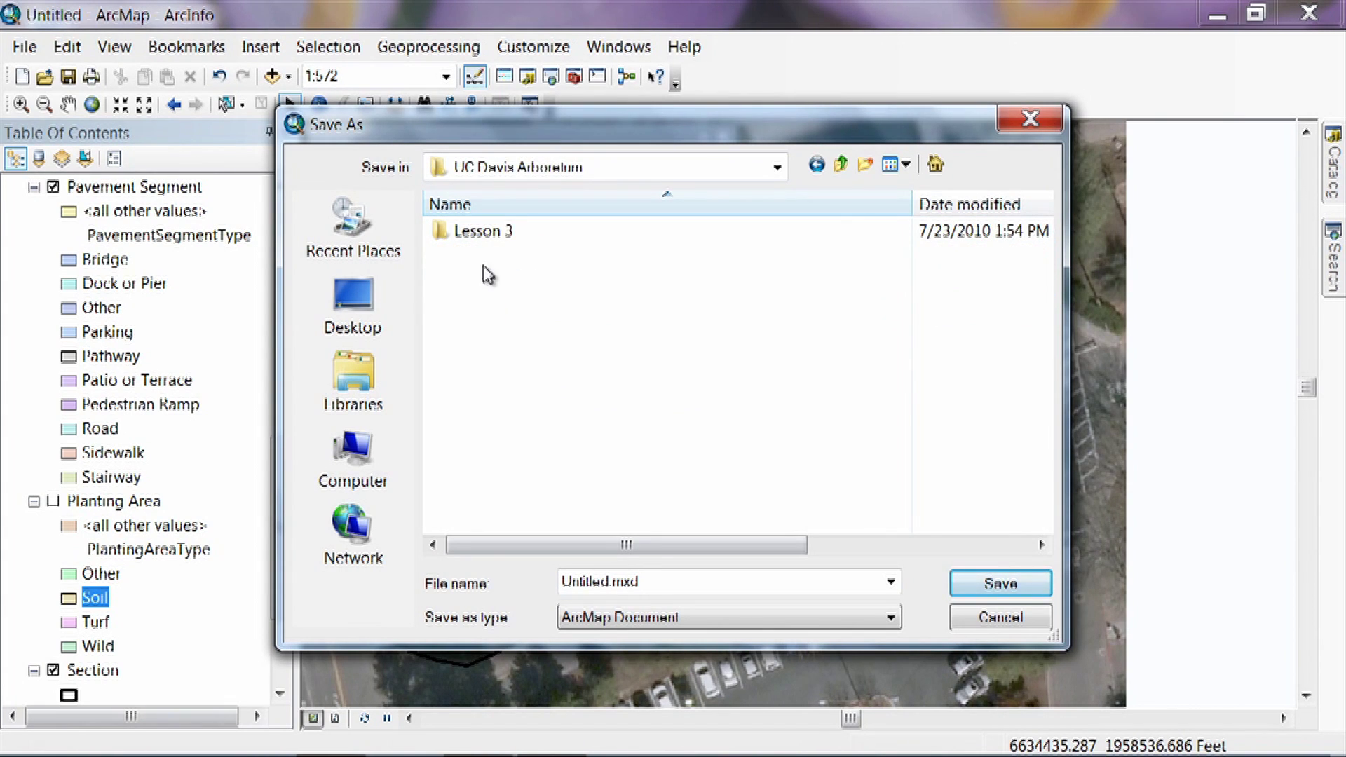
{"action": "double_click", "coordinate": [481, 231]}
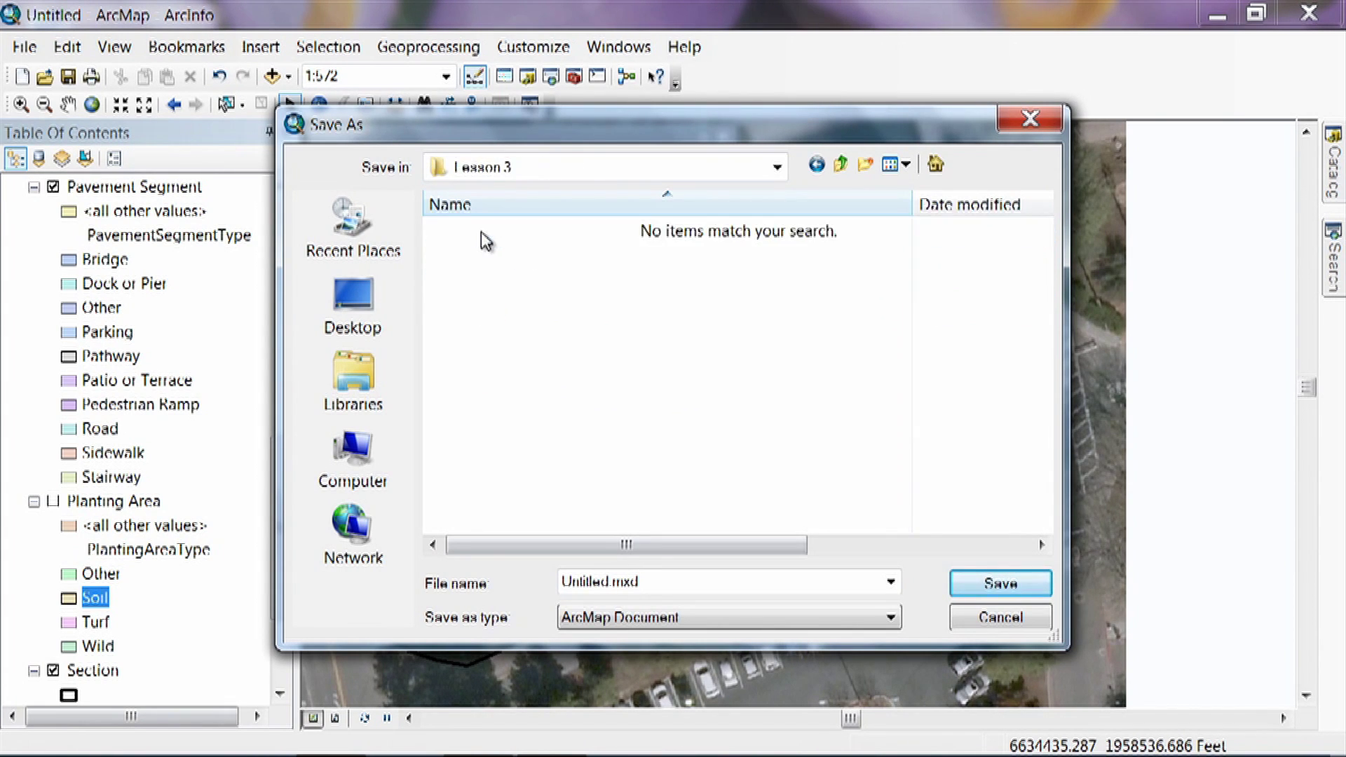
{"action": "double_click", "coordinate": [711, 583]}
{"action": "type", "text": "L"}
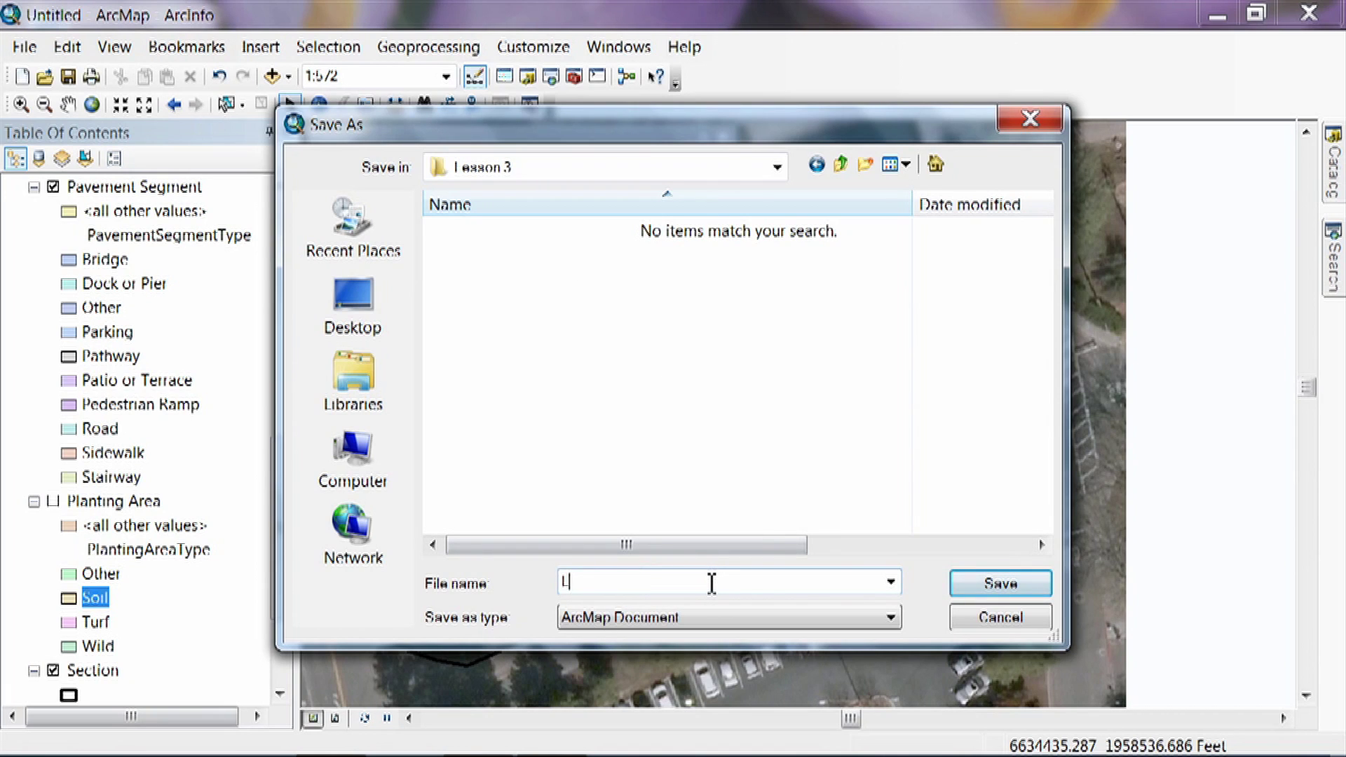
{"action": "type", "text": "esson 3"}
{"action": "key", "text": "Return"}
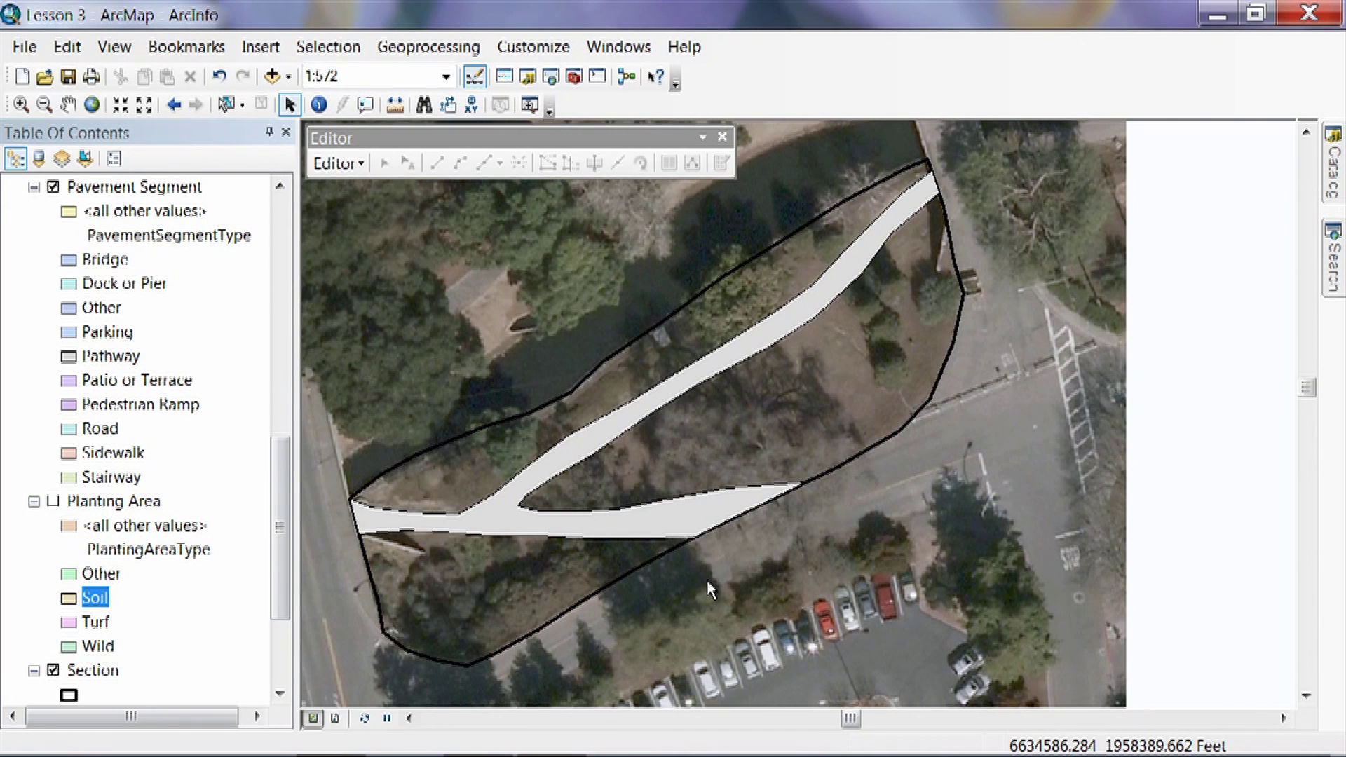
Close ArcMap and launch ArcCatalog from the taskbar
{"action": "left_click", "coordinate": [1309, 14]}
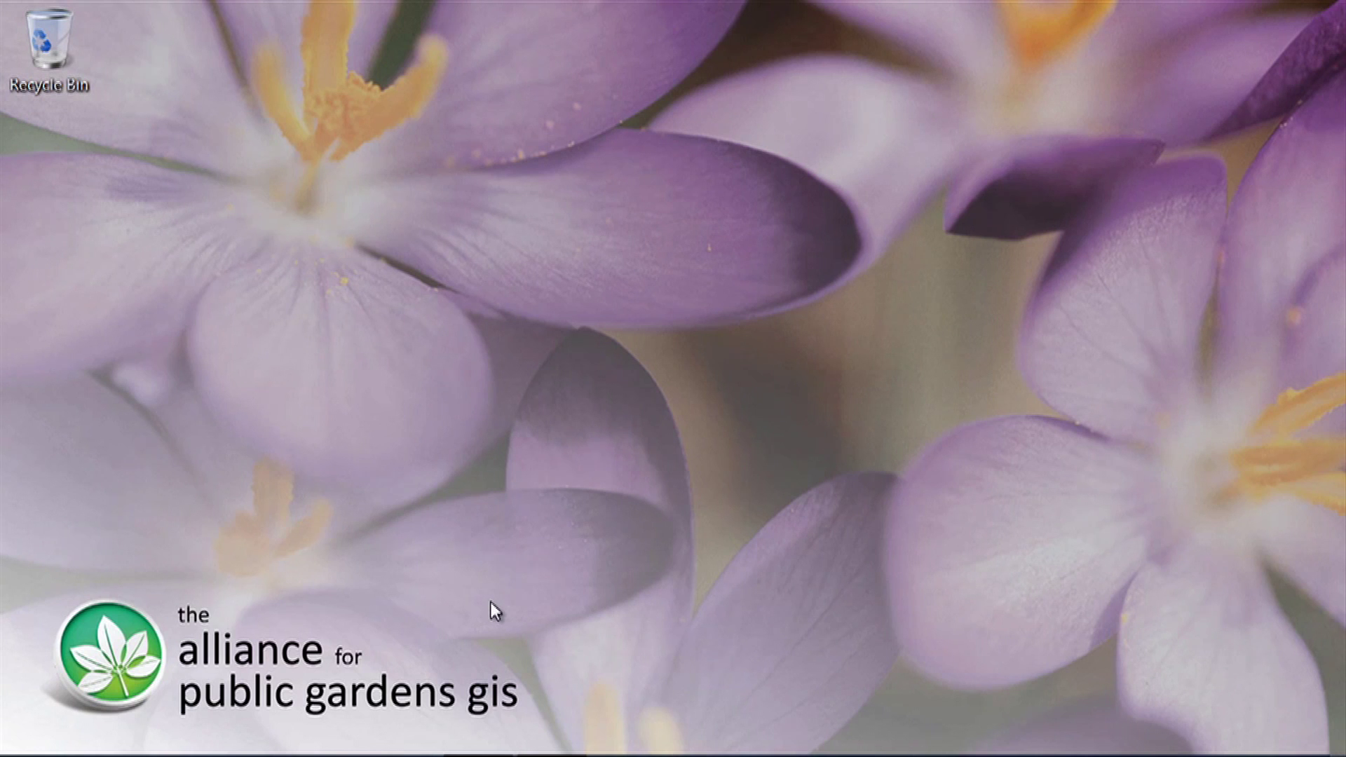
{"action": "mouse_move", "coordinate": [484, 754]}
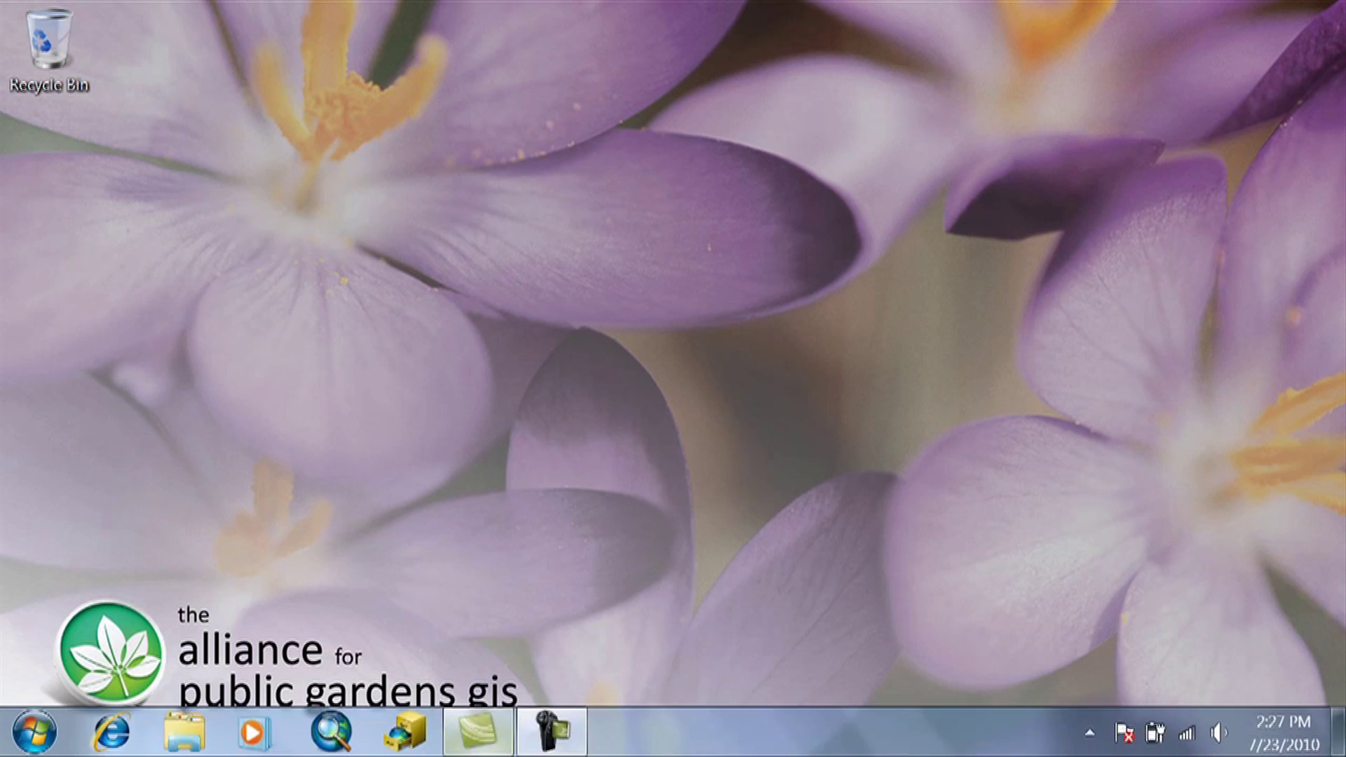
{"action": "left_click", "coordinate": [412, 736]}
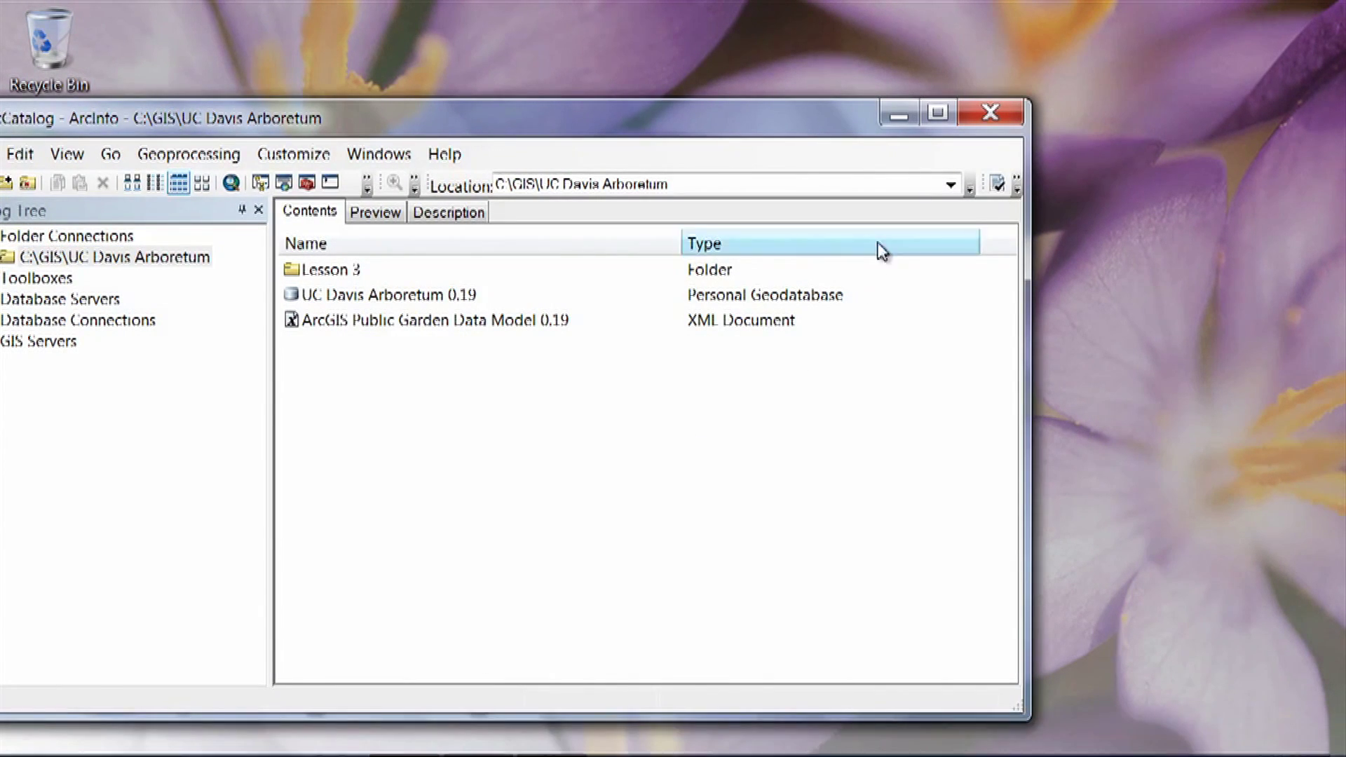
Maximize ArcCatalog and open the Lesson 3 folder under C:\GIS\UC Davis Arboretum
{"action": "left_click", "coordinate": [937, 113]}
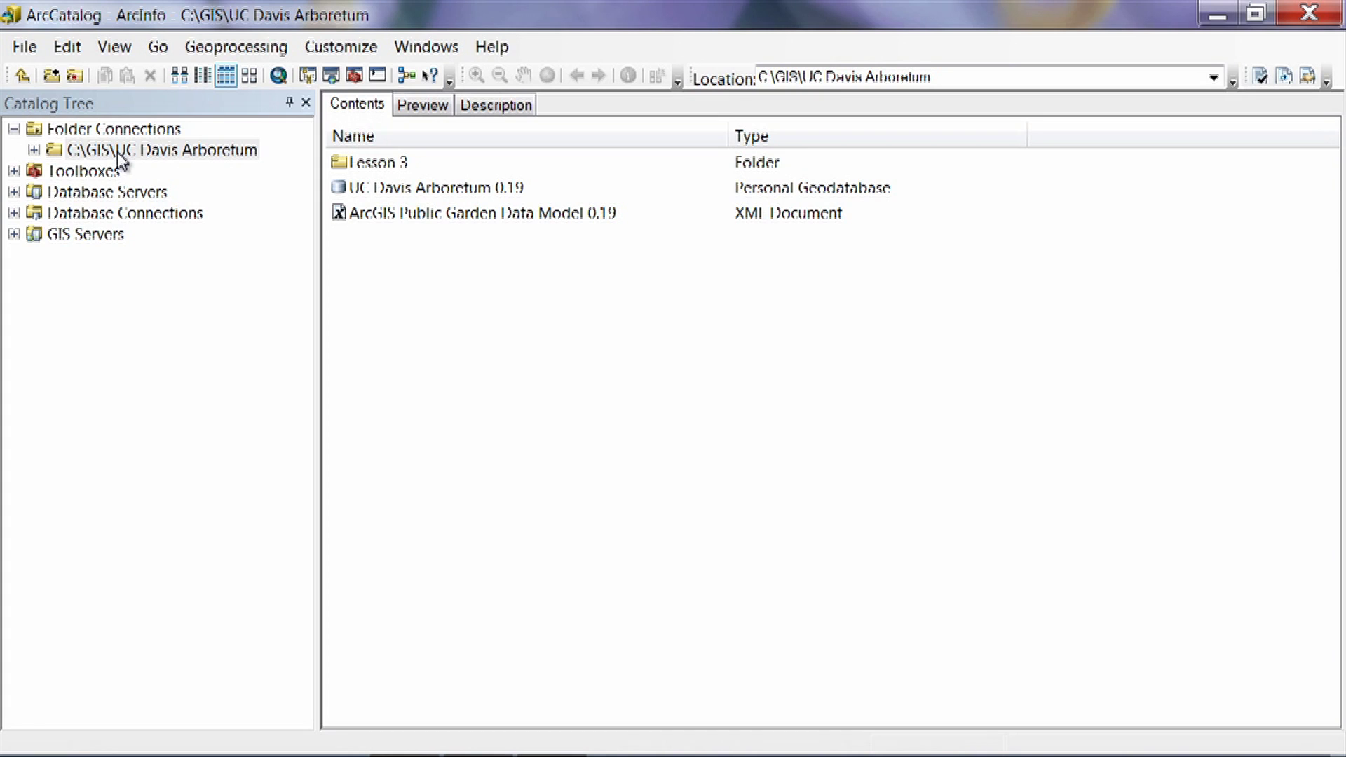
{"action": "left_click", "coordinate": [117, 156]}
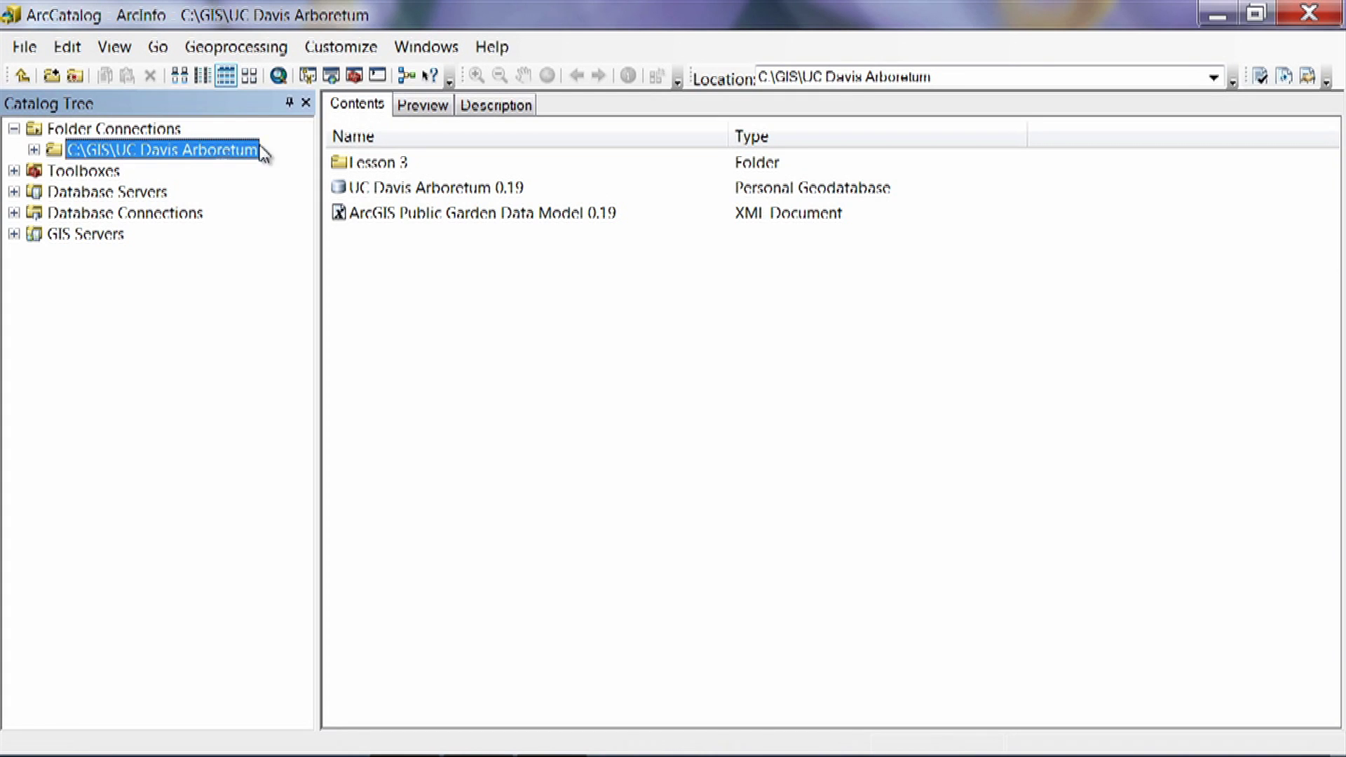
{"action": "left_click", "coordinate": [370, 164]}
{"action": "double_click", "coordinate": [369, 163]}
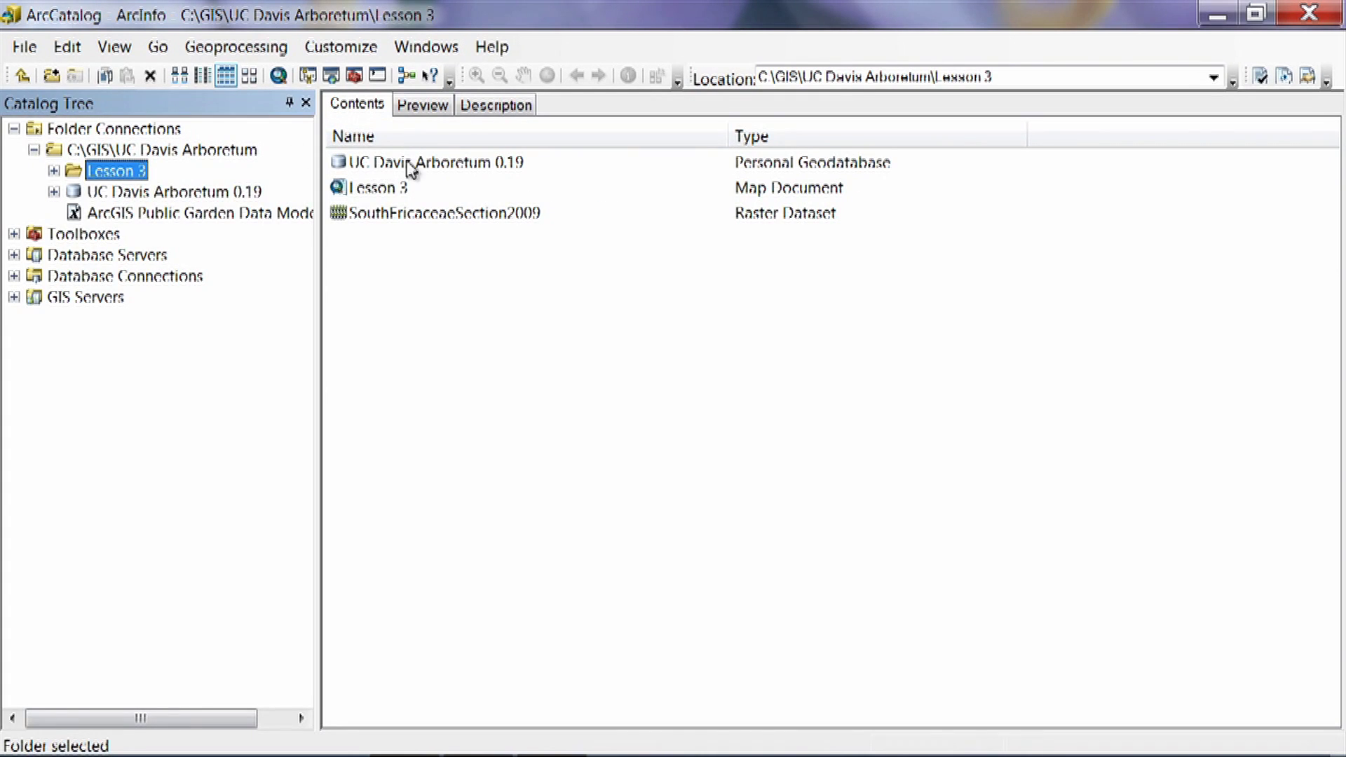
Open the UC Davis Arboretum 0.19 geodatabase's Domains and view the CollectionName domain's values
{"action": "right_click", "coordinate": [468, 171]}
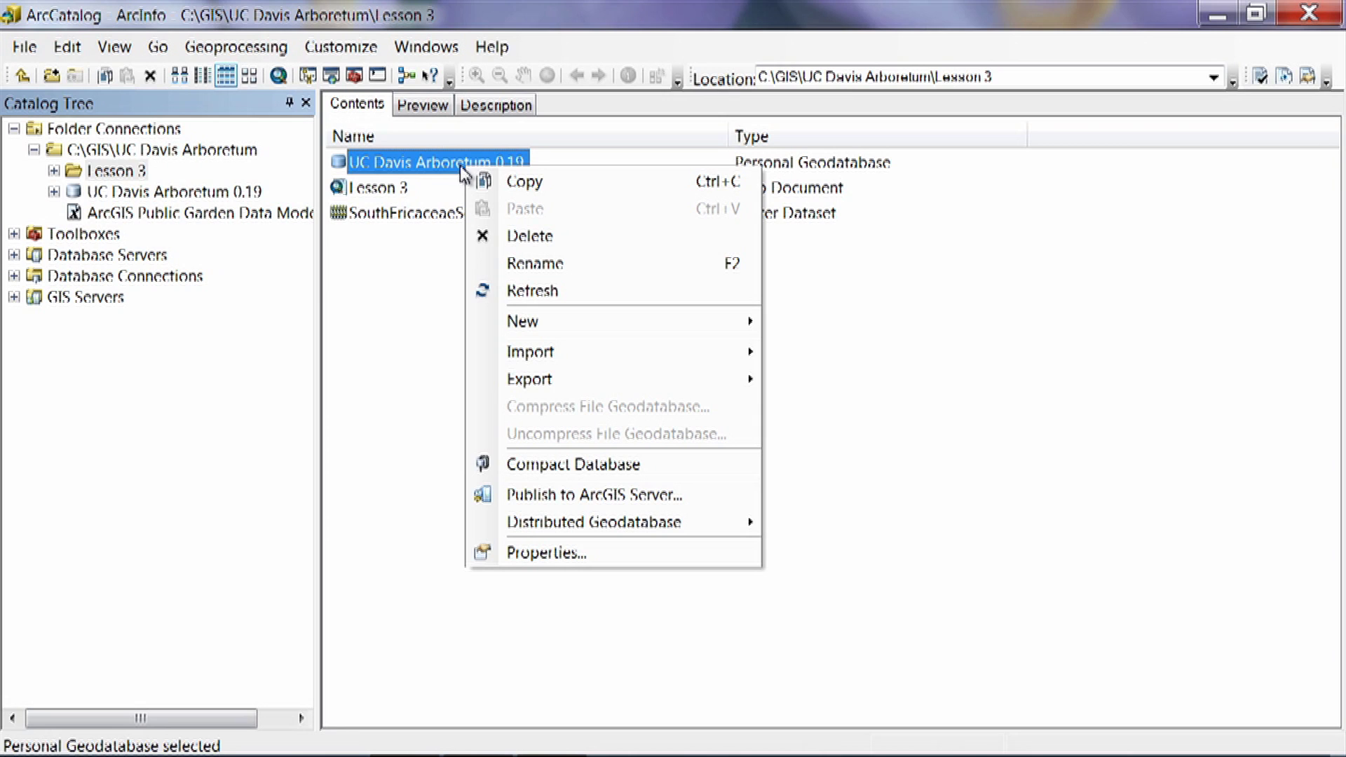
{"action": "left_click", "coordinate": [548, 551]}
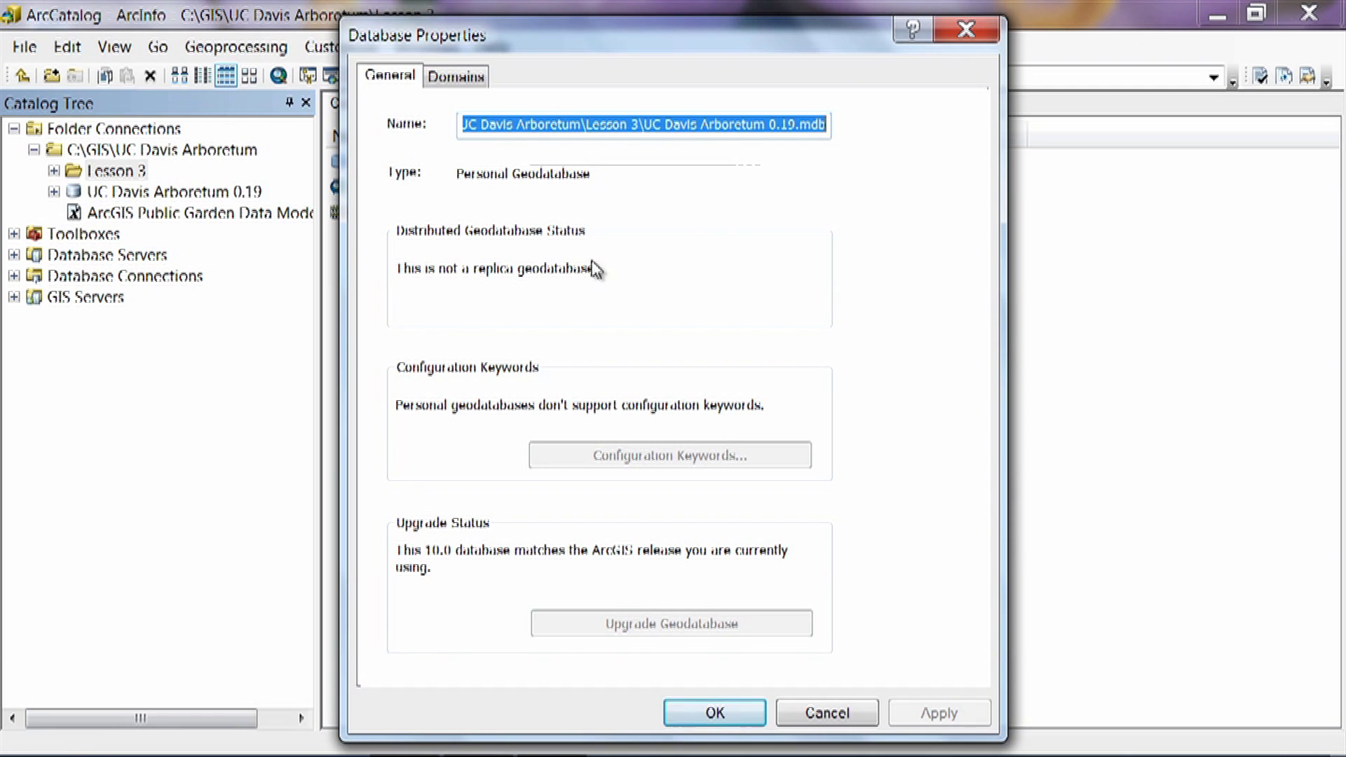
{"action": "left_click", "coordinate": [452, 77]}
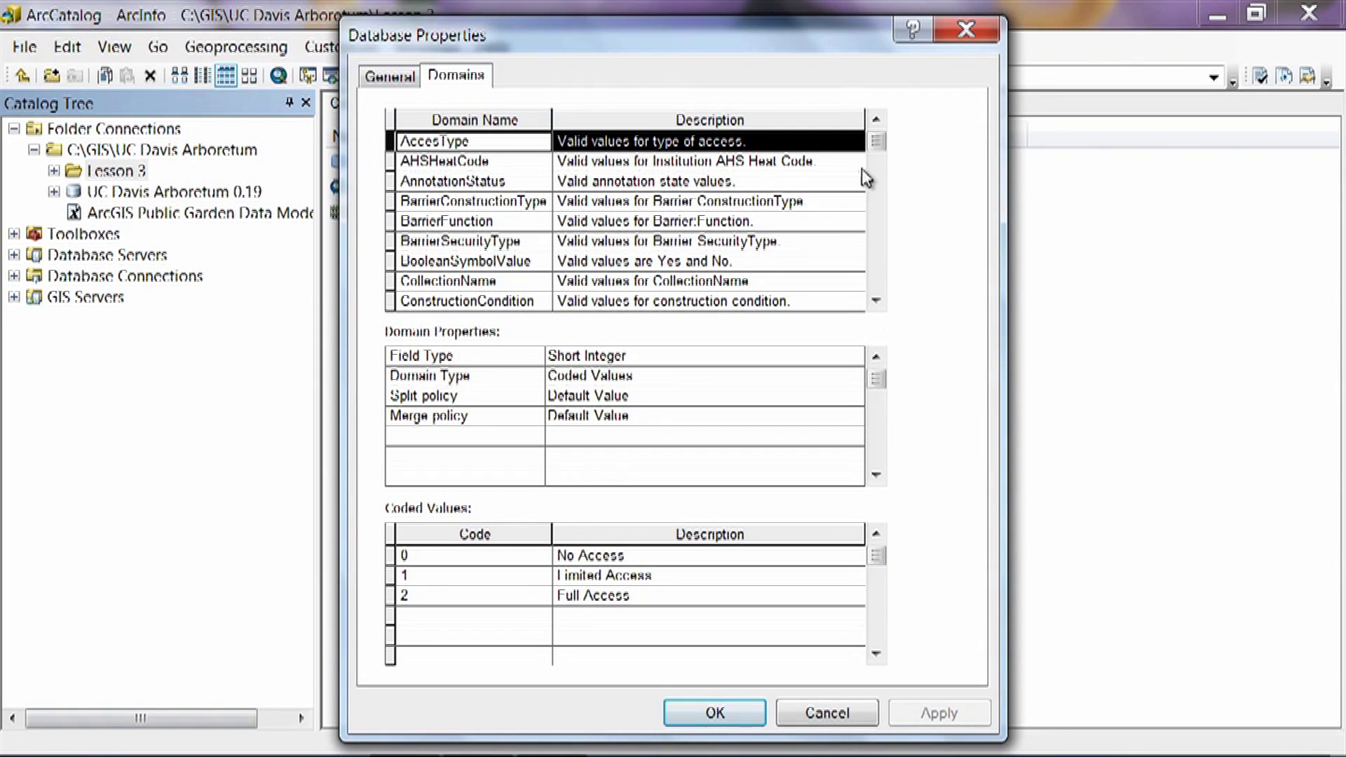
{"action": "left_click", "coordinate": [877, 303]}
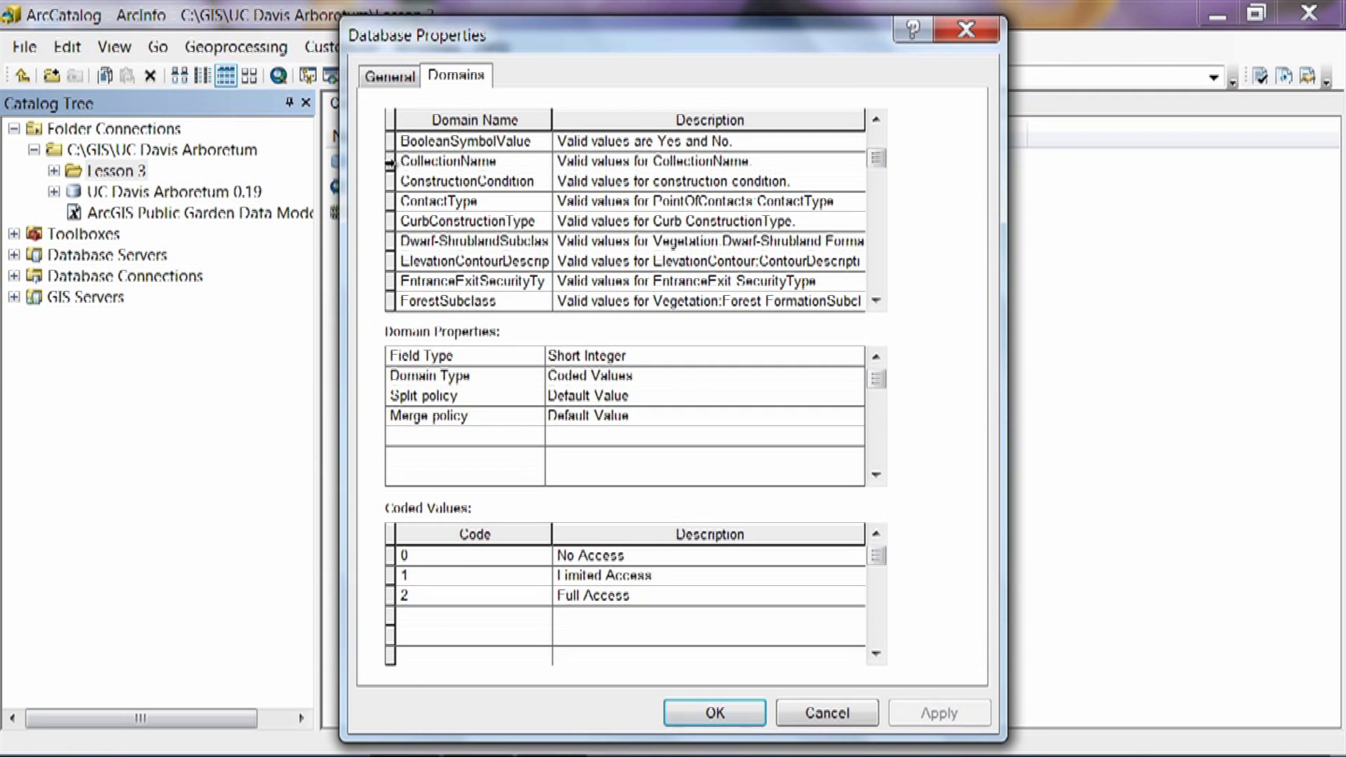
{"action": "left_click", "coordinate": [390, 161]}
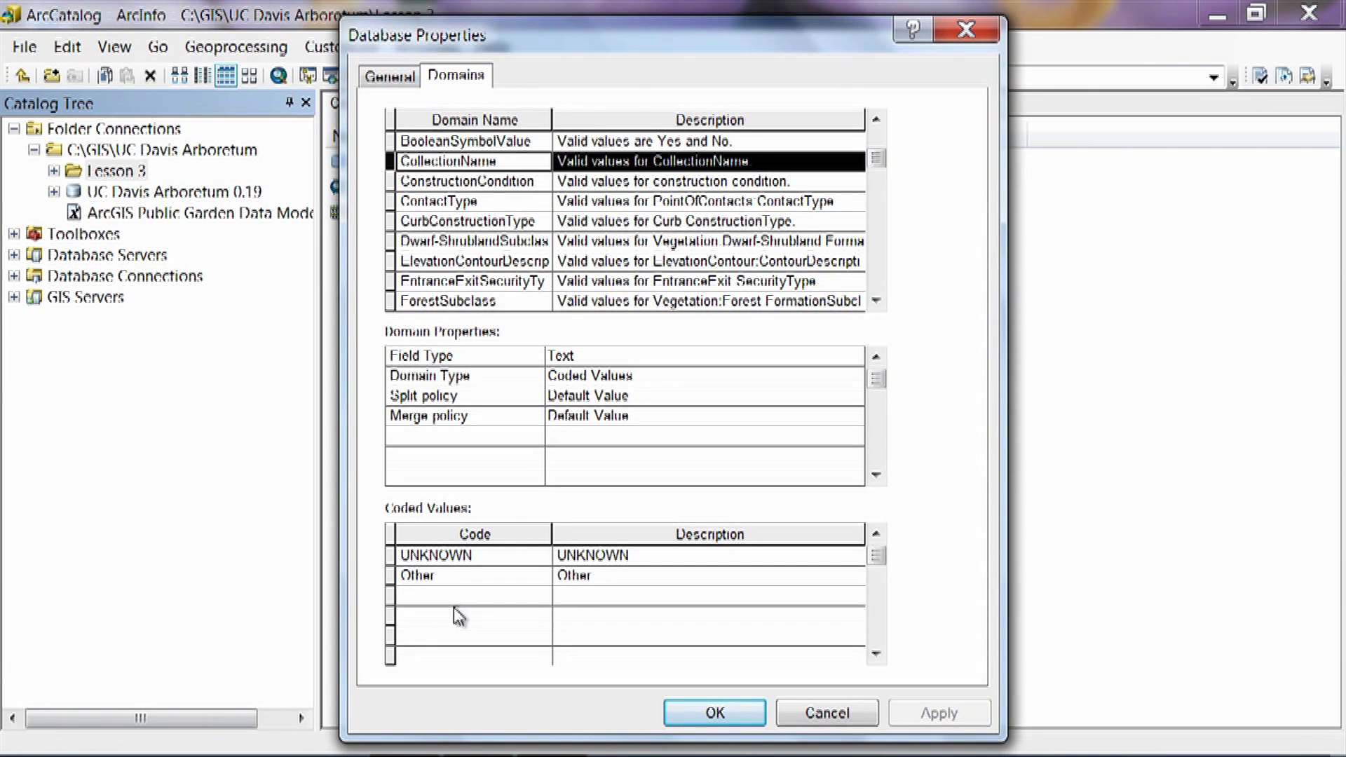
Replace the CollectionName 'Other' value with code and description 'Fricaceae'
{"action": "left_click", "coordinate": [443, 584]}
{"action": "left_click_drag", "start_coordinate": [441, 584], "coordinate": [393, 582]}
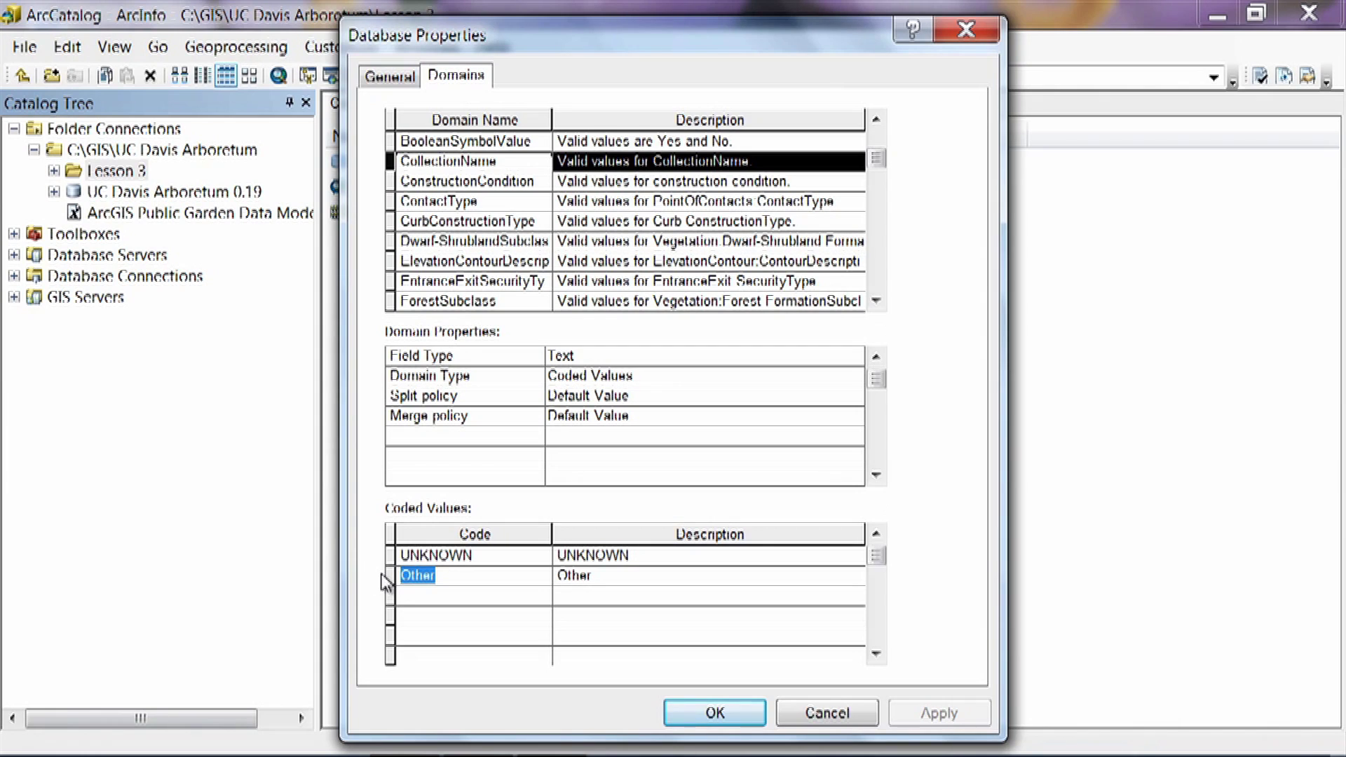
{"action": "type", "text": "F"}
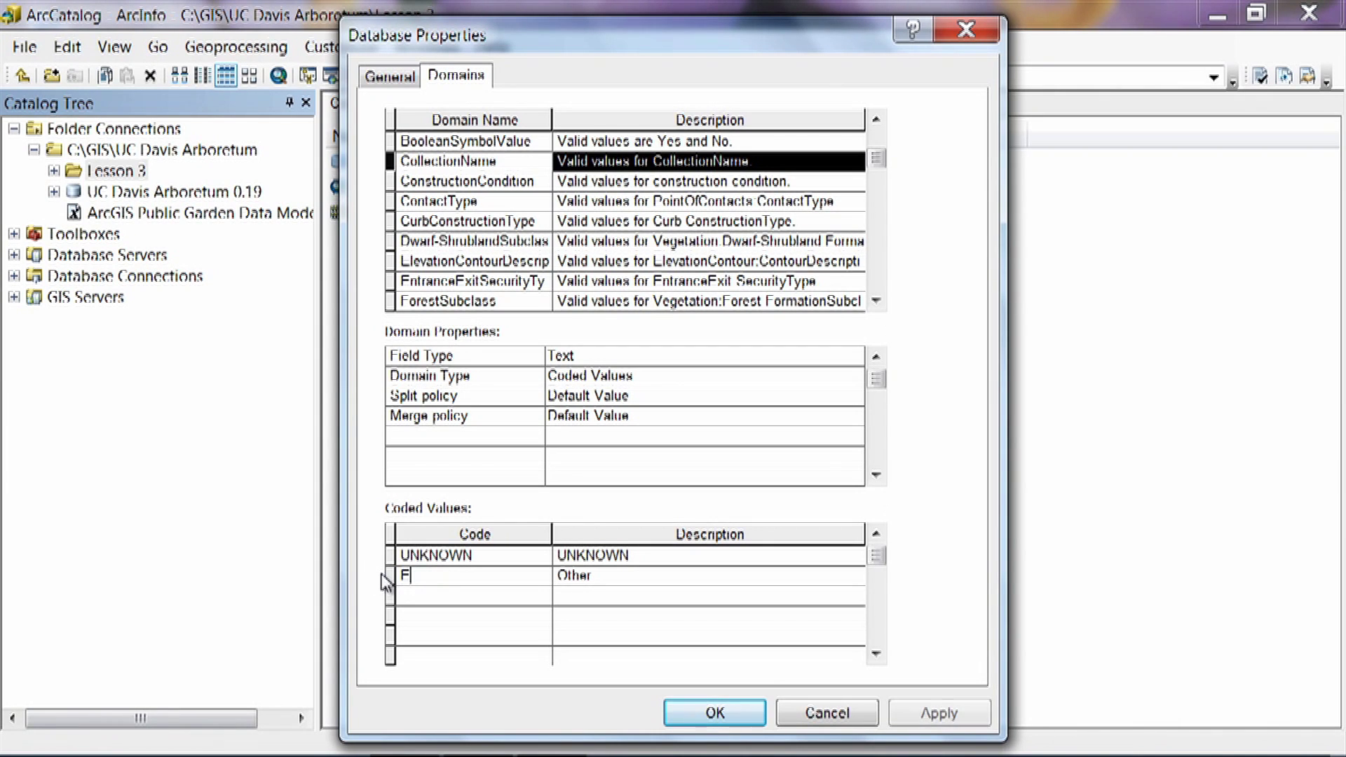
{"action": "type", "text": "ricaceae"}
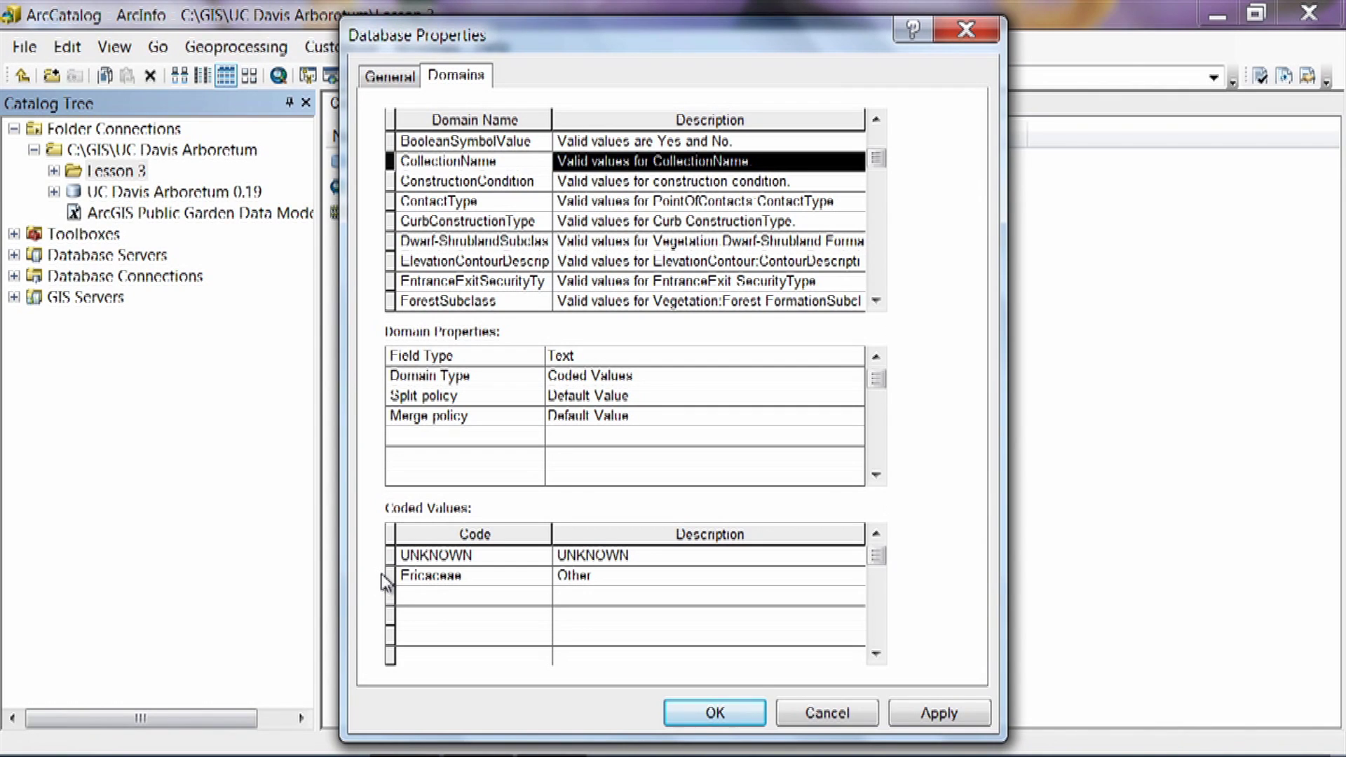
{"action": "key", "text": "Tab"}
{"action": "type", "text": "Fricaceae"}
{"action": "left_click", "coordinate": [419, 591]}
Add a new 'Other' coded value with description 'Other' and apply the change
{"action": "type", "text": "Other"}
{"action": "key", "text": "Tab"}
{"action": "type", "text": "Other"}
{"action": "left_click", "coordinate": [621, 633]}
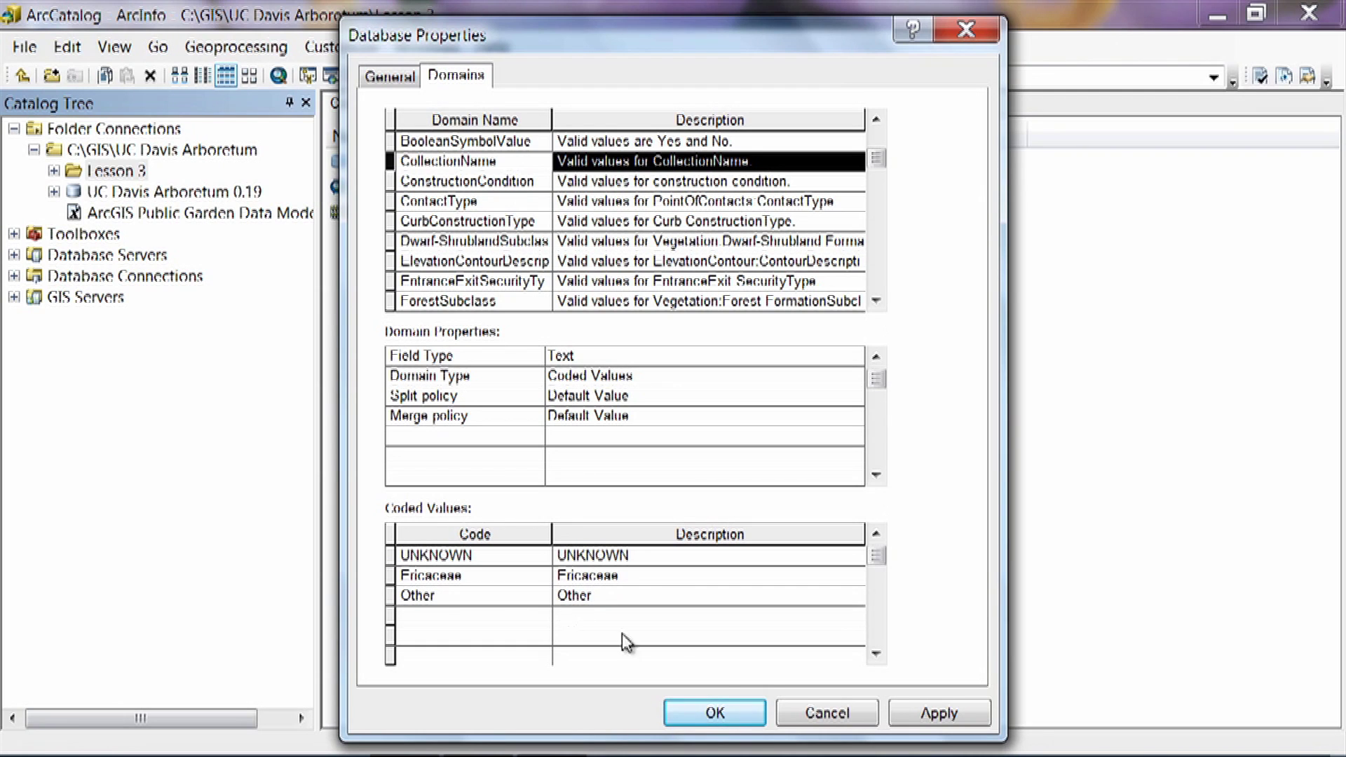
{"action": "left_click", "coordinate": [939, 713]}
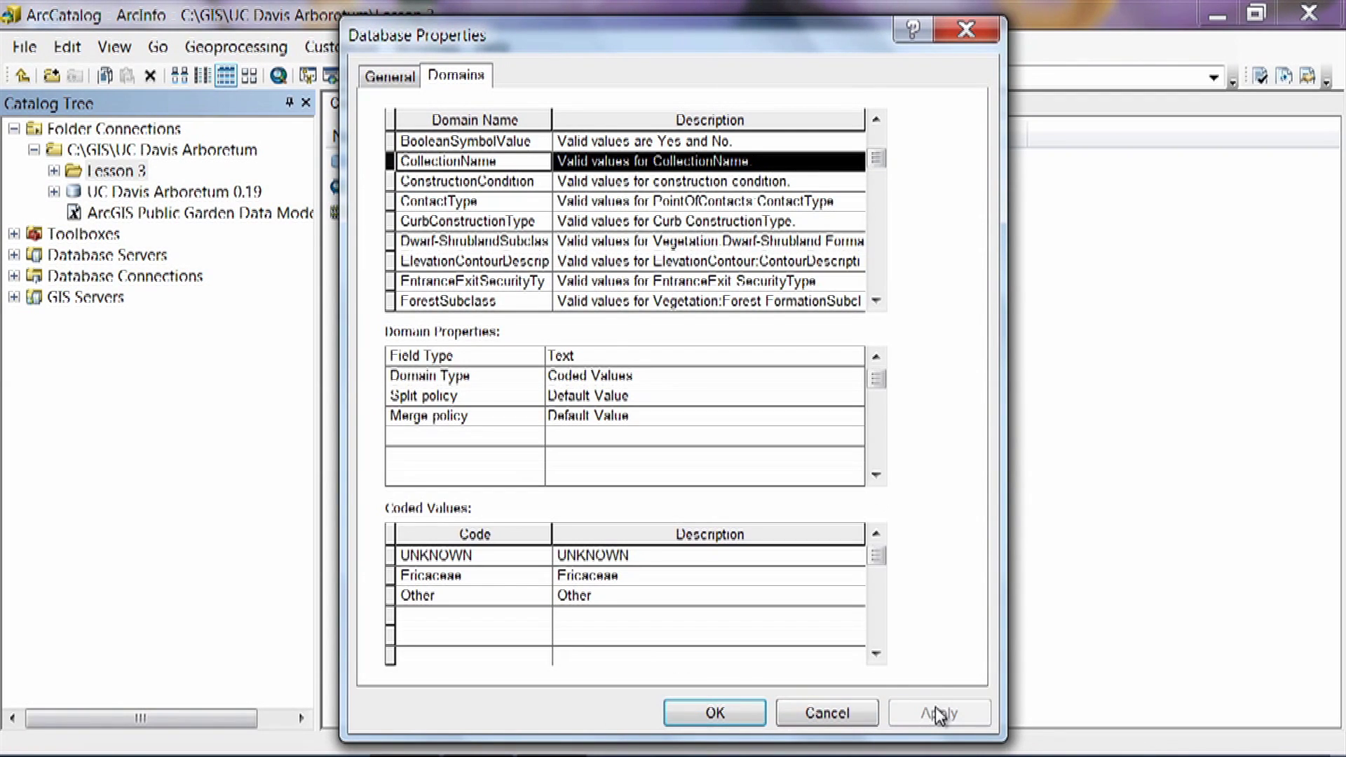
{"action": "left_click", "coordinate": [876, 303]}
{"action": "left_click", "coordinate": [876, 303]}
{"action": "left_click", "coordinate": [877, 303]}
{"action": "left_click", "coordinate": [877, 302]}
{"action": "left_click", "coordinate": [876, 303]}
{"action": "left_click", "coordinate": [877, 302]}
{"action": "left_click", "coordinate": [876, 303]}
{"action": "left_click", "coordinate": [877, 303]}
{"action": "left_click", "coordinate": [876, 303]}
{"action": "left_click", "coordinate": [877, 303]}
{"action": "left_click", "coordinate": [876, 303]}
{"action": "left_click", "coordinate": [876, 303]}
{"action": "left_click", "coordinate": [877, 303]}
{"action": "left_click", "coordinate": [877, 302]}
{"action": "left_click", "coordinate": [876, 303]}
{"action": "left_click", "coordinate": [877, 302]}
{"action": "left_click", "coordinate": [876, 303]}
{"action": "left_click", "coordinate": [876, 302]}
{"action": "left_click", "coordinate": [876, 303]}
{"action": "left_click", "coordinate": [876, 303]}
{"action": "left_click", "coordinate": [876, 303]}
{"action": "left_click", "coordinate": [876, 302]}
{"action": "left_click", "coordinate": [876, 303]}
{"action": "left_click", "coordinate": [876, 303]}
{"action": "left_click", "coordinate": [876, 302]}
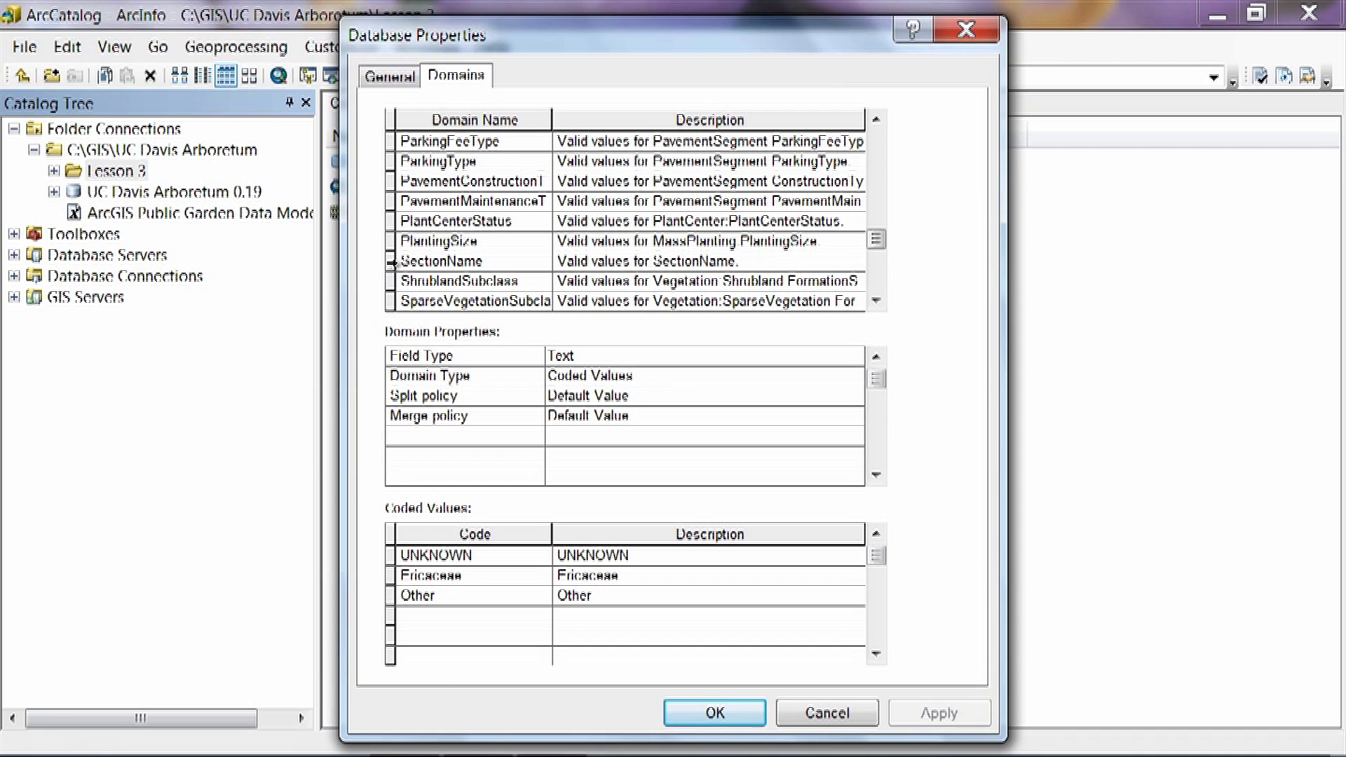
In the SectionName domain, overwrite 'Other' with the South Fricaceae code and description
{"action": "left_click", "coordinate": [390, 261]}
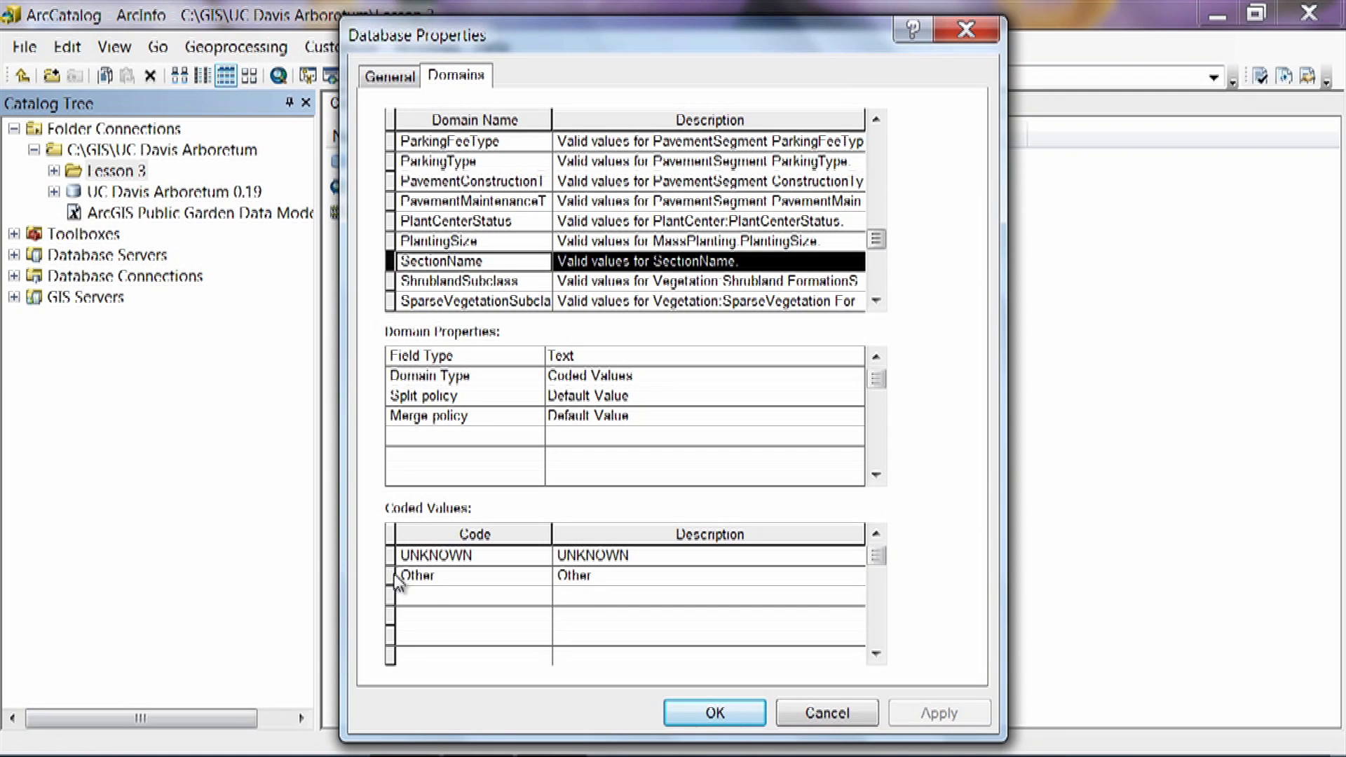
{"action": "left_click", "coordinate": [447, 577]}
{"action": "double_click", "coordinate": [450, 573]}
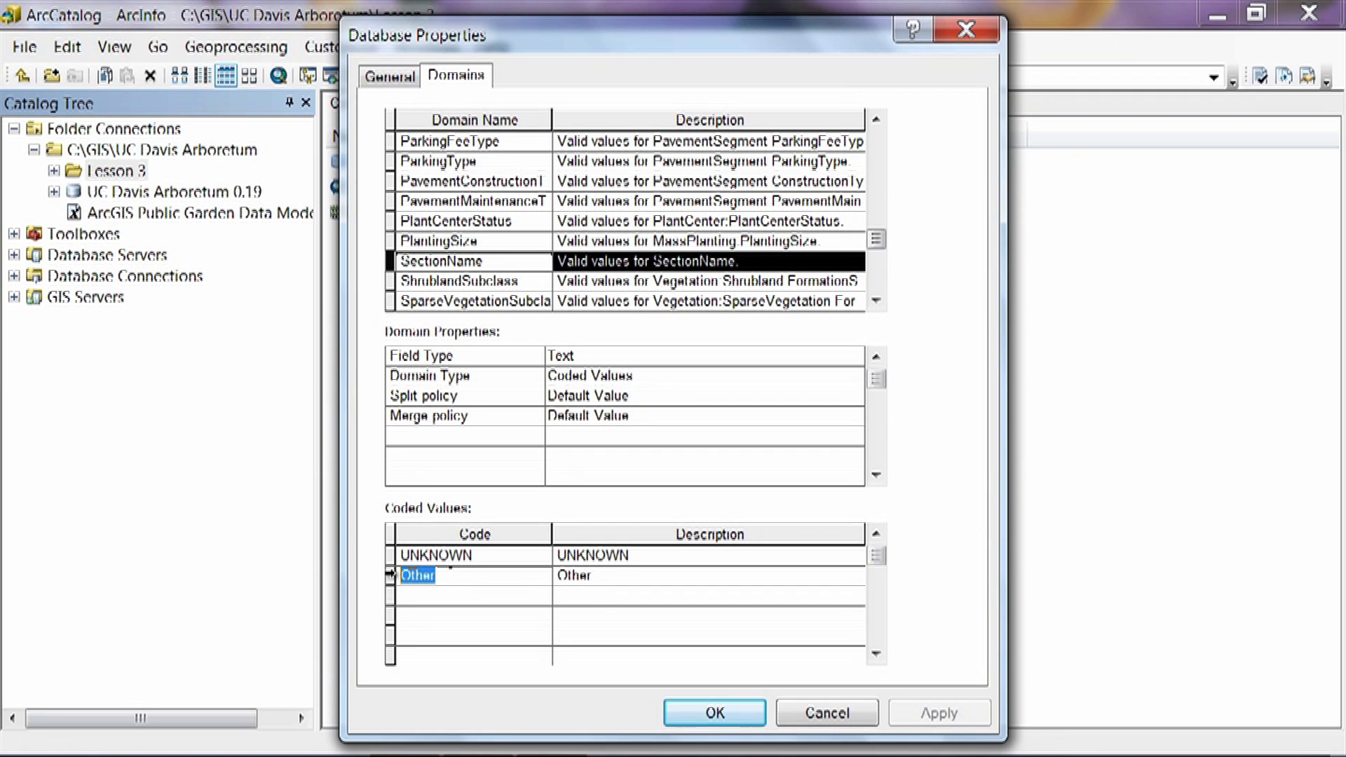
{"action": "type", "text": "S"}
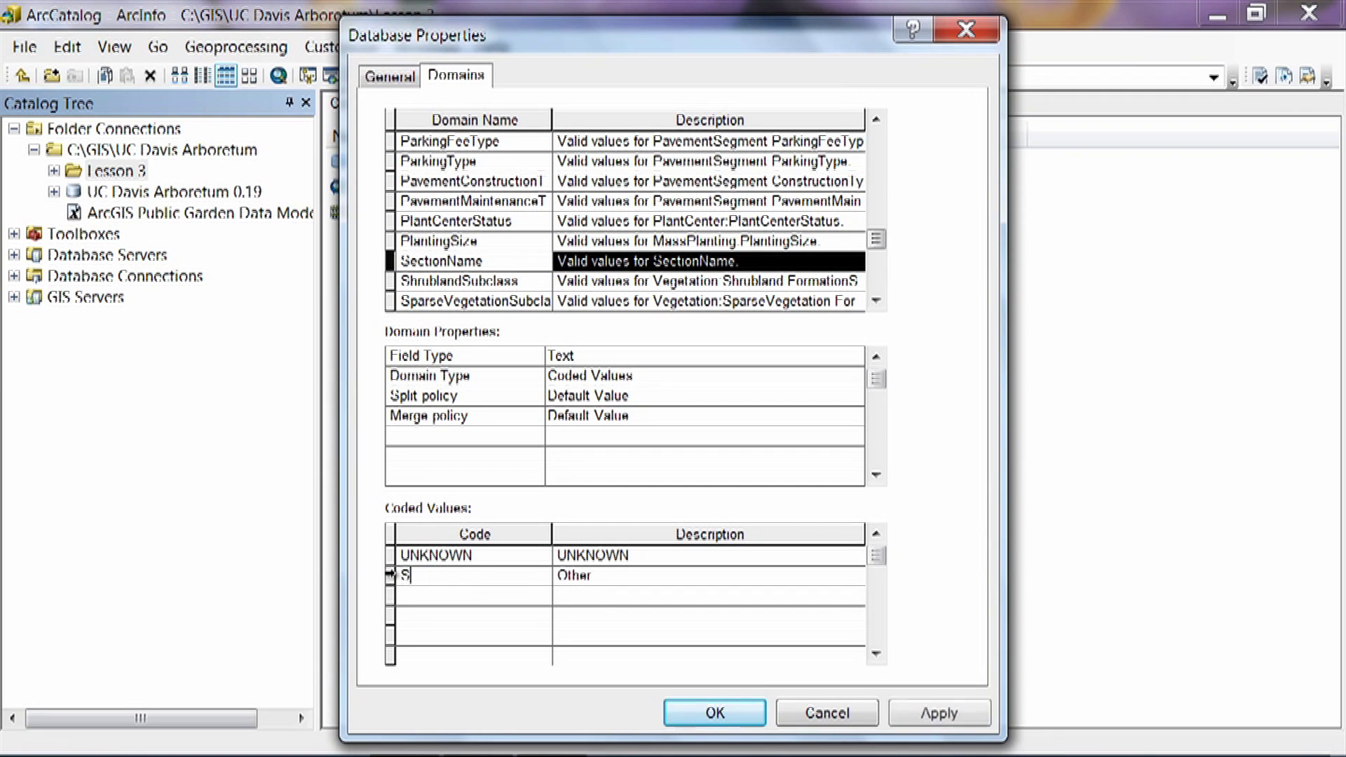
{"action": "type", "text": "outh entran"}
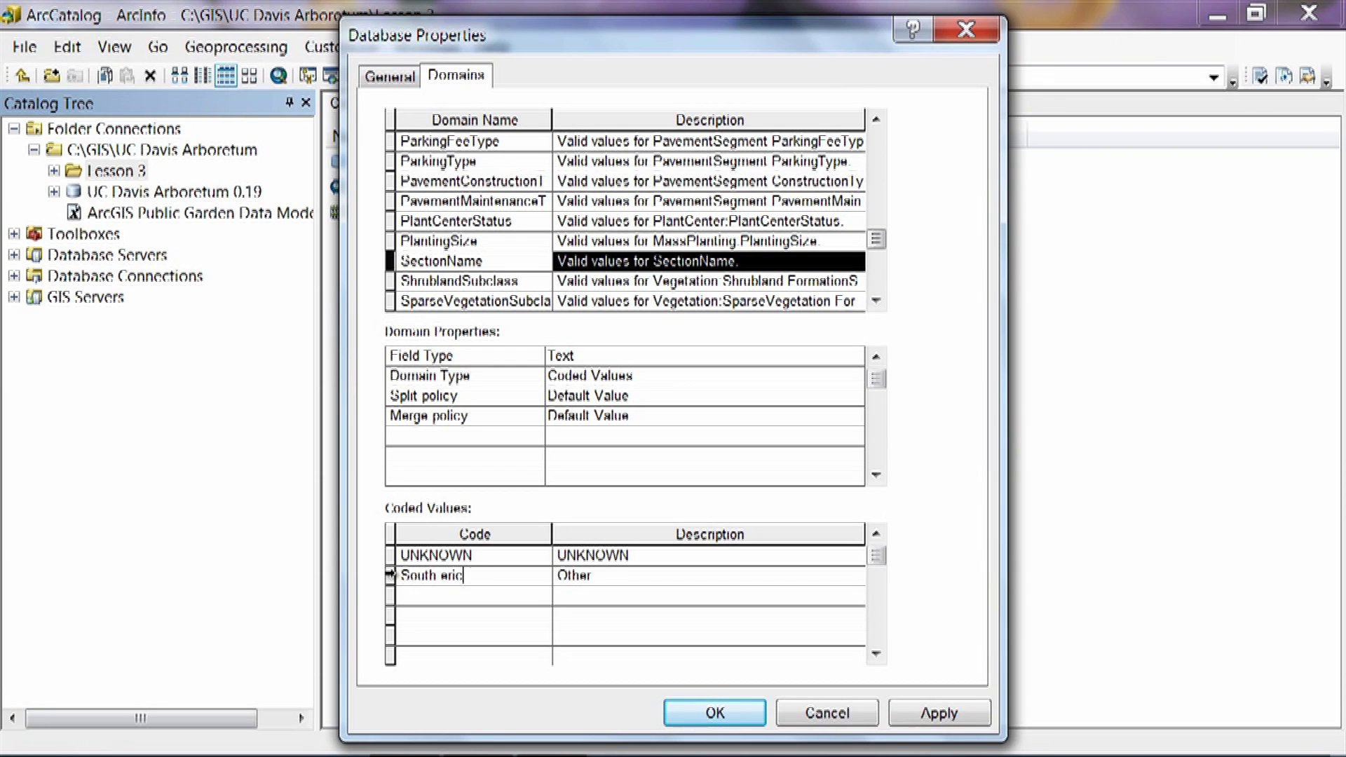
{"action": "key", "text": "BackSpace"}
{"action": "key", "text": "BackSpace"}
{"action": "key", "text": "BackSpace"}
{"action": "key", "text": "BackSpace"}
{"action": "key", "text": "BackSpace"}
{"action": "key", "text": "BackSpace"}
{"action": "type", "text": "Fricaceae"}
{"action": "key", "text": "Tab"}
{"action": "type", "text": "Soiu"}
{"action": "key", "text": "BackSpace"}
{"action": "key", "text": "BackSpace"}
{"action": "type", "text": "uth"}
{"action": "key", "text": "BackSpace"}
{"action": "key", "text": "BackSpace"}
{"action": "key", "text": "BackSpace"}
{"action": "type", "text": "uth"}
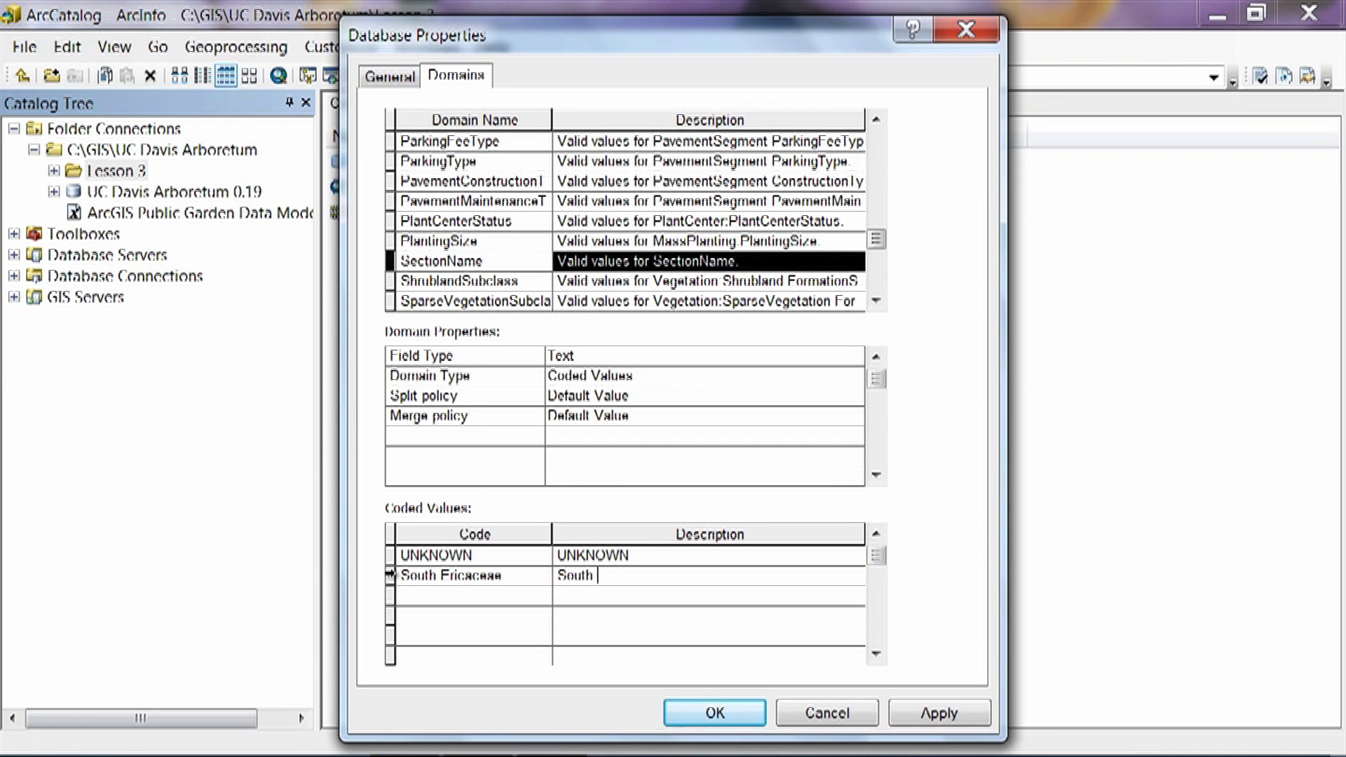
{"action": "type", "text": " Fricaceae"}
Add a third SectionName value 'Other' with description 'Other' and apply
{"action": "left_click", "coordinate": [450, 597]}
{"action": "type", "text": "Other"}
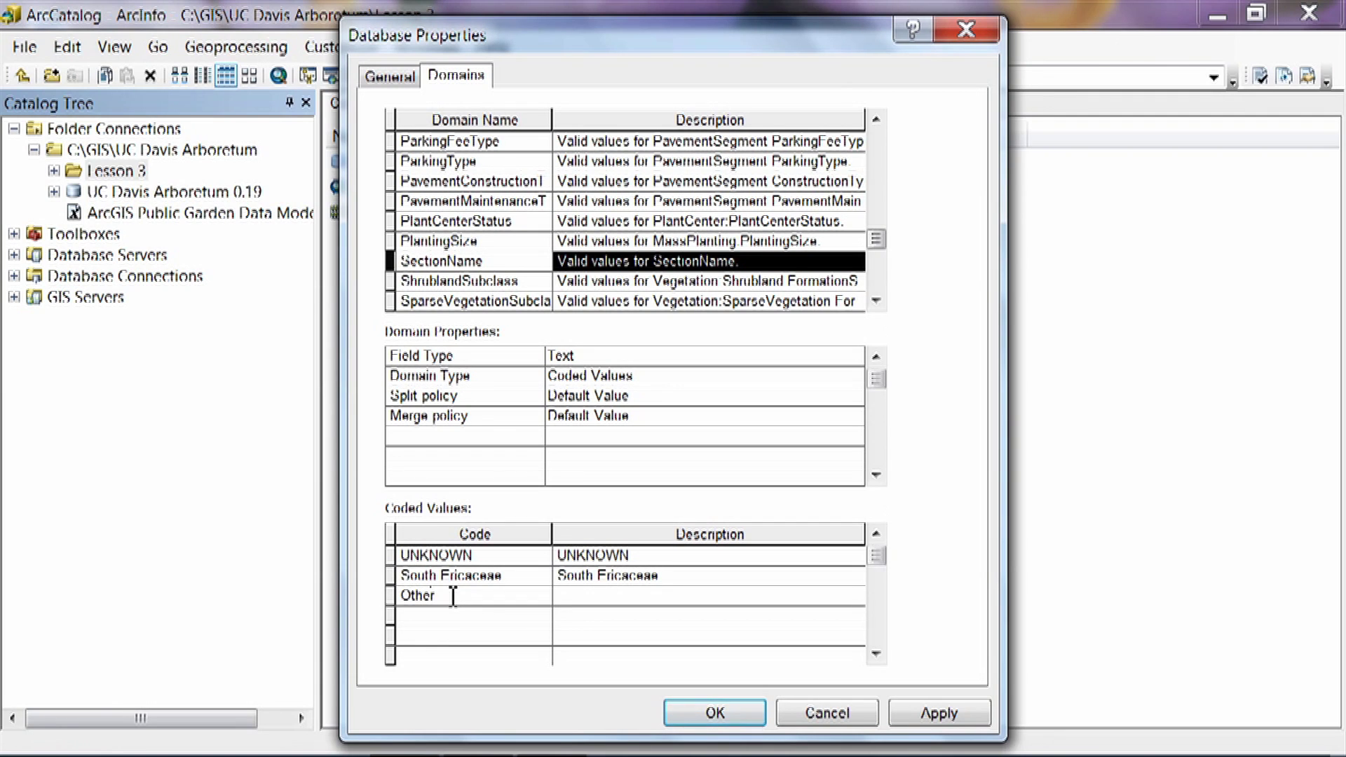
{"action": "key", "text": "Tab"}
{"action": "type", "text": "Other"}
{"action": "left_click", "coordinate": [941, 714]}
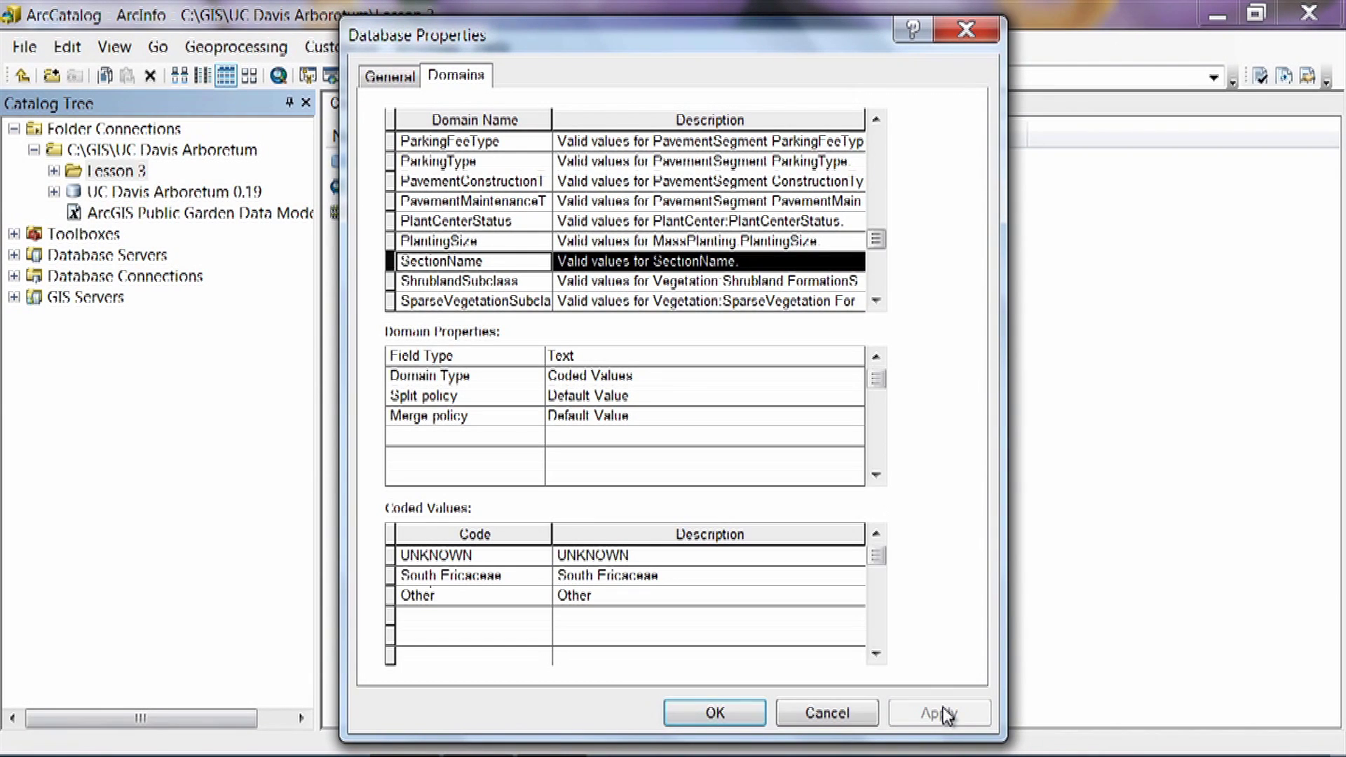
{"action": "left_click", "coordinate": [882, 304]}
{"action": "left_click", "coordinate": [881, 304]}
{"action": "left_click", "coordinate": [881, 305]}
{"action": "left_click", "coordinate": [881, 304]}
{"action": "left_click", "coordinate": [881, 304]}
{"action": "left_click", "coordinate": [881, 304]}
{"action": "left_click", "coordinate": [881, 304]}
{"action": "left_click", "coordinate": [881, 305]}
{"action": "left_click", "coordinate": [882, 304]}
{"action": "left_click", "coordinate": [881, 304]}
{"action": "left_click", "coordinate": [881, 304]}
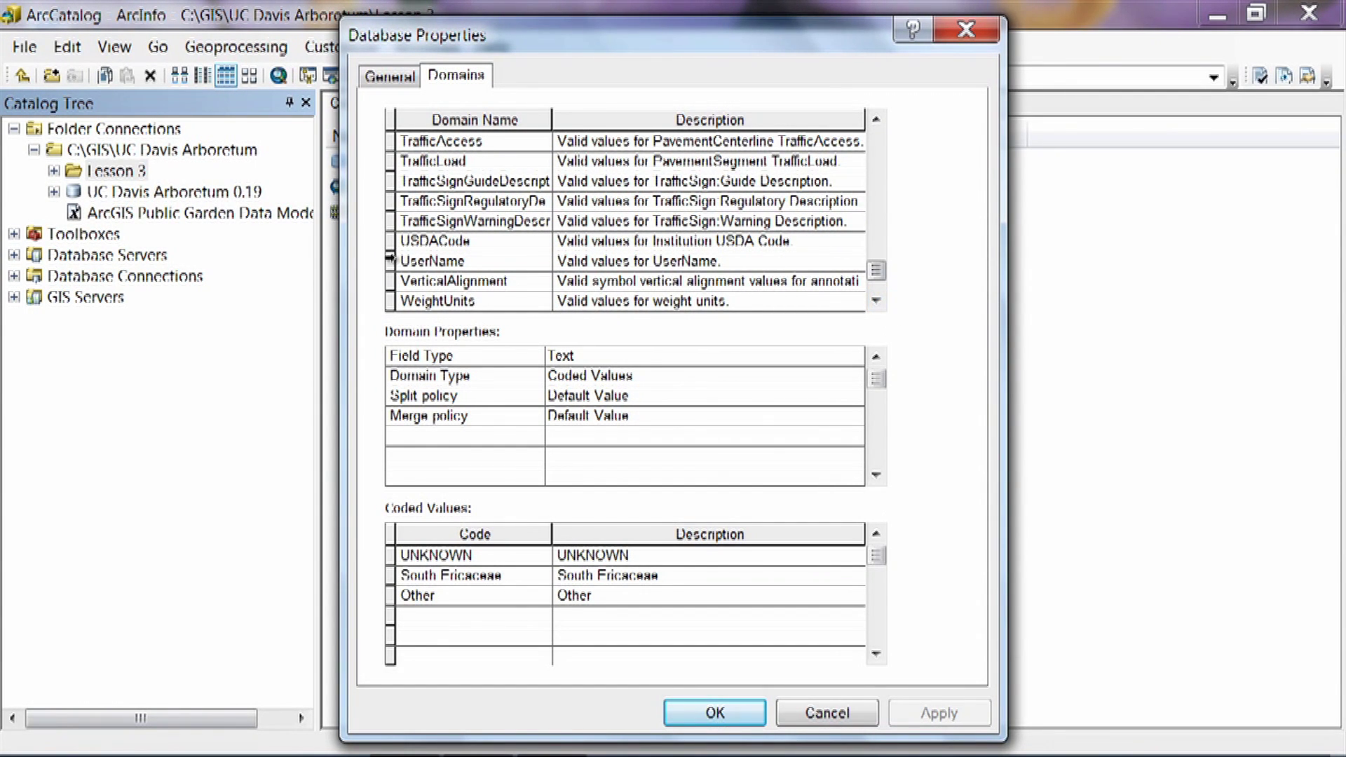
In the UserName domain, replace the New User code and description with your own name
{"action": "left_click", "coordinate": [391, 261]}
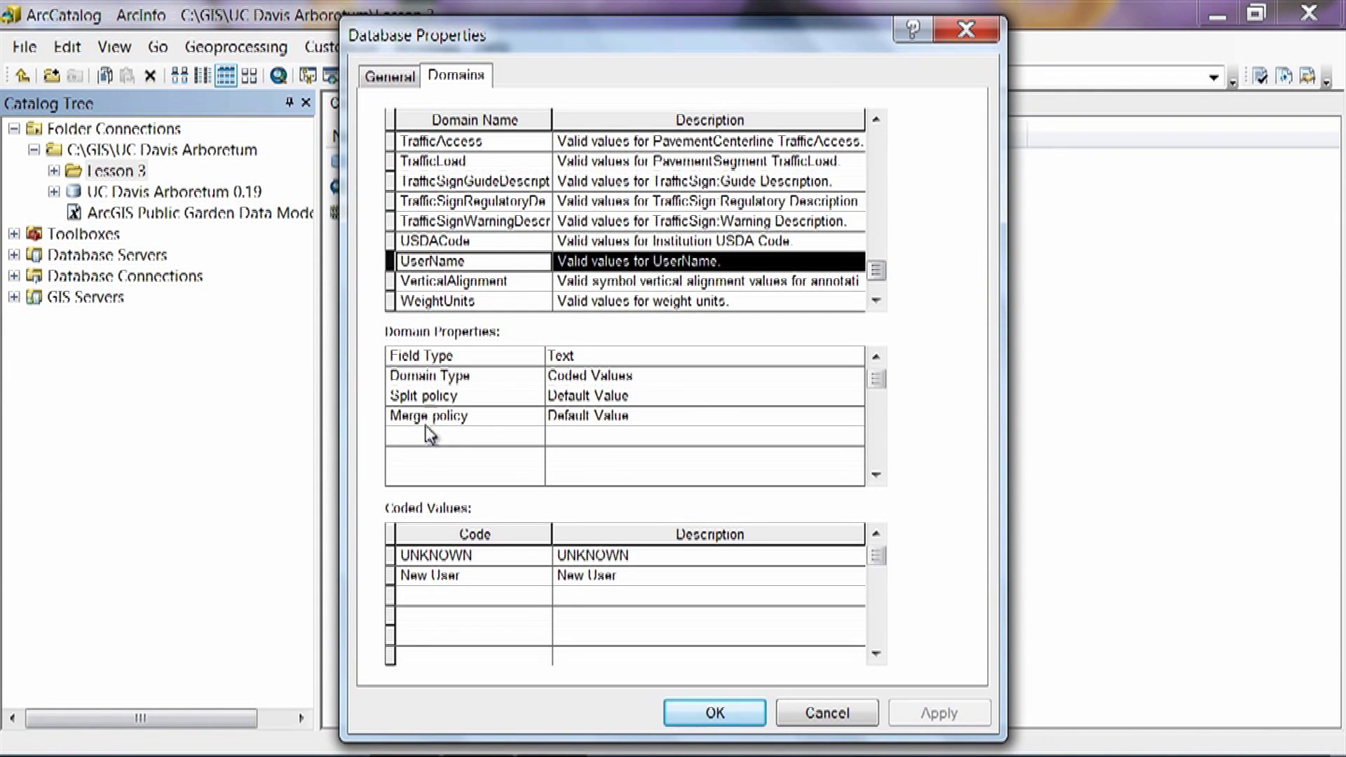
{"action": "left_click", "coordinate": [443, 573]}
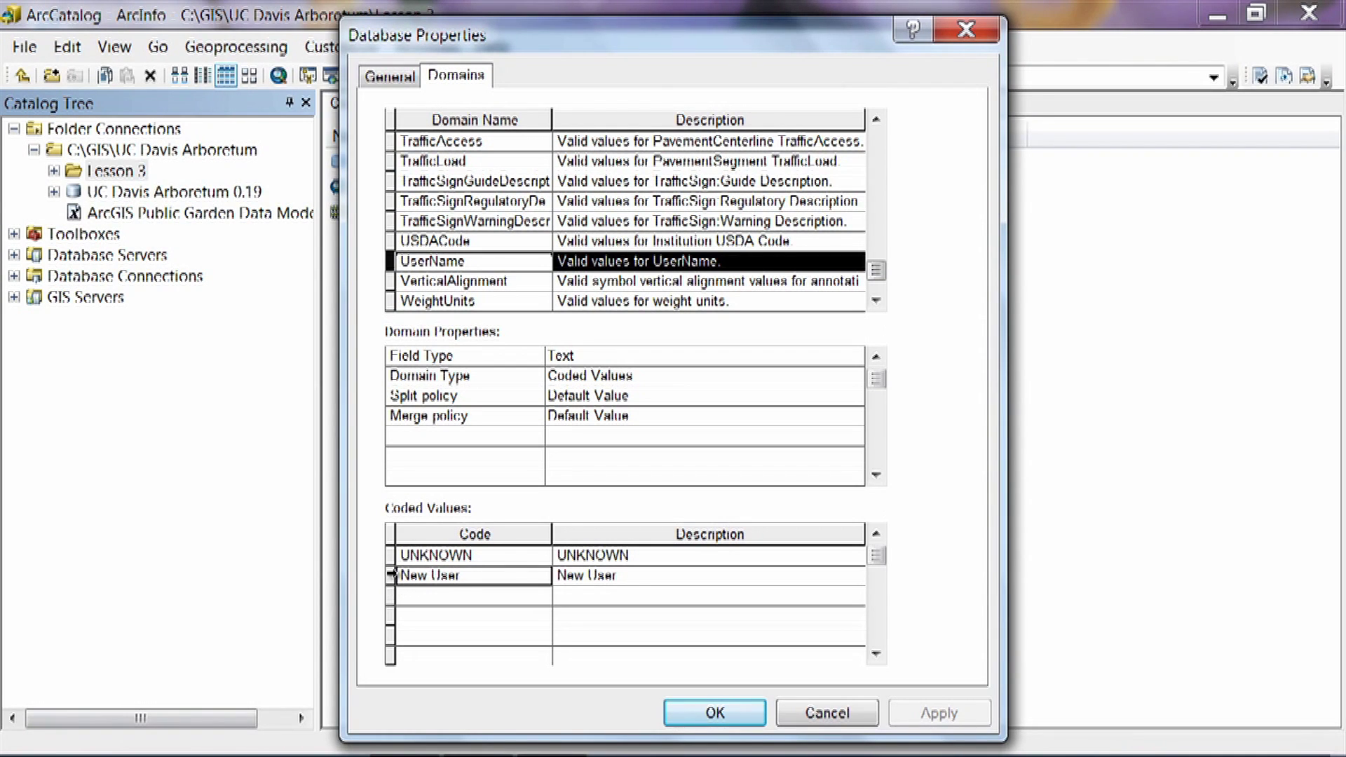
{"action": "left_click", "coordinate": [388, 575]}
{"action": "left_click", "coordinate": [473, 579]}
{"action": "left_click_drag", "start_coordinate": [468, 578], "coordinate": [398, 569]}
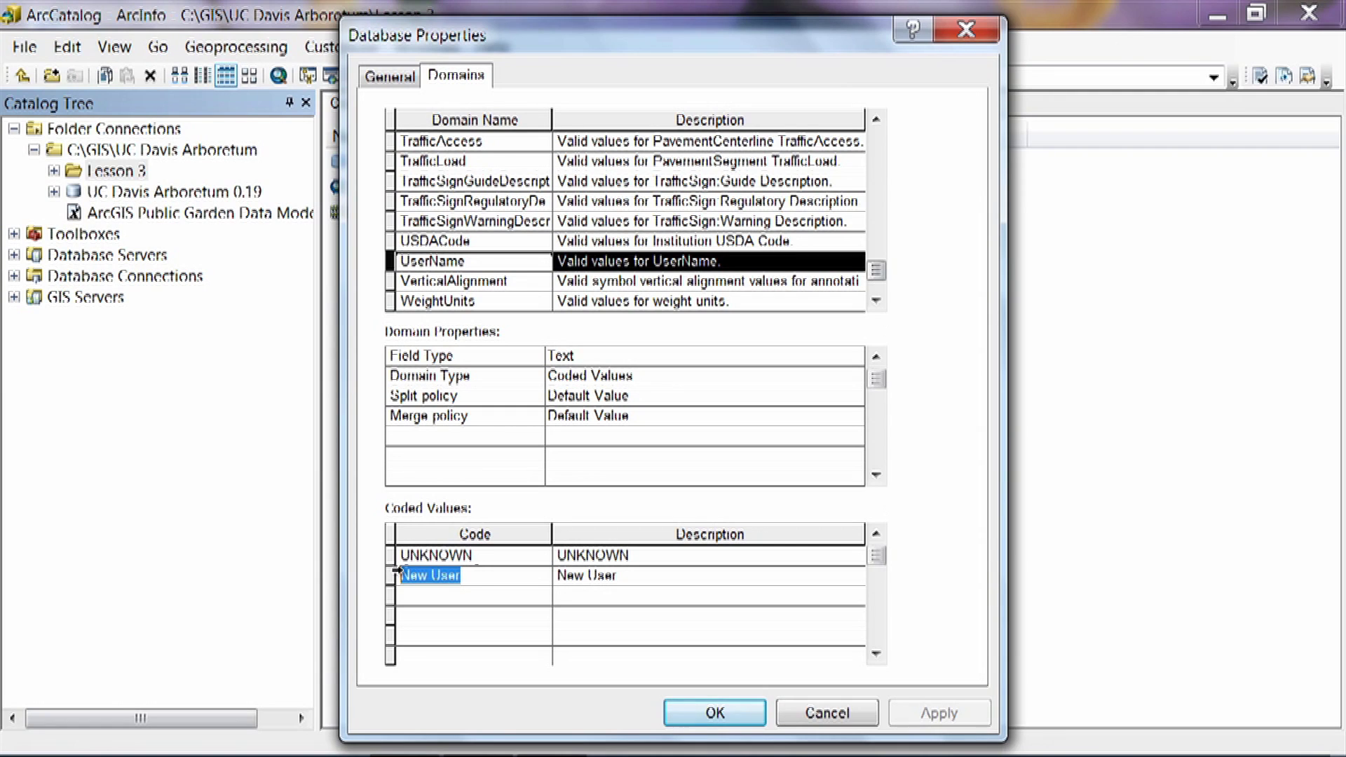
{"action": "type", "text": "Br"}
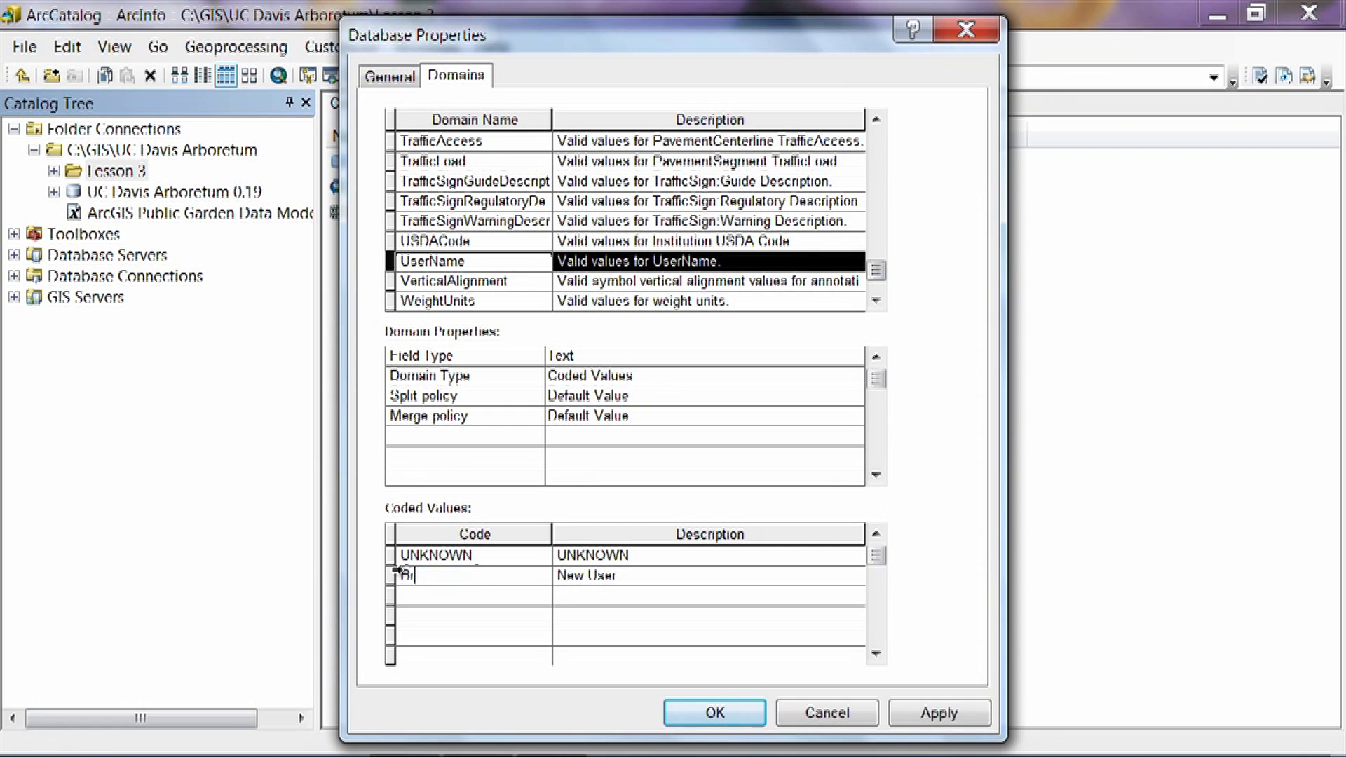
{"action": "type", "text": "ian Morgan"}
{"action": "key", "text": "Tab"}
{"action": "type", "text": "Bri"}
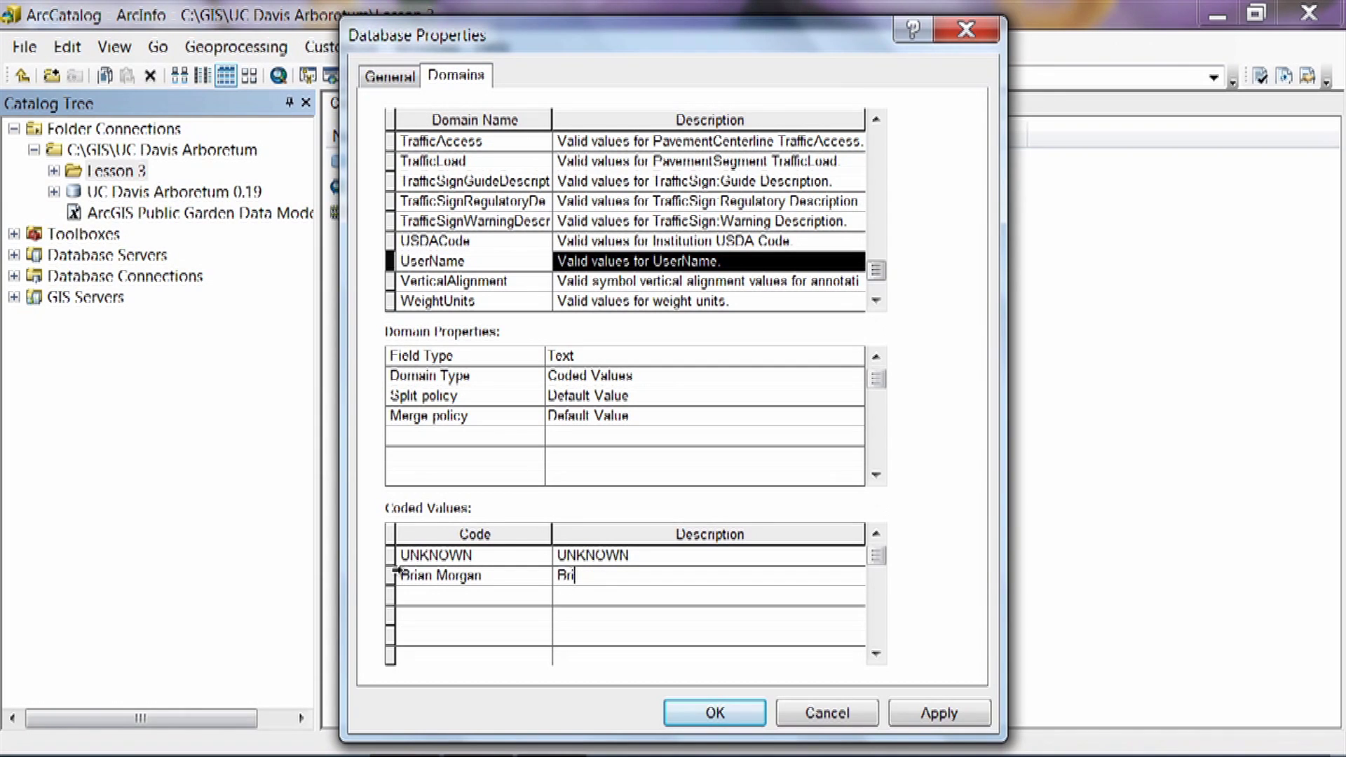
{"action": "type", "text": "an Morgan"}
Add a new New User coded value row and confirm the domain changes
{"action": "left_click", "coordinate": [410, 596]}
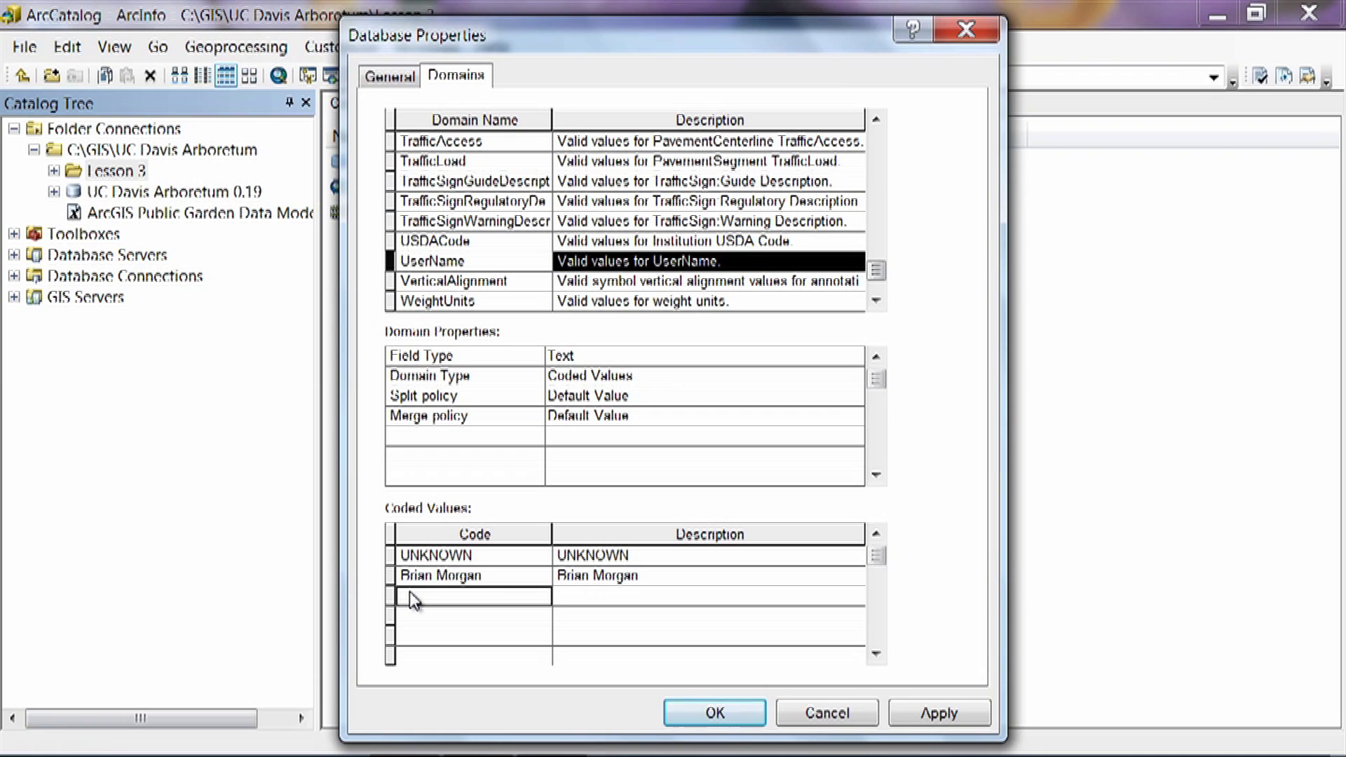
{"action": "type", "text": "New User"}
{"action": "key", "text": "Tab"}
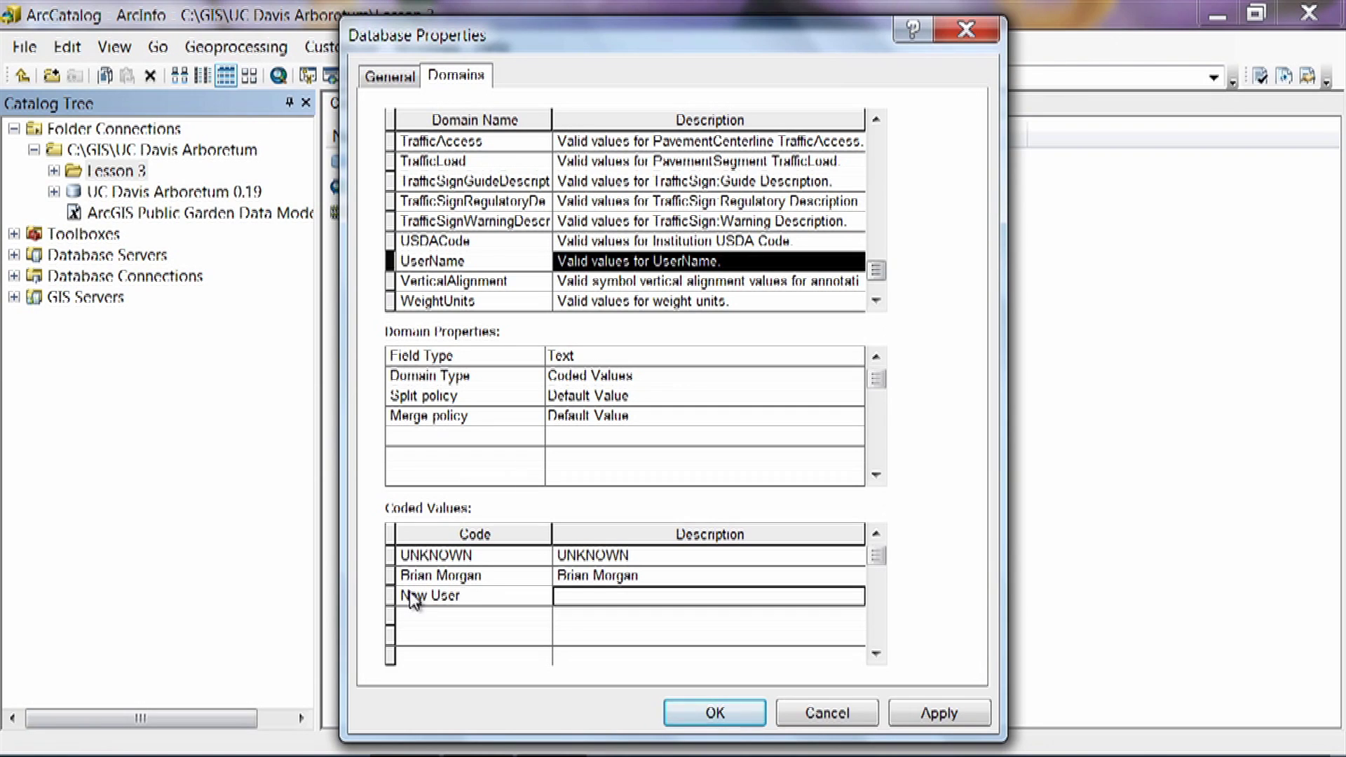
{"action": "type", "text": "New User"}
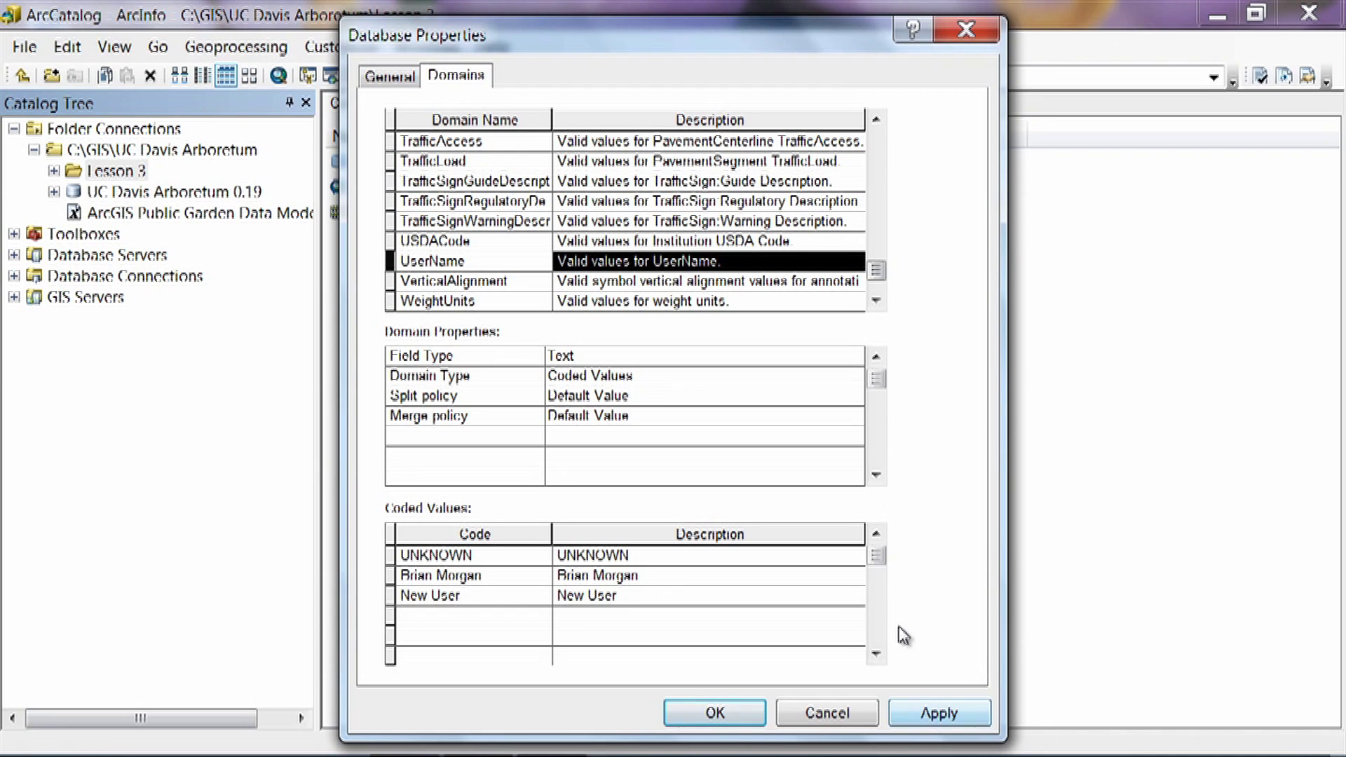
{"action": "left_click", "coordinate": [725, 717]}
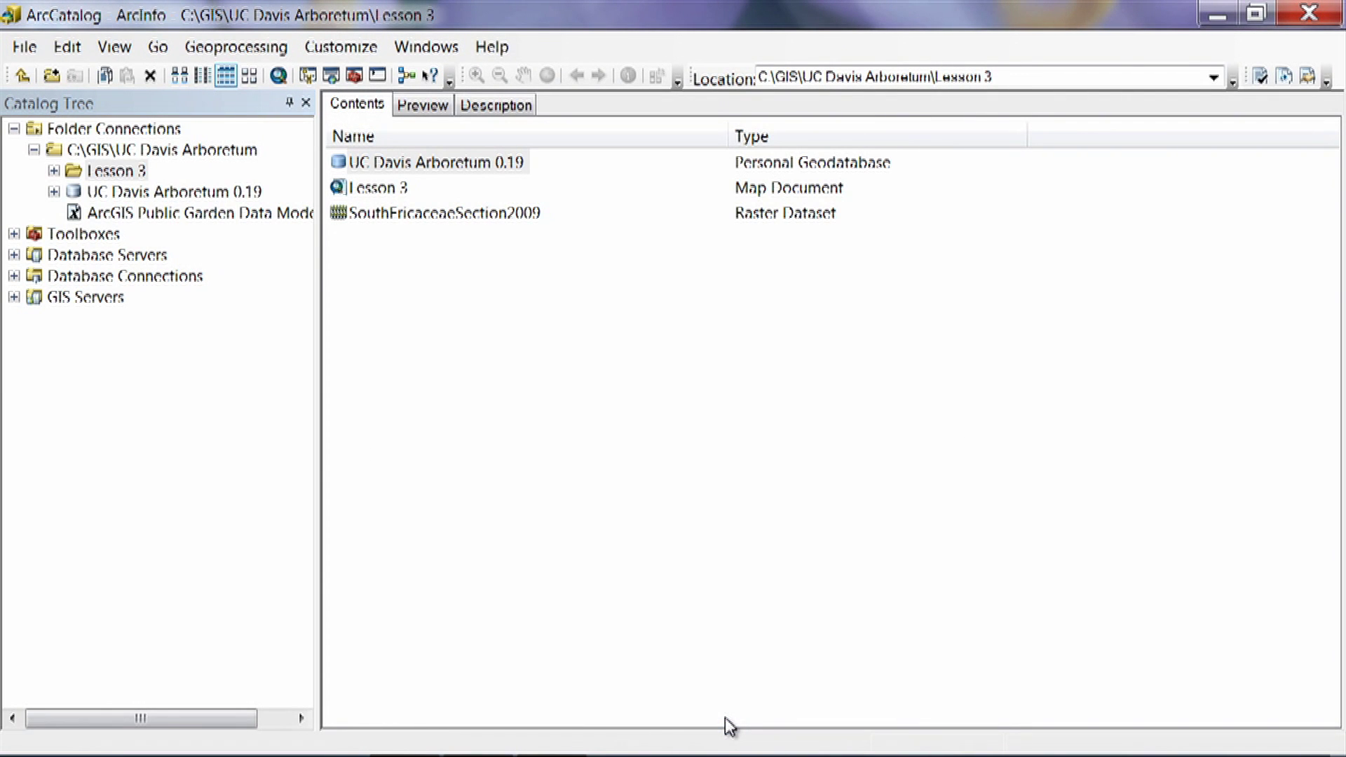
Close ArcCatalog and launch ArcMap from the taskbar
{"action": "left_click", "coordinate": [1308, 14]}
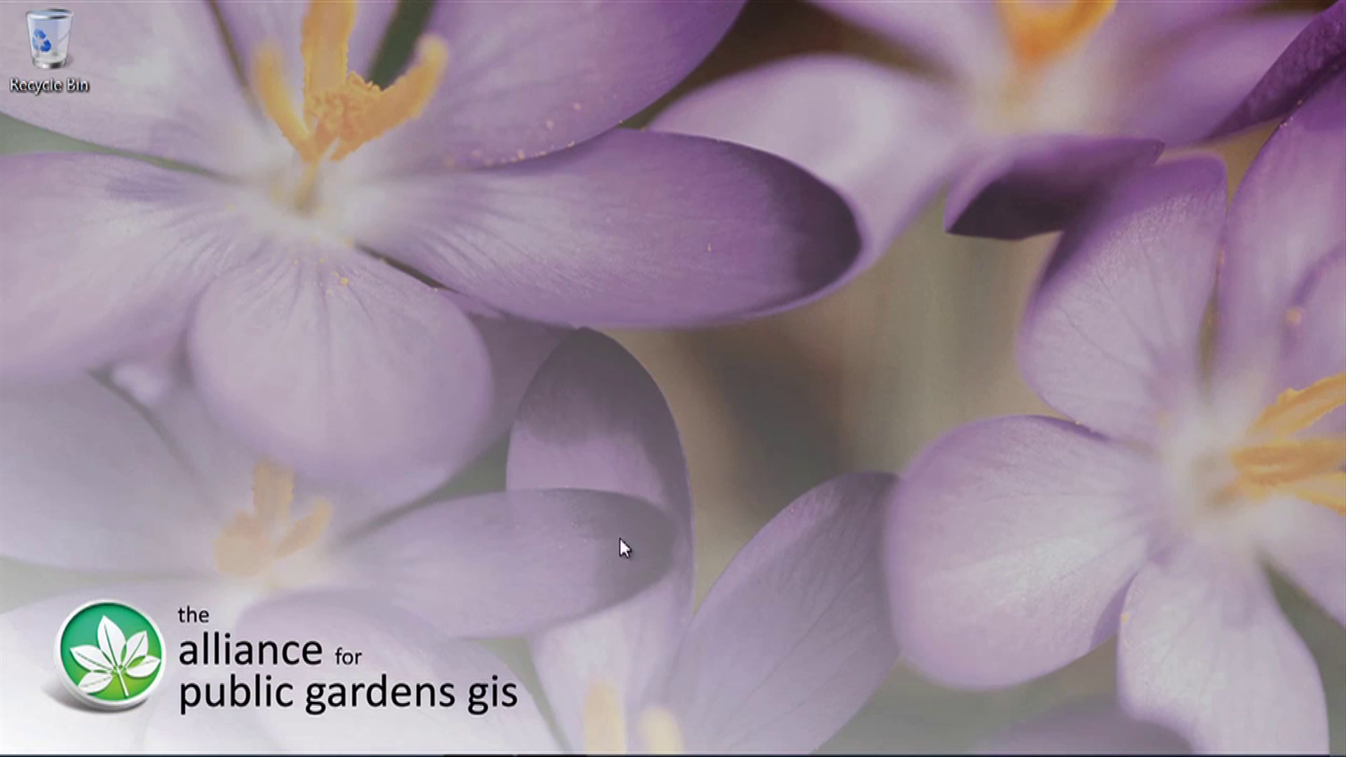
{"action": "mouse_move", "coordinate": [543, 754]}
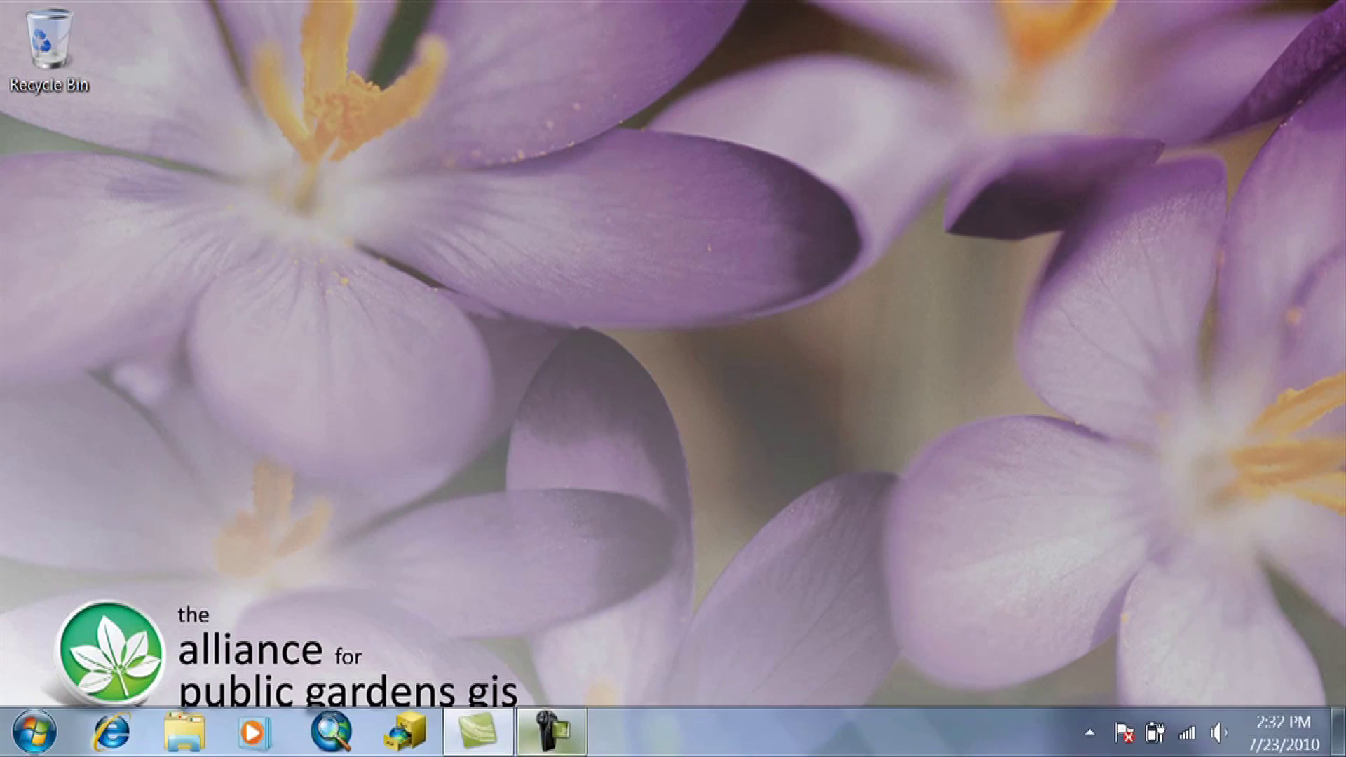
{"action": "left_click", "coordinate": [341, 741]}
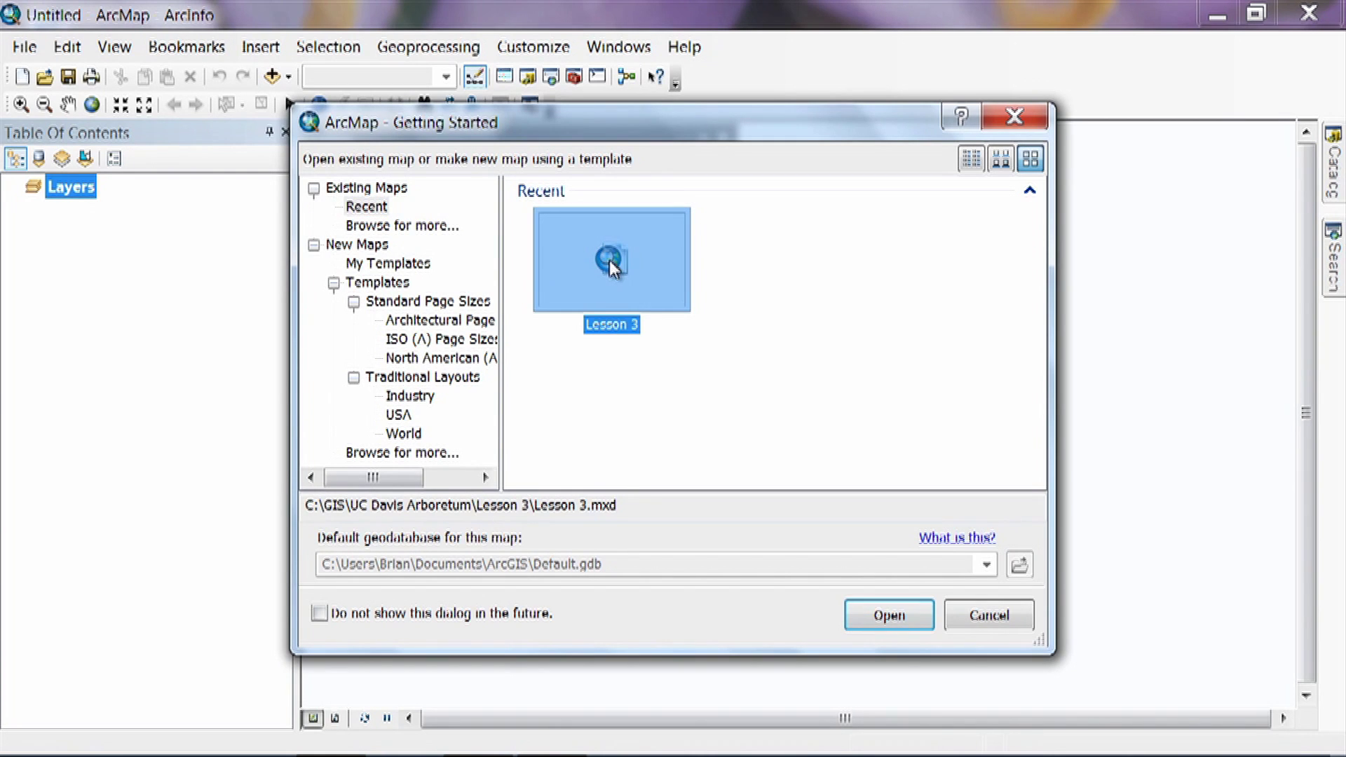
Open the recent Lesson 3 map from the Getting Started dialog
{"action": "left_click", "coordinate": [897, 614]}
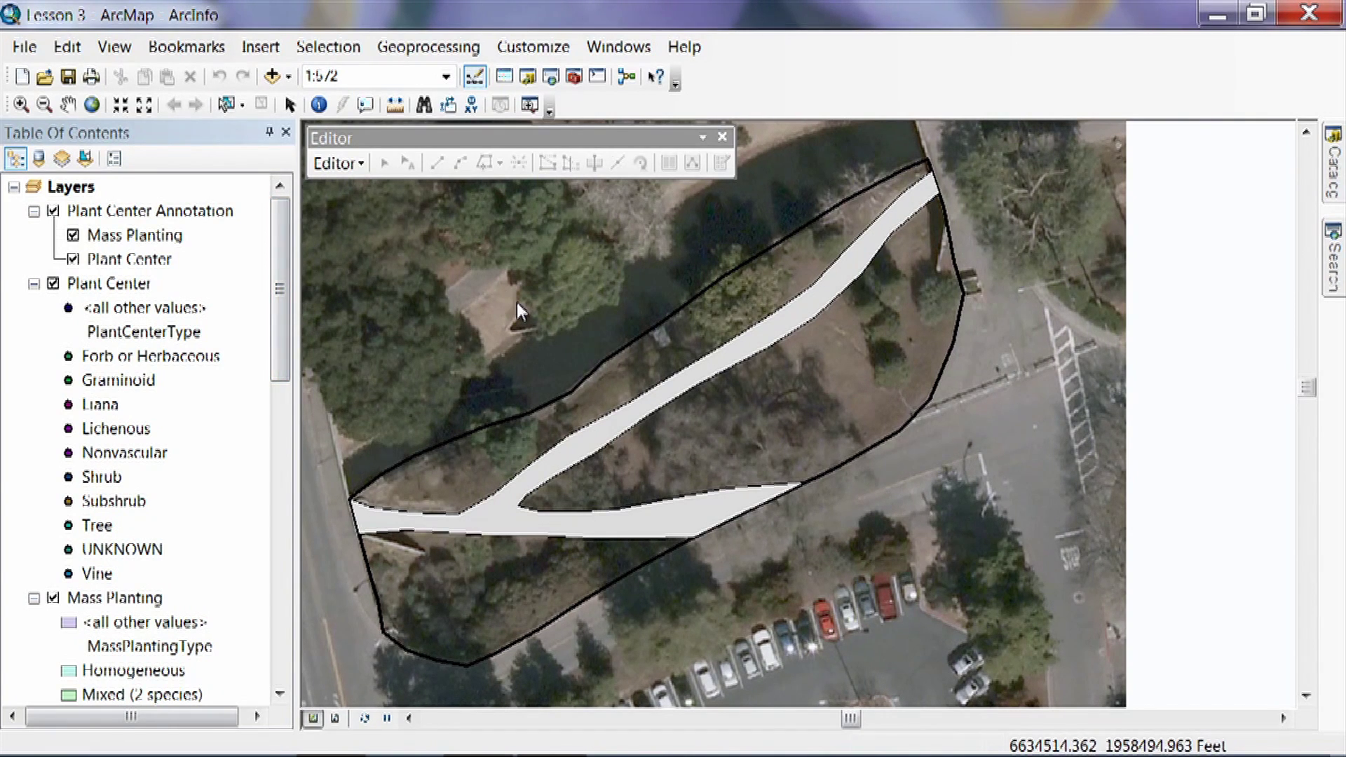
{"action": "left_click", "coordinate": [351, 166]}
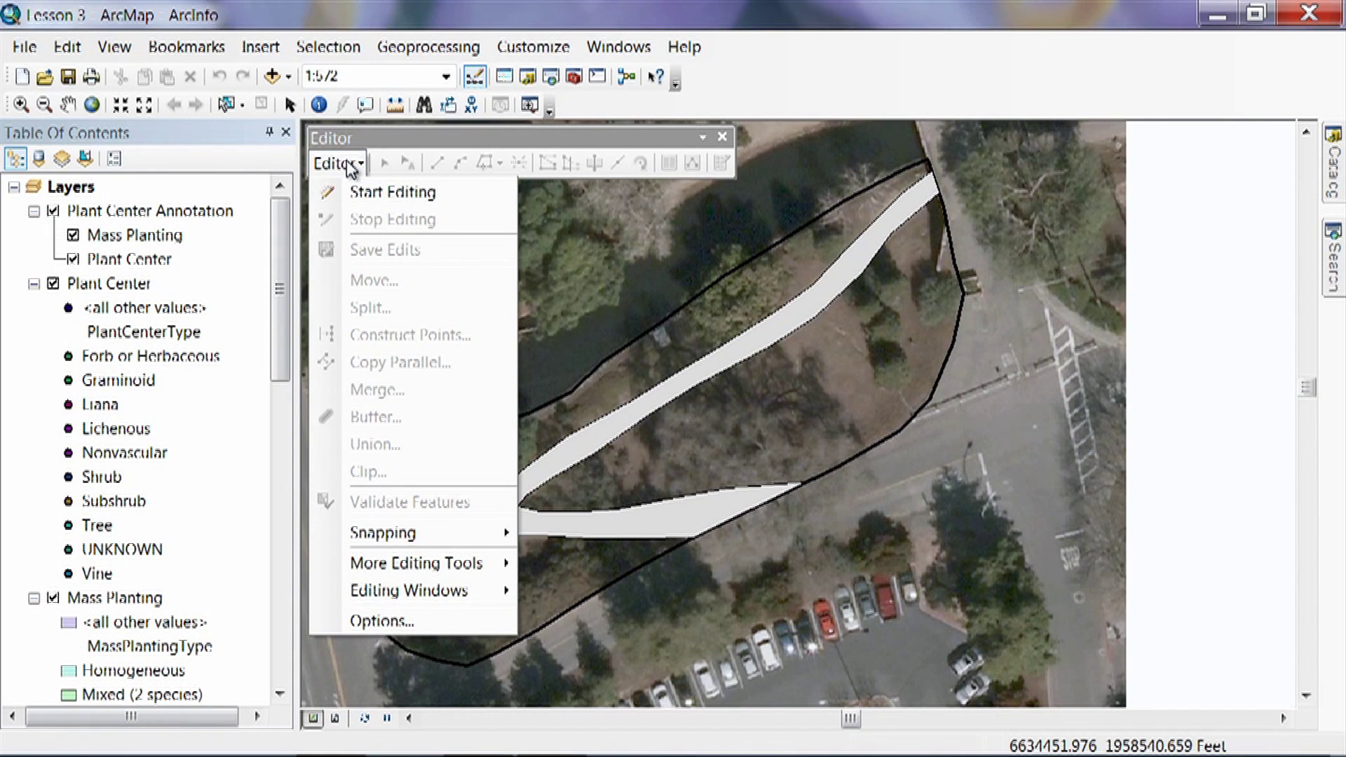
Start an editing session and choose the Mixed (2 species) Mass Planting template
{"action": "left_click", "coordinate": [368, 193]}
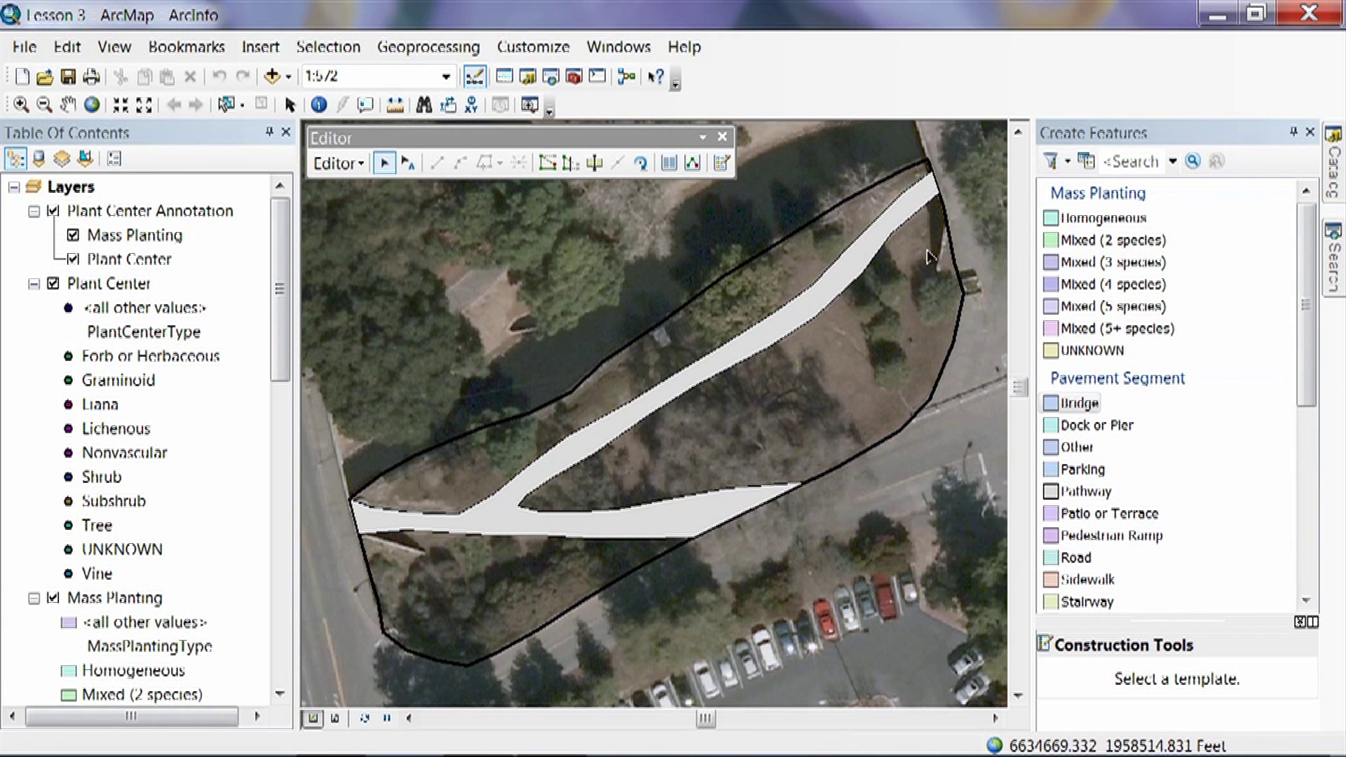
{"action": "left_click_drag", "start_coordinate": [1316, 265], "coordinate": [1322, 232]}
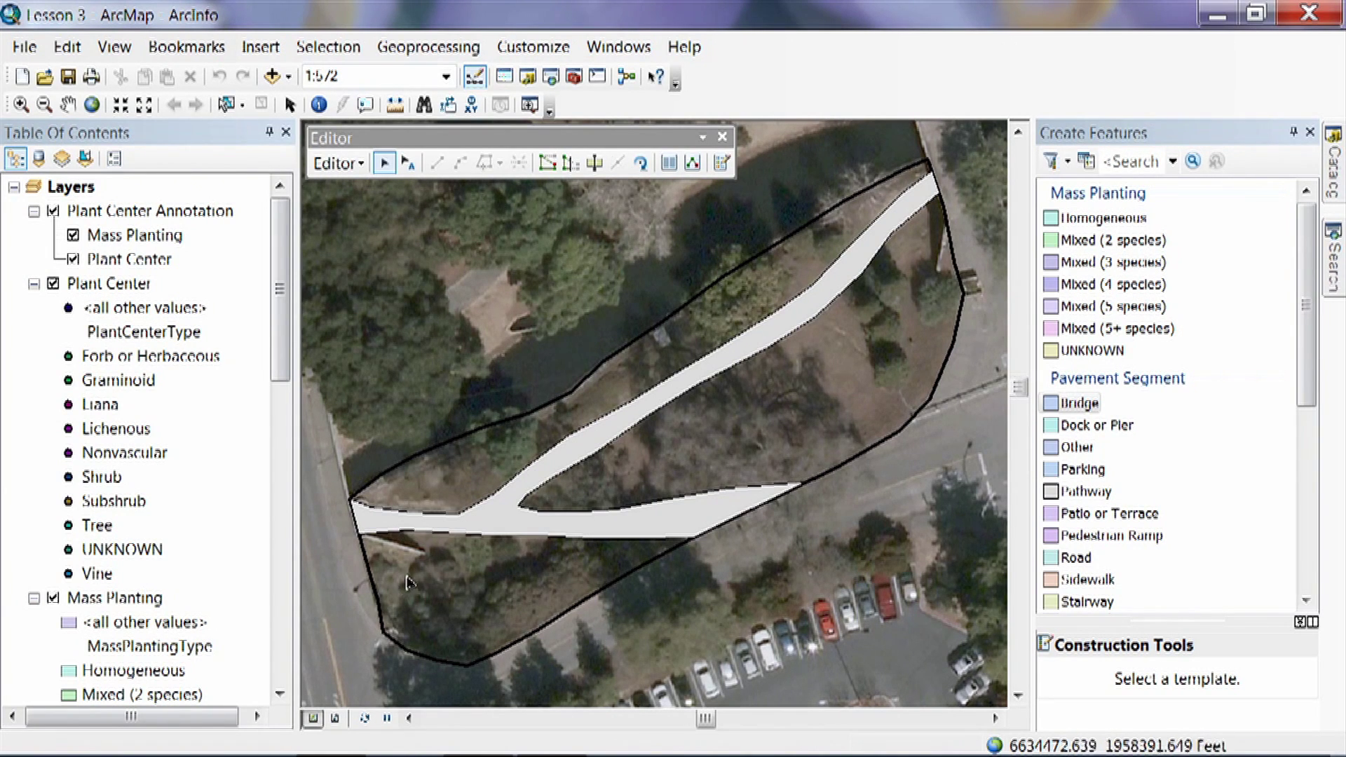
{"action": "left_click", "coordinate": [1098, 241]}
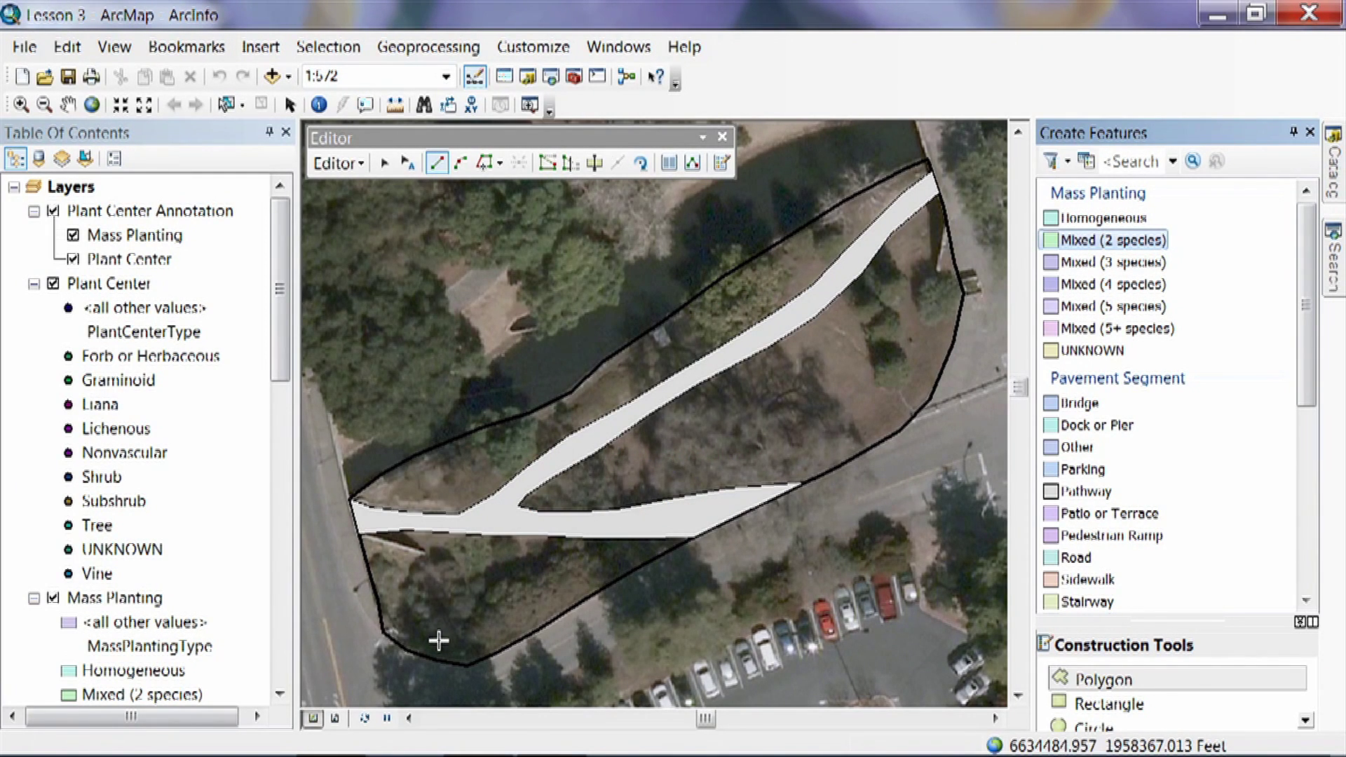
Outline the planting polygon in the section's lower-left corner, finishing with a double-click
{"action": "left_click", "coordinate": [439, 640]}
{"action": "left_click", "coordinate": [421, 628]}
{"action": "left_click", "coordinate": [407, 612]}
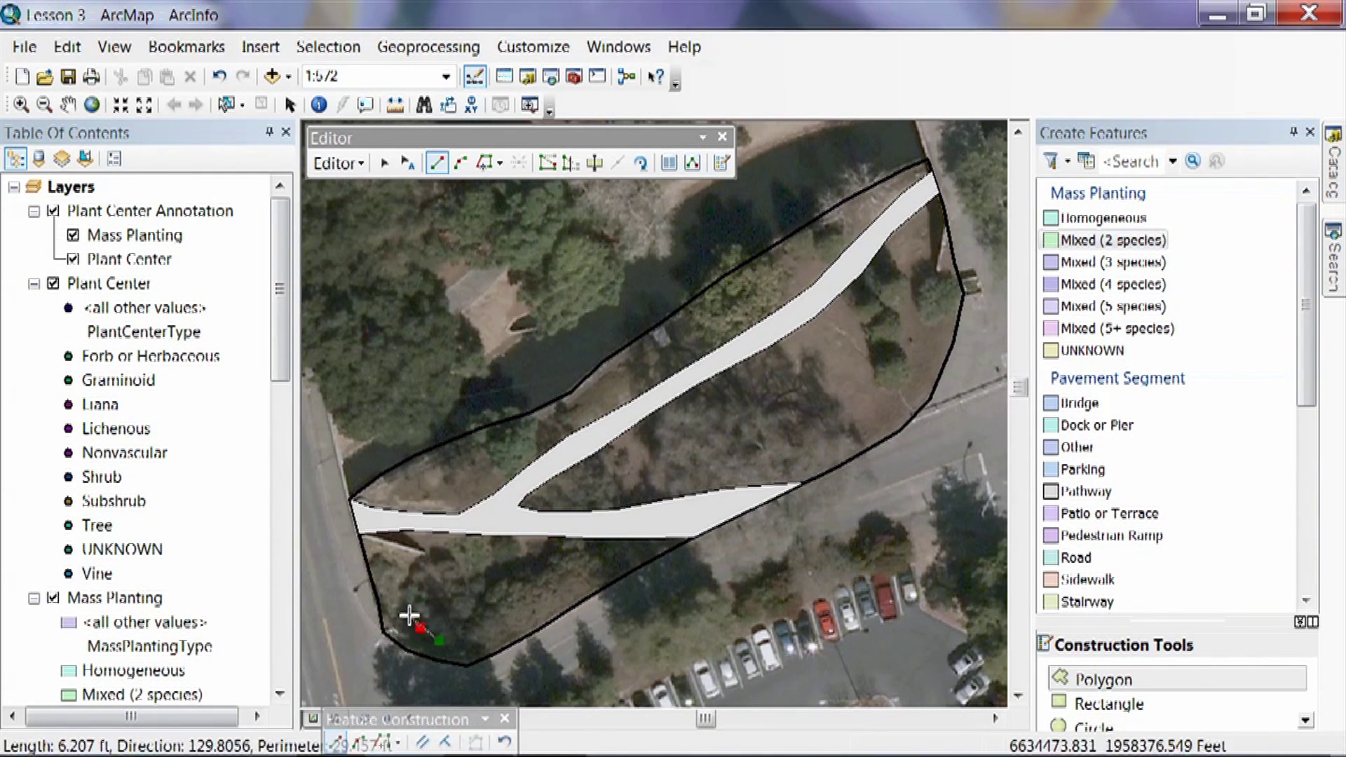
{"action": "left_click", "coordinate": [404, 590]}
{"action": "left_click", "coordinate": [410, 570]}
{"action": "left_click", "coordinate": [422, 557]}
{"action": "left_click", "coordinate": [439, 551]}
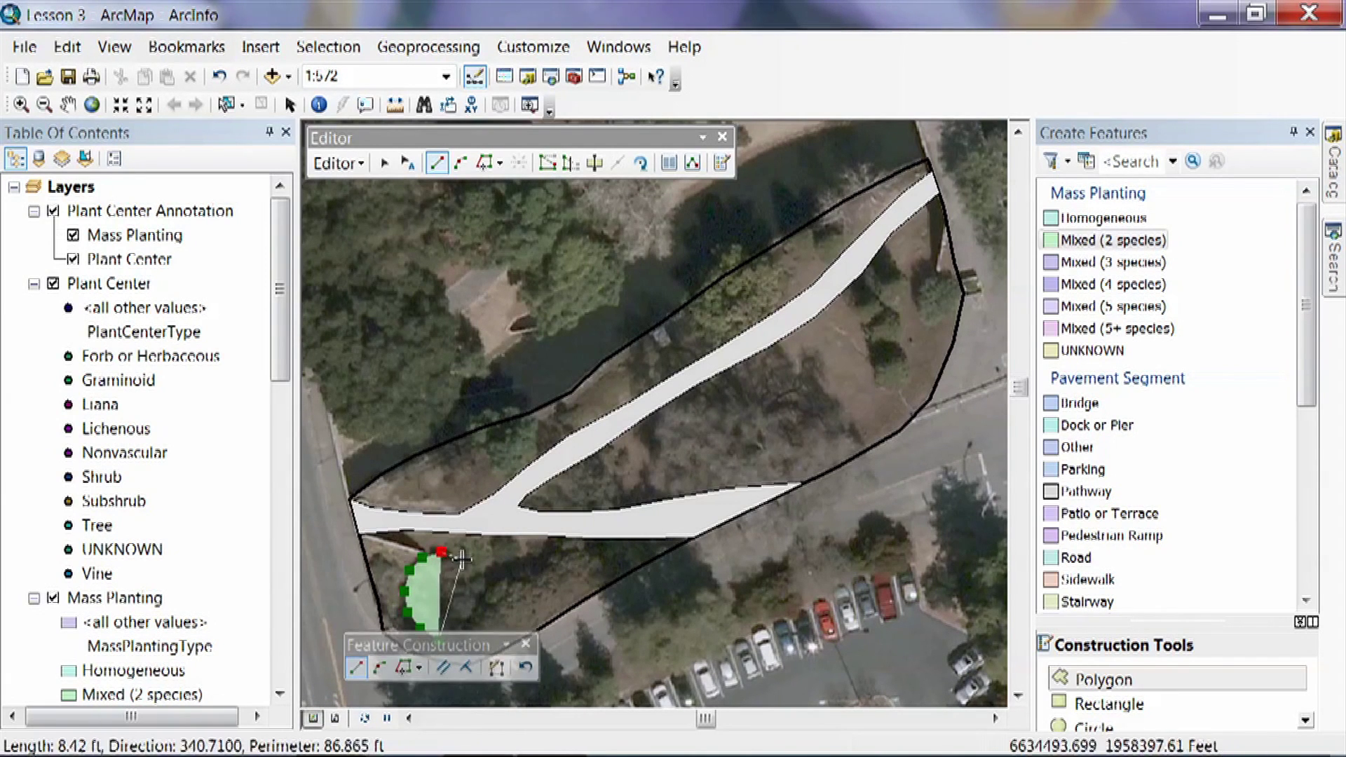
{"action": "left_click", "coordinate": [462, 559]}
{"action": "left_click", "coordinate": [470, 587]}
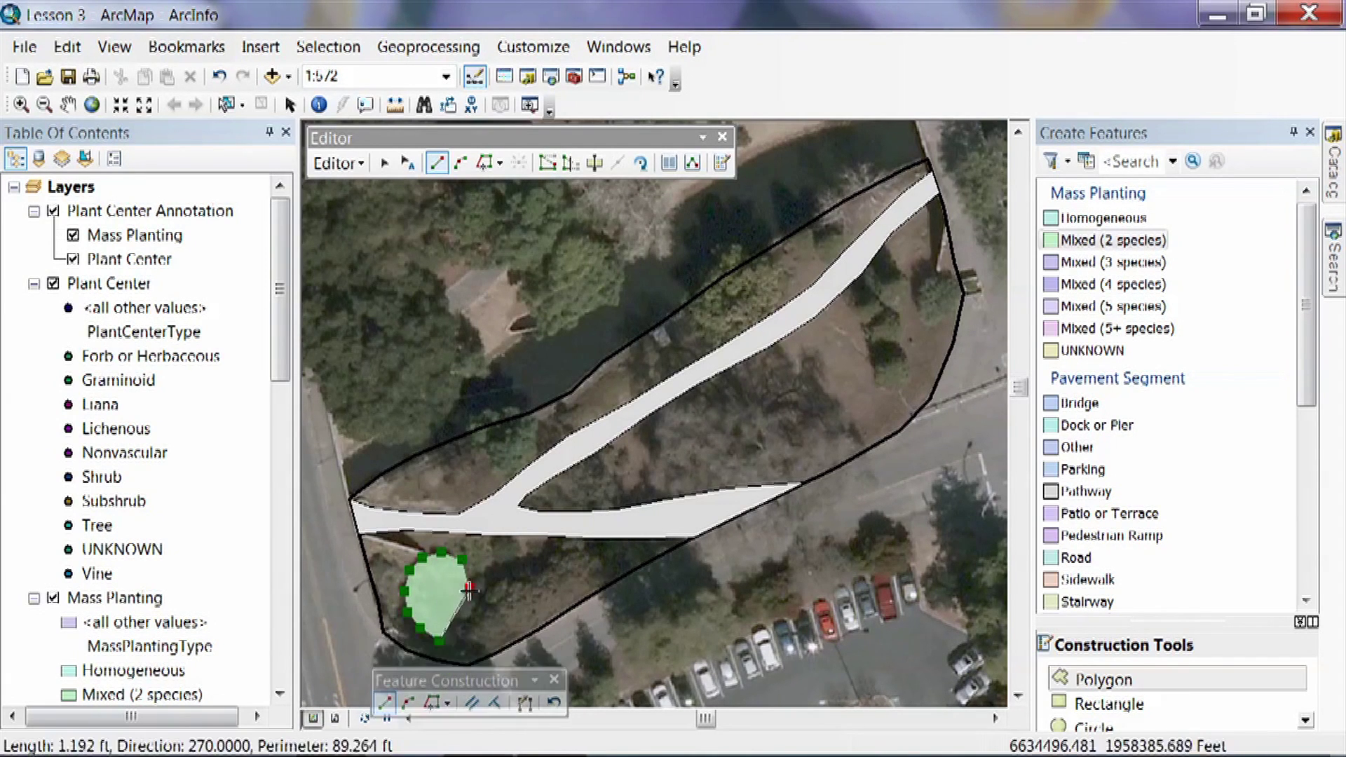
{"action": "double_click", "coordinate": [461, 628]}
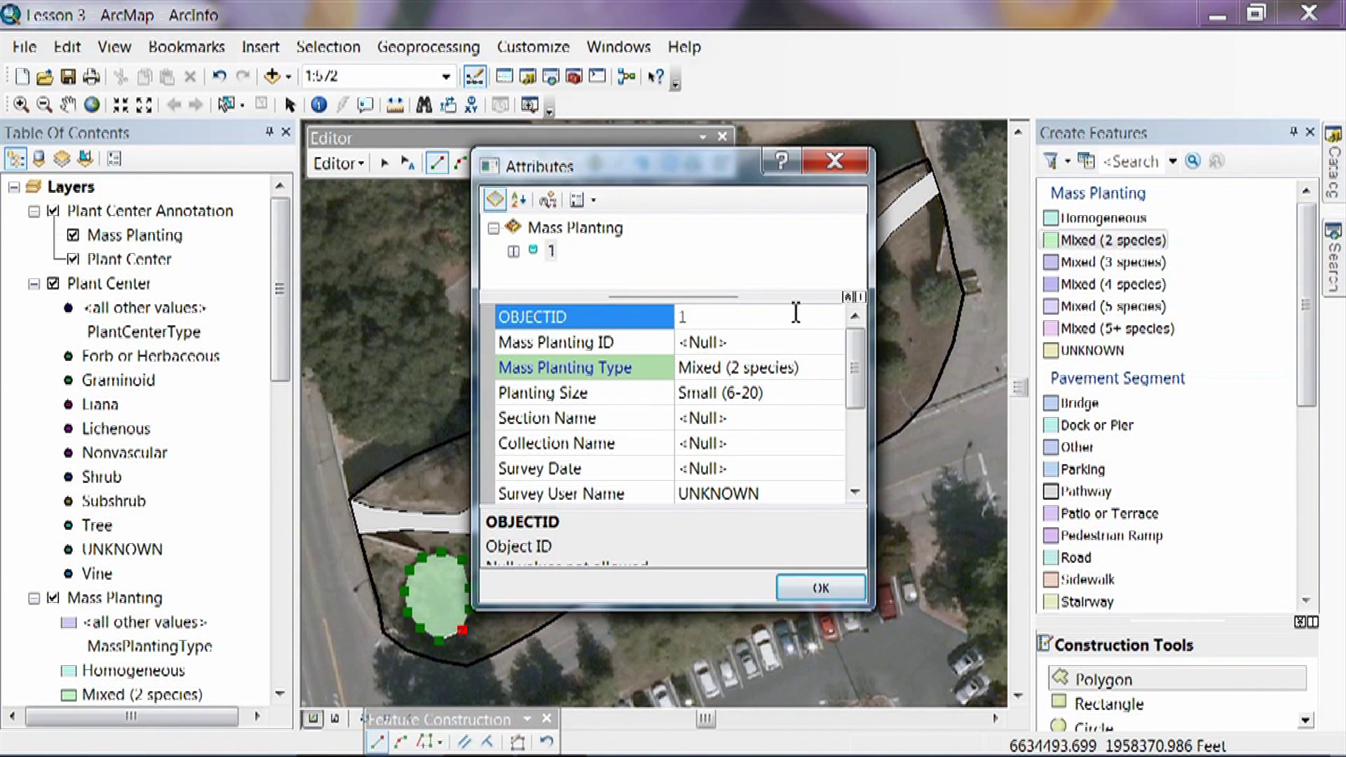
Enter Mass Planting ID 1, choose Section Name South Ericaceae and Collection Name Ericaceae
{"action": "left_click", "coordinate": [731, 343]}
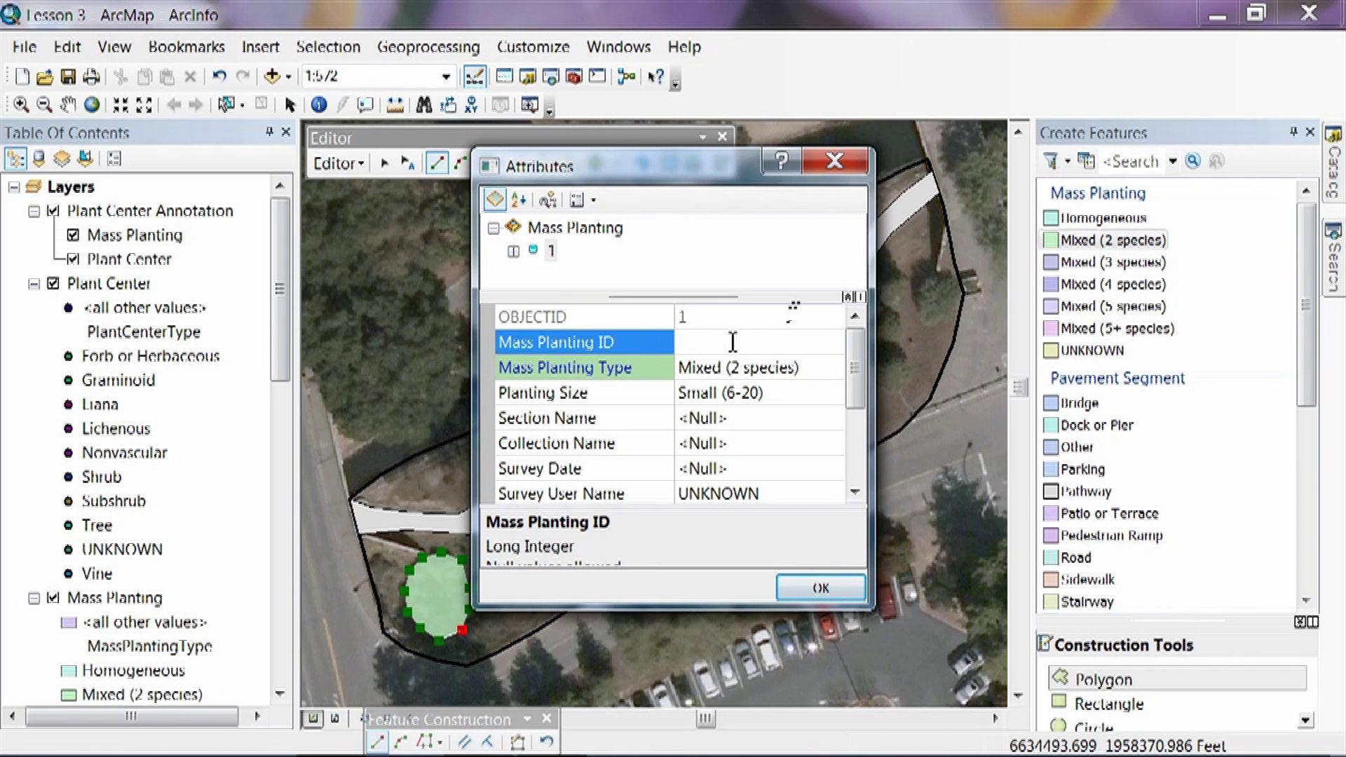
{"action": "type", "text": "1"}
{"action": "left_click", "coordinate": [739, 420]}
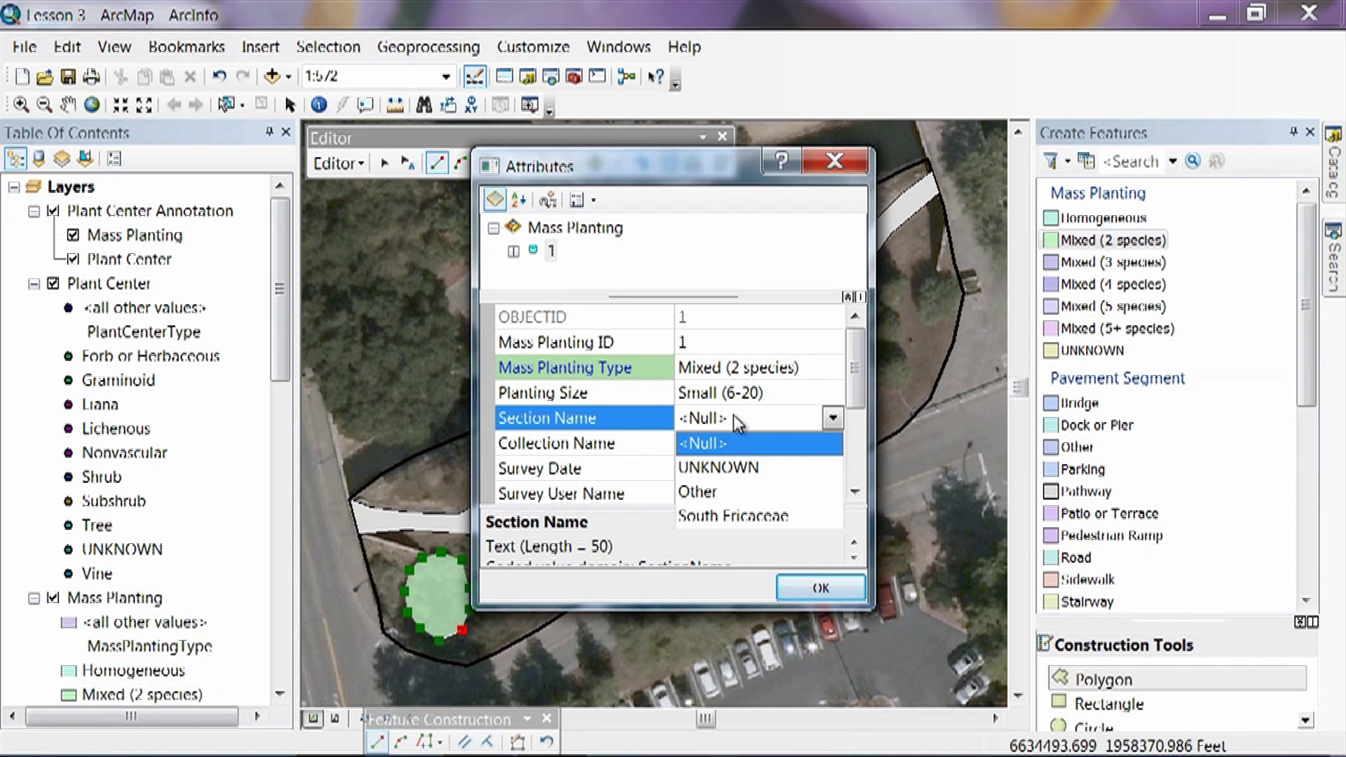
{"action": "left_click", "coordinate": [750, 517]}
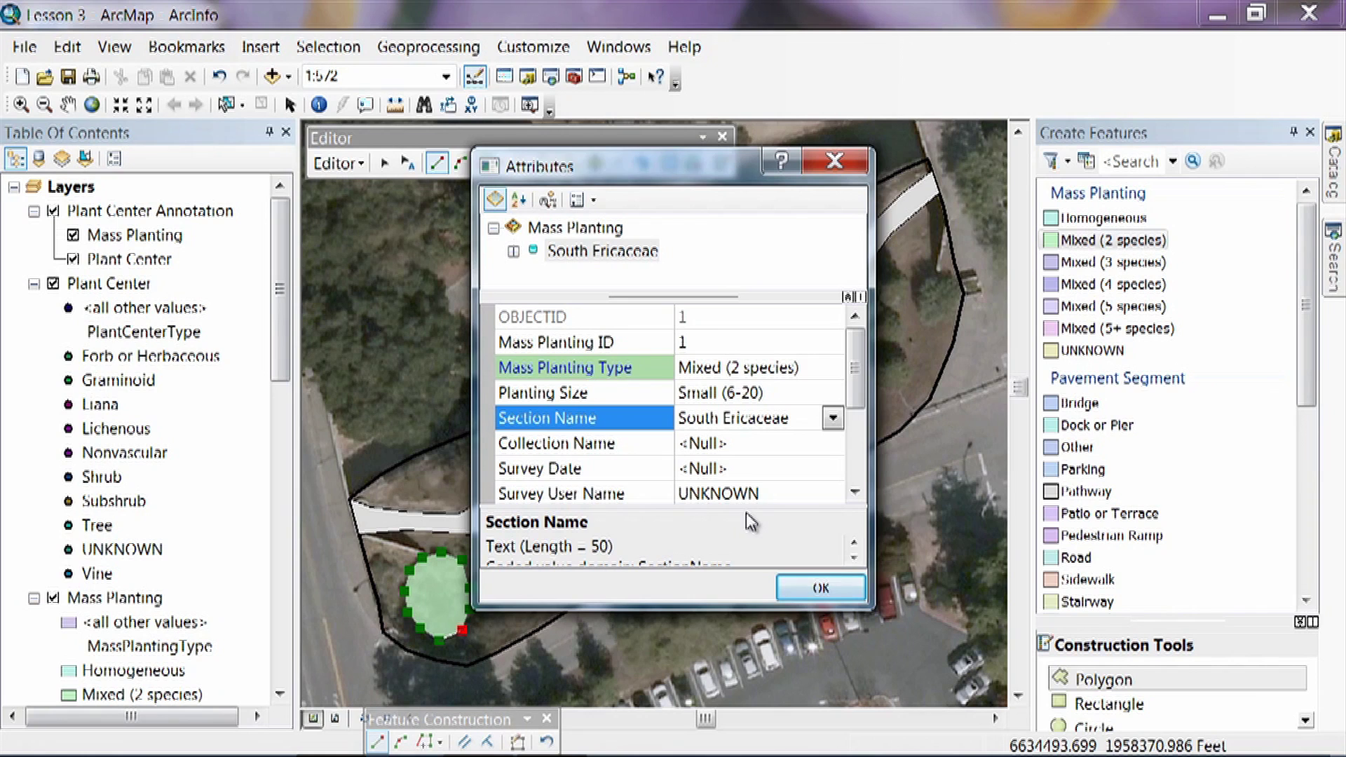
{"action": "left_click", "coordinate": [704, 450]}
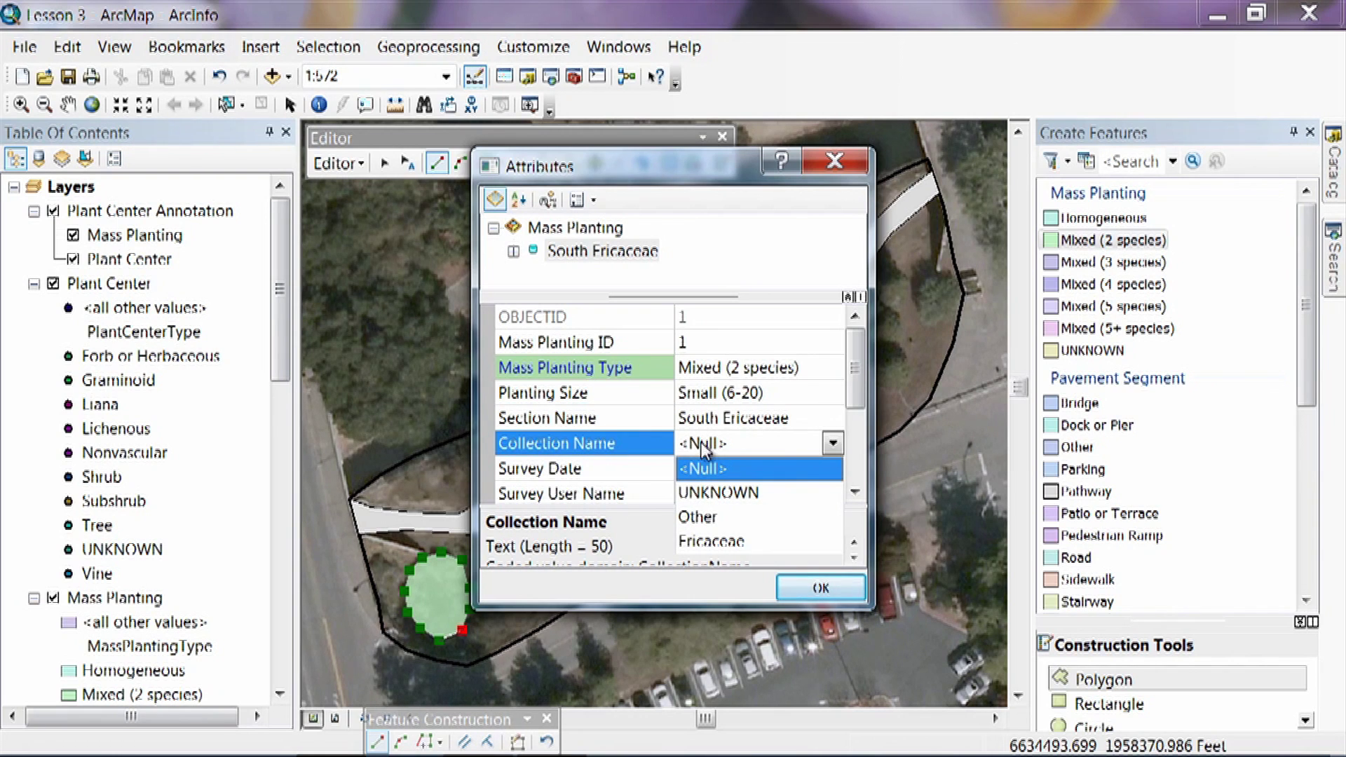
{"action": "left_click", "coordinate": [705, 540]}
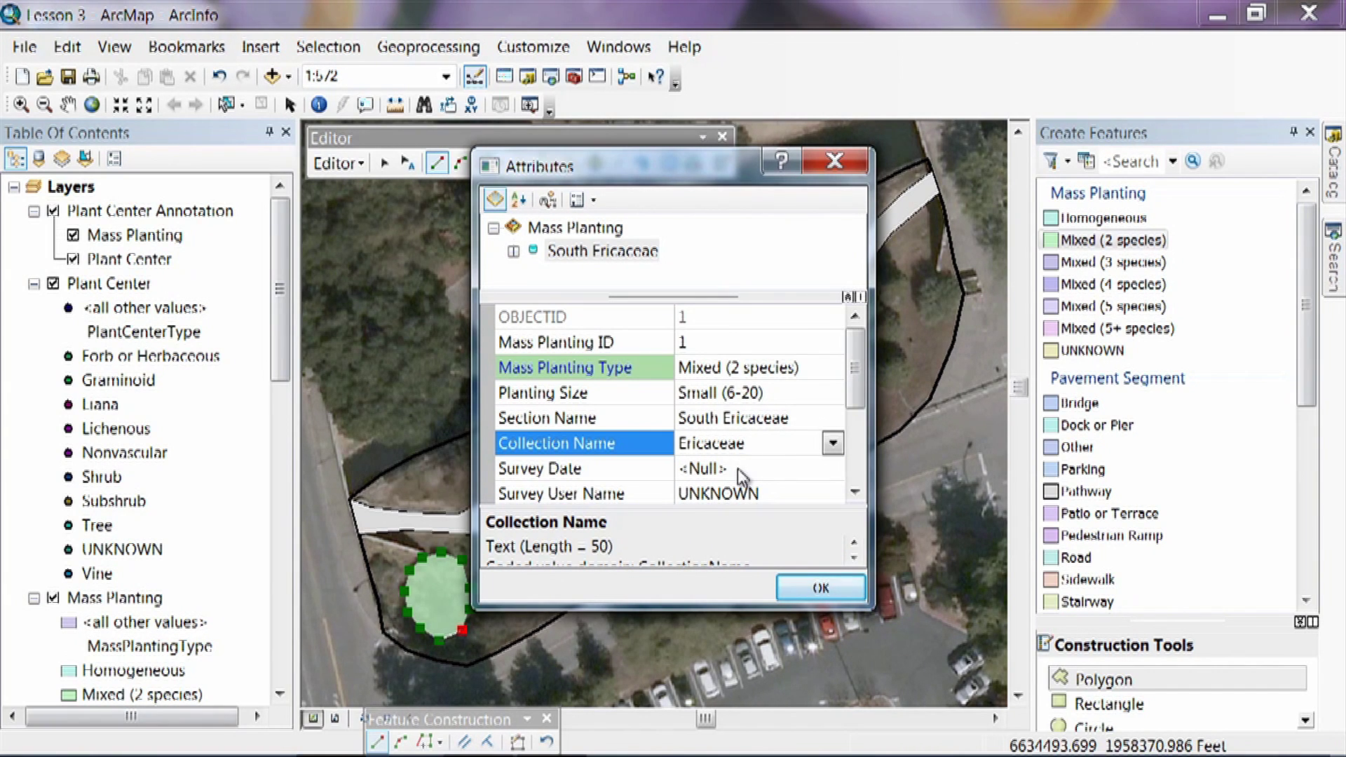
{"action": "left_click", "coordinate": [854, 491]}
{"action": "left_click", "coordinate": [854, 491]}
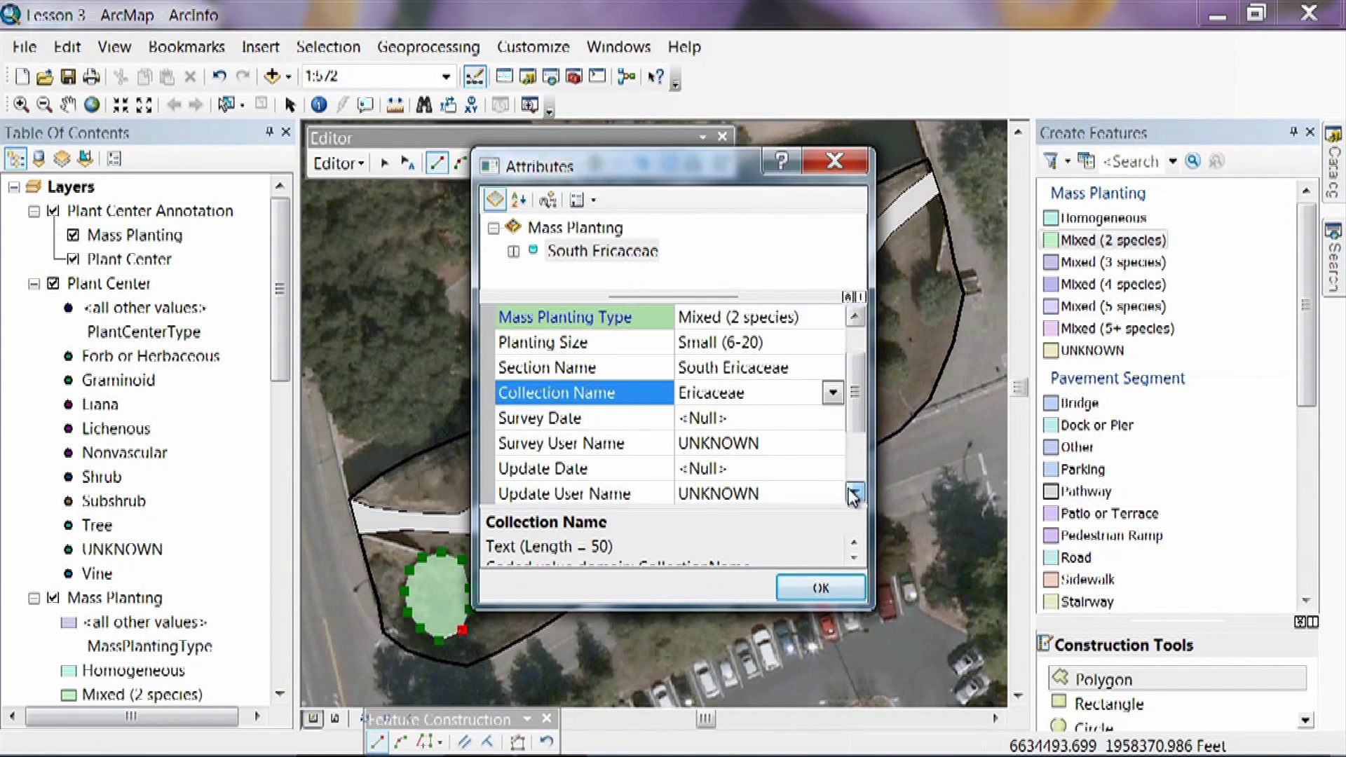
Set Survey Date to today (7/23/2010) and choose the surveyor's name as Survey User Name
{"action": "left_click", "coordinate": [731, 420]}
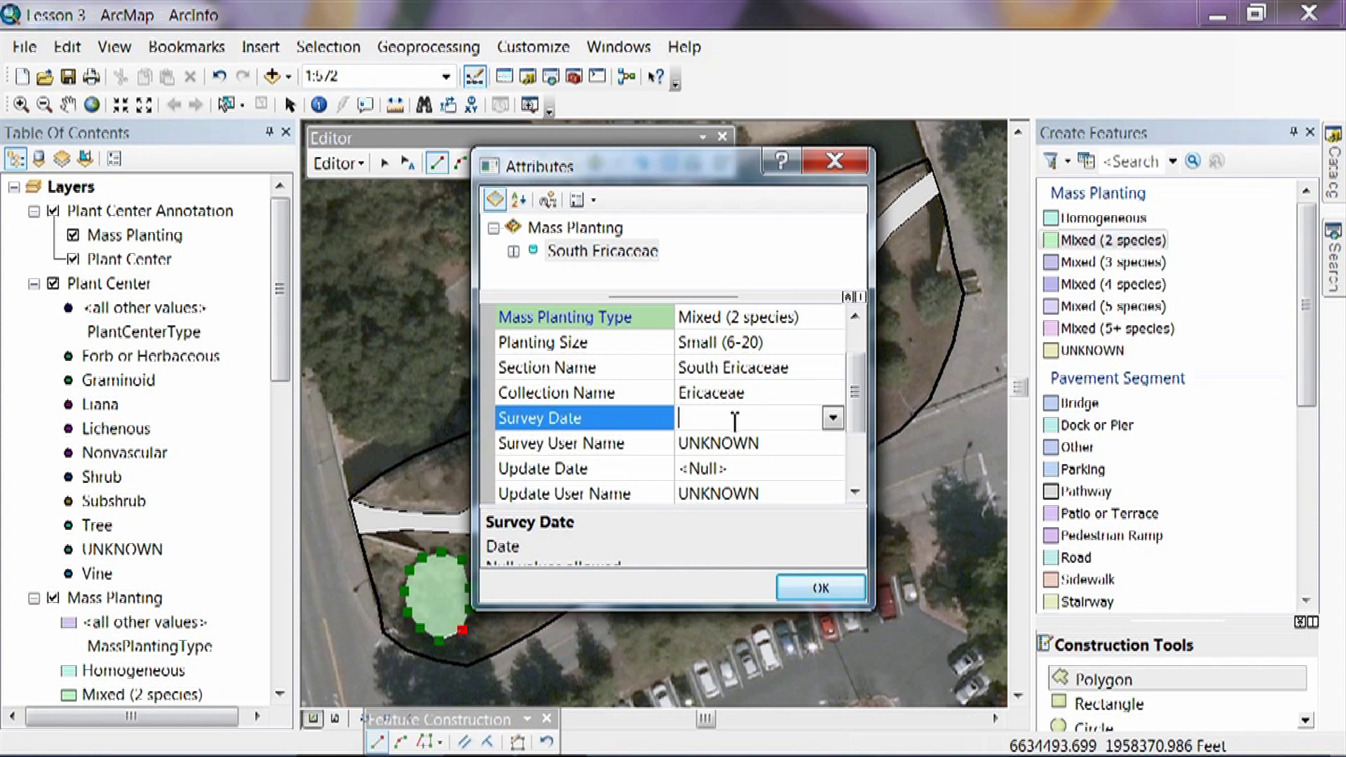
{"action": "left_click", "coordinate": [833, 419]}
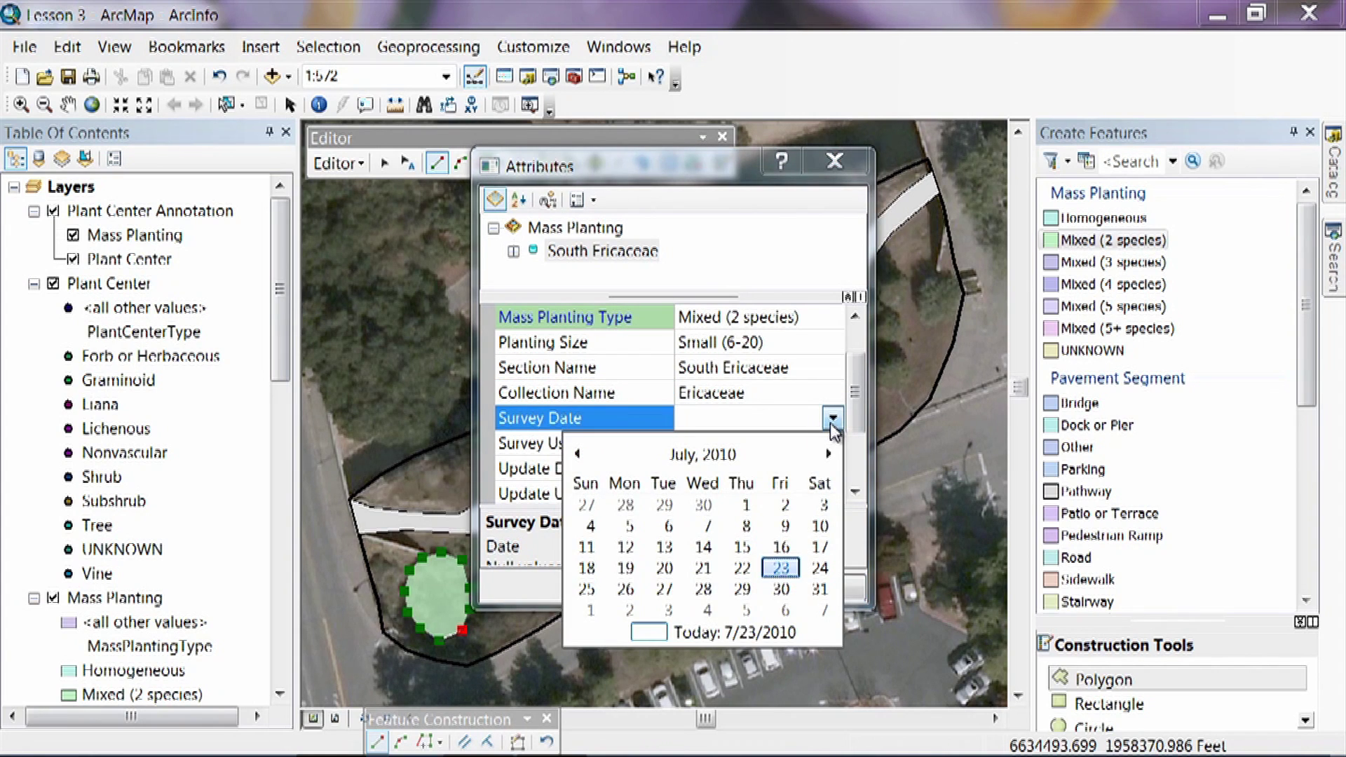
{"action": "left_click", "coordinate": [709, 629]}
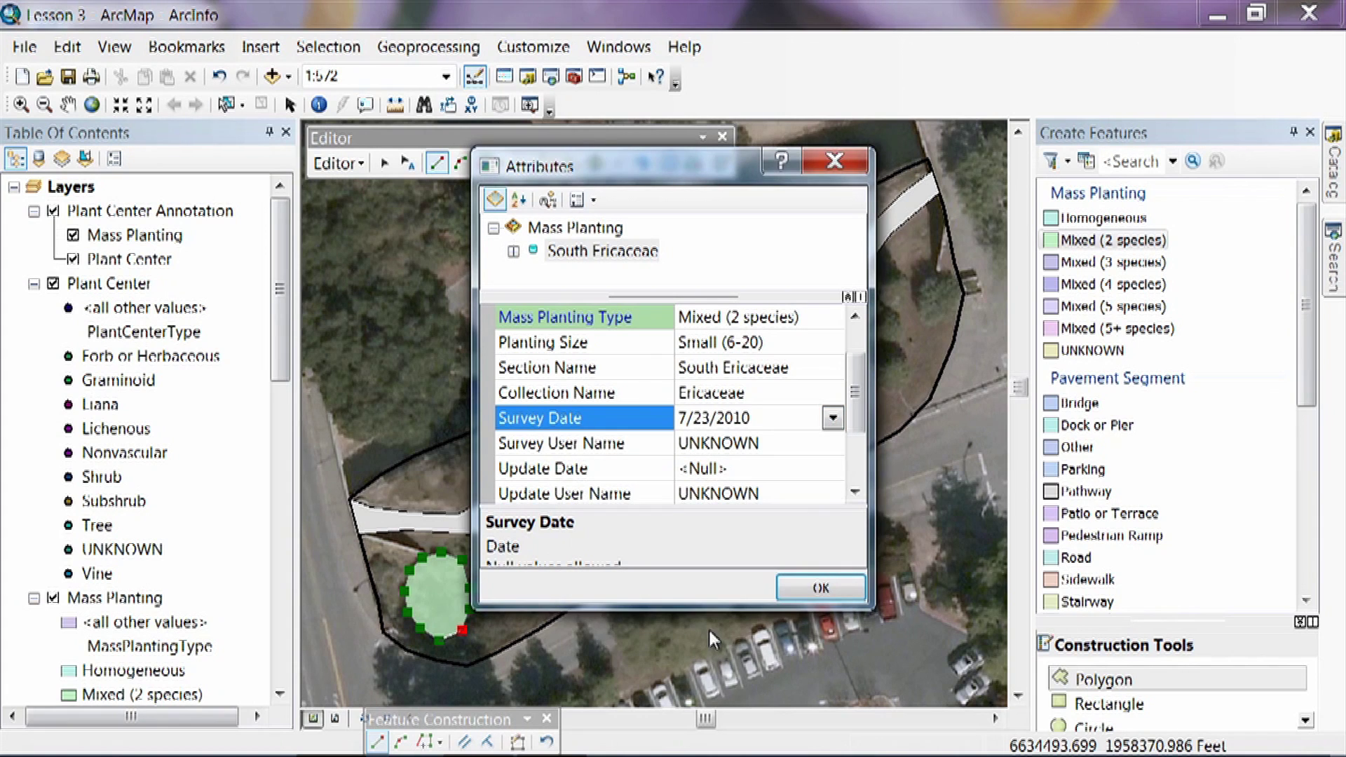
{"action": "left_click", "coordinate": [728, 450]}
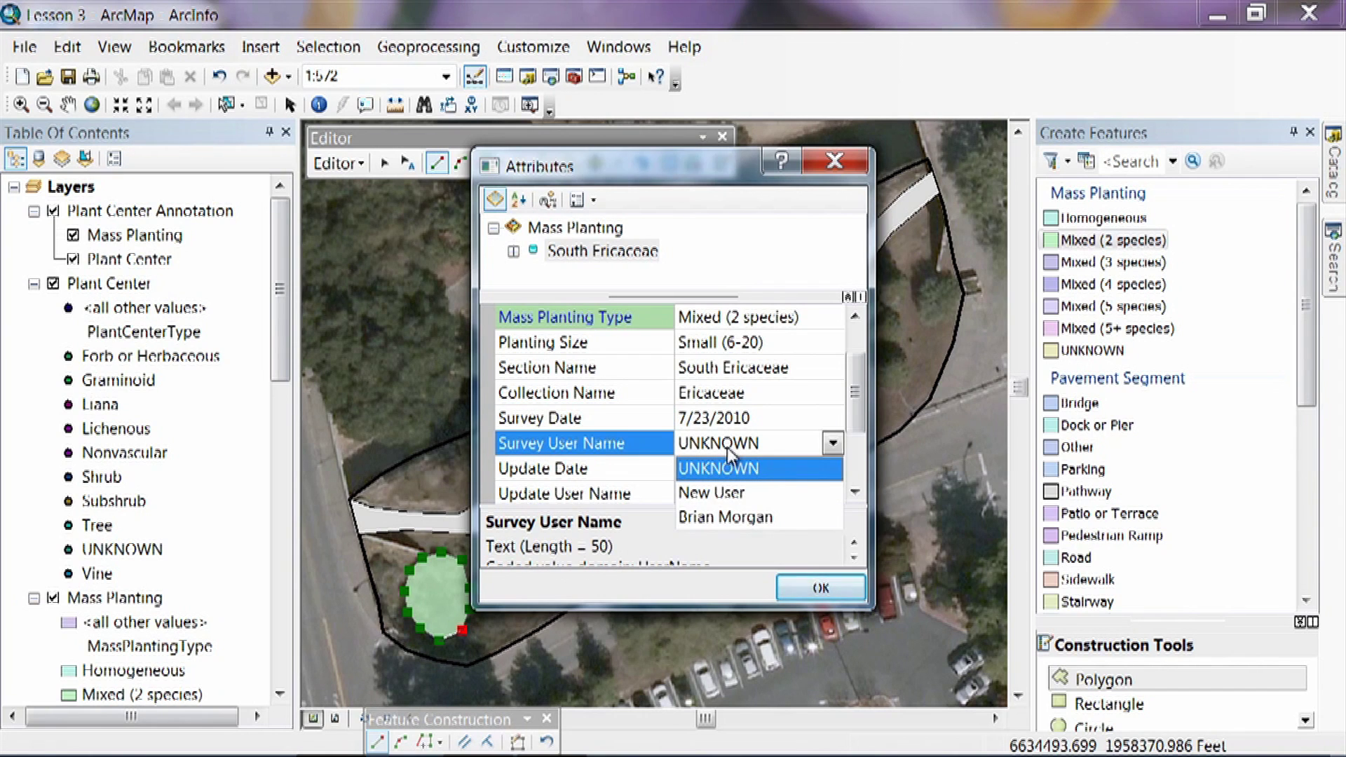
{"action": "left_click", "coordinate": [728, 519]}
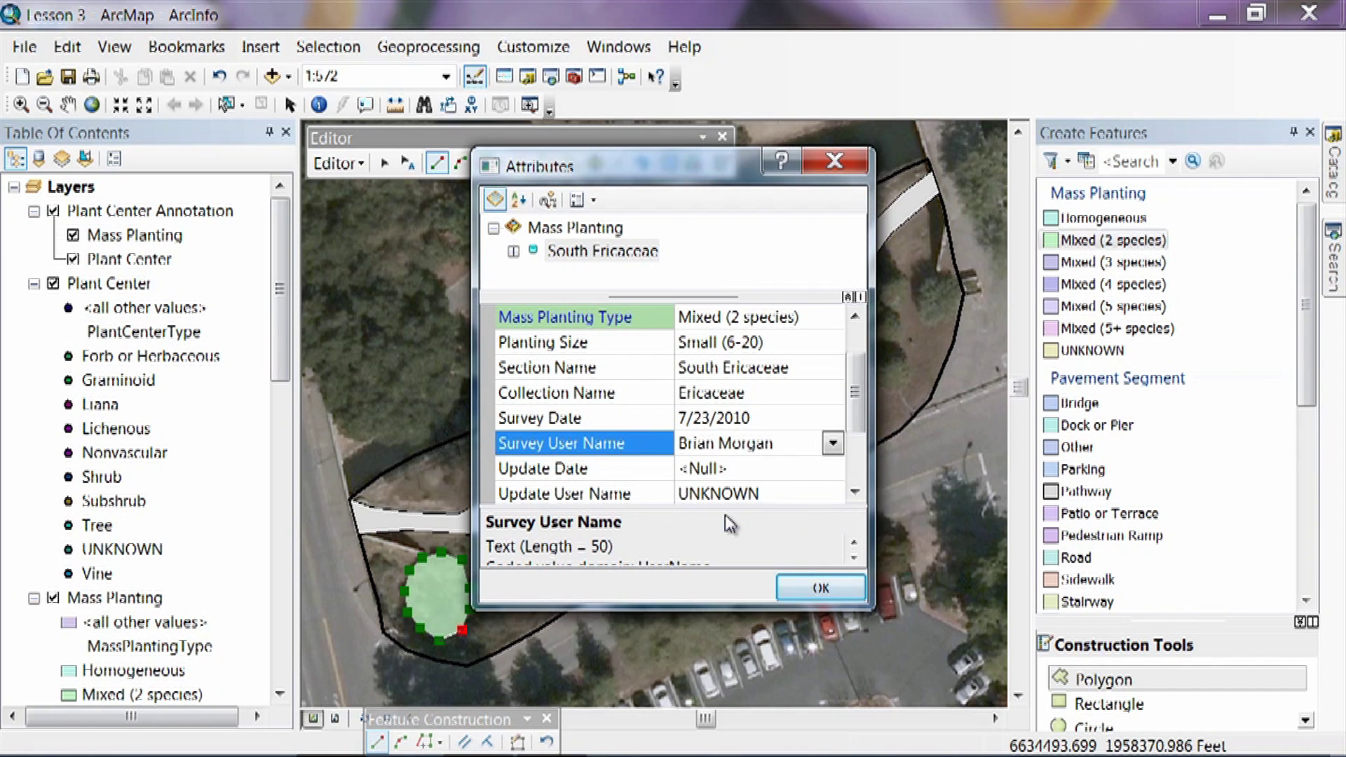
{"action": "left_click", "coordinate": [854, 494]}
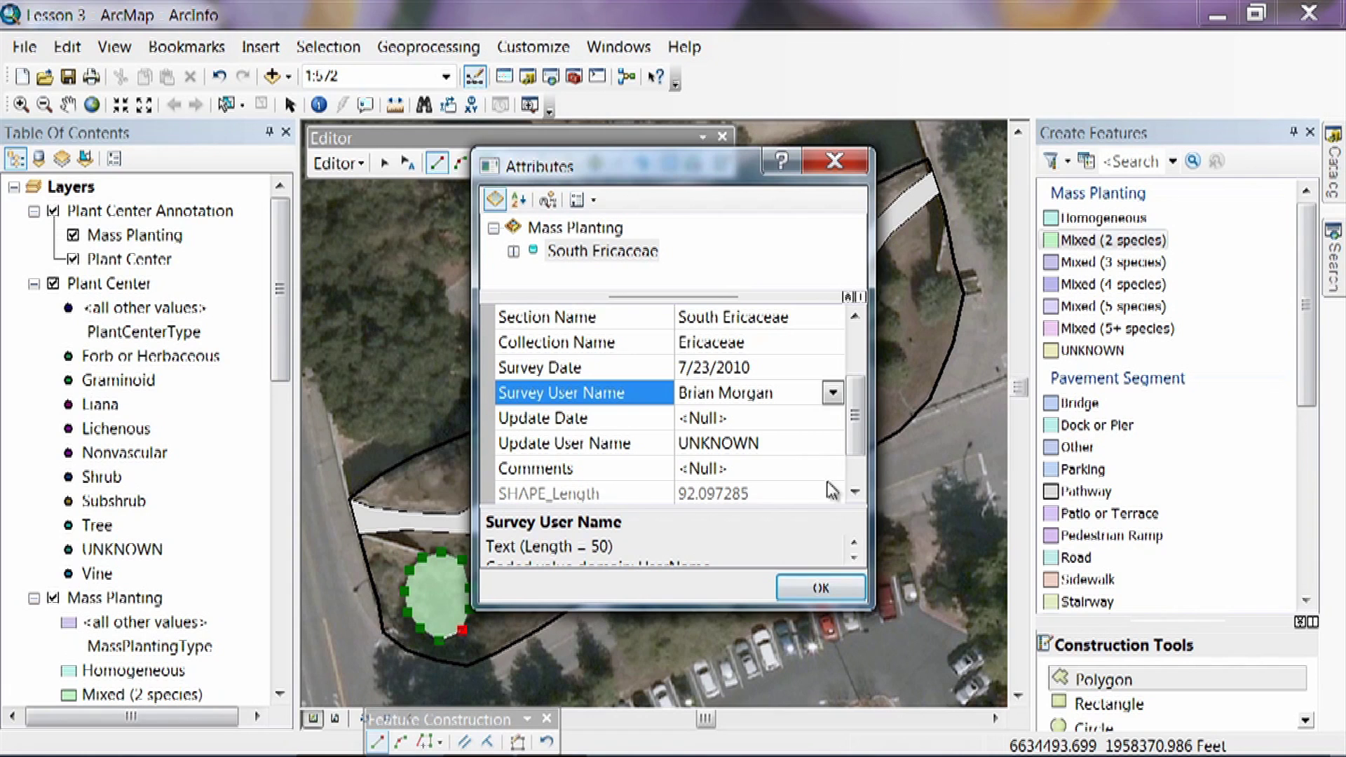
Keep Planting Size at Small (6-20) and confirm the mass planting attributes with OK
{"action": "left_click_drag", "start_coordinate": [856, 464], "coordinate": [861, 394]}
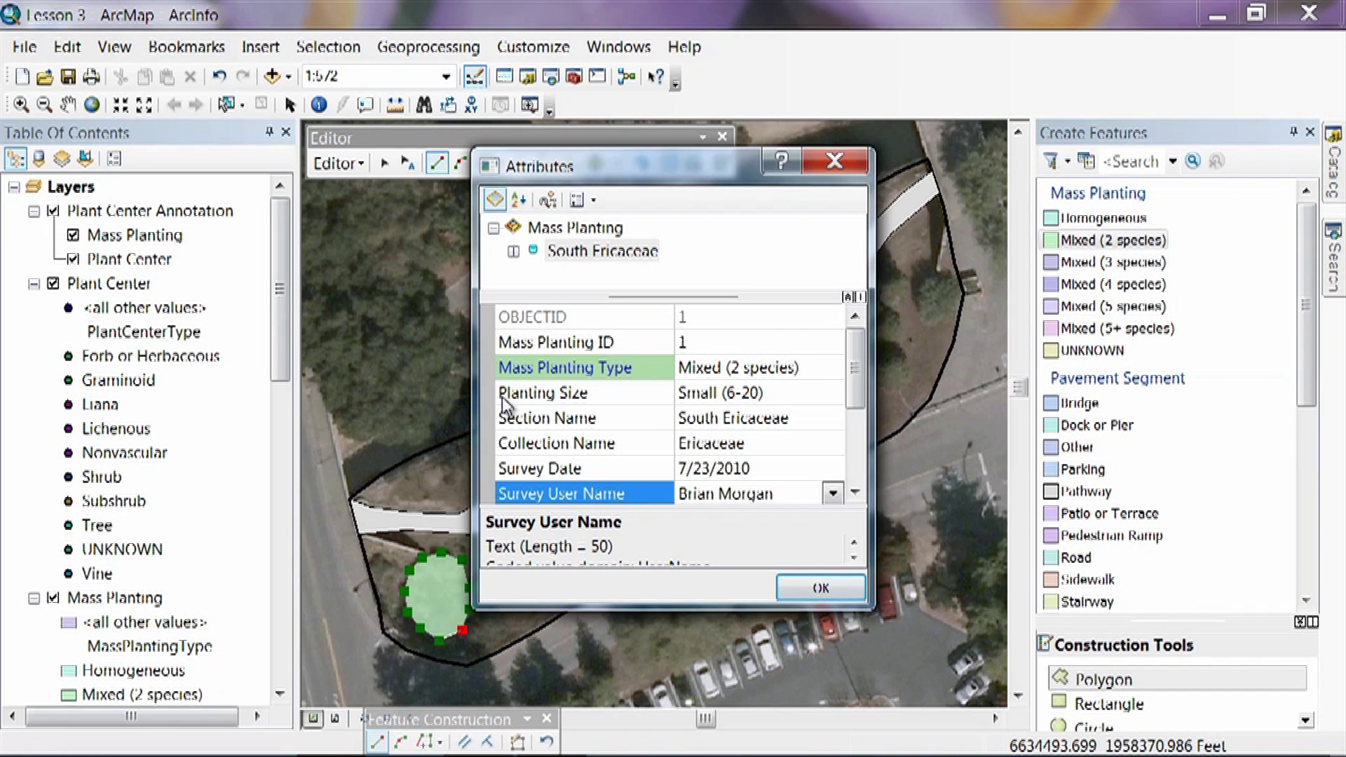
{"action": "left_click", "coordinate": [790, 400]}
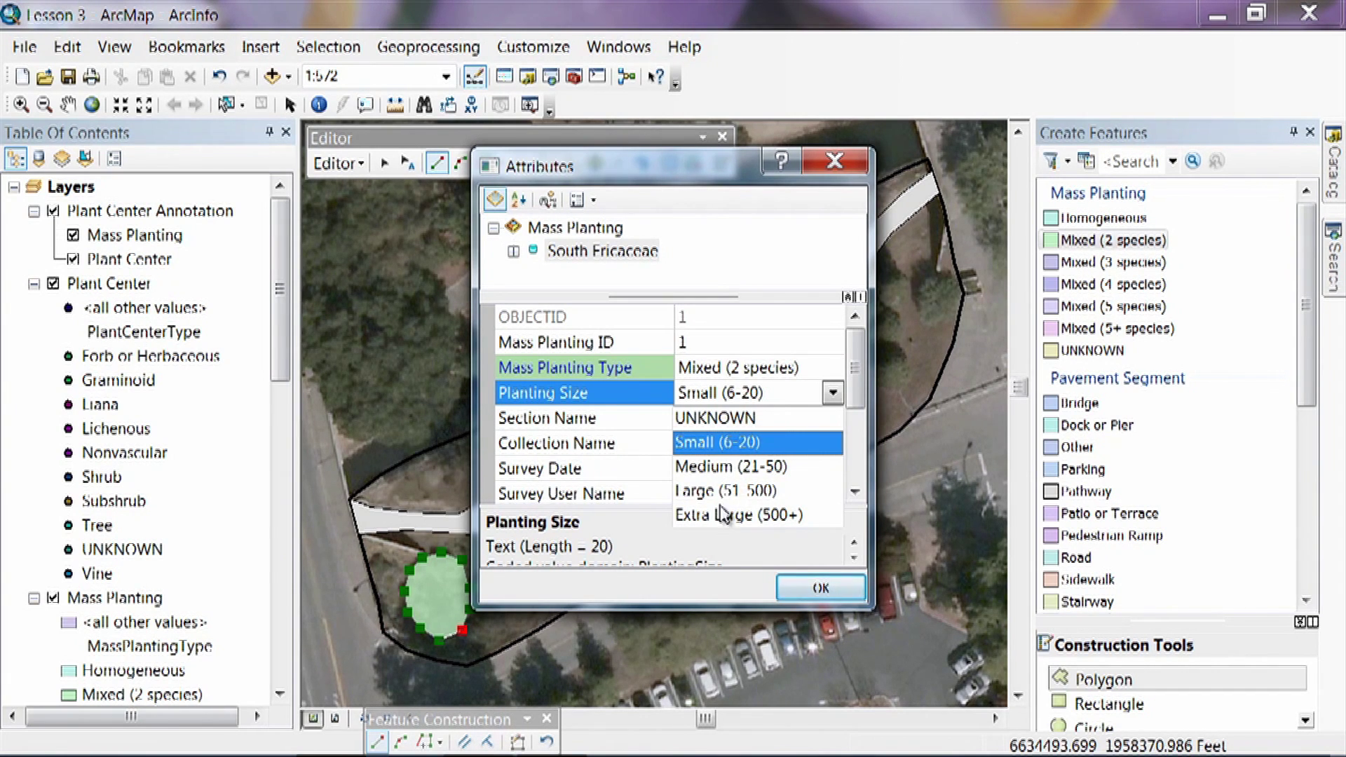
{"action": "left_click", "coordinate": [726, 441]}
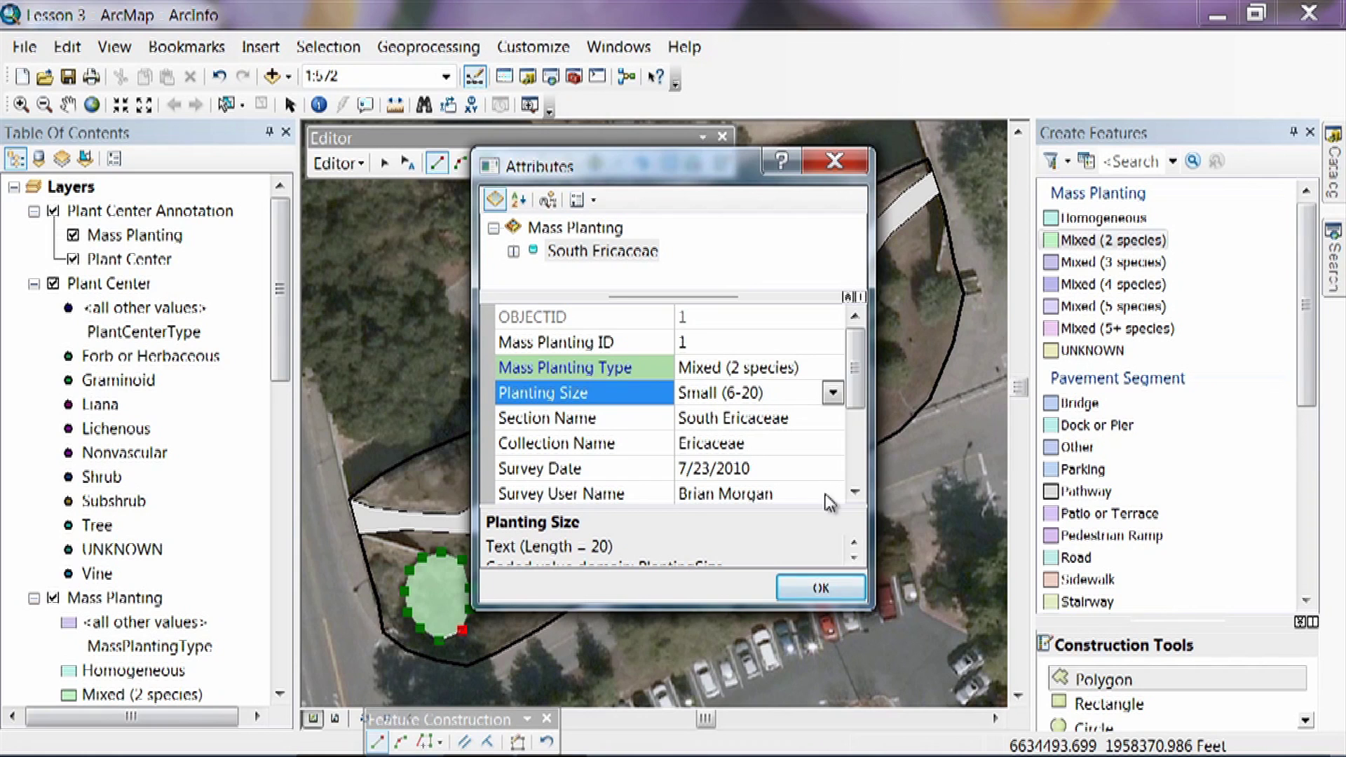
{"action": "left_click_drag", "start_coordinate": [858, 386], "coordinate": [861, 485]}
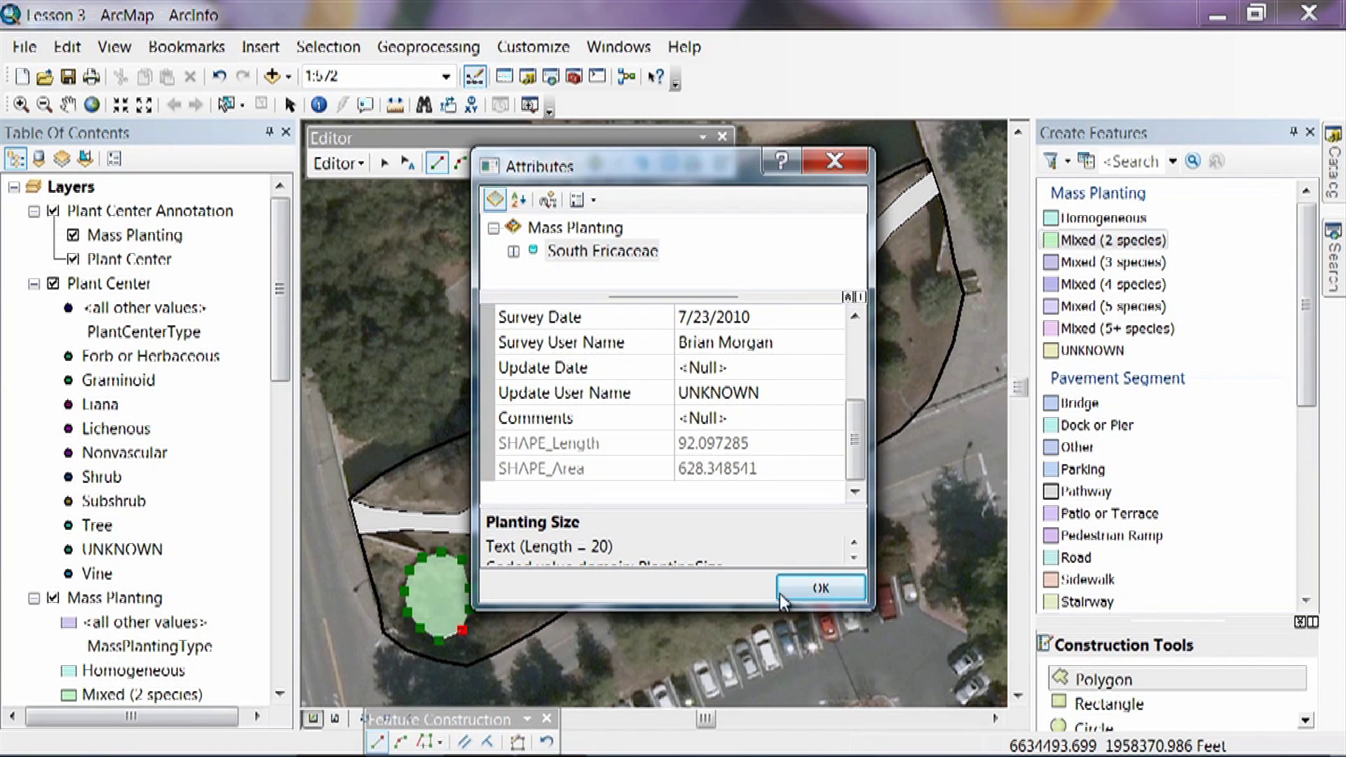
{"action": "left_click", "coordinate": [804, 588]}
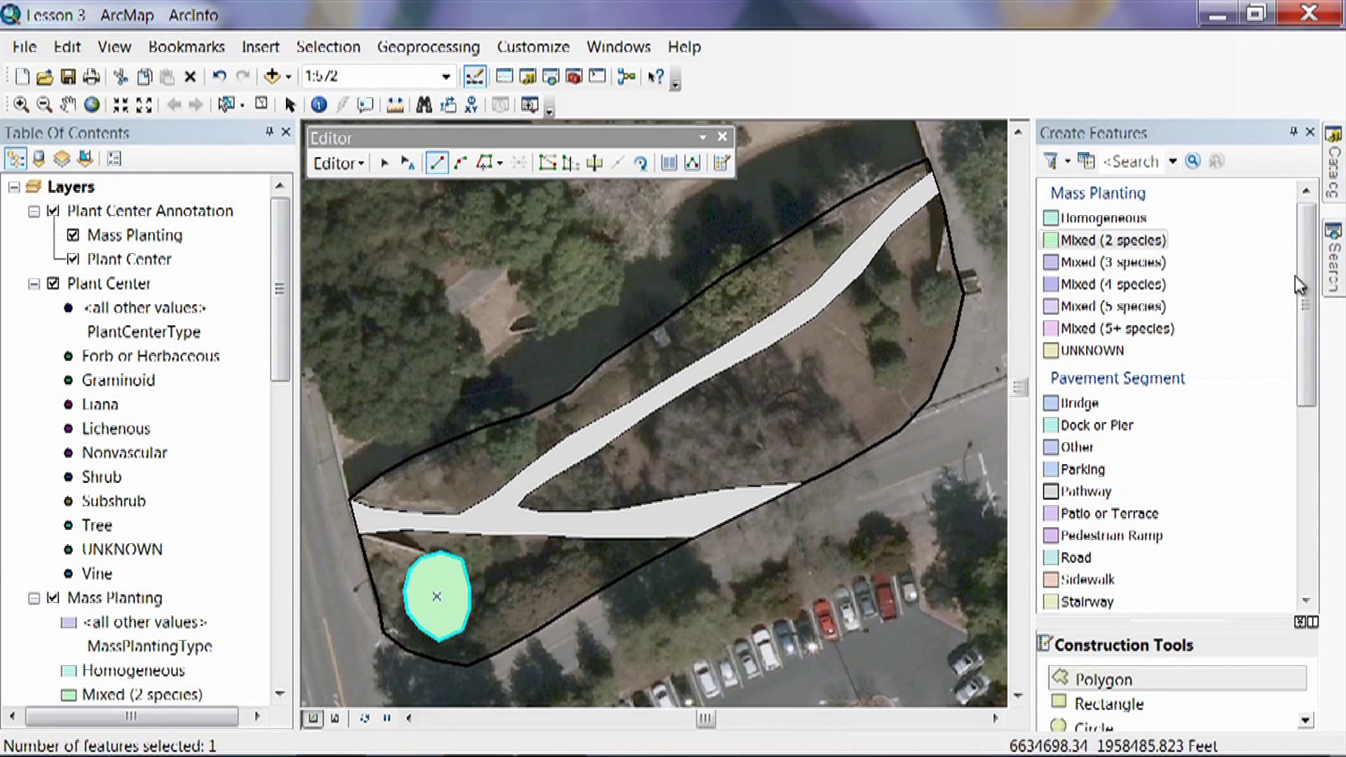
Select the Shrub template from the Plant Center group in Create Features
{"action": "scroll", "coordinate": [1307, 279], "scroll_direction": "down", "scroll_amount": 2}
{"action": "scroll", "coordinate": [1308, 275], "scroll_direction": "up", "scroll_amount": 2}
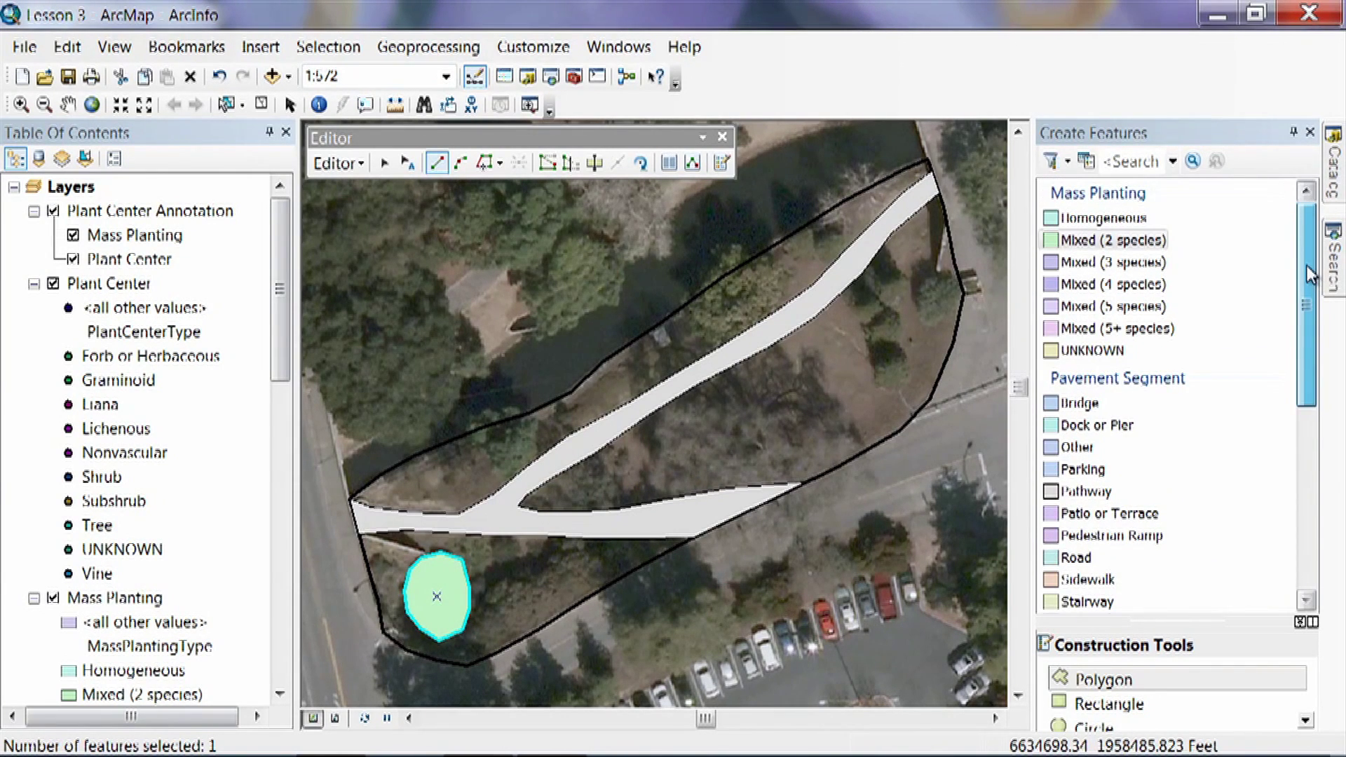
{"action": "left_click_drag", "start_coordinate": [1308, 274], "coordinate": [1302, 467]}
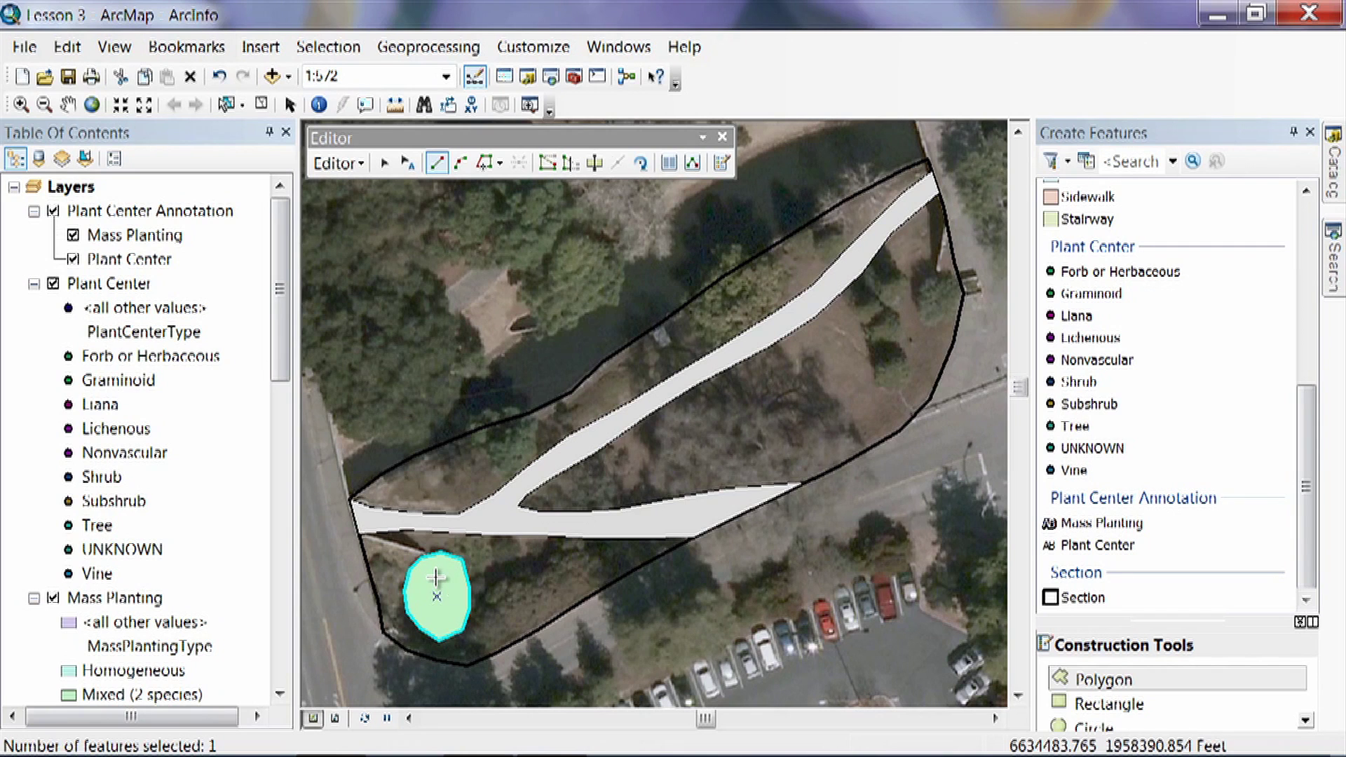
{"action": "left_click", "coordinate": [1091, 385]}
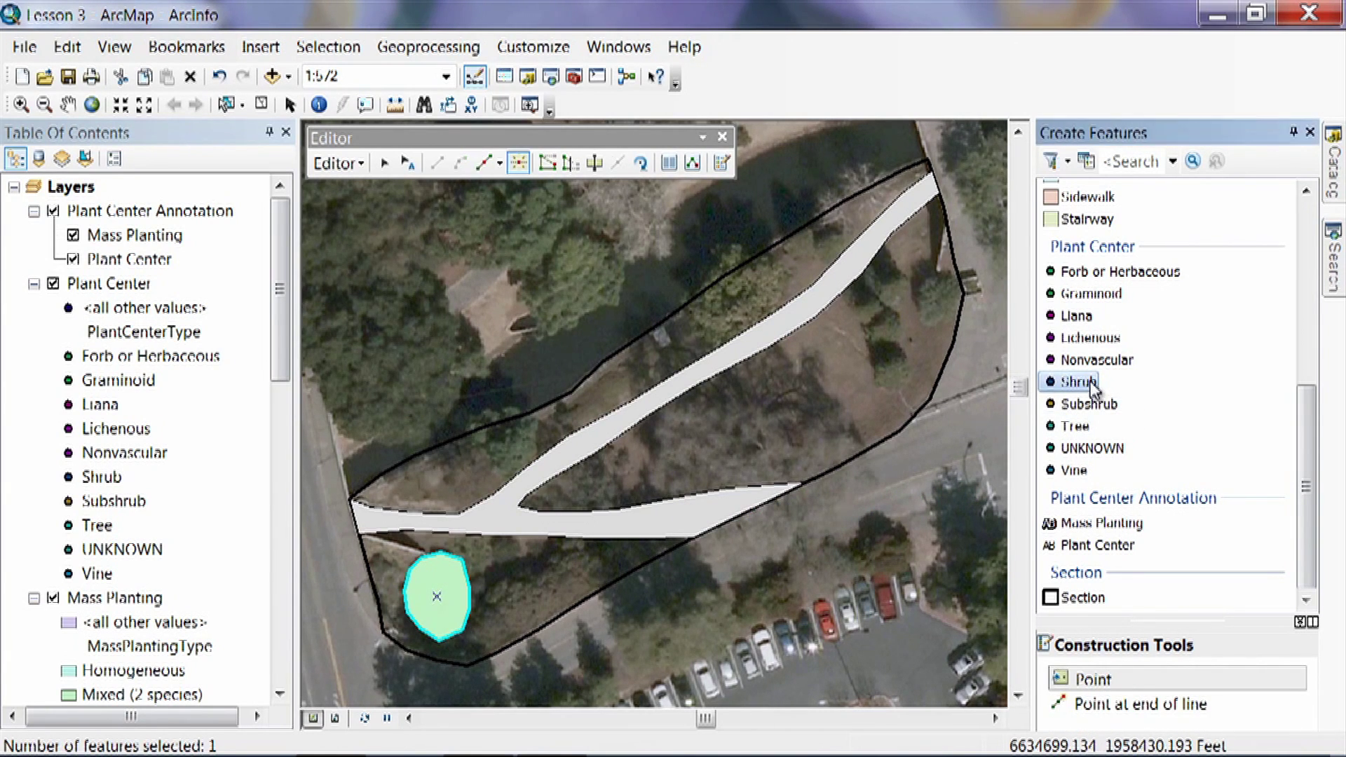
Place a Shrub point in the polygon with ID 1, Accession Number M10.2001 and Qualifier 10
{"action": "left_click", "coordinate": [433, 578]}
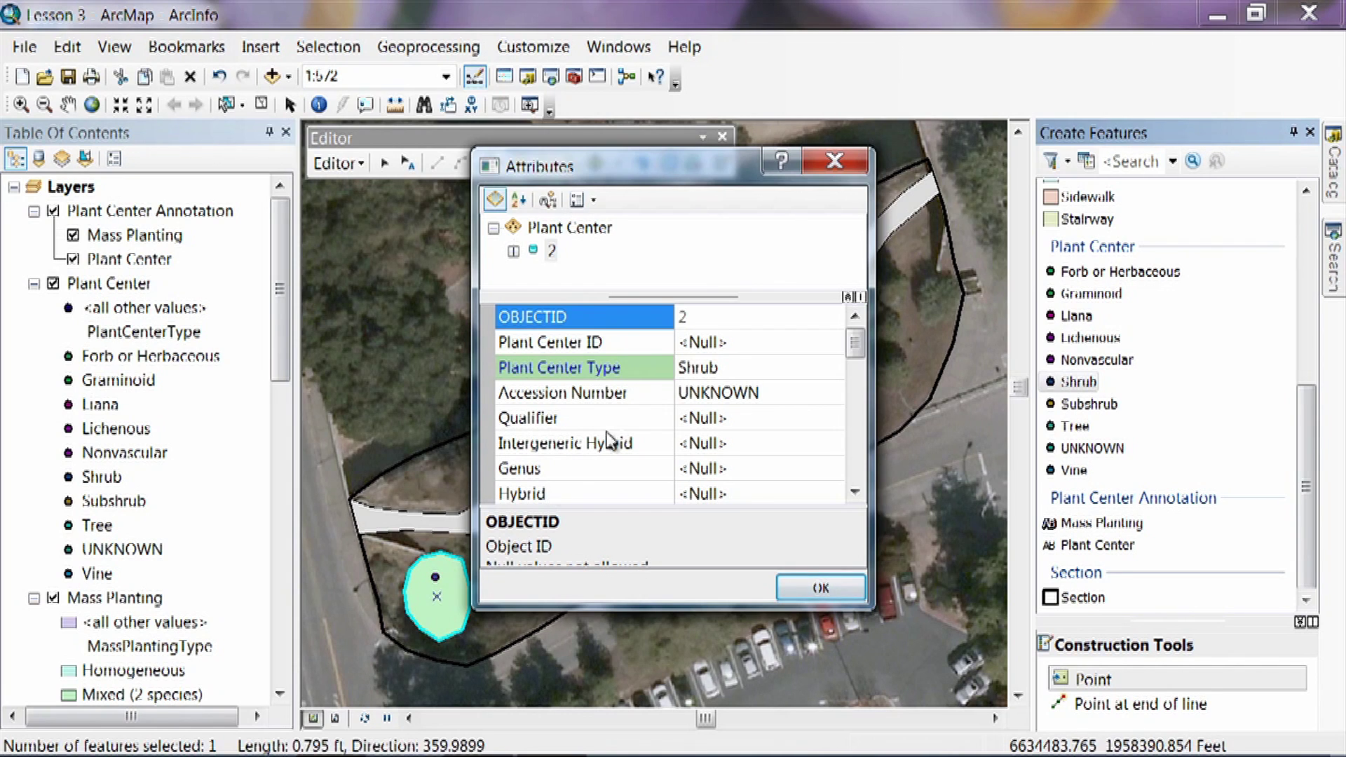
{"action": "left_click", "coordinate": [715, 344]}
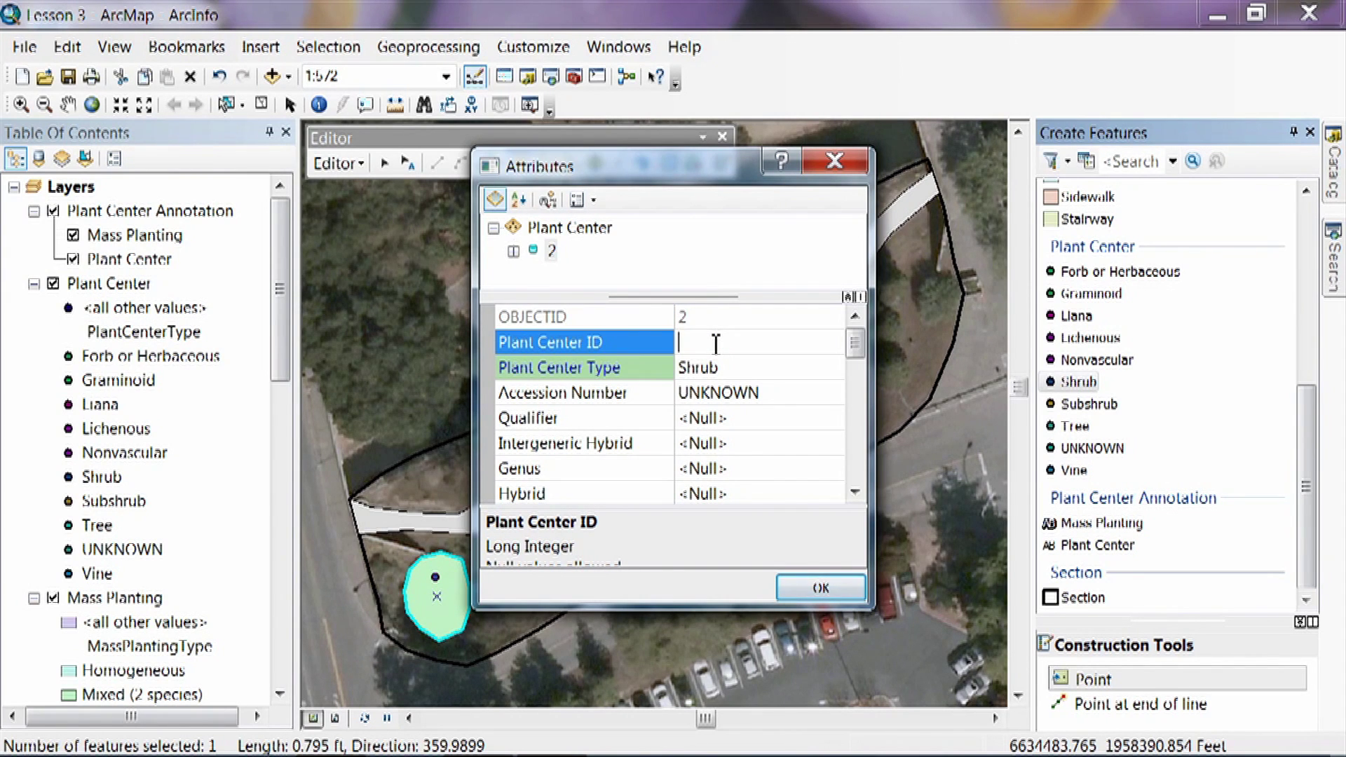
{"action": "type", "text": "1"}
{"action": "left_click", "coordinate": [729, 396]}
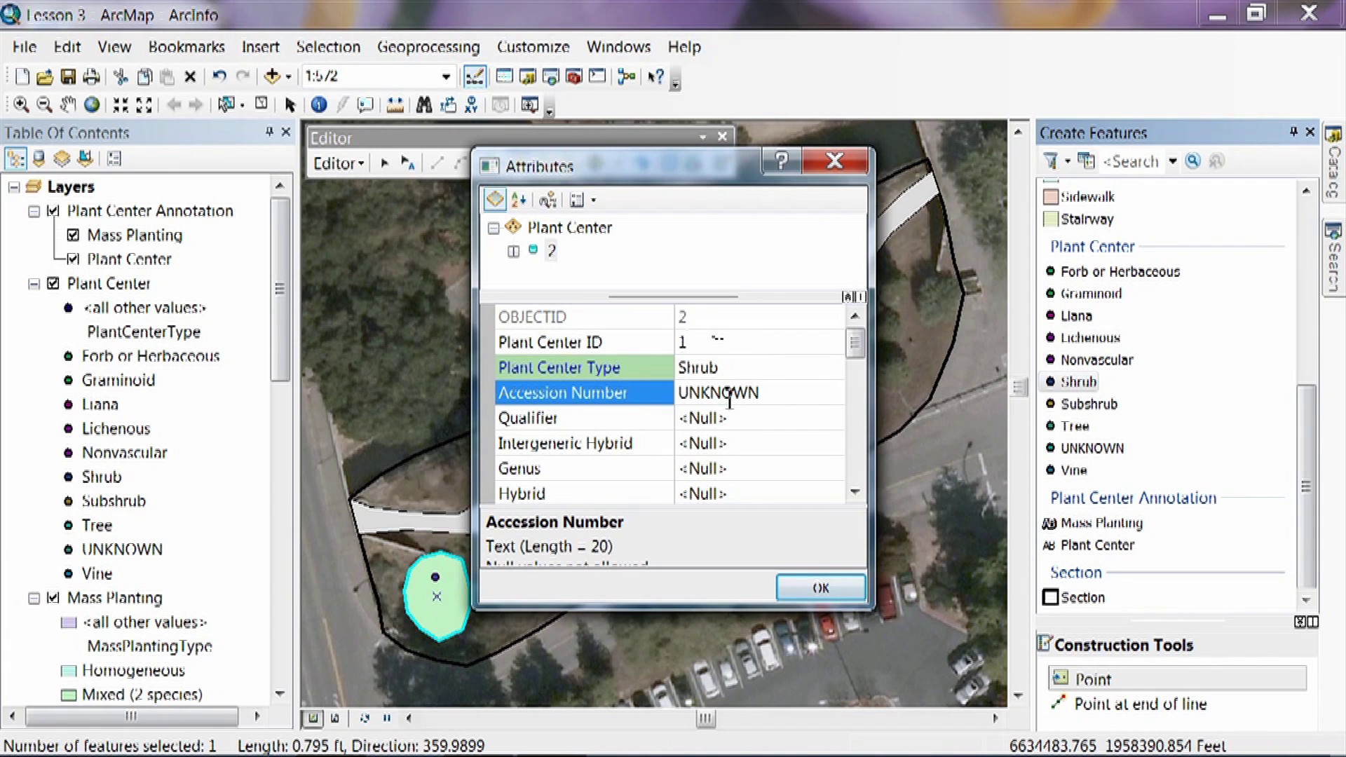
{"action": "left_click_drag", "start_coordinate": [777, 398], "coordinate": [675, 405]}
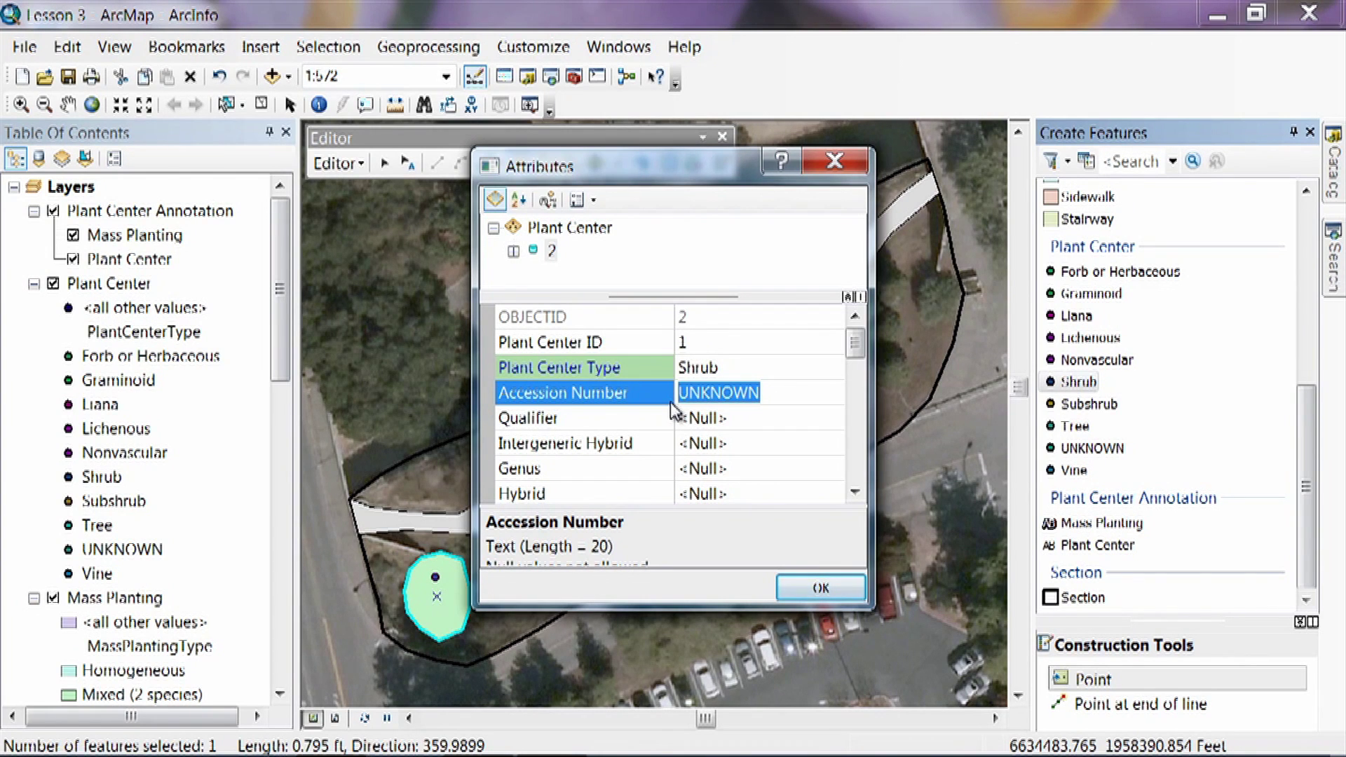
{"action": "type", "text": "M"}
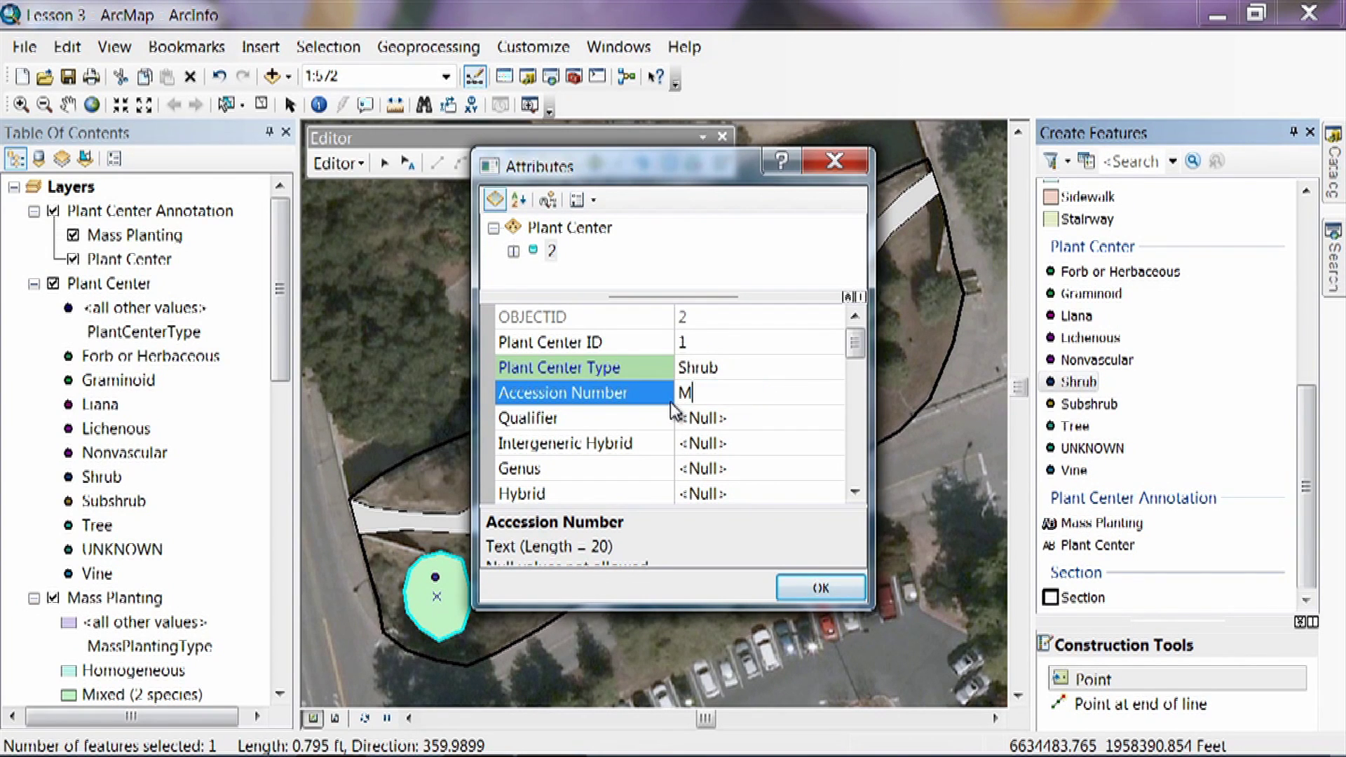
{"action": "type", "text": "10.2001"}
{"action": "left_click", "coordinate": [714, 421]}
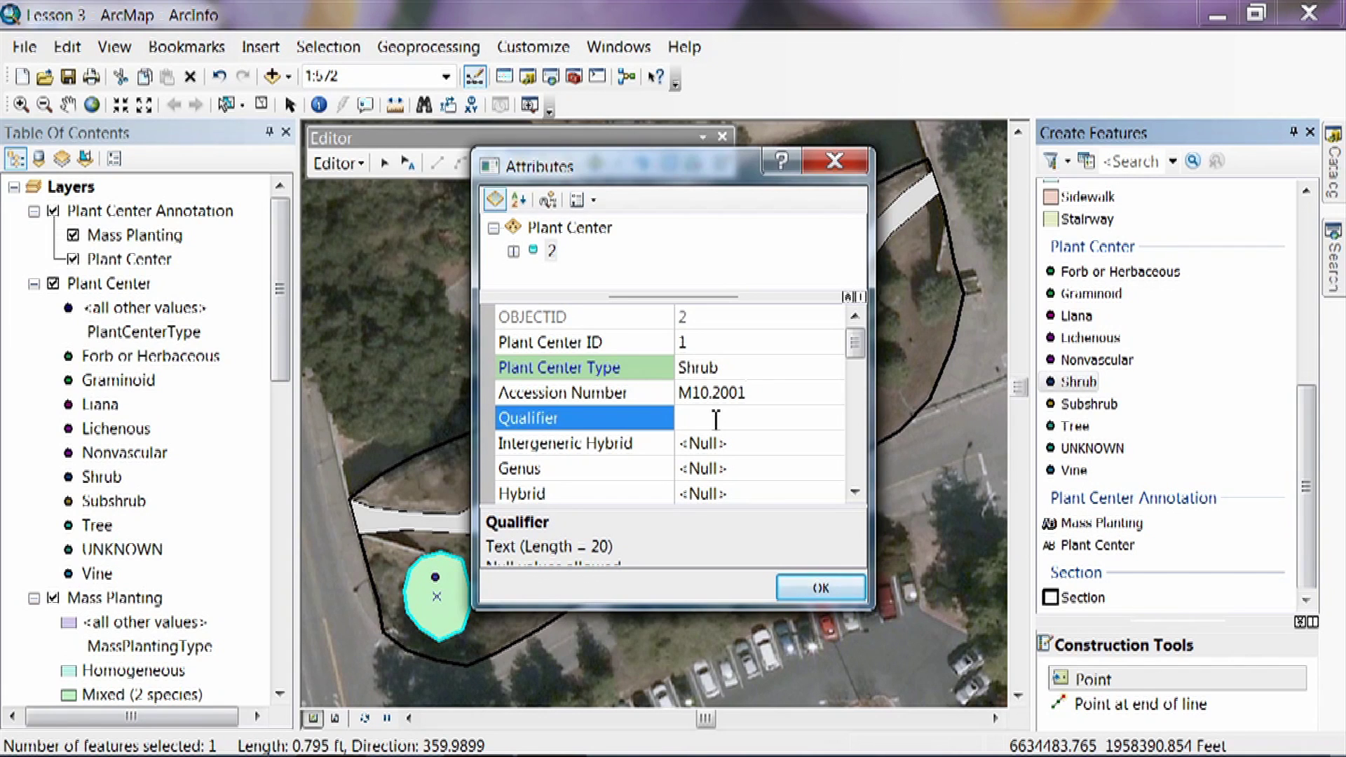
{"action": "type", "text": "10"}
Enter Genus Arctostaphylos and Species hookeri for the shrub point
{"action": "left_click", "coordinate": [855, 492]}
{"action": "left_click", "coordinate": [854, 492]}
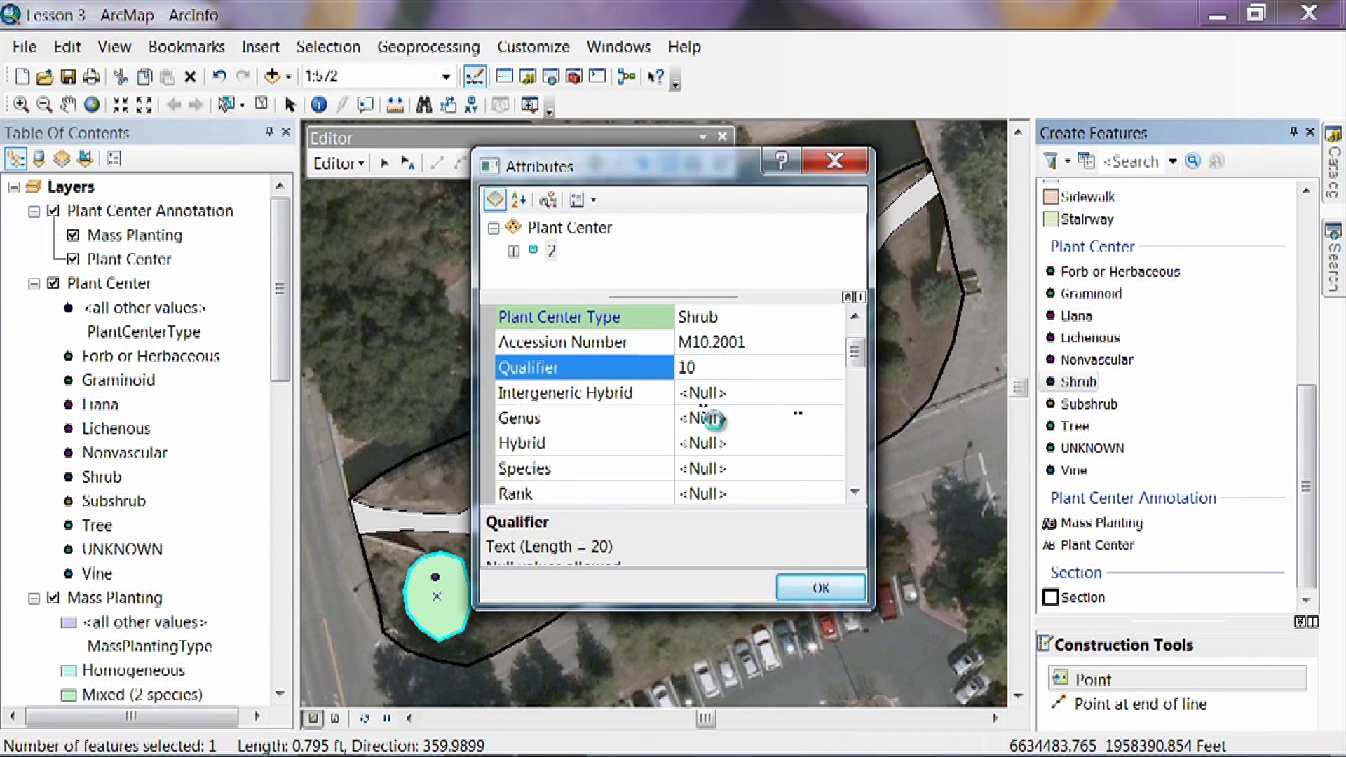
{"action": "left_click", "coordinate": [715, 420]}
{"action": "type", "text": "A"}
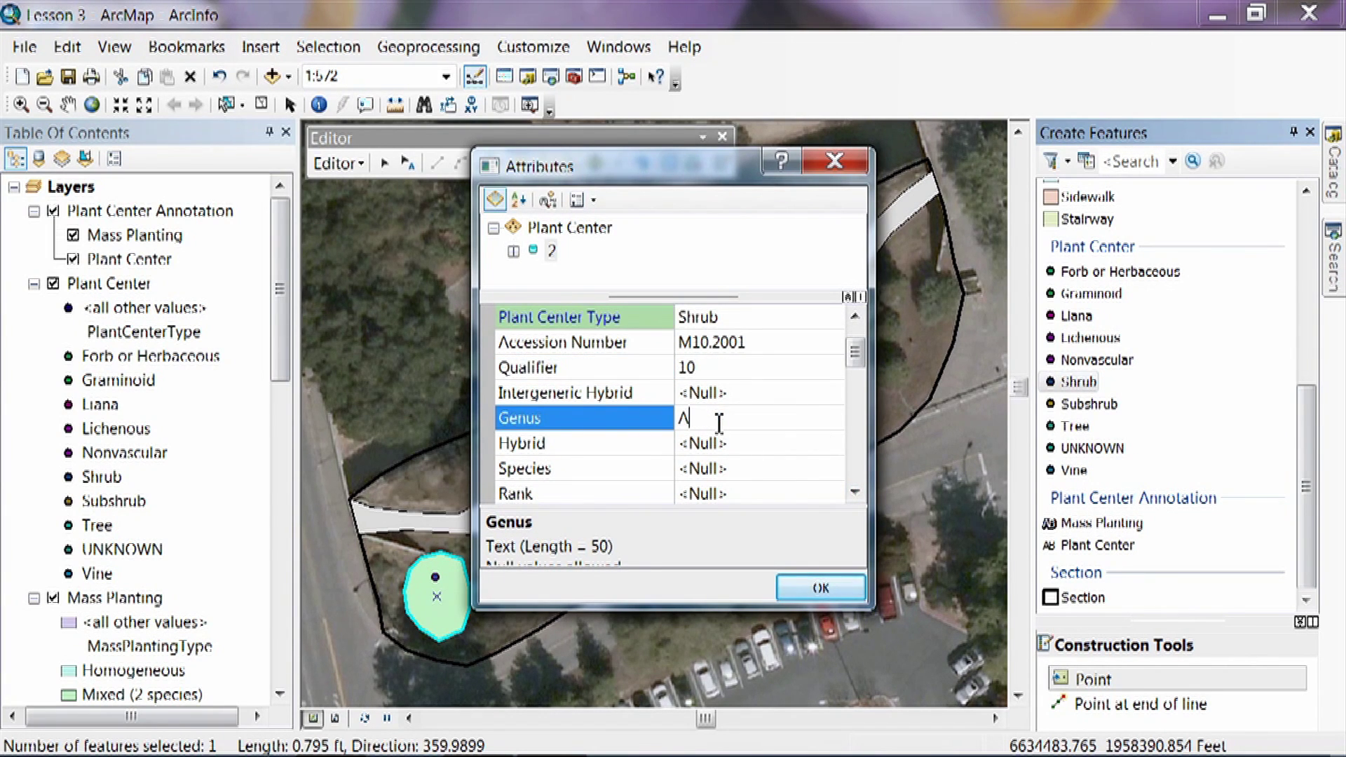
{"action": "type", "text": "rcto"}
{"action": "type", "text": "staphylos"}
{"action": "left_click", "coordinate": [733, 469]}
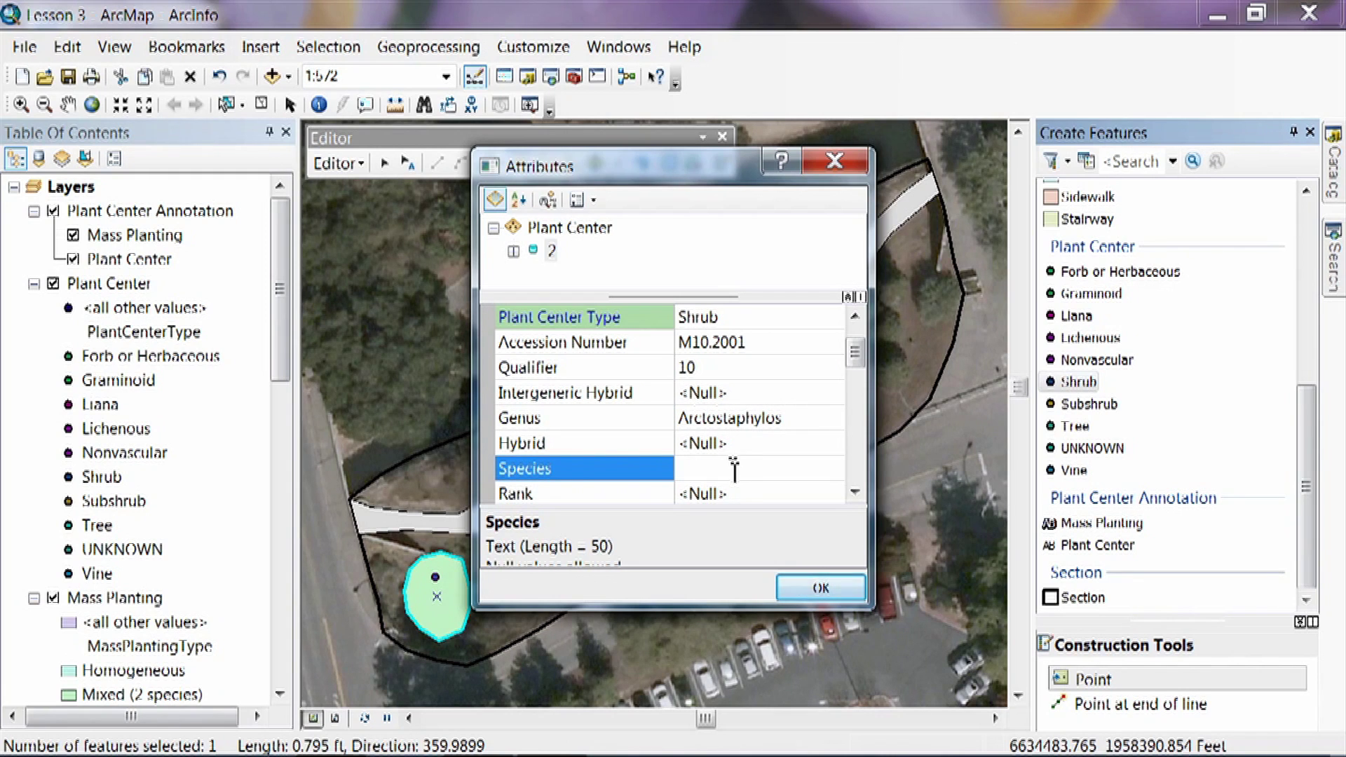
{"action": "type", "text": "hookeri"}
Scroll down the attribute grid to the remaining fields, including Plant Size Units in inches
{"action": "left_click", "coordinate": [855, 493]}
{"action": "left_click", "coordinate": [855, 494]}
{"action": "left_click", "coordinate": [855, 497]}
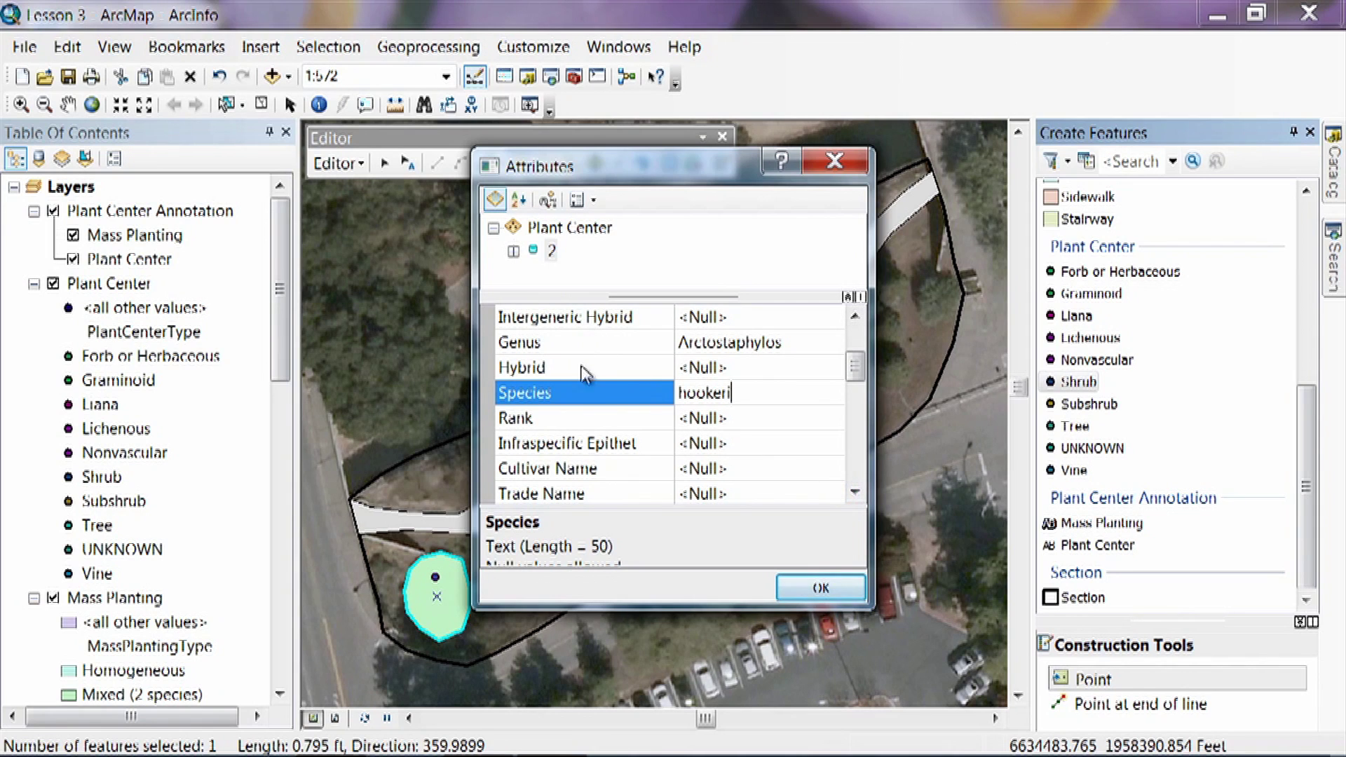
{"action": "left_click", "coordinate": [854, 493]}
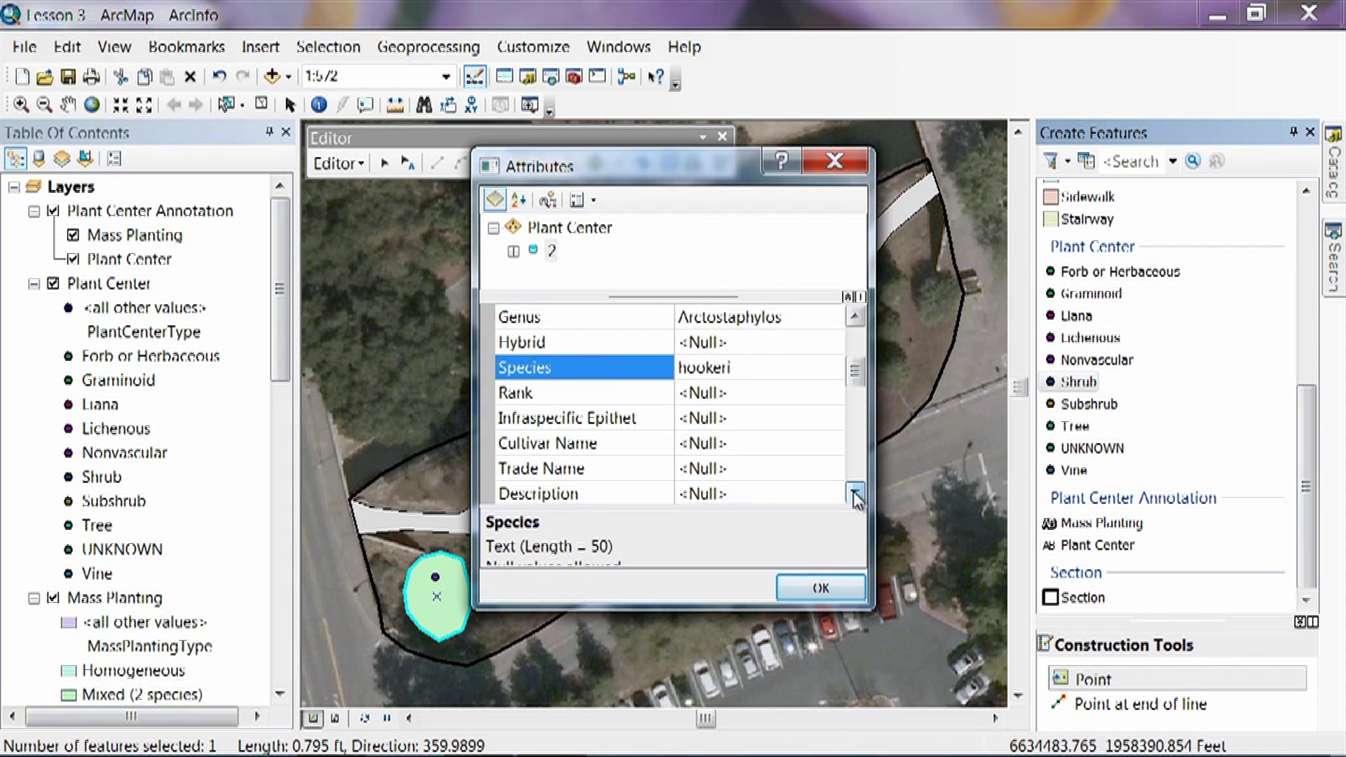
{"action": "left_click", "coordinate": [854, 494]}
{"action": "left_click", "coordinate": [855, 494]}
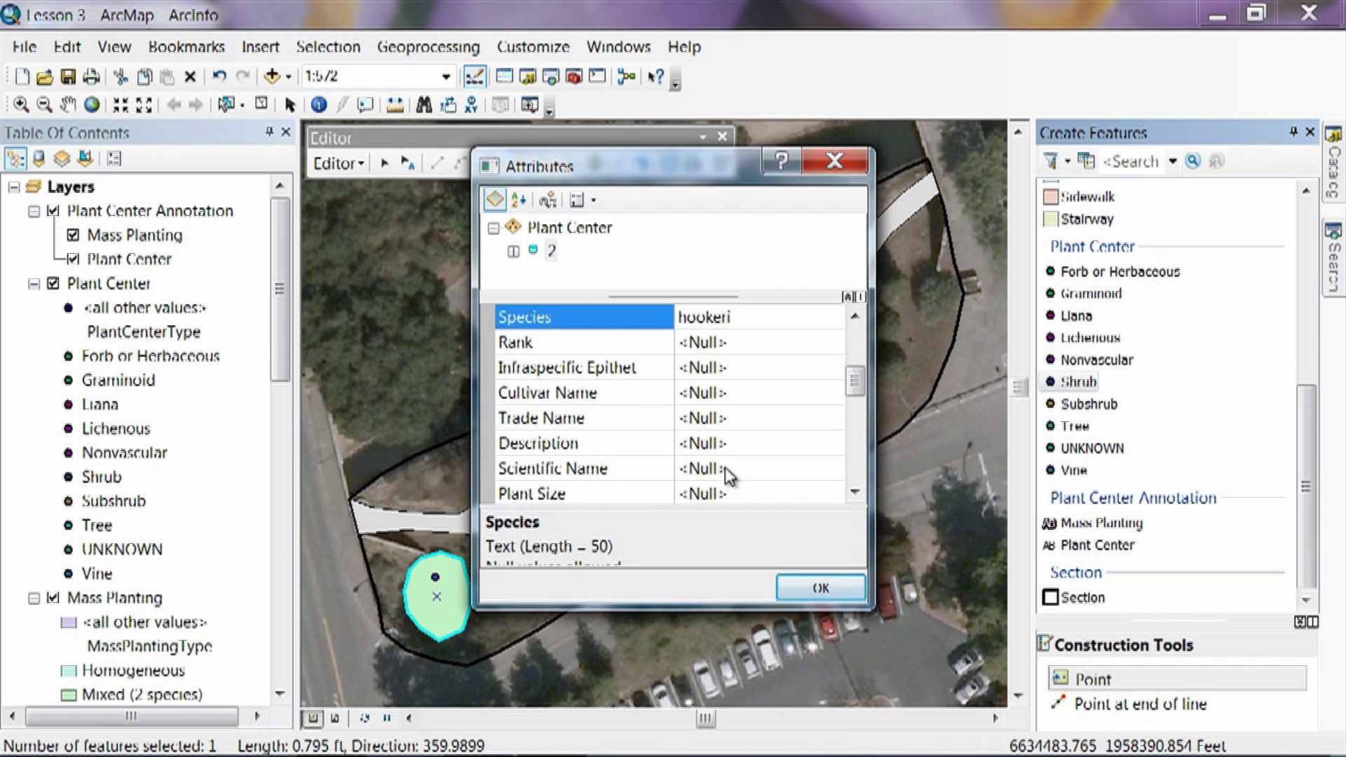
{"action": "left_click_drag", "start_coordinate": [861, 386], "coordinate": [856, 418]}
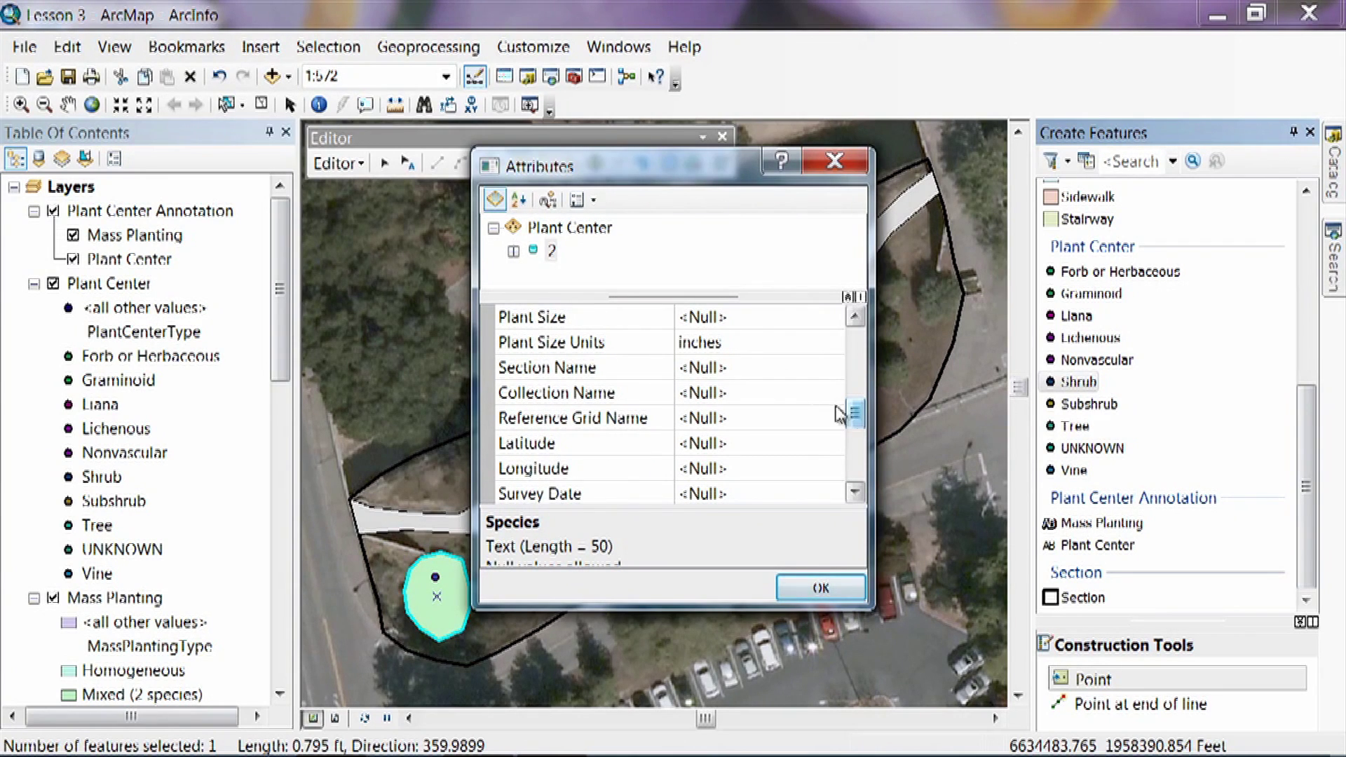
{"action": "left_click", "coordinate": [712, 371]}
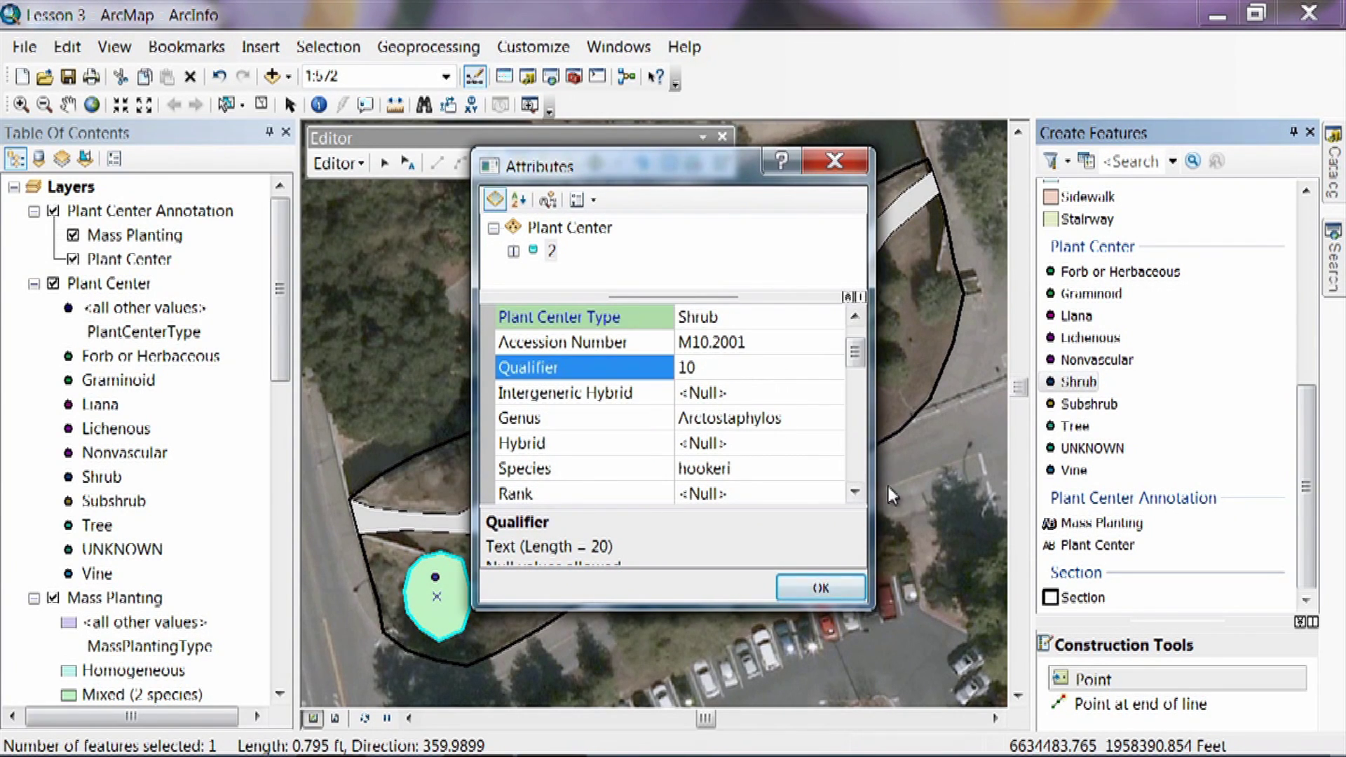
{"action": "left_click", "coordinate": [855, 493]}
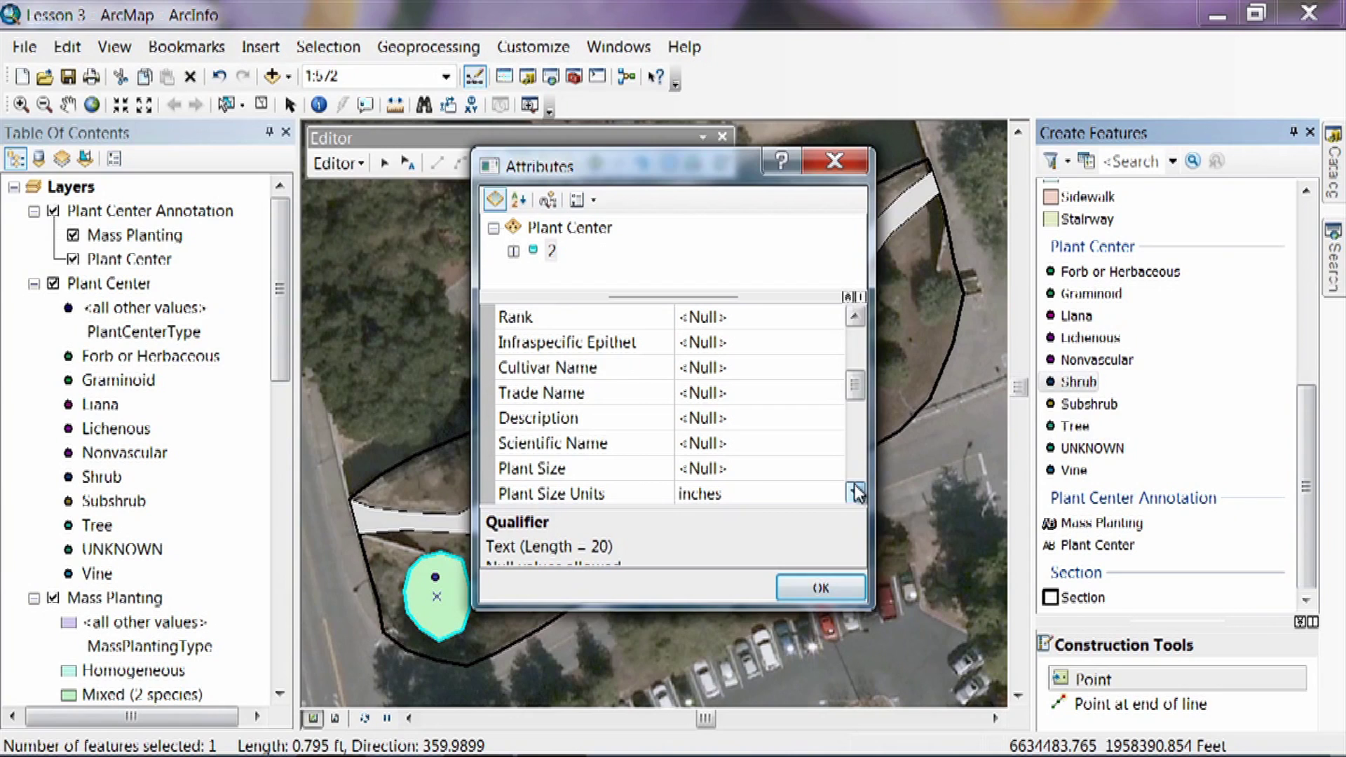
Enter 'Arctostaphylos hookeri' as the point's Scientific Name
{"action": "left_click", "coordinate": [710, 443]}
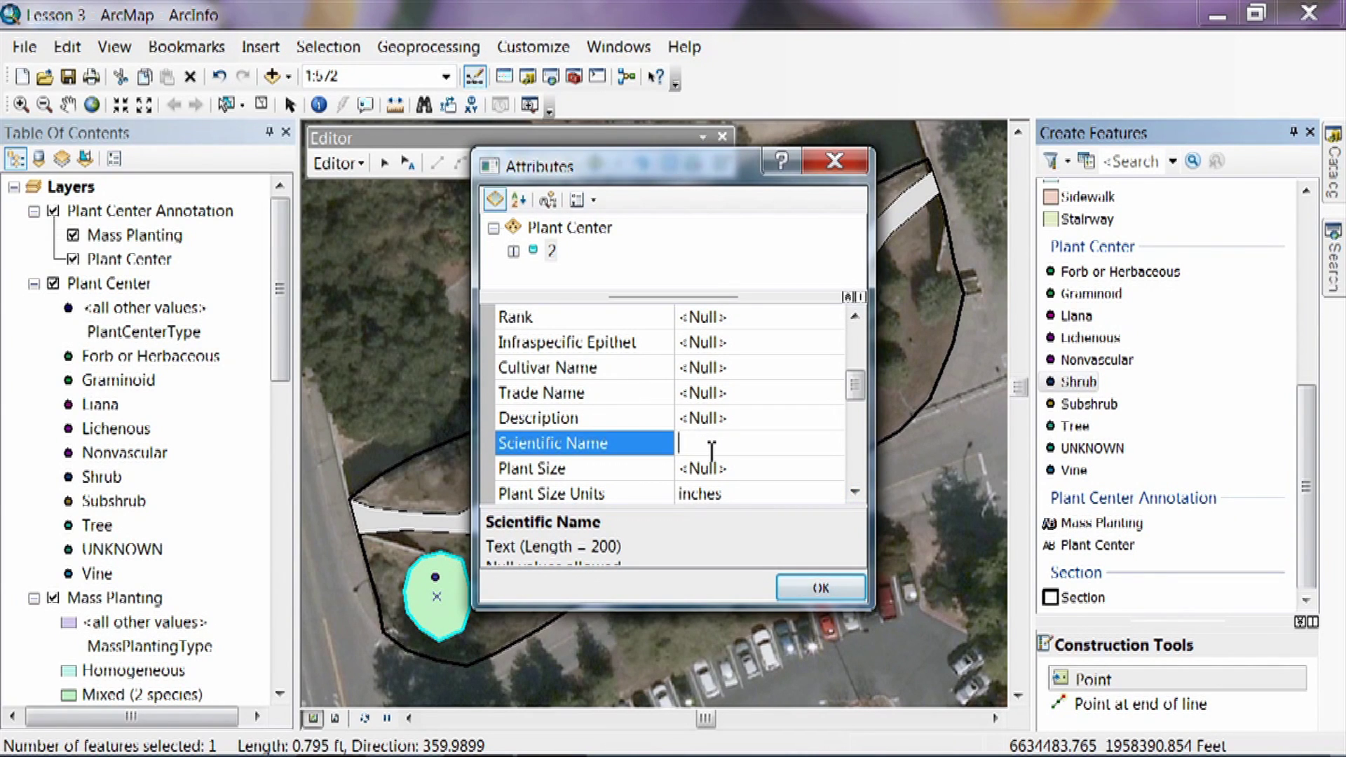
{"action": "type", "text": "Arctostaphylos hookeri"}
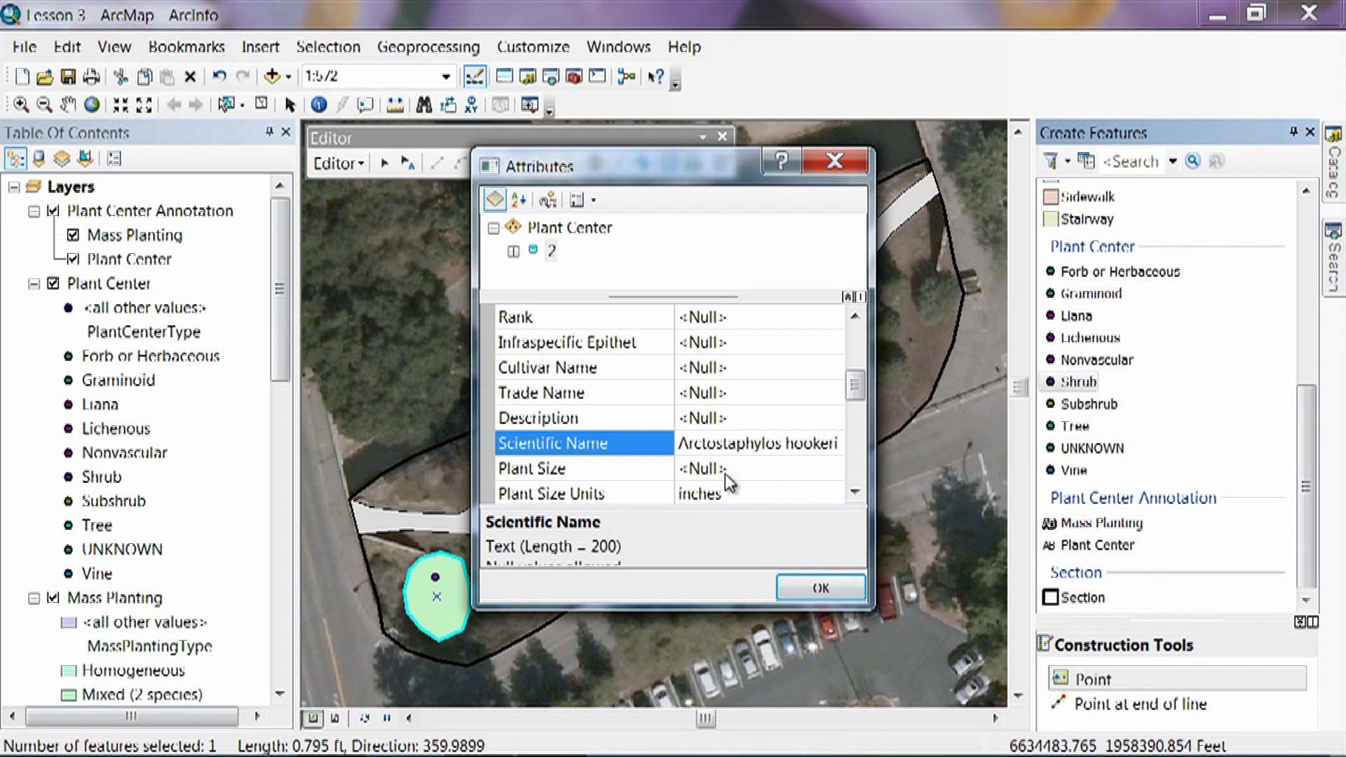
{"action": "left_click", "coordinate": [855, 493]}
{"action": "left_click", "coordinate": [854, 493]}
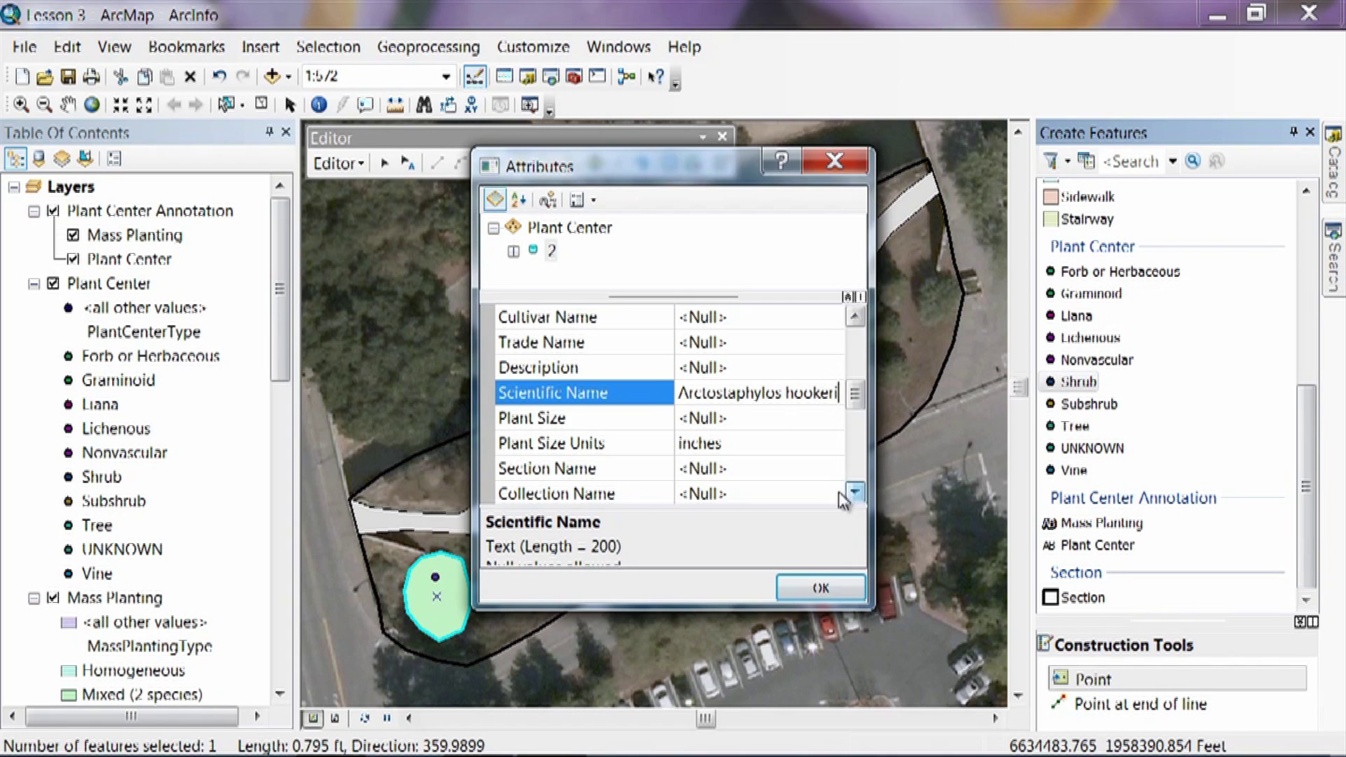
Set Plant Size to 0 and keep inches as the size unit
{"action": "left_click", "coordinate": [718, 419]}
{"action": "type", "text": "0"}
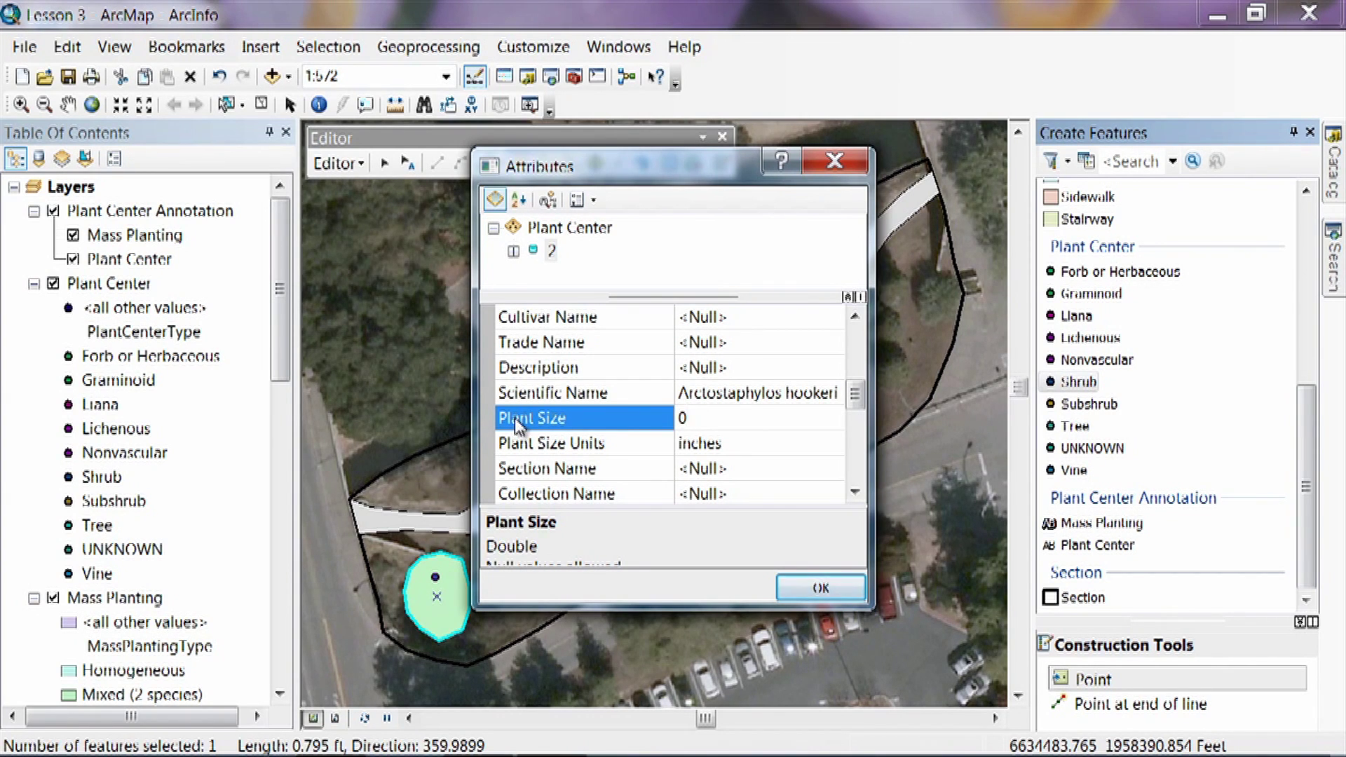
{"action": "left_click", "coordinate": [854, 494]}
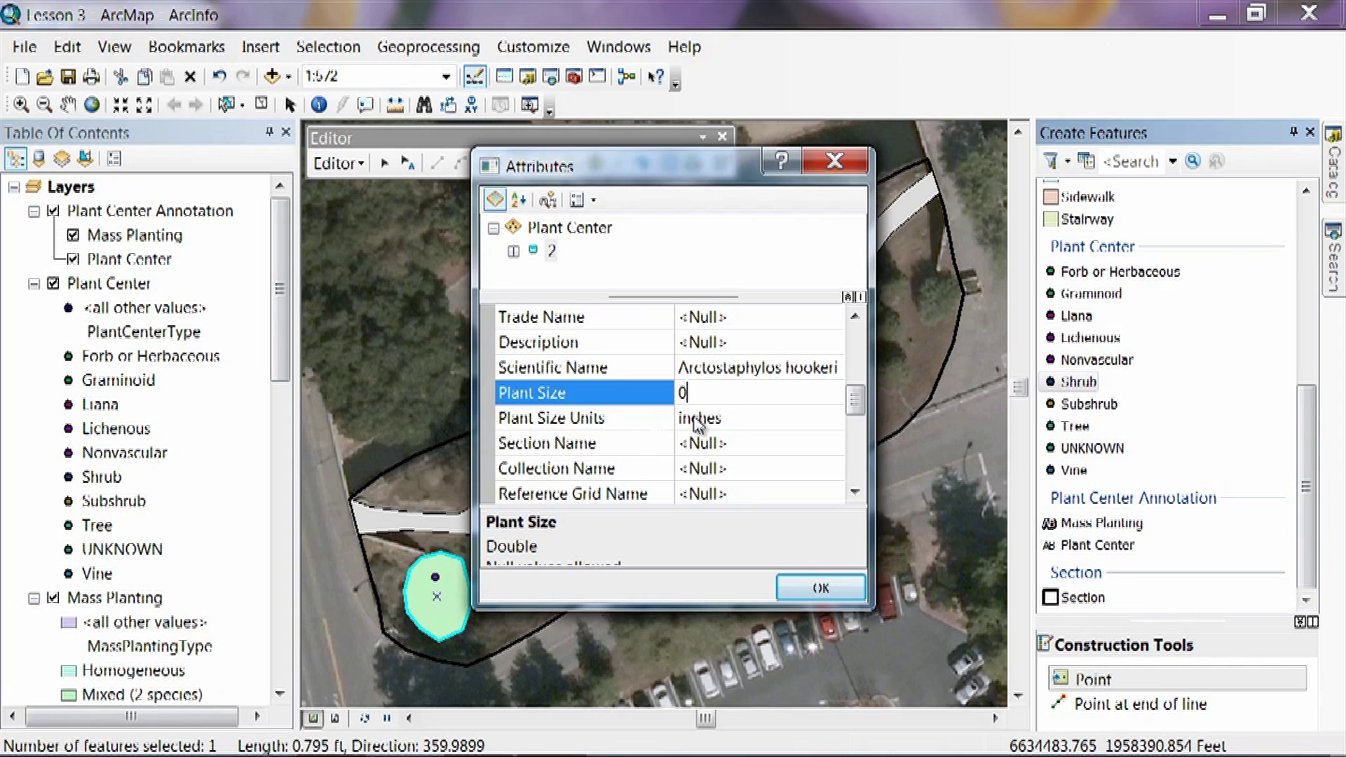
{"action": "left_click", "coordinate": [756, 421]}
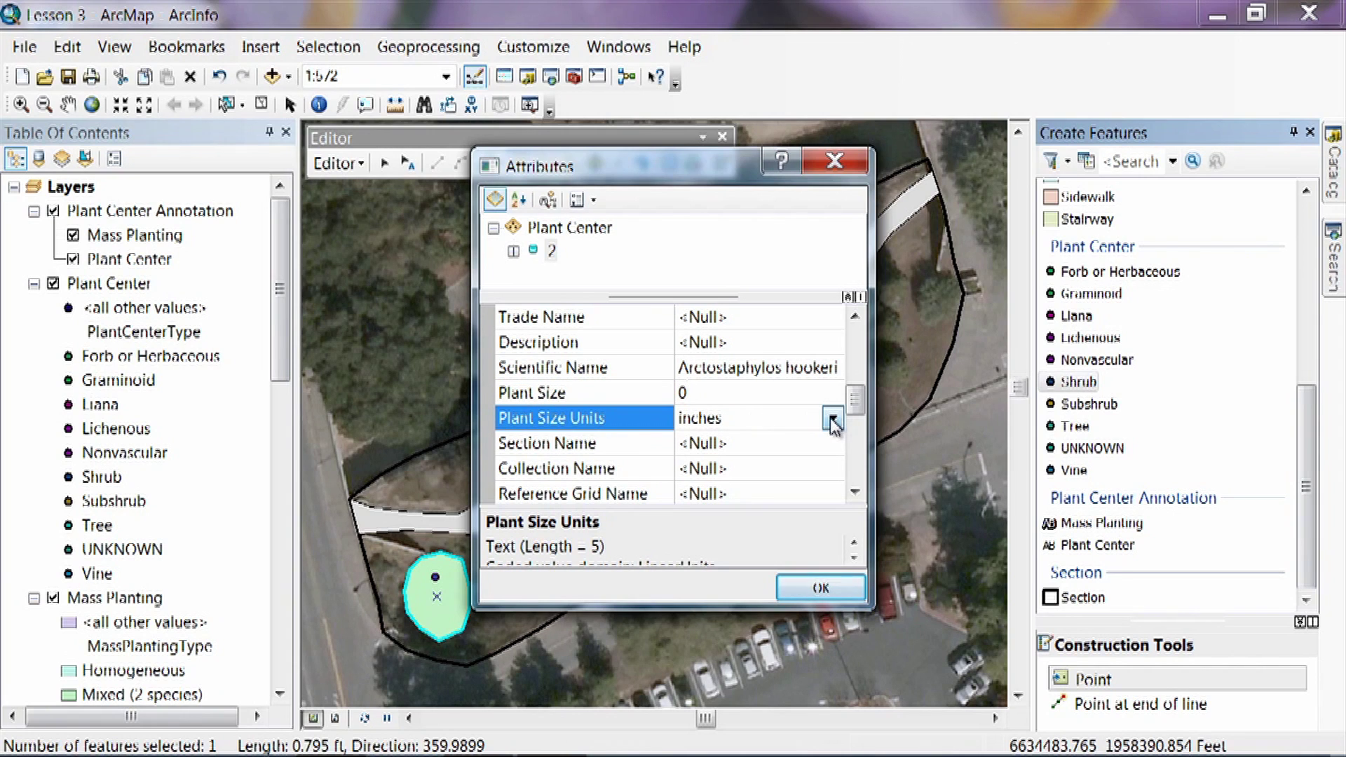
{"action": "left_click", "coordinate": [832, 419]}
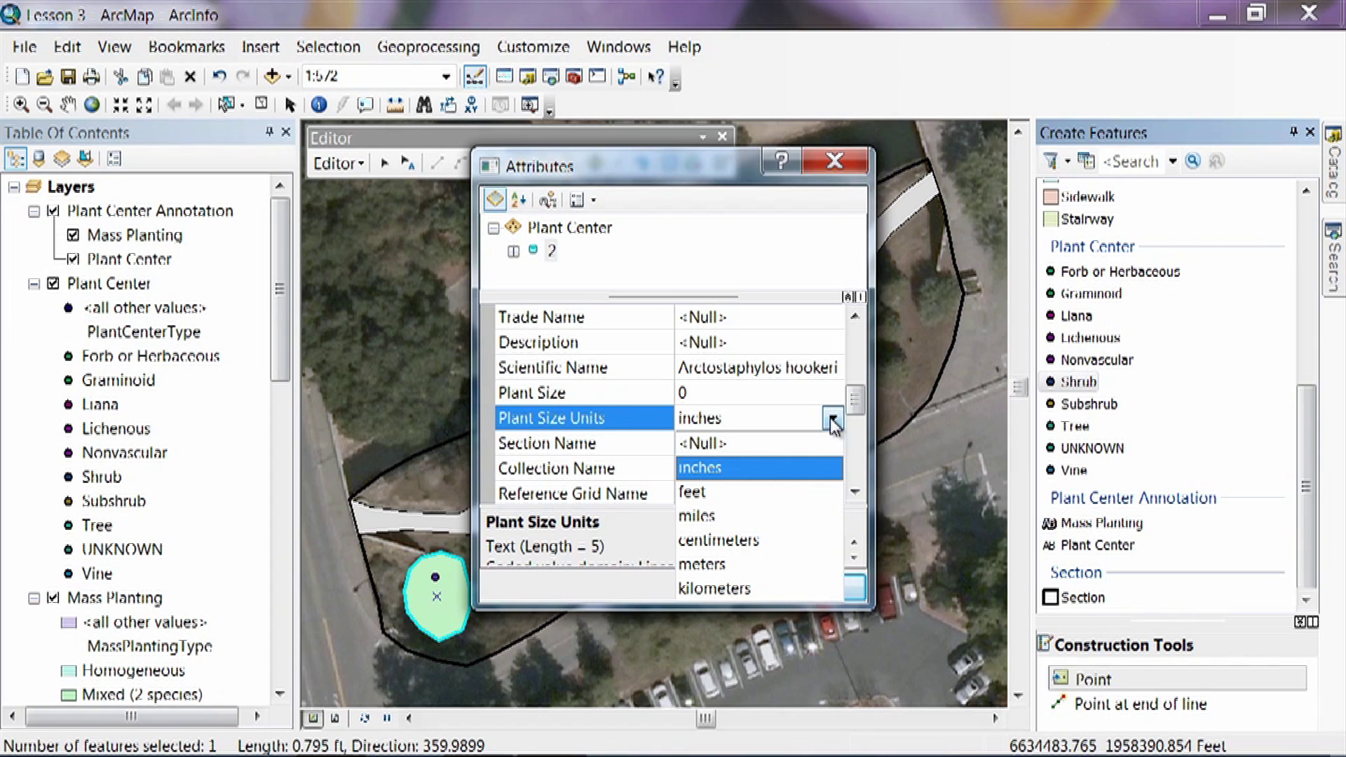
{"action": "left_click", "coordinate": [830, 418]}
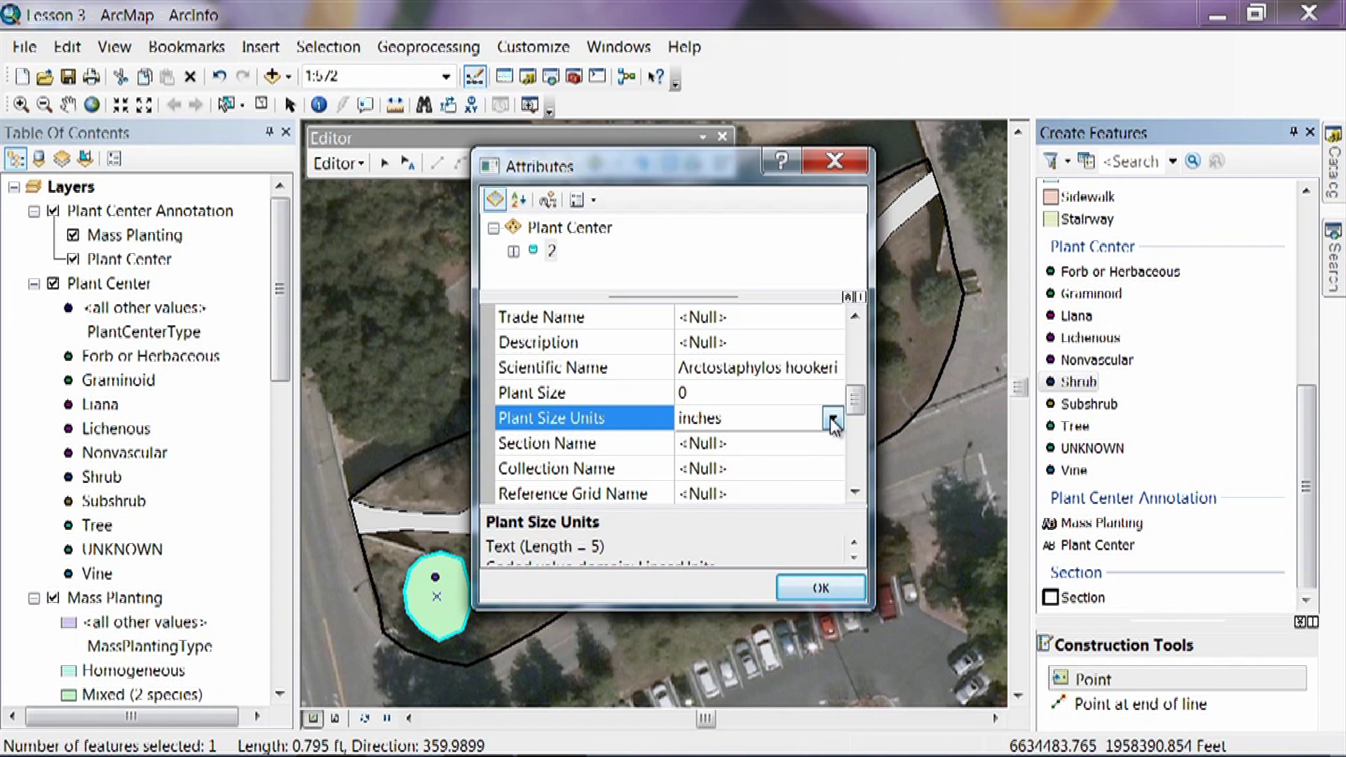
Set Section Name to South Ericaceae and Collection Name to Ericaceae
{"action": "left_click", "coordinate": [723, 444]}
{"action": "left_click", "coordinate": [722, 442]}
{"action": "left_click", "coordinate": [722, 443]}
{"action": "left_click", "coordinate": [722, 541]}
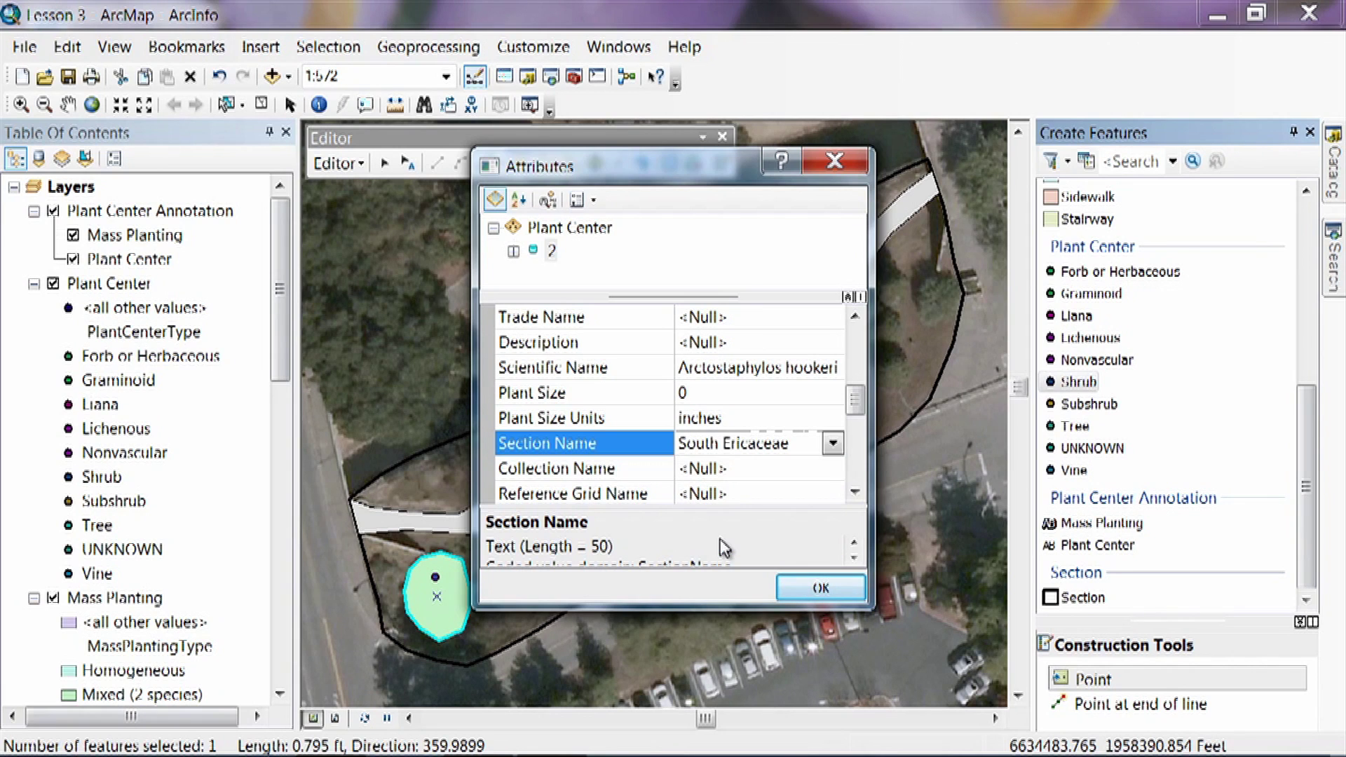
{"action": "left_click", "coordinate": [726, 468]}
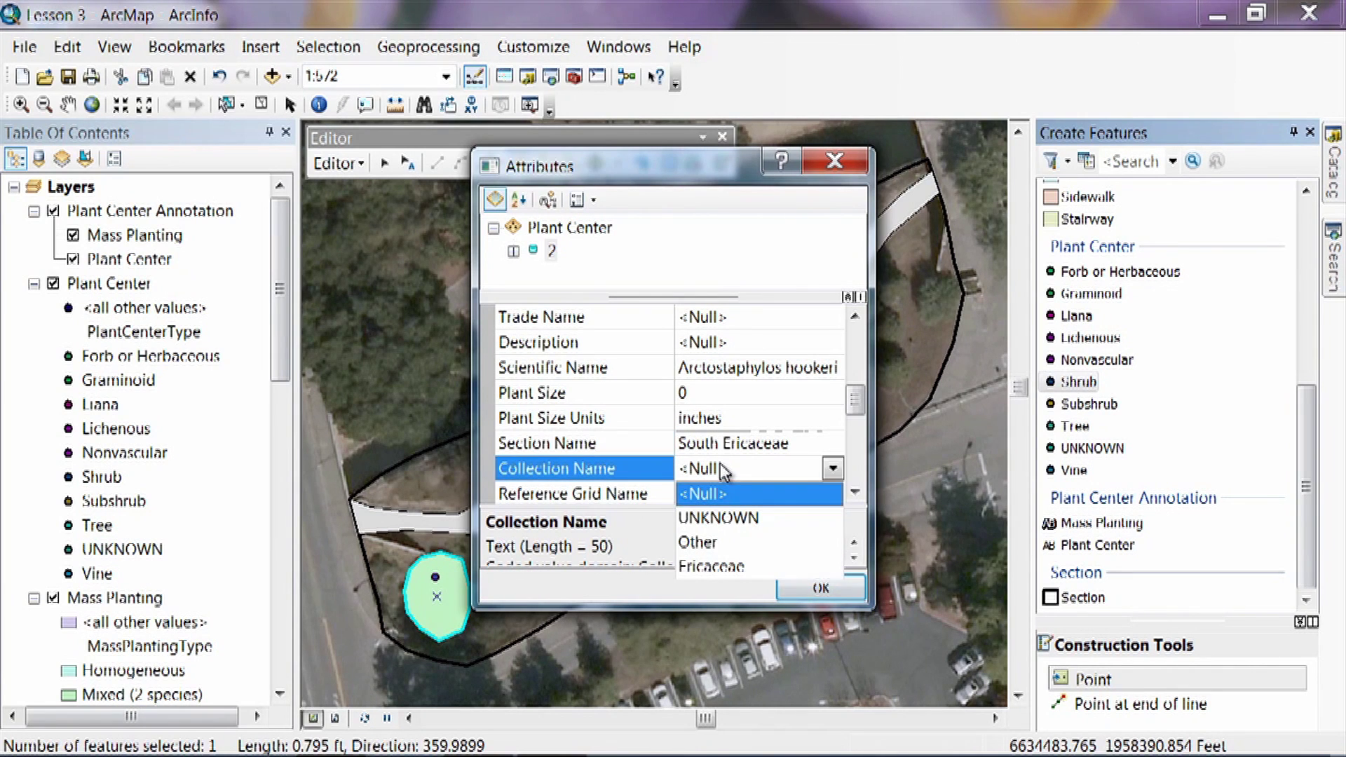
{"action": "left_click", "coordinate": [722, 567]}
{"action": "left_click", "coordinate": [855, 494]}
{"action": "left_click", "coordinate": [855, 493]}
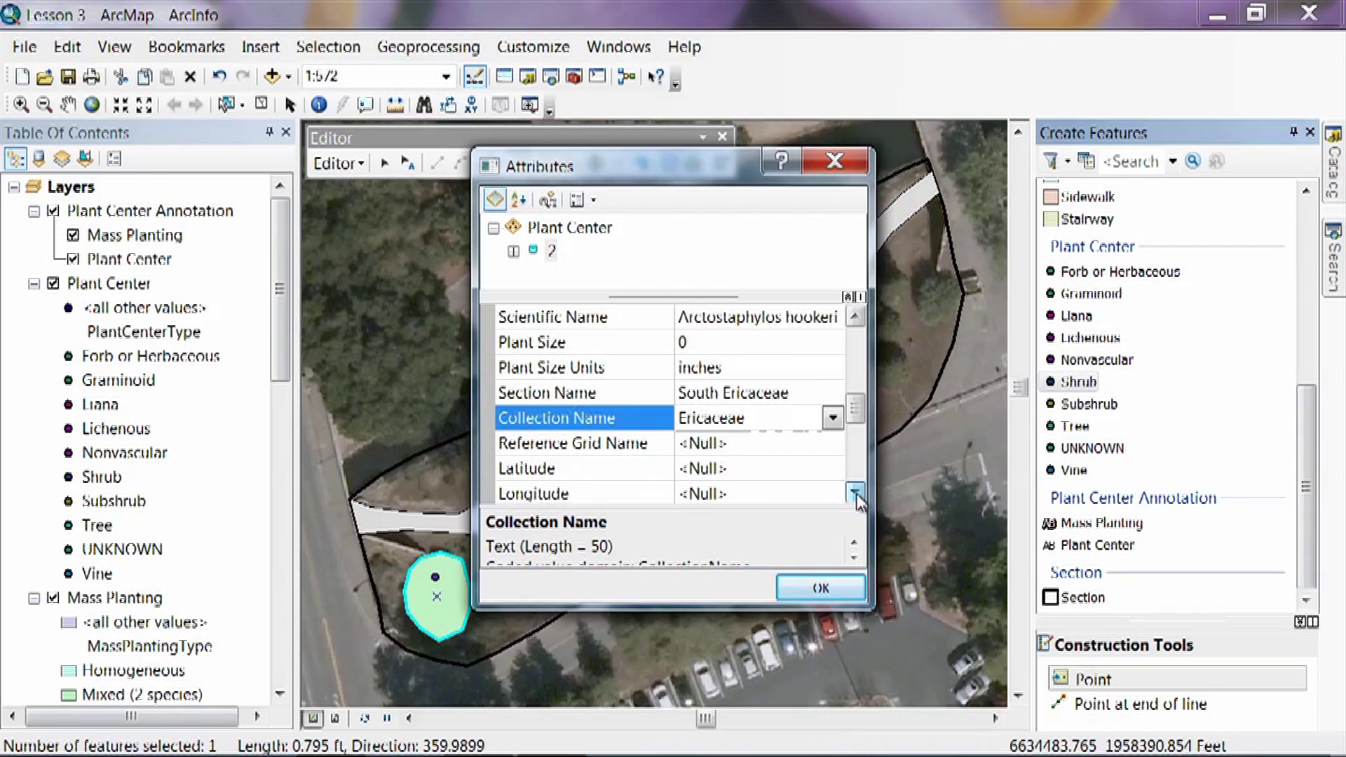
{"action": "left_click", "coordinate": [856, 494]}
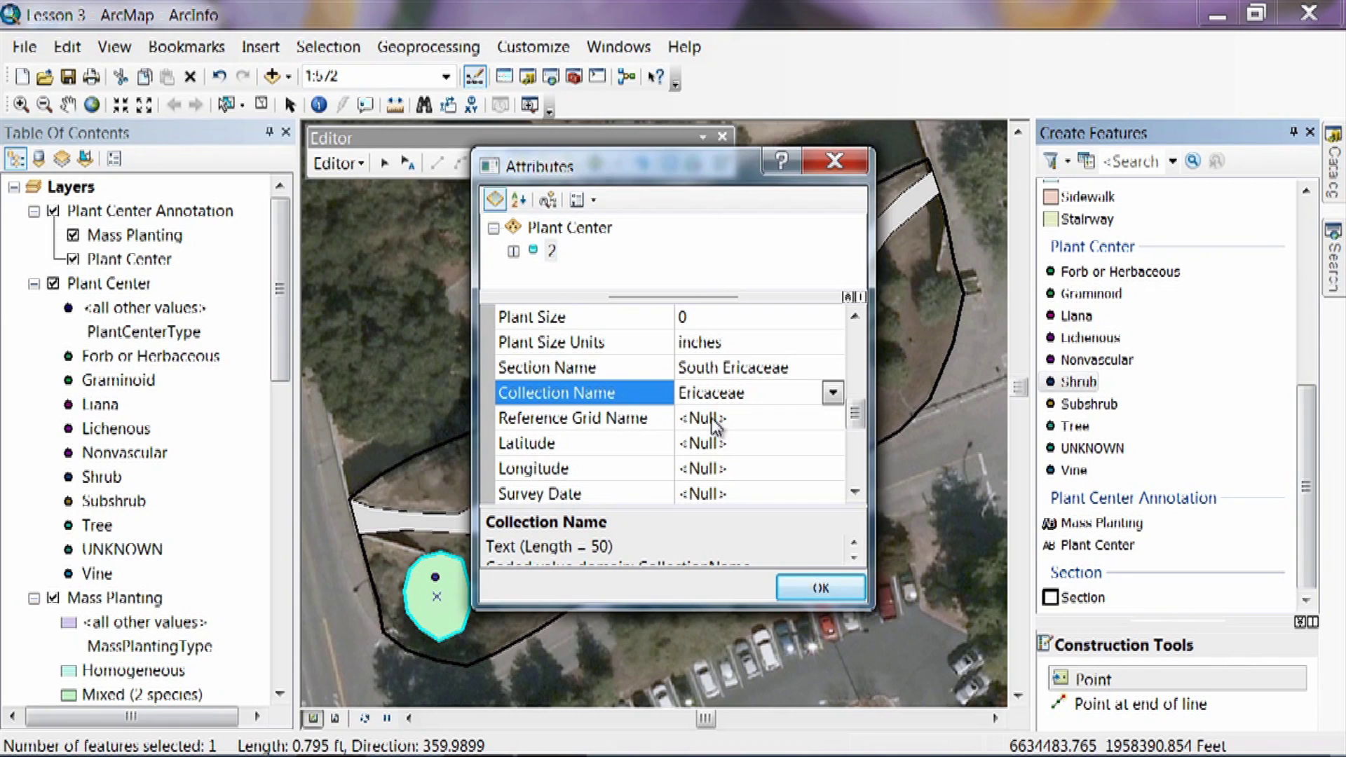
{"action": "left_click", "coordinate": [855, 493]}
{"action": "left_click", "coordinate": [856, 492]}
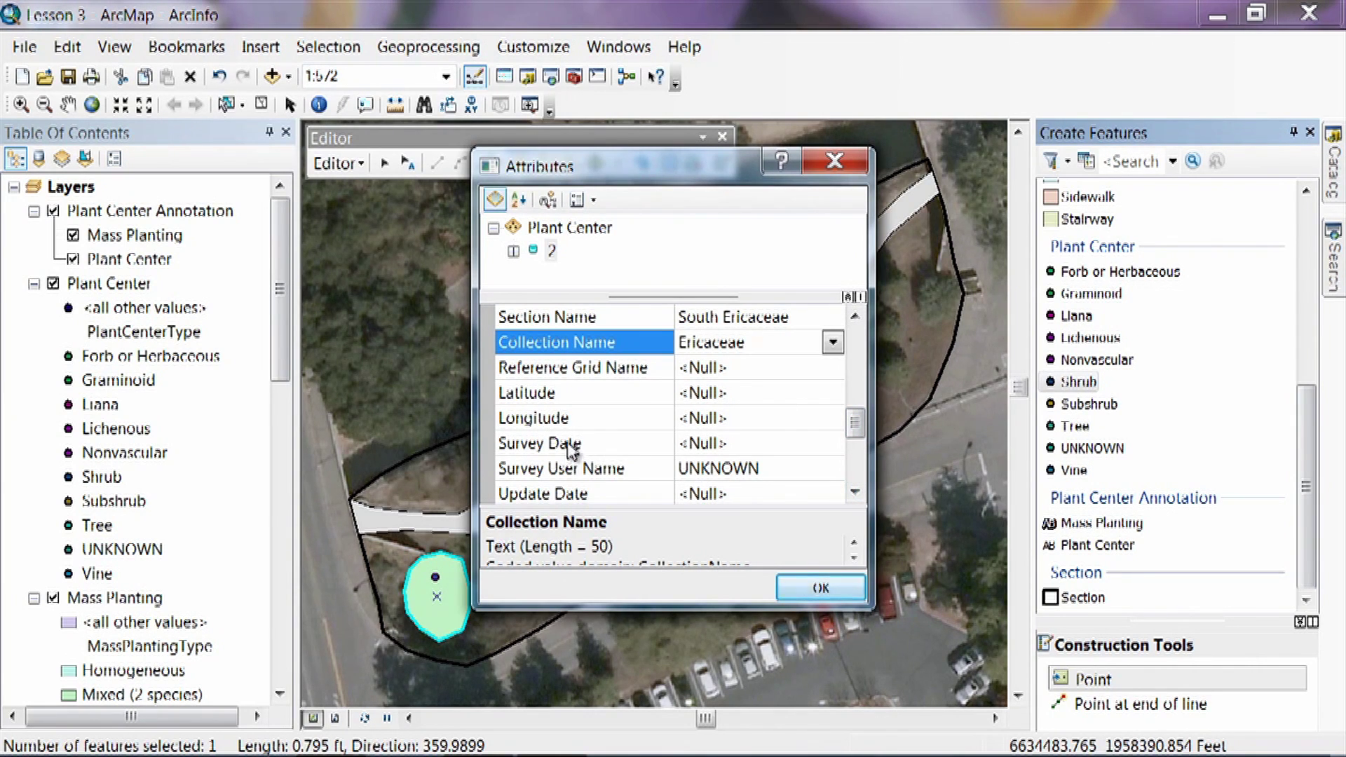
Record today's Survey Date (7/23/2010) and the surveyor's user name, and keep Status Alive
{"action": "left_click", "coordinate": [685, 443]}
{"action": "left_click", "coordinate": [832, 444]}
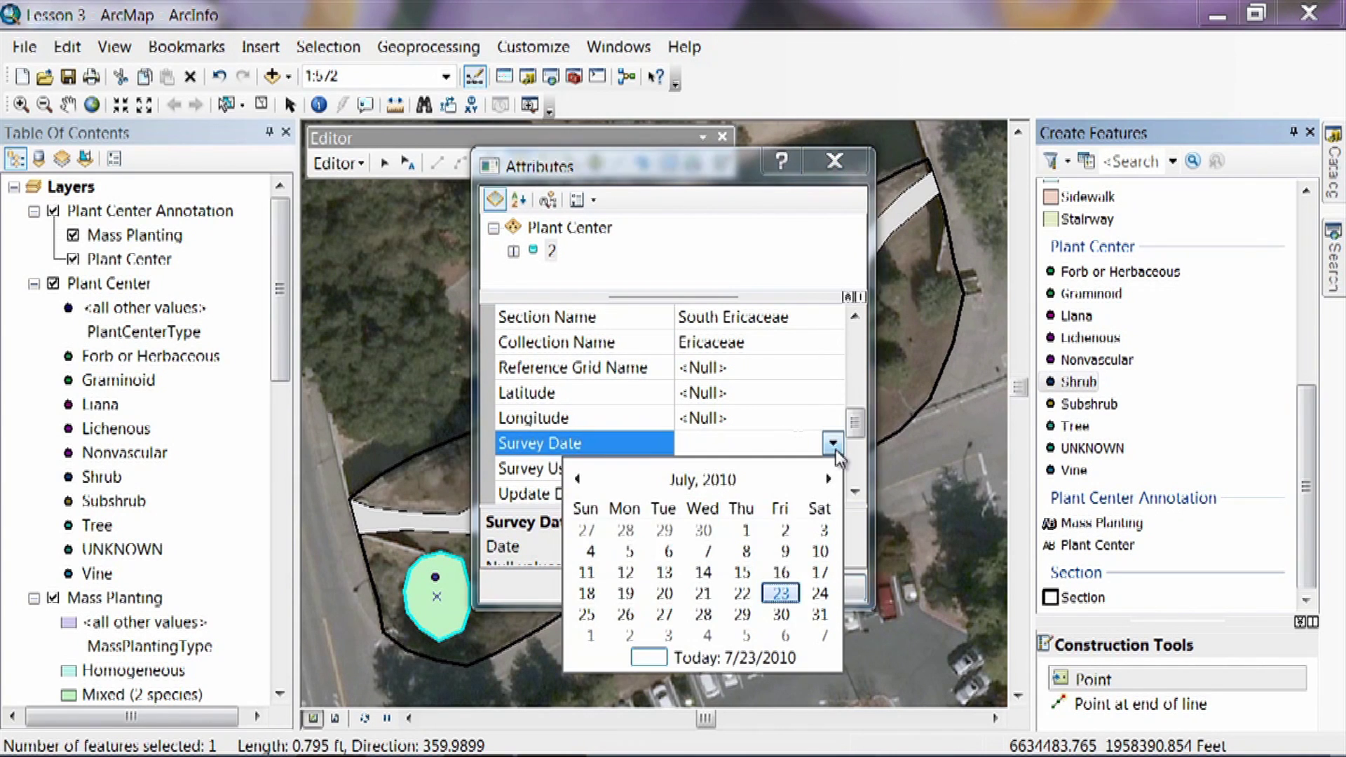
{"action": "left_click", "coordinate": [713, 660]}
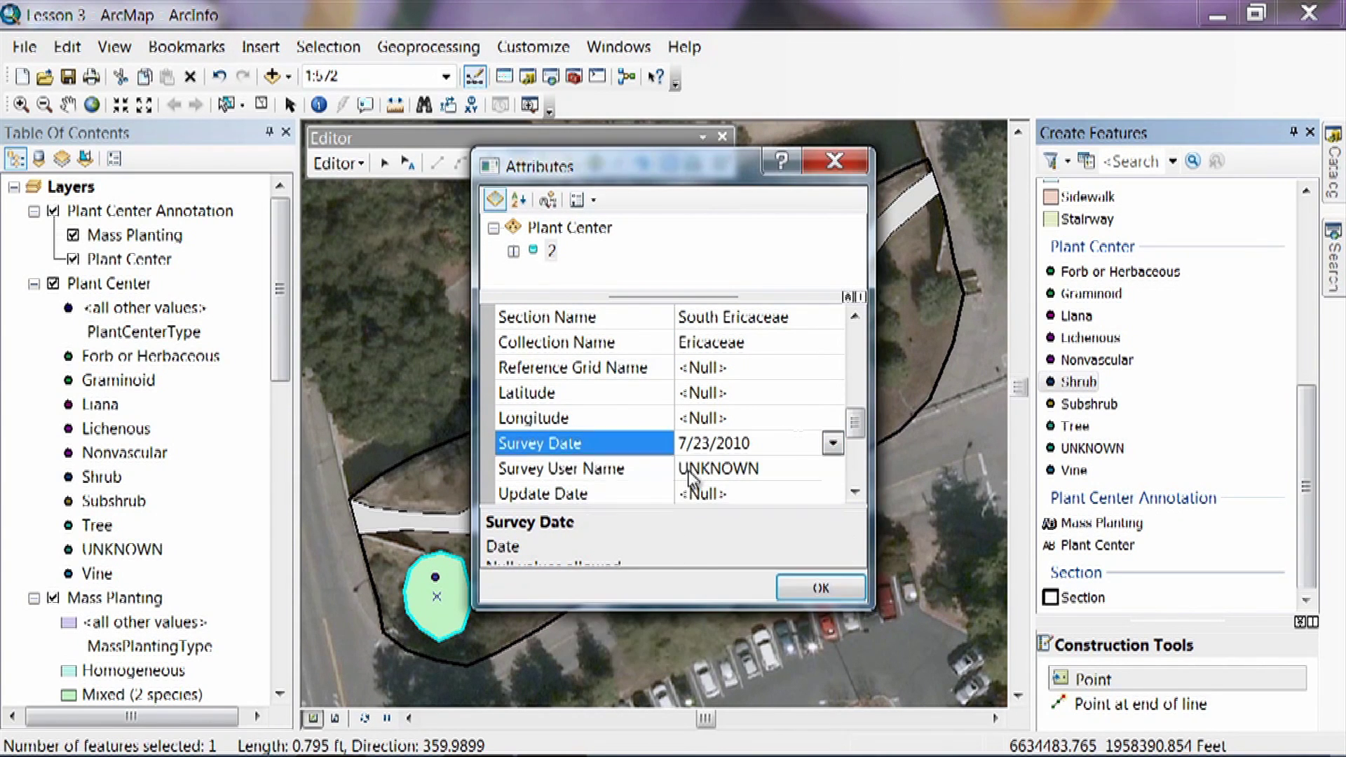
{"action": "left_click", "coordinate": [689, 469]}
{"action": "left_click", "coordinate": [692, 543]}
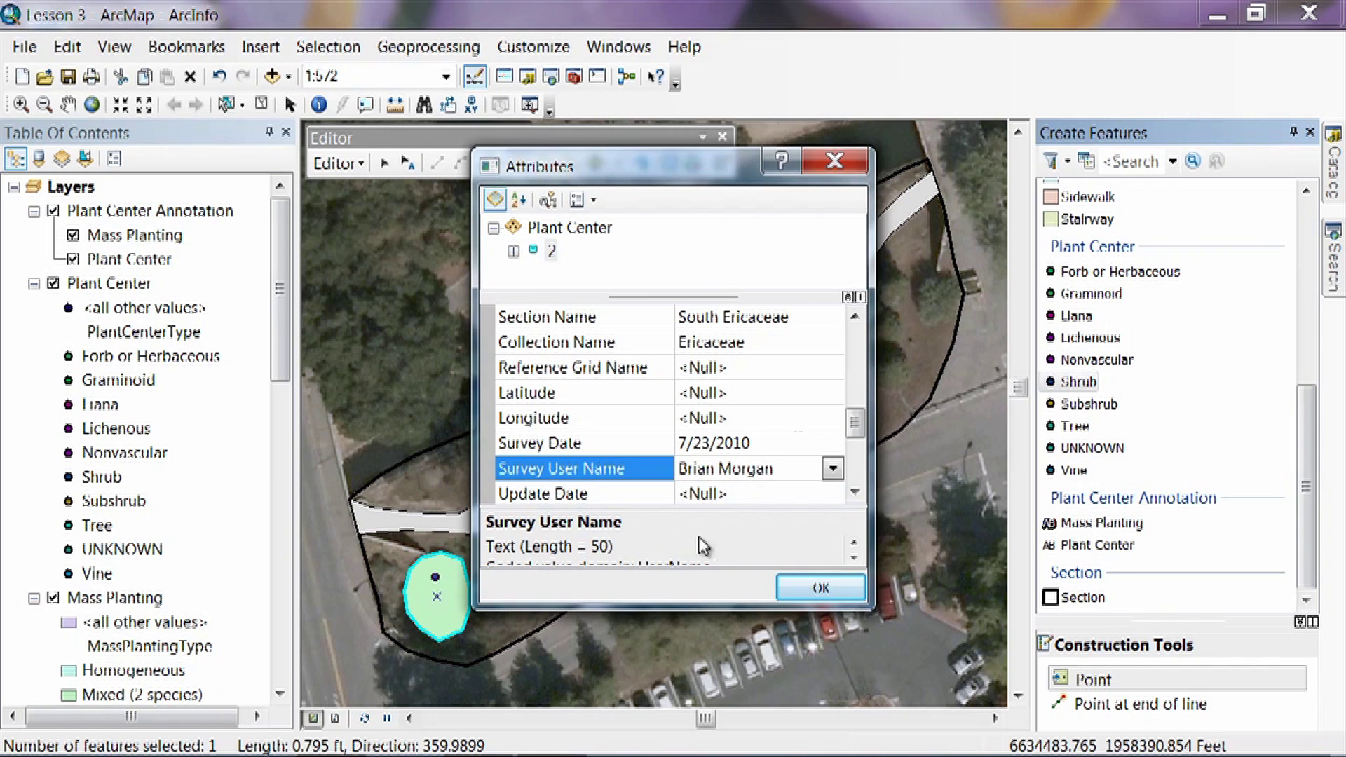
{"action": "scroll", "coordinate": [854, 493], "scroll_direction": "down", "scroll_amount": 5}
{"action": "left_click", "coordinate": [856, 494]}
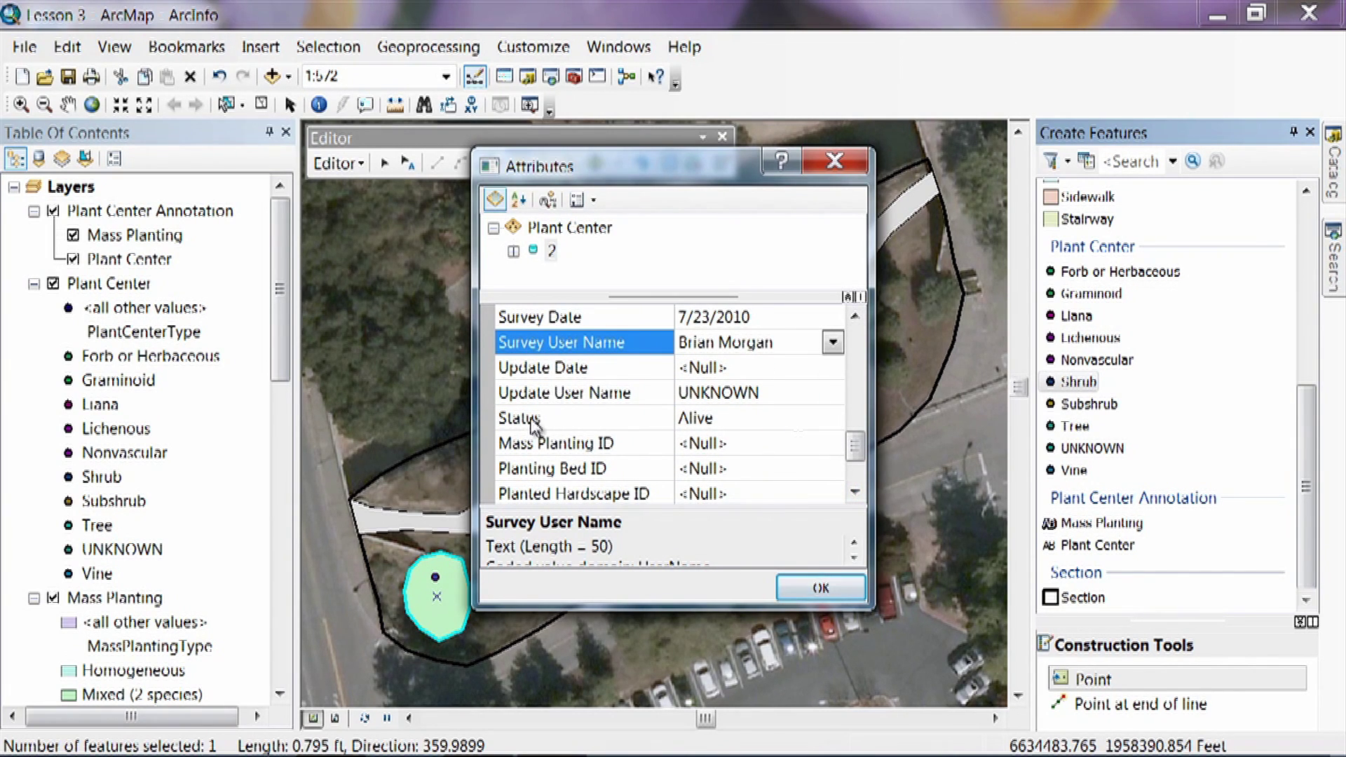
{"action": "left_click", "coordinate": [736, 425]}
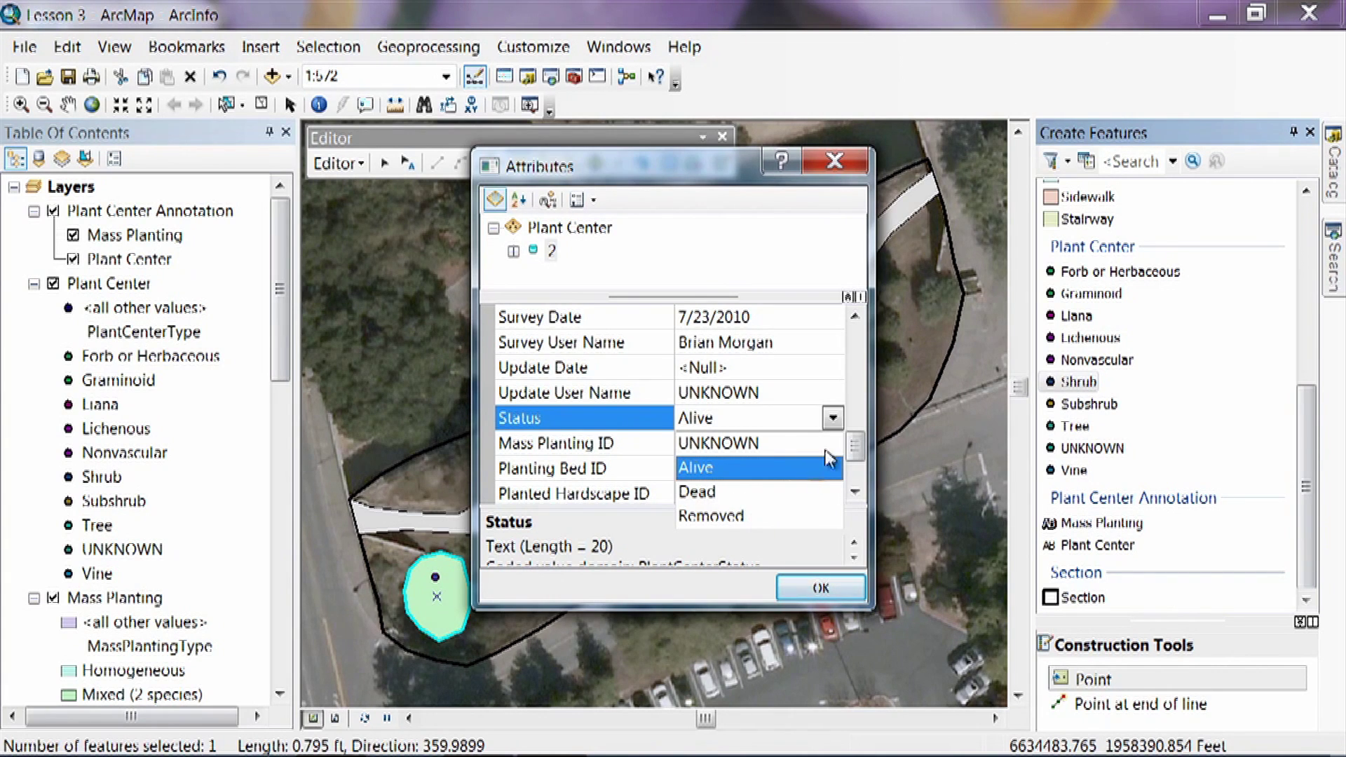
{"action": "left_click", "coordinate": [838, 419]}
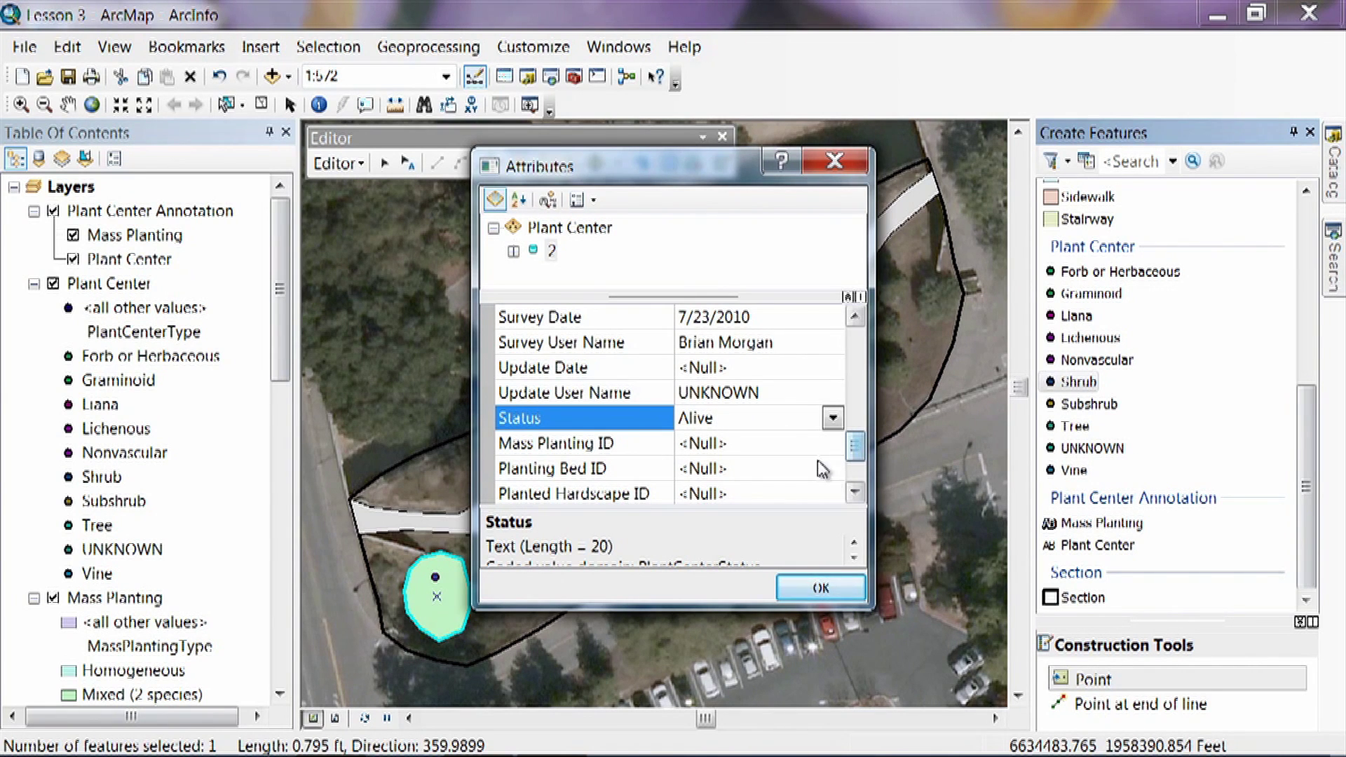
Give point 2 Mass Planting ID 1 and confirm its attributes with OK
{"action": "left_click", "coordinate": [861, 496]}
{"action": "left_click", "coordinate": [861, 497]}
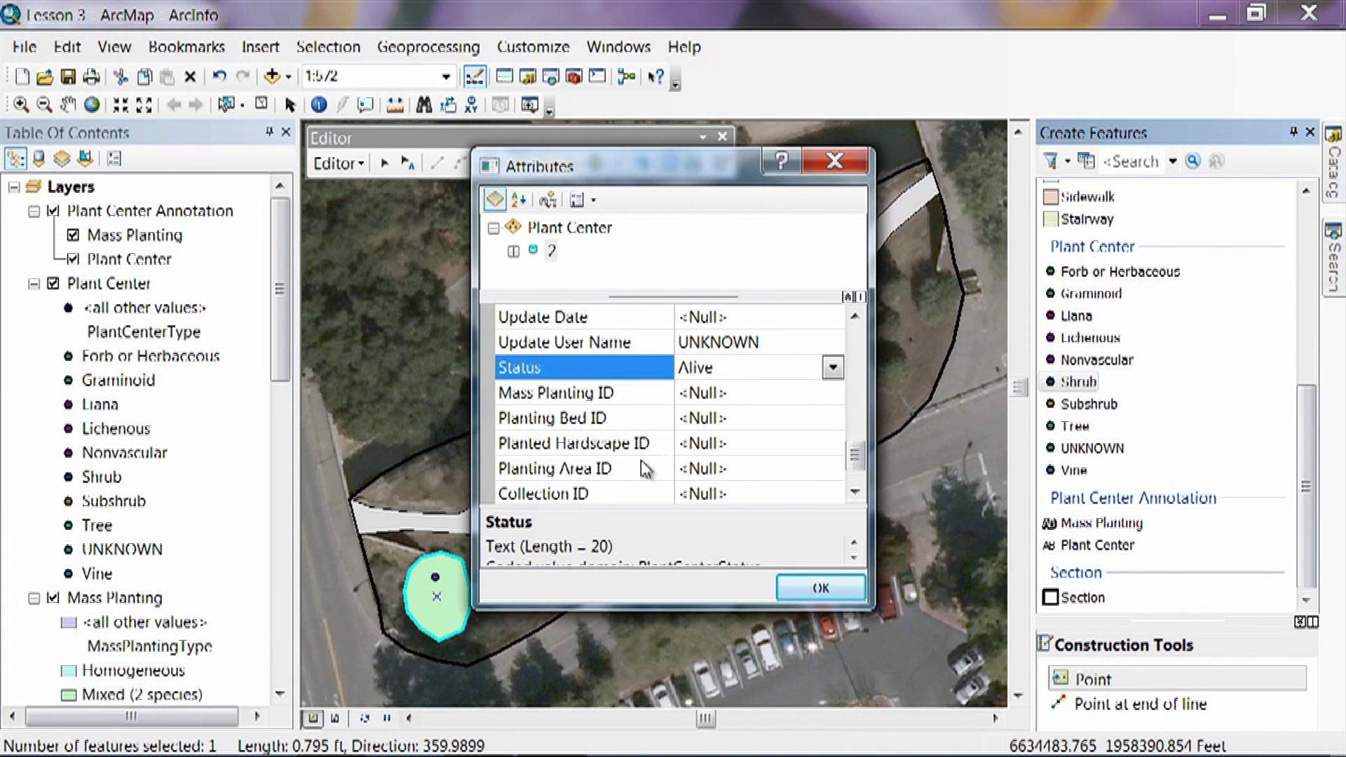
{"action": "left_click", "coordinate": [729, 394]}
{"action": "type", "text": "1"}
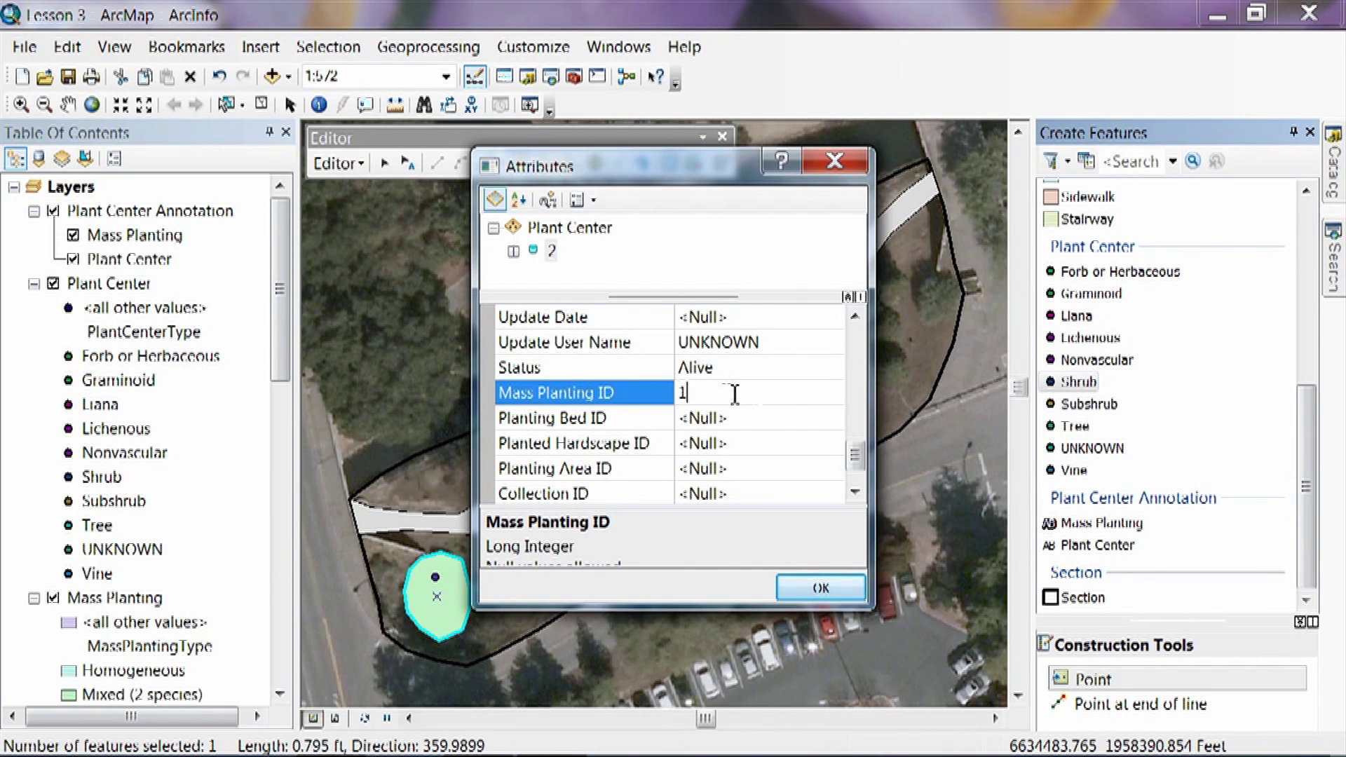
{"action": "left_click", "coordinate": [854, 493]}
{"action": "left_click", "coordinate": [854, 493]}
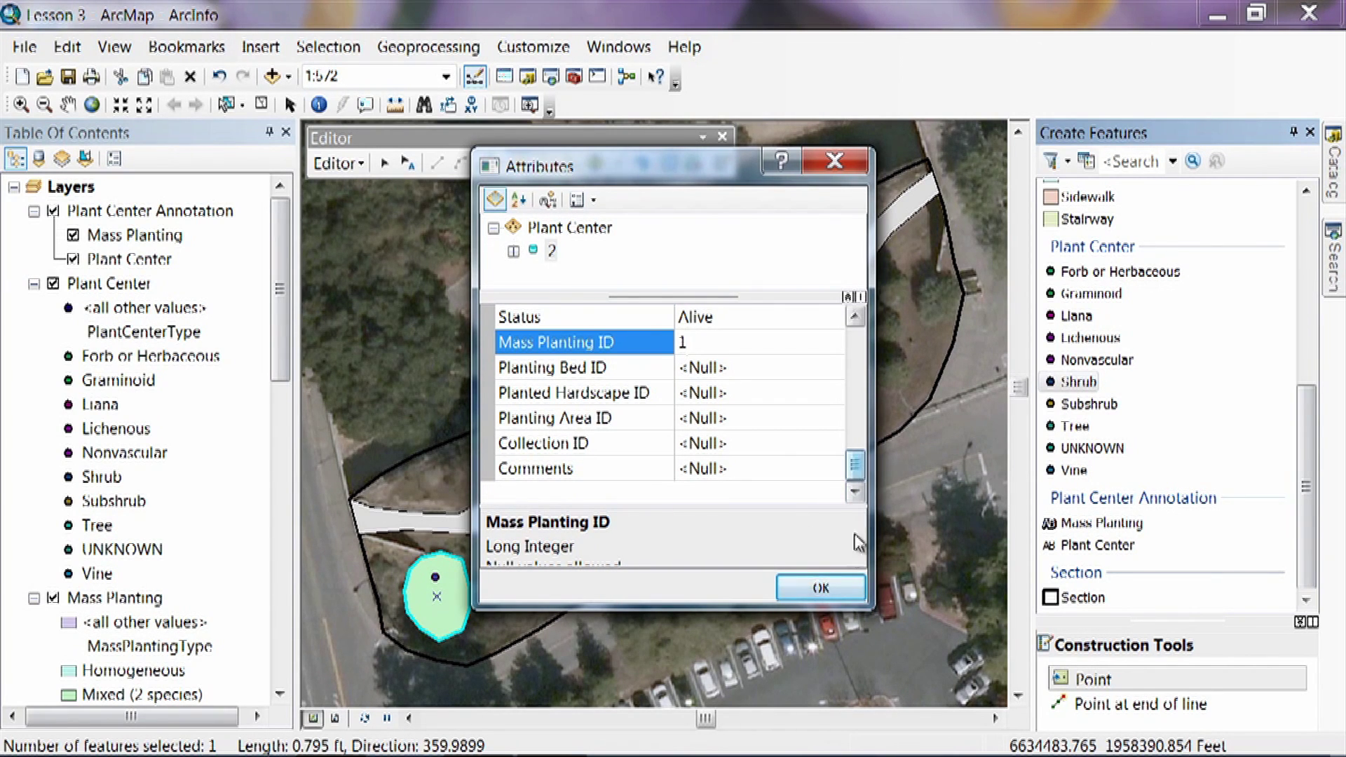
{"action": "left_click", "coordinate": [827, 586]}
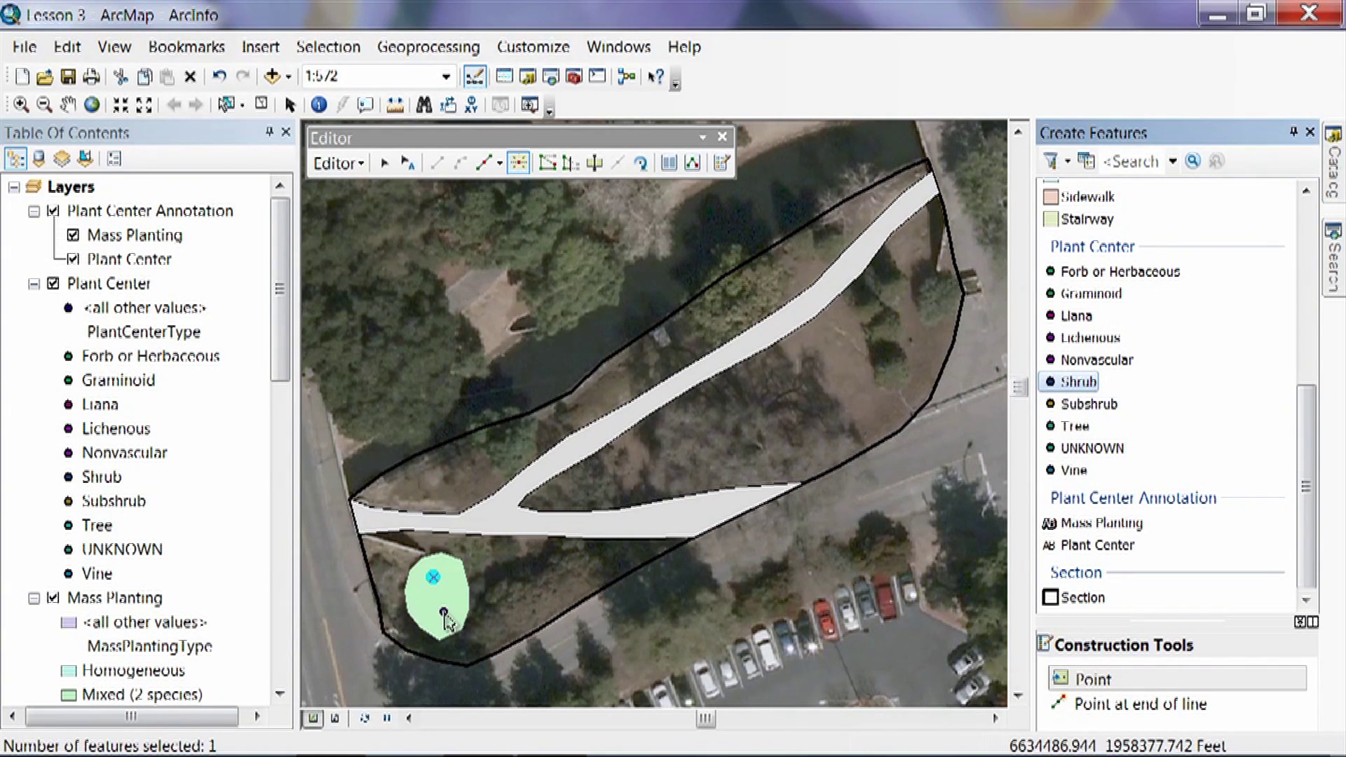
Place a second shrub point in the polygon with Plant Center ID 2, Accession M10.2002, Qualifier 2
{"action": "left_click", "coordinate": [439, 609]}
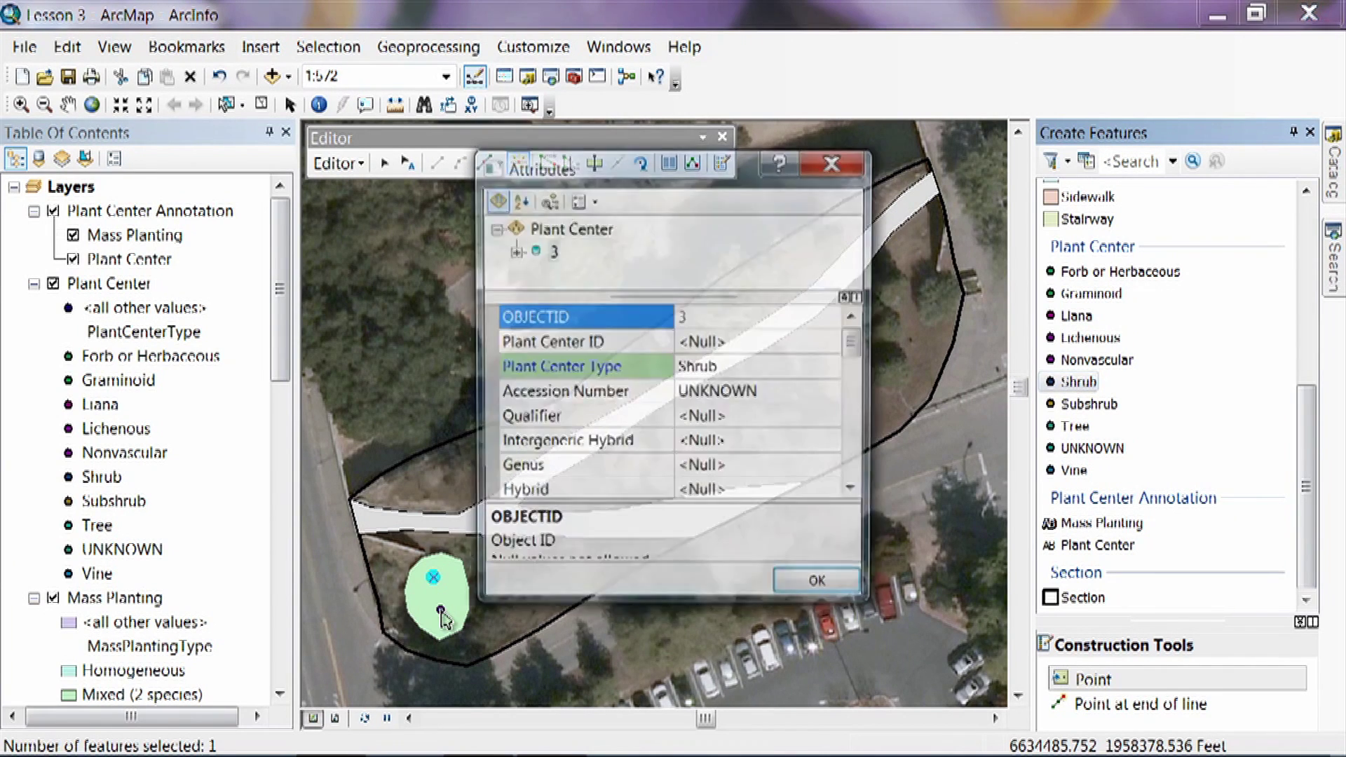
{"action": "left_click", "coordinate": [693, 343]}
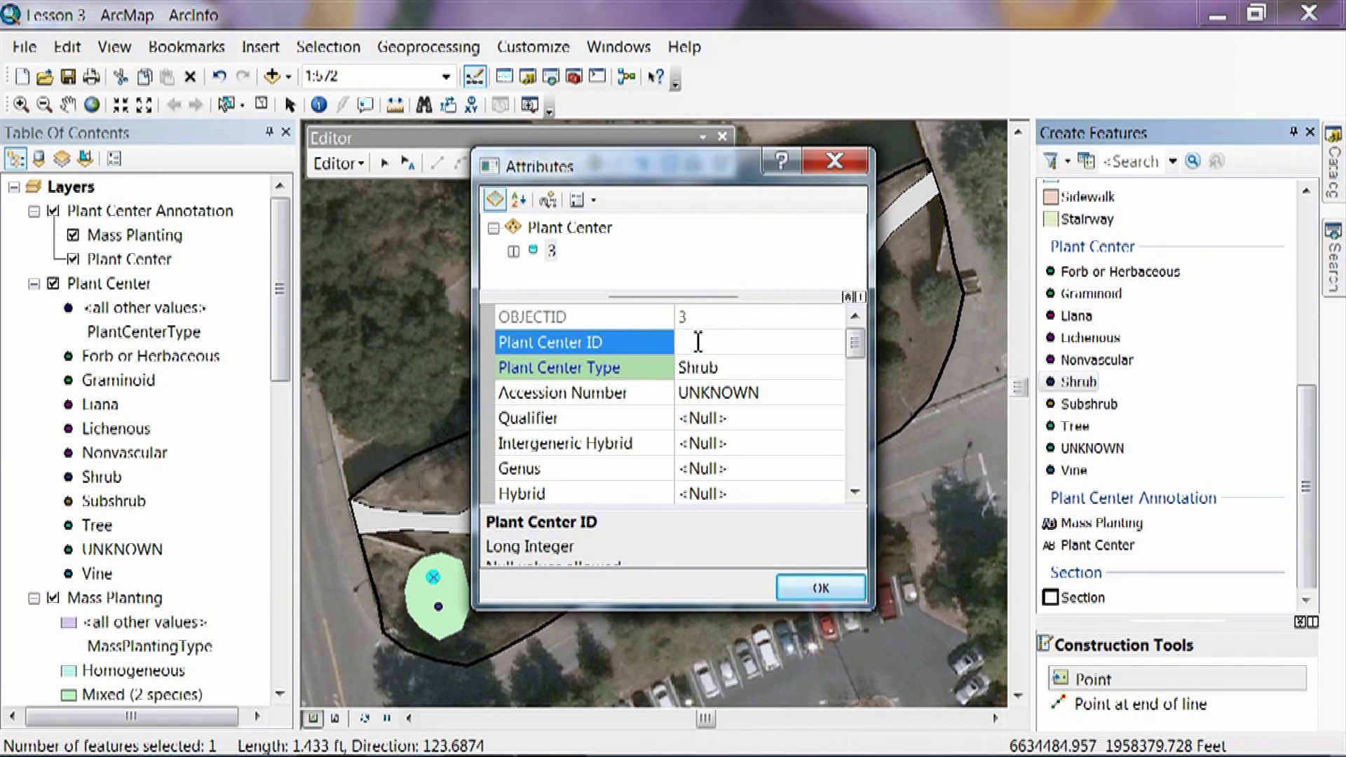
{"action": "type", "text": "2"}
{"action": "left_click", "coordinate": [724, 395]}
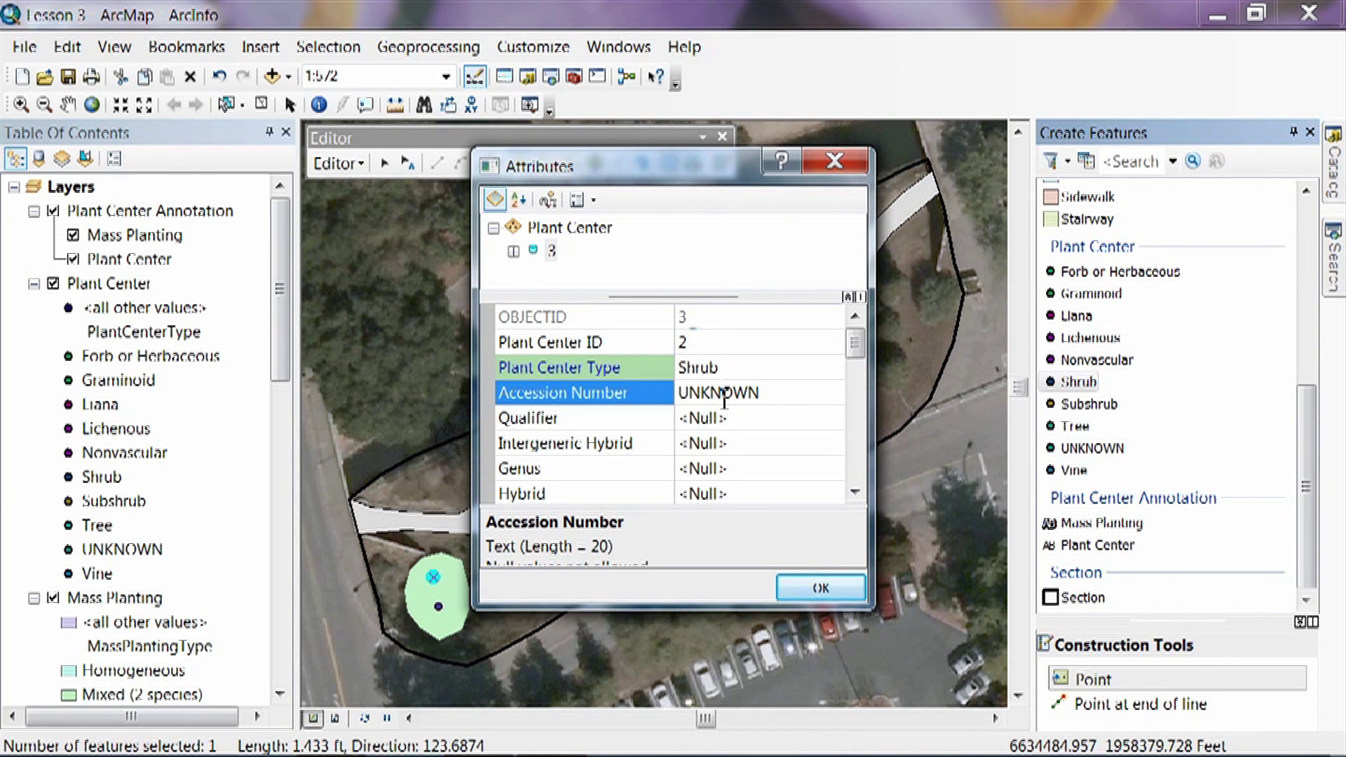
{"action": "left_click", "coordinate": [724, 397]}
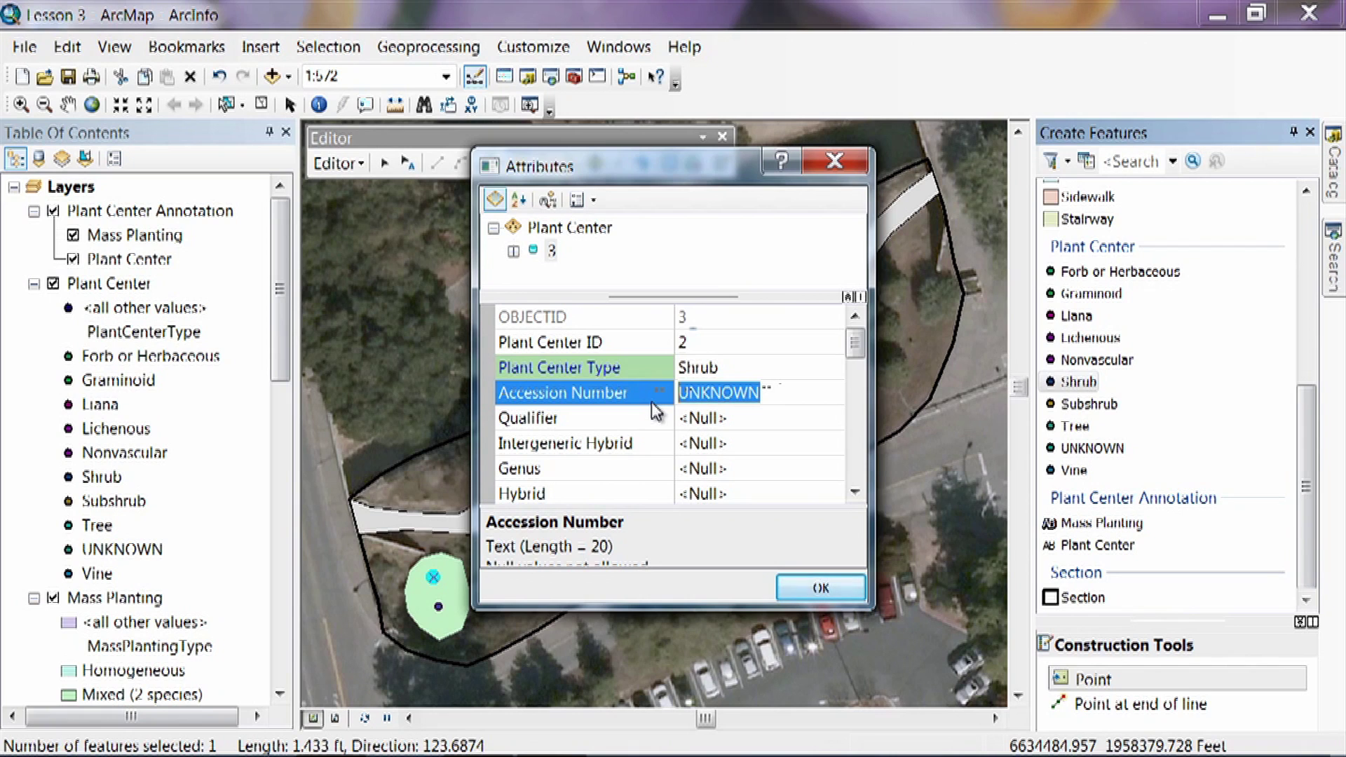
{"action": "type", "text": "M10.2002"}
{"action": "left_click", "coordinate": [699, 414]}
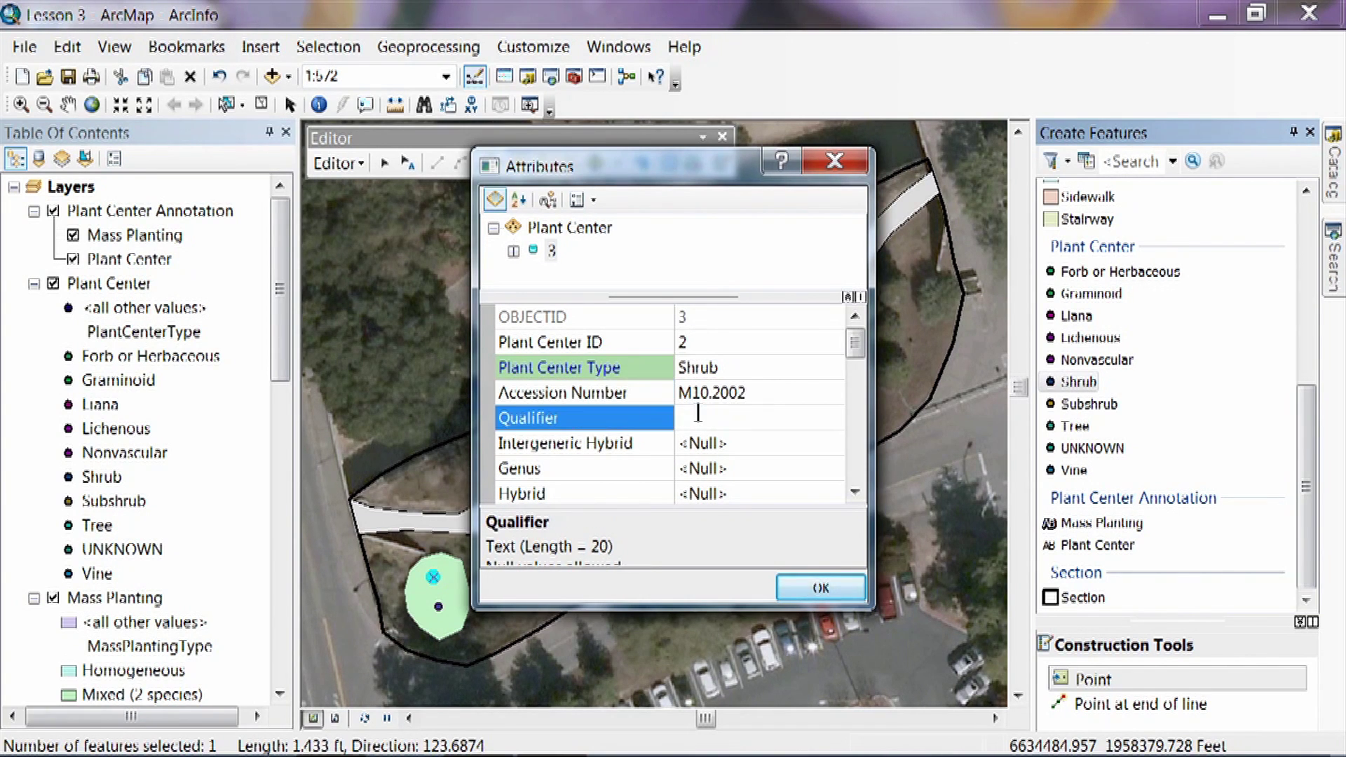
{"action": "type", "text": "2"}
{"action": "left_click", "coordinate": [851, 493]}
{"action": "left_click", "coordinate": [851, 493]}
{"action": "left_click", "coordinate": [851, 493]}
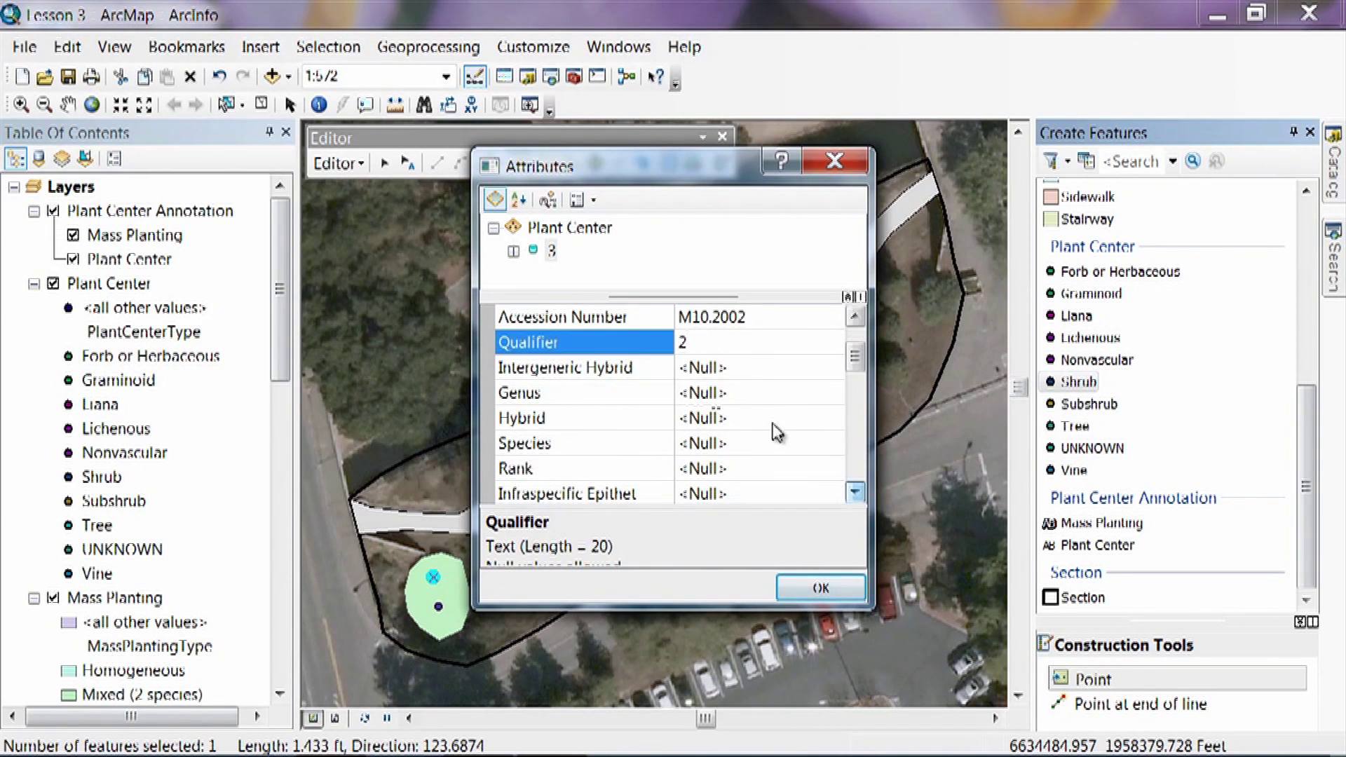
Enter Genus Arctostaphylos and Species 'pajaroensis' for the new point
{"action": "left_click", "coordinate": [722, 397]}
{"action": "type", "text": "Ac"}
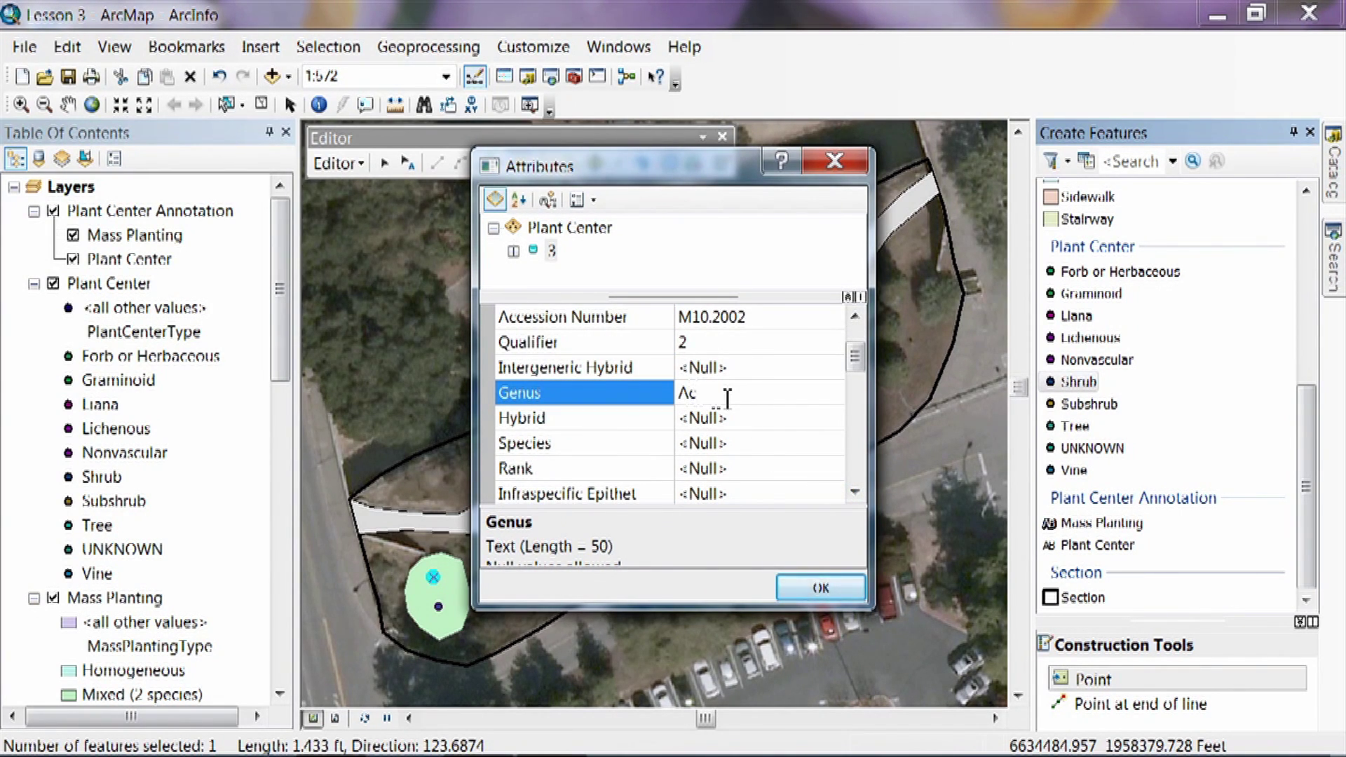
{"action": "type", "text": "ctostaphylos"}
{"action": "left_click", "coordinate": [728, 442]}
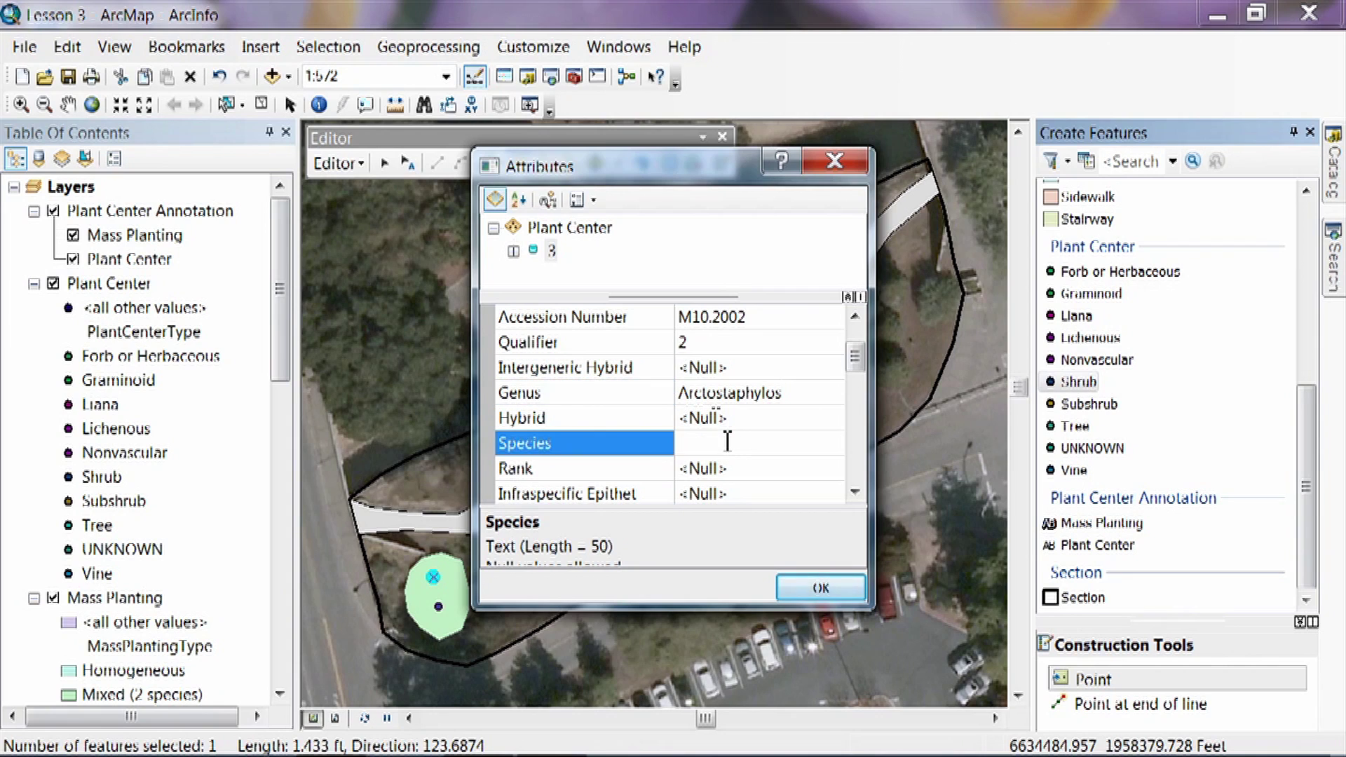
{"action": "type", "text": "pajaroensis"}
Enter Scientific Name 'Arctostaphylos pajaroensis' and Plant Size 0
{"action": "scroll", "coordinate": [847, 494], "scroll_direction": "down", "scroll_amount": 5}
{"action": "left_click", "coordinate": [740, 470]}
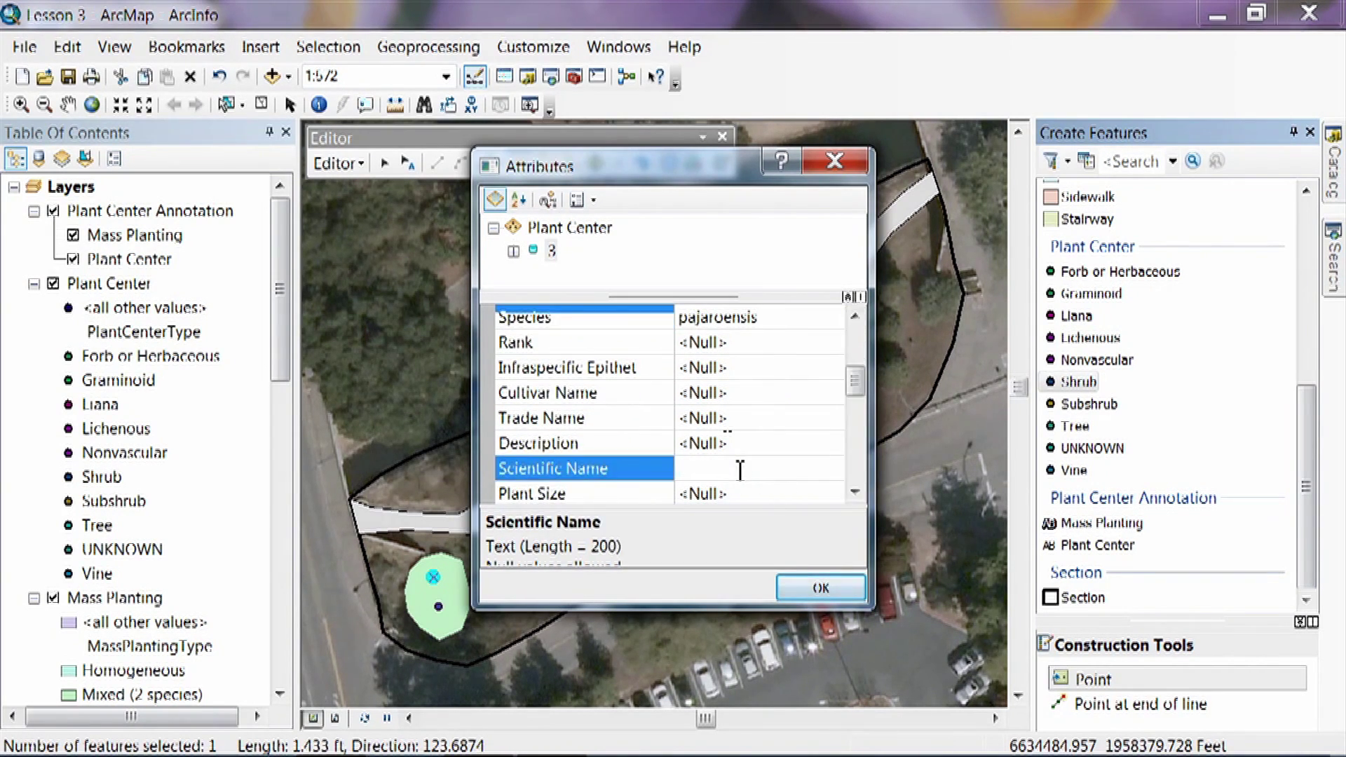
{"action": "type", "text": "Arctostaphylo"}
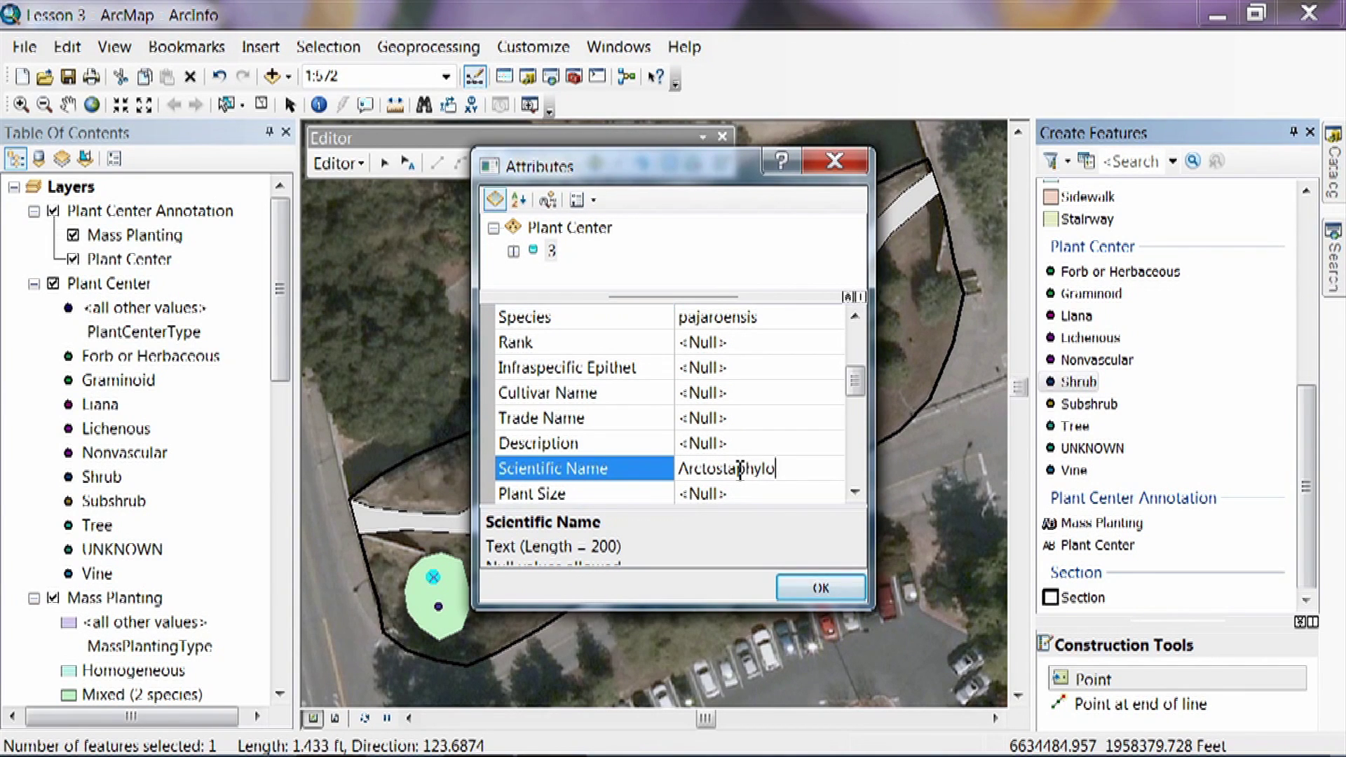
{"action": "type", "text": "s pajaroensis"}
{"action": "left_click", "coordinate": [854, 492]}
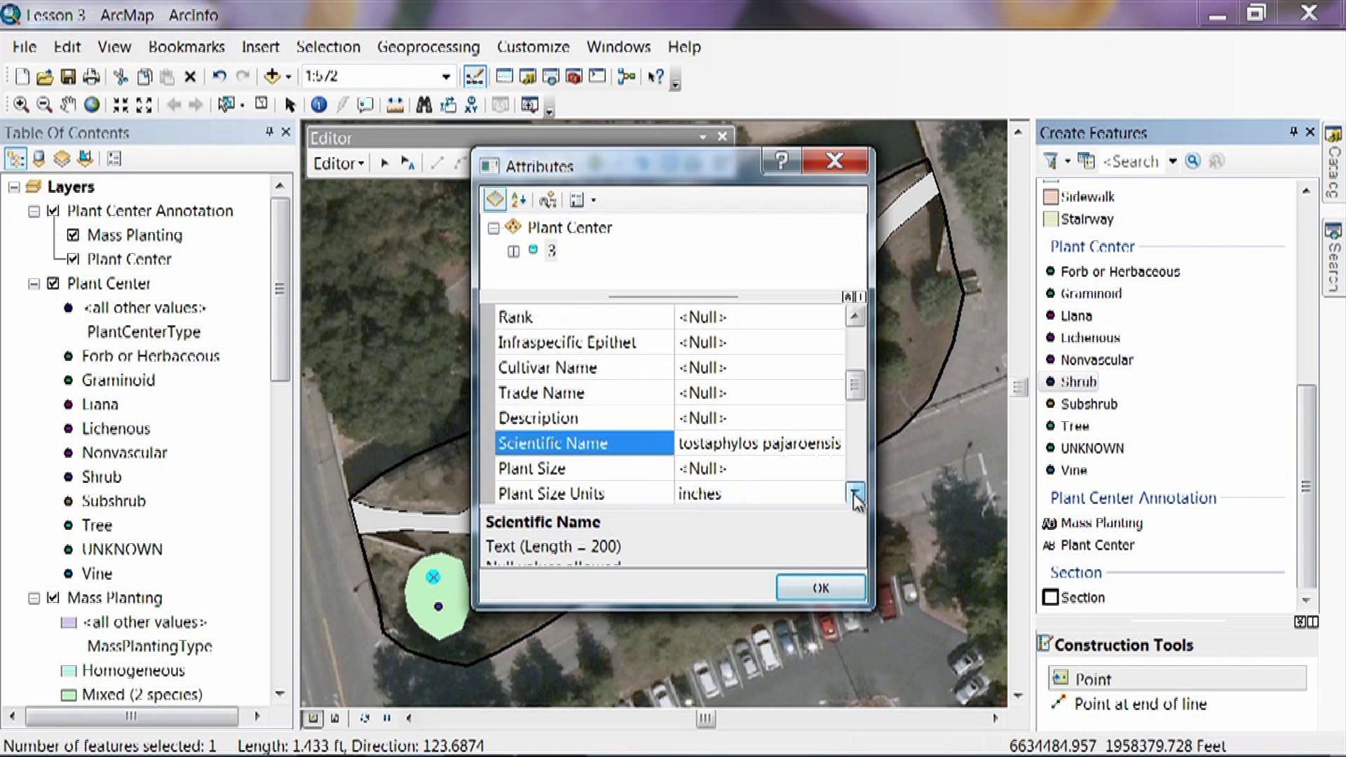
{"action": "left_click", "coordinate": [854, 493]}
{"action": "left_click", "coordinate": [719, 419]}
{"action": "type", "text": "0"}
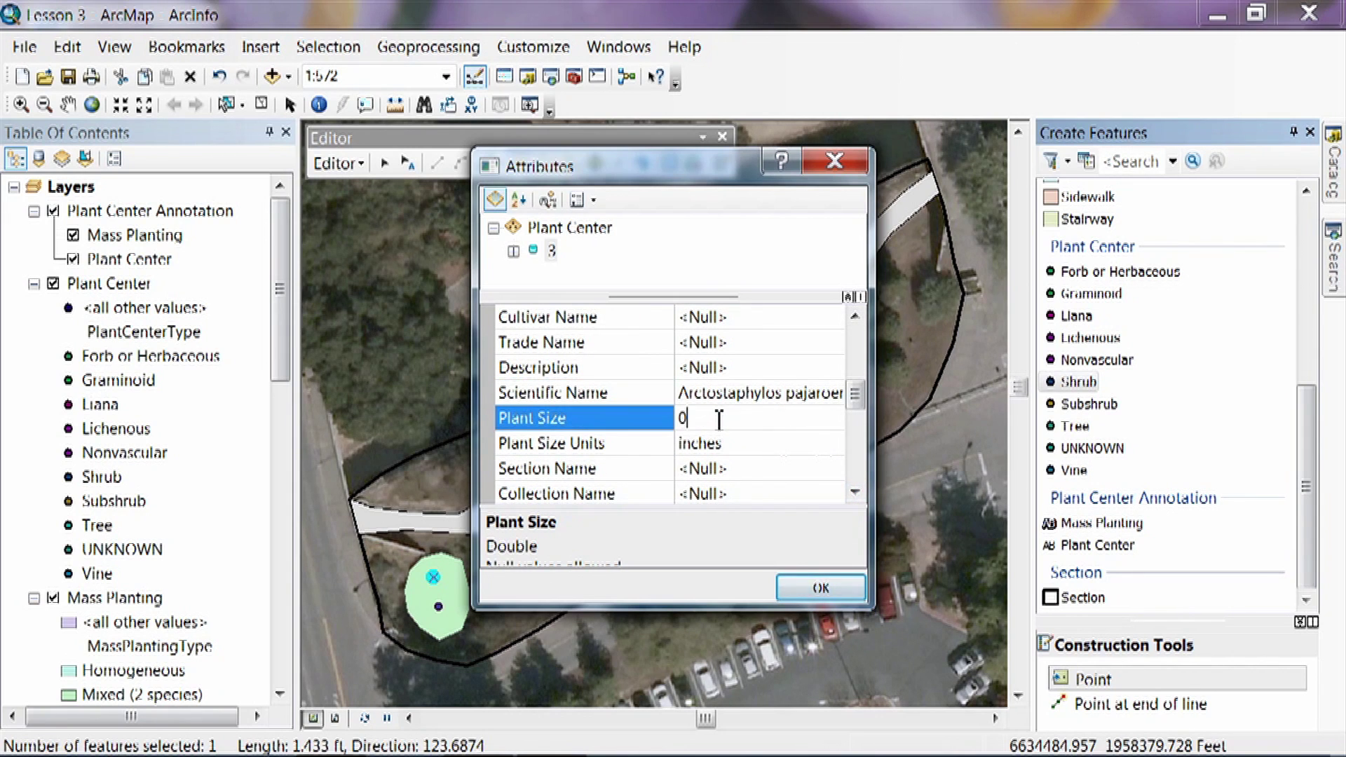
Set Section Name to South Ericaceae and Collection Name to Ericaceae
{"action": "left_click", "coordinate": [774, 470]}
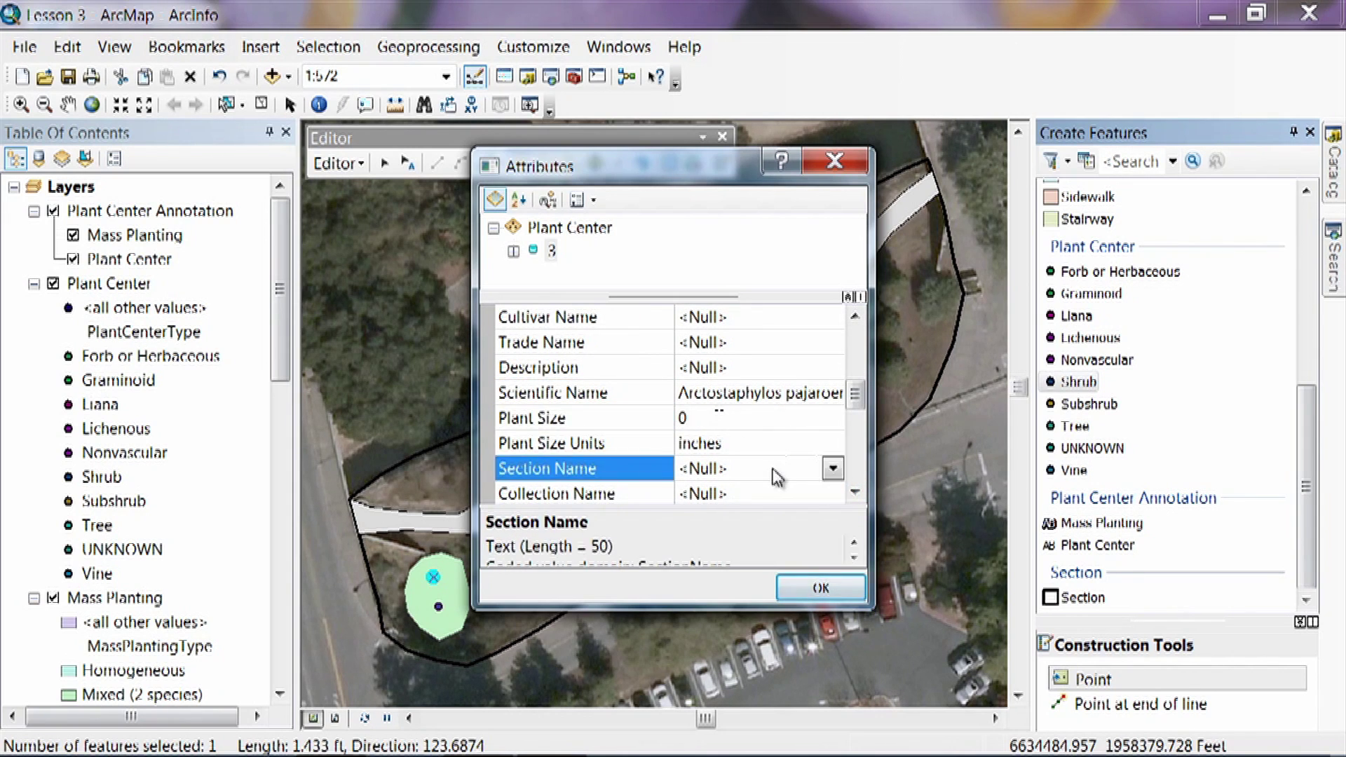
{"action": "left_click", "coordinate": [833, 468]}
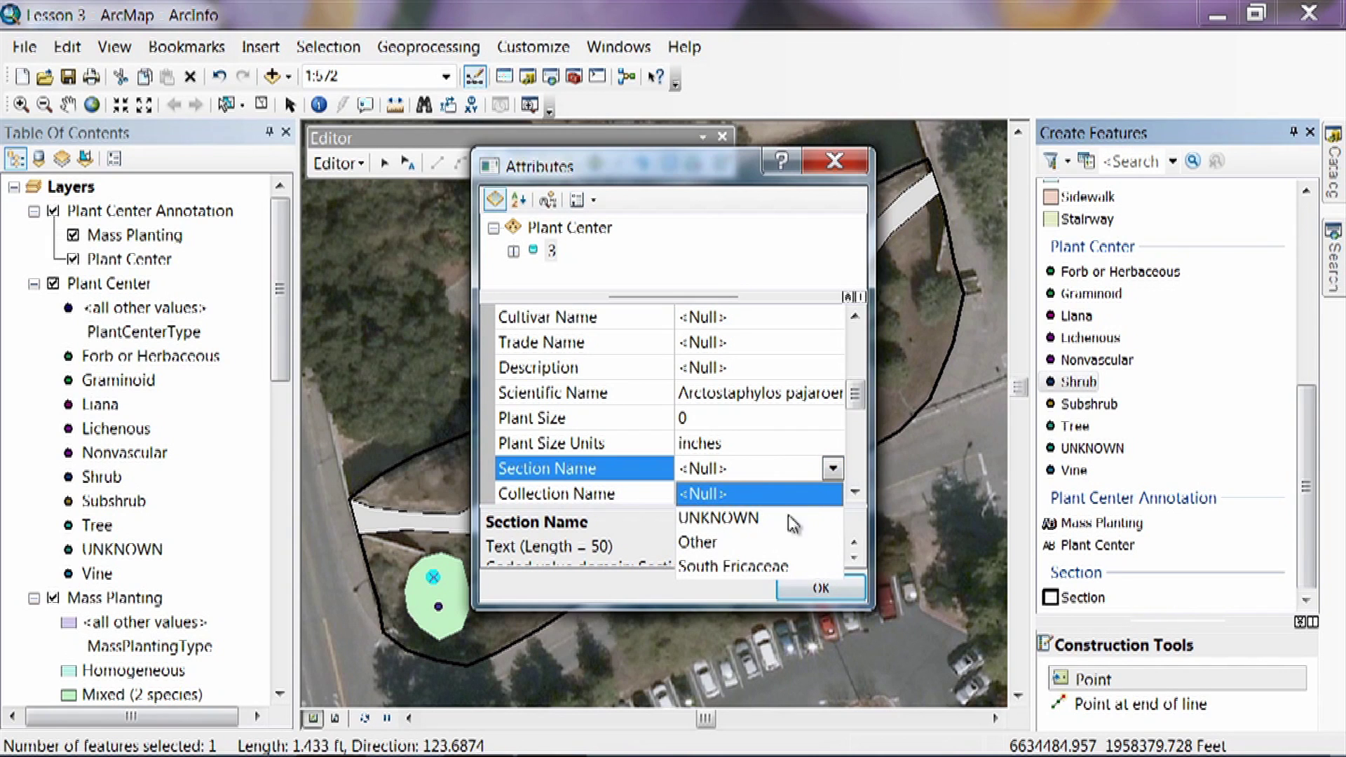
{"action": "left_click", "coordinate": [758, 562]}
{"action": "scroll", "coordinate": [861, 502], "scroll_direction": "down", "scroll_amount": 1}
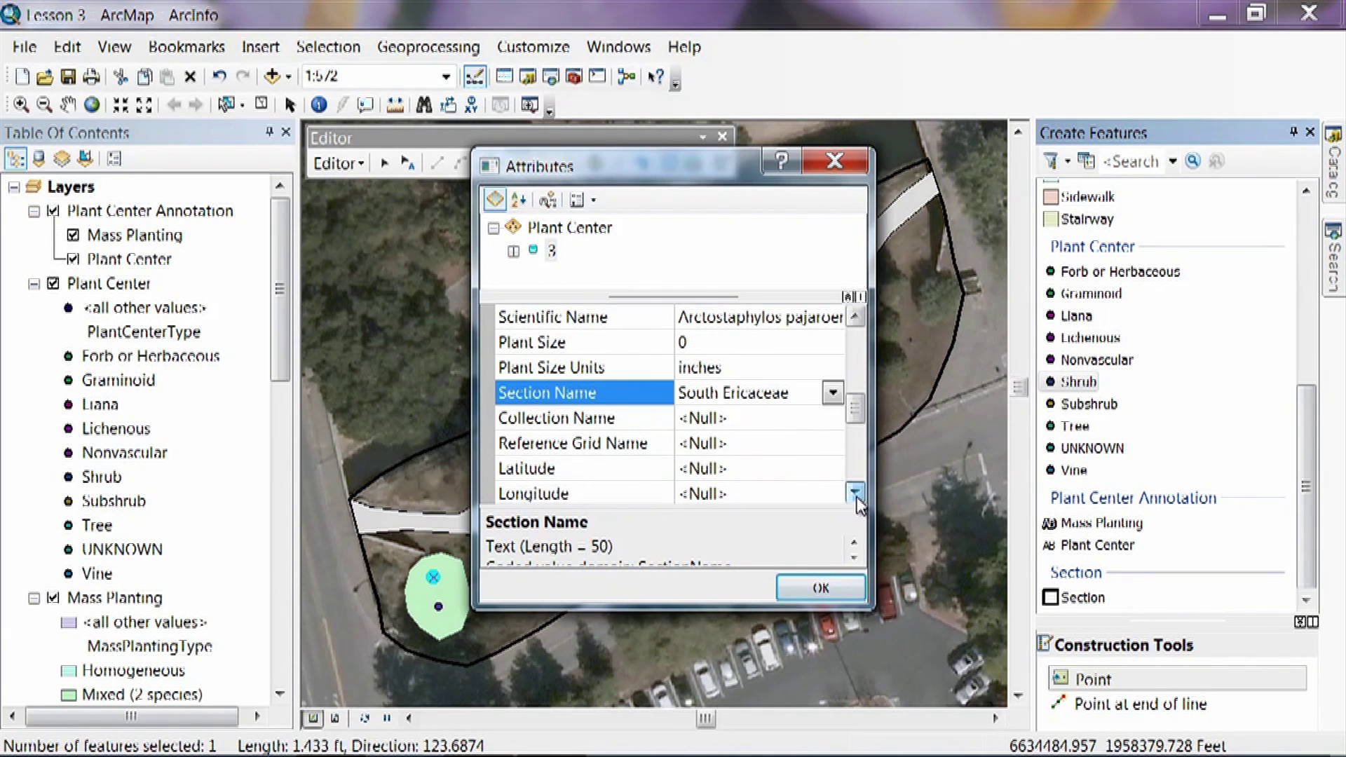
{"action": "left_click", "coordinate": [753, 418]}
{"action": "left_click", "coordinate": [722, 516]}
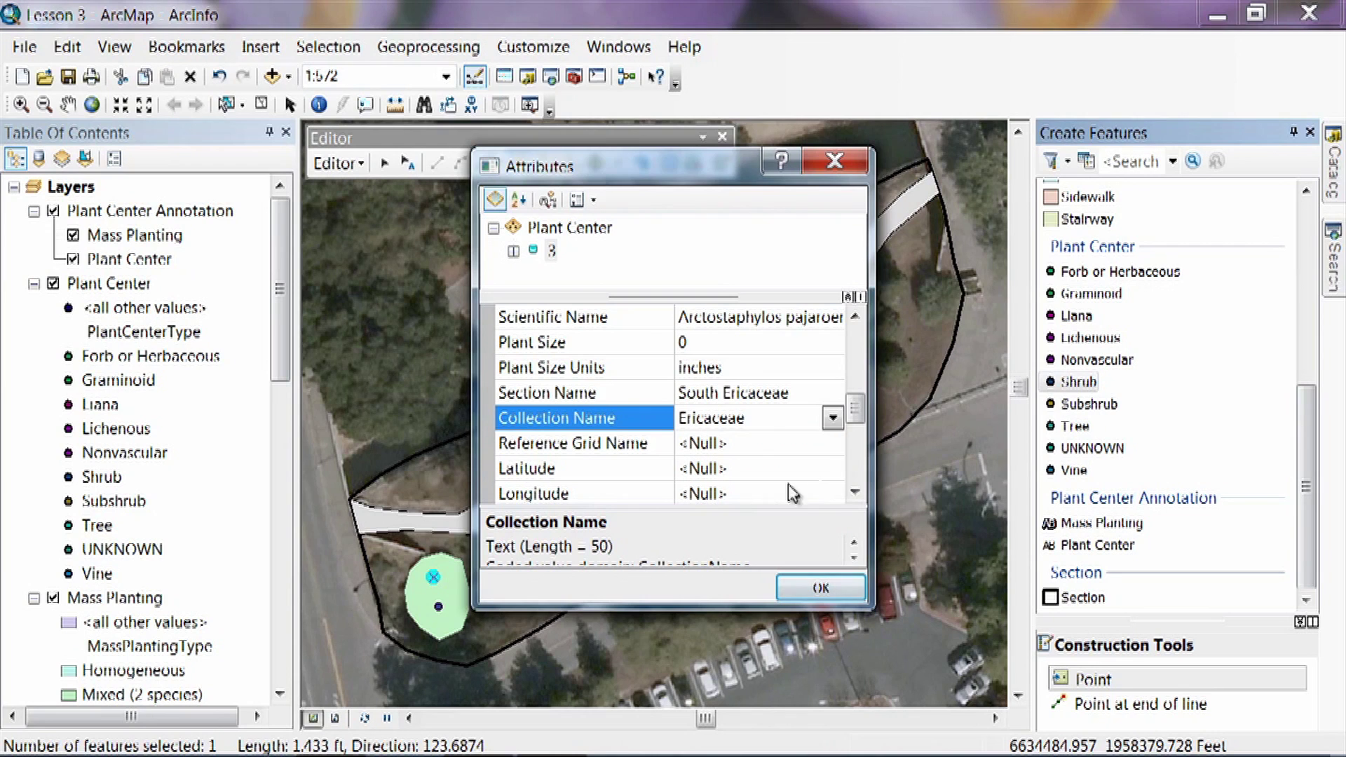
Set Survey Date to today, 7/23/2010, and choose the surveyor's user name
{"action": "scroll", "coordinate": [857, 502], "scroll_direction": "down", "scroll_amount": 2}
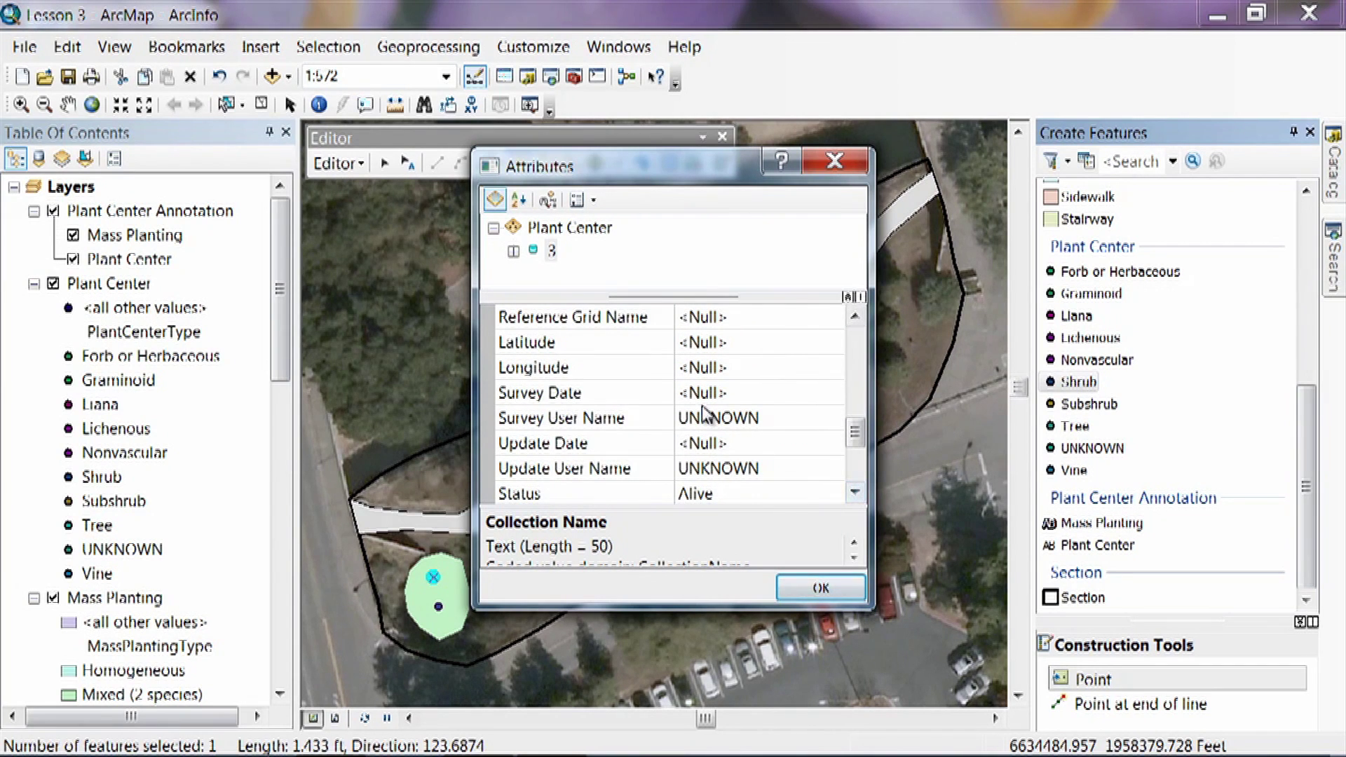
{"action": "left_click", "coordinate": [700, 394]}
{"action": "left_click", "coordinate": [832, 393]}
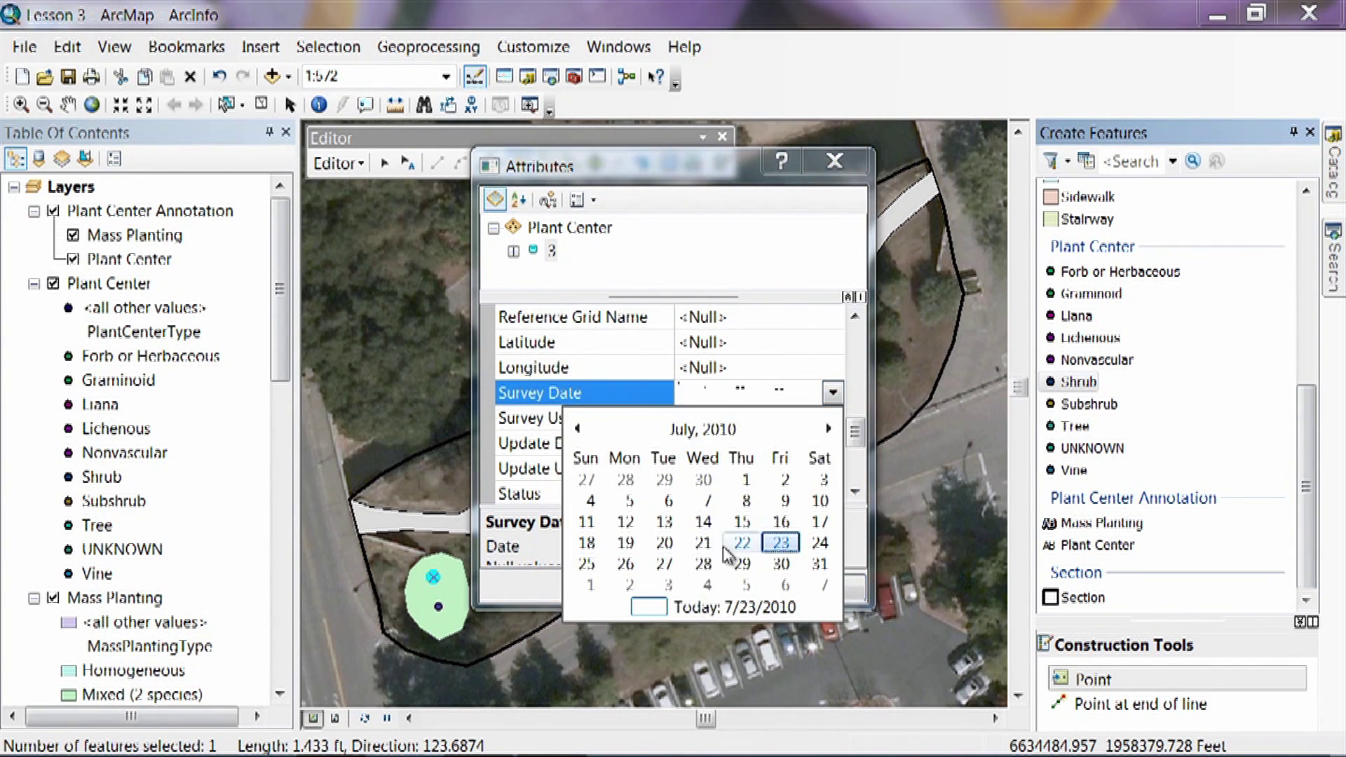
{"action": "left_click", "coordinate": [682, 609]}
{"action": "left_click", "coordinate": [756, 420]}
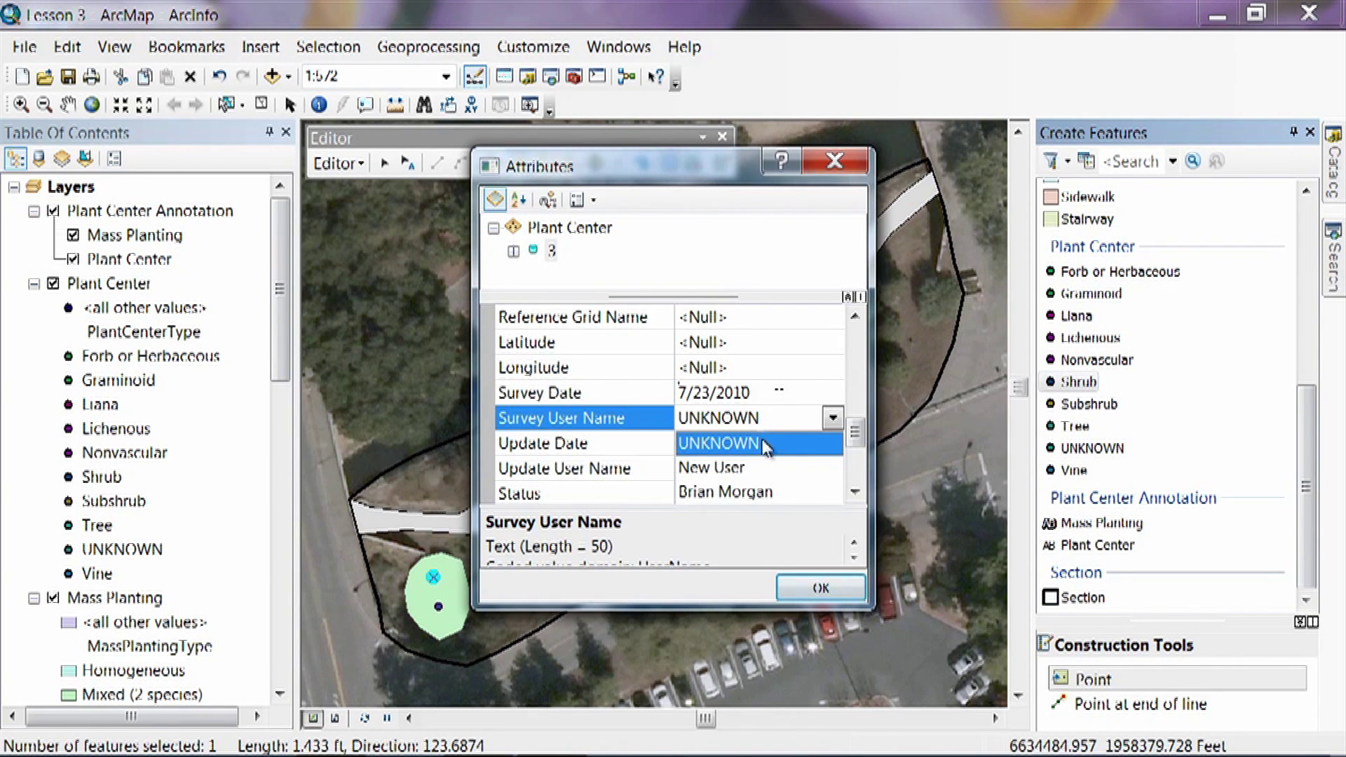
{"action": "left_click", "coordinate": [756, 492]}
Enter Mass Planting ID 1 and confirm the attributes with OK
{"action": "scroll", "coordinate": [855, 492], "scroll_direction": "down", "scroll_amount": 5}
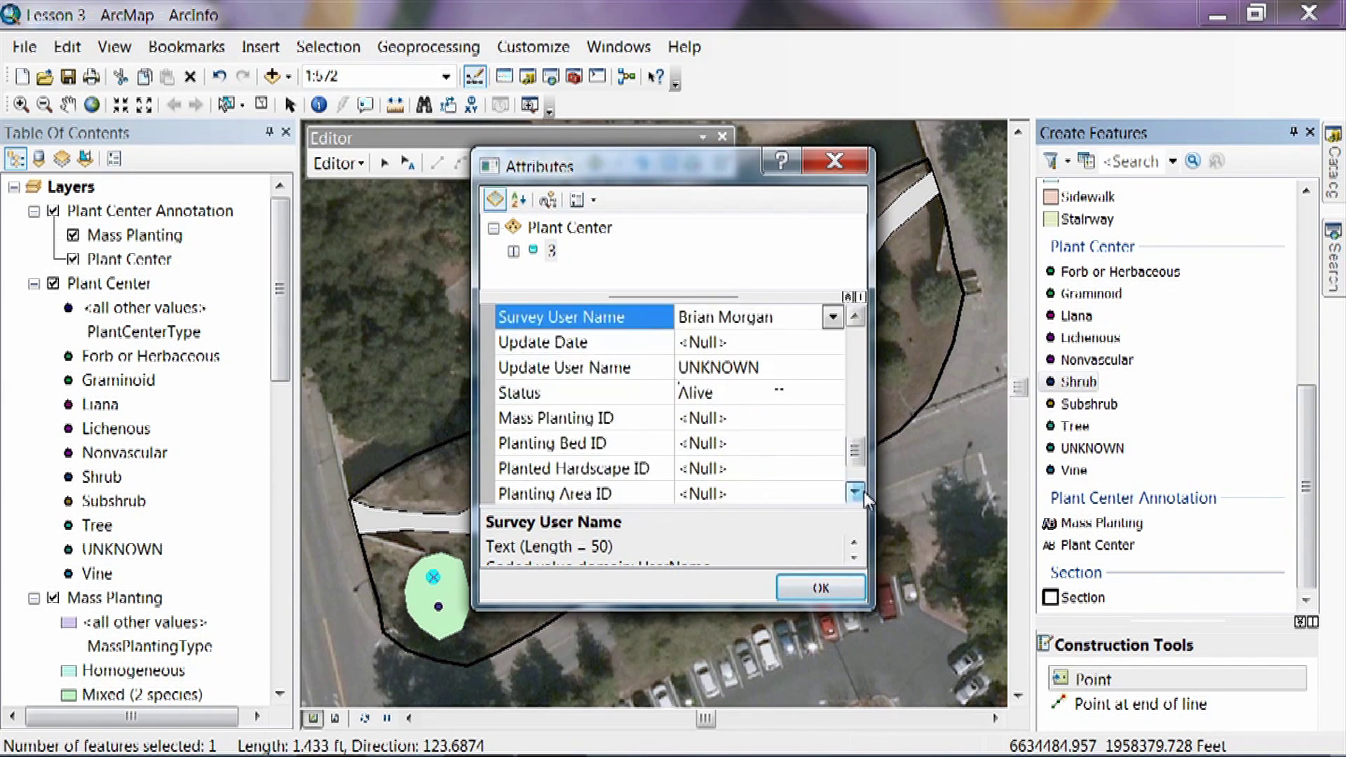
{"action": "left_click", "coordinate": [712, 394]}
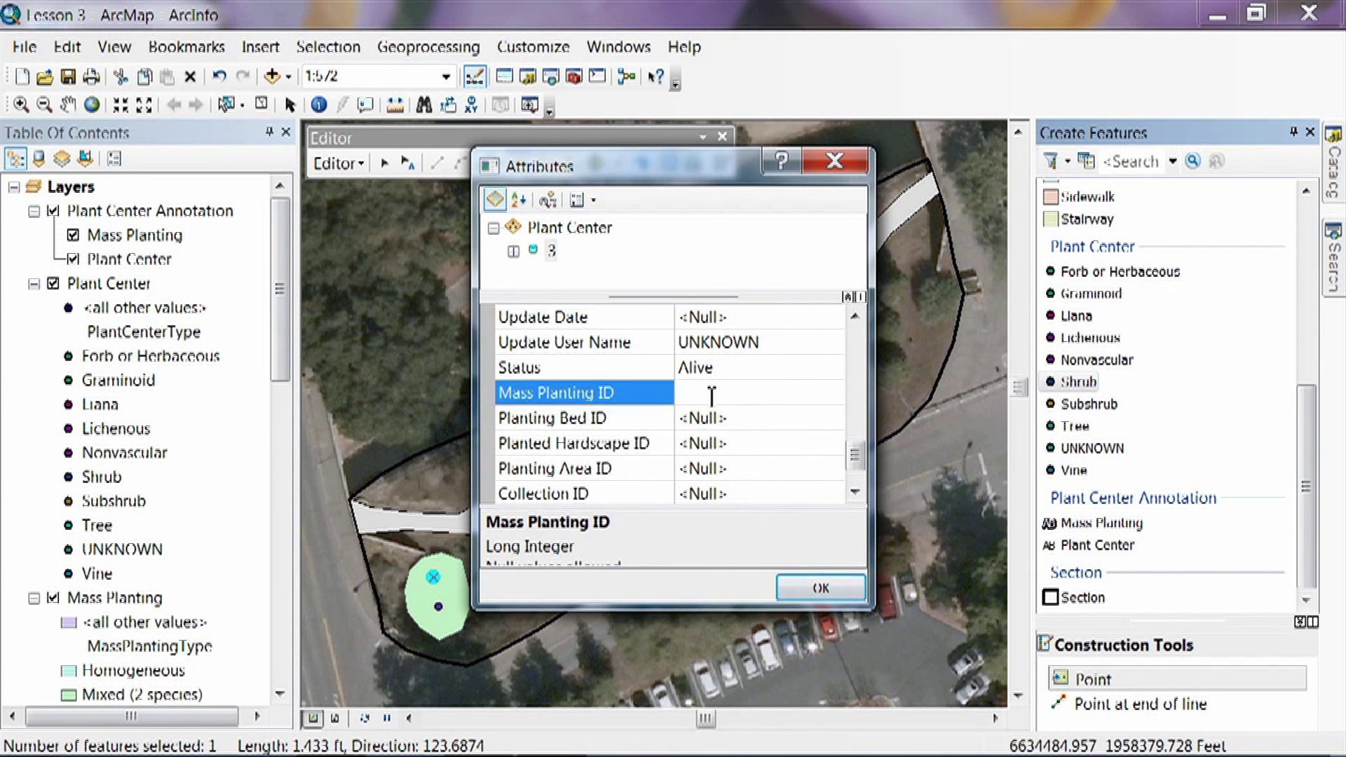
{"action": "type", "text": "1"}
{"action": "left_click", "coordinate": [820, 593]}
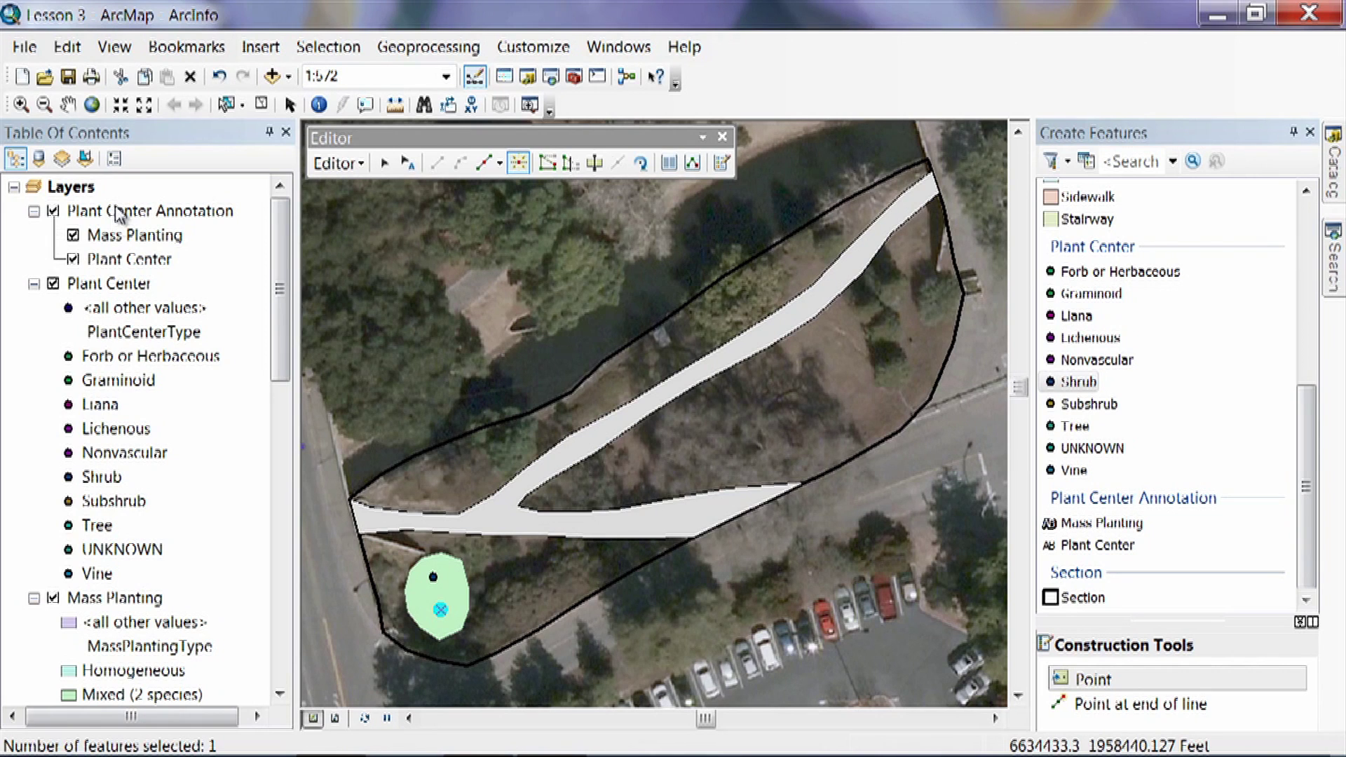
Bring up the Plant Center layer's command menu rather than the Plant Center Annotation layer's
{"action": "right_click", "coordinate": [108, 288]}
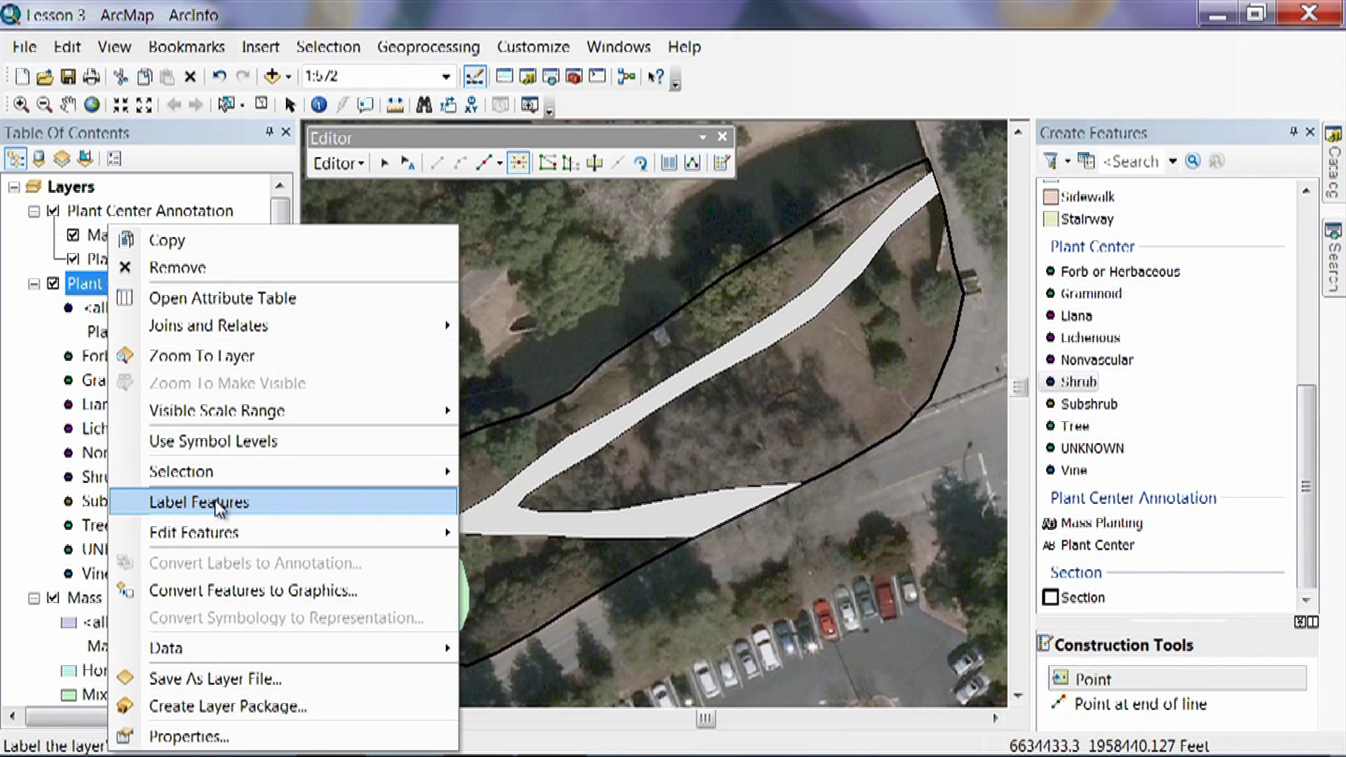
{"action": "left_click", "coordinate": [91, 295]}
{"action": "left_click", "coordinate": [94, 289]}
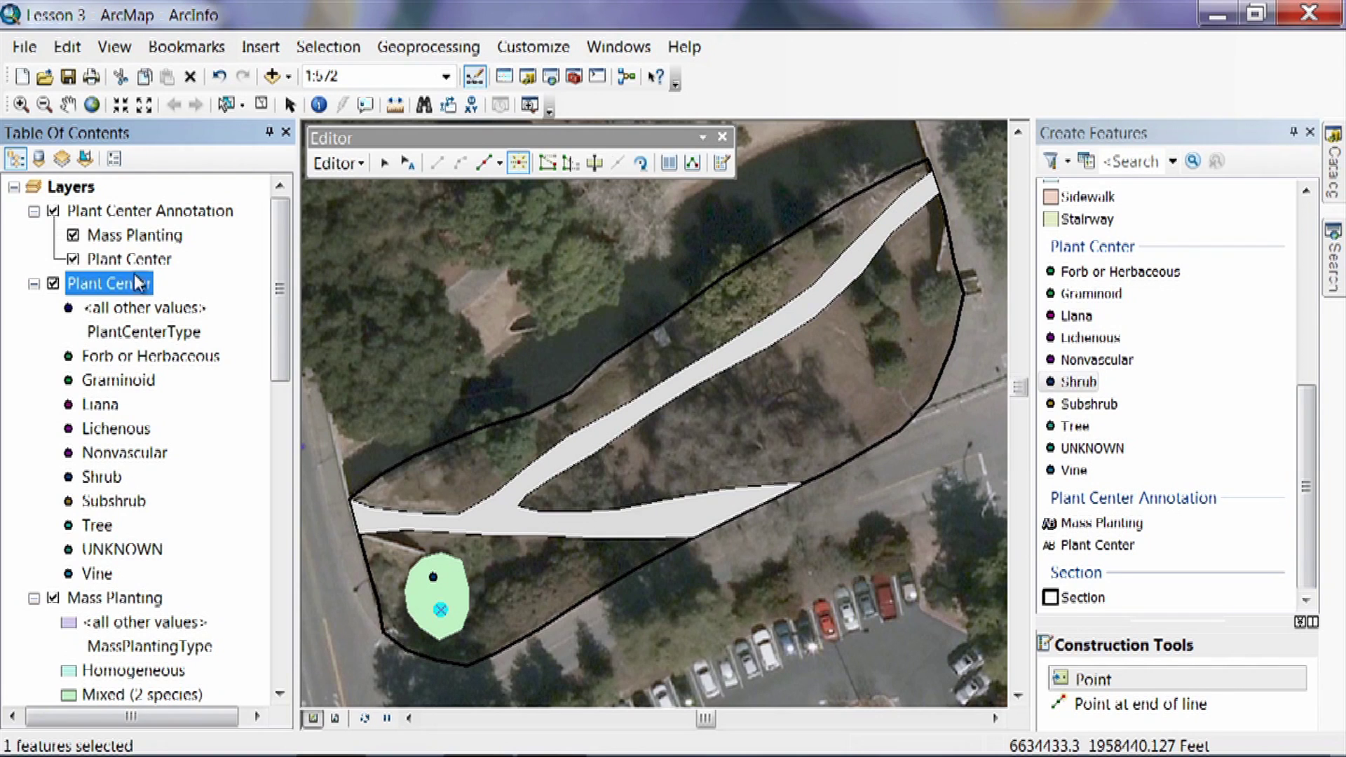
{"action": "left_click", "coordinate": [125, 209]}
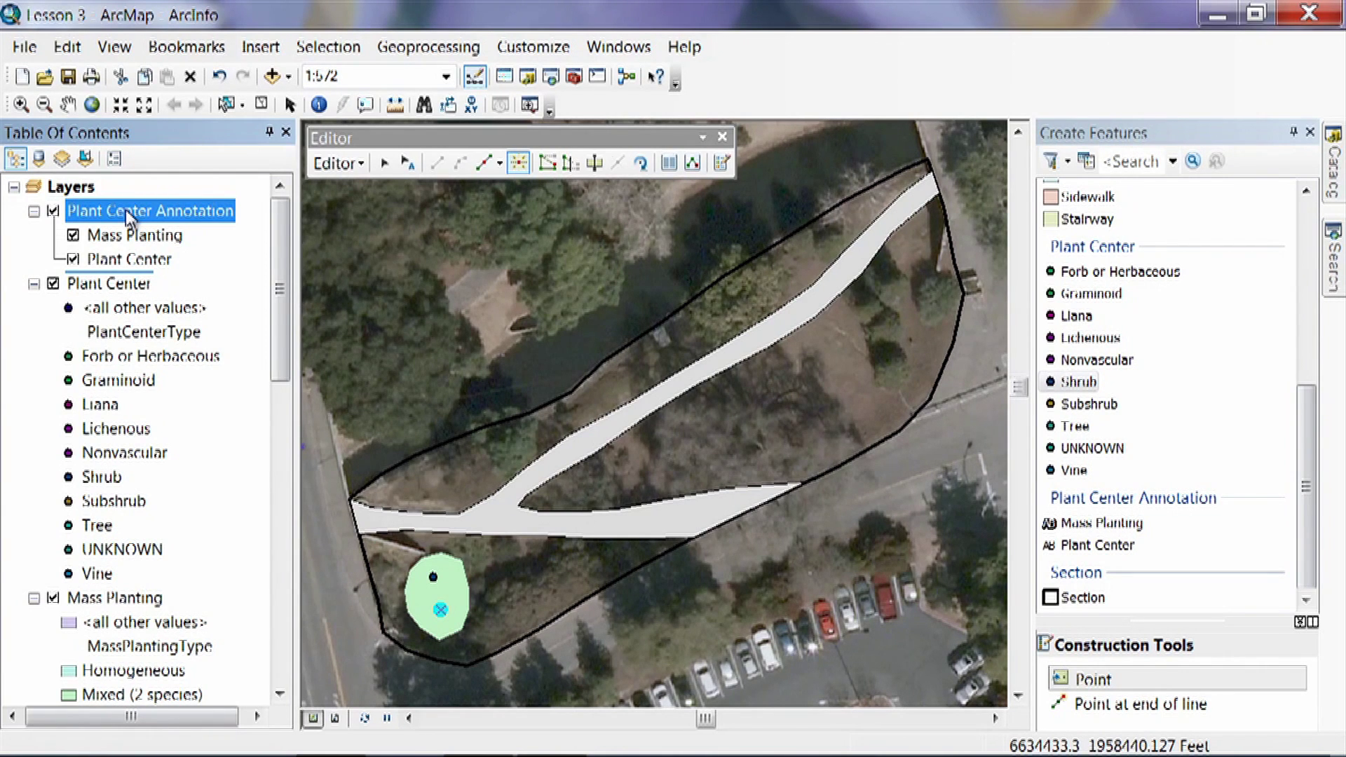
{"action": "right_click", "coordinate": [124, 209]}
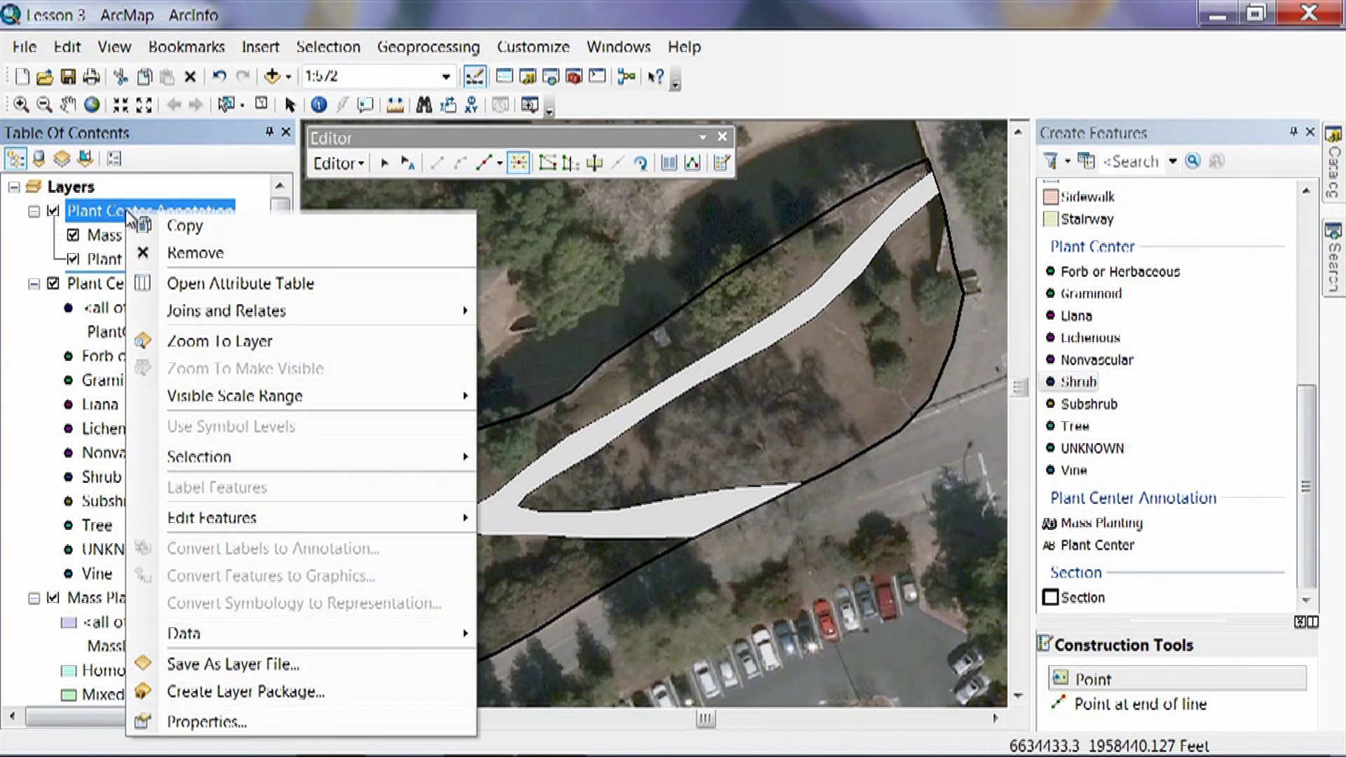
{"action": "right_click", "coordinate": [89, 291]}
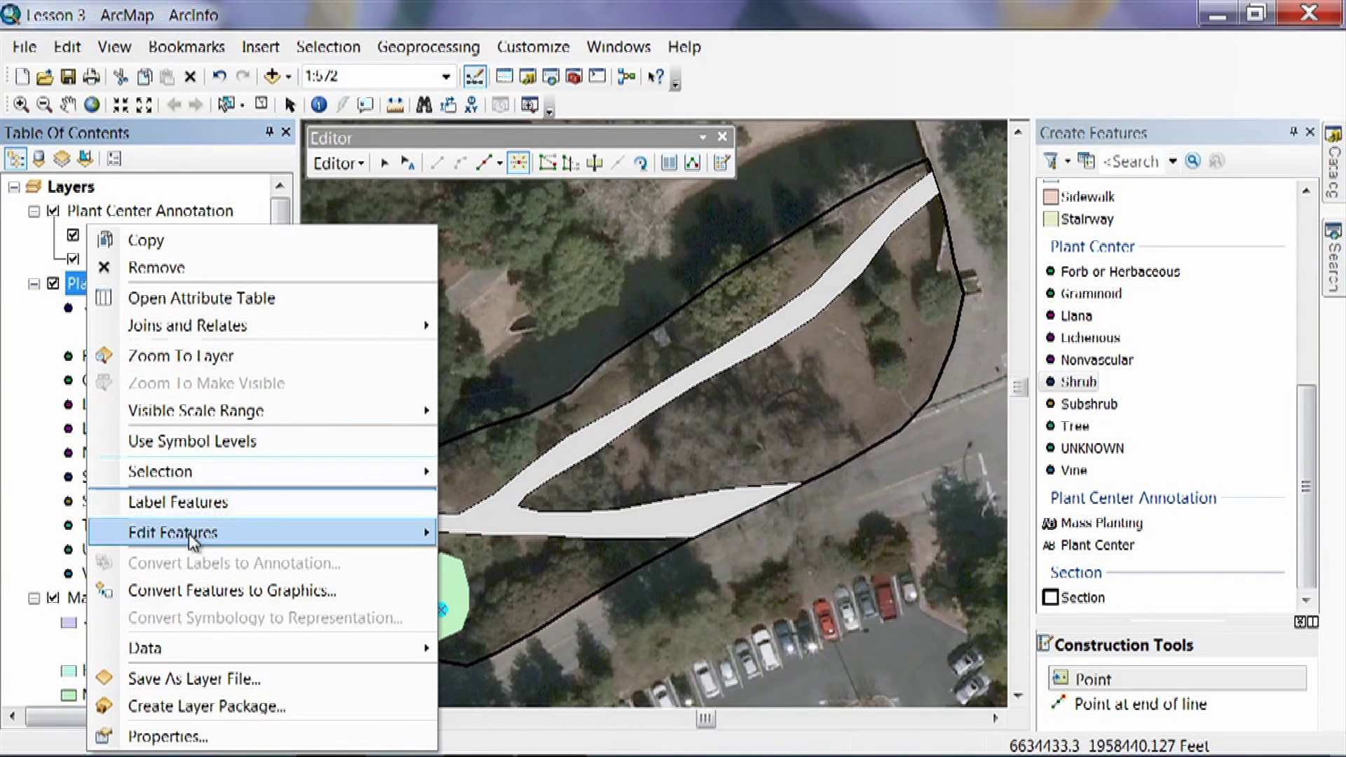
Annotate the selected shrub point in Mass Planting only, excluding PlantCenterAnnotation – Plant Center
{"action": "mouse_move", "coordinate": [214, 477]}
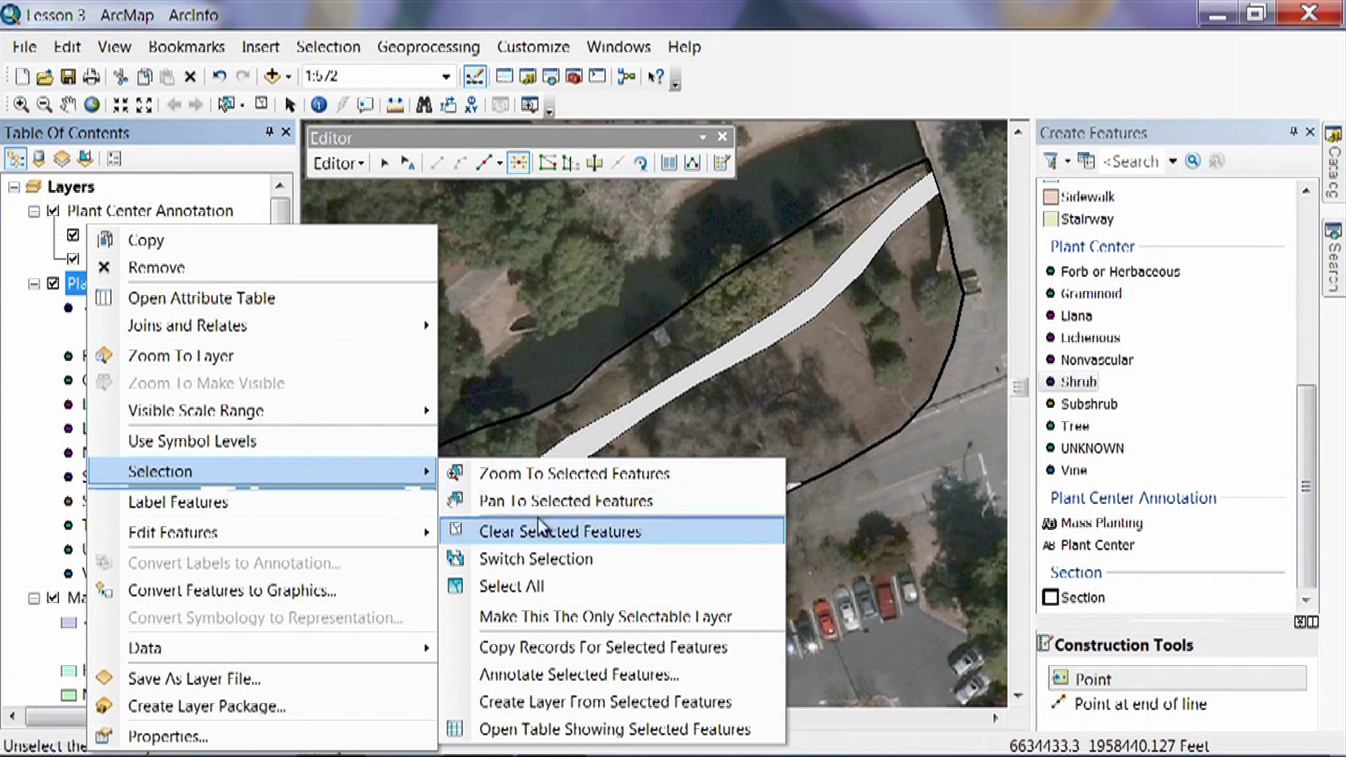
{"action": "left_click", "coordinate": [545, 675]}
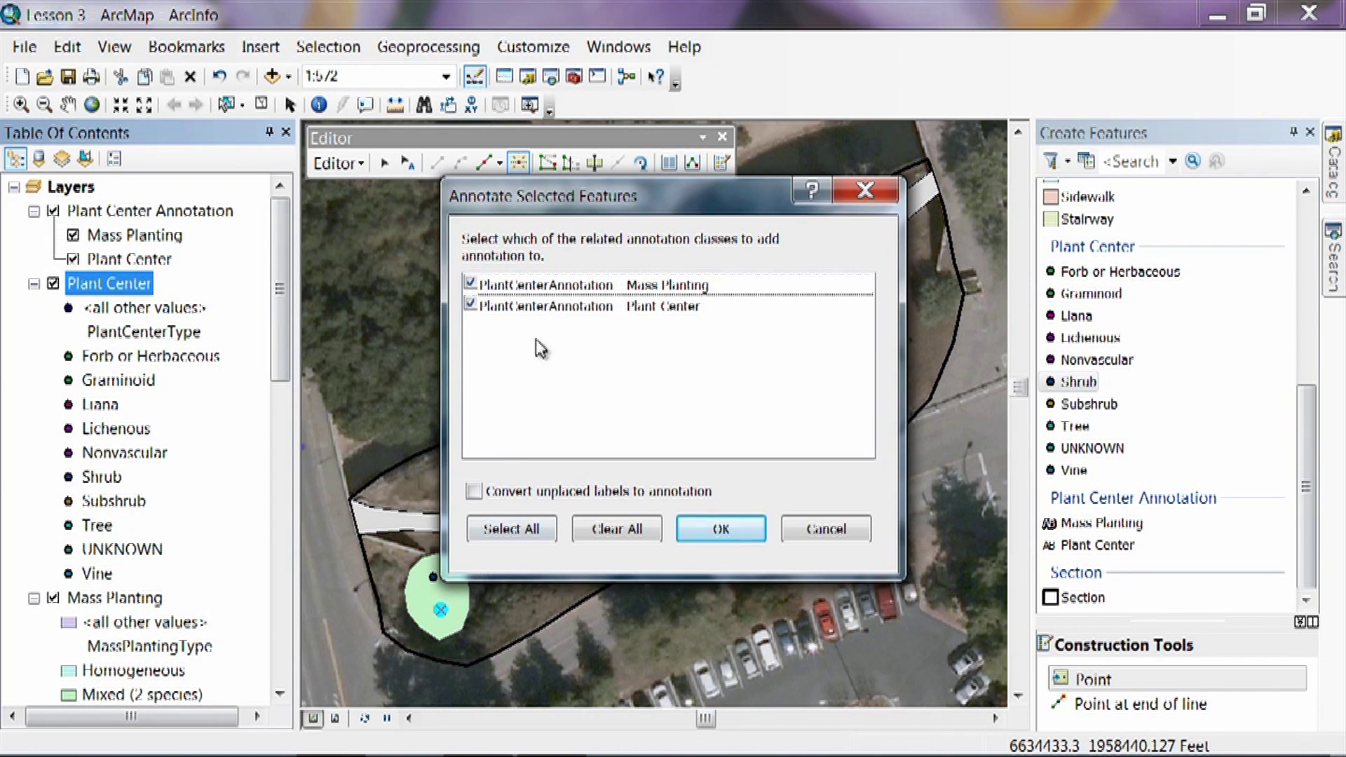
{"action": "left_click", "coordinate": [470, 305]}
{"action": "left_click", "coordinate": [471, 306]}
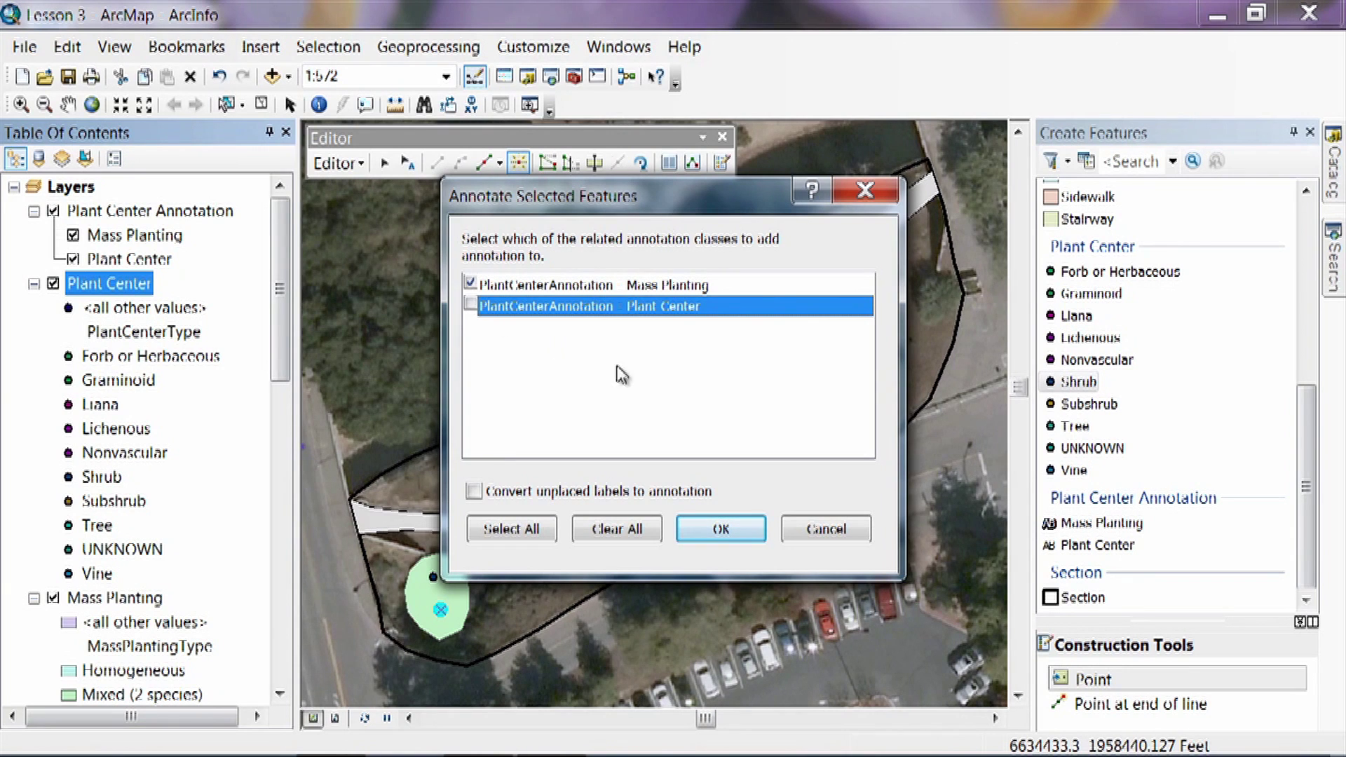
{"action": "left_click", "coordinate": [723, 538]}
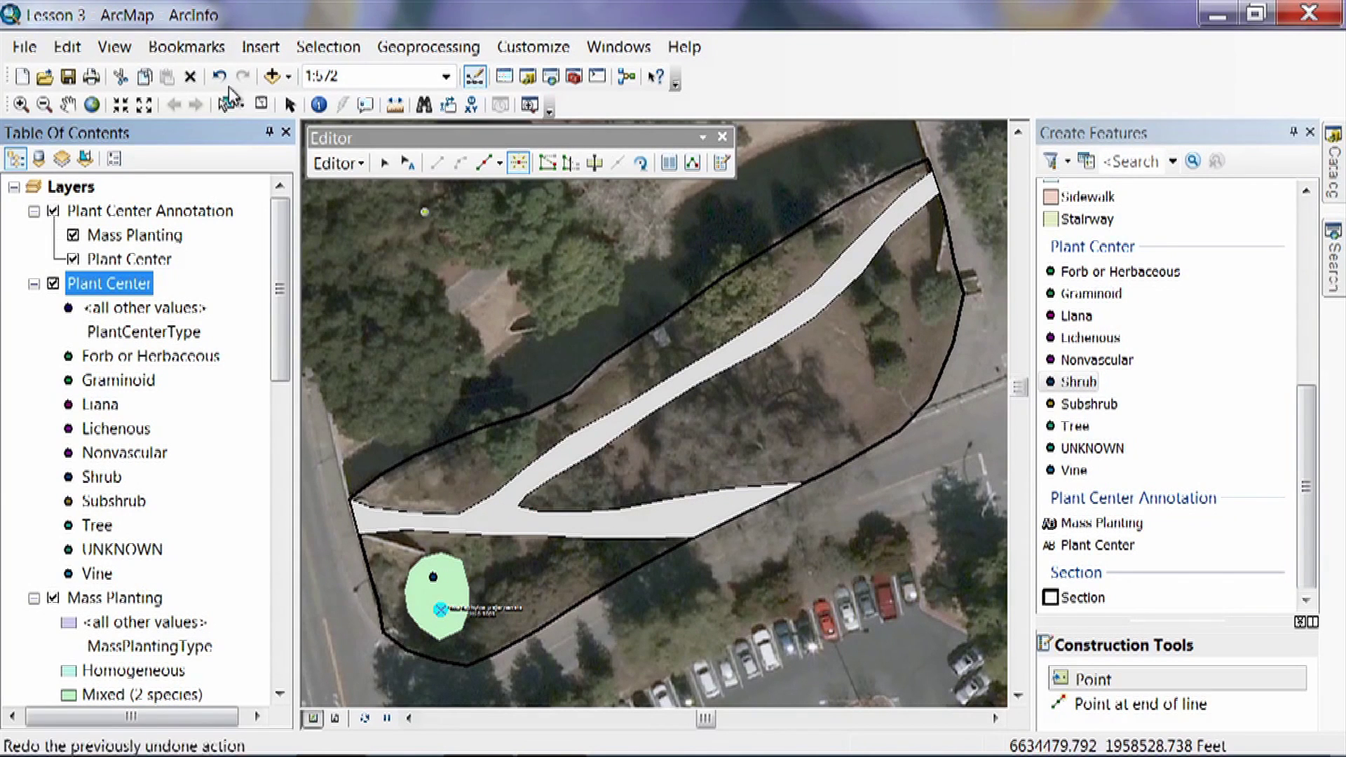
Zoom in on the green planting polygon and select the upper shrub point
{"action": "left_click", "coordinate": [21, 105]}
{"action": "left_click_drag", "start_coordinate": [356, 538], "coordinate": [563, 667]}
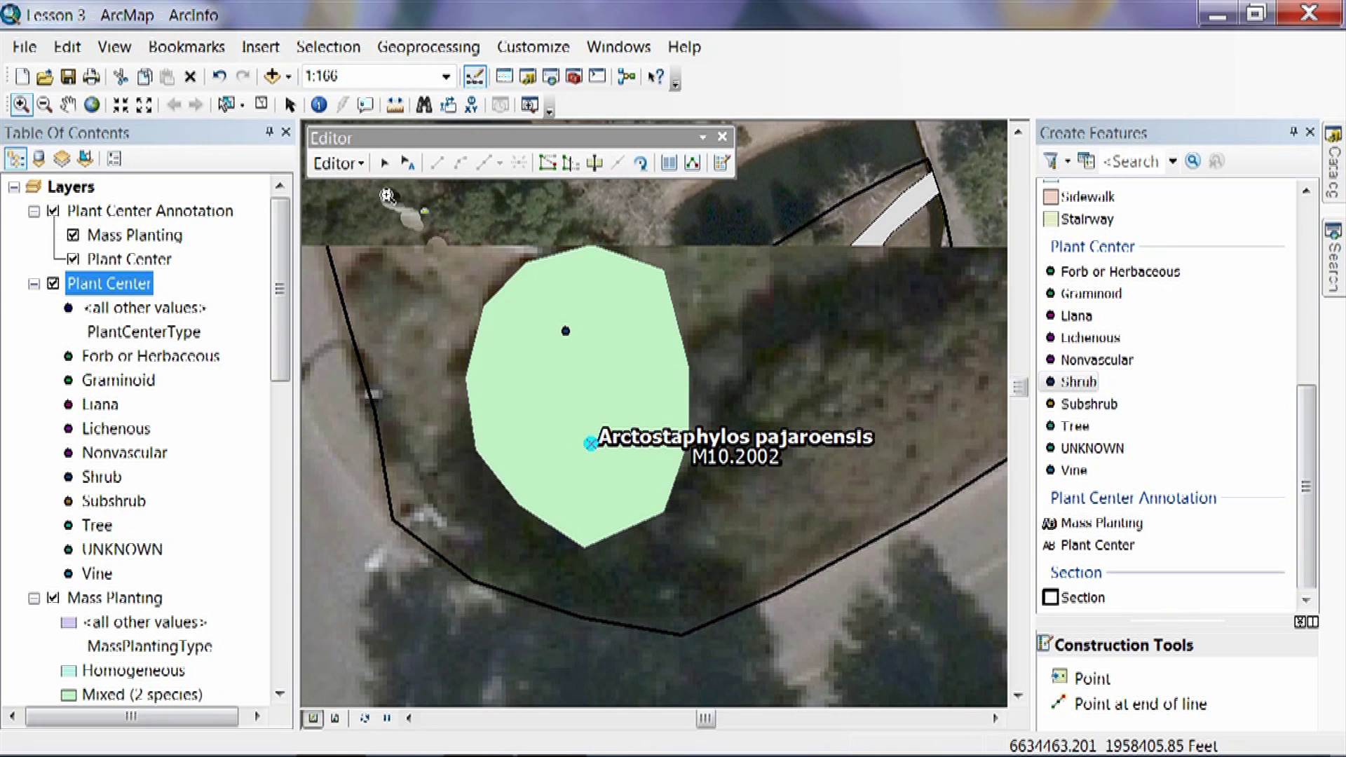
{"action": "left_click", "coordinate": [385, 164]}
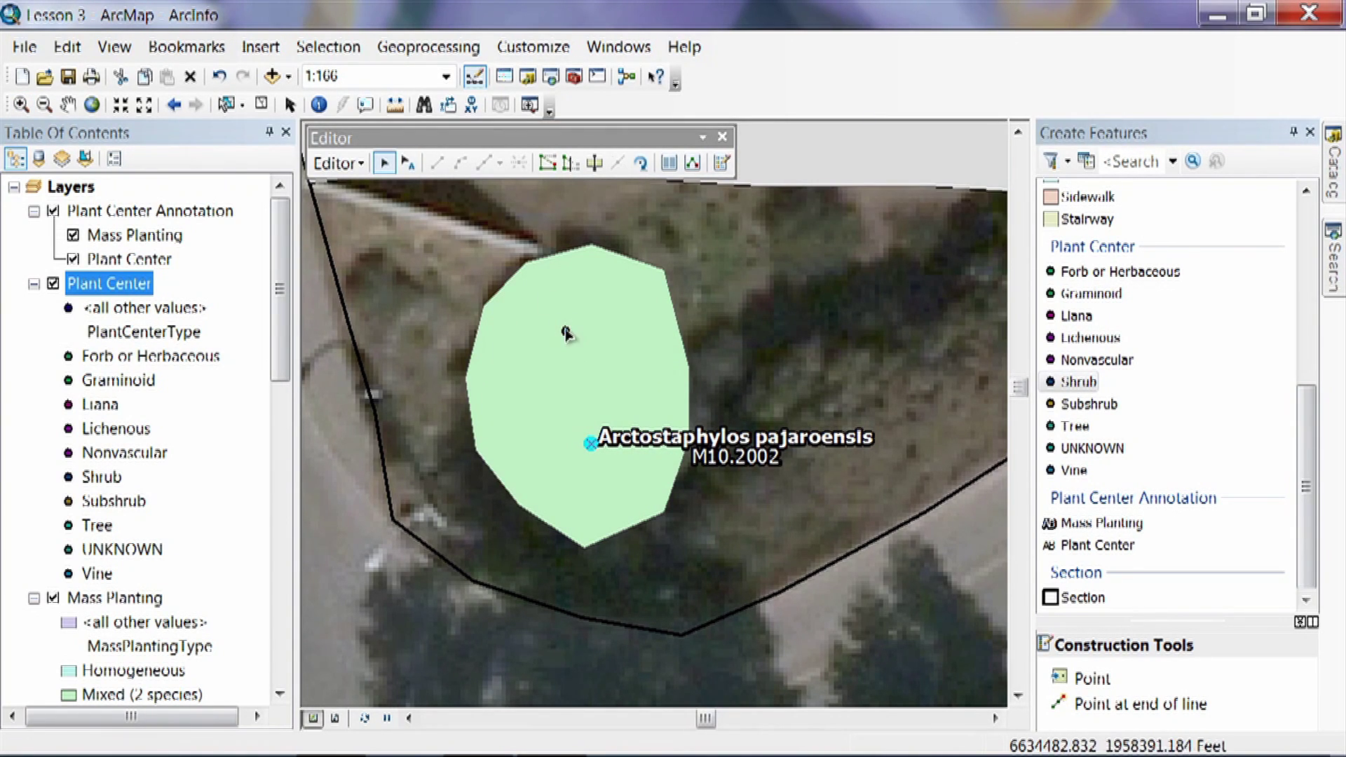
{"action": "left_click", "coordinate": [567, 332]}
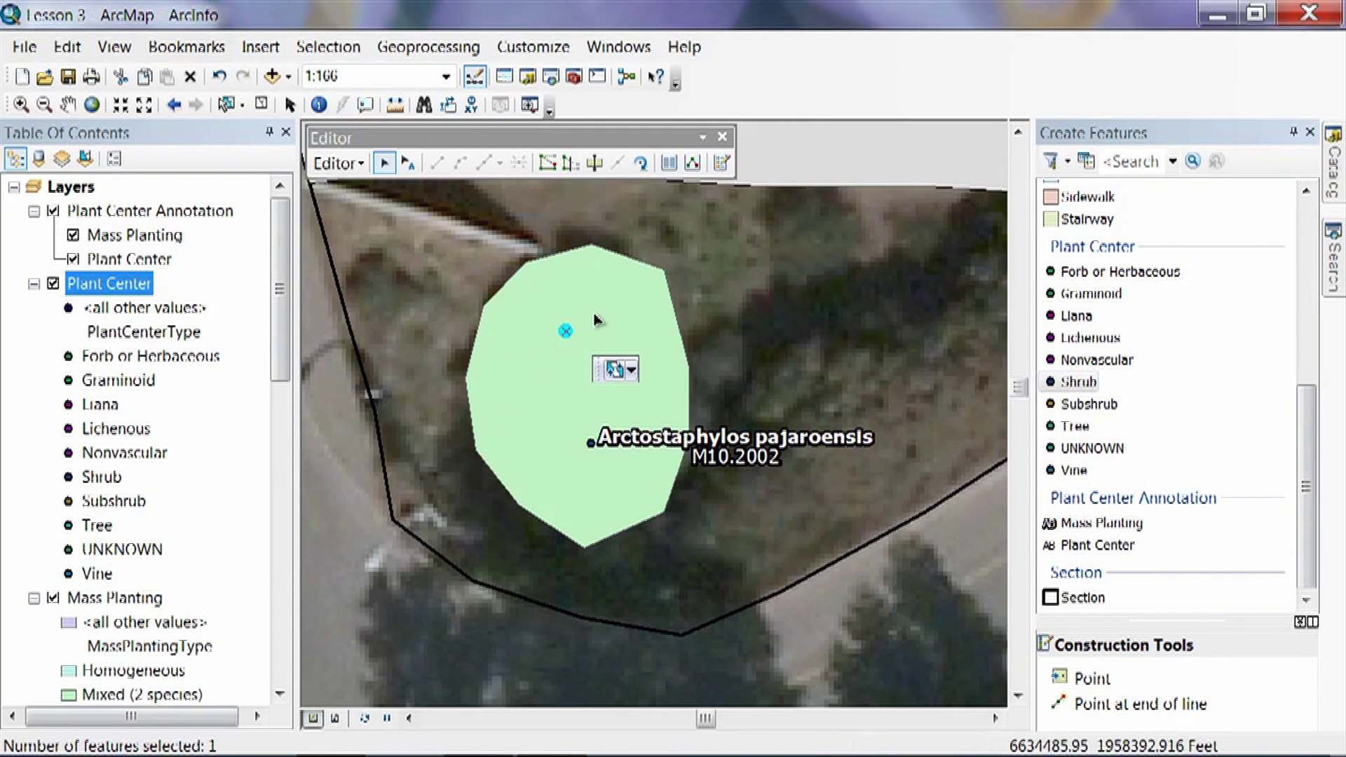
Annotate the upper point in Mass Planting only, labelling it Arctostaphylos hookeri M10.2001
{"action": "right_click", "coordinate": [122, 290]}
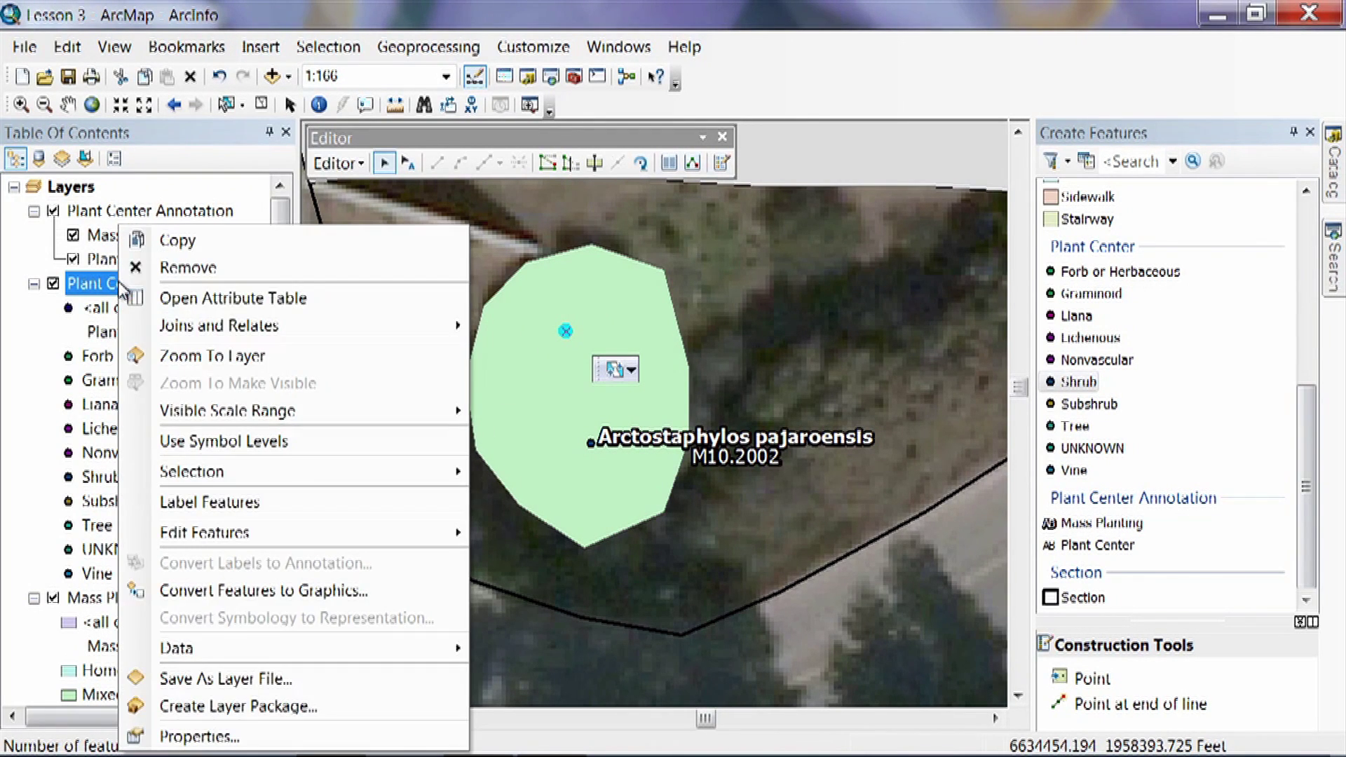
{"action": "mouse_move", "coordinate": [226, 477]}
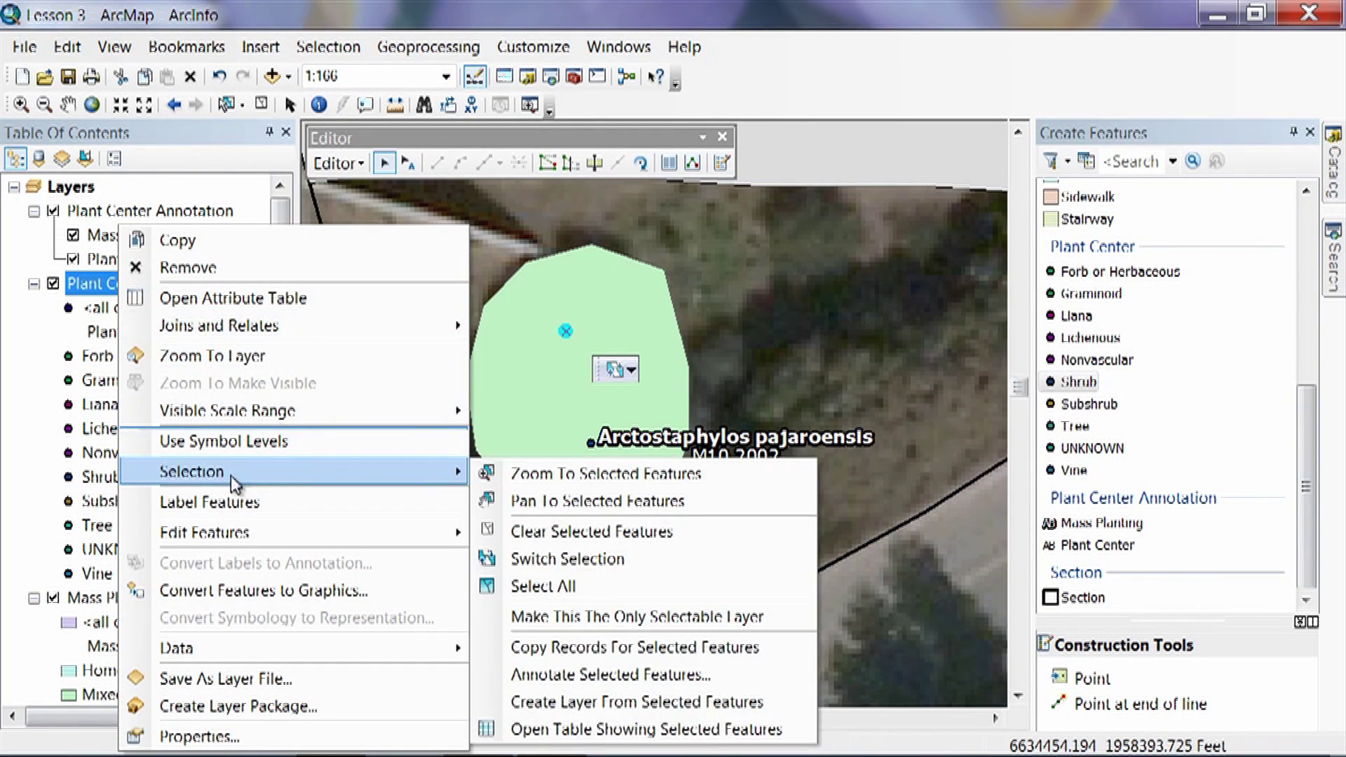
{"action": "left_click", "coordinate": [591, 675]}
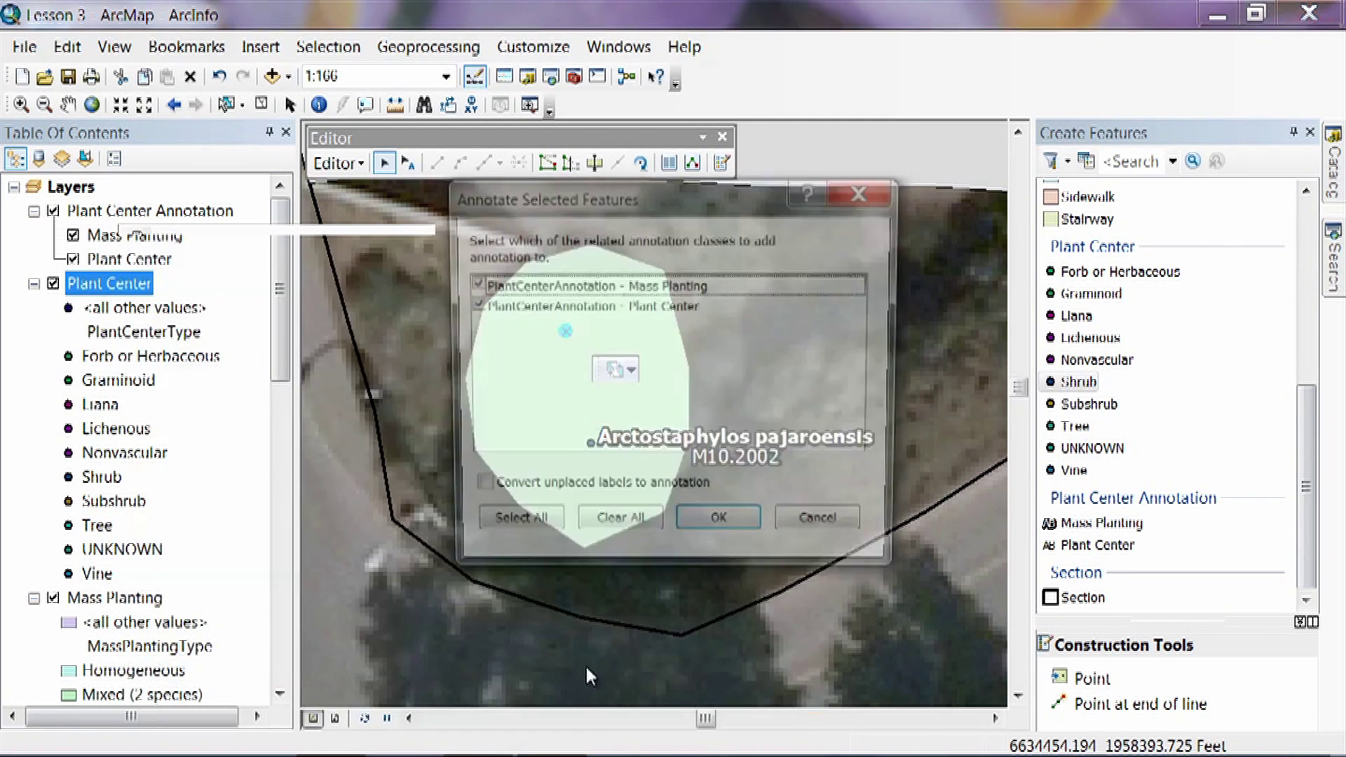
{"action": "left_click", "coordinate": [471, 305]}
{"action": "left_click", "coordinate": [722, 529]}
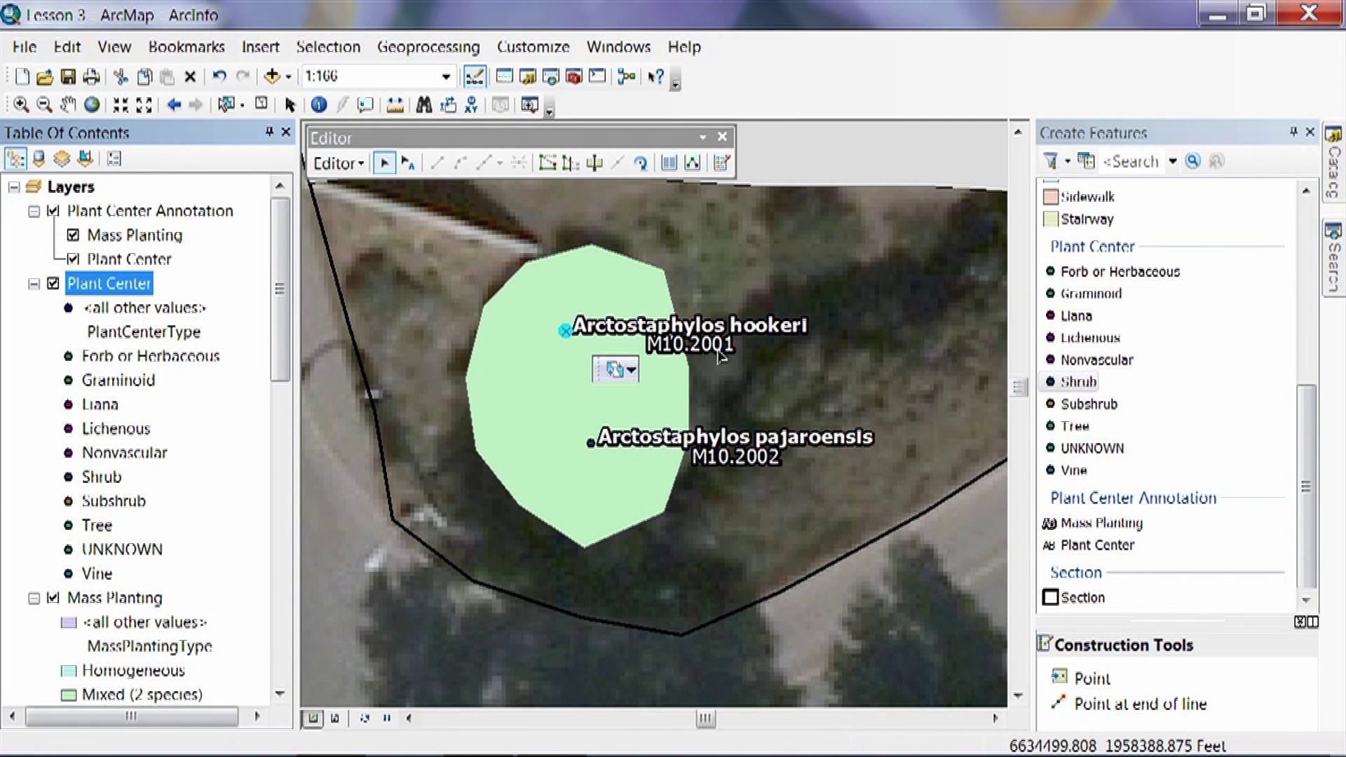
{"action": "left_click", "coordinate": [394, 267]}
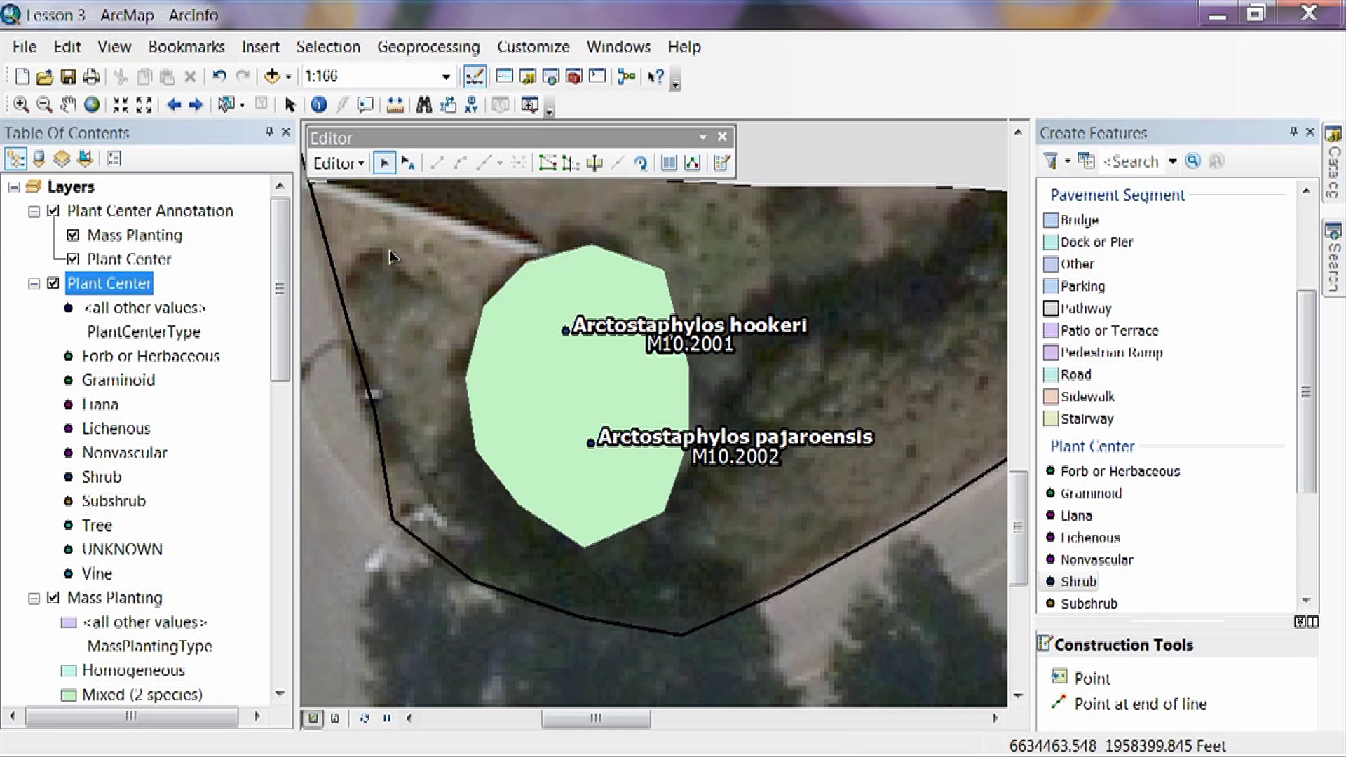
Zoom to the full extent, select the section polygon, and show its attributes
{"action": "left_click", "coordinate": [91, 105]}
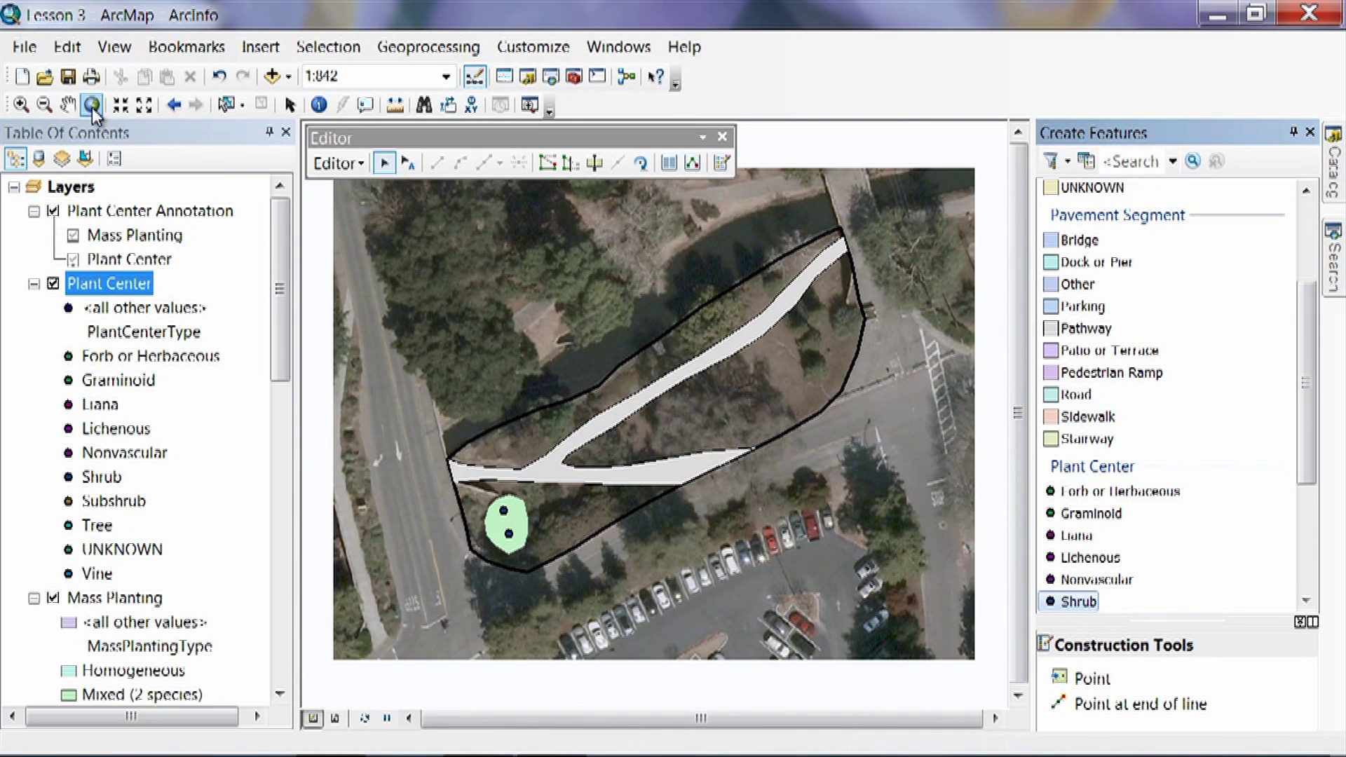
{"action": "left_click", "coordinate": [383, 165]}
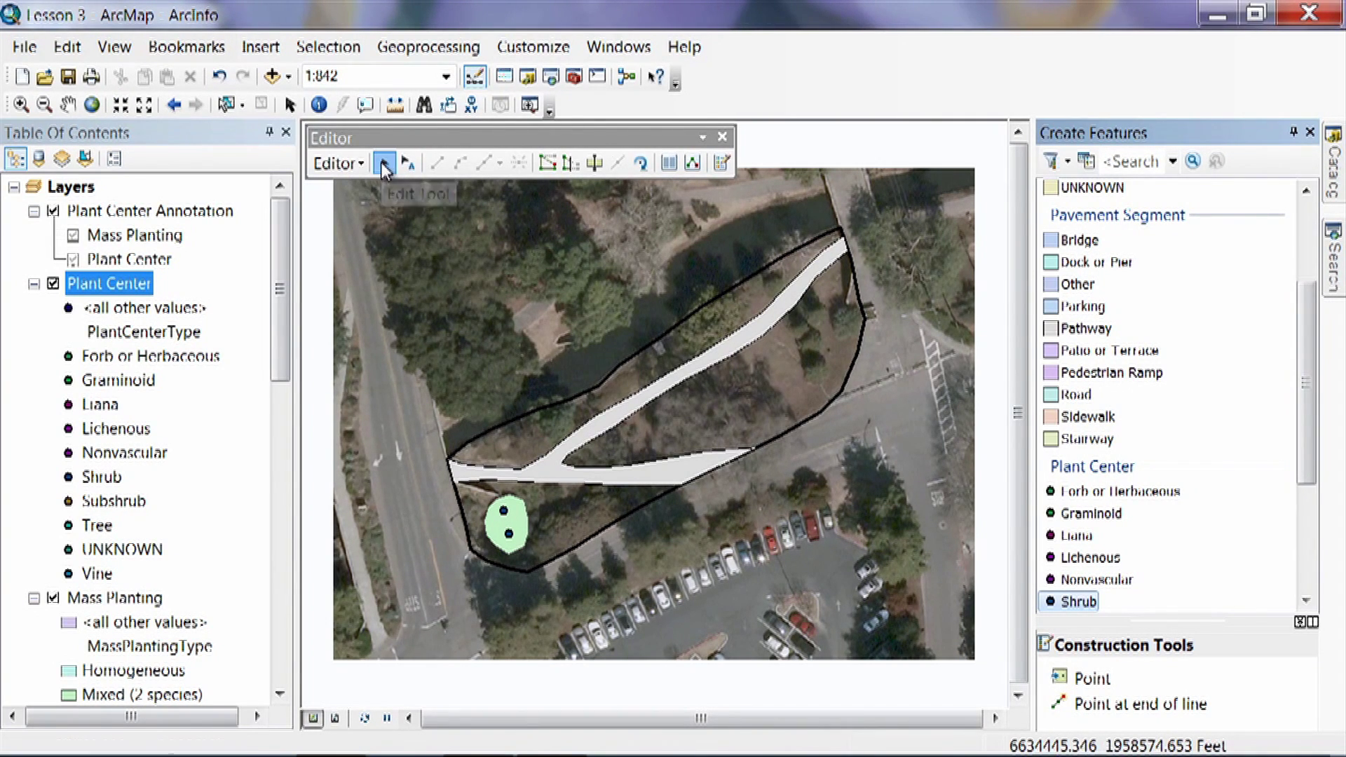
{"action": "left_click", "coordinate": [554, 410]}
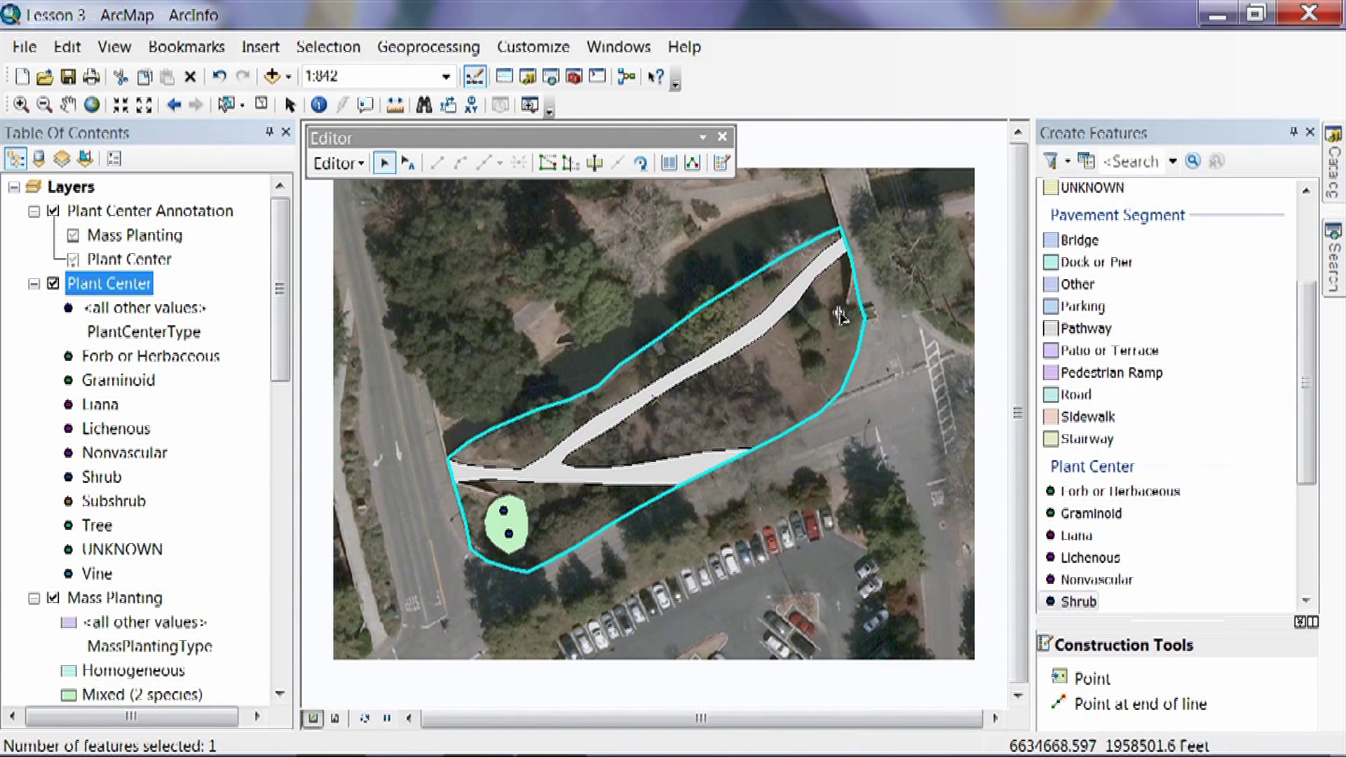
{"action": "left_click", "coordinate": [668, 164]}
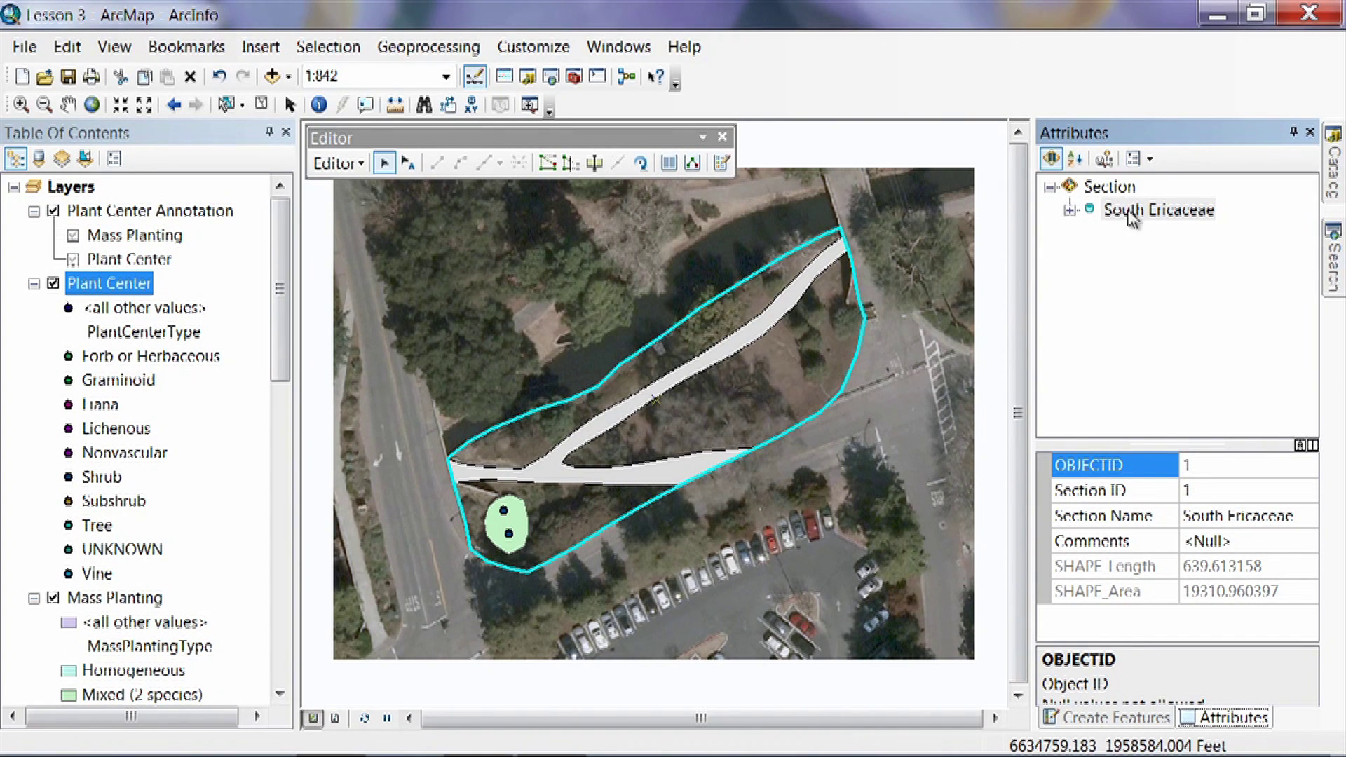
Expand South Ericaceae > Planting Area > Southwest > Plant Center to list both plant centers
{"action": "left_click", "coordinate": [1070, 210]}
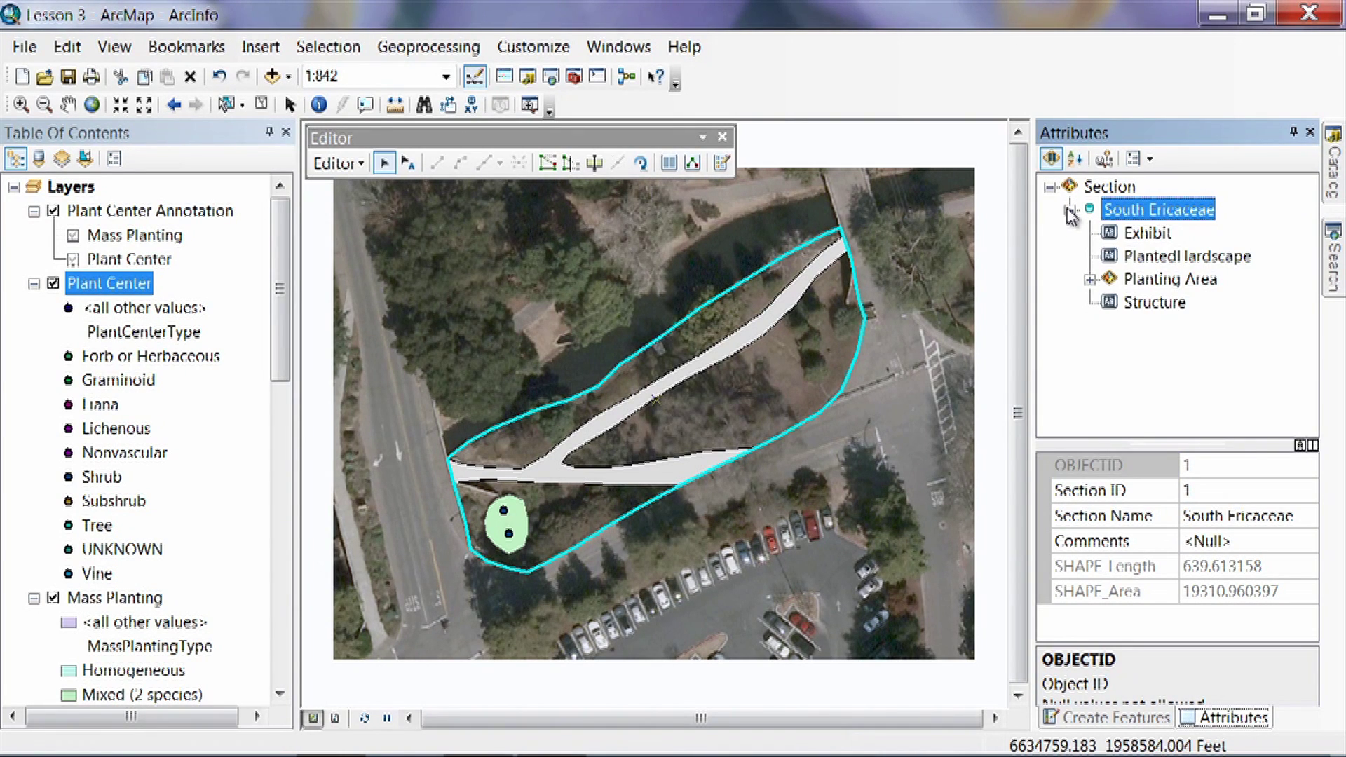
{"action": "left_click", "coordinate": [1089, 280]}
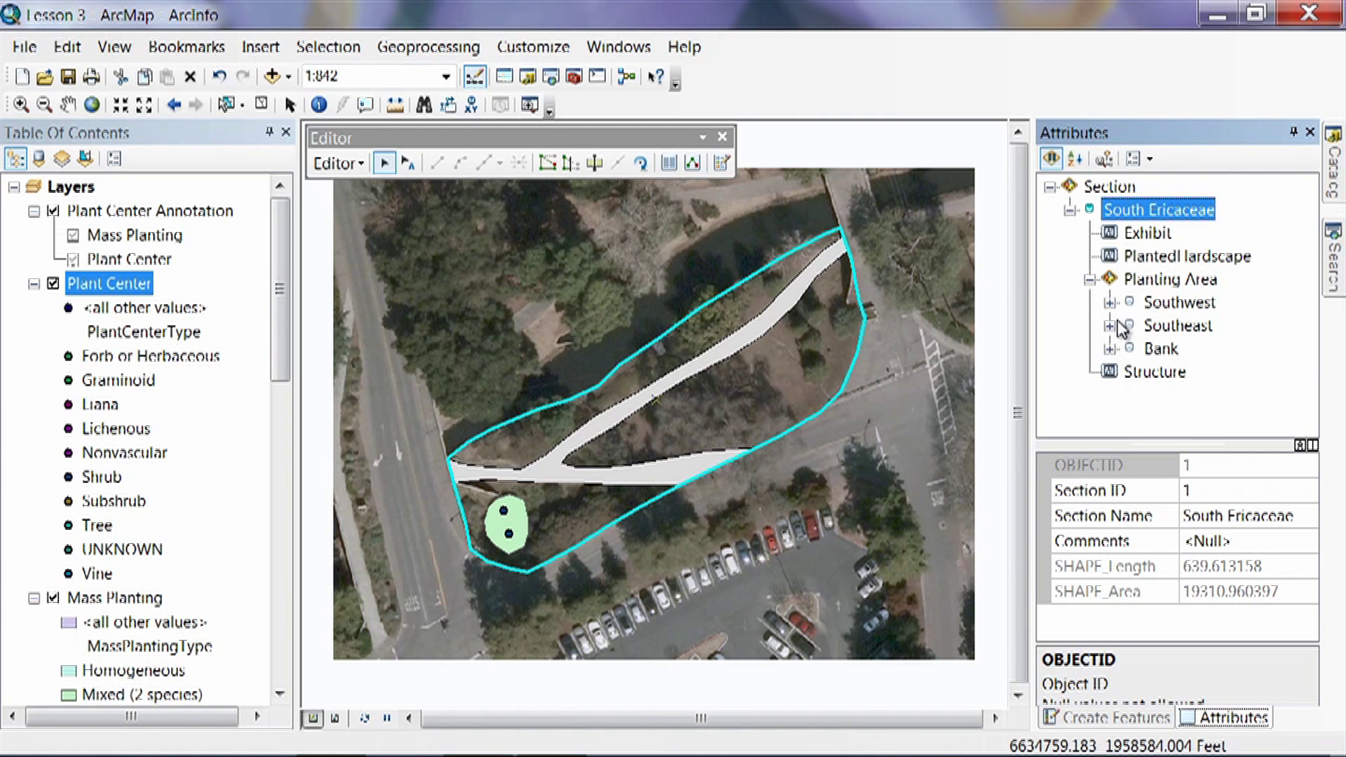
{"action": "left_click", "coordinate": [1109, 303]}
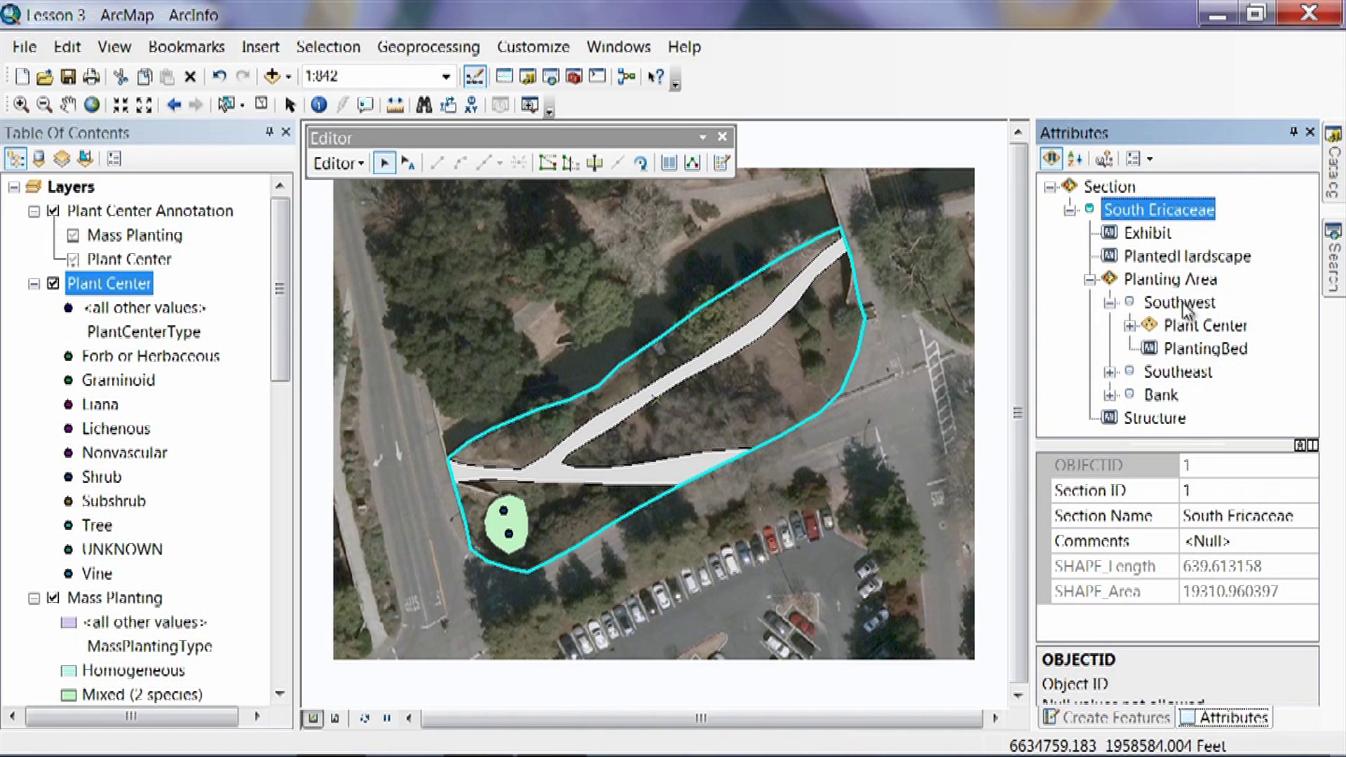
{"action": "left_click", "coordinate": [1129, 326]}
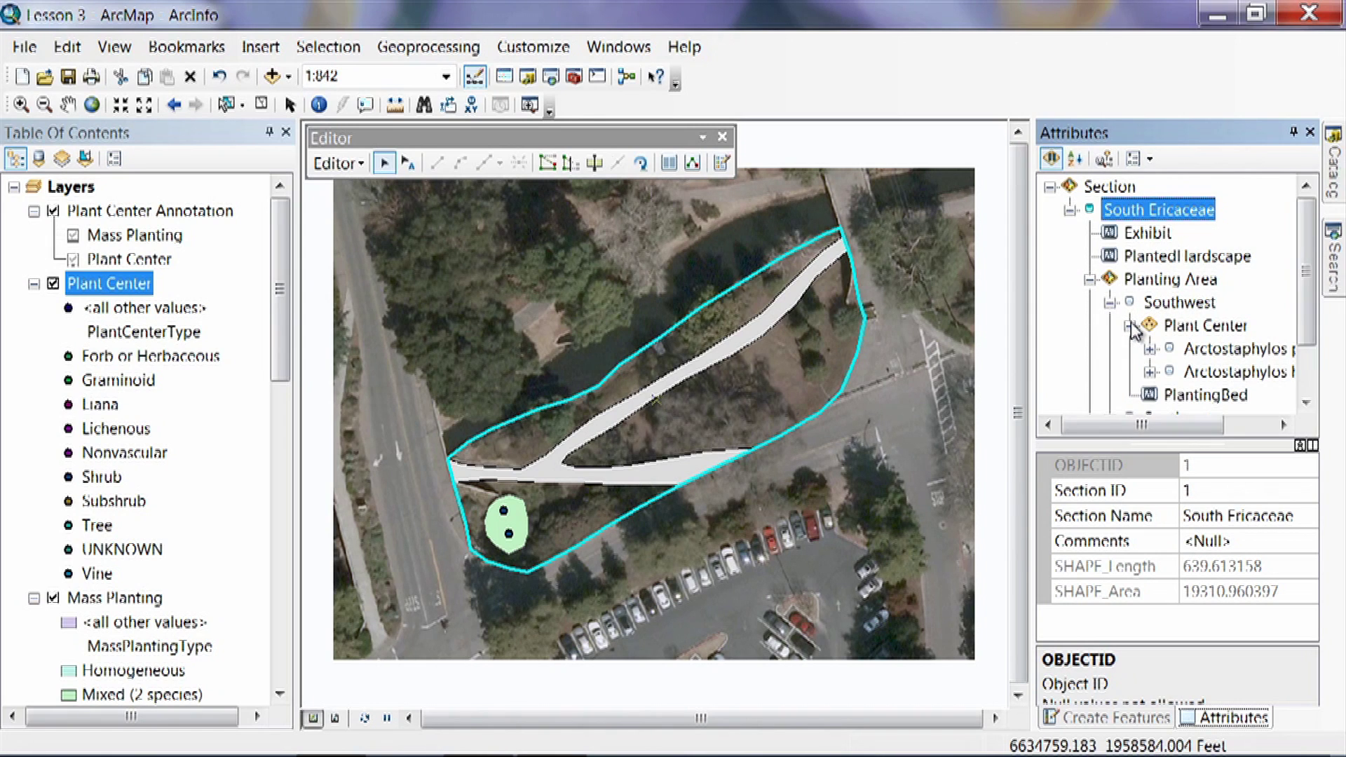
{"action": "left_click_drag", "start_coordinate": [1188, 422], "coordinate": [1252, 437]}
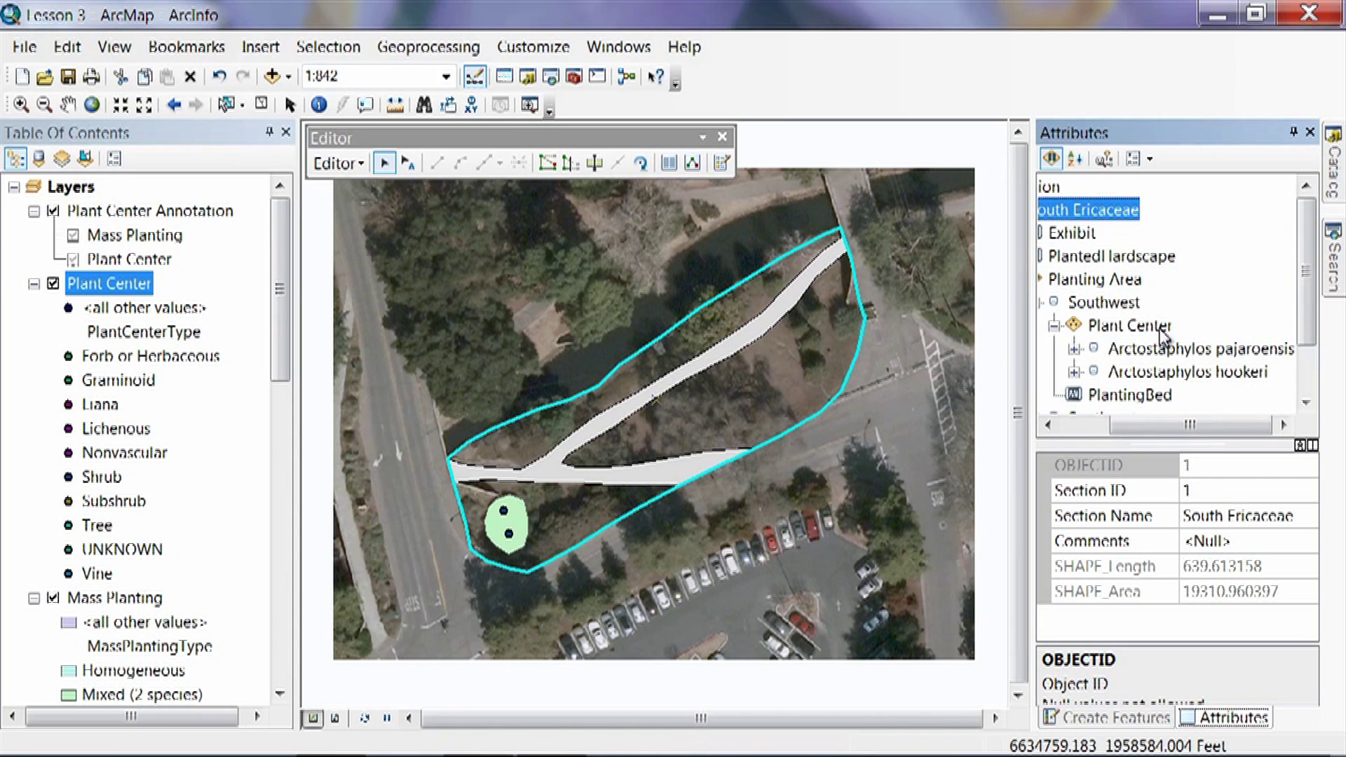
{"action": "double_click", "coordinate": [96, 283]}
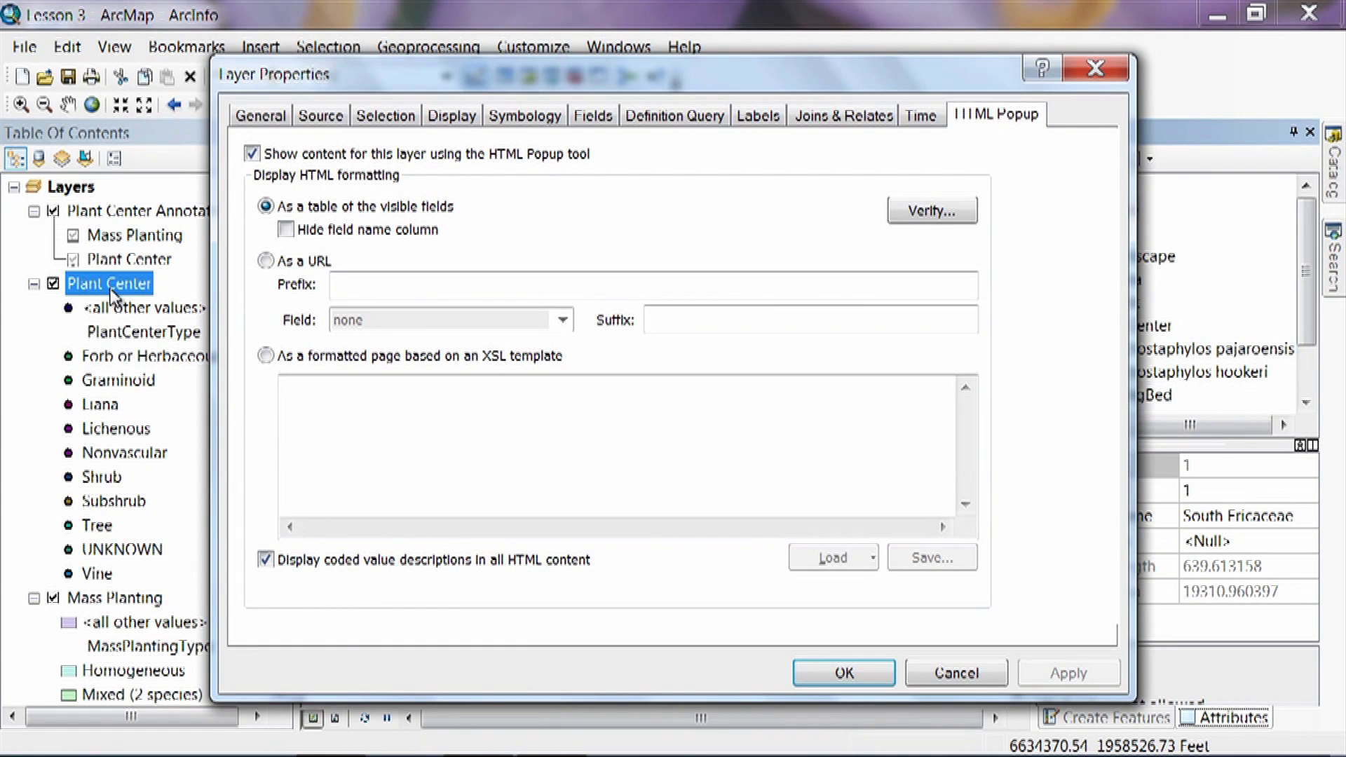
Make Scientific Name the Plant Center layer's display field and close the properties
{"action": "left_click", "coordinate": [449, 116]}
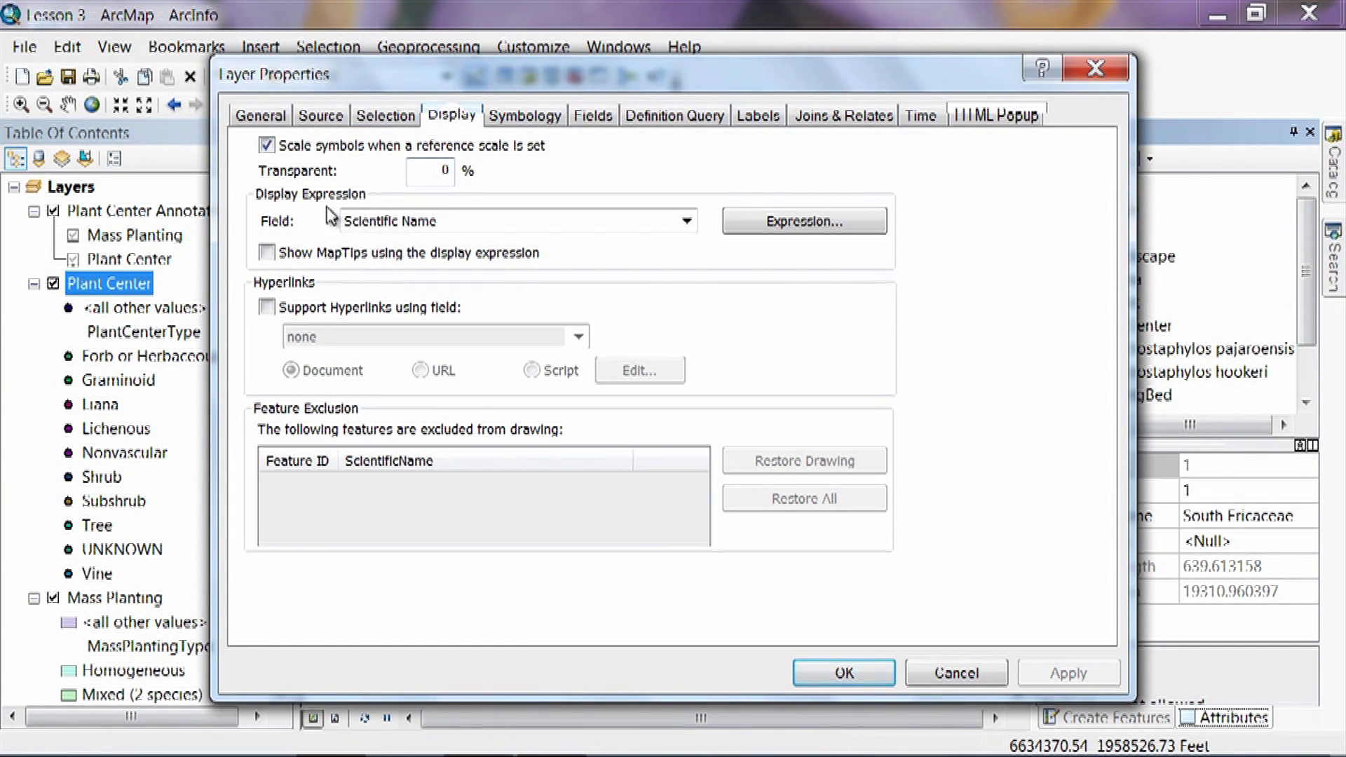
{"action": "left_click", "coordinate": [383, 223]}
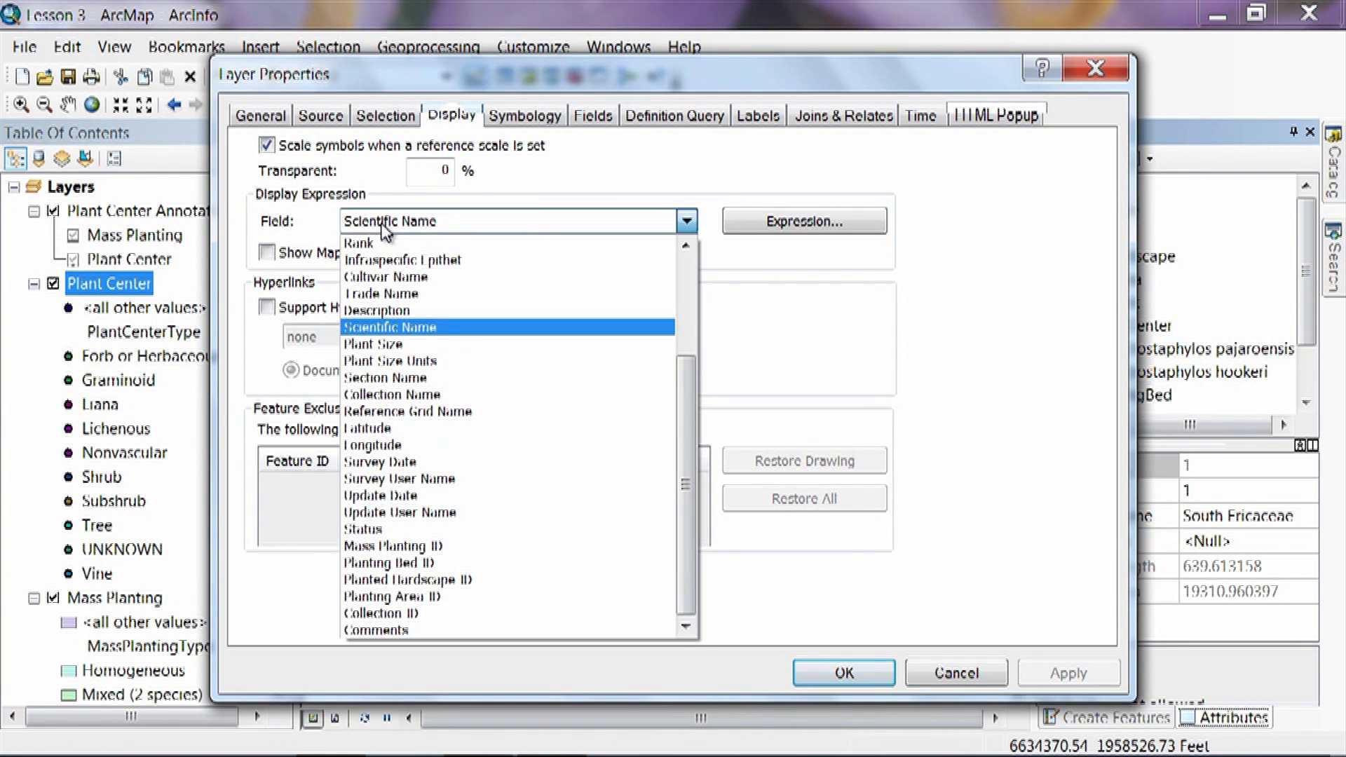
{"action": "left_click", "coordinate": [390, 327]}
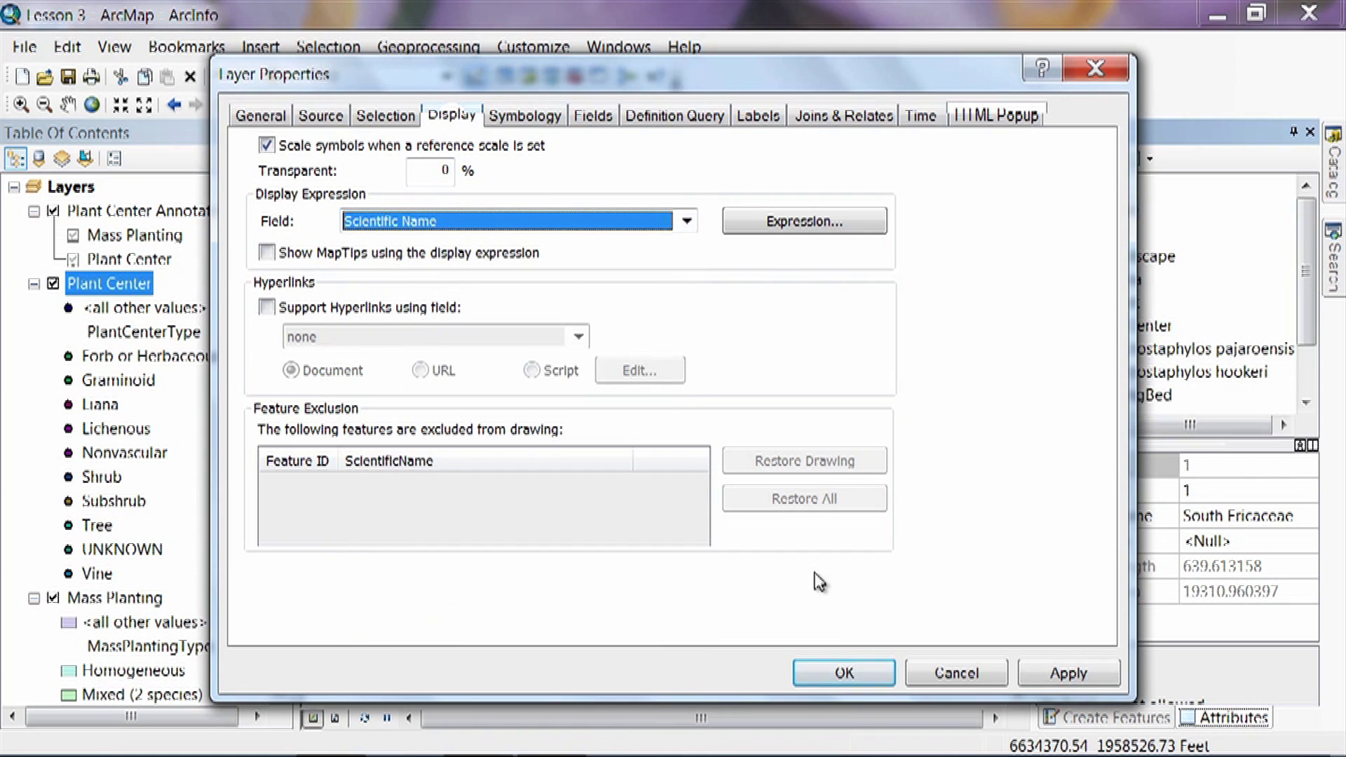
{"action": "left_click", "coordinate": [831, 674]}
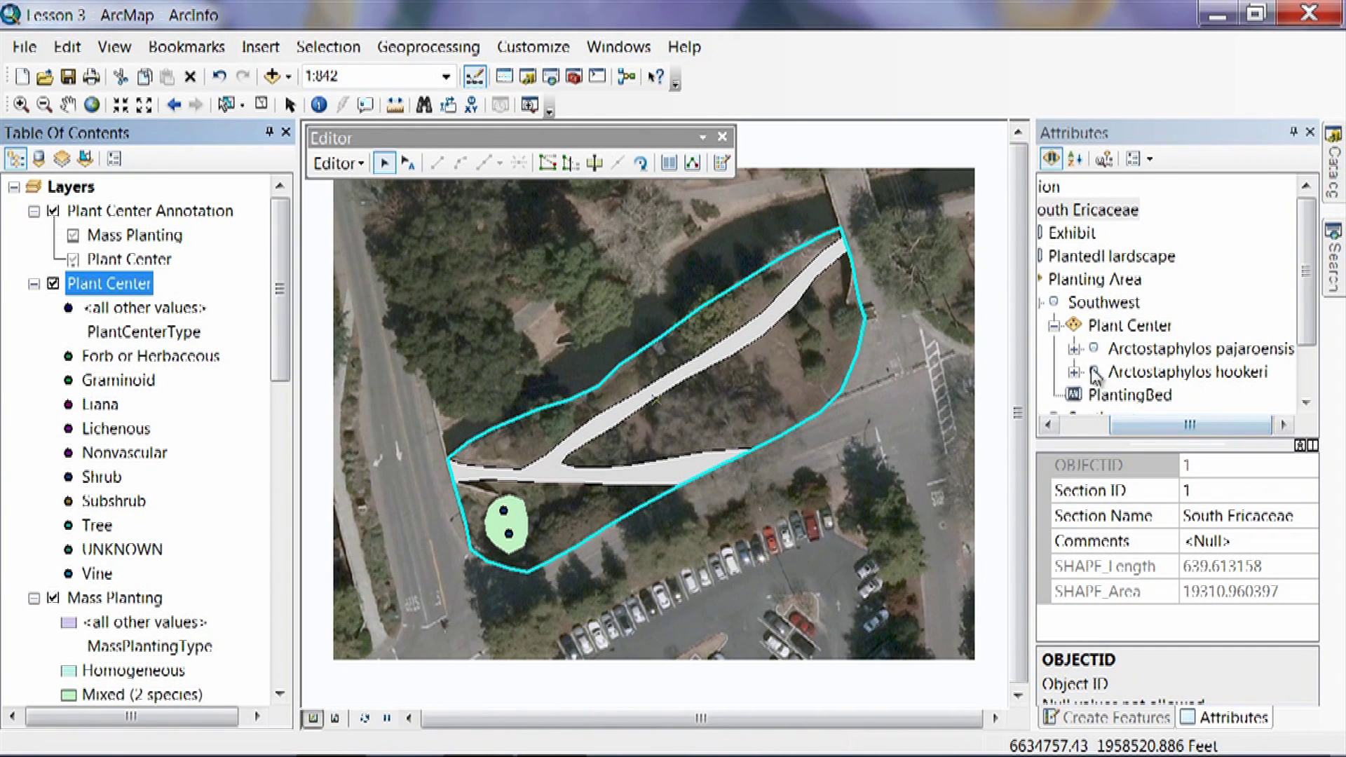
View Arctostaphylos pajaroensis and its South Ericaceae mass planting attributes; dock the Editor toolbar
{"action": "mouse_move", "coordinate": [1140, 425]}
{"action": "left_mouse_down"}
{"action": "mouse_move", "coordinate": [1083, 434]}
{"action": "mouse_move", "coordinate": [1132, 435]}
{"action": "left_mouse_up"}
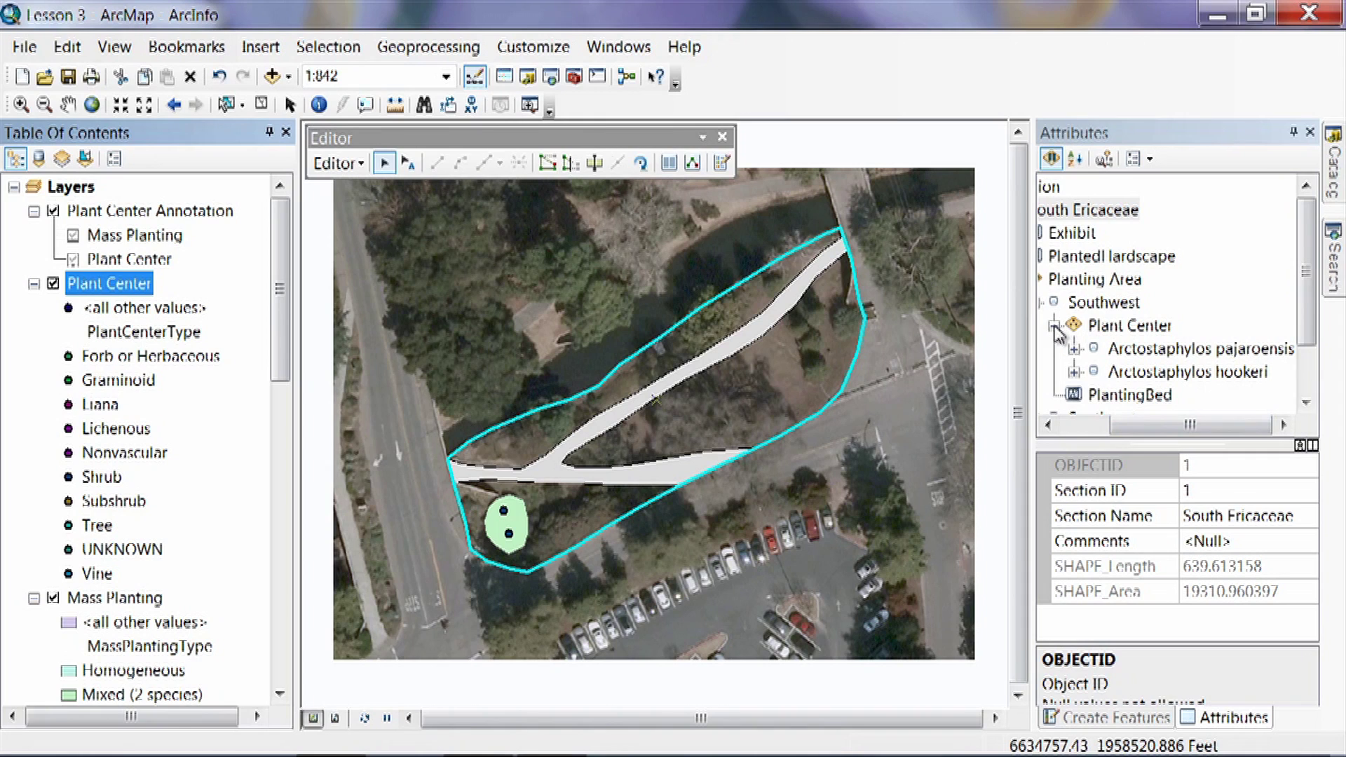
{"action": "left_click", "coordinate": [1073, 349]}
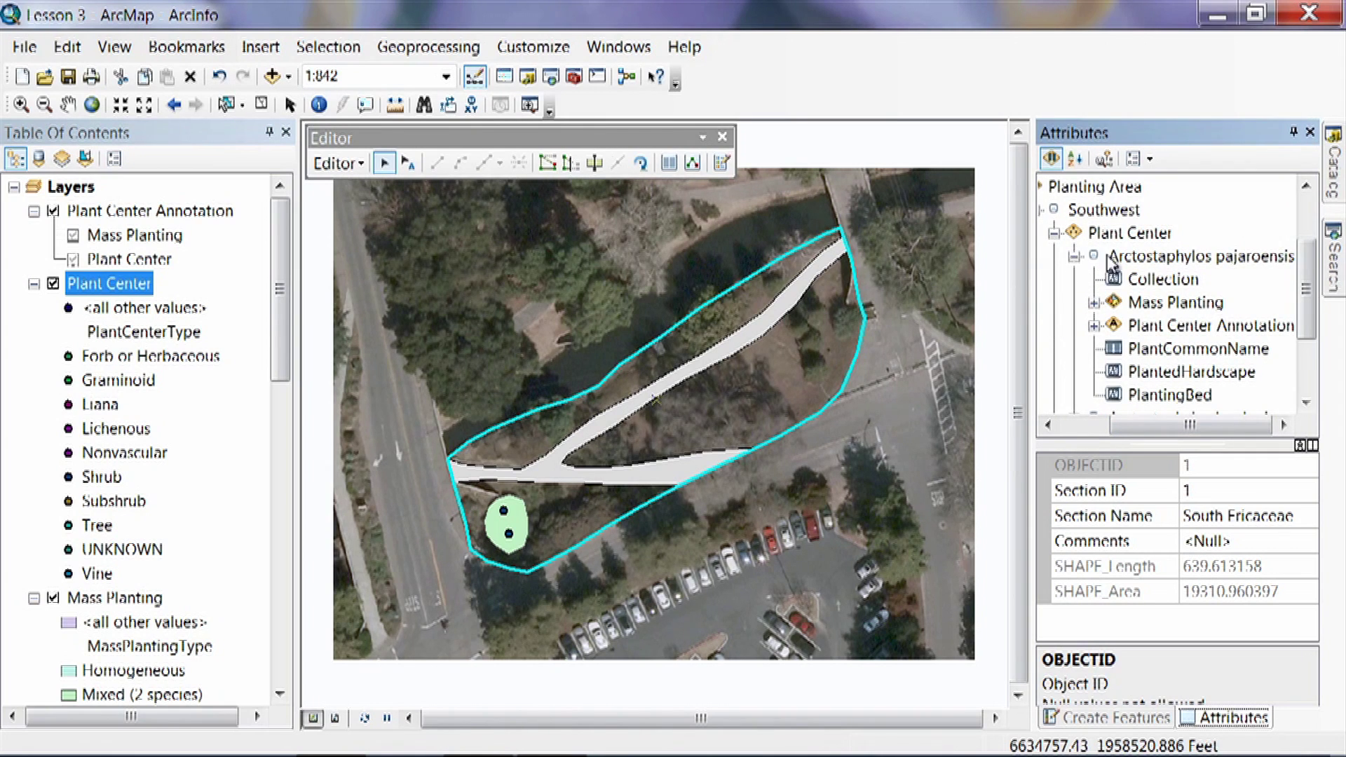
{"action": "left_click", "coordinate": [1094, 303]}
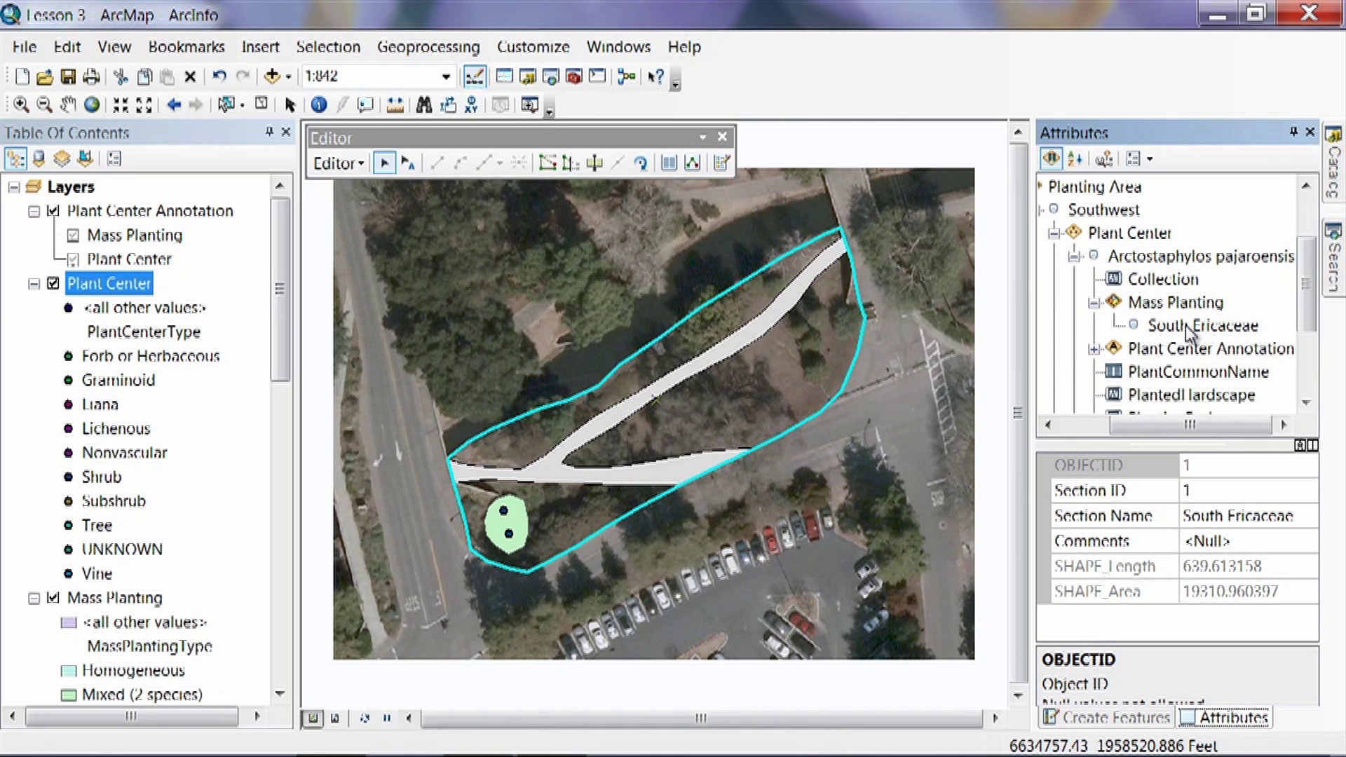
{"action": "left_click", "coordinate": [1185, 326]}
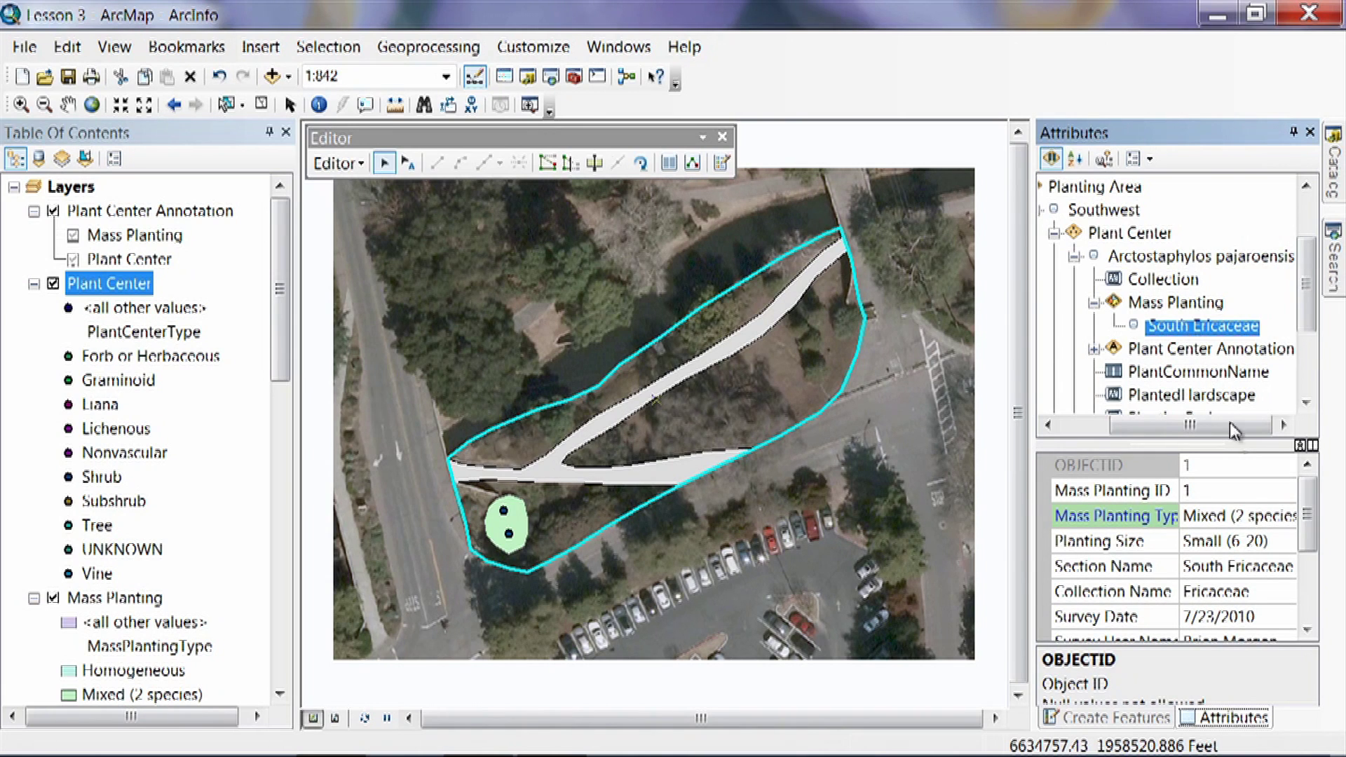
{"action": "mouse_move", "coordinate": [1306, 533]}
{"action": "left_mouse_down"}
{"action": "mouse_move", "coordinate": [1309, 610]}
{"action": "mouse_move", "coordinate": [1309, 523]}
{"action": "left_mouse_up"}
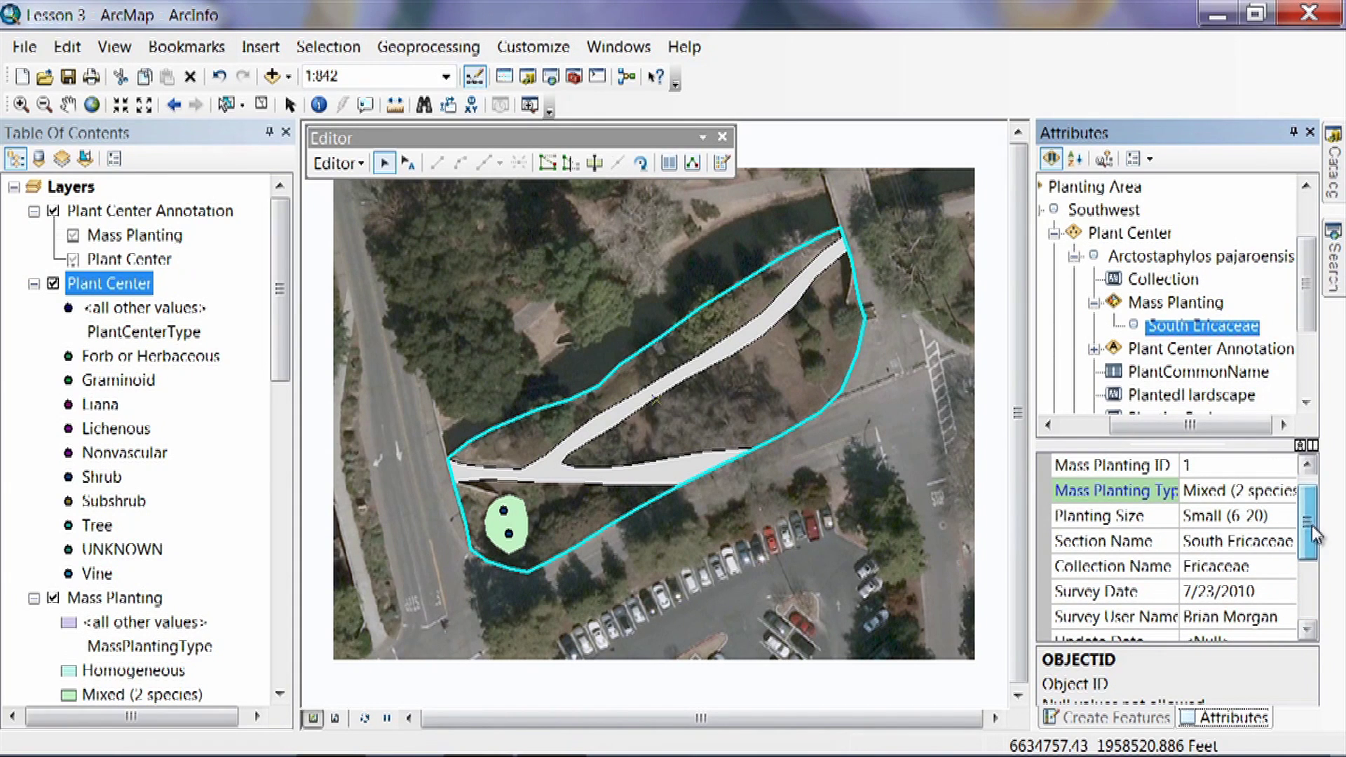
{"action": "left_click", "coordinate": [1145, 257]}
{"action": "left_click_drag", "start_coordinate": [1306, 508], "coordinate": [1296, 464]}
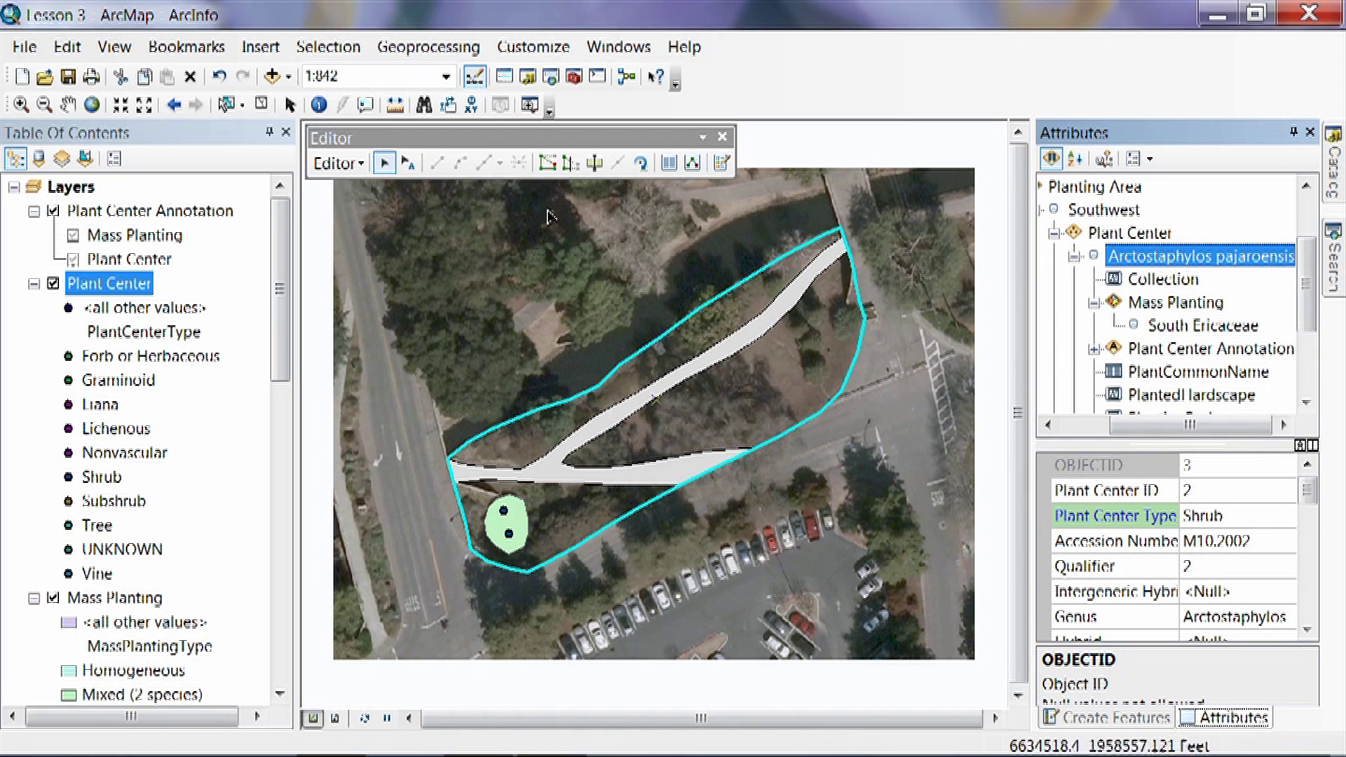
{"action": "left_click_drag", "start_coordinate": [442, 139], "coordinate": [448, 135]}
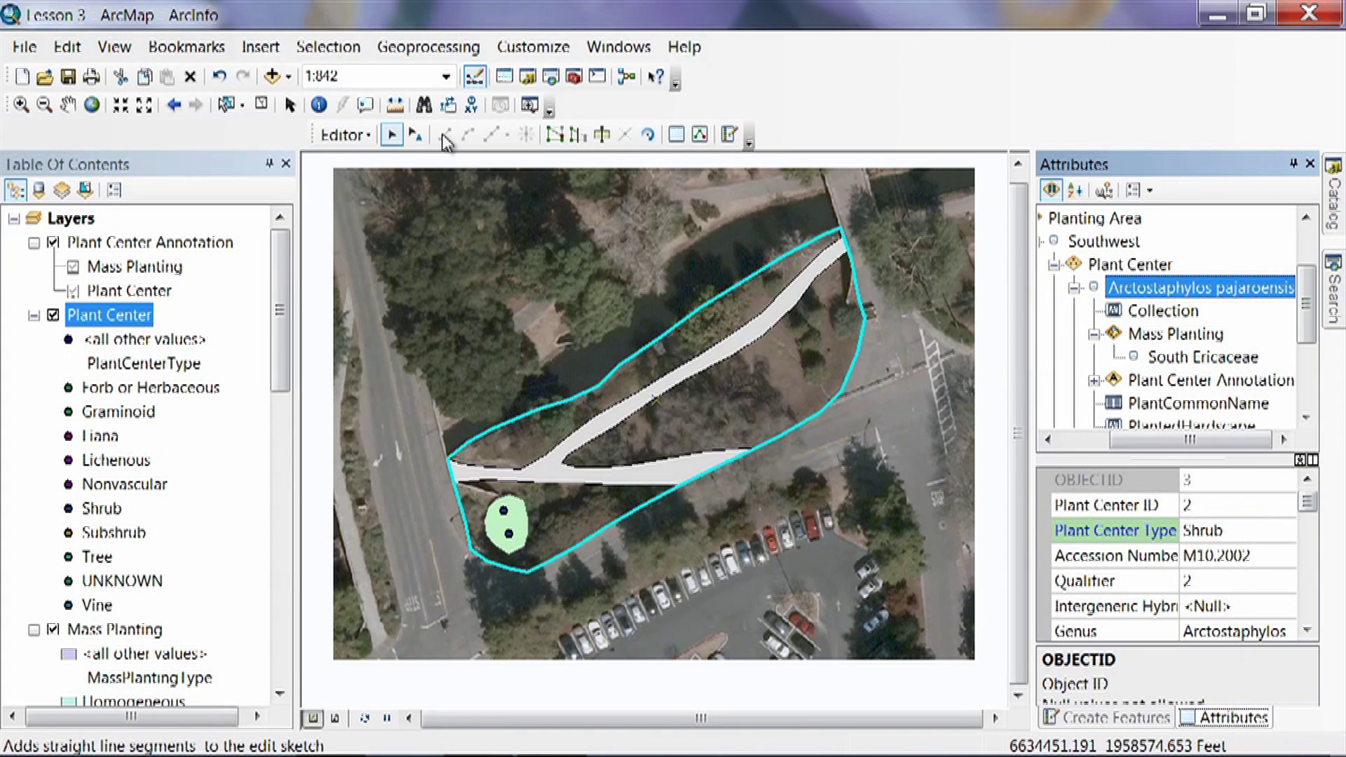
Stop the editing session, saving the edits
{"action": "left_click_drag", "start_coordinate": [312, 133], "coordinate": [319, 162]}
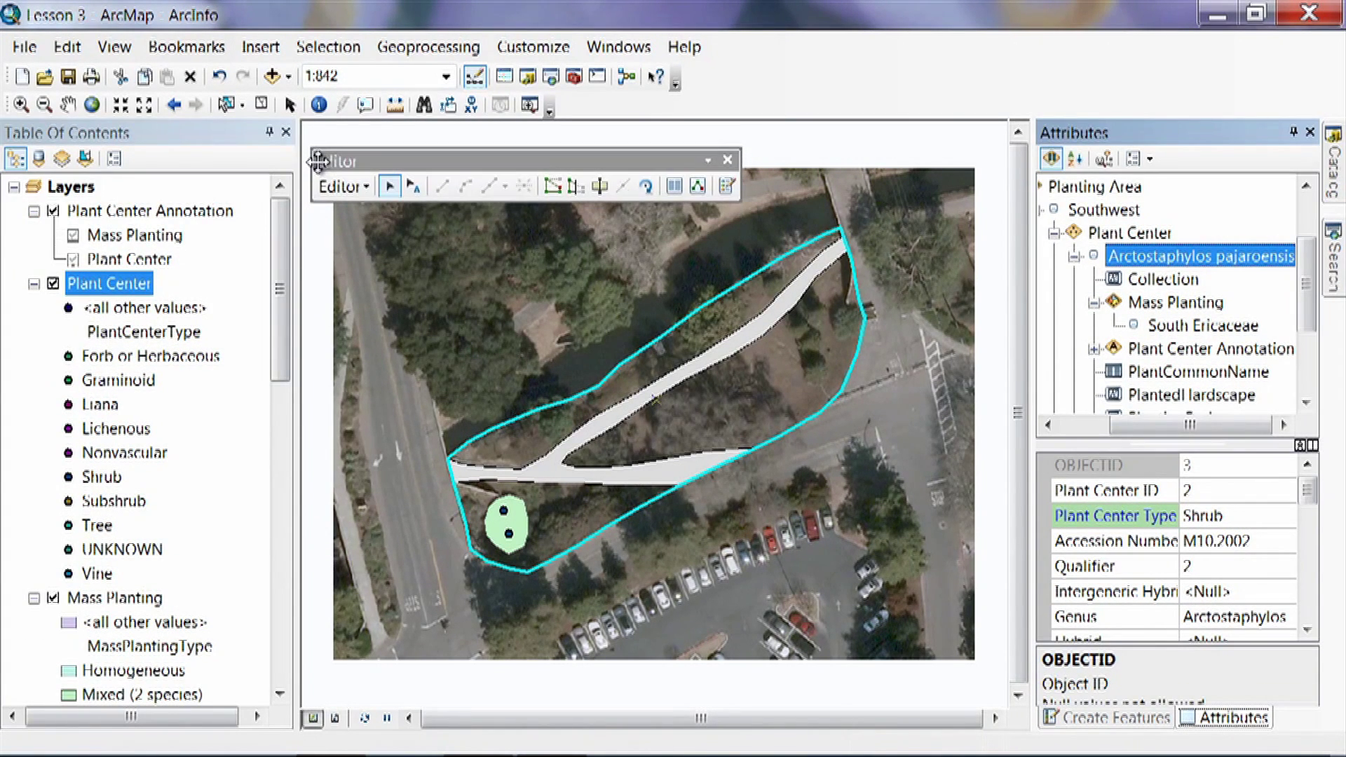
{"action": "left_click", "coordinate": [351, 188]}
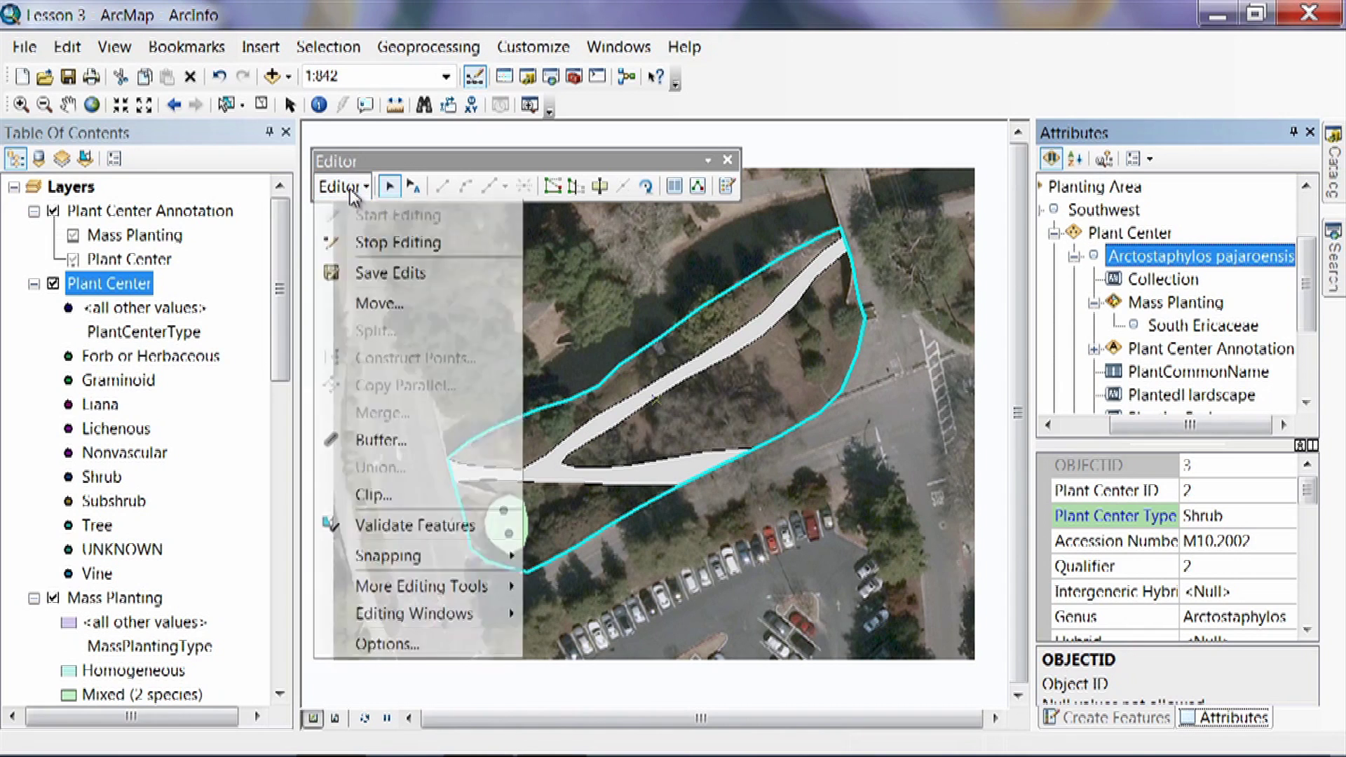
{"action": "left_click", "coordinate": [368, 243]}
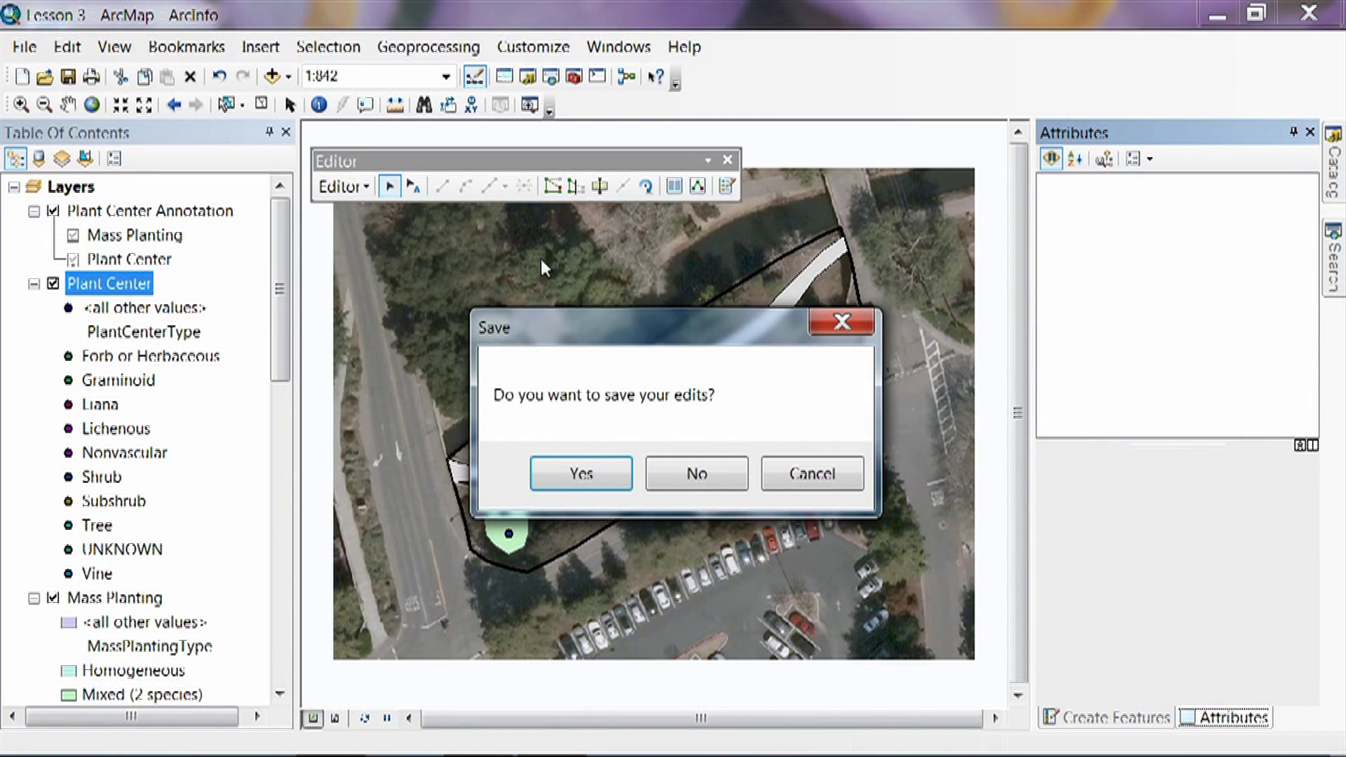
{"action": "left_click", "coordinate": [614, 485]}
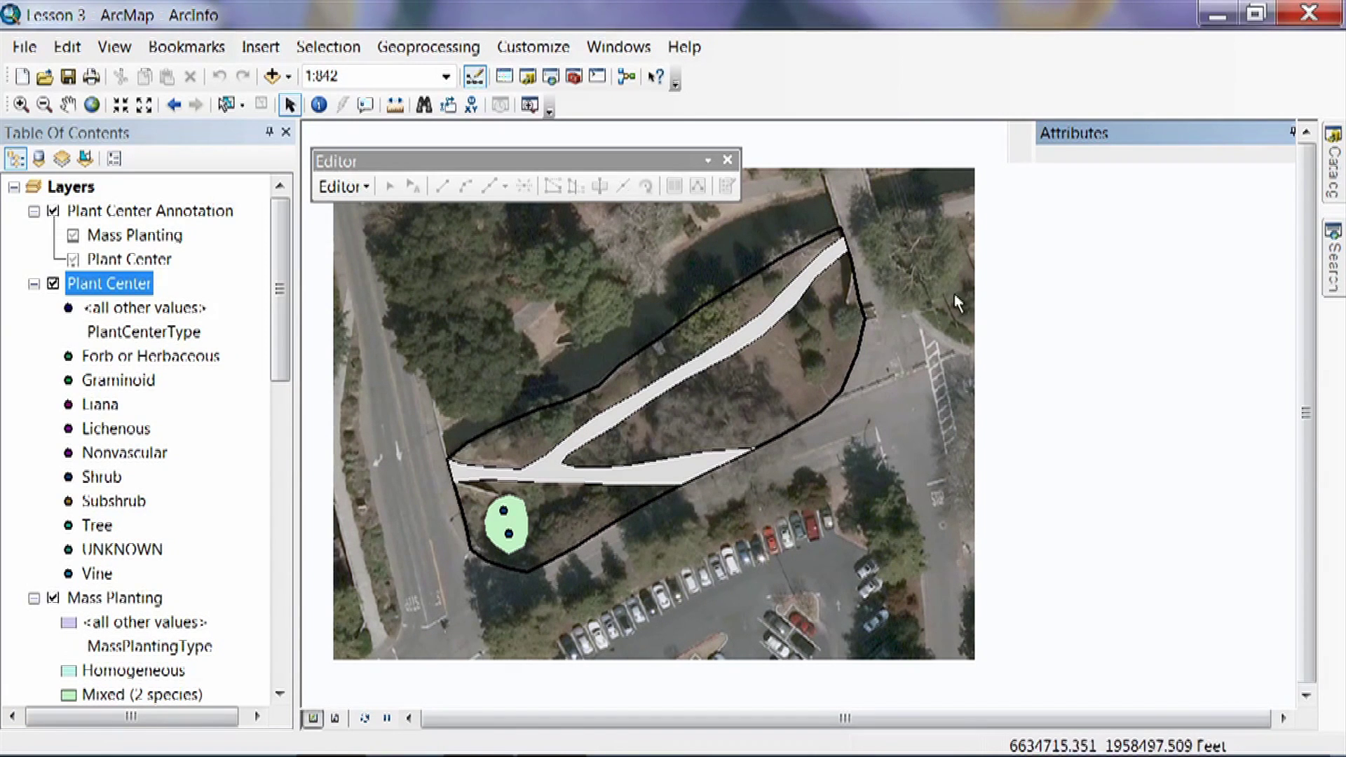
Save the Lesson 3 map document and close ArcMap
{"action": "left_click", "coordinate": [24, 46]}
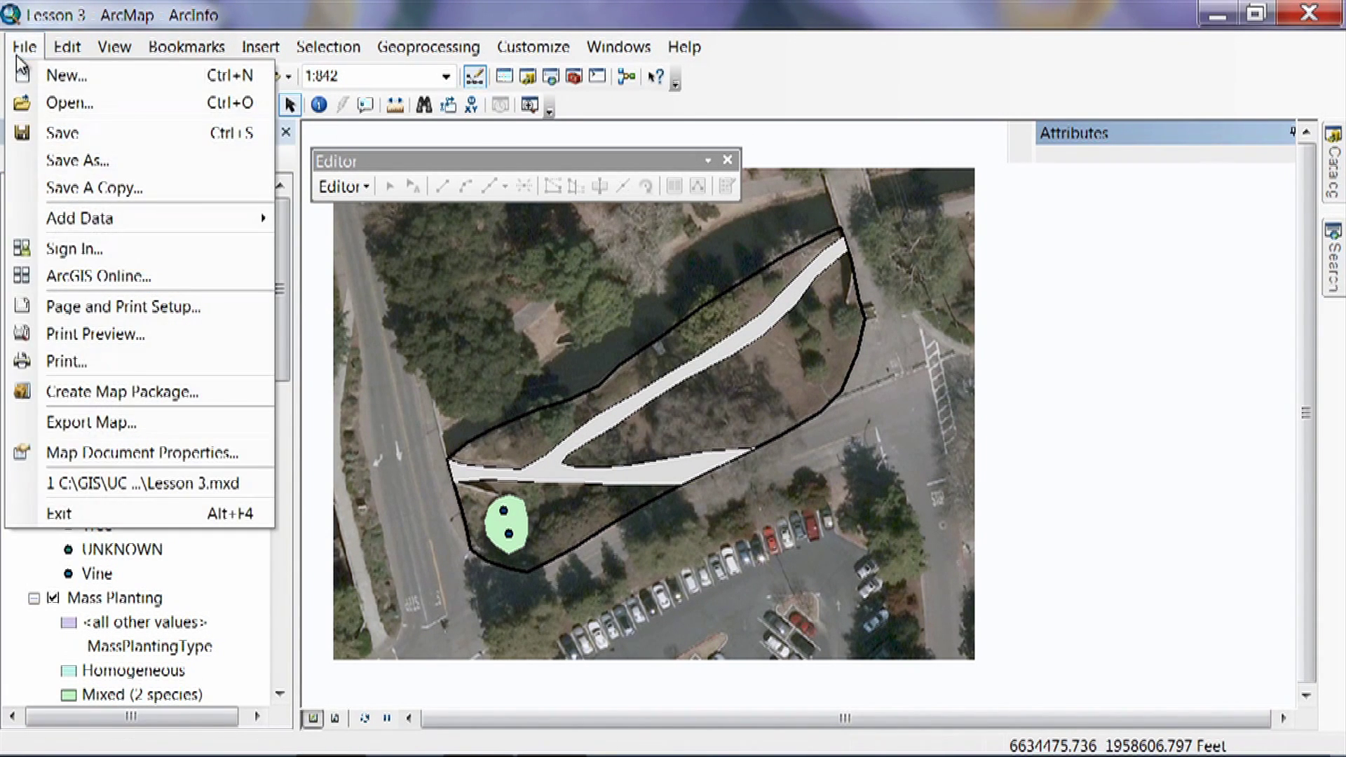
{"action": "left_click", "coordinate": [71, 135]}
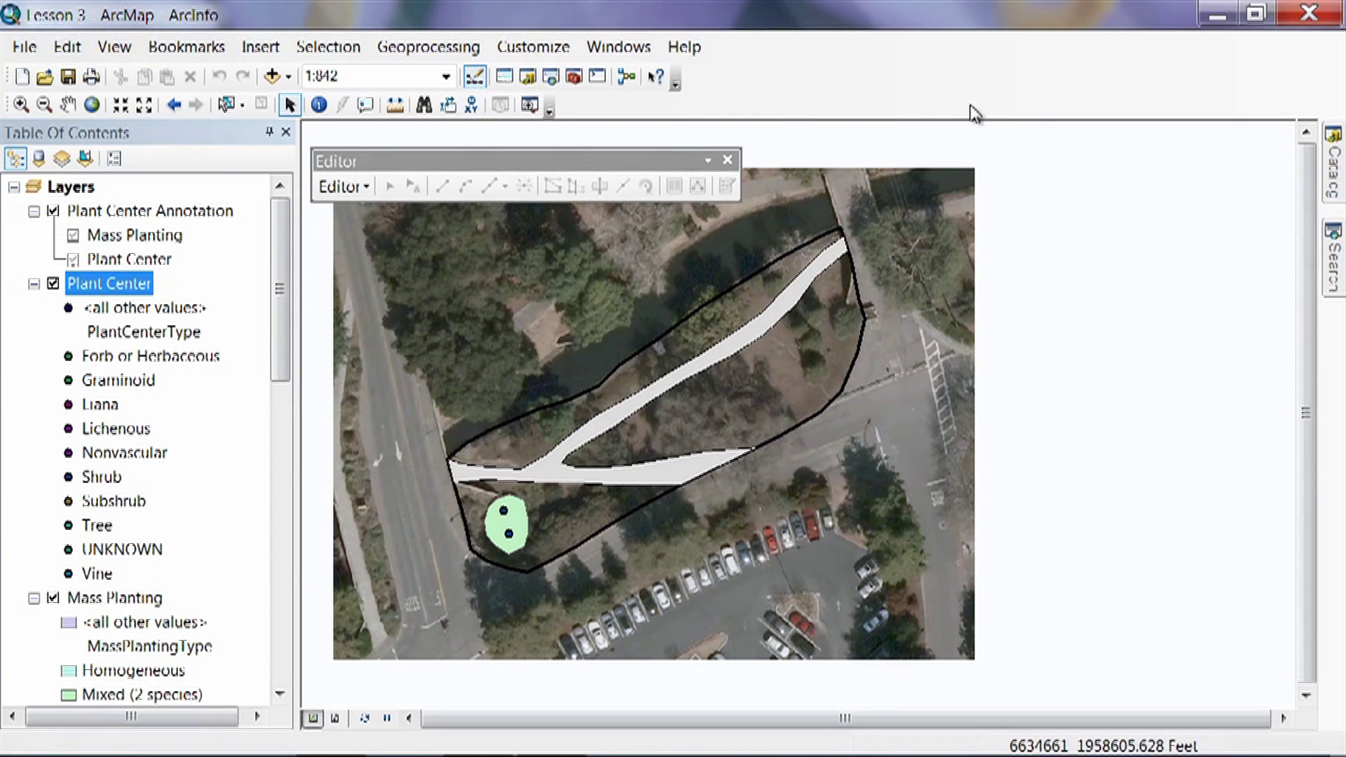
{"action": "left_click", "coordinate": [1332, 15]}
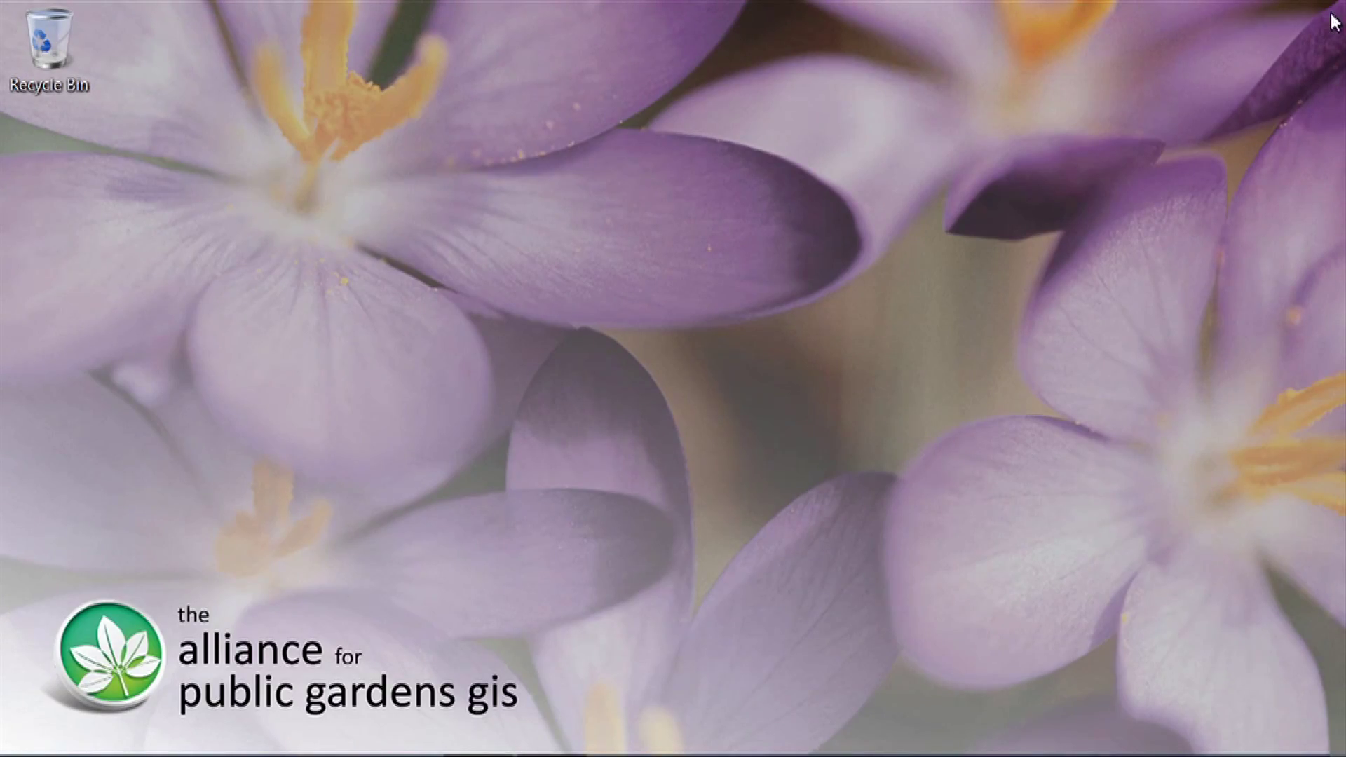